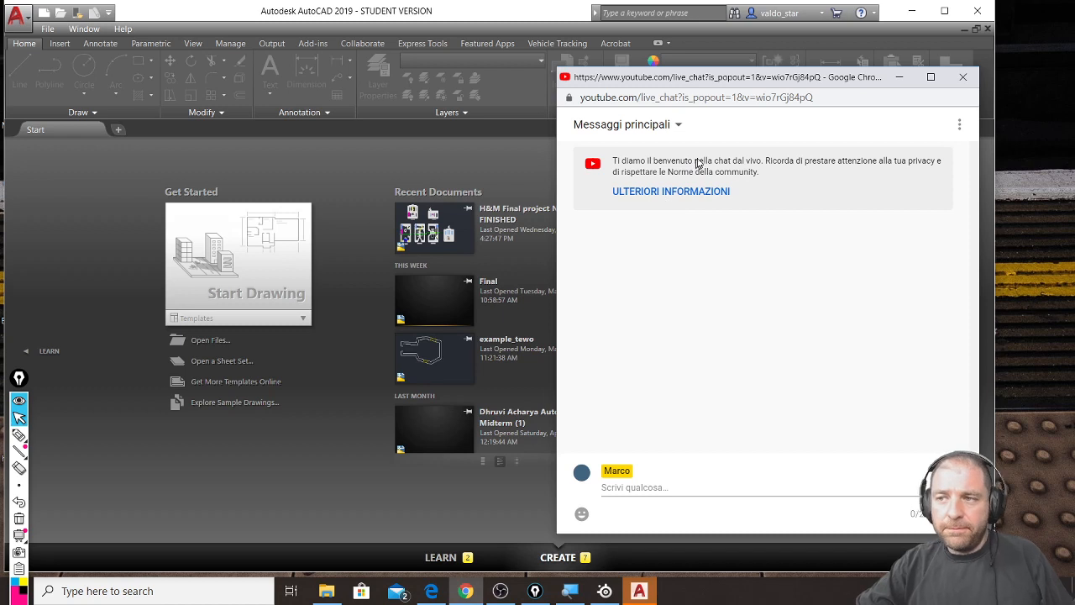
Move the live chat window aside and close the extra background application
left_click_drag(691, 87, 774, 108)
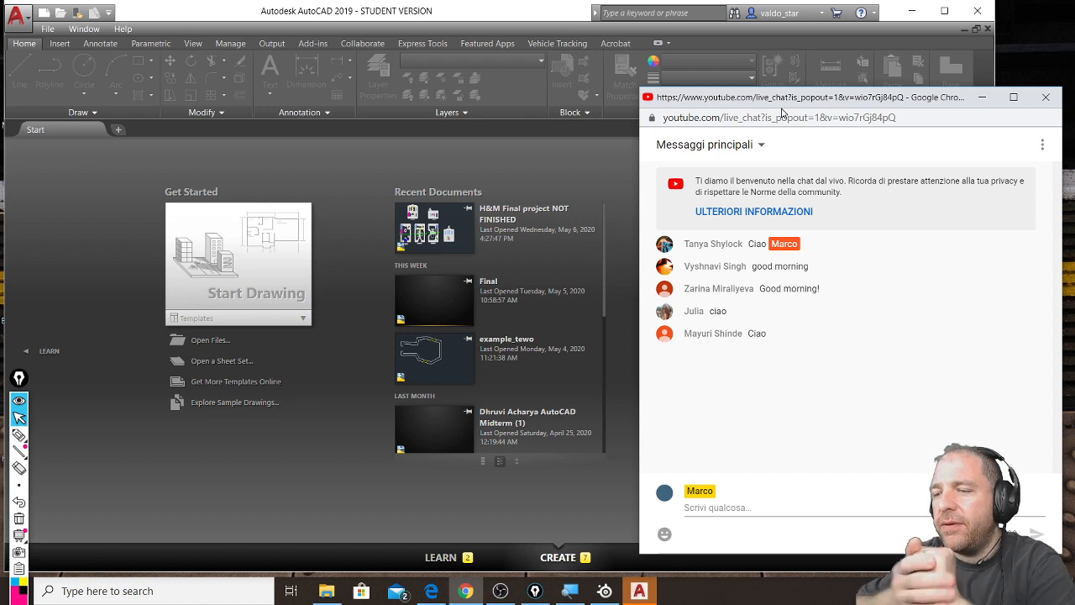
left_click(609, 599)
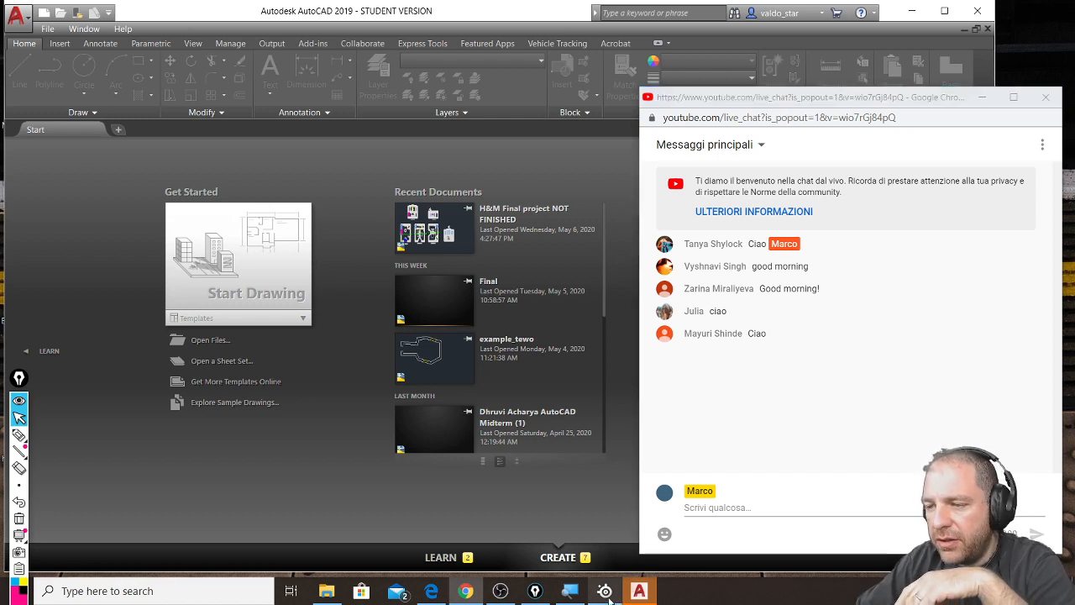
right_click(606, 593)
left_click(588, 561)
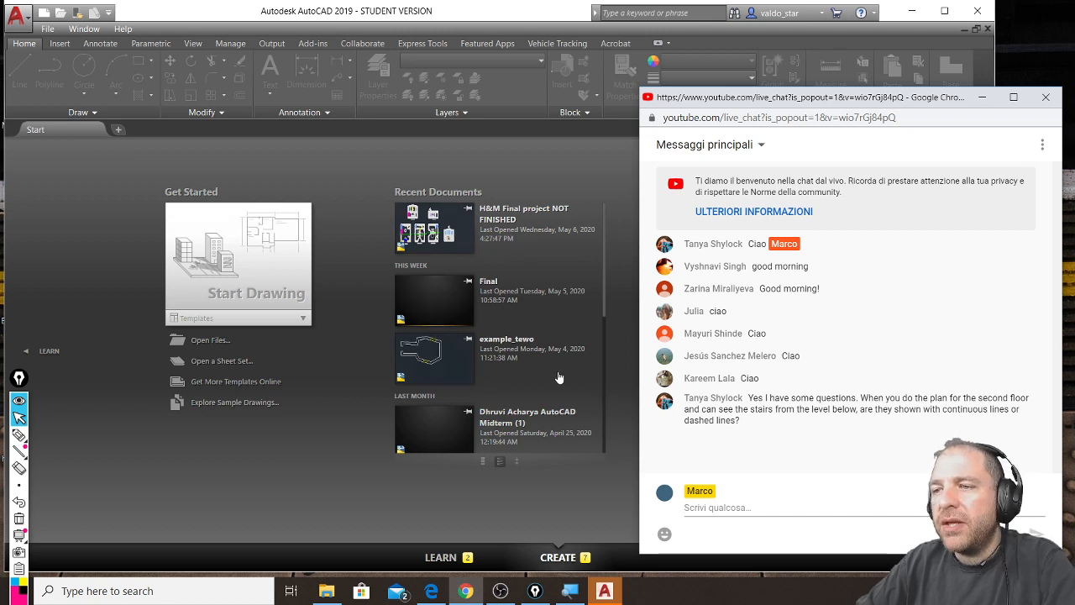
Open the recent drawing "H&M Final project NOT FINISHED" and turn off the lineweight display
left_click(443, 220)
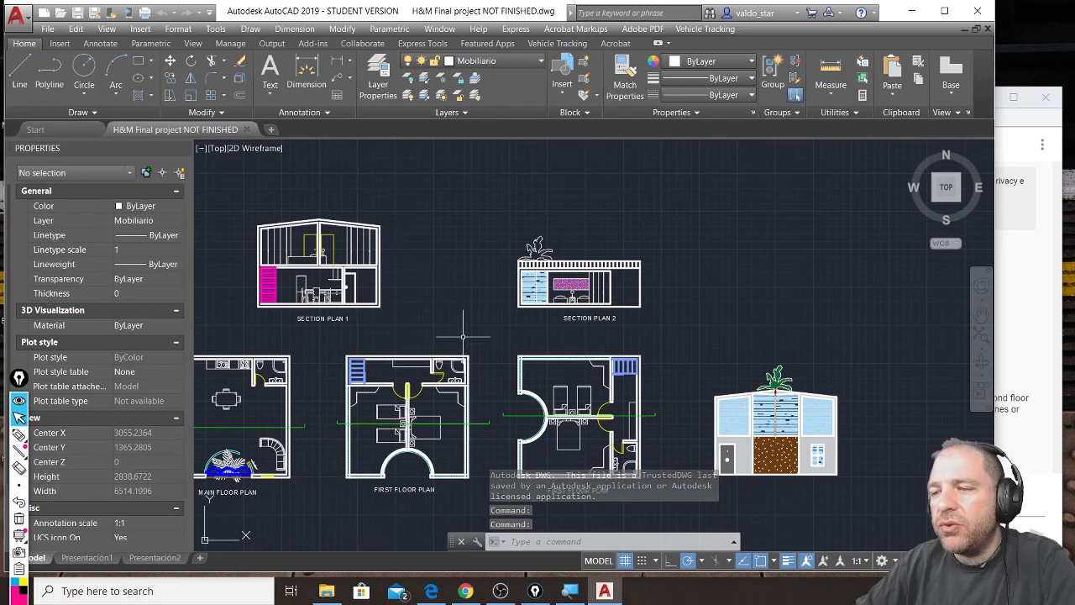
middle_click_drag(489, 387, 609, 305)
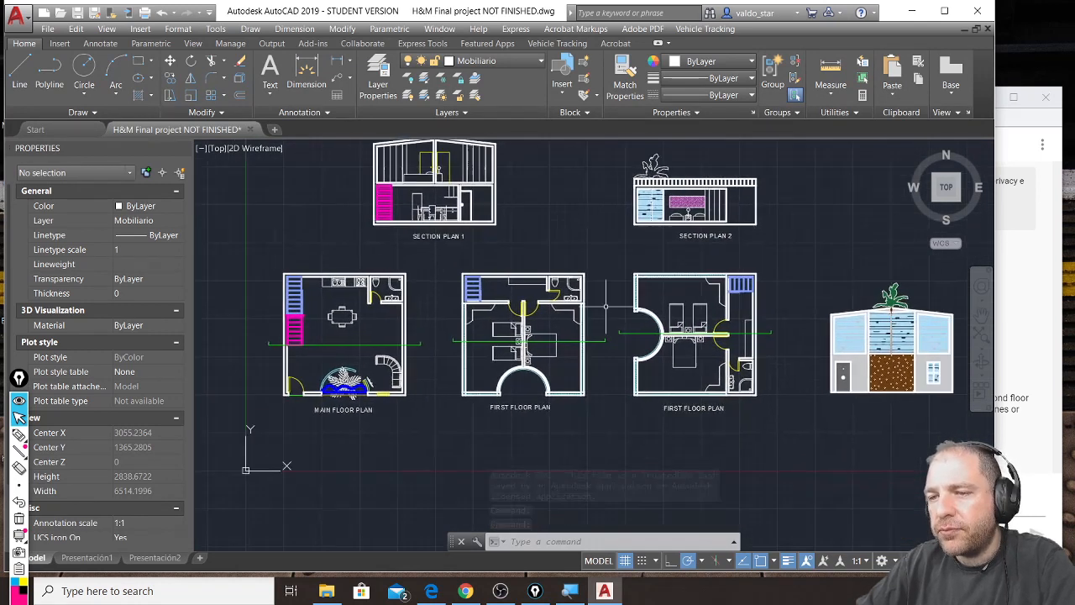
left_click(789, 562)
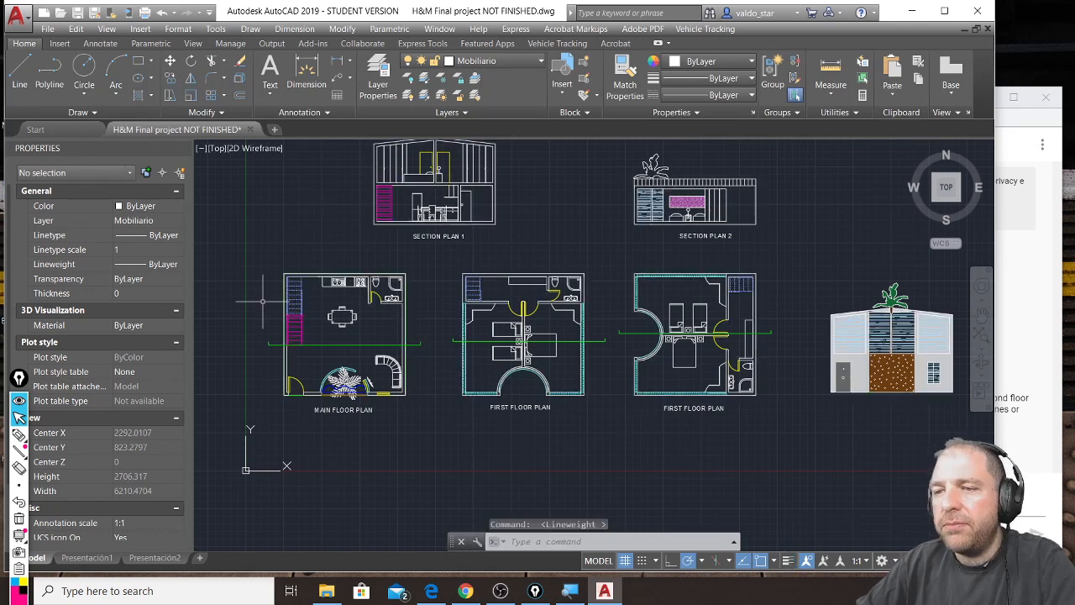
Draw a vertical line up the middle of the main floor stair, from its lowest tread to the break line
scroll(265, 295, "up", 4)
scroll(270, 290, "up", 2)
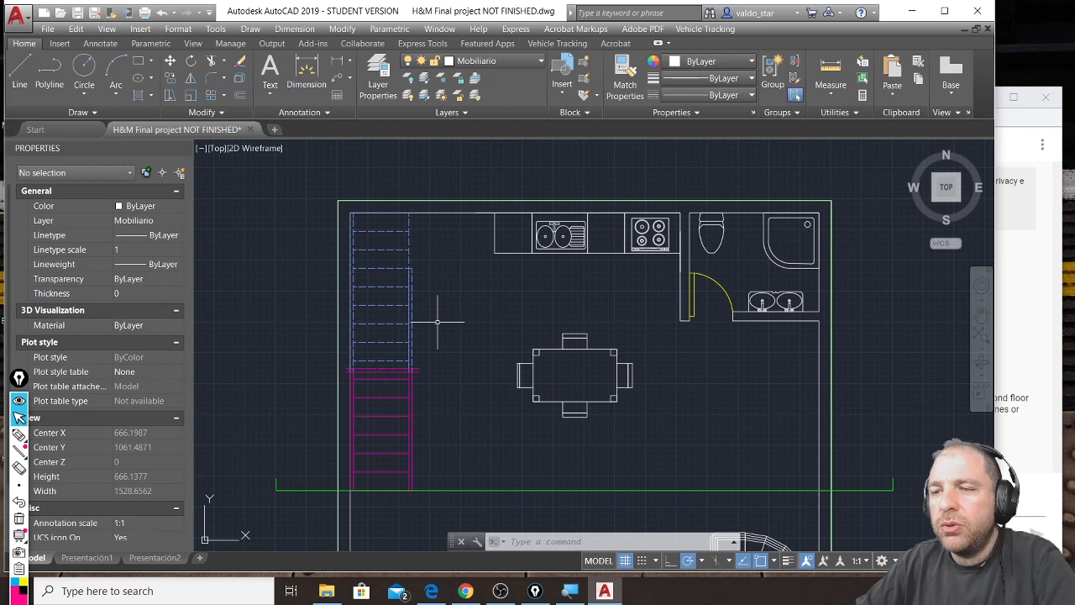
left_click(19, 71)
middle_click_drag(411, 400, 414, 302)
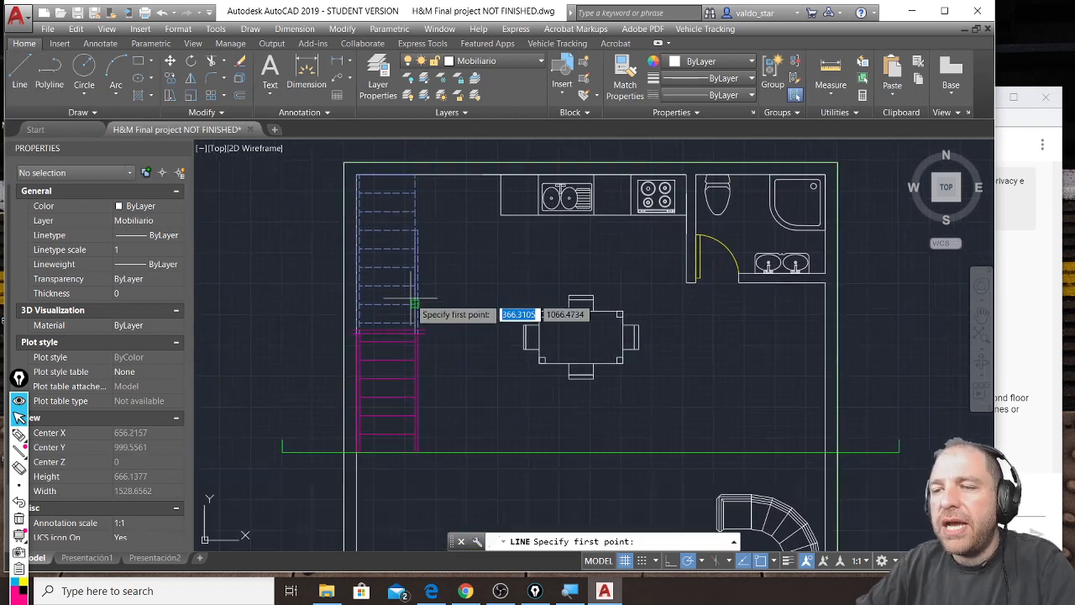
left_click(386, 451)
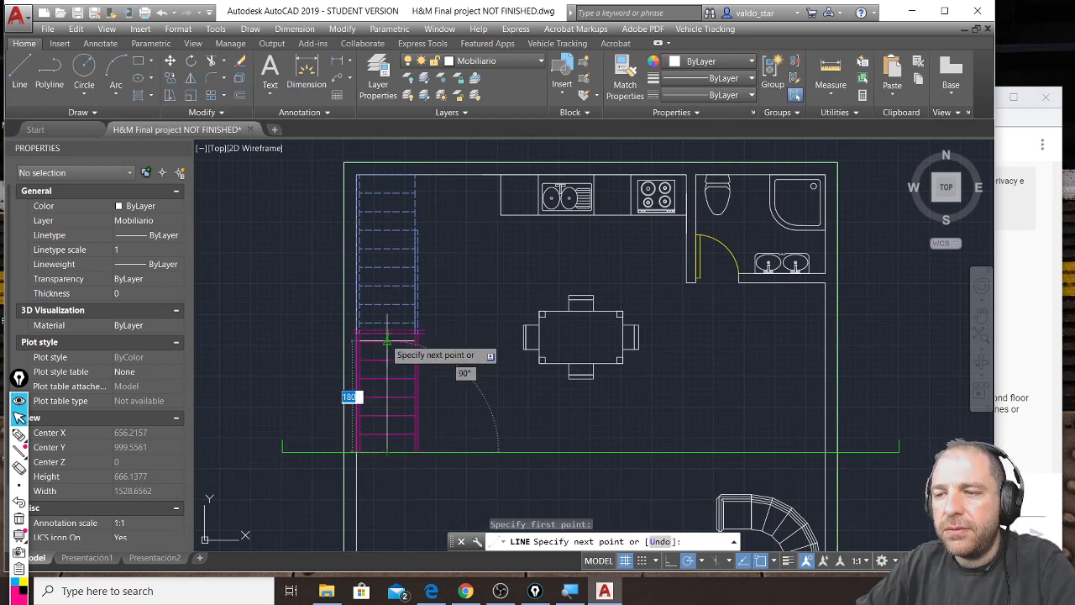
scroll(386, 340, "up", 4)
left_click(387, 336)
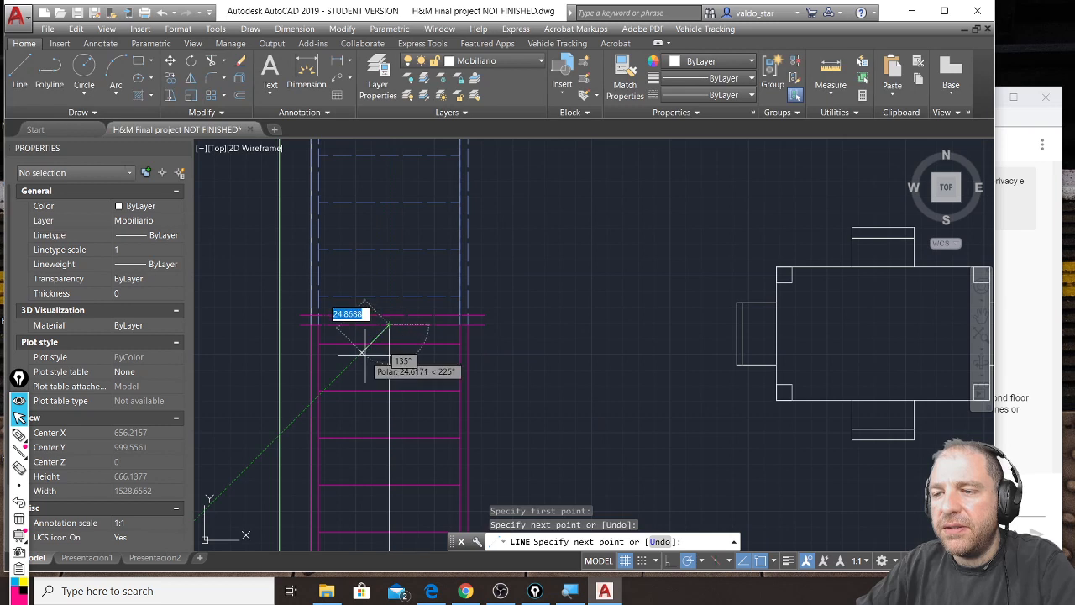
Add an arrowhead at the line's upper end with two 45° strokes, each about 25 units long
left_click(363, 352)
key("Return")
key("Return")
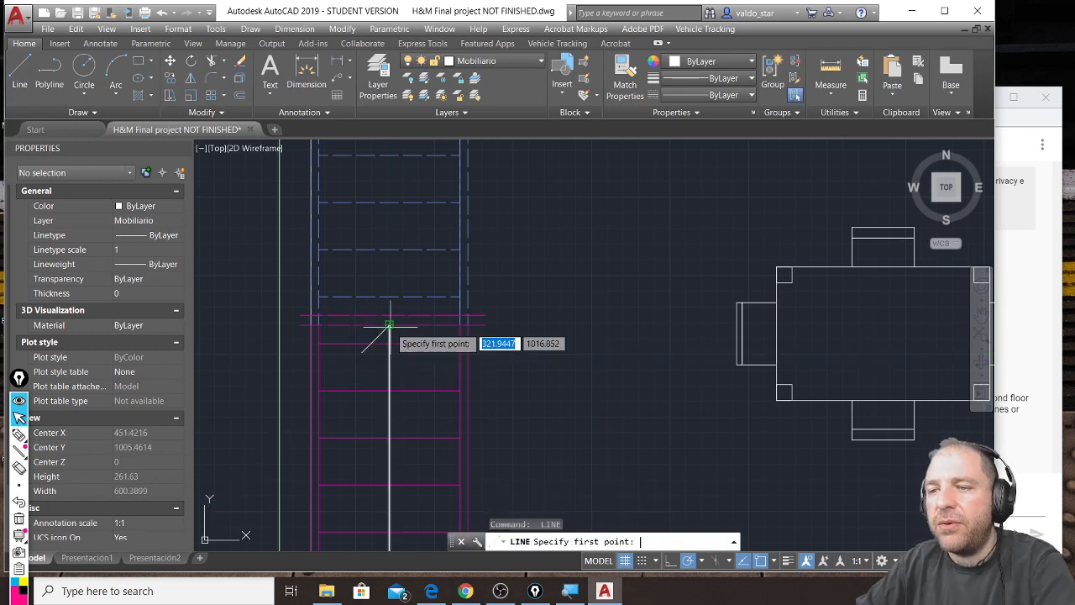
left_click(389, 325)
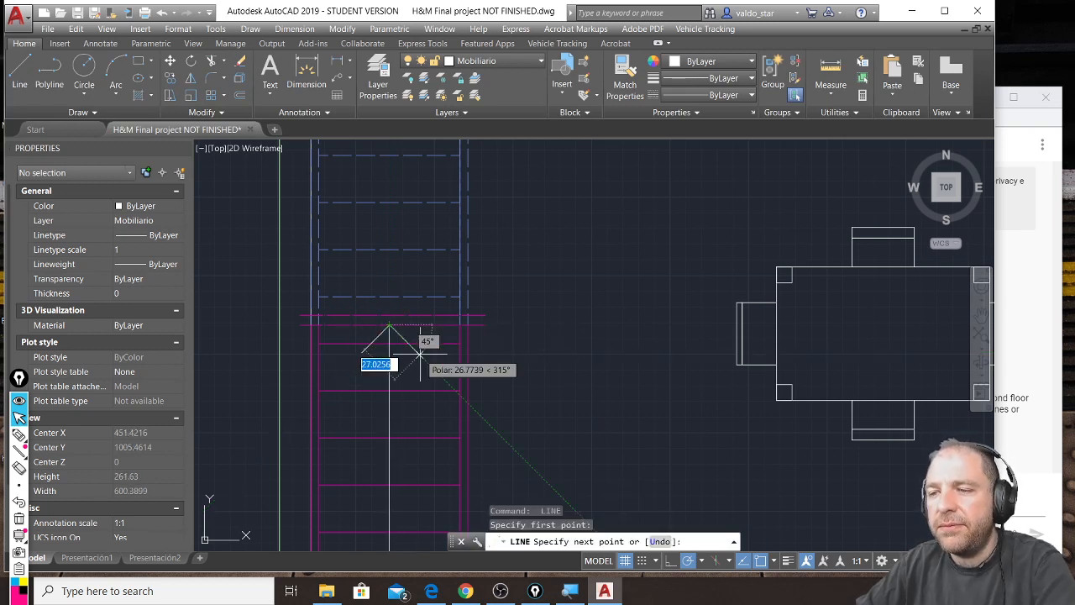
left_click(417, 352)
key("Return")
Mark alternating footsteps up the stair treads with the annotation pen and clear the marks
scroll(429, 323, "down", 4)
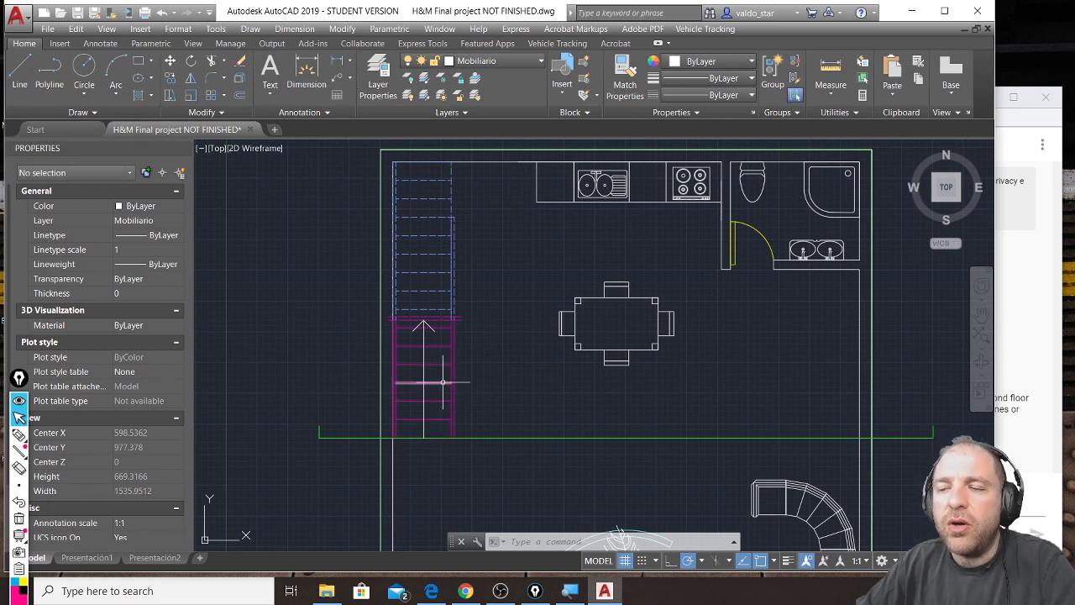
mouse_move(442, 382)
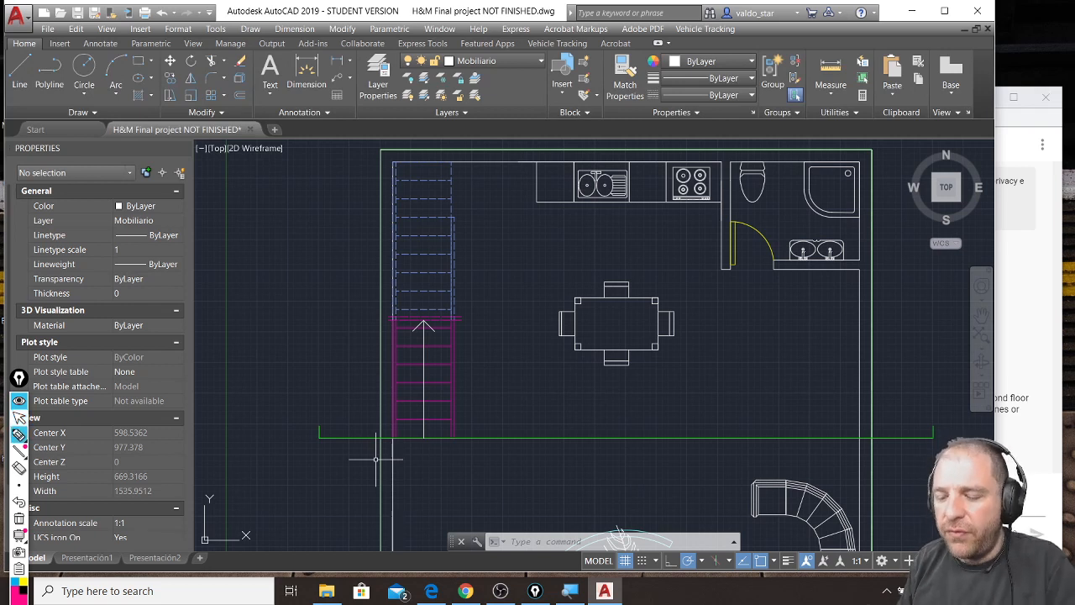
mouse_move(439, 425)
left_mouse_down()
mouse_move(438, 436)
mouse_move(411, 419)
left_mouse_up()
mouse_move(436, 383)
left_mouse_down()
mouse_move(436, 393)
mouse_move(409, 379)
left_mouse_up()
mouse_move(437, 349)
left_mouse_down()
mouse_move(438, 359)
mouse_move(405, 342)
left_mouse_up()
mouse_move(406, 296)
left_mouse_down()
mouse_move(407, 306)
mouse_move(429, 290)
left_mouse_up()
mouse_move(406, 255)
left_mouse_down()
mouse_move(406, 265)
mouse_move(434, 252)
mouse_move(411, 234)
mouse_move(431, 211)
mouse_move(407, 194)
mouse_move(438, 158)
mouse_move(404, 156)
left_mouse_up()
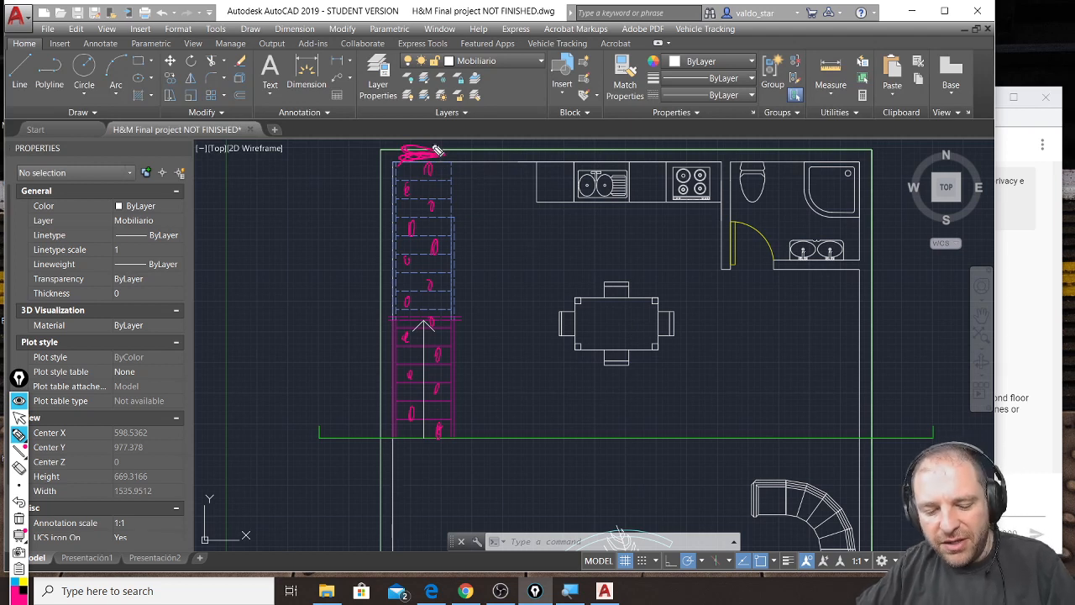
key("ctrl+shift+7")
key("ctrl+shift+2")
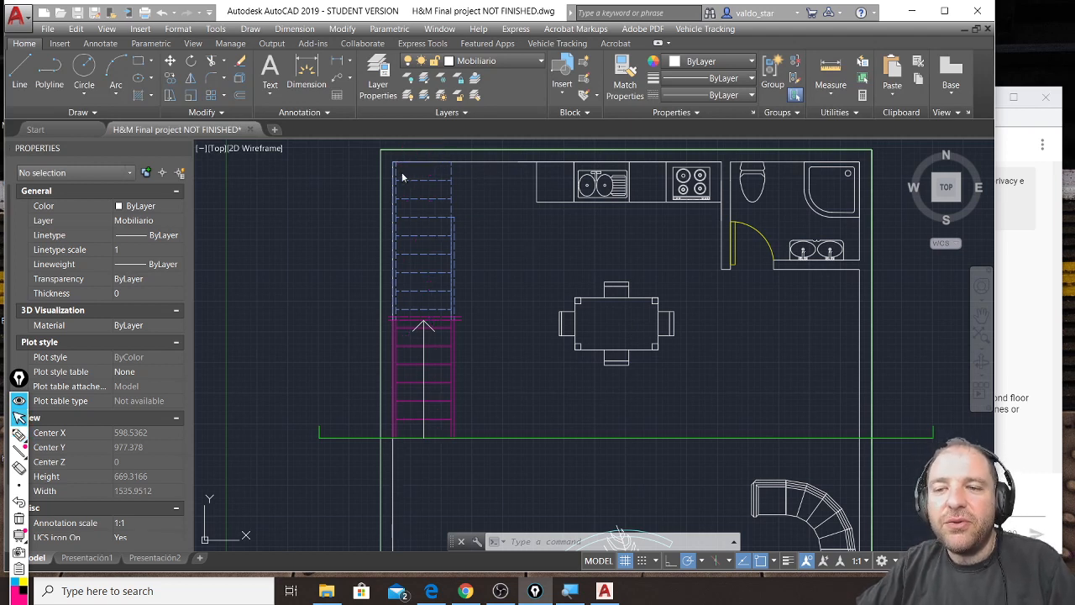
Move the complete main floor stair, including its direction arrow, 90 units straight down
left_click(354, 475)
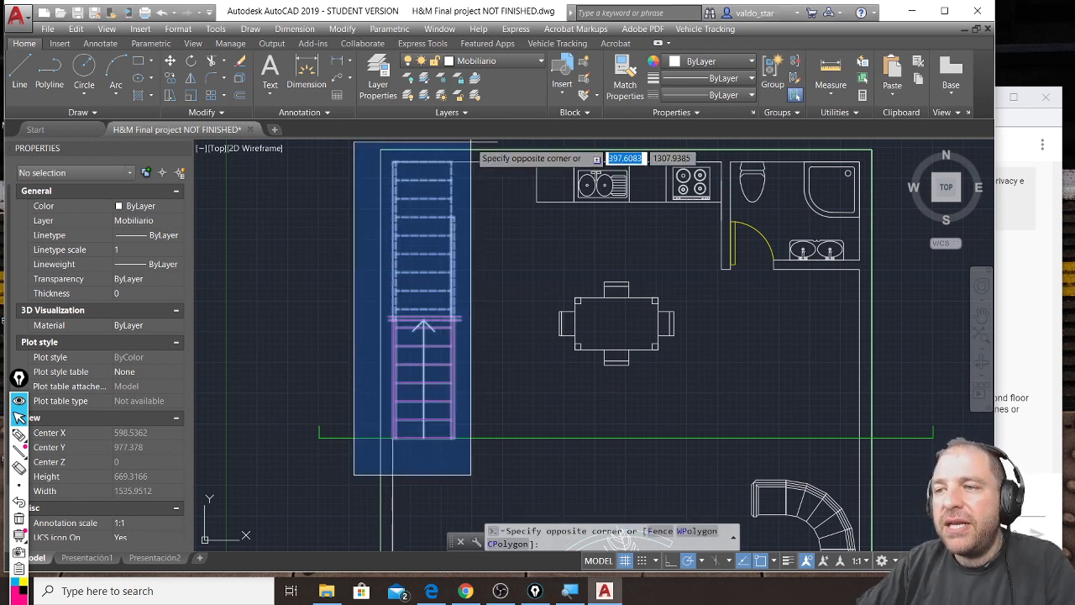
left_click(472, 143)
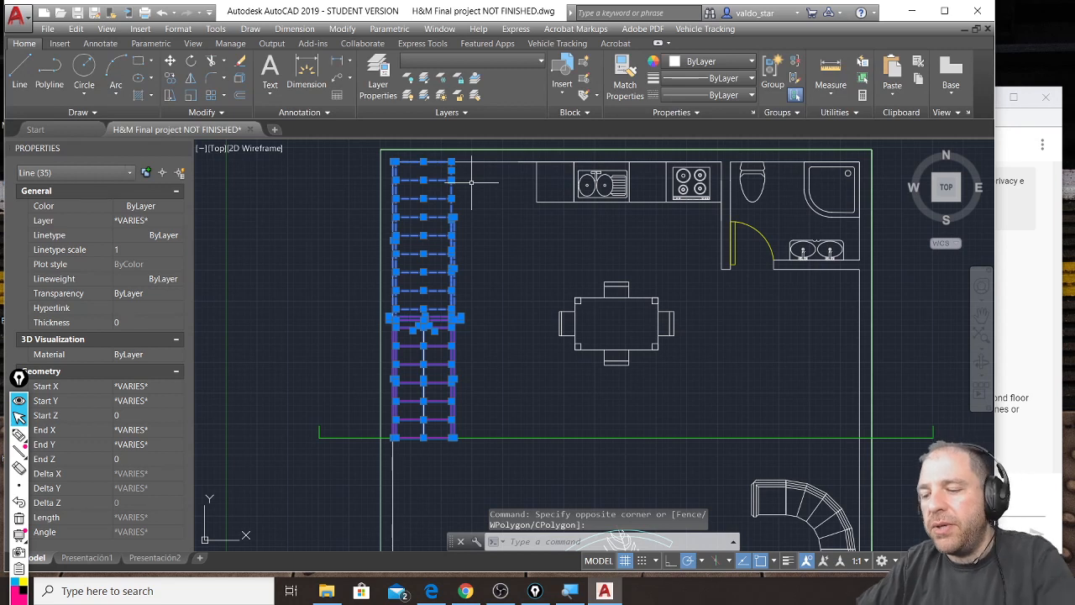
type("m")
key("Return")
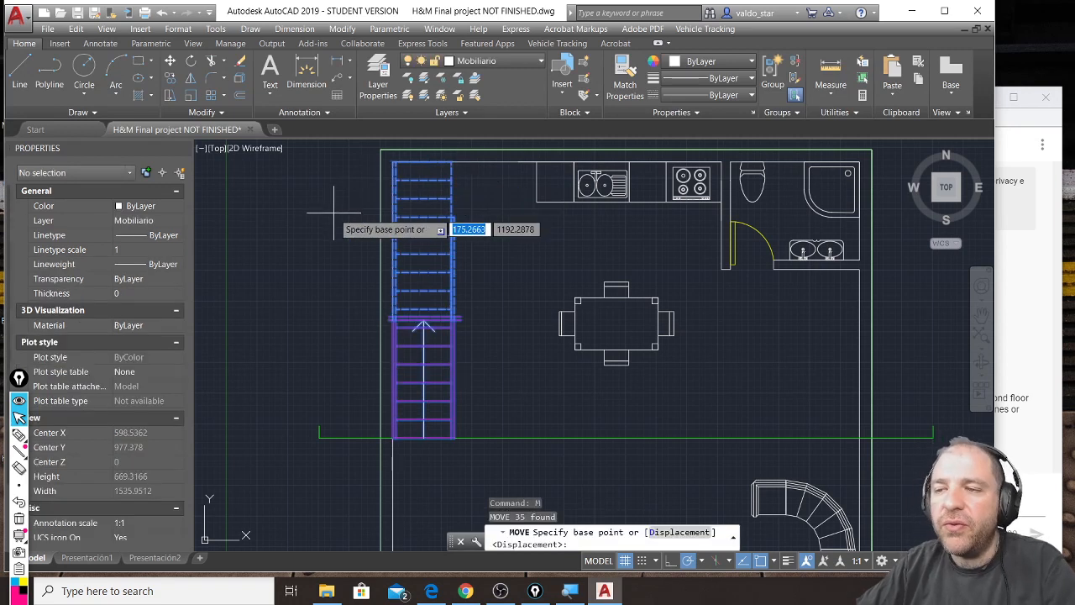
left_click(331, 210)
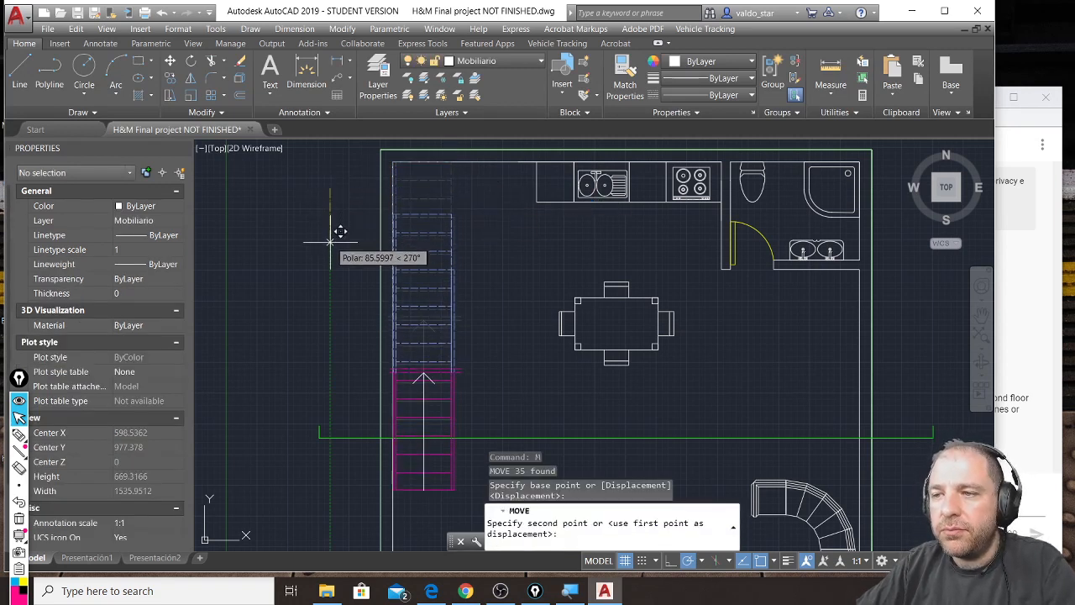
type("90")
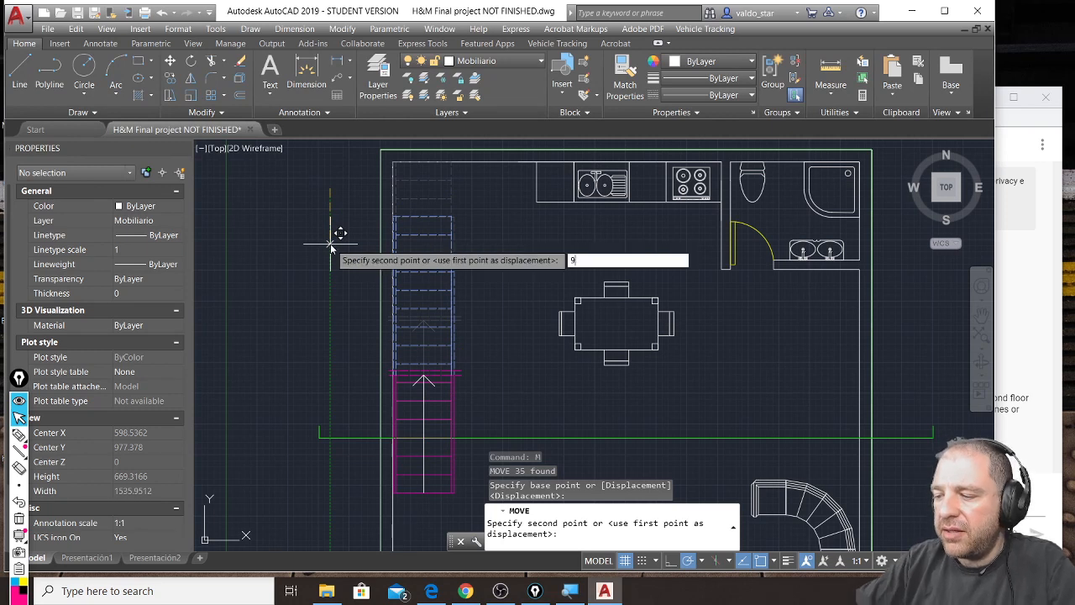
key("Return")
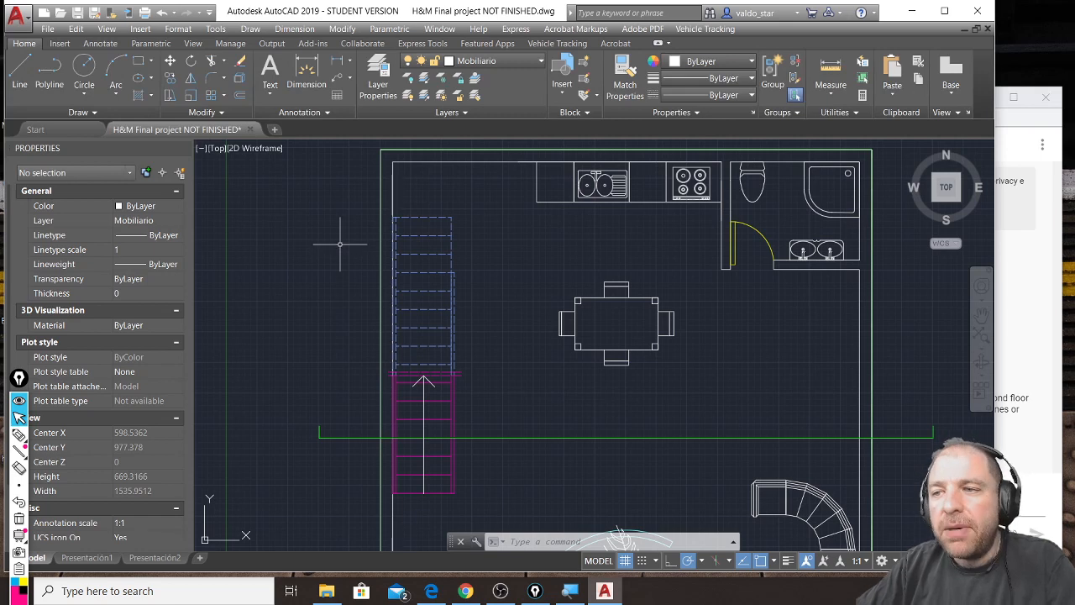
Examine how the stair is drawn in the first floor plan compared with the main floor plan
scroll(341, 244, "down", 1)
middle_click_drag(612, 288, 471, 306)
scroll(755, 261, "up", 2)
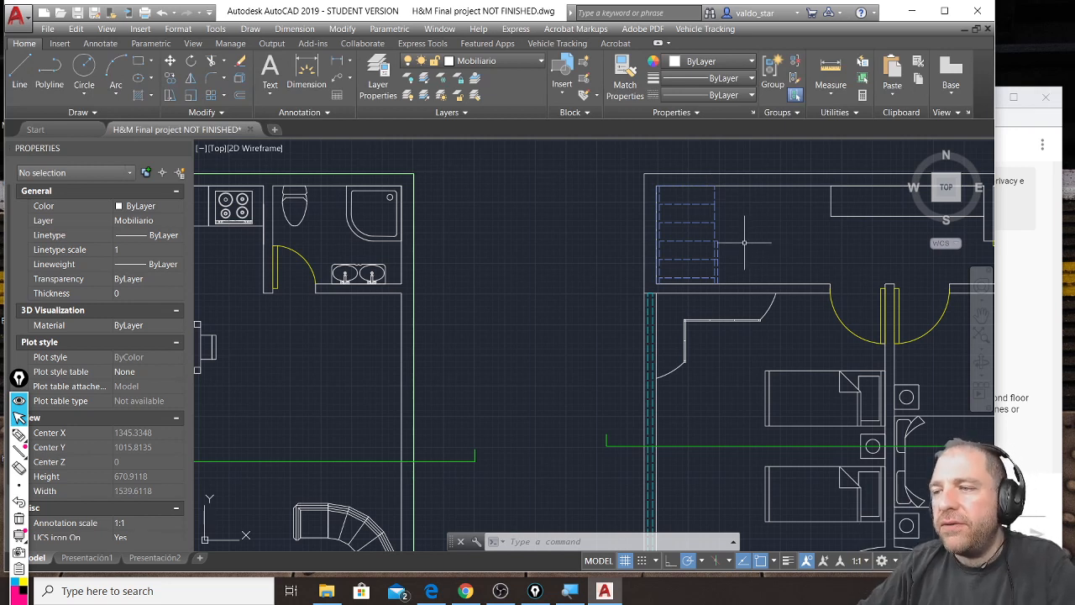
scroll(735, 228, "down", 2)
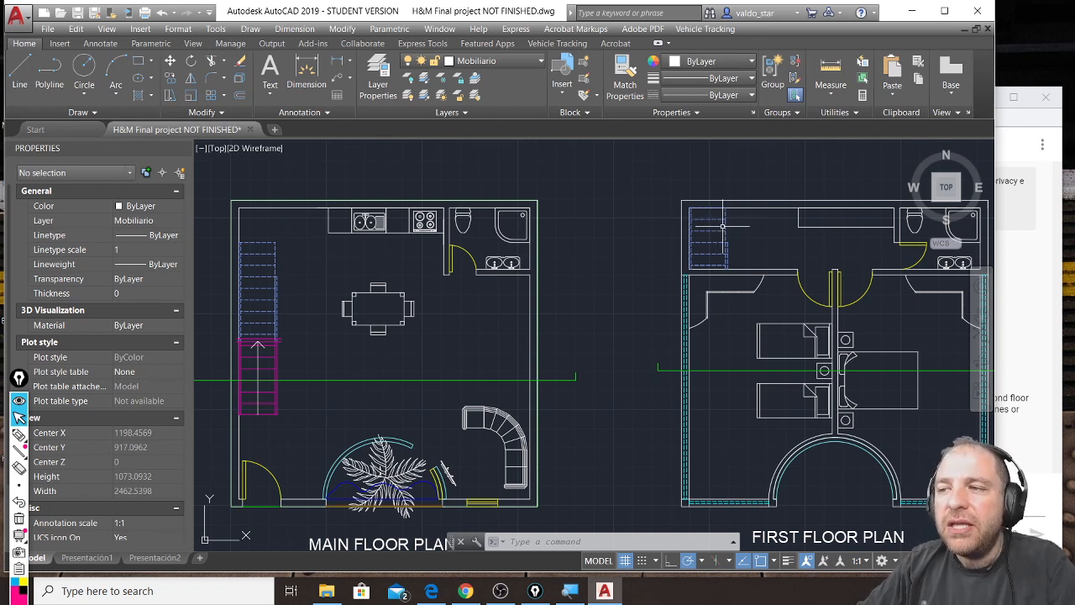
scroll(255, 340, "up", 2)
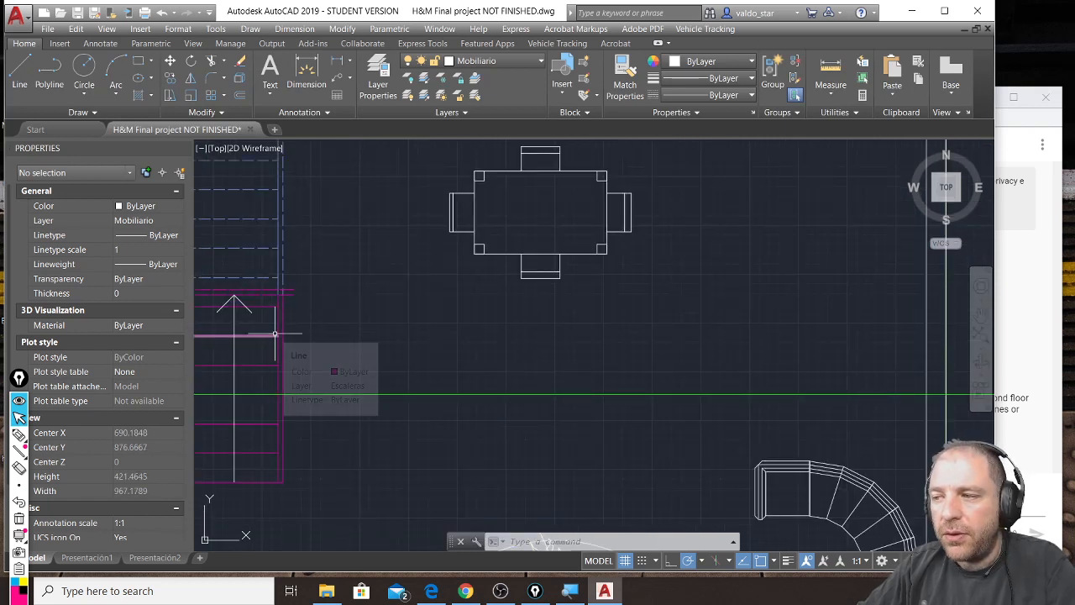
Read the stair question in the live chat, narrow the chat window and return to the drawing
left_click(1059, 443)
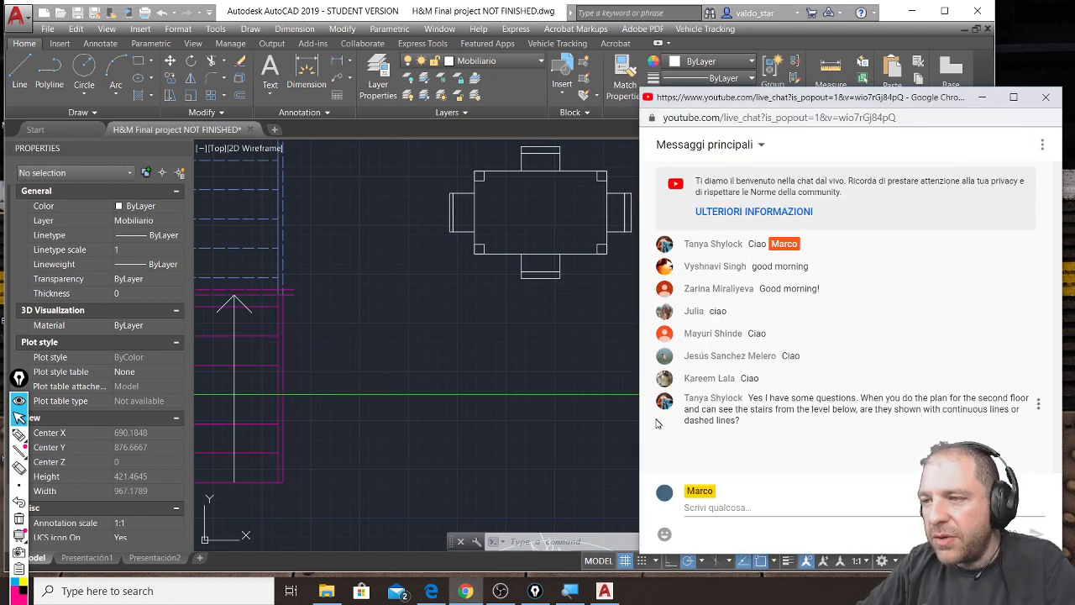
left_click_drag(642, 434, 769, 433)
left_click(614, 377)
Review the stairs across the floor plans and Section Plan 1, checking the live chat again
scroll(614, 374, "down", 5)
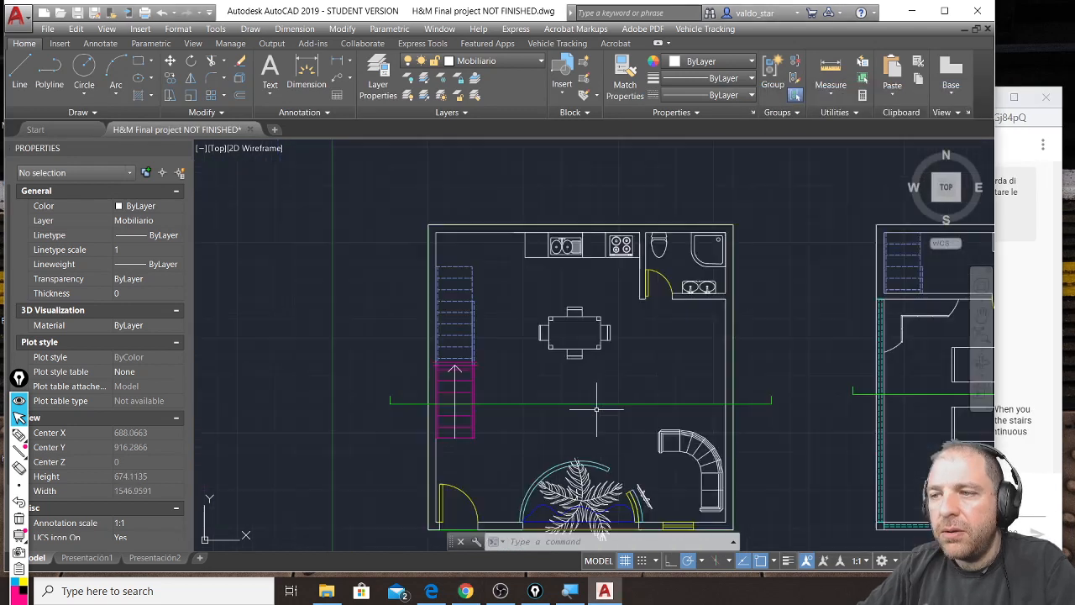
middle_click_drag(785, 330, 617, 336)
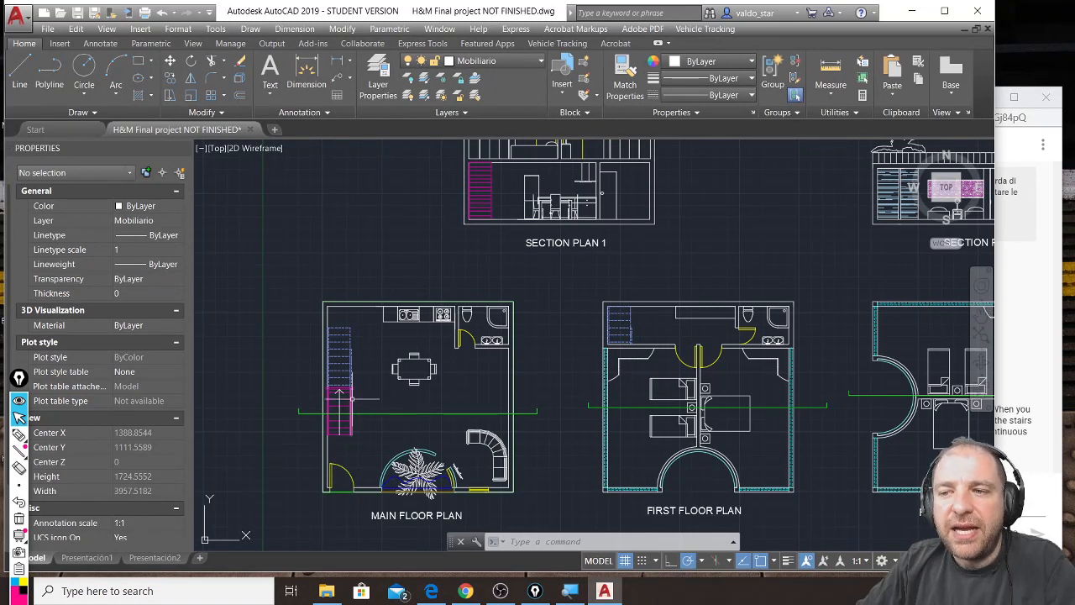
mouse_move(352, 398)
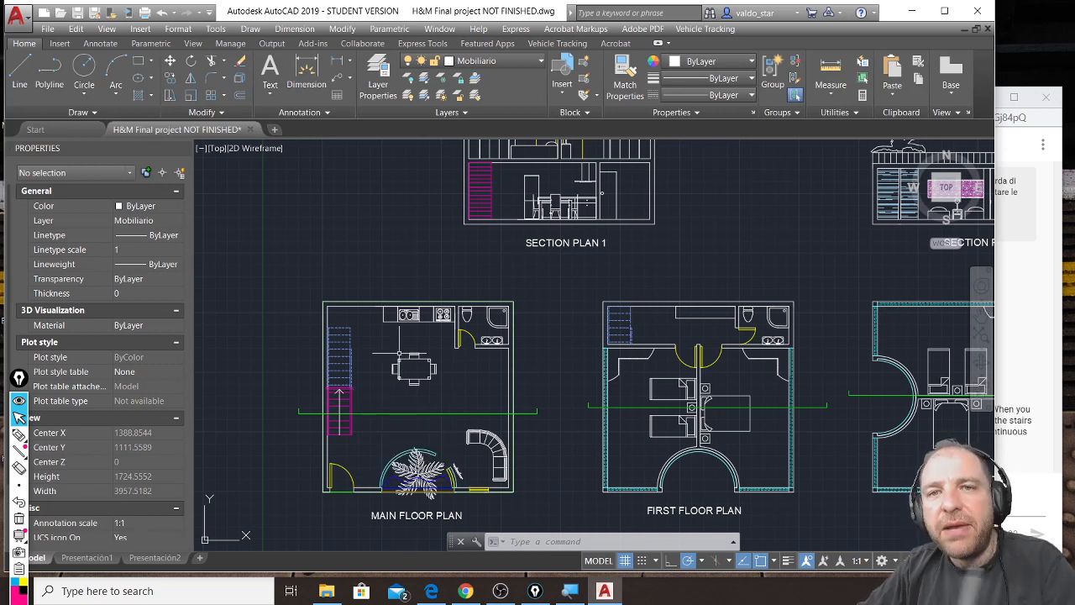
left_click(1060, 450)
left_click(561, 339)
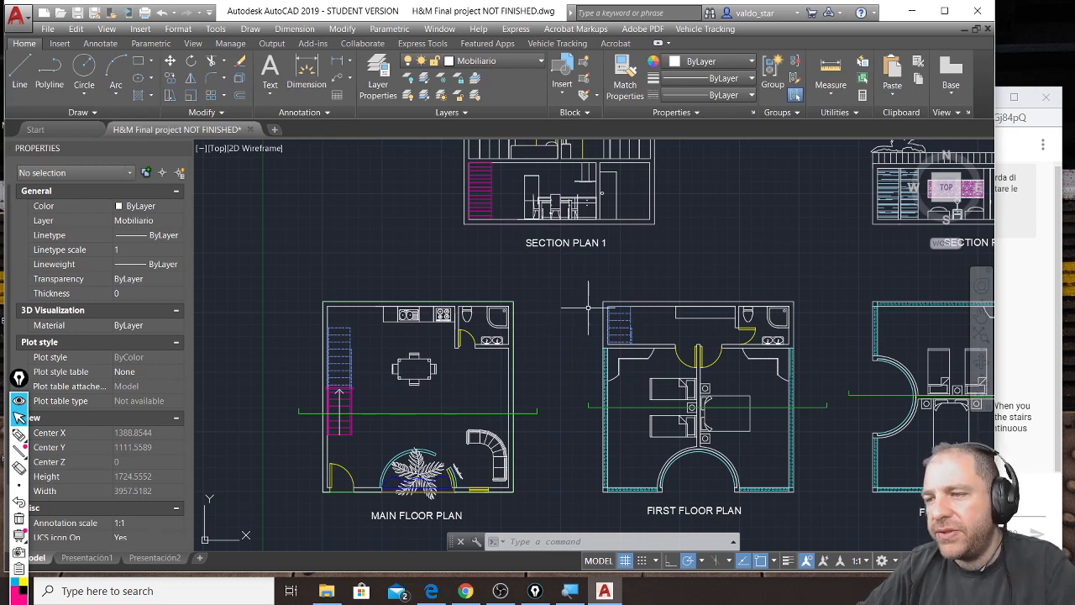
Outline the main floor stair with the yellow annotation pen and write "OK" above it
scroll(658, 293, "up", 3)
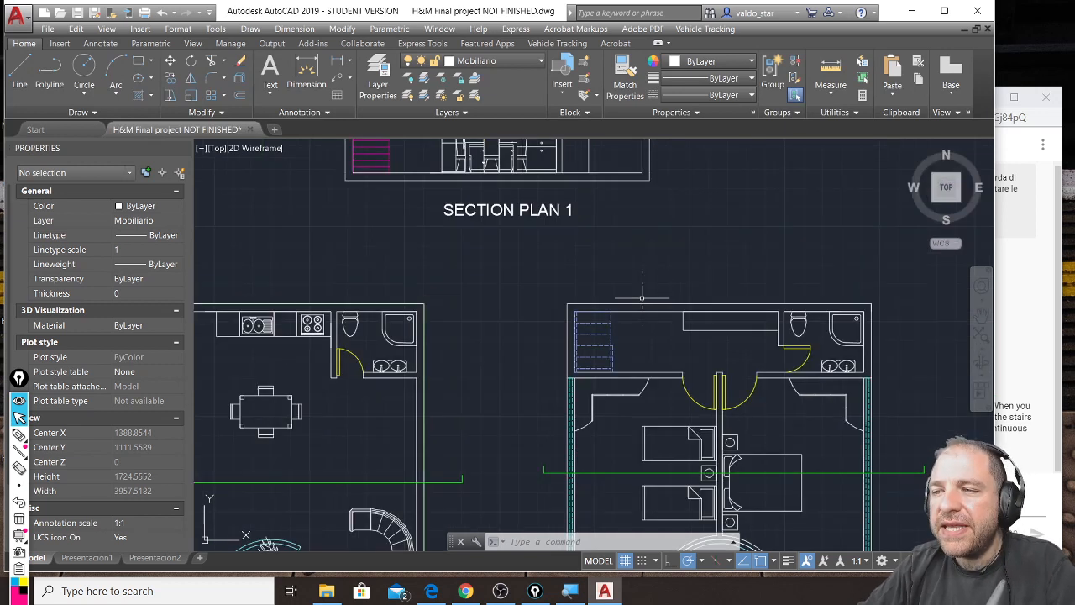
middle_click_drag(624, 297, 688, 252)
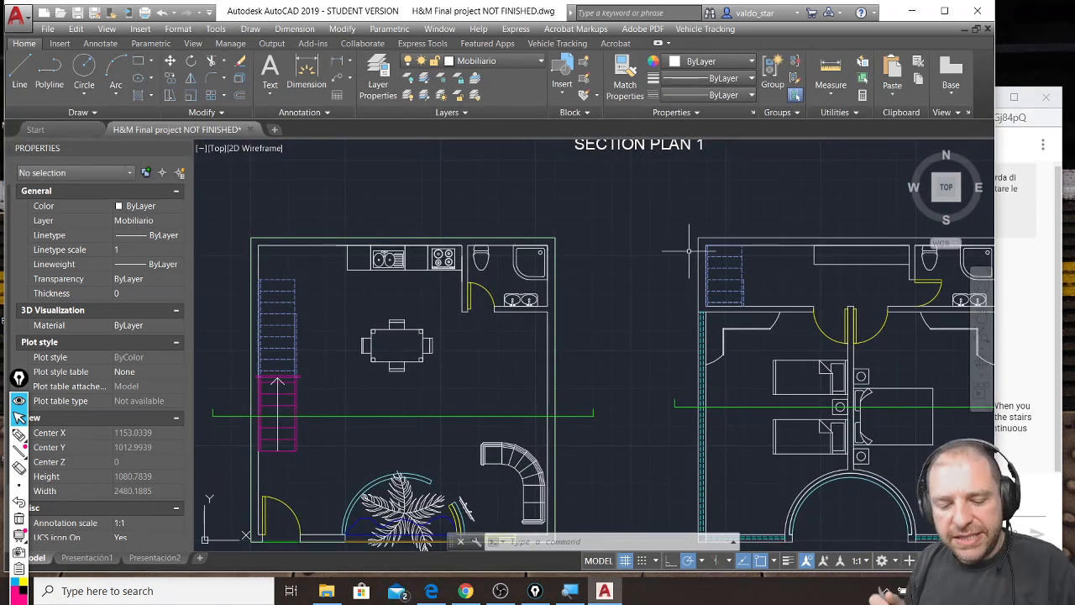
key("ctrl+shift+3")
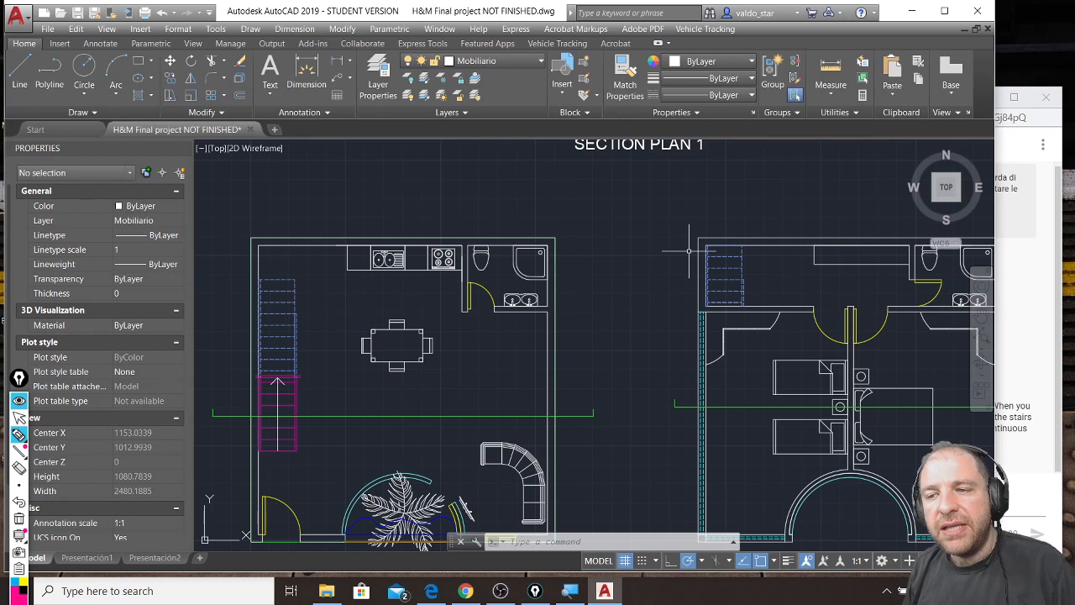
left_click(18, 591)
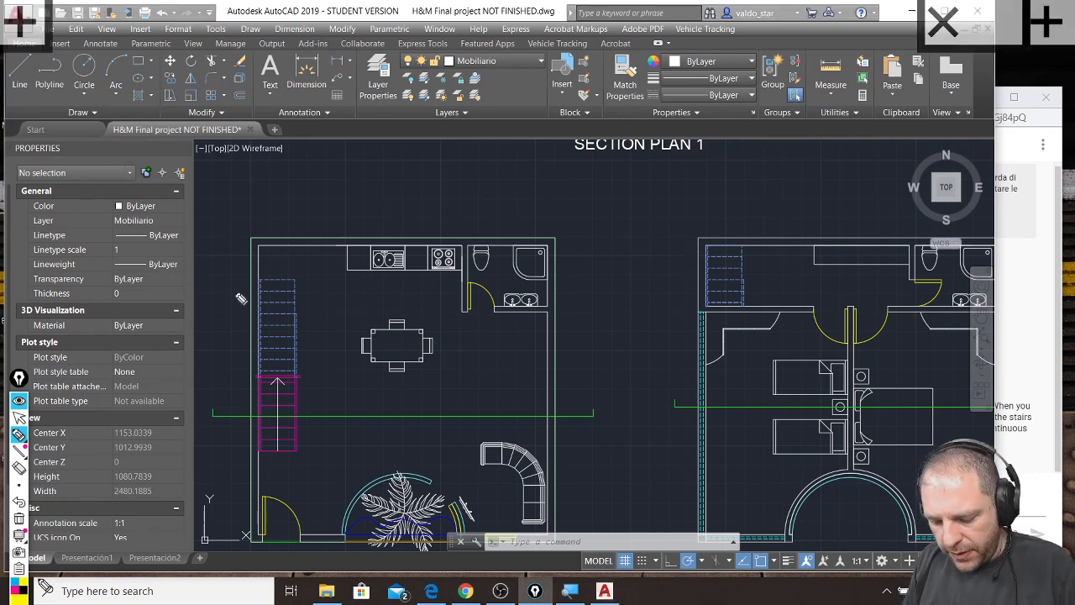
mouse_move(240, 229)
left_mouse_down()
mouse_move(254, 492)
mouse_move(313, 332)
mouse_move(240, 236)
left_mouse_up()
mouse_move(268, 192)
left_mouse_down()
mouse_move(257, 188)
mouse_move(271, 178)
mouse_move(257, 178)
left_mouse_up()
left_click_drag(278, 165, 274, 193)
mouse_move(293, 163)
left_mouse_down()
mouse_move(281, 180)
mouse_move(293, 191)
left_mouse_up()
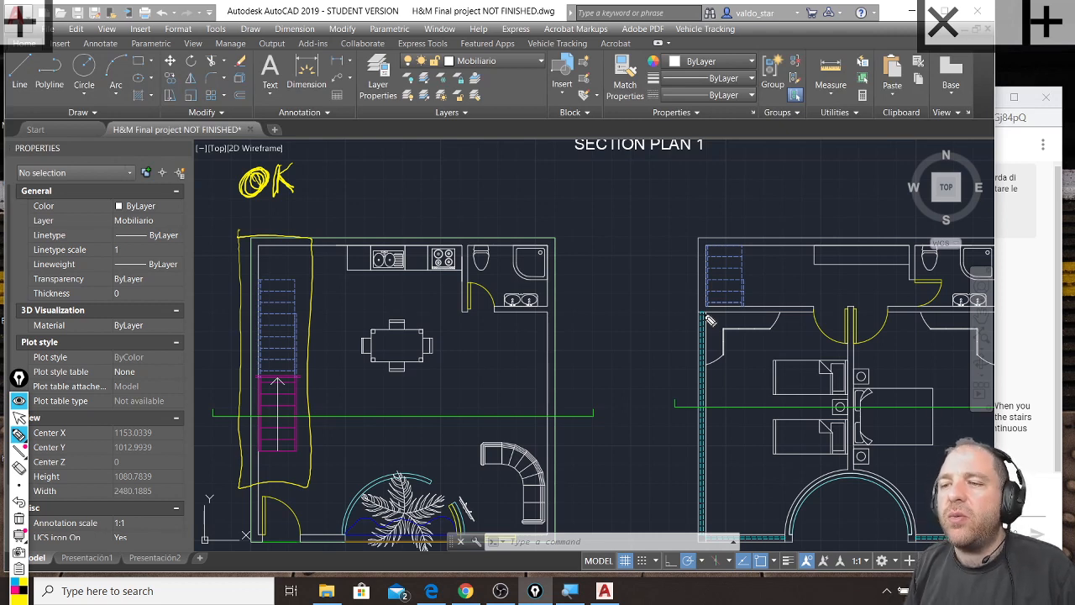
Circle the first floor stair in yellow, link it to the main floor stair with a double-headed arrow, and write "MATCH" along it
mouse_move(749, 222)
left_mouse_down()
mouse_move(788, 306)
mouse_move(678, 285)
mouse_move(667, 240)
left_mouse_up()
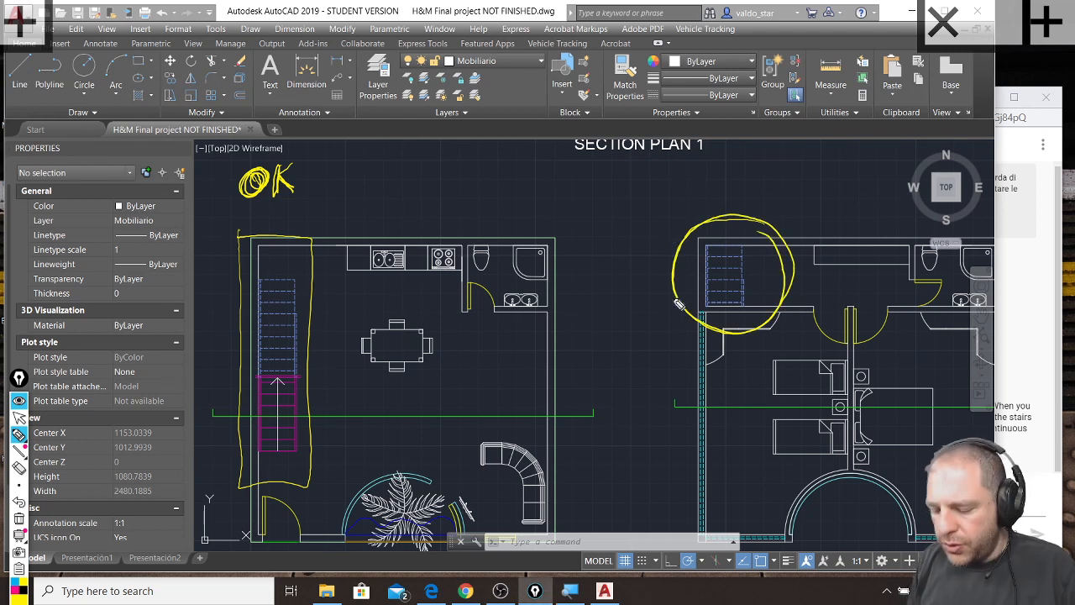
mouse_move(306, 420)
left_mouse_down()
mouse_move(672, 292)
mouse_move(659, 282)
mouse_move(666, 312)
left_mouse_up()
mouse_move(314, 394)
left_mouse_down()
mouse_move(307, 414)
mouse_move(330, 426)
left_mouse_up()
mouse_move(658, 282)
left_mouse_down()
mouse_move(672, 289)
mouse_move(665, 311)
left_mouse_up()
mouse_move(454, 378)
left_mouse_down()
mouse_move(504, 386)
mouse_move(523, 351)
mouse_move(556, 354)
mouse_move(580, 338)
left_mouse_up()
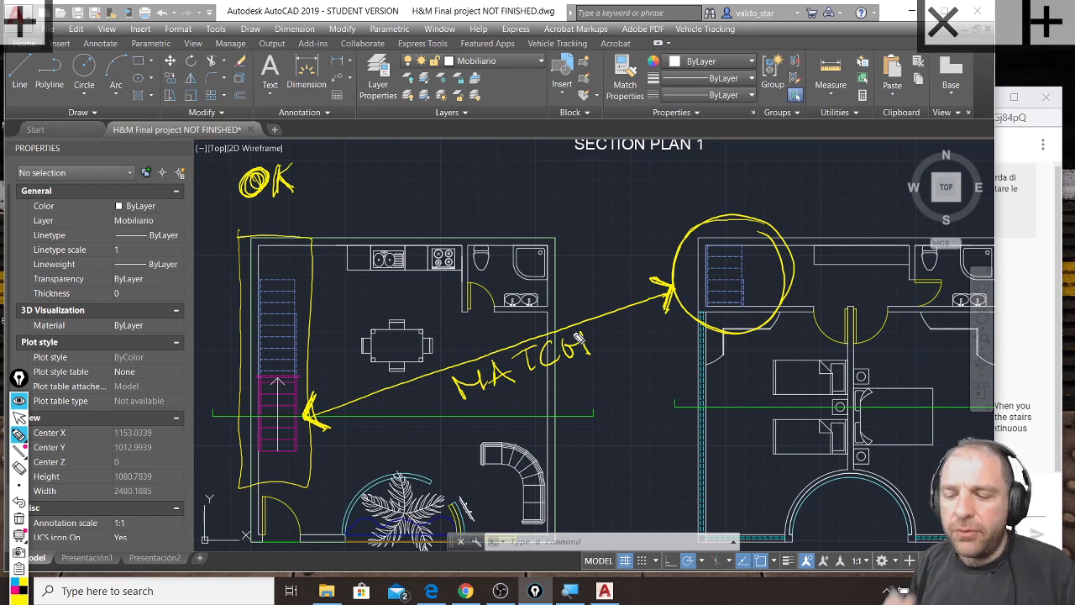
Mark the magenta part of the main floor stair with an arrow, annotate it "LAYER LINETYPE", and circle the first floor stair again
left_click_drag(304, 510, 290, 450)
mouse_move(289, 451)
left_mouse_down()
mouse_move(286, 464)
mouse_move(362, 462)
left_mouse_up()
left_click_drag(349, 457, 375, 445)
mouse_move(383, 431)
left_mouse_down()
mouse_move(371, 457)
mouse_move(392, 450)
left_mouse_up()
left_click_drag(388, 441, 431, 444)
mouse_move(341, 475)
left_mouse_down()
mouse_move(361, 494)
mouse_move(382, 483)
mouse_move(387, 462)
mouse_move(410, 470)
left_mouse_up()
left_click_drag(398, 466, 405, 462)
left_click_drag(395, 459, 429, 445)
mouse_move(422, 449)
left_mouse_down()
mouse_move(424, 469)
mouse_move(440, 437)
mouse_move(432, 472)
mouse_move(486, 425)
left_mouse_up()
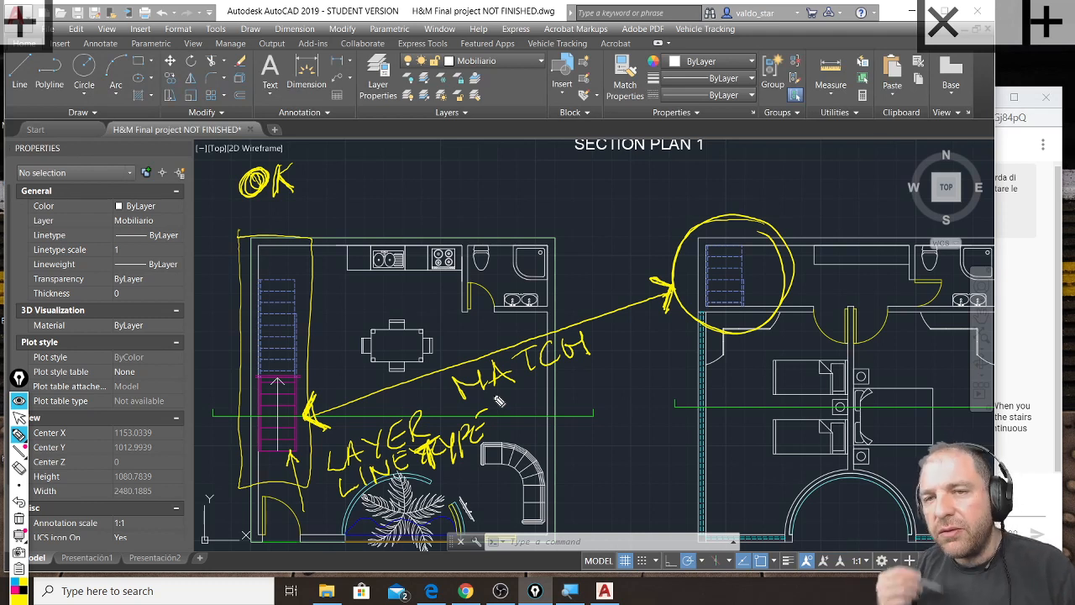
left_click_drag(714, 240, 694, 240)
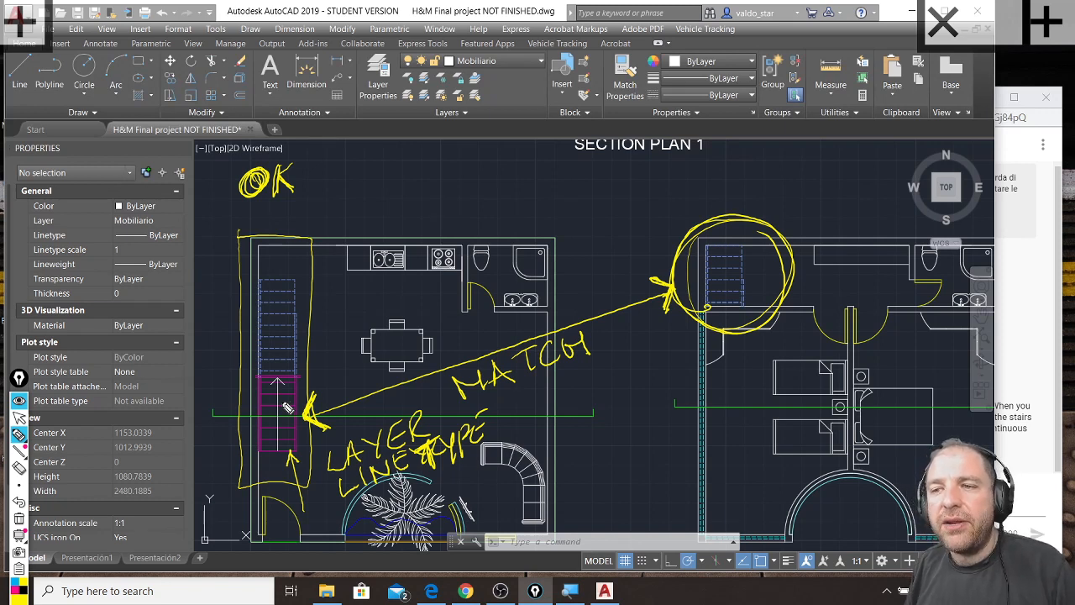
Clear the annotations, circle the Match Properties tool in yellow, and sketch a paintbrush beneath it
key("ctrl+shift+7")
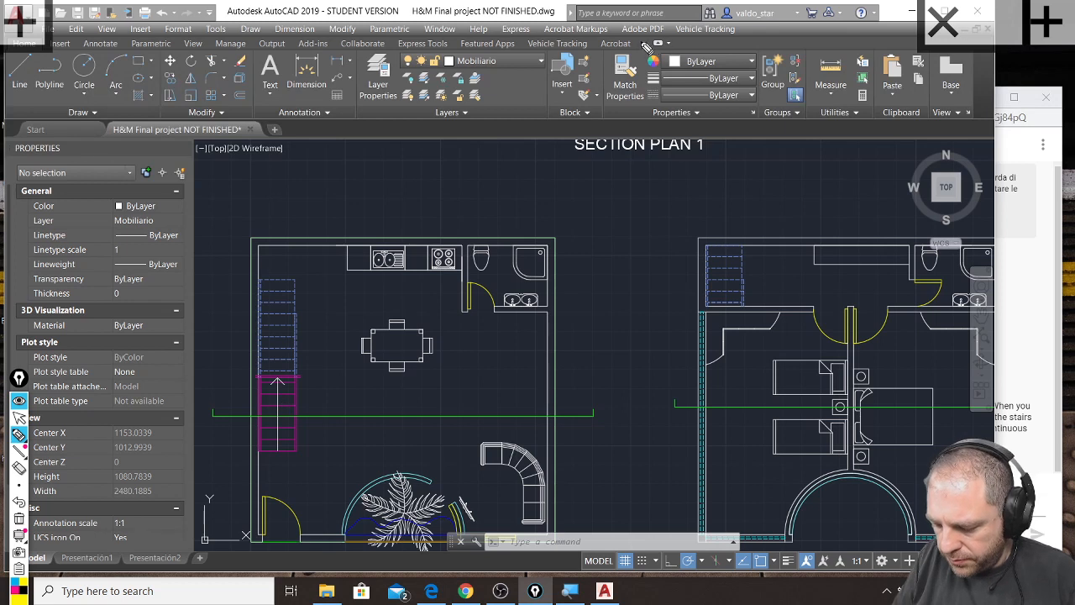
mouse_move(628, 38)
left_mouse_down()
mouse_move(602, 118)
mouse_move(672, 67)
mouse_move(599, 44)
mouse_move(650, 124)
mouse_move(638, 27)
mouse_move(640, 123)
mouse_move(625, 27)
left_mouse_up()
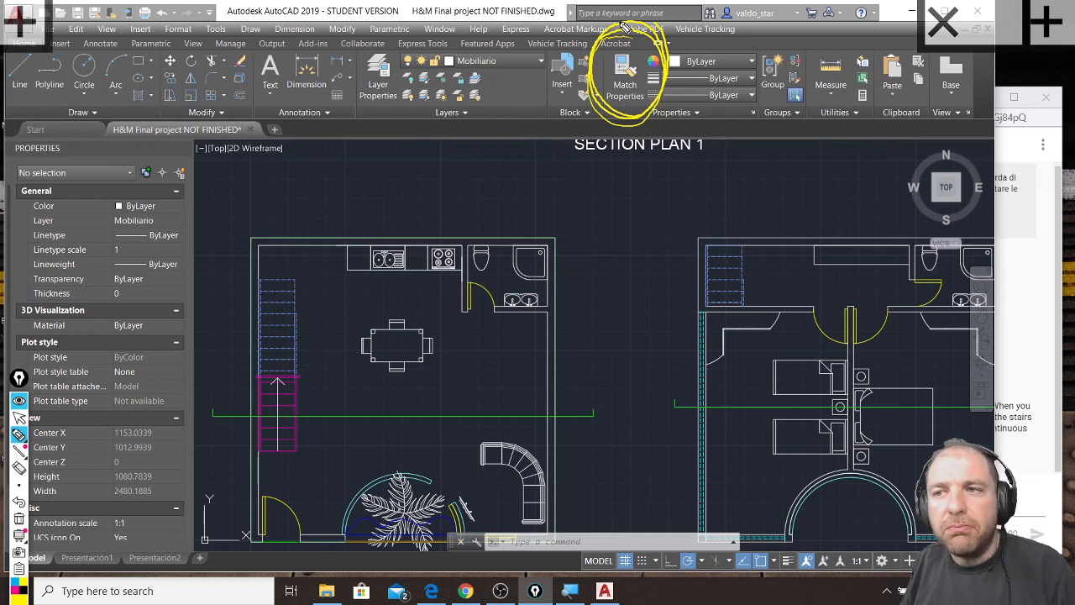
mouse_move(617, 183)
left_mouse_down()
mouse_move(639, 197)
mouse_move(627, 170)
mouse_move(645, 176)
mouse_move(643, 156)
mouse_move(644, 174)
mouse_move(611, 206)
mouse_move(638, 199)
mouse_move(606, 205)
mouse_move(634, 199)
mouse_move(619, 183)
left_mouse_up()
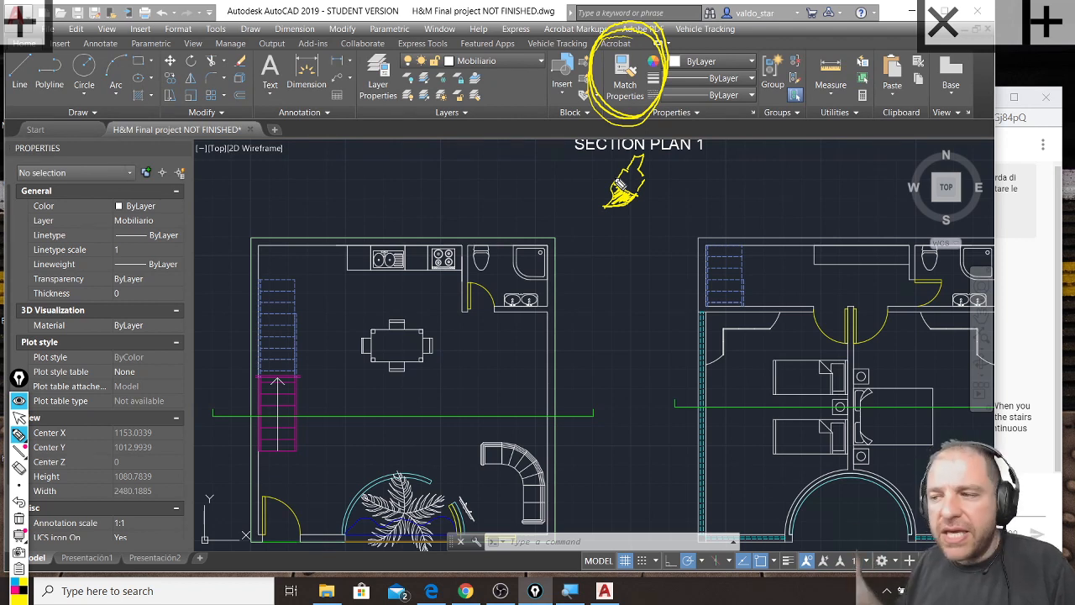
Clear the annotations and handwrite the Match Properties shortcut "MA" followed by a boxed Enter symbol above the plans
key("ctrl+shift+7")
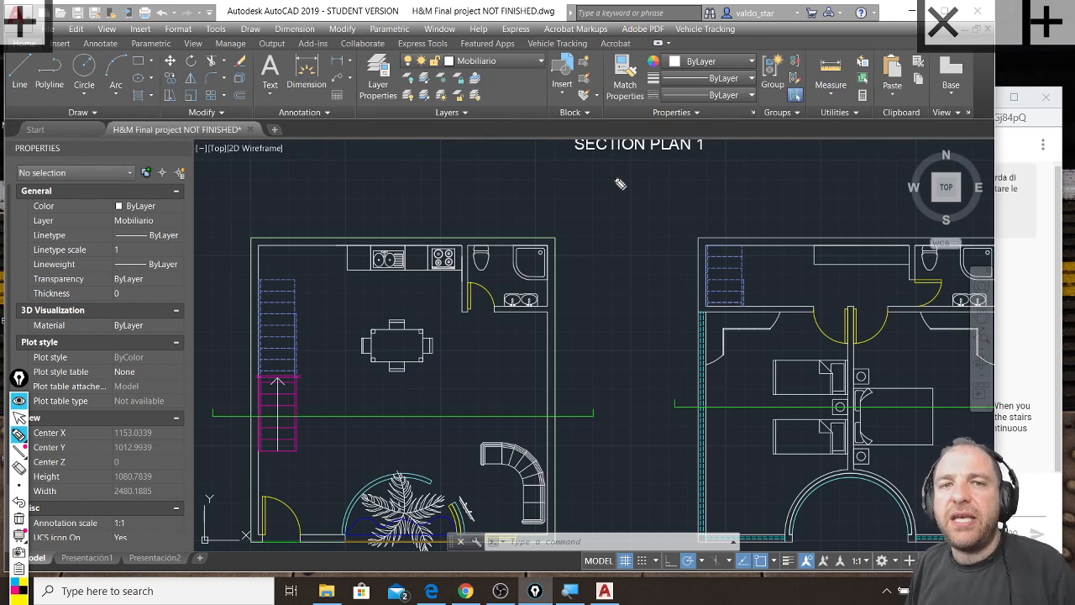
mouse_move(481, 178)
left_mouse_down()
mouse_move(491, 208)
mouse_move(510, 212)
mouse_move(524, 170)
mouse_move(544, 201)
left_mouse_up()
mouse_move(567, 161)
left_mouse_down()
mouse_move(621, 205)
mouse_move(571, 195)
mouse_move(579, 199)
left_mouse_up()
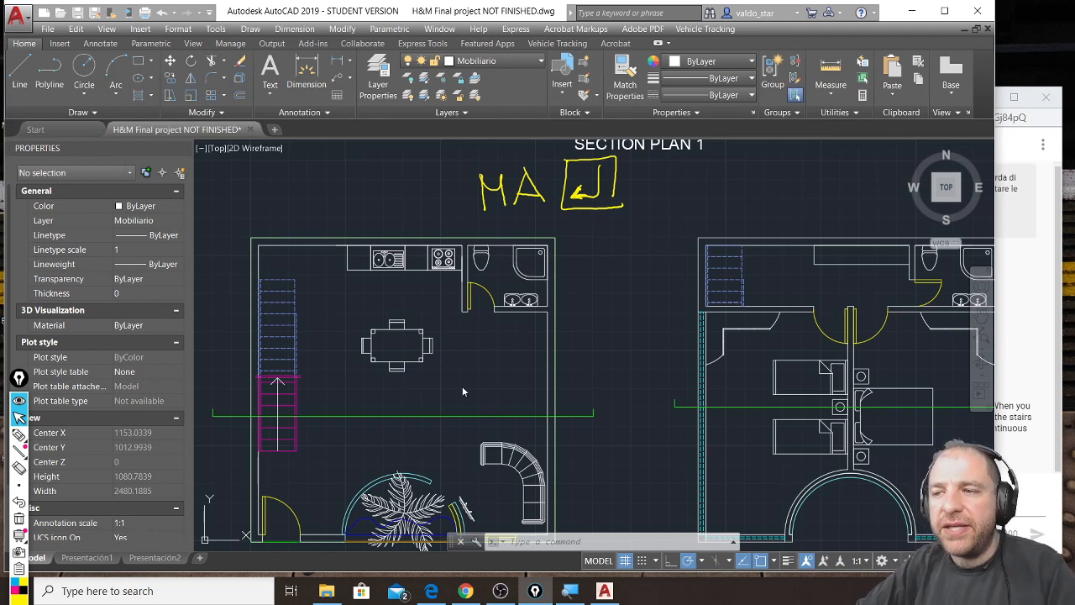
Copy the Escaleras layer properties of a solid main floor stair tread onto the first floor stair's dashed lines with Match Properties
left_click(285, 407)
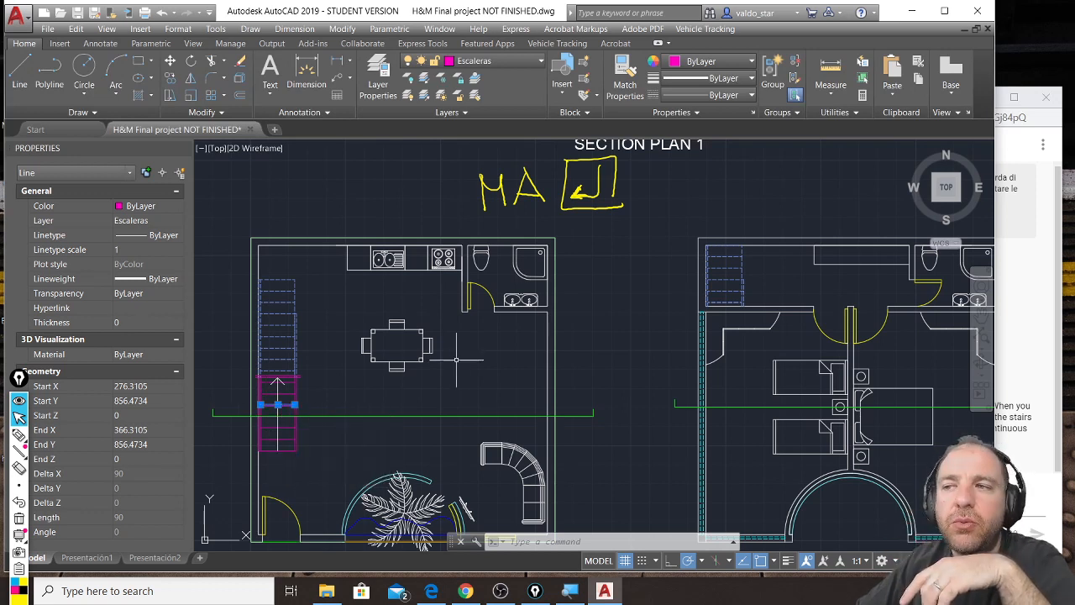
left_click(626, 78)
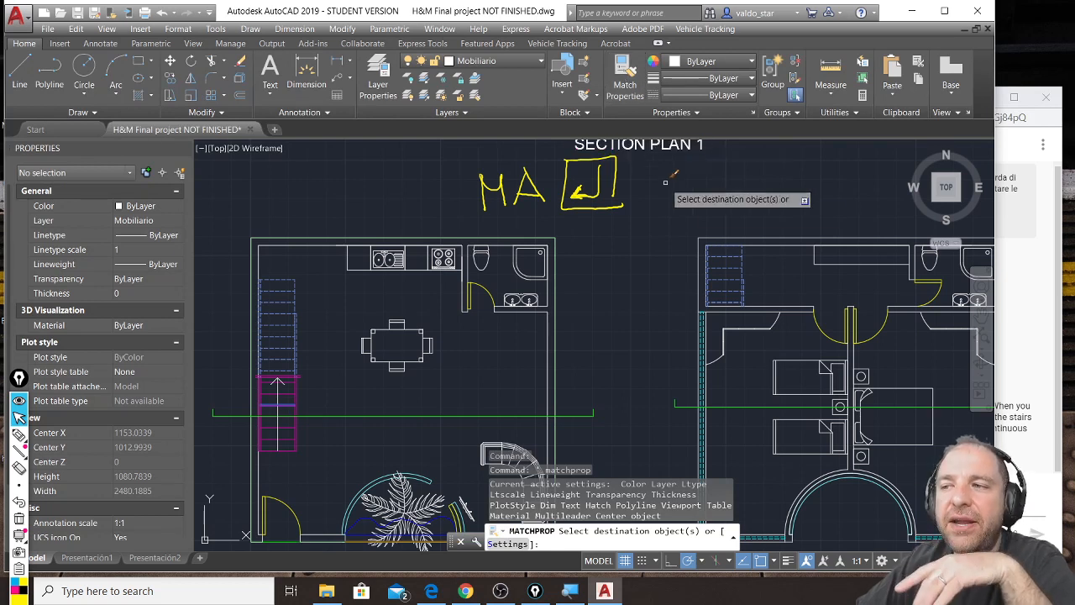
scroll(761, 258, "up", 4)
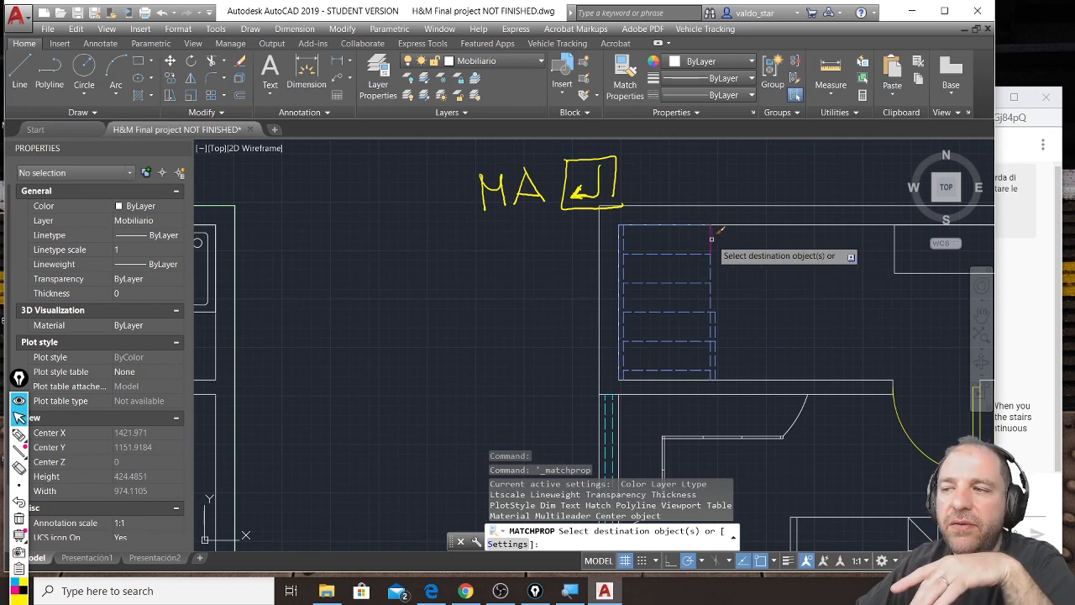
left_click(625, 345)
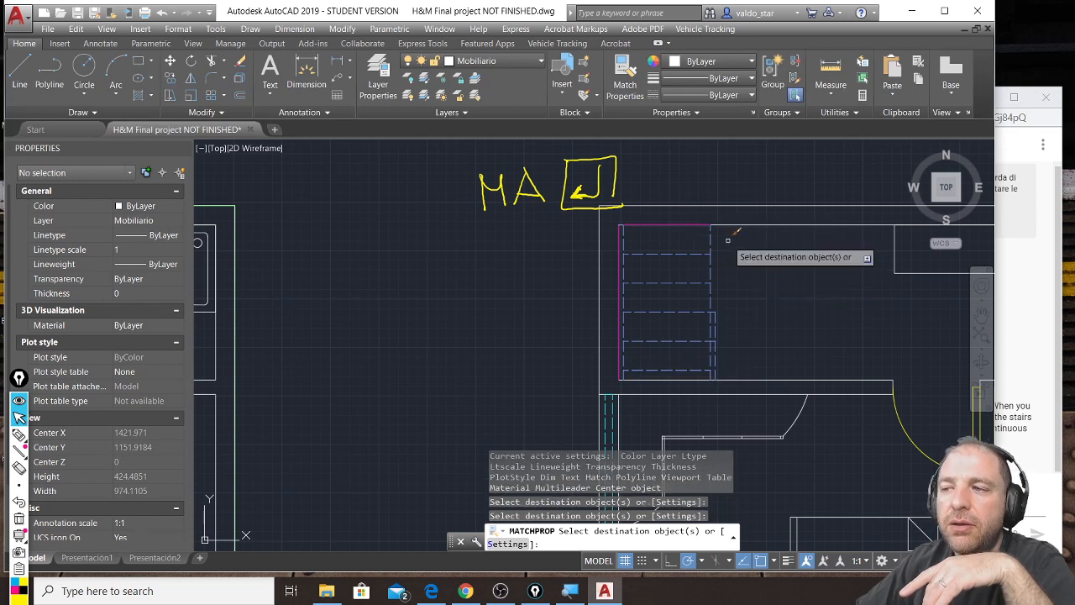
left_click(729, 240)
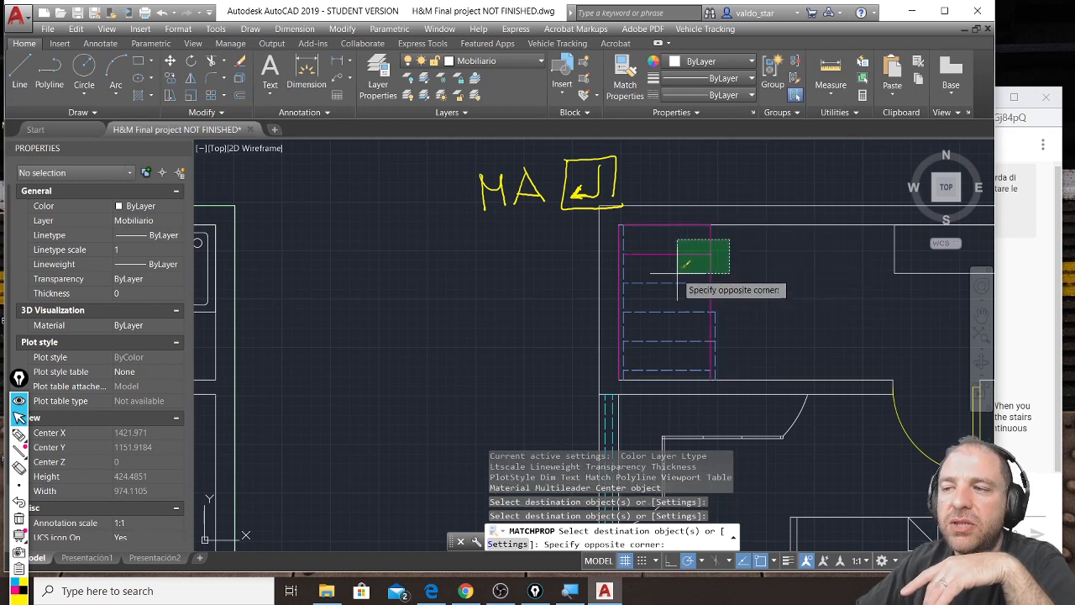
left_click(624, 291)
left_click(622, 240)
left_click(609, 210)
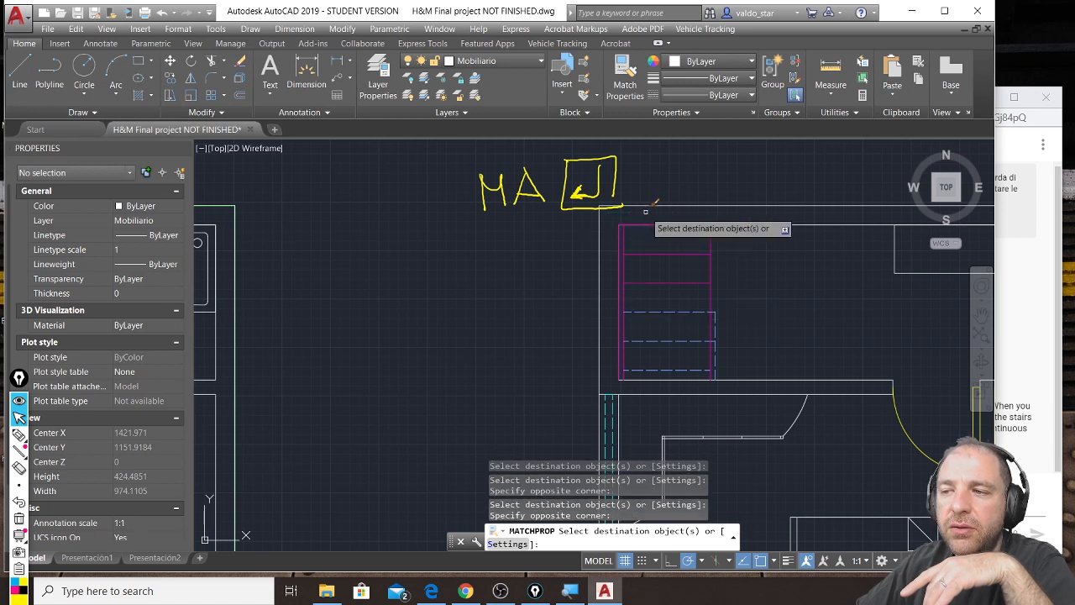
left_click(729, 293)
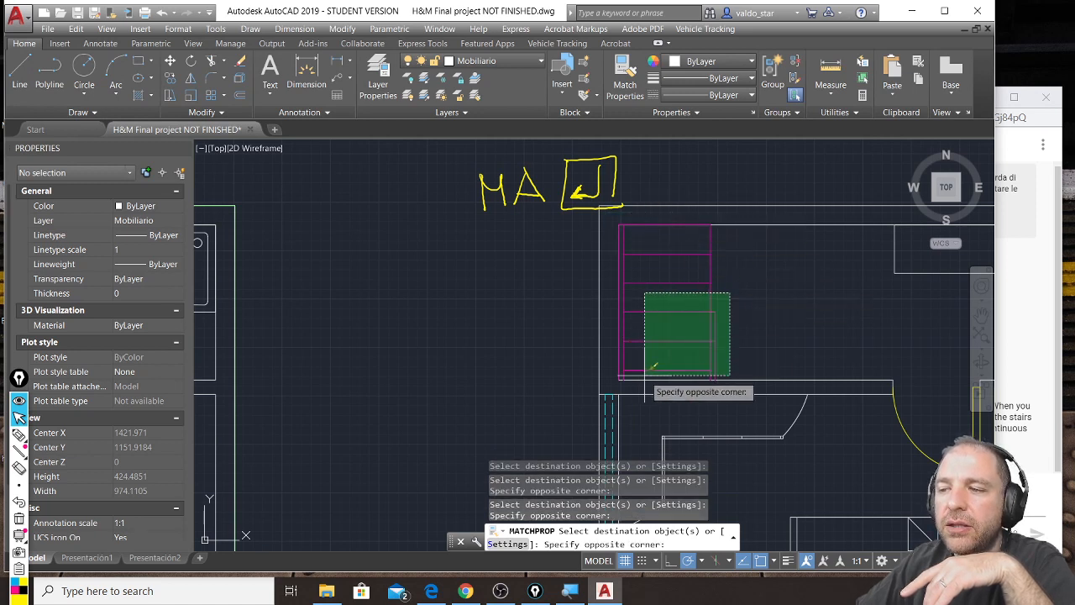
left_click(645, 362)
scroll(714, 294, "down", 2)
scroll(709, 311, "down", 3)
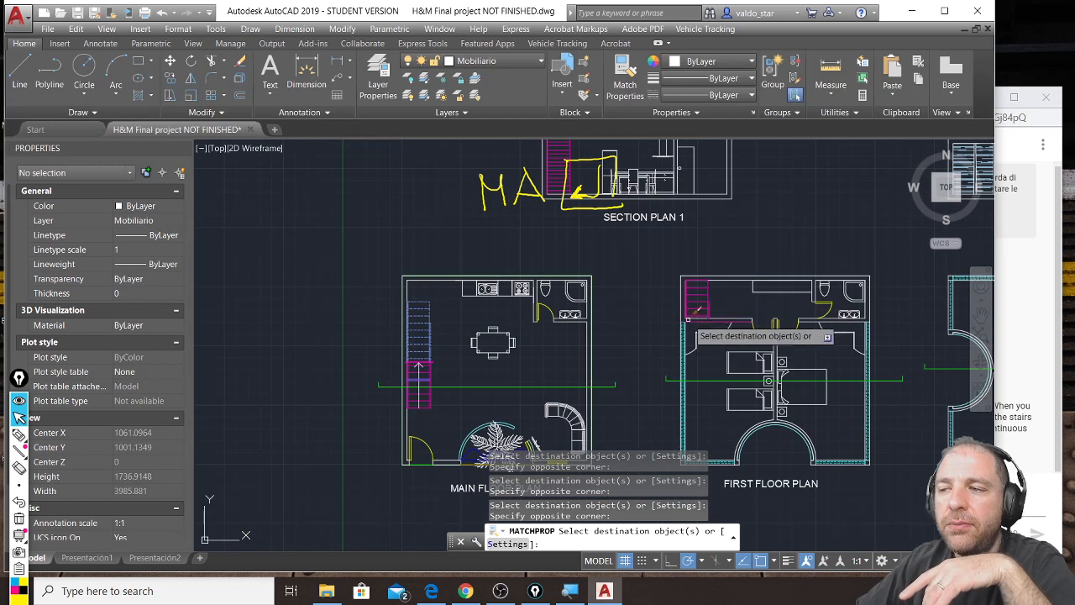
key("Return")
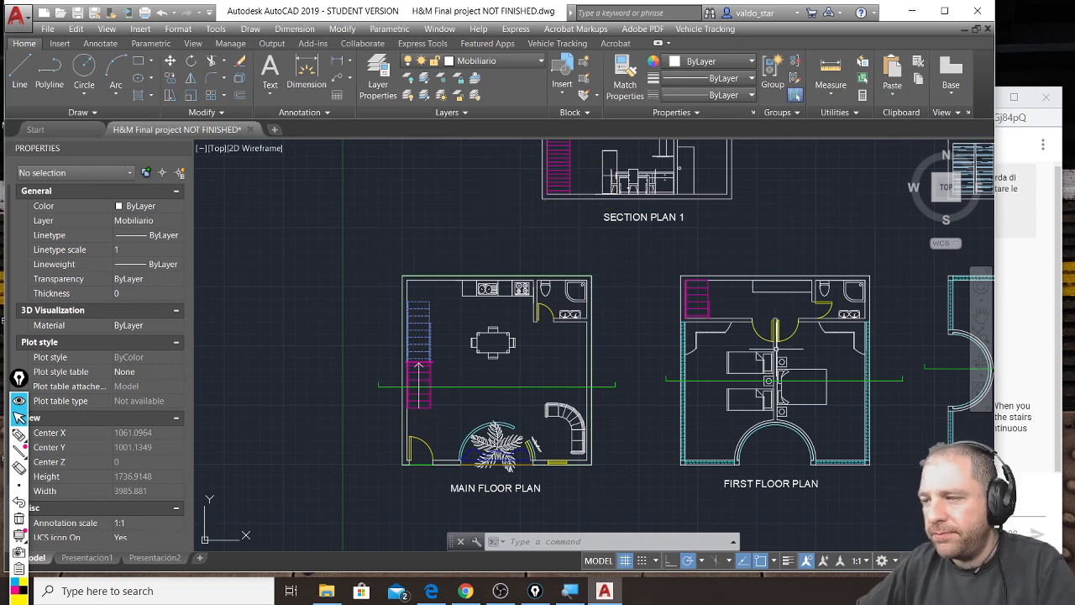
Check the live chat for replies, and review the sections, floor plans, façade elevation and the stair below Section Plan 2
left_click(1060, 460)
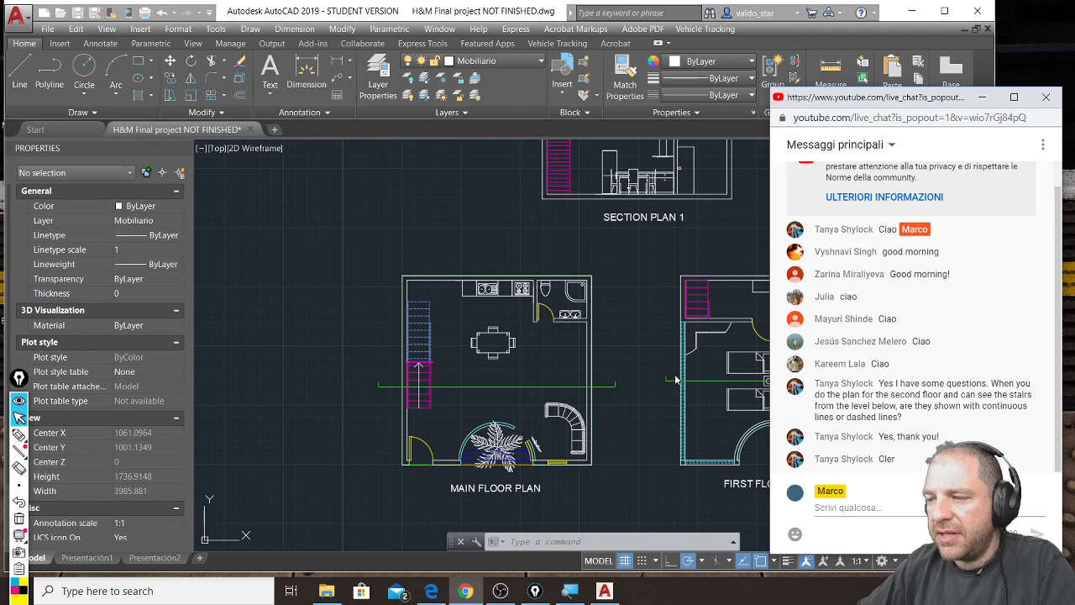
left_click(624, 306)
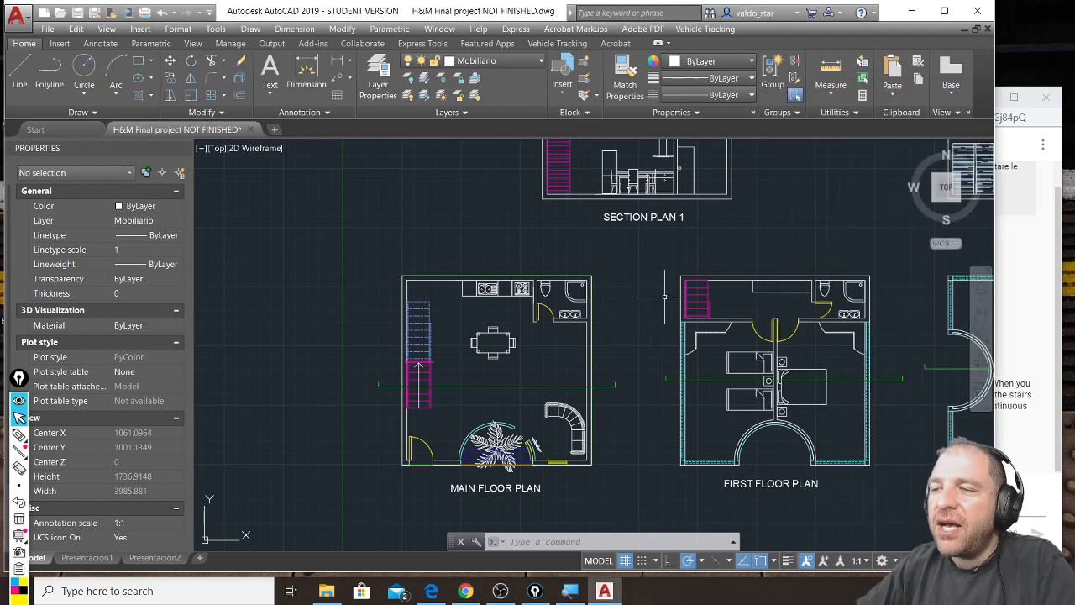
scroll(588, 328, "down", 3)
middle_click_drag(636, 342, 463, 355)
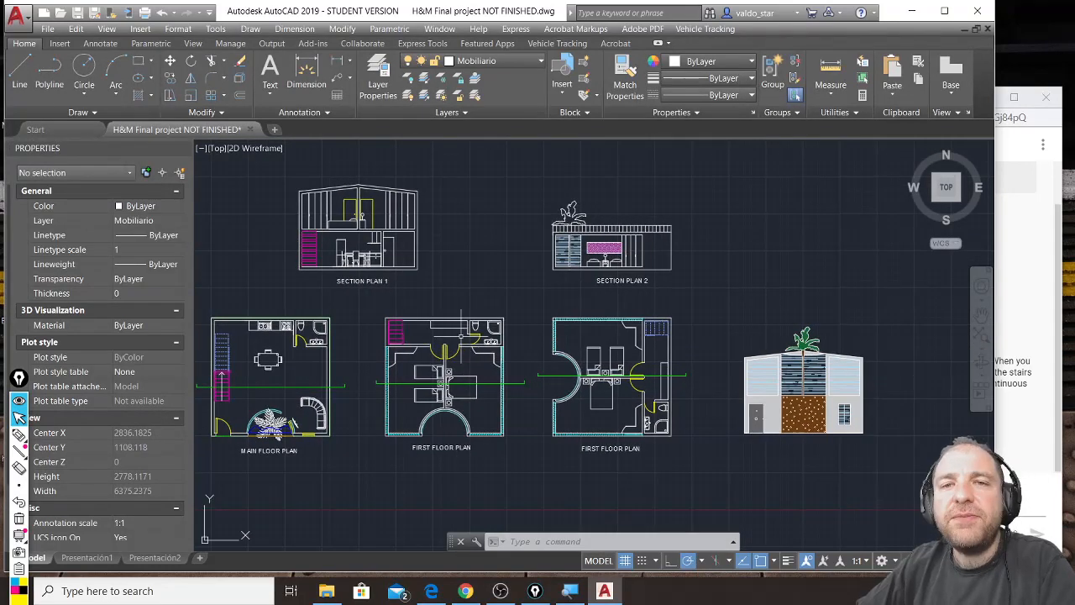
middle_click_drag(907, 409, 867, 399)
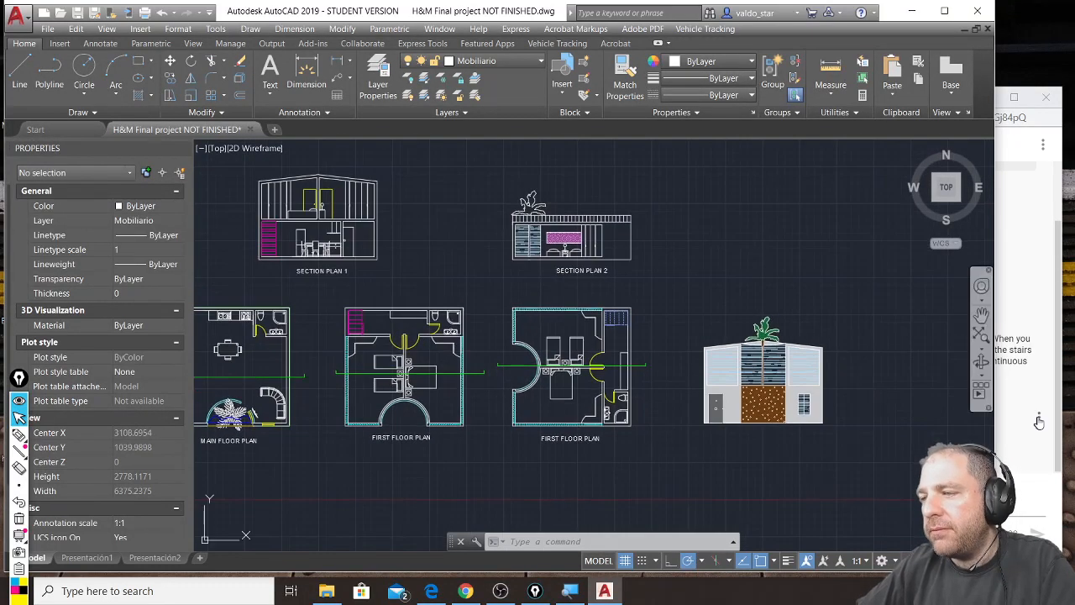
left_click(1061, 430)
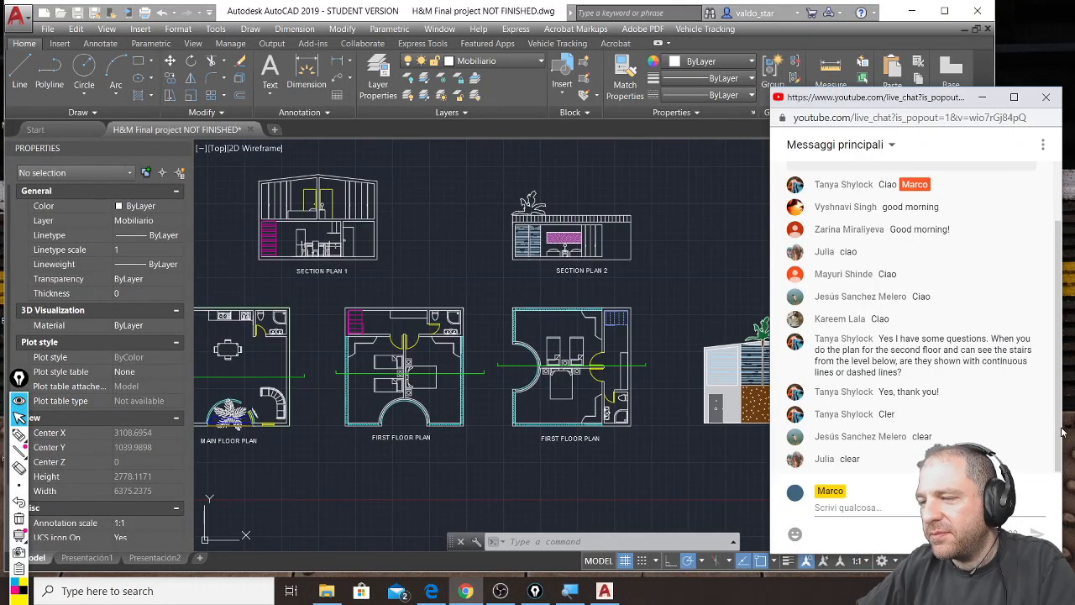
left_click(678, 455)
scroll(780, 368, "up", 4)
scroll(735, 324, "up", 3)
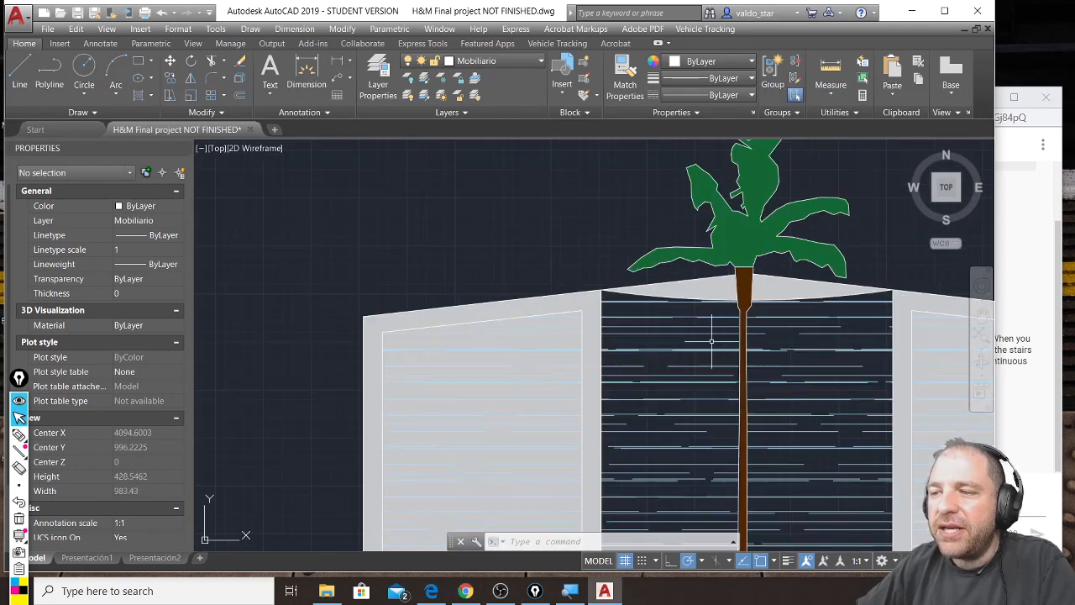
scroll(676, 351, "down", 4)
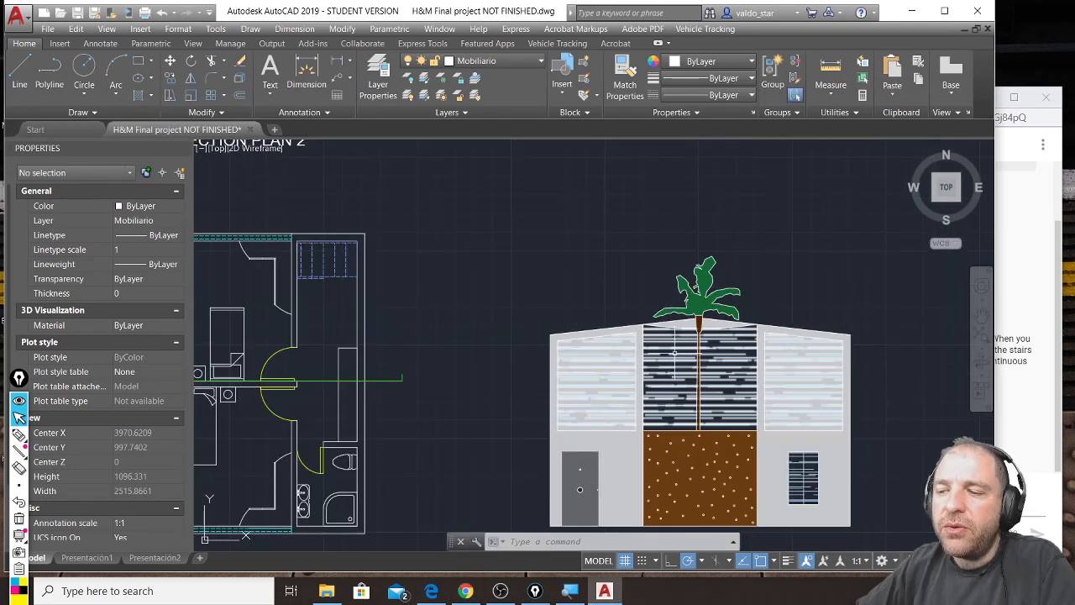
middle_click_drag(401, 268, 543, 303)
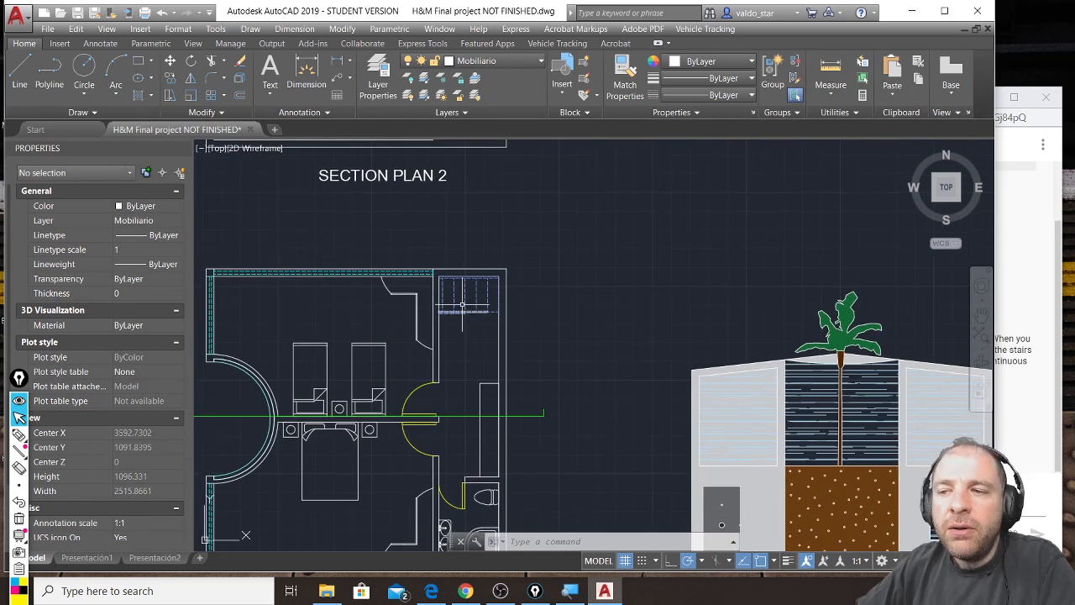
scroll(489, 320, "down", 3)
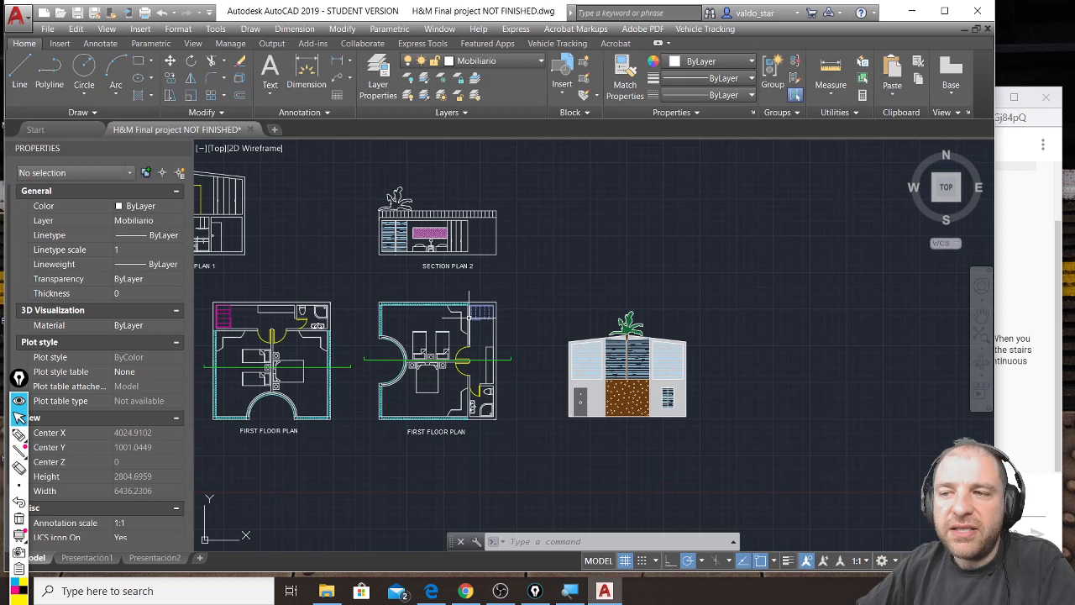
Match the dashed stair lines in the rotated first floor plan to the other first floor plan's solid Escaleras tread
scroll(225, 309, "up", 2)
left_click(225, 309)
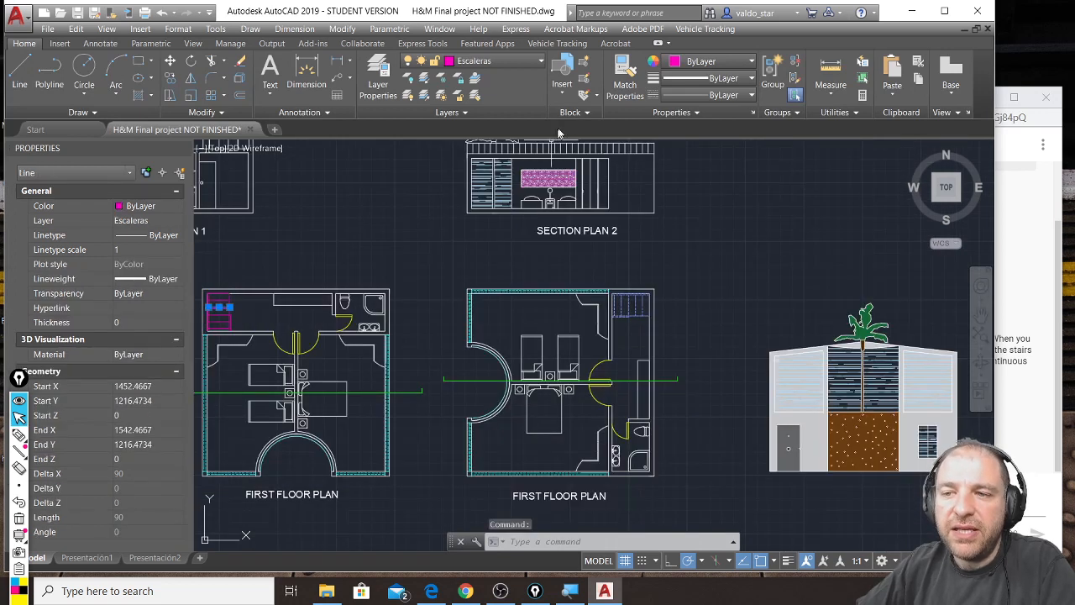
left_click(626, 76)
scroll(634, 290, "up", 5)
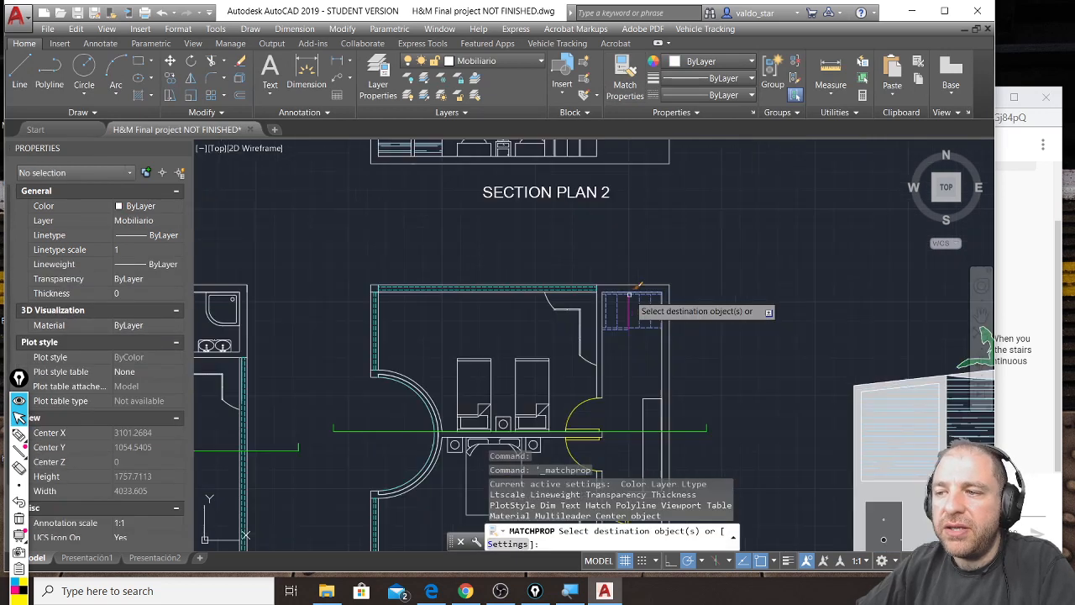
left_click(551, 407)
left_click(701, 272)
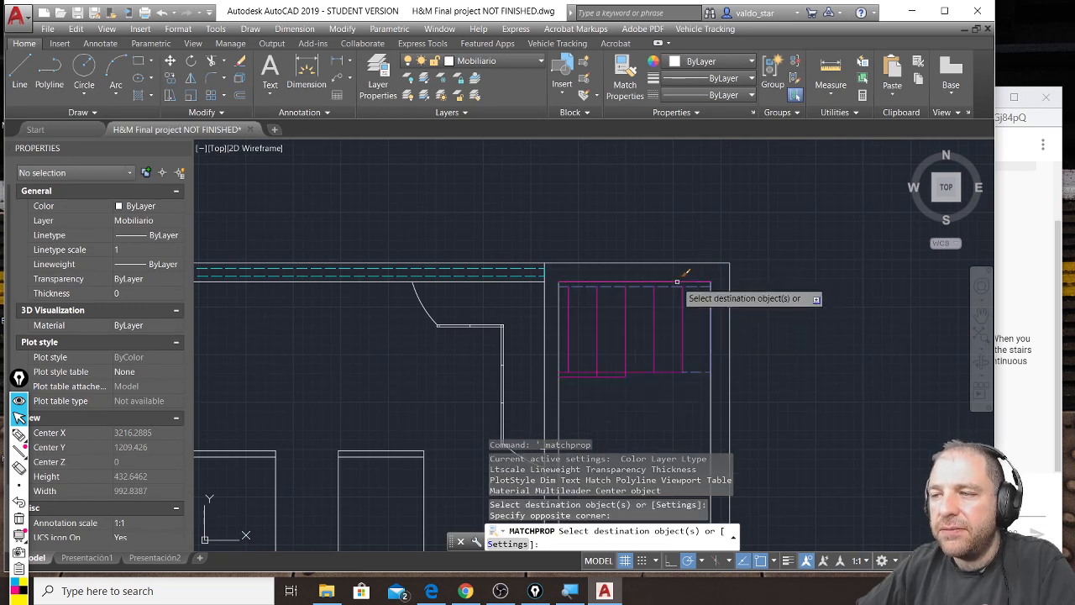
left_click(545, 391)
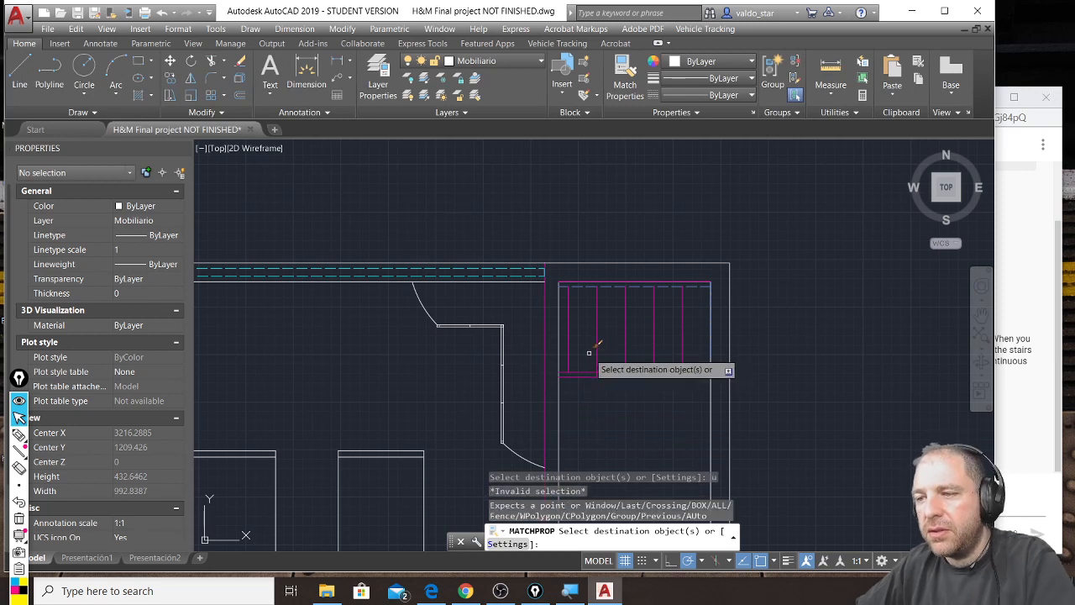
key("Escape")
key("Escape")
key("Escape")
Match the wall line beside the rotated plan's stair to the adjacent wall line on the Paredes layer
left_click(559, 357)
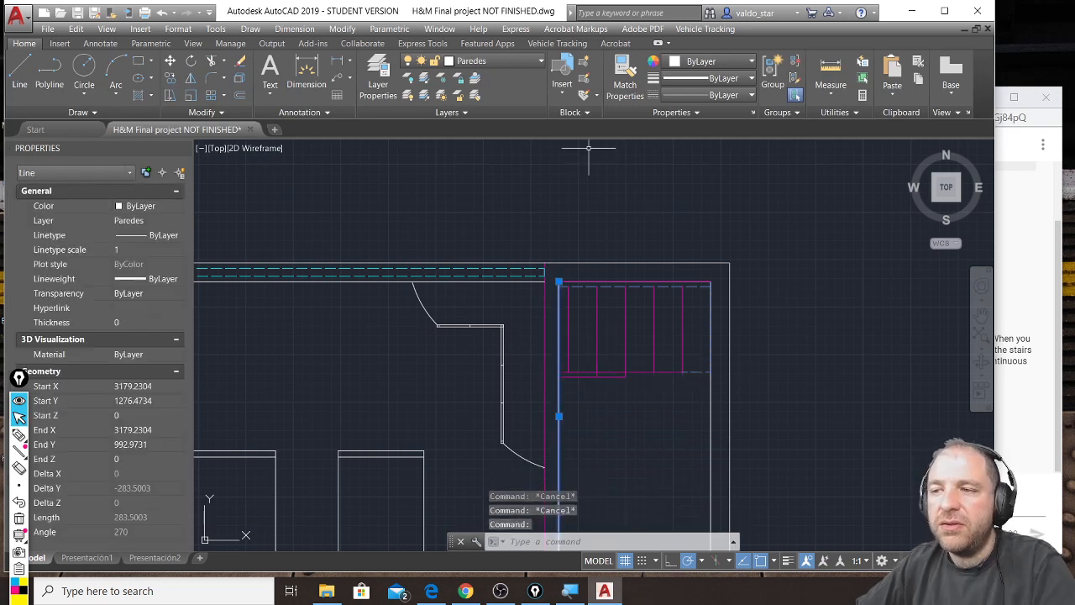
left_click(626, 74)
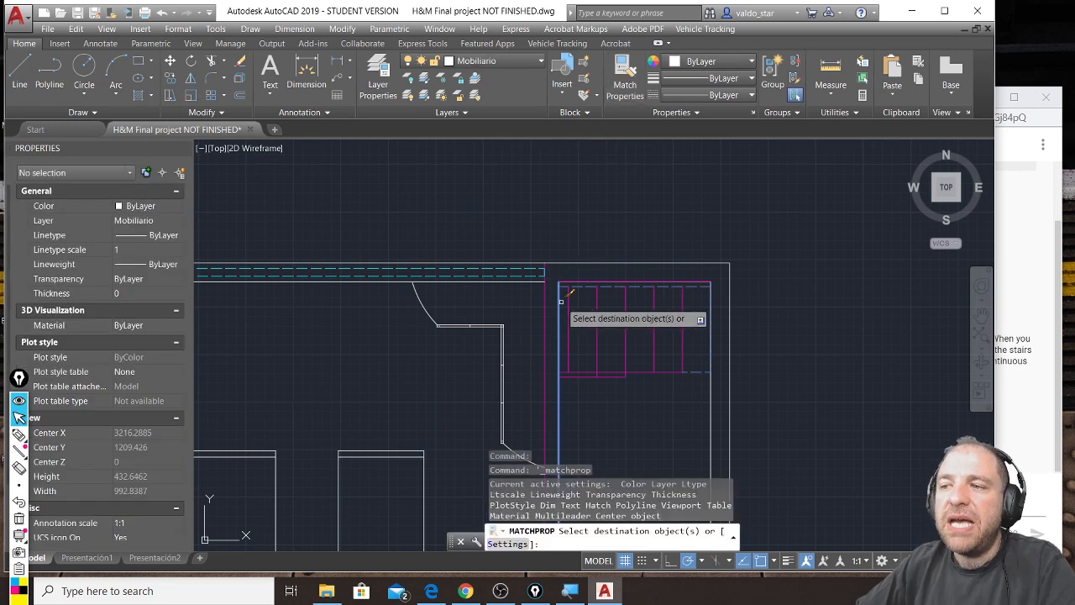
key("Return")
Match the remaining dashed lines around the rotated first floor plan's stair to its solid Escaleras tread
left_click(596, 329)
left_click(625, 74)
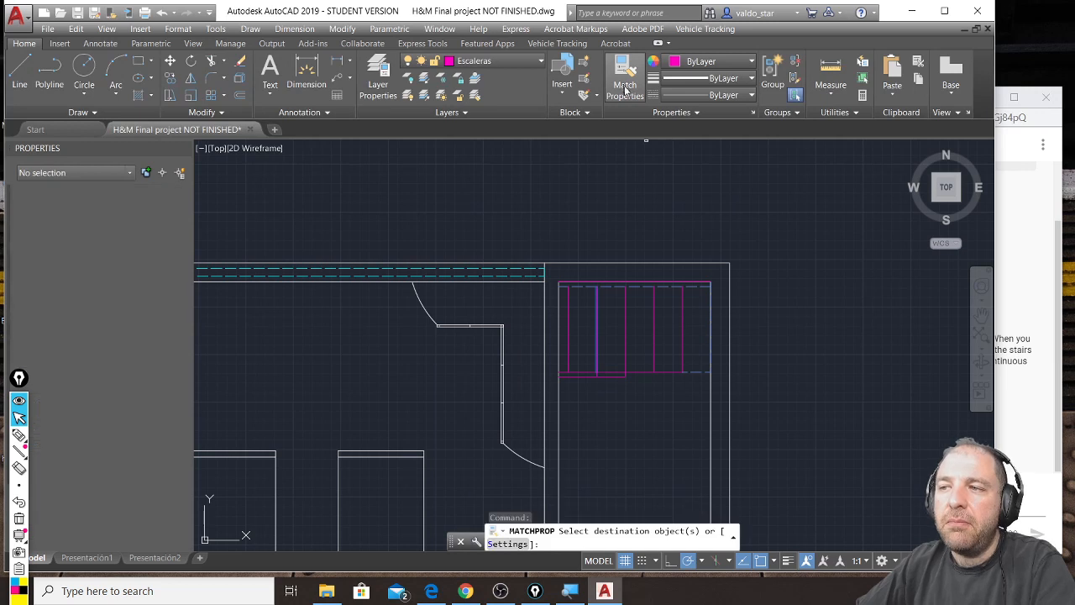
left_click(705, 376)
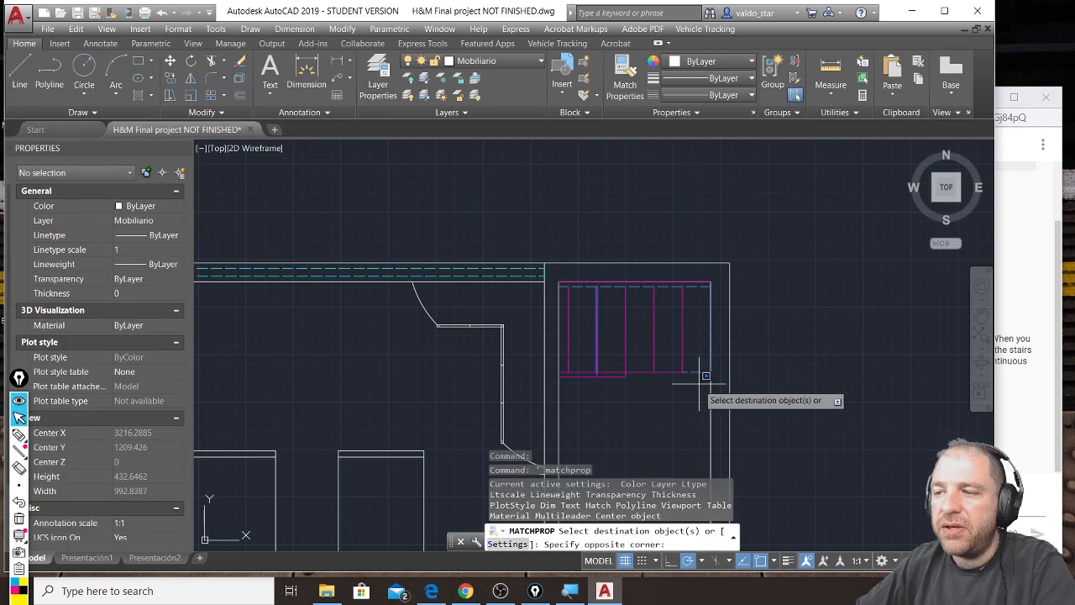
left_click(580, 285)
left_click(626, 400)
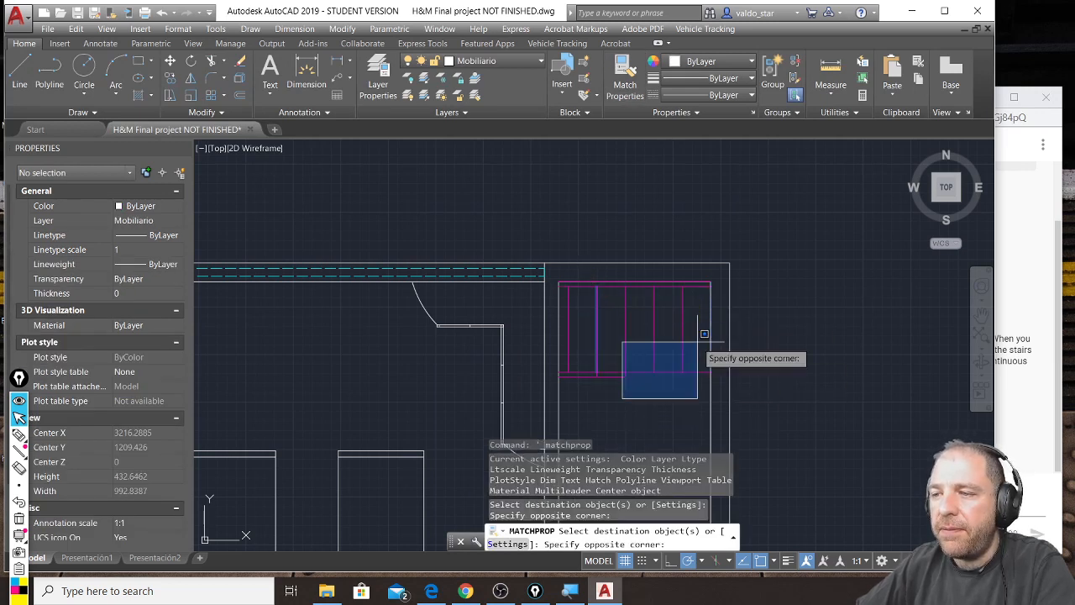
left_click(719, 272)
key("Return")
Set the angle of the AR-RROOF hatch in the façade elevation's small ground floor window to 45
scroll(580, 221, "down", 4)
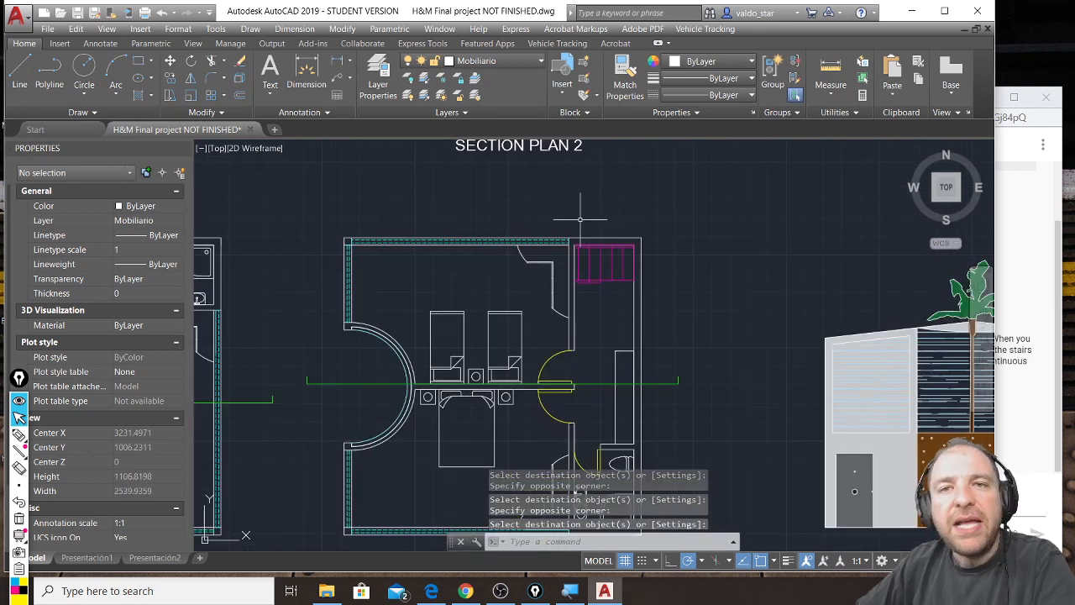
middle_click_drag(937, 360, 724, 317)
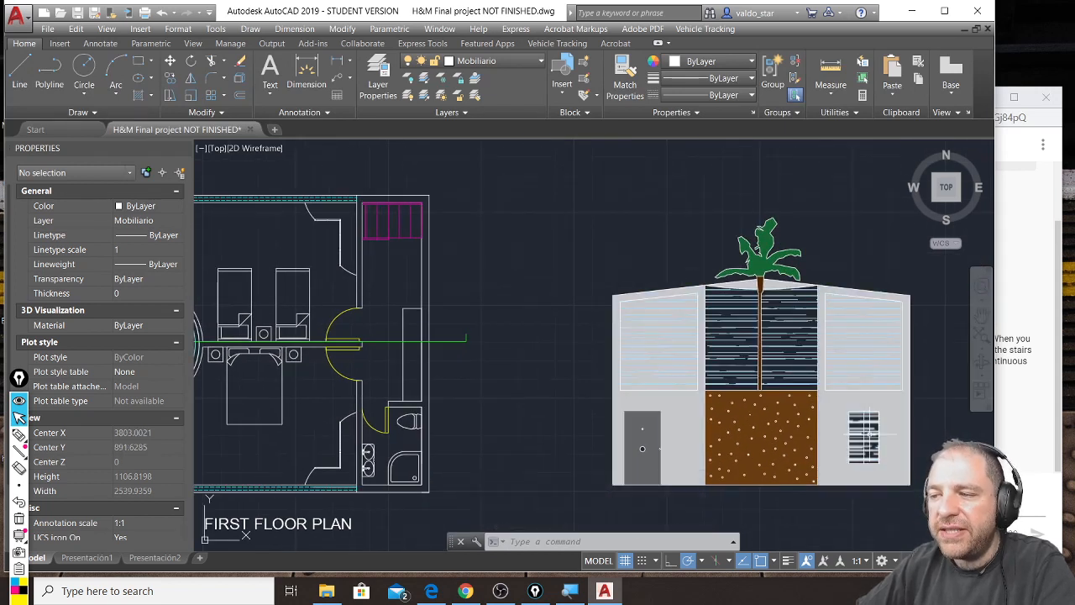
middle_click_drag(869, 434, 734, 386)
scroll(681, 306, "up", 2)
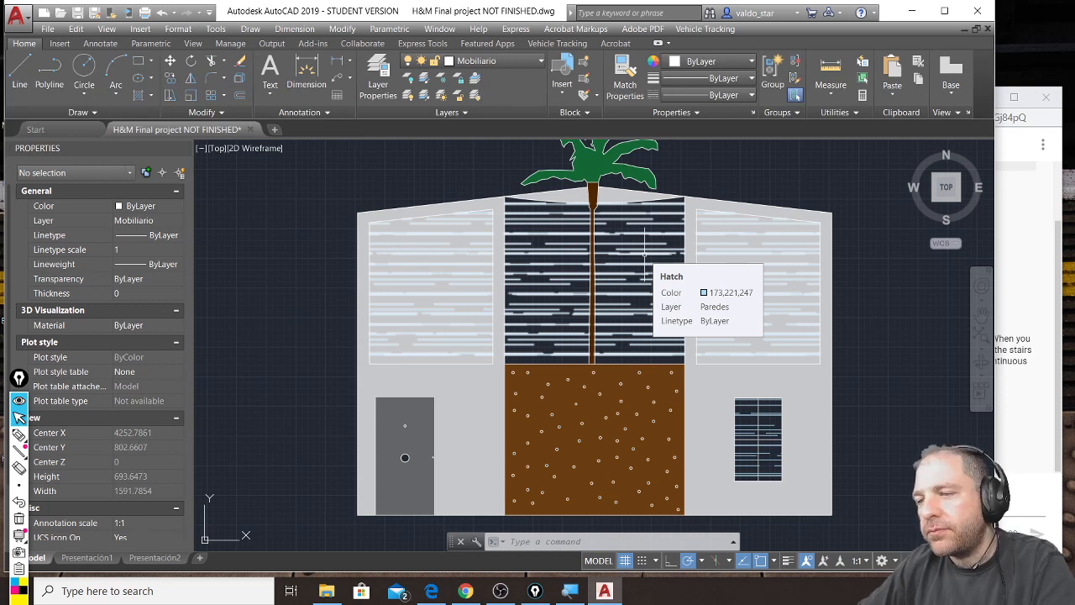
left_click(769, 411)
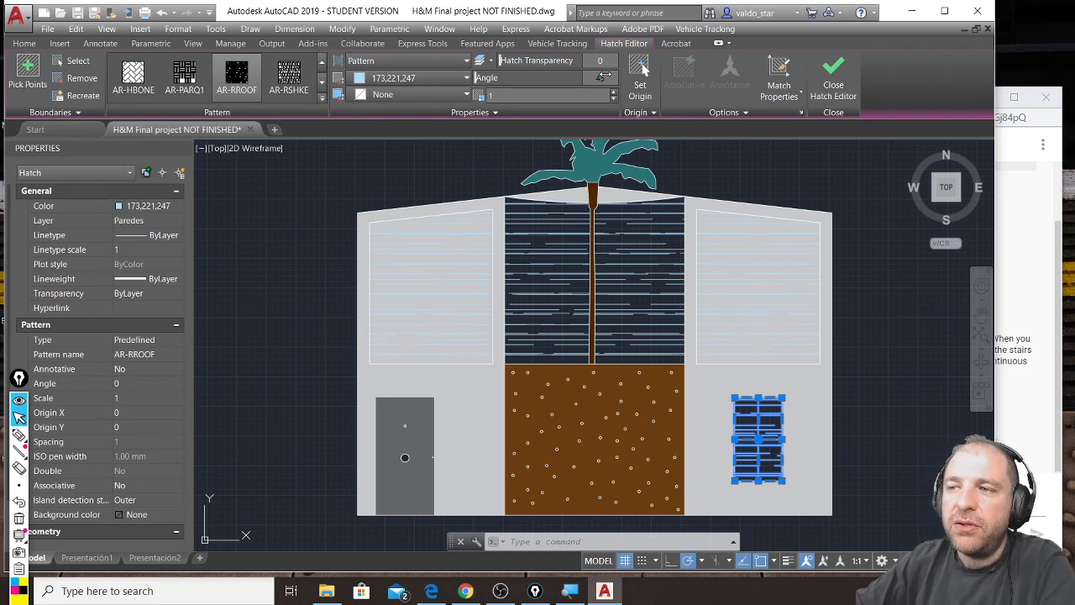
key("Return")
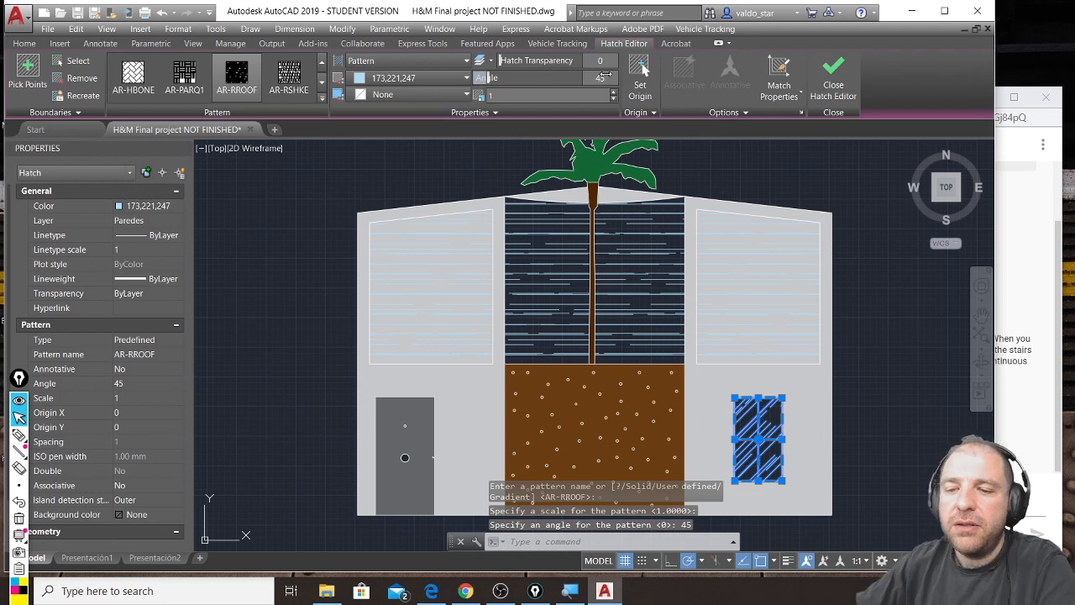
key("Escape")
key("Escape")
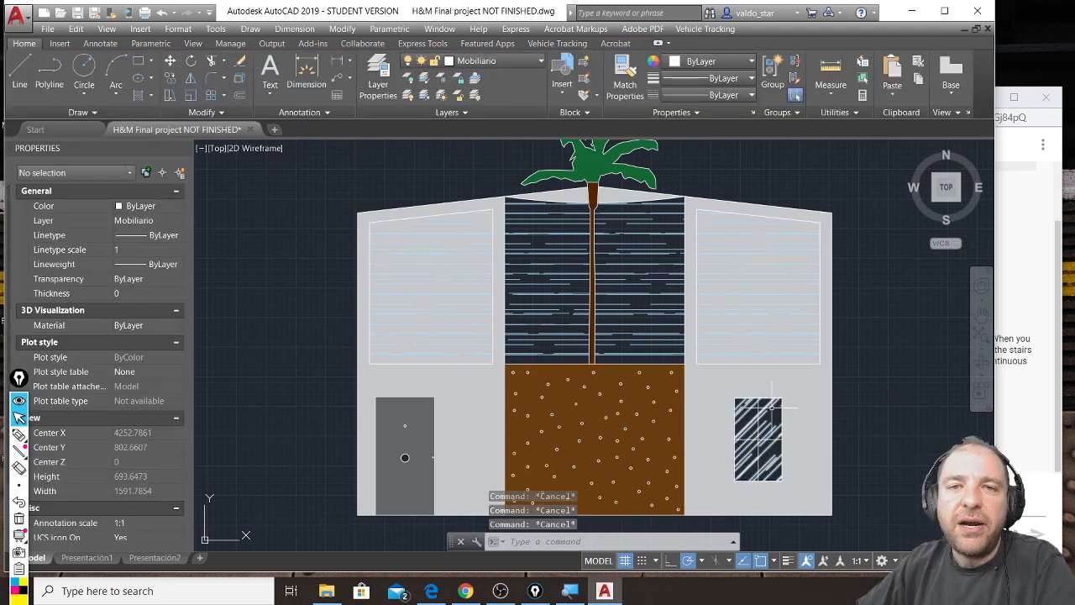
Match the hatch of the façade's large upper glazing to the small window's angled hatch with Match Properties
mouse_move(765, 404)
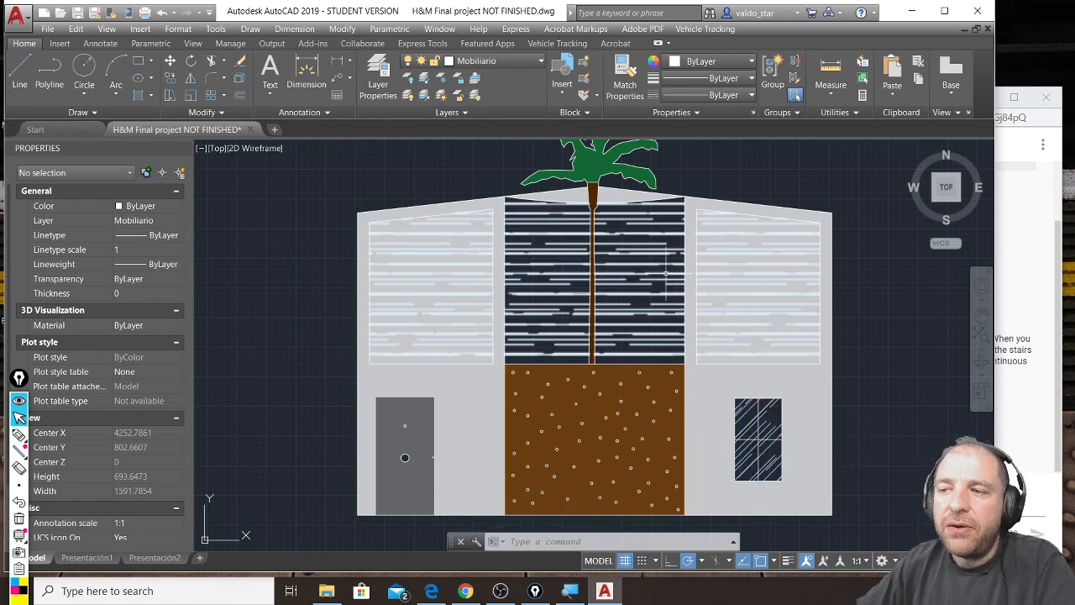
mouse_move(655, 277)
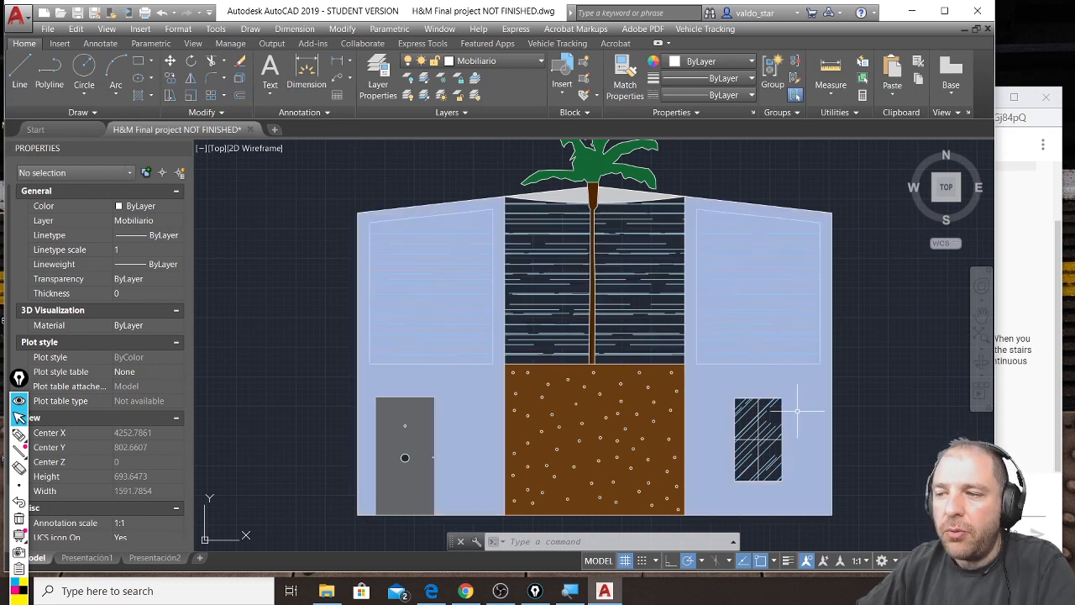
left_click(759, 438)
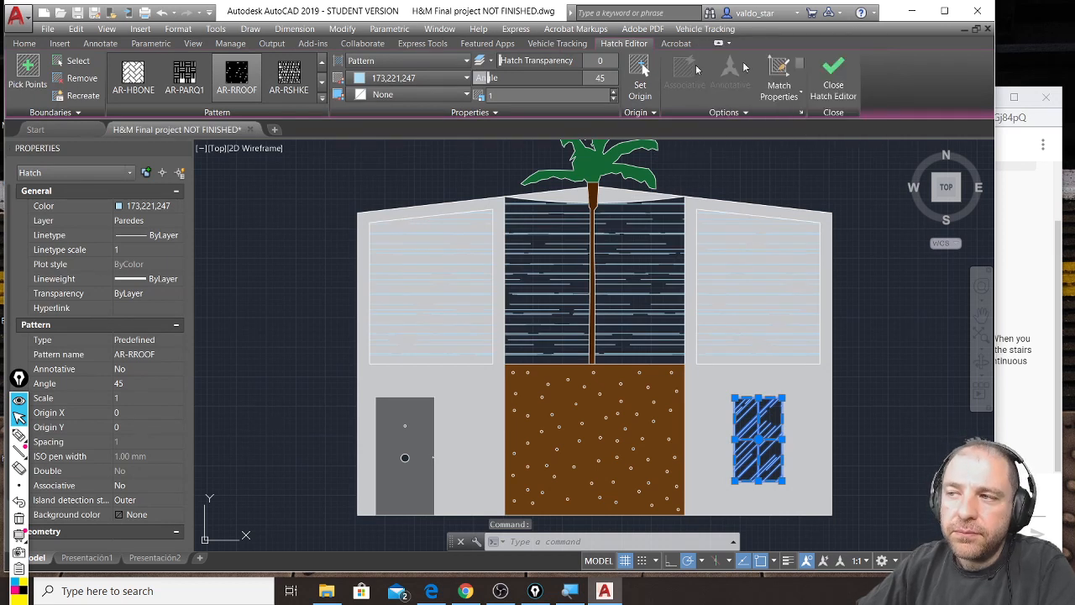
left_click(25, 43)
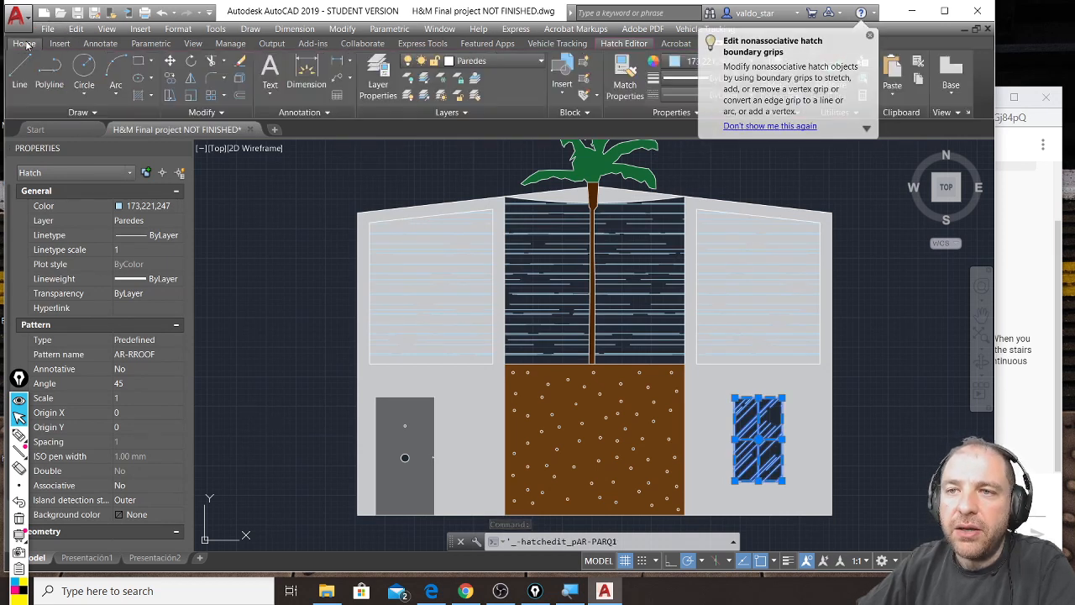
left_click(870, 35)
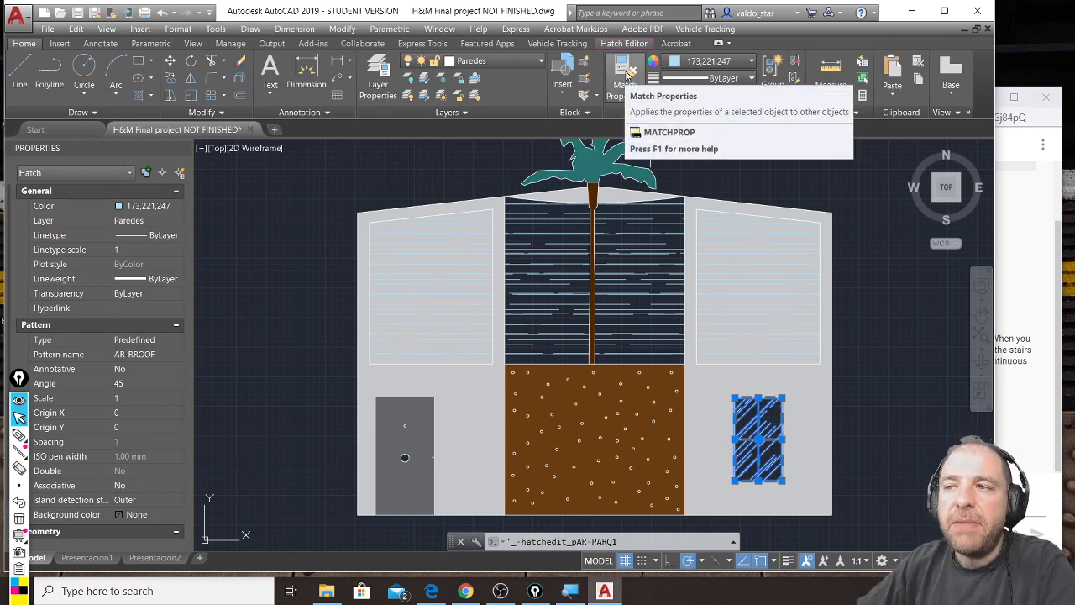
left_click(625, 74)
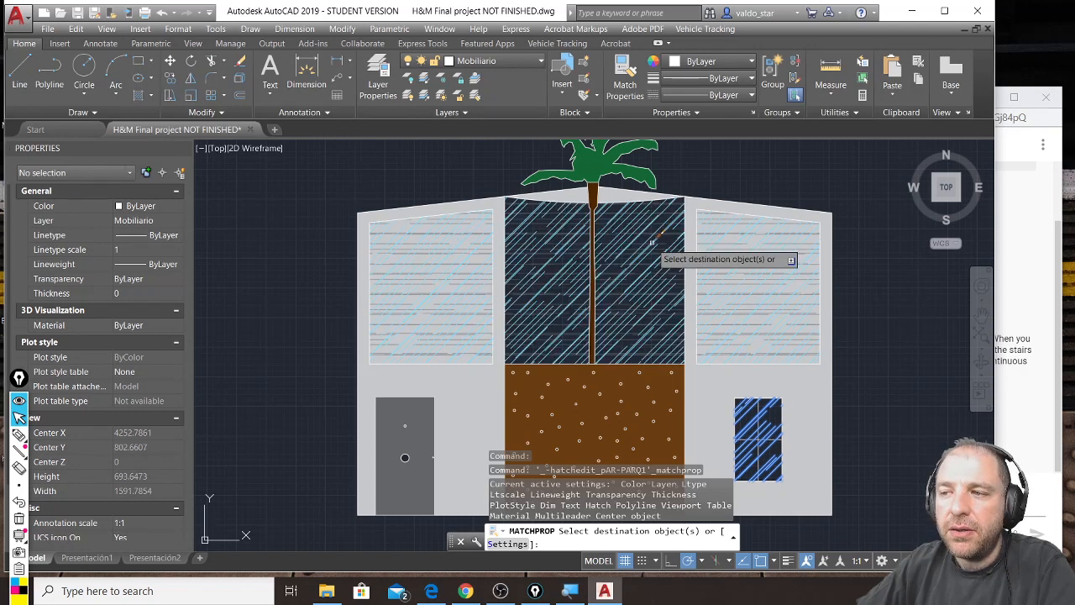
left_click(652, 243)
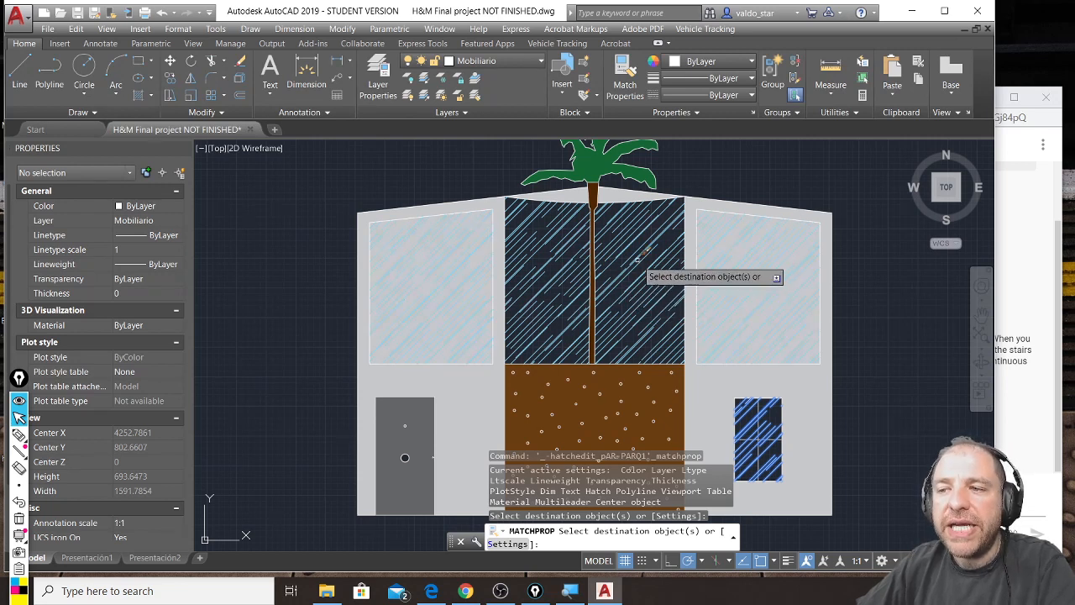
key("Escape")
key("Escape")
key("Escape")
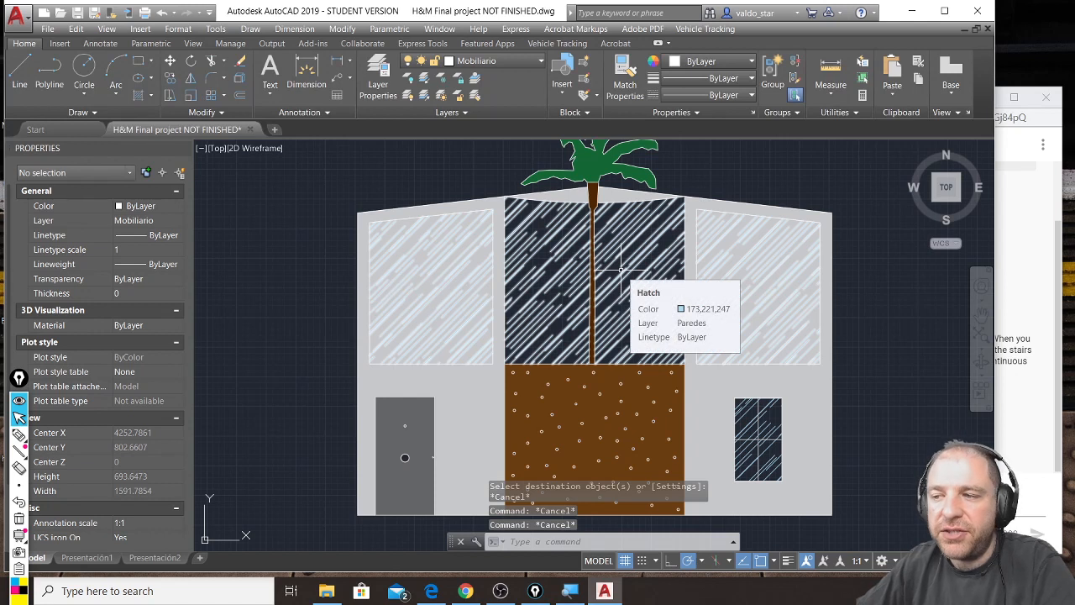
Examine the green section lines across the floor plans and check the layer of the main floor line's end tick
scroll(620, 269, "down", 2)
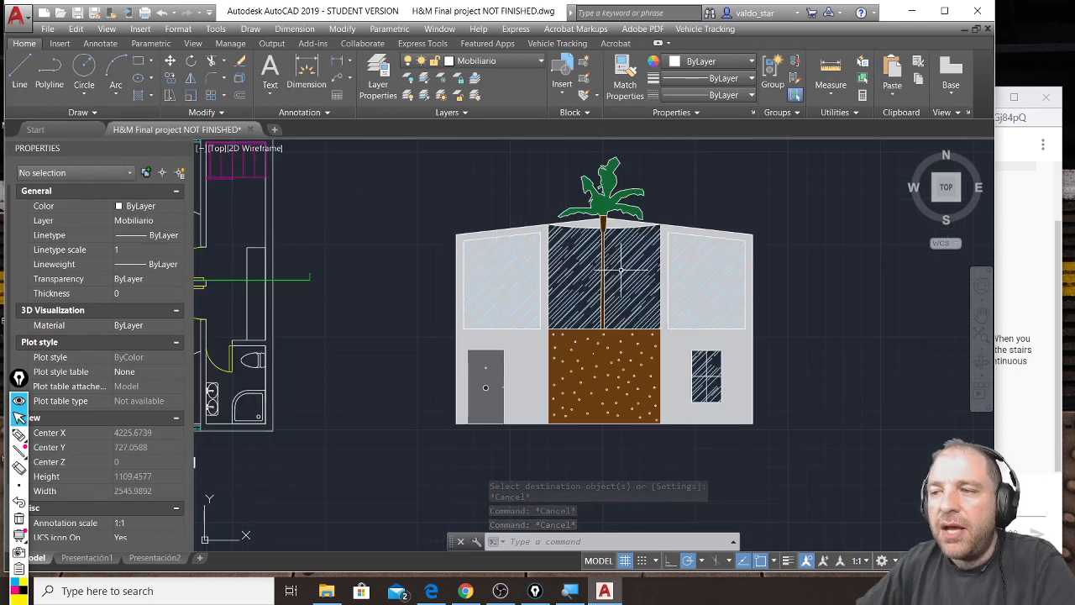
scroll(621, 267, "down", 3)
scroll(371, 275, "up", 6)
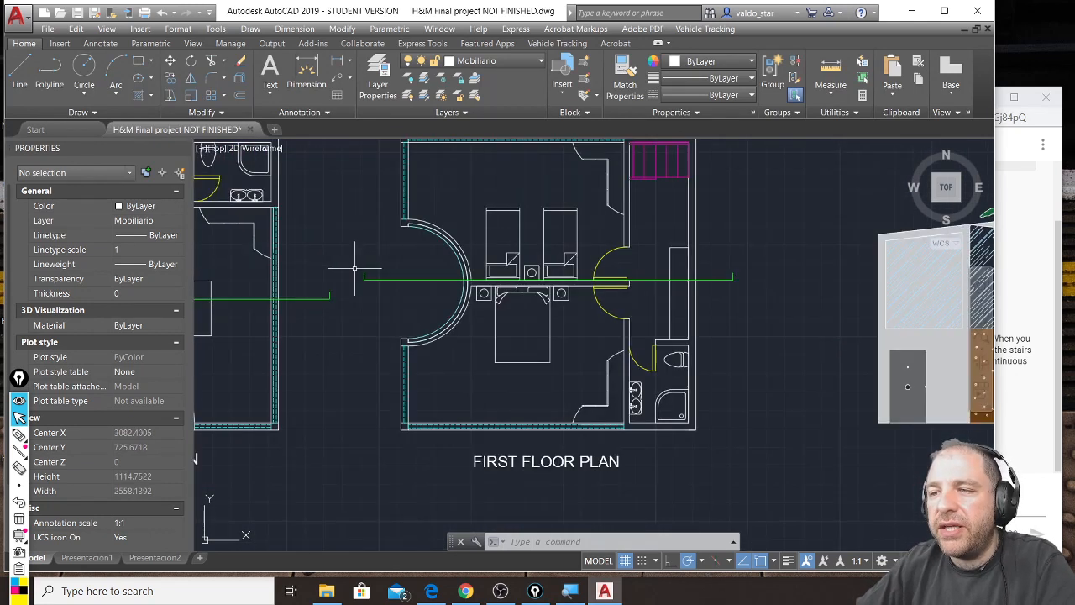
scroll(371, 276, "up", 4)
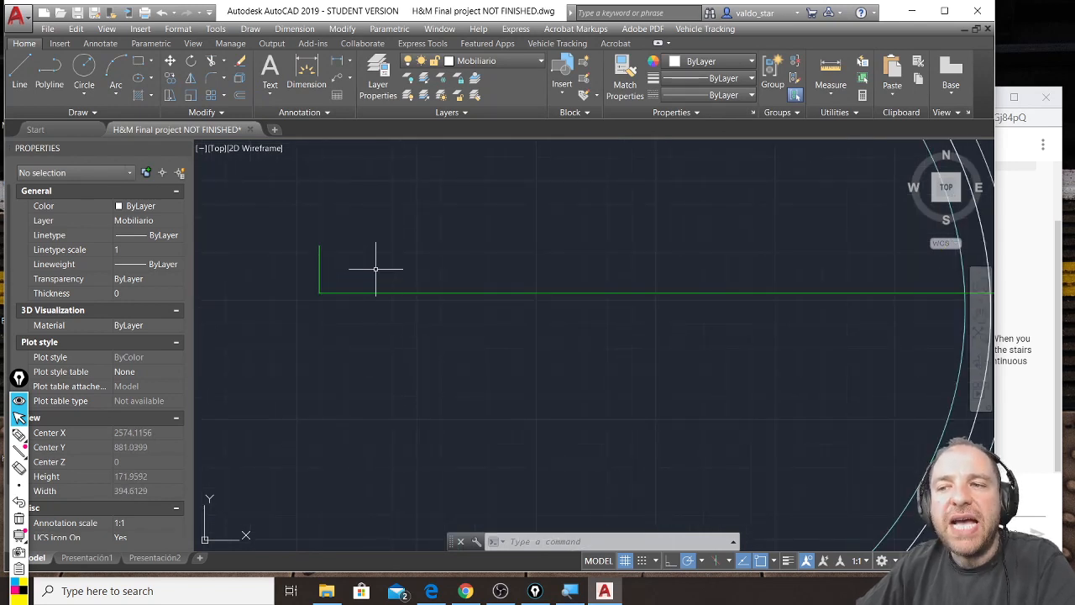
scroll(403, 264, "down", 5)
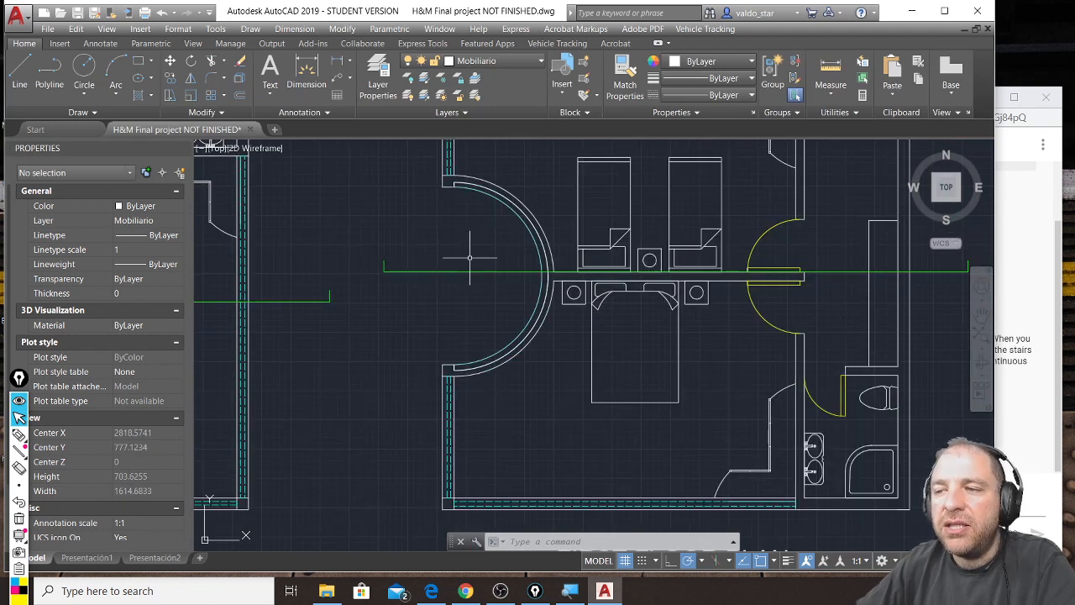
scroll(793, 292, "down", 5)
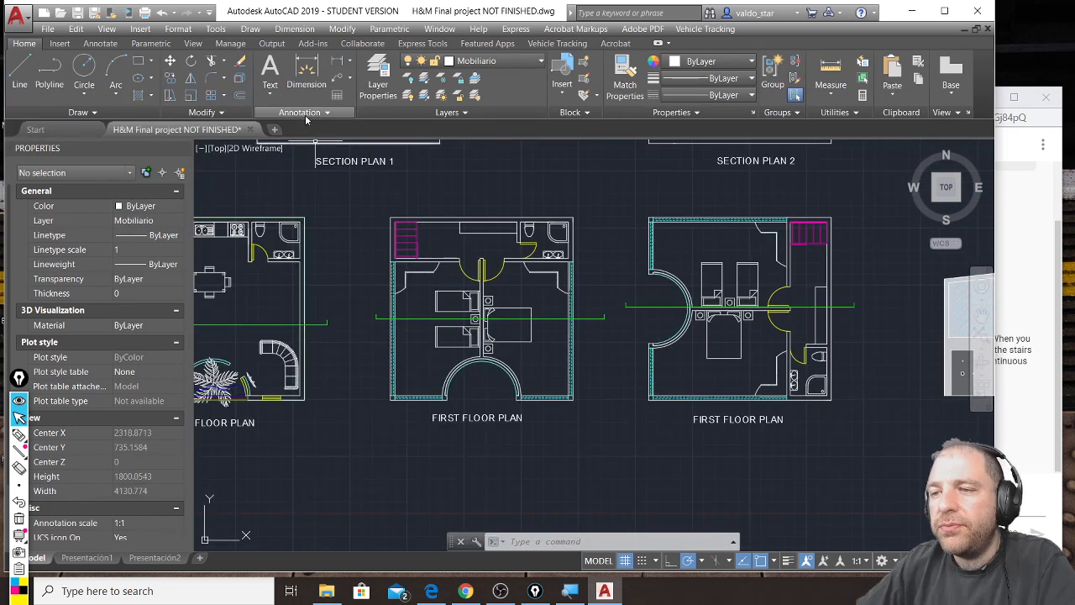
scroll(313, 317, "up", 5)
left_click(404, 284)
left_click(373, 309)
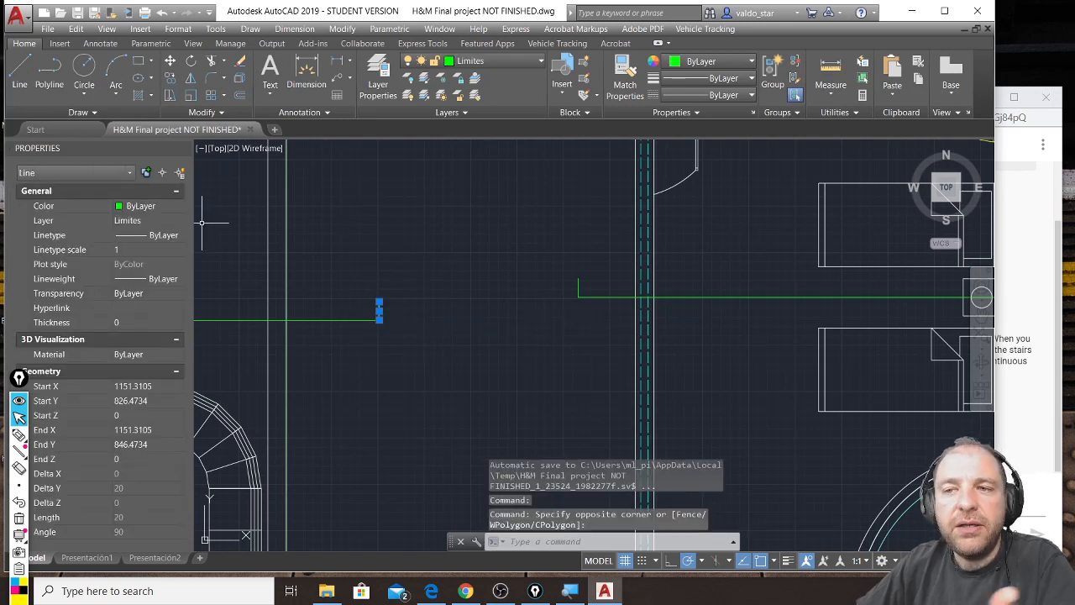
Load the ACAD_ISO04W100 long-dash dot linetype and assign it to the Limites layer
left_click(380, 78)
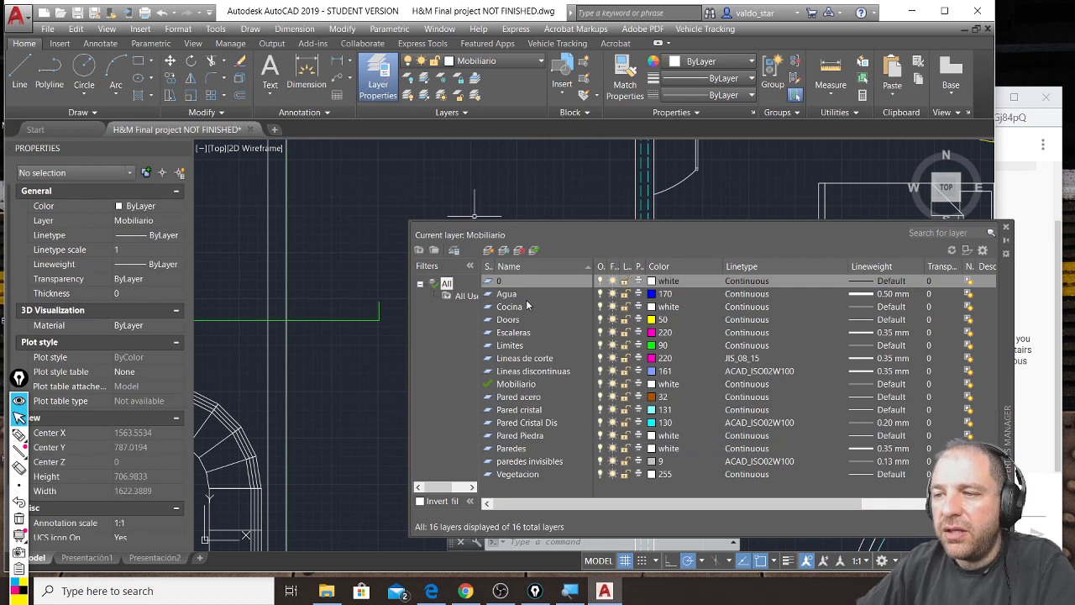
left_click(509, 348)
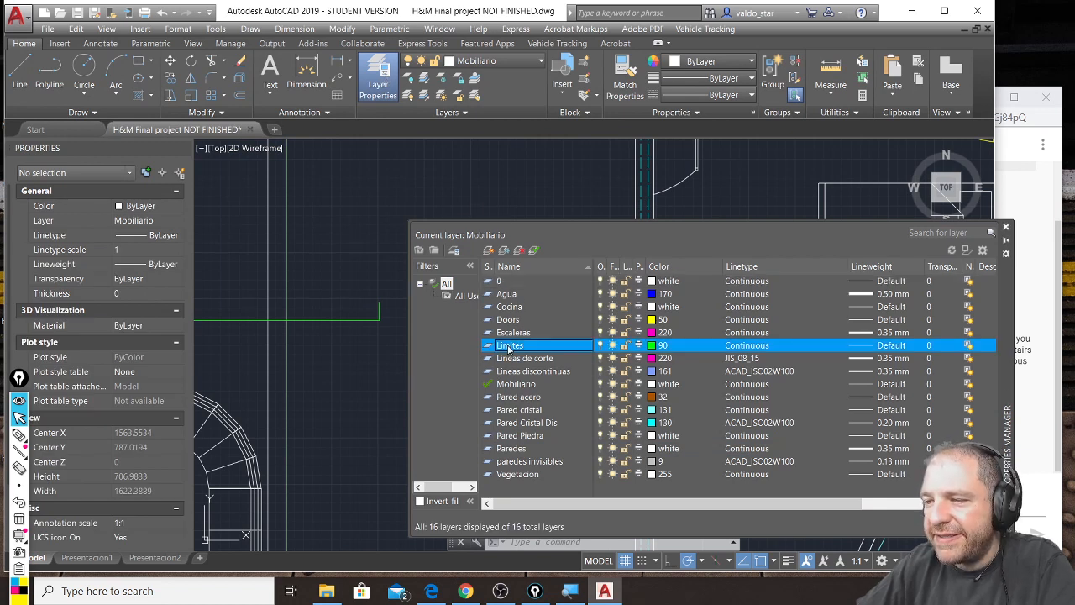
left_click(760, 346)
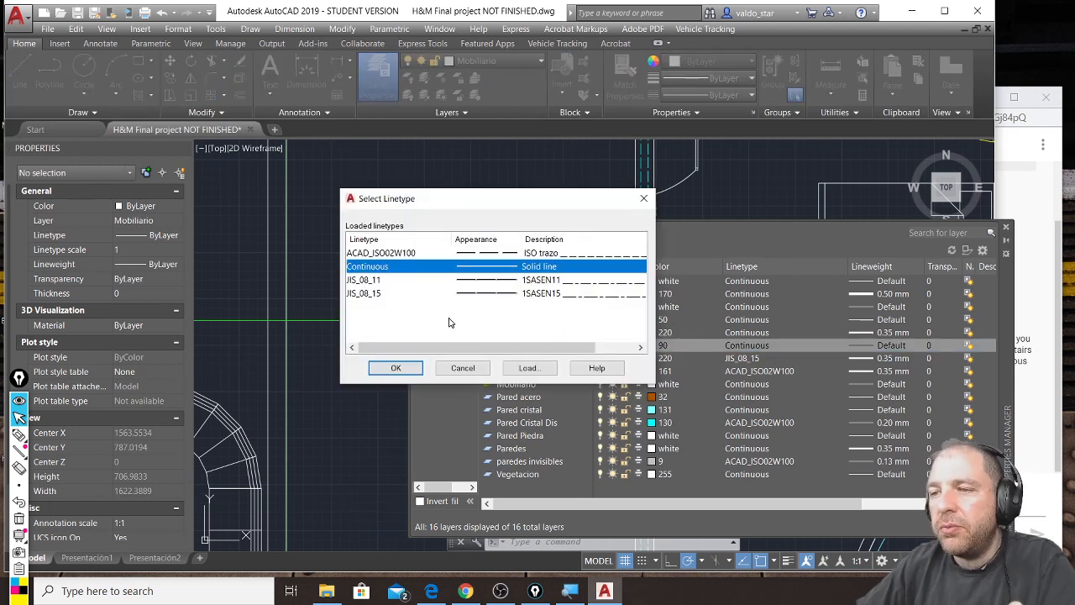
left_click(541, 370)
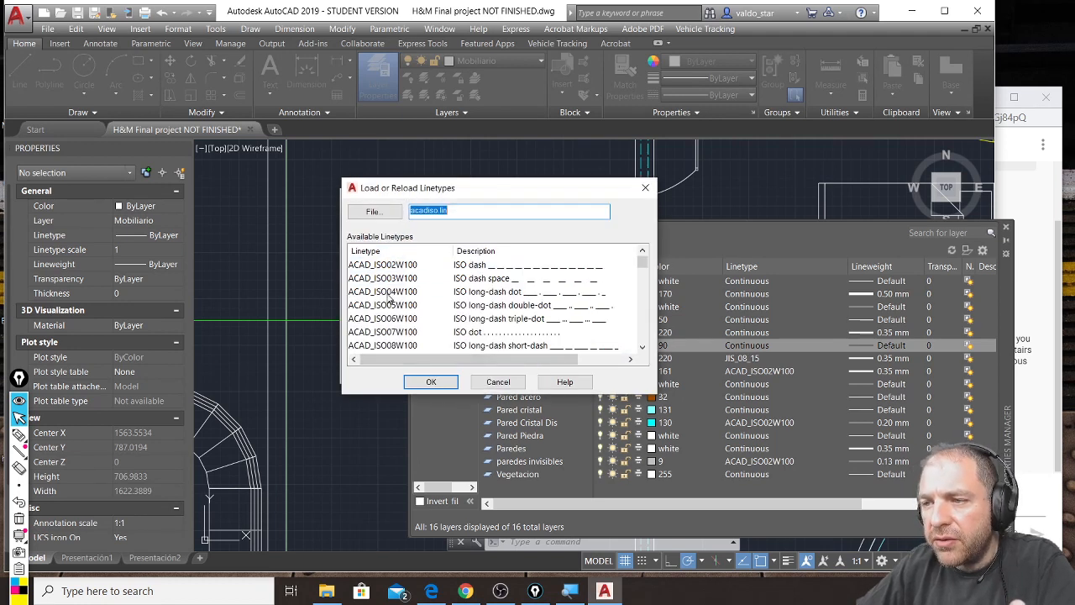
left_click(388, 292)
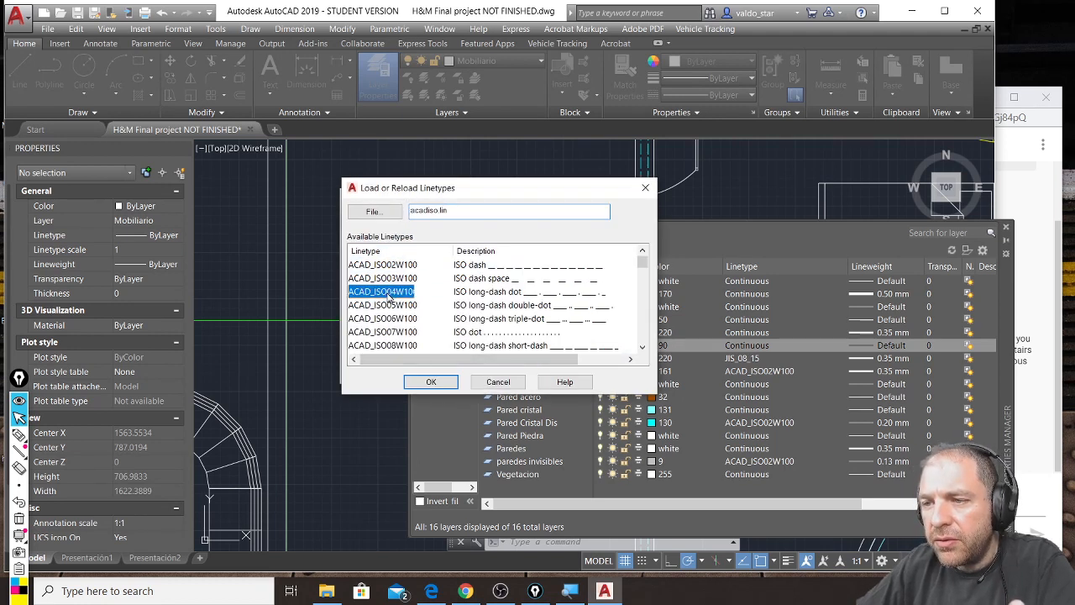
left_click(431, 383)
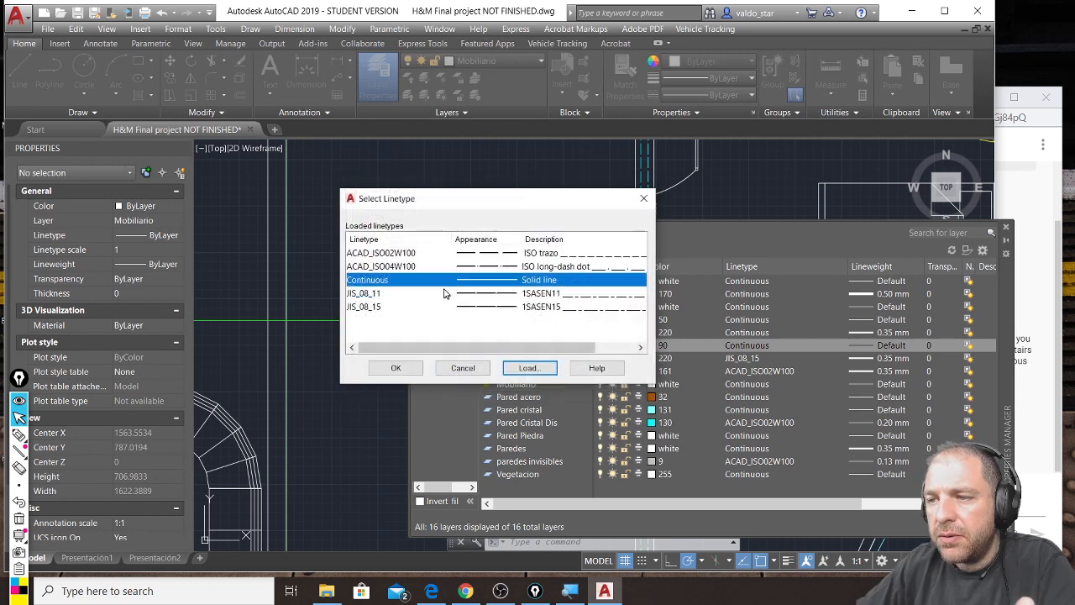
left_click(403, 267)
left_click(417, 370)
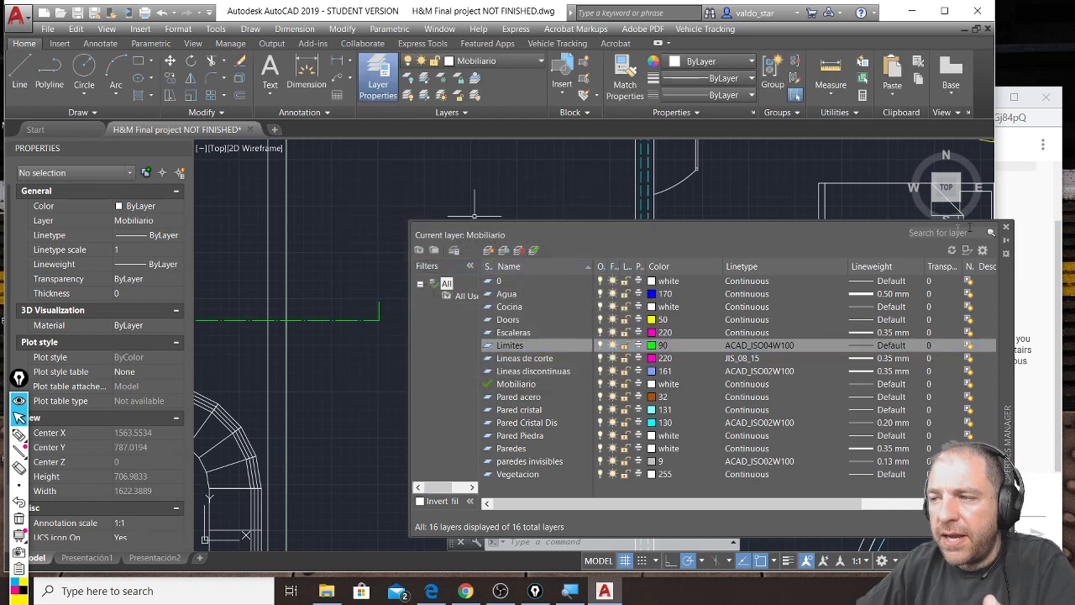
left_click(1007, 230)
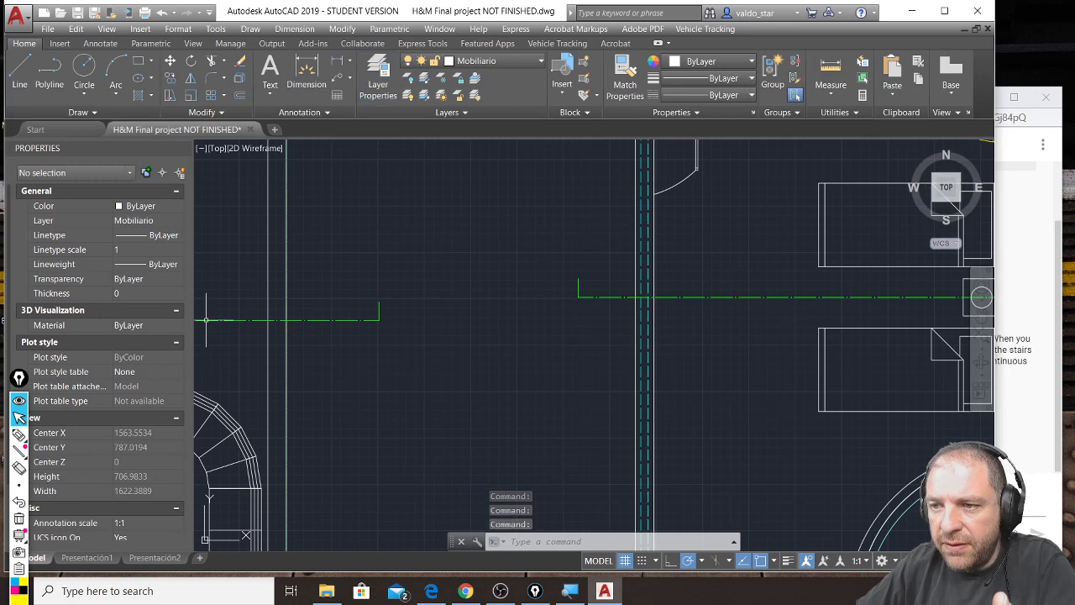
Set the linetype scale of the main floor plan's green section line to 2
scroll(449, 326, "up", 3)
scroll(365, 324, "up", 3)
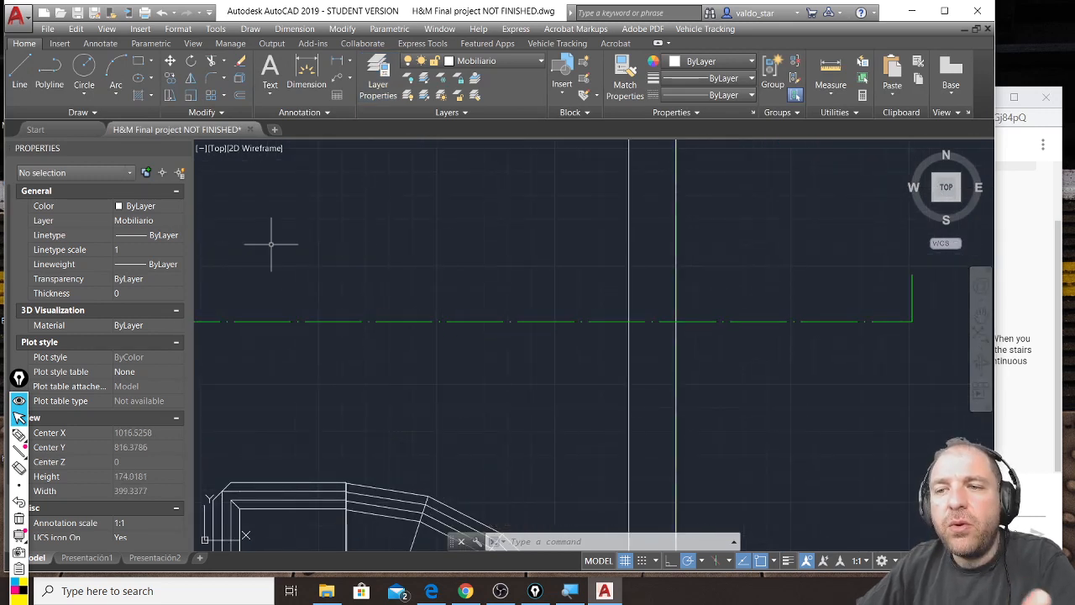
left_click(147, 249)
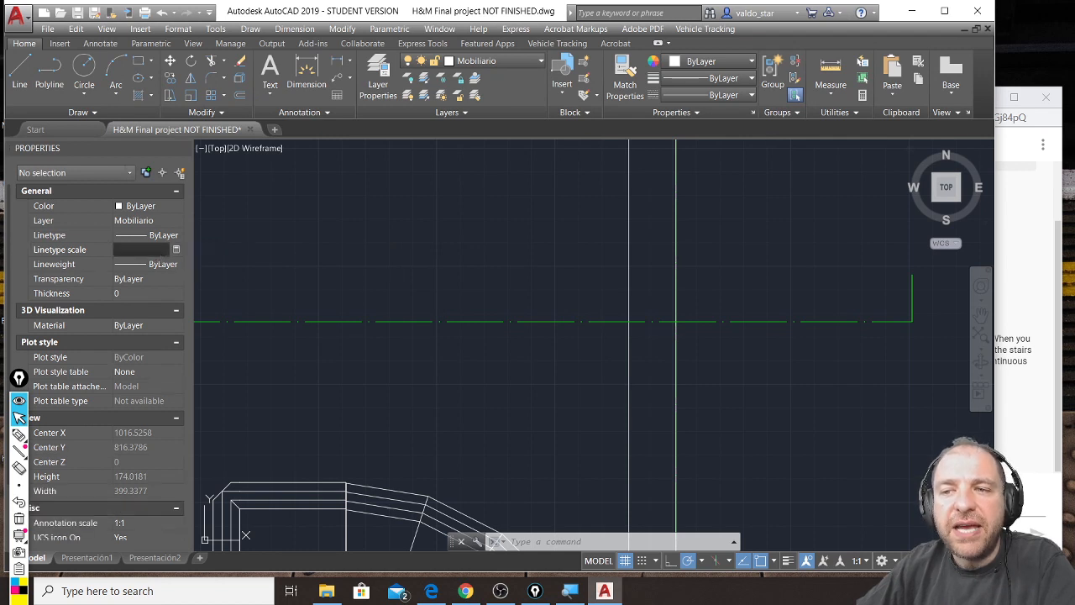
left_click(393, 283)
left_click(335, 344)
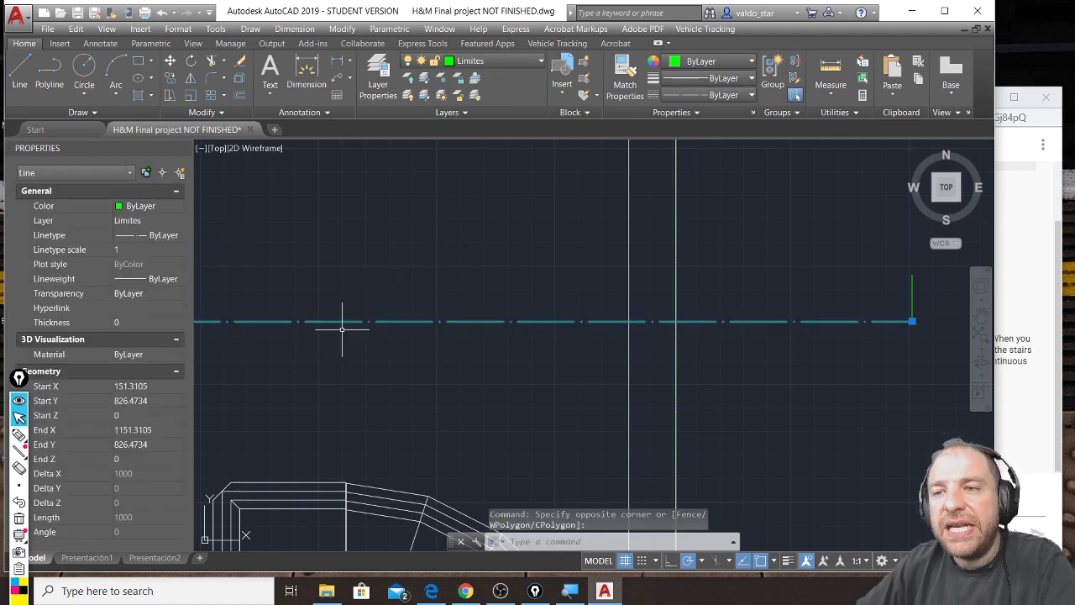
left_click(408, 253)
left_click(315, 345)
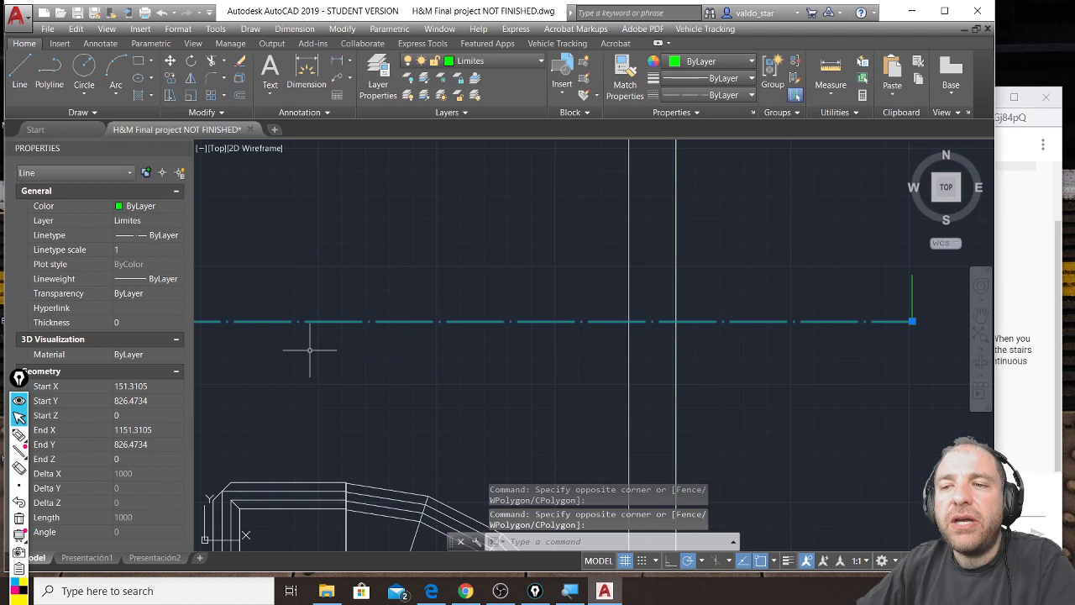
left_click(167, 254)
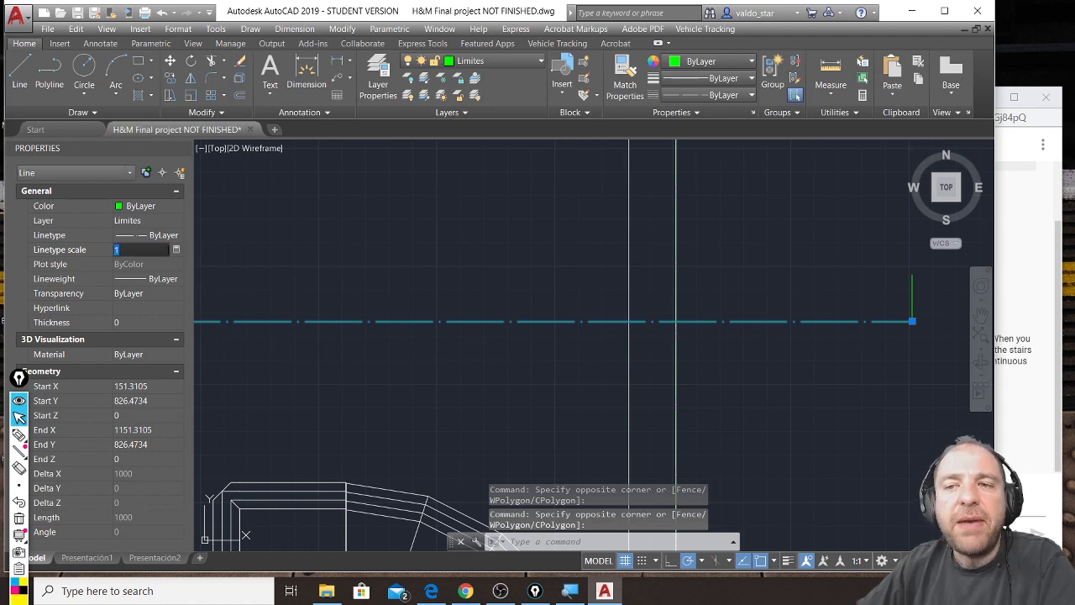
type("2")
key("Return")
Match the section lines of both first floor plans to the main floor's section line with Match Properties
scroll(616, 258, "down", 5)
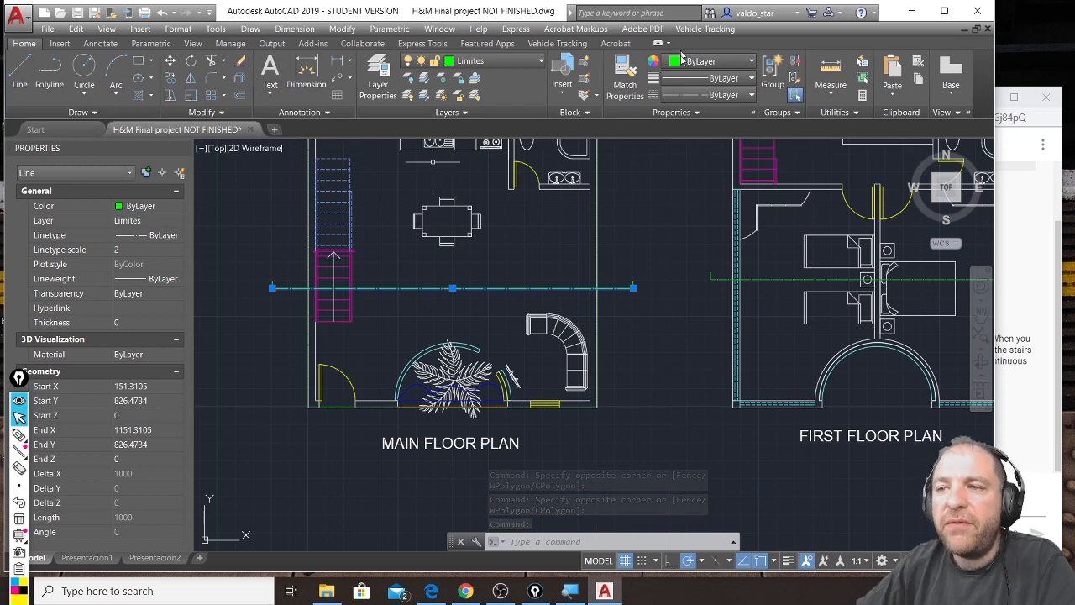
left_click(626, 80)
middle_click_drag(775, 297, 406, 317)
left_click(622, 286)
left_click(606, 326)
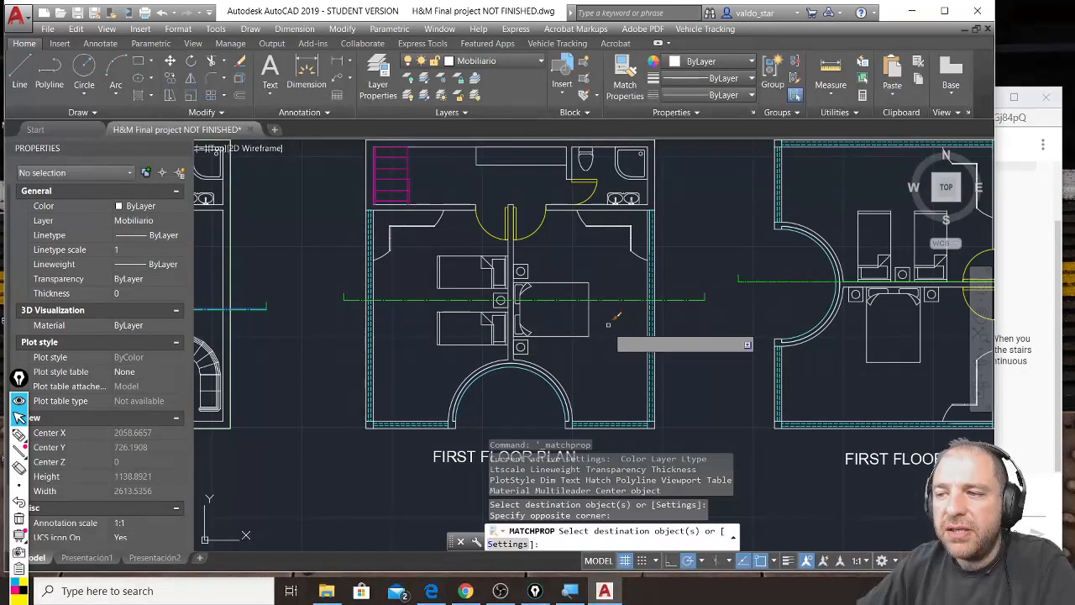
left_click(769, 269)
left_click(757, 301)
middle_click_drag(772, 307, 405, 313)
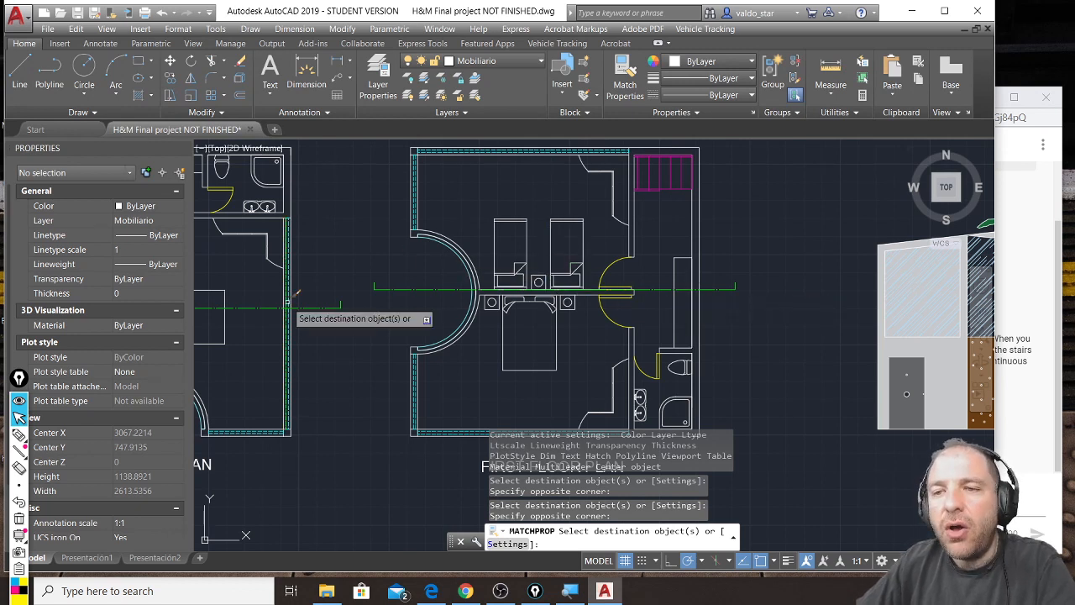
key("Return")
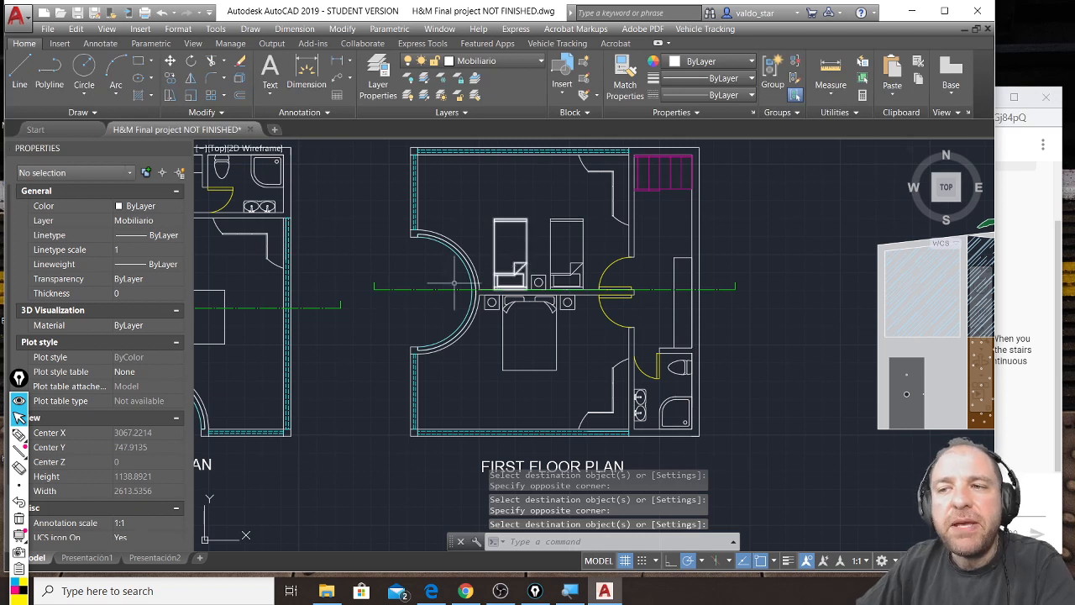
Check the layer and properties of the fixtures, furniture, walls, glass walls and doors in the horizontal-section first floor plan
middle_click_drag(308, 268, 513, 328)
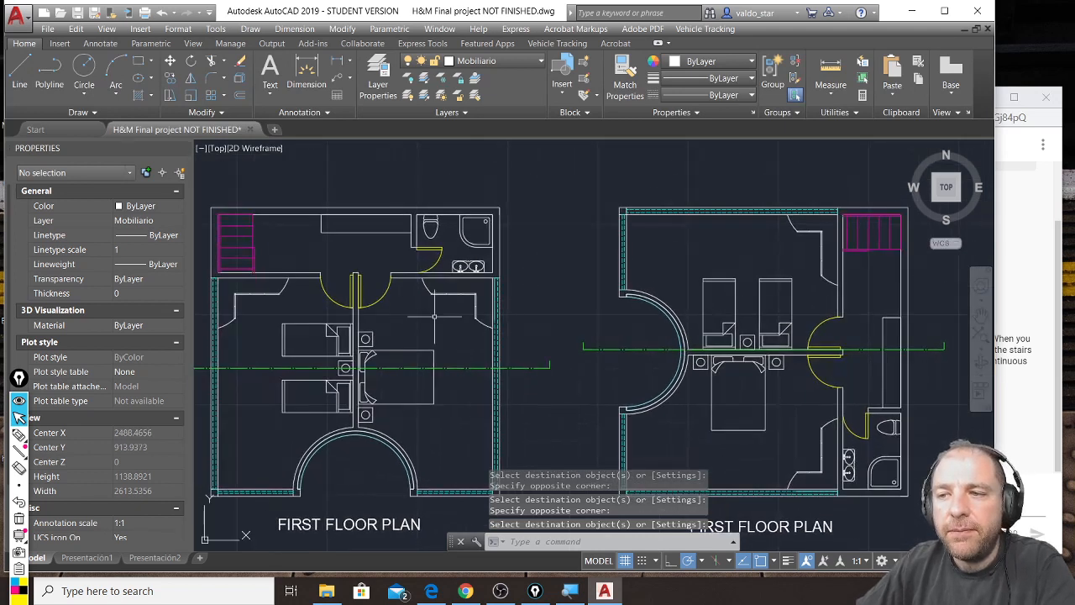
scroll(355, 277, "up", 5)
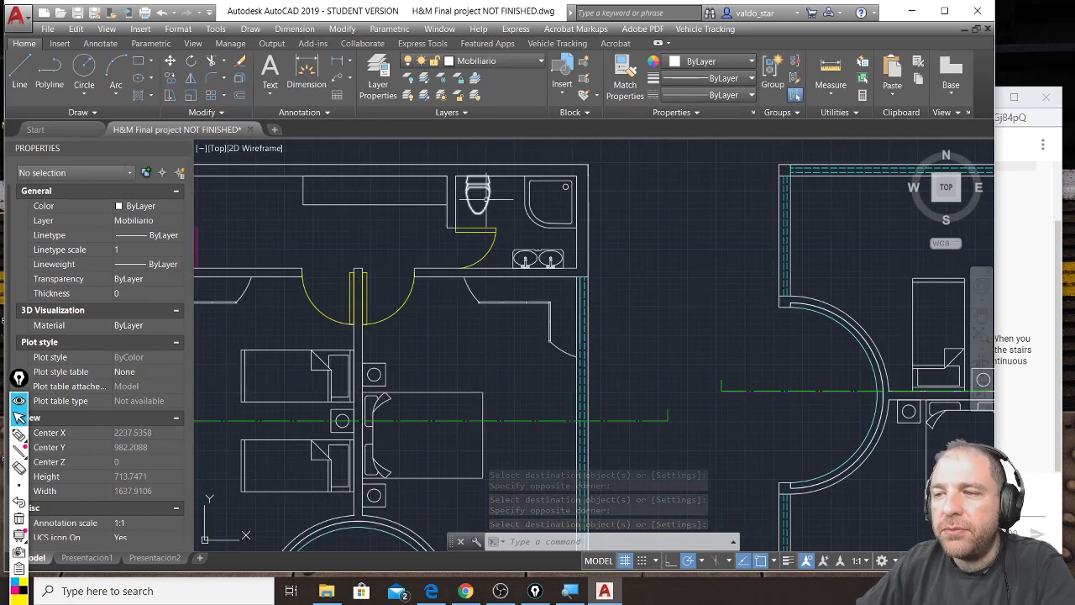
left_click(477, 199)
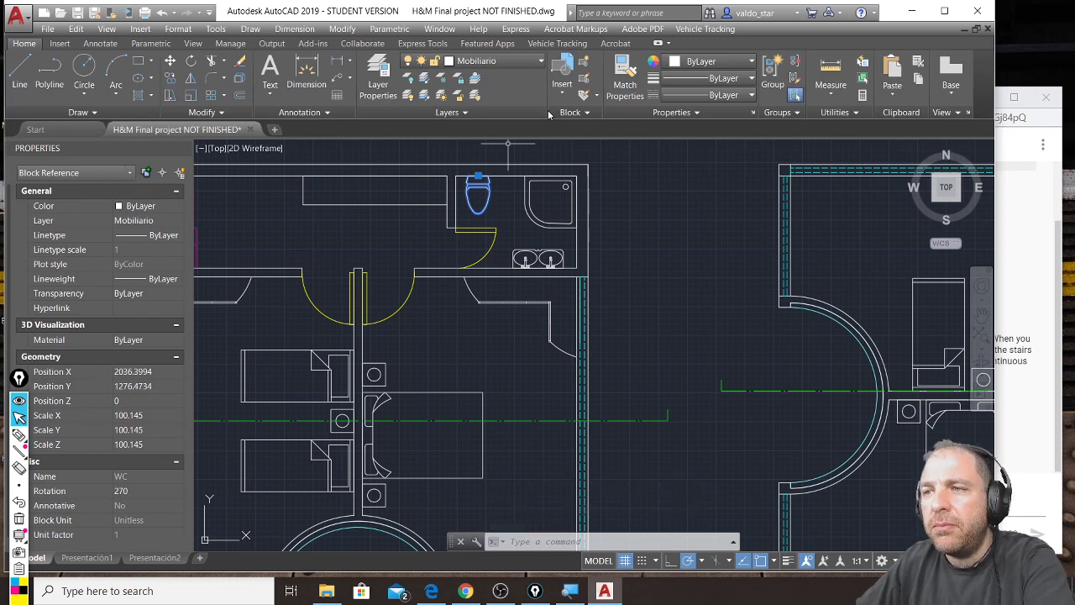
key("Escape")
key("Escape")
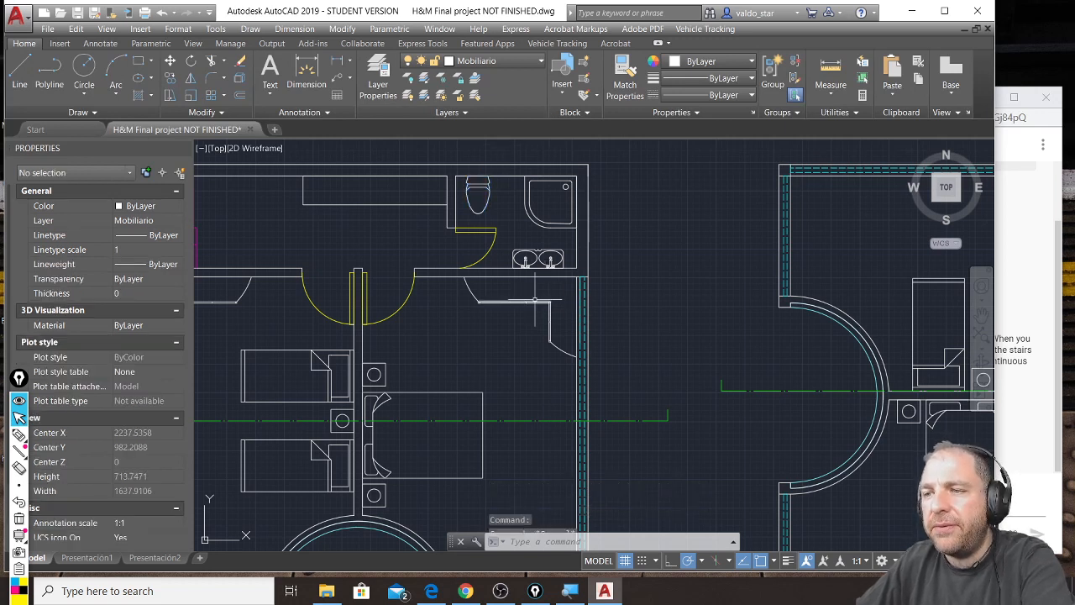
left_click(534, 300)
key("Escape")
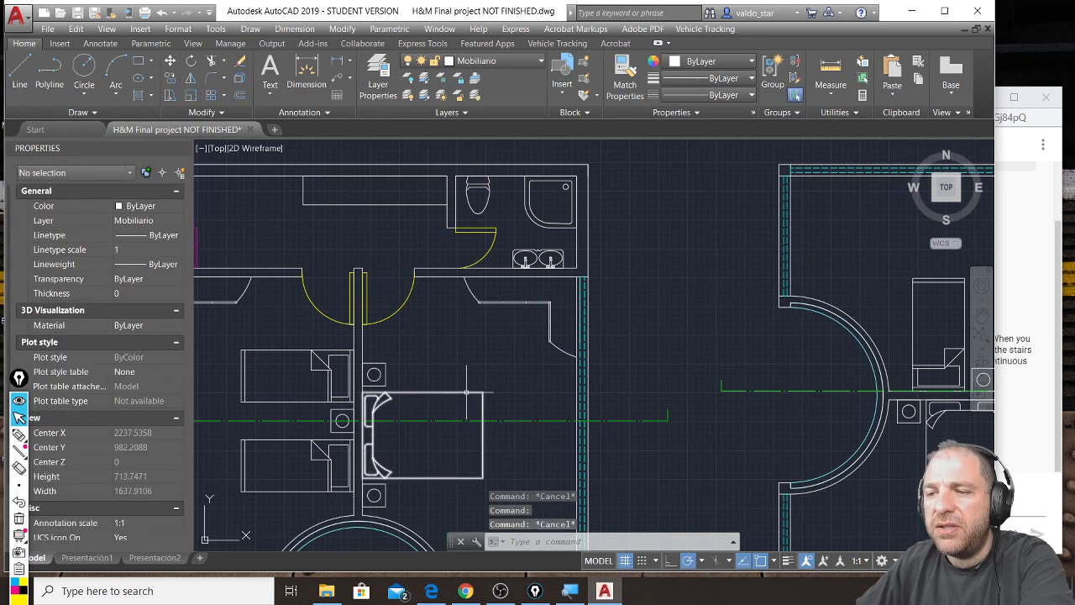
left_click(466, 391)
key("Escape")
middle_click_drag(406, 526, 478, 382)
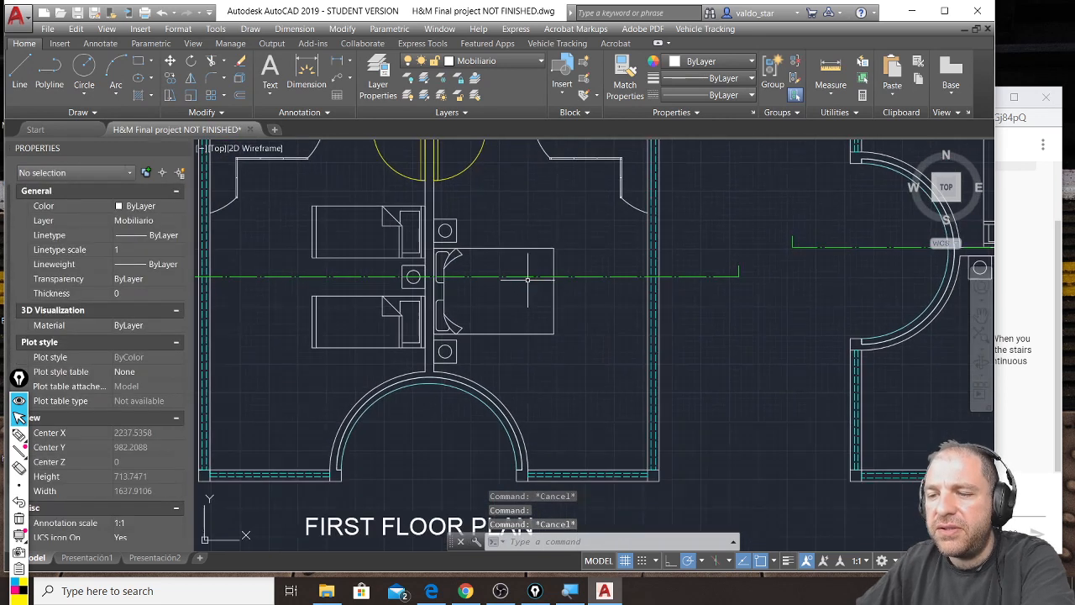
left_click(477, 382)
key("Escape")
left_click(471, 393)
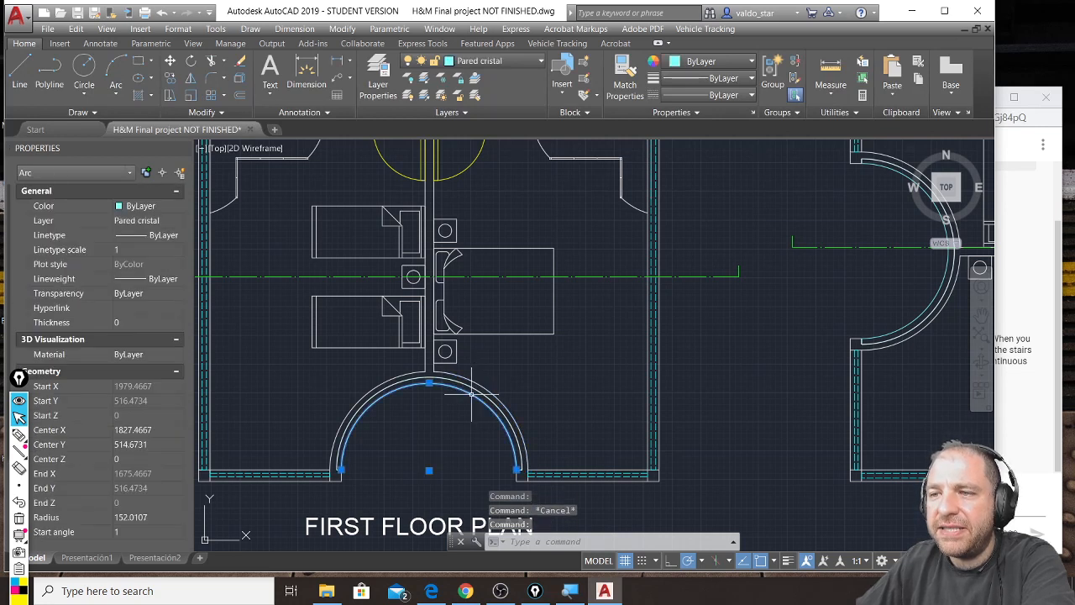
key("Escape")
middle_click_drag(382, 149, 426, 253)
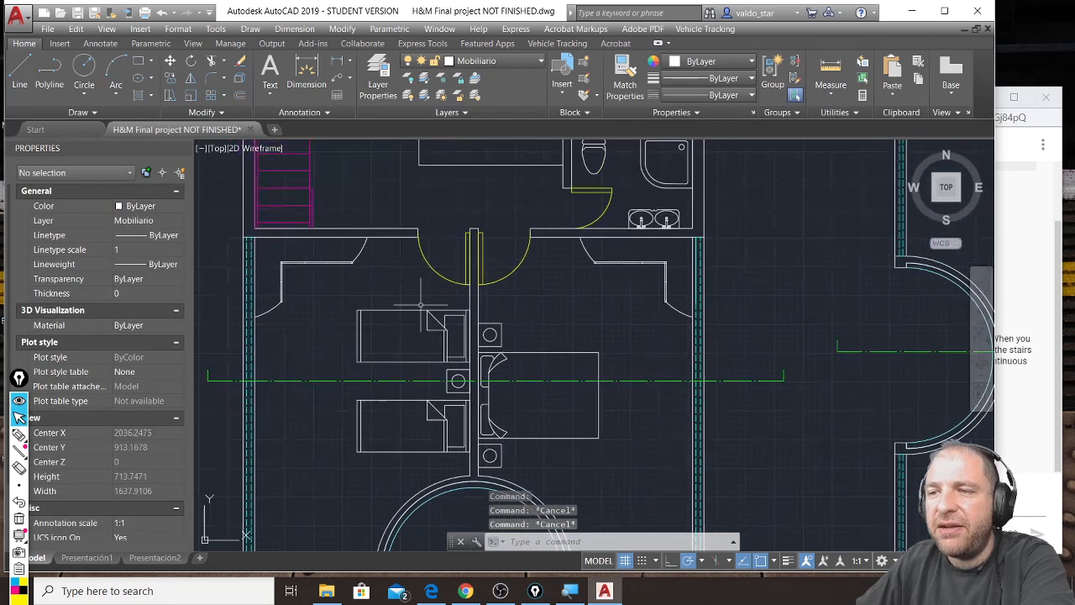
left_click(429, 253)
key("Escape")
middle_click_drag(560, 202, 498, 295)
left_click(491, 257)
key("Escape")
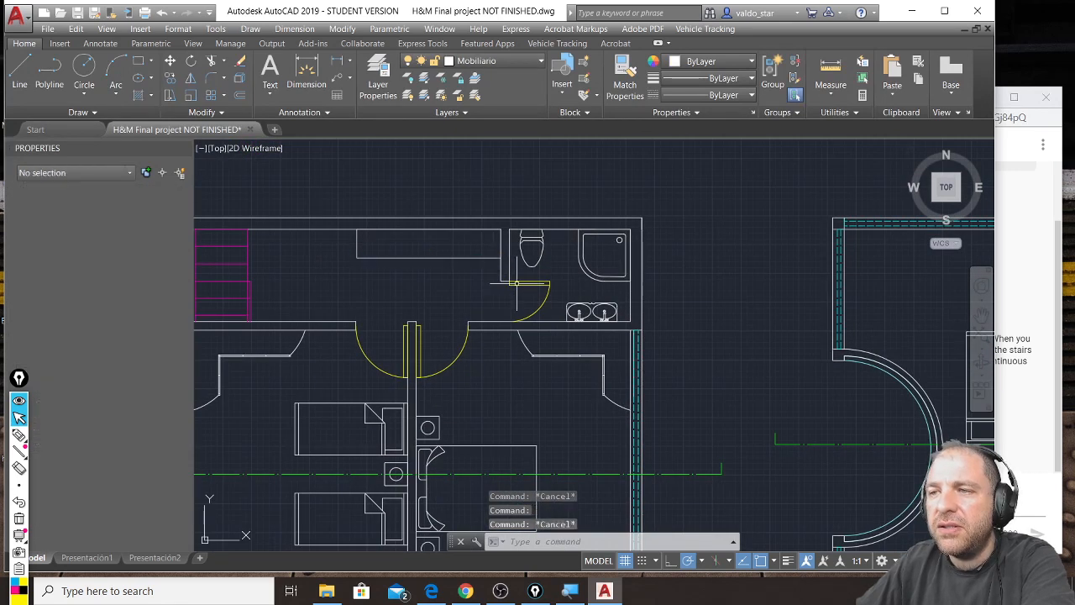
Check the layers of the curved wall and a single bed in the rotated first floor plan
middle_click_drag(790, 375, 449, 345)
left_click(543, 334)
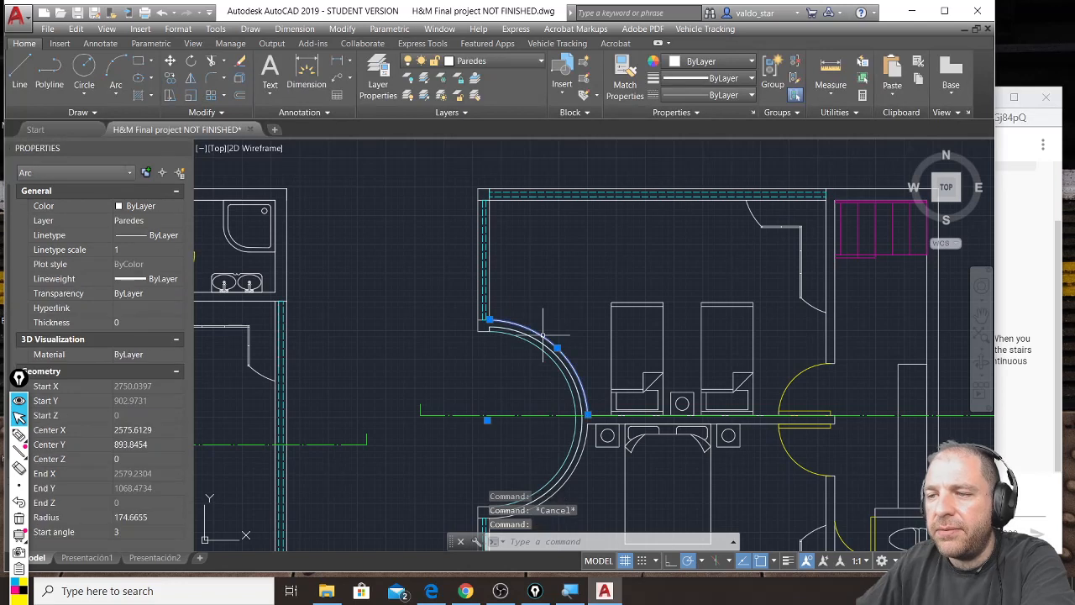
key("Escape")
left_click(648, 318)
mouse_move(766, 309)
middle_mouse_down()
mouse_move(545, 204)
mouse_move(499, 145)
middle_mouse_up()
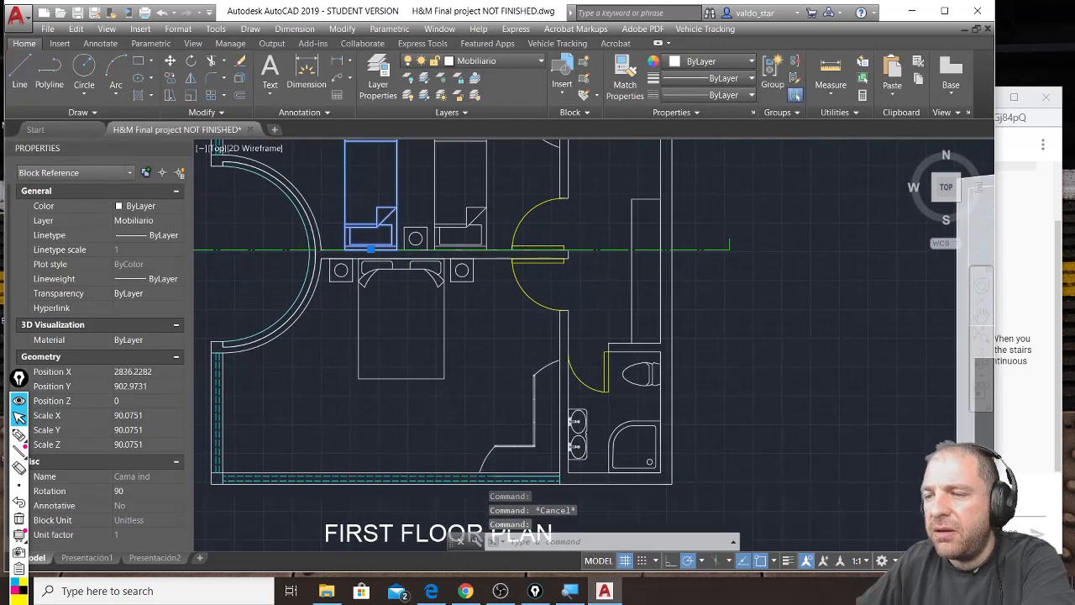
scroll(627, 293, "down", 4)
key("Escape")
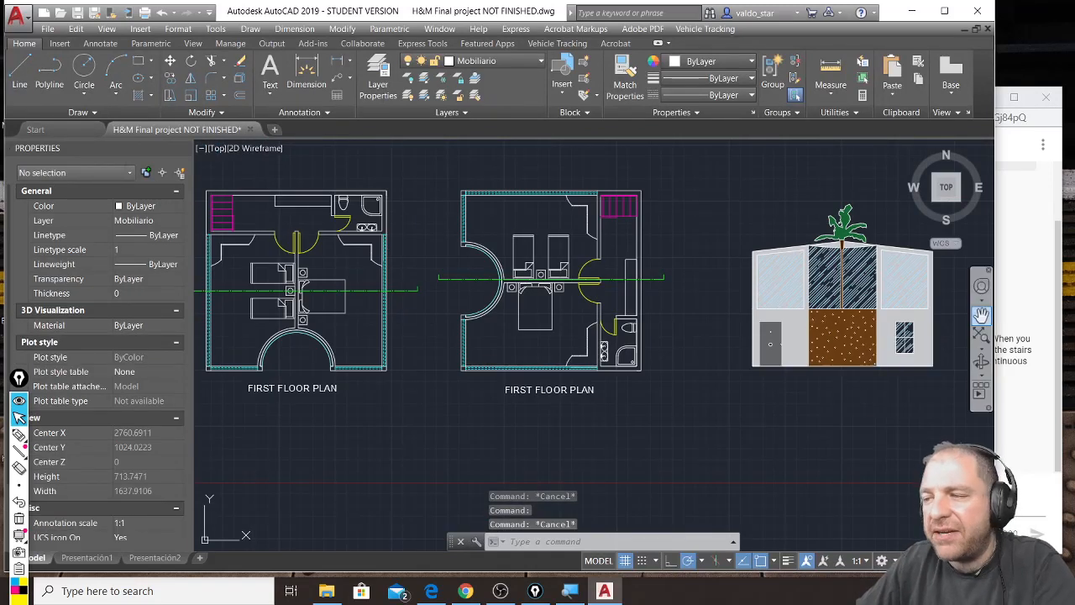
Read the YouTube live chat for viewer messages, then return to the drawing and review the section and floor plans
left_click(1061, 401)
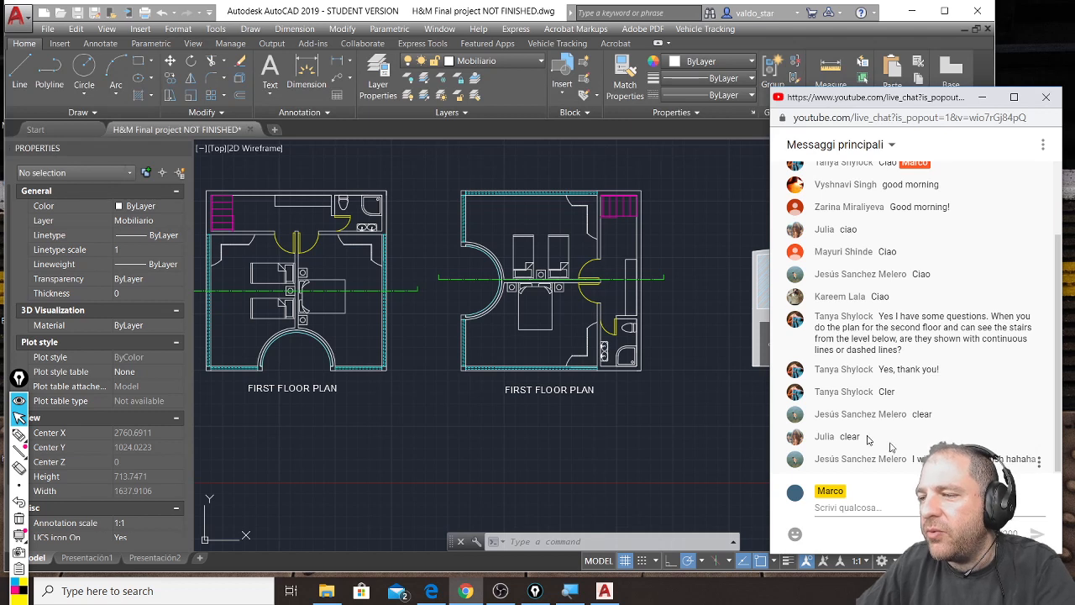
left_click(586, 438)
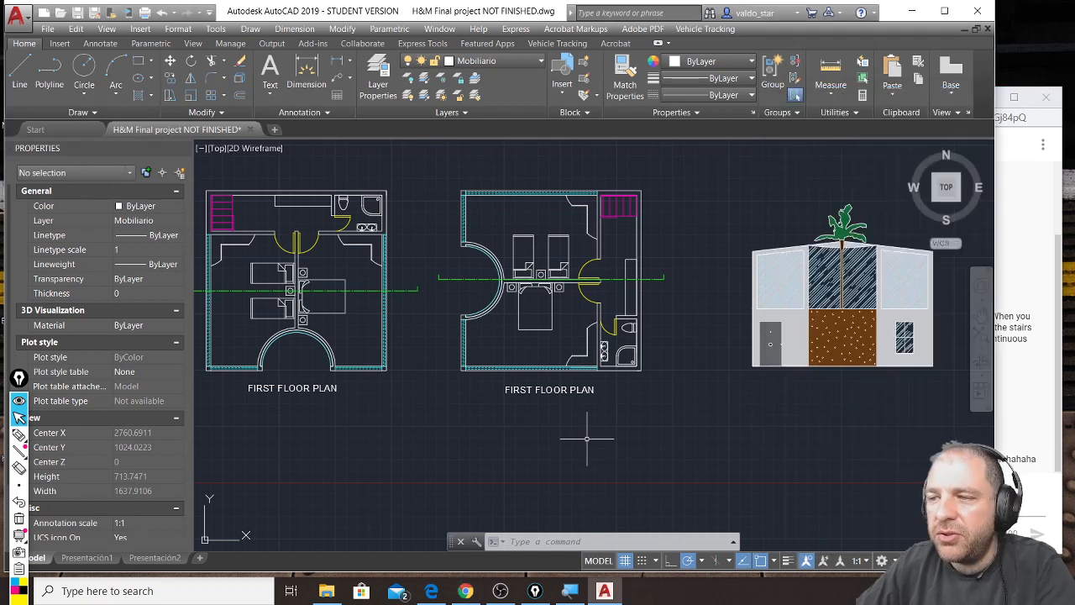
middle_click_drag(353, 321, 510, 396)
middle_click_drag(370, 238, 456, 306)
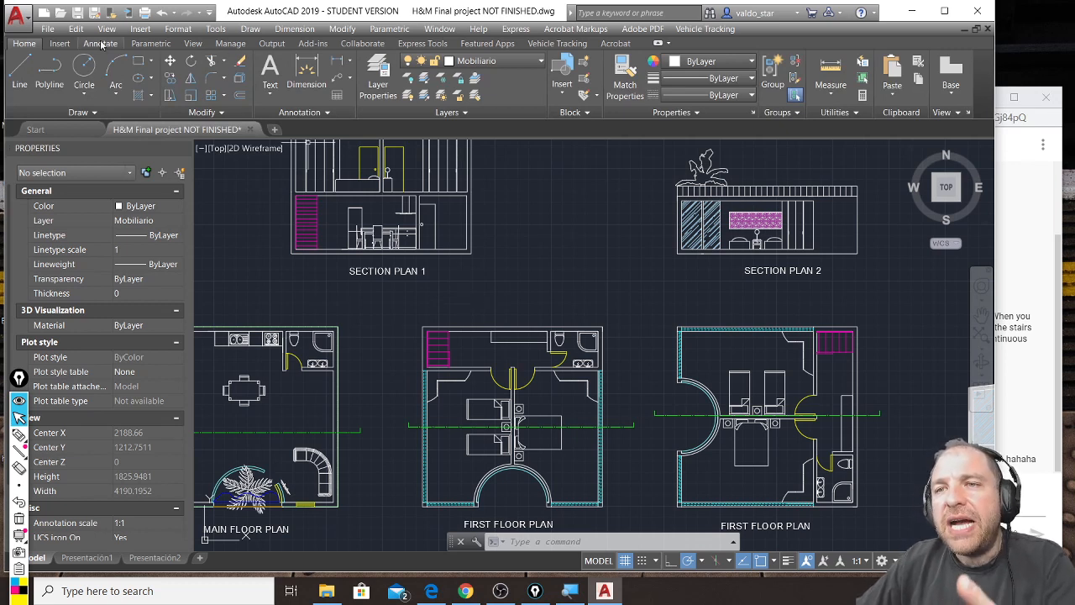
Start a new drawing from the suggested template and display its layer list in the Layer Properties Manager
left_click(44, 12)
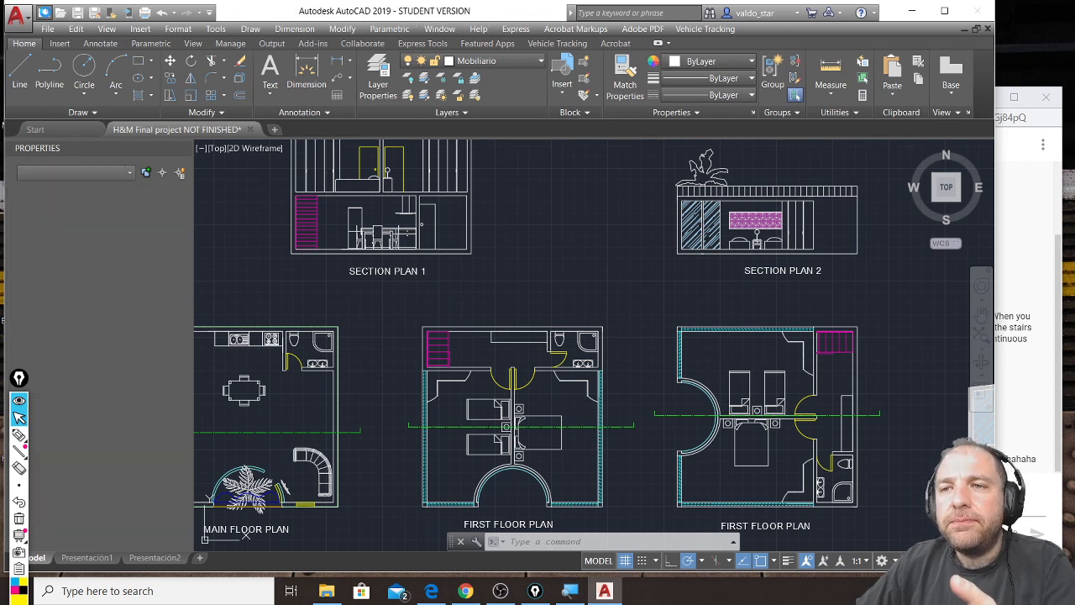
left_click(729, 425)
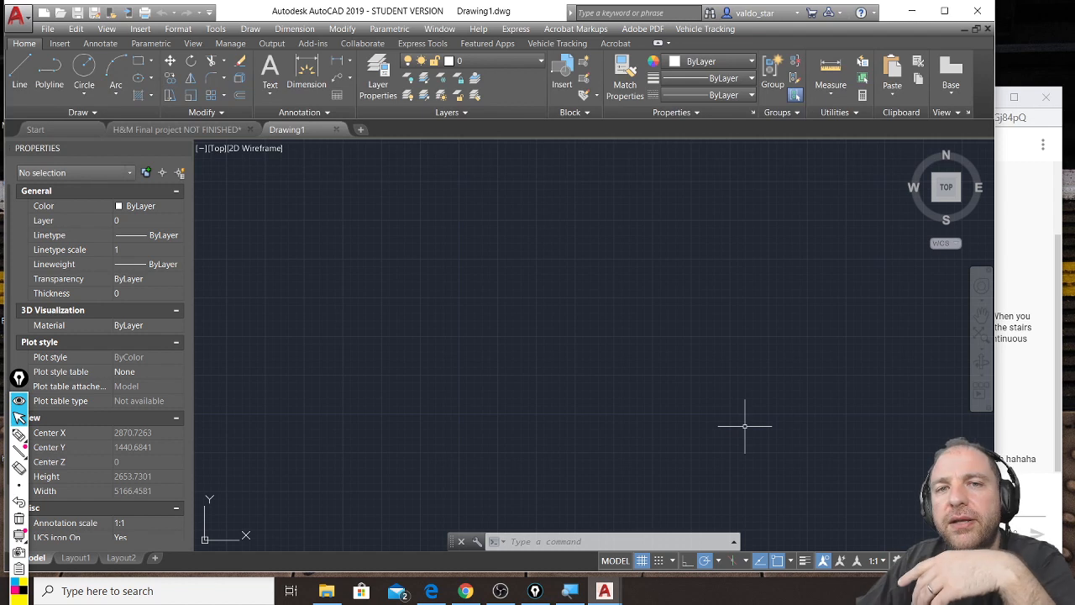
left_click(379, 86)
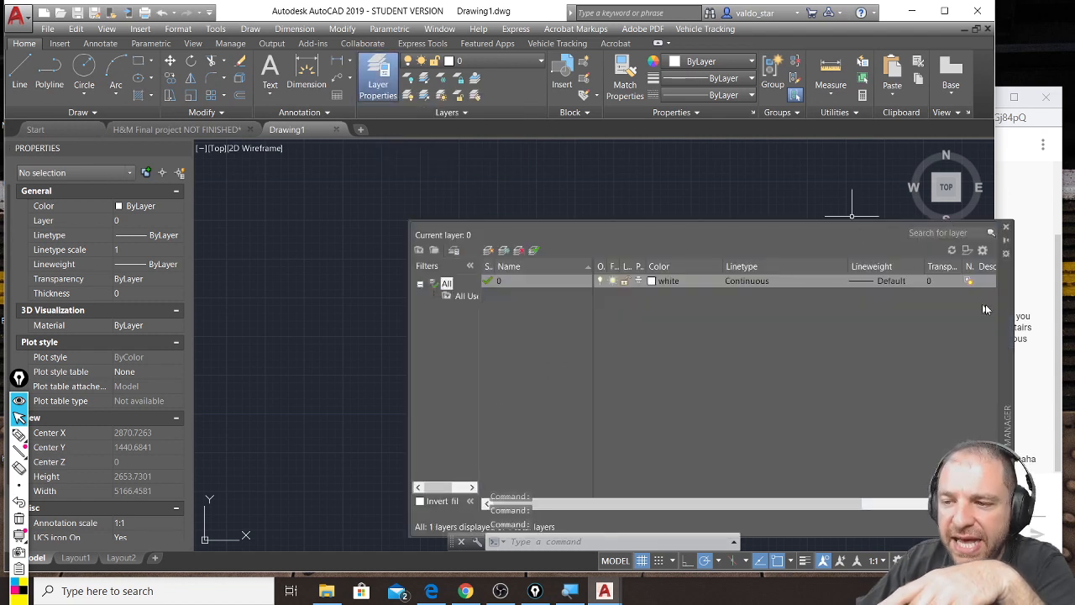
left_click_drag(943, 284, 858, 294)
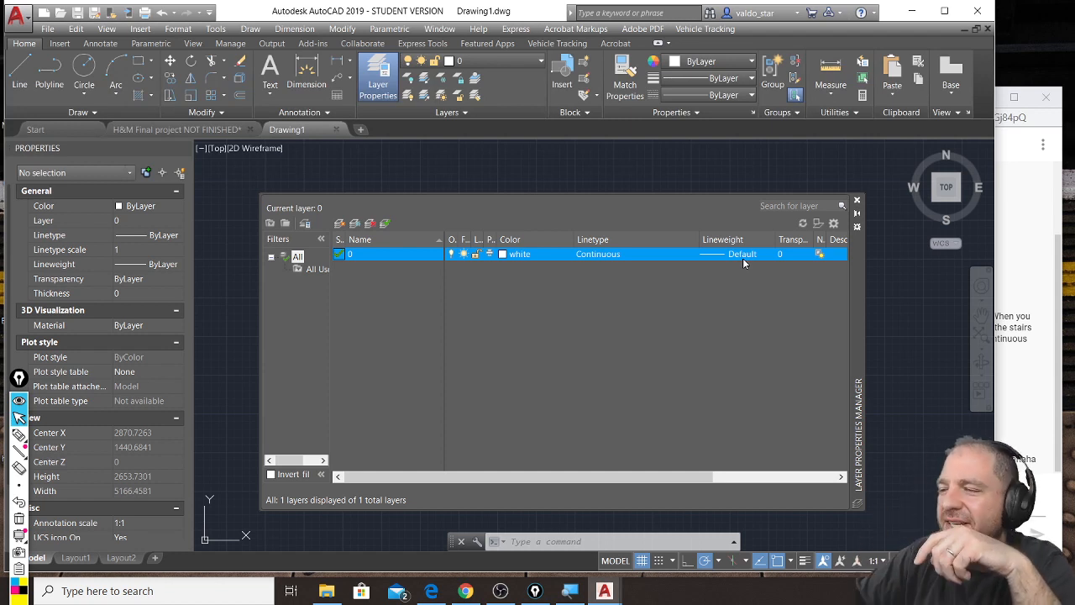
Check the live chat for viewer replies, then return to the new drawing and close the Layer Properties Manager
left_click(1059, 452)
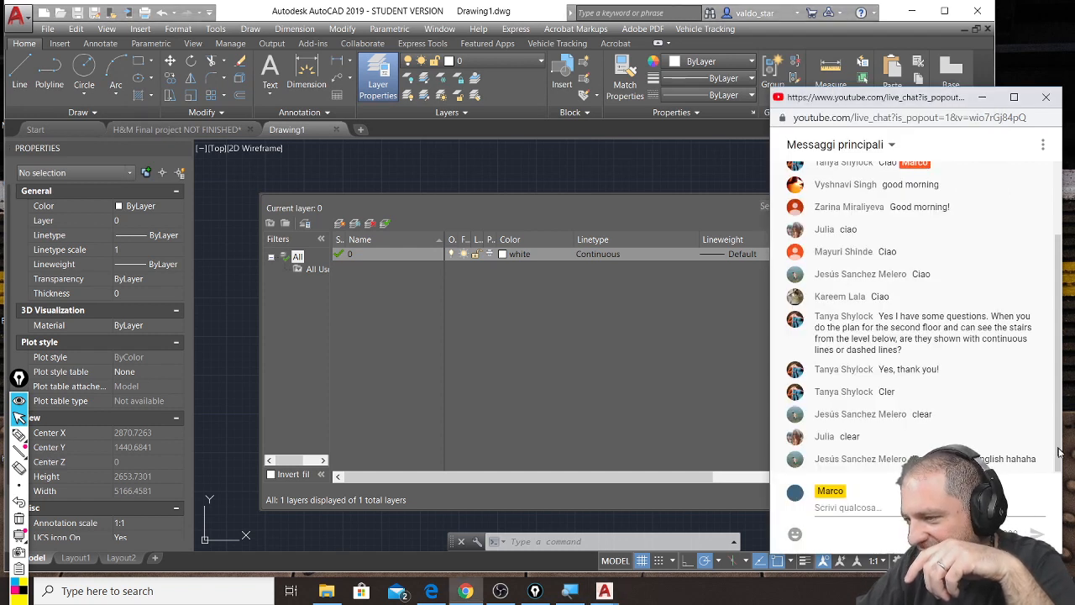
left_click(446, 377)
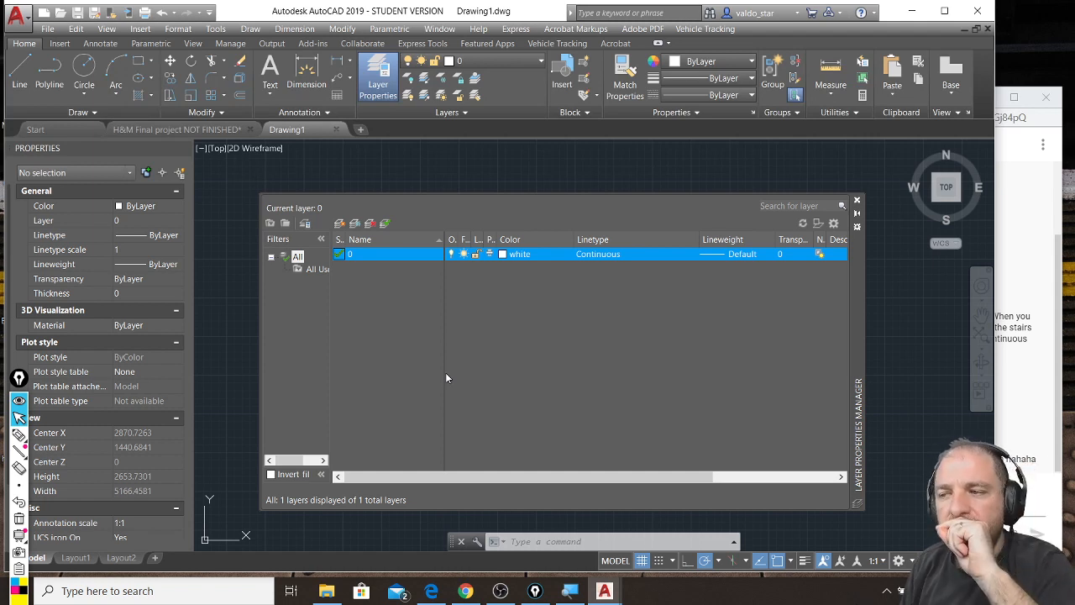
left_click(856, 204)
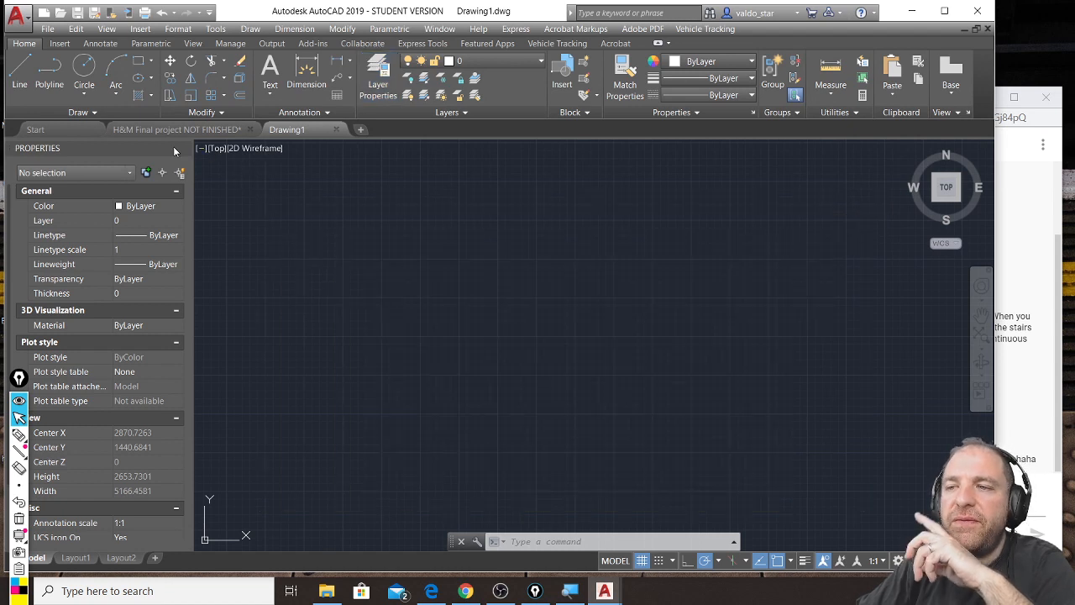
Close the blank new drawing and the H&M Final project drawing without saving the changes
left_click(43, 14)
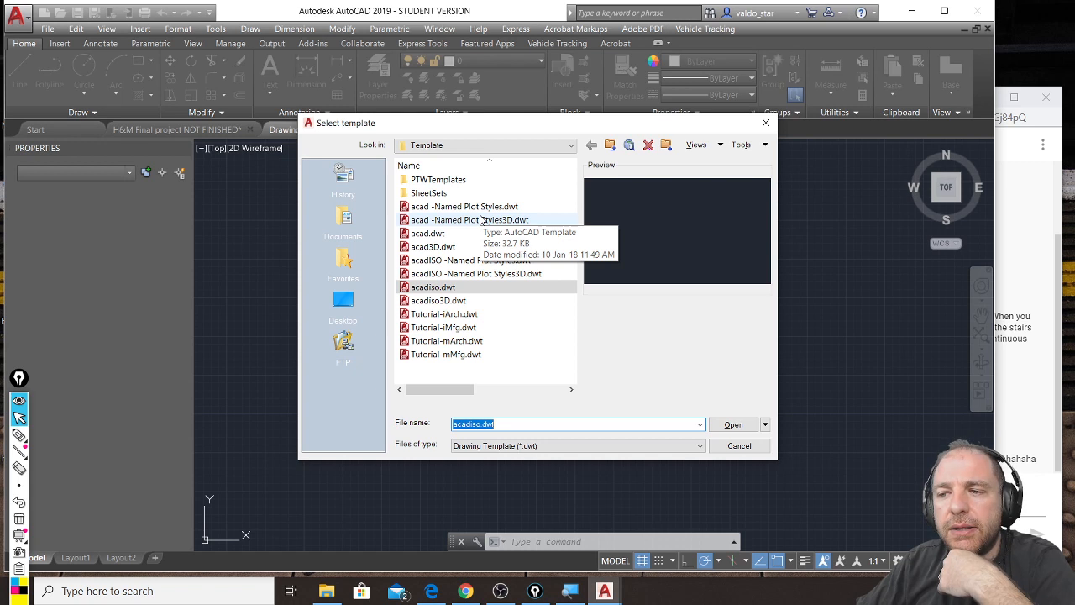
left_click(754, 447)
left_click(336, 130)
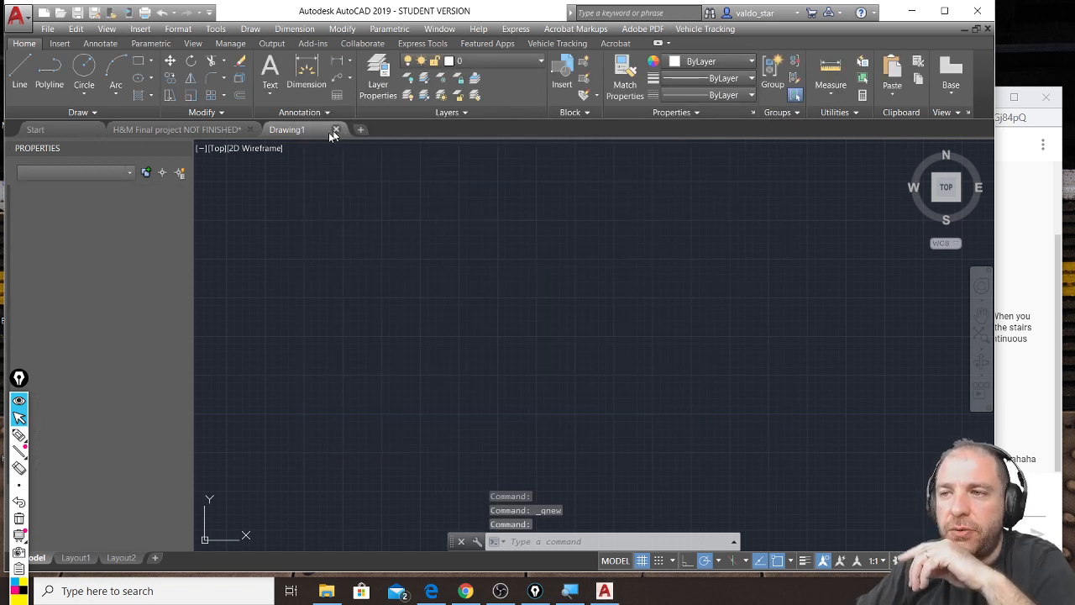
left_click(250, 130)
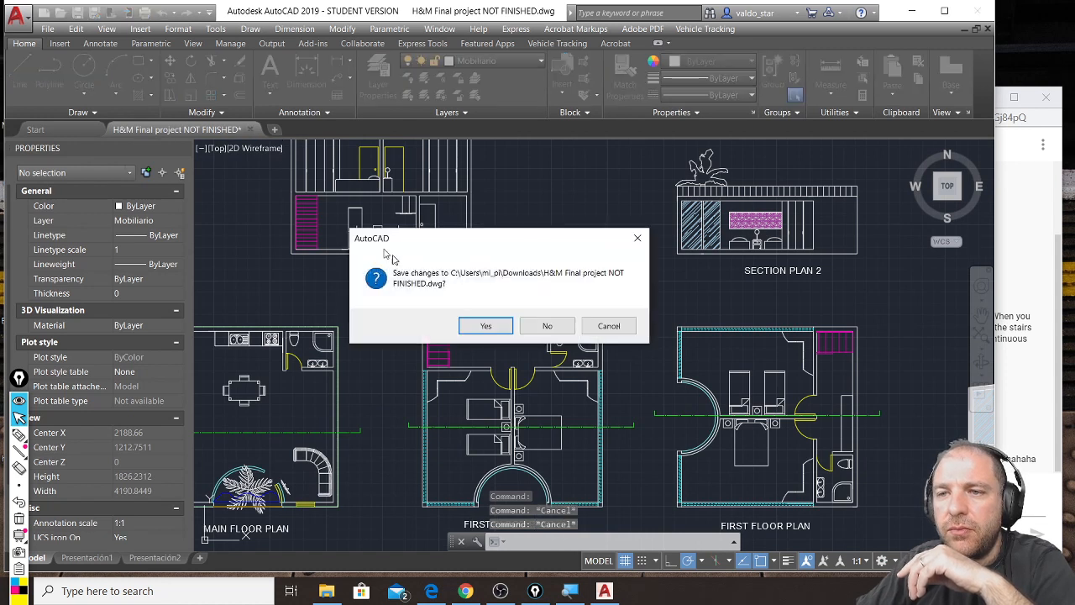
left_click(547, 325)
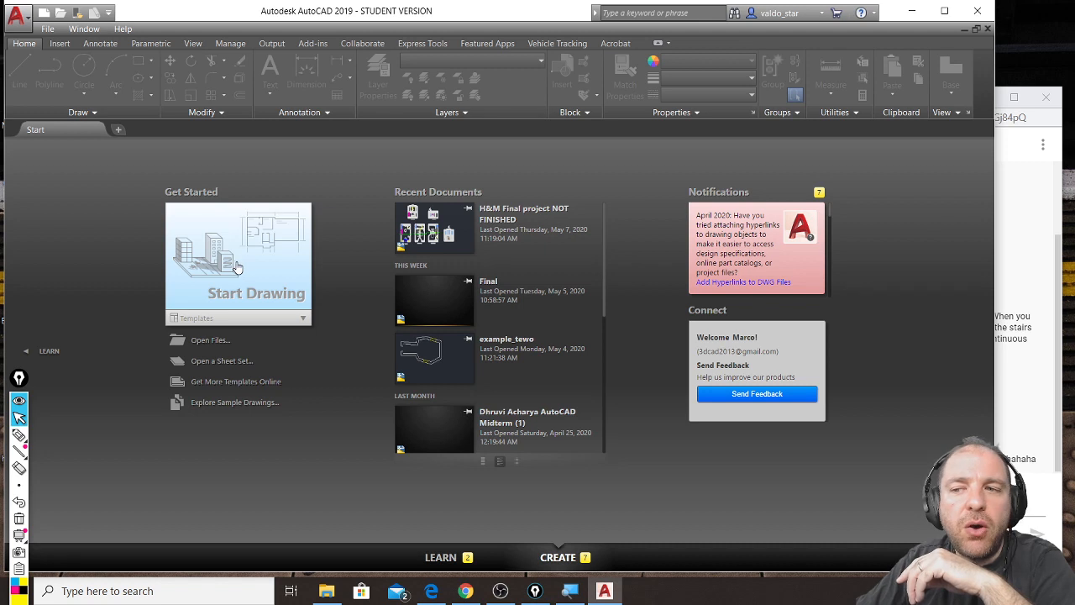
left_click(237, 269)
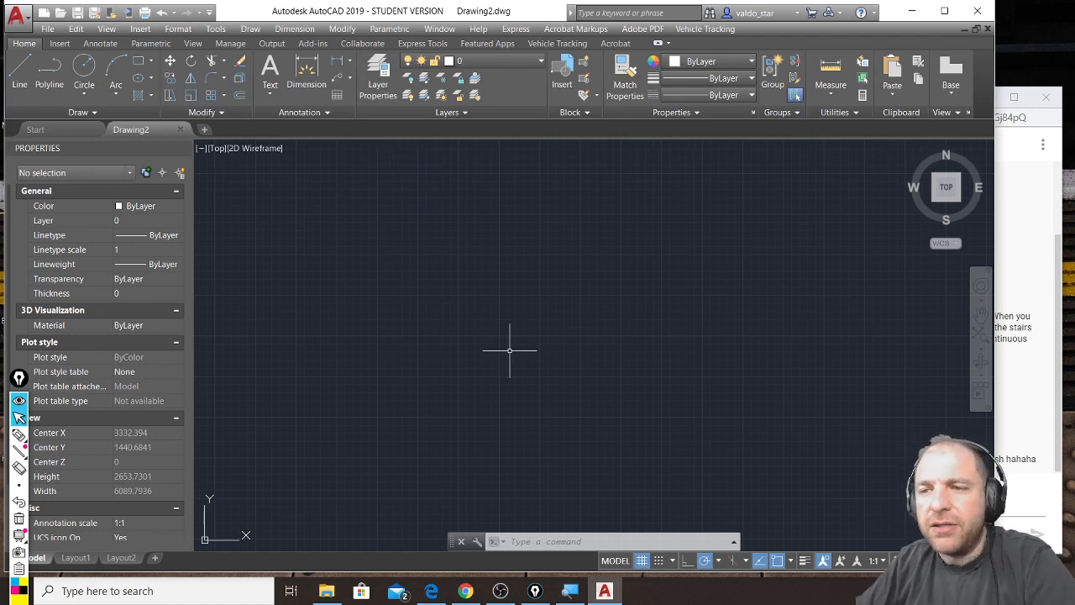
mouse_move(418, 445)
middle_mouse_down()
mouse_move(527, 329)
mouse_move(415, 384)
middle_mouse_up()
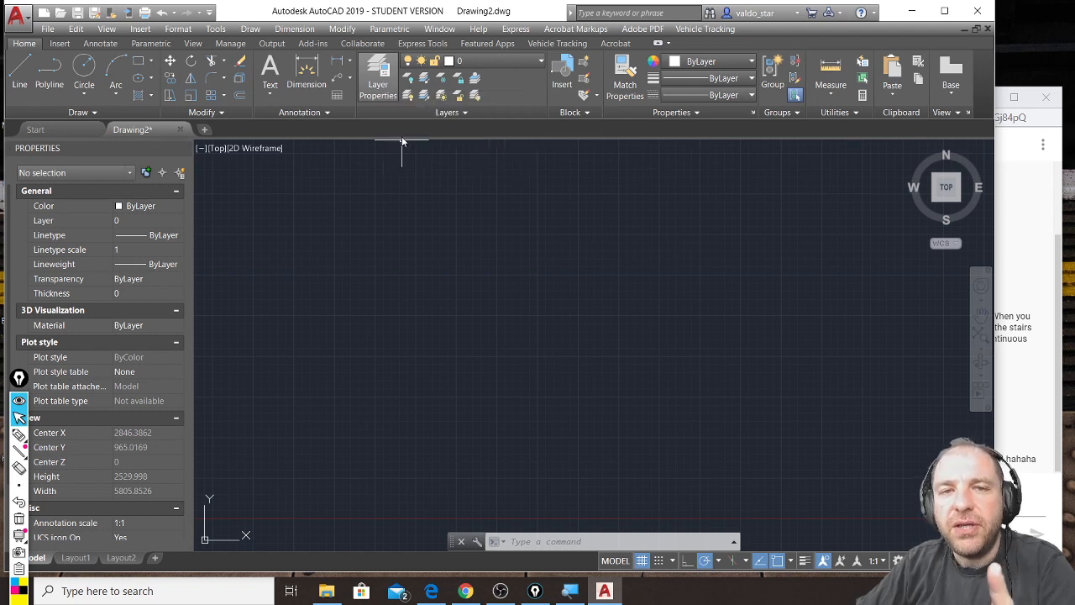
left_click(380, 81)
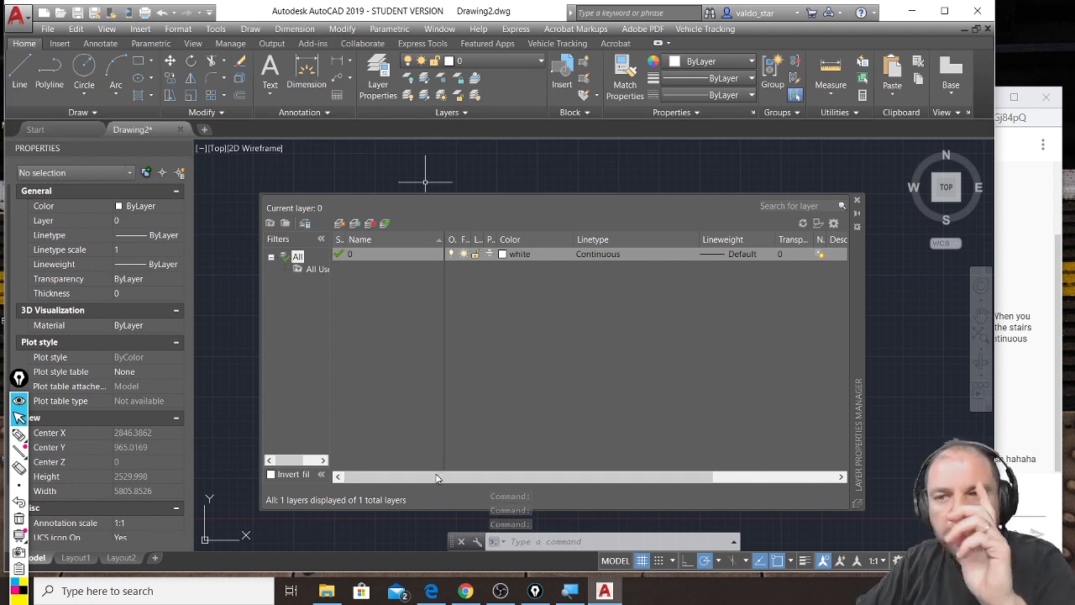
left_click(341, 228)
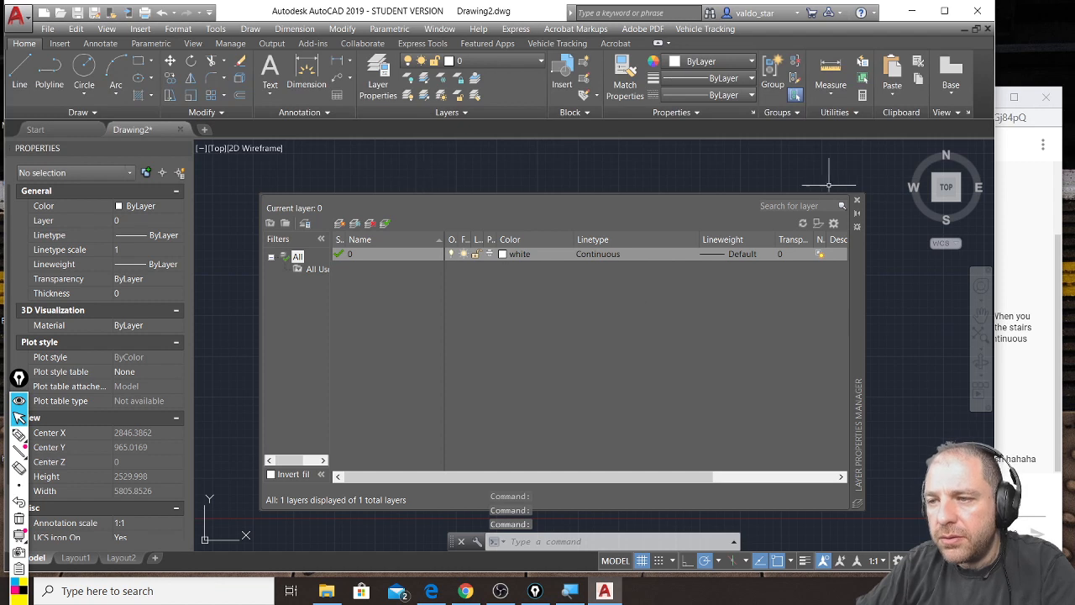
left_click(856, 200)
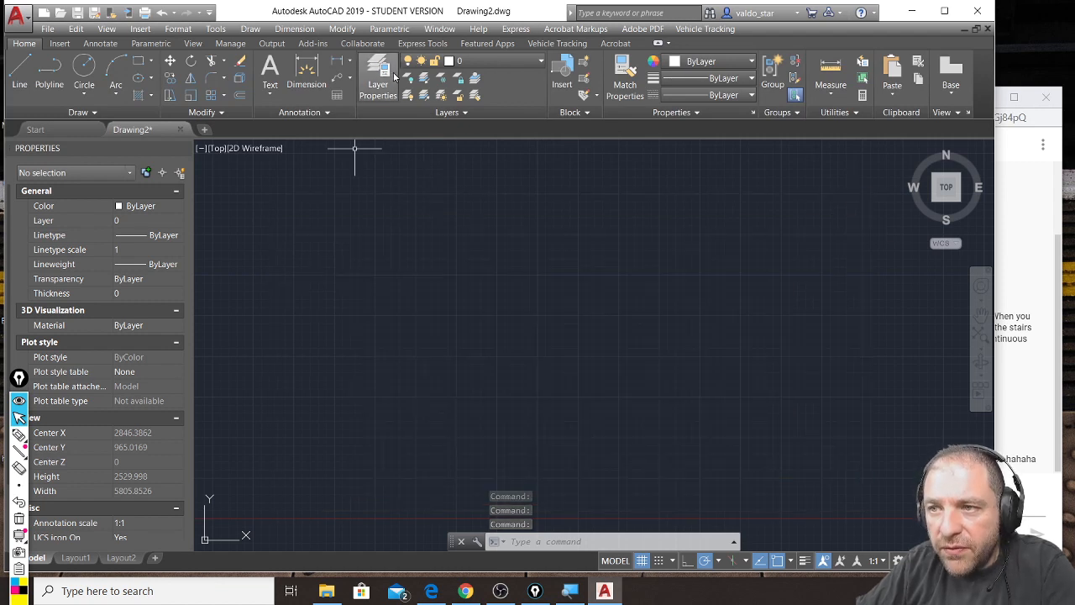
left_click(378, 80)
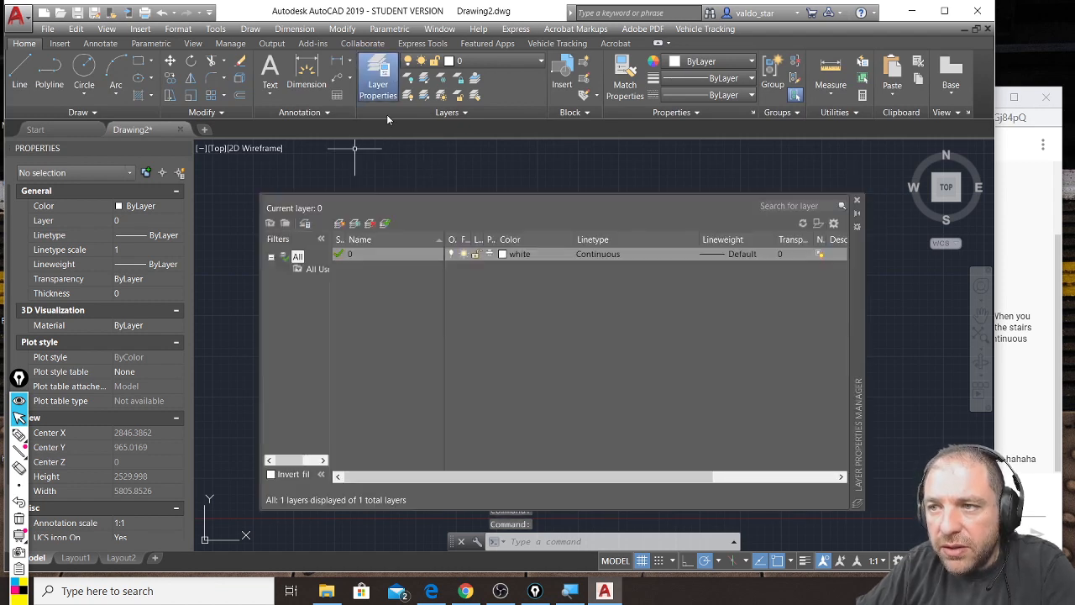
right_click(364, 278)
left_click(404, 322)
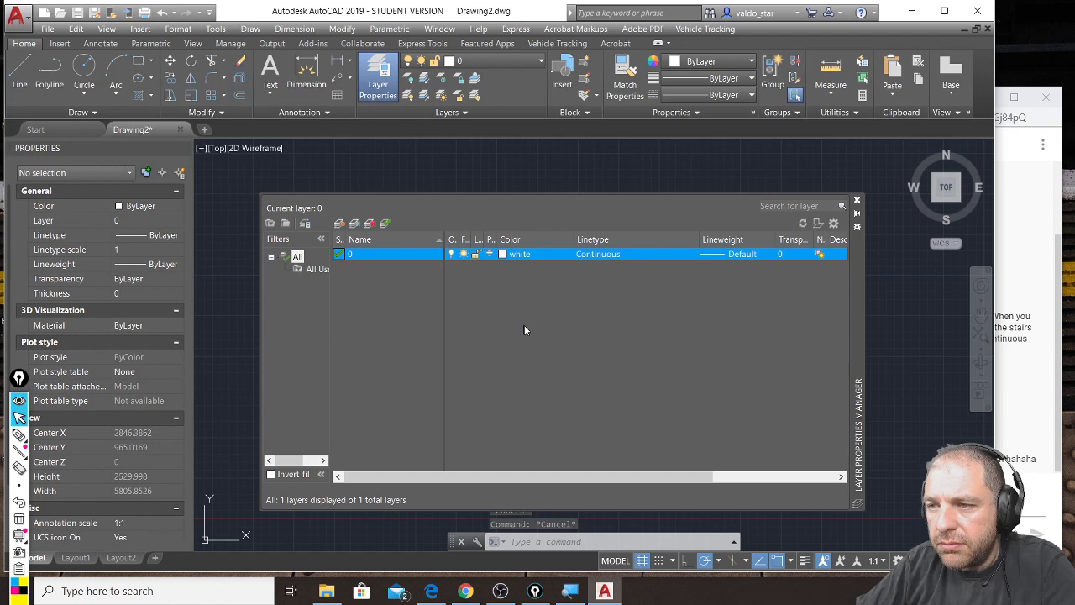
left_click(857, 201)
left_click(179, 130)
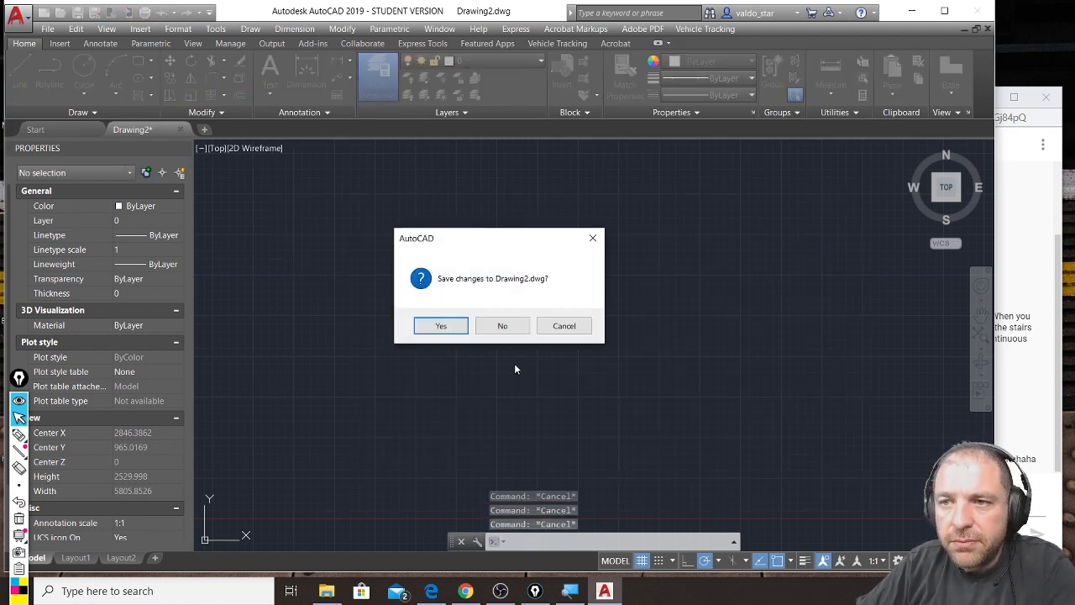
left_click(511, 328)
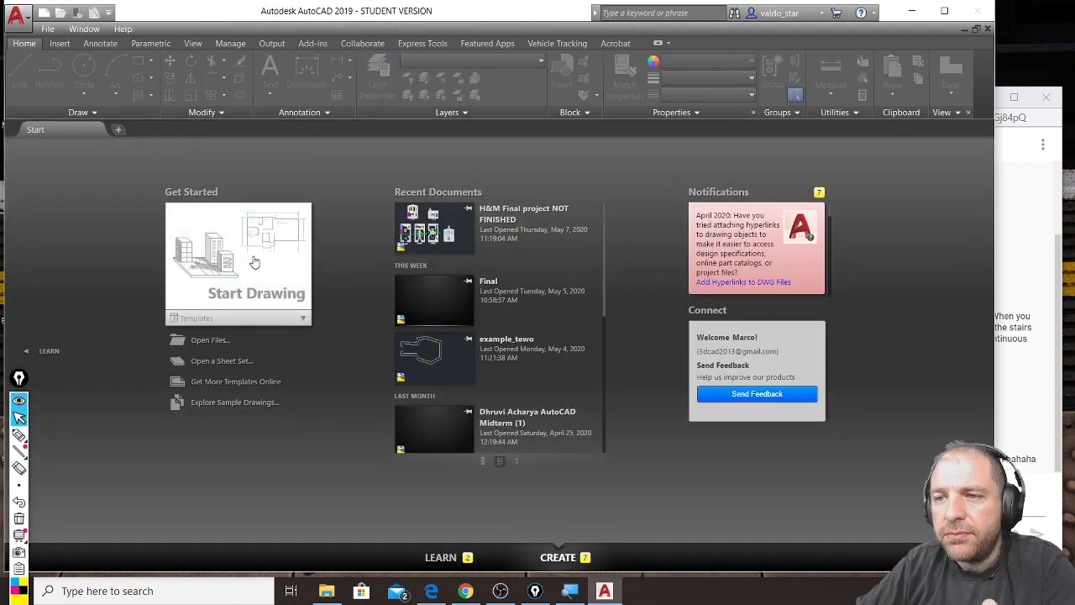
Start a new blank drawing and create a layer named Walls CUT
left_click(255, 263)
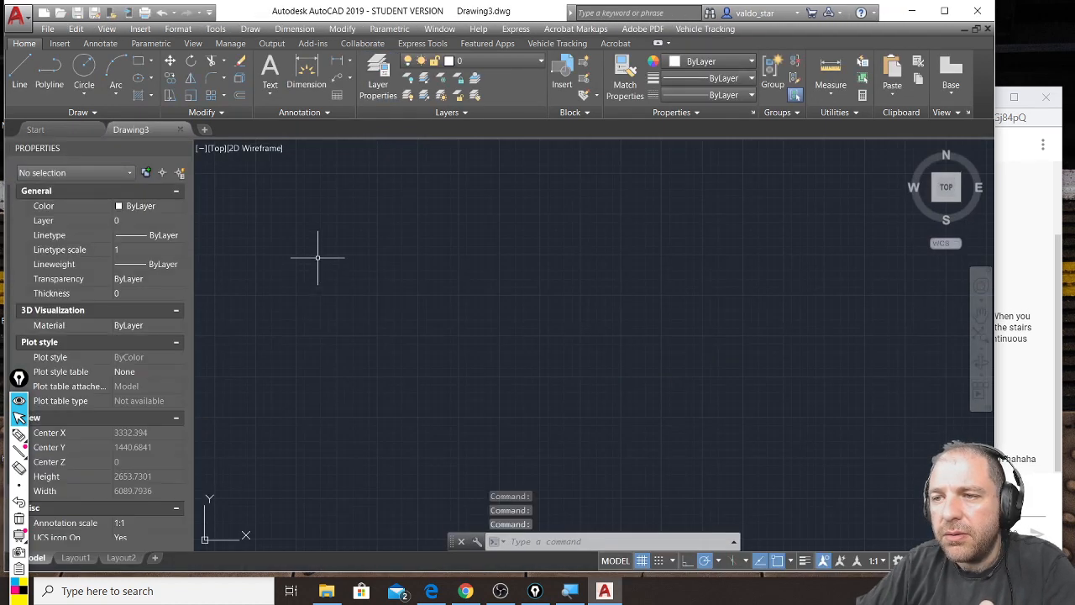
left_click(378, 77)
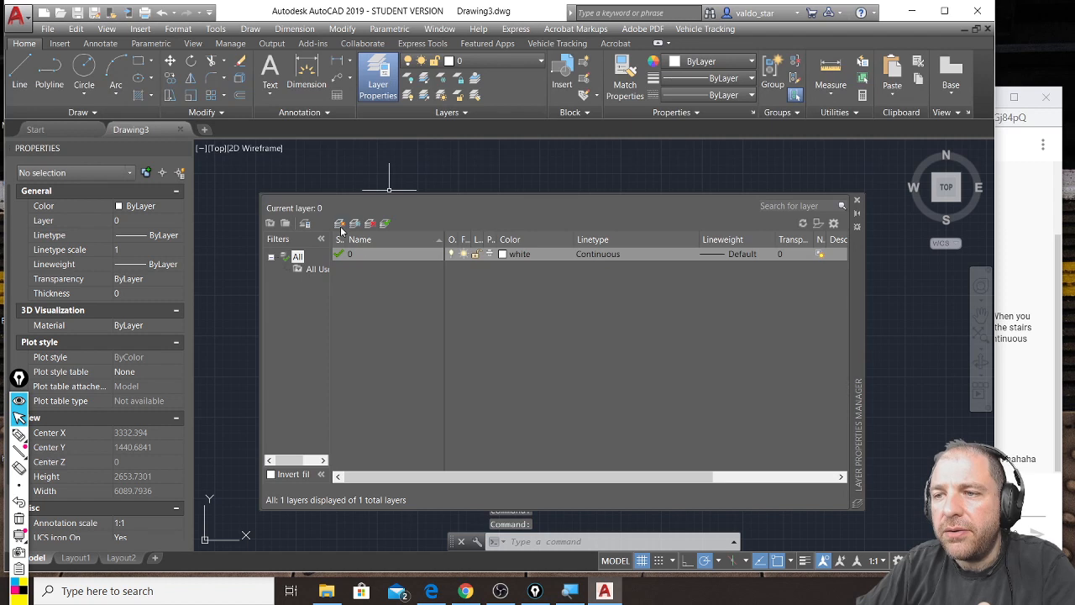
left_click(341, 225)
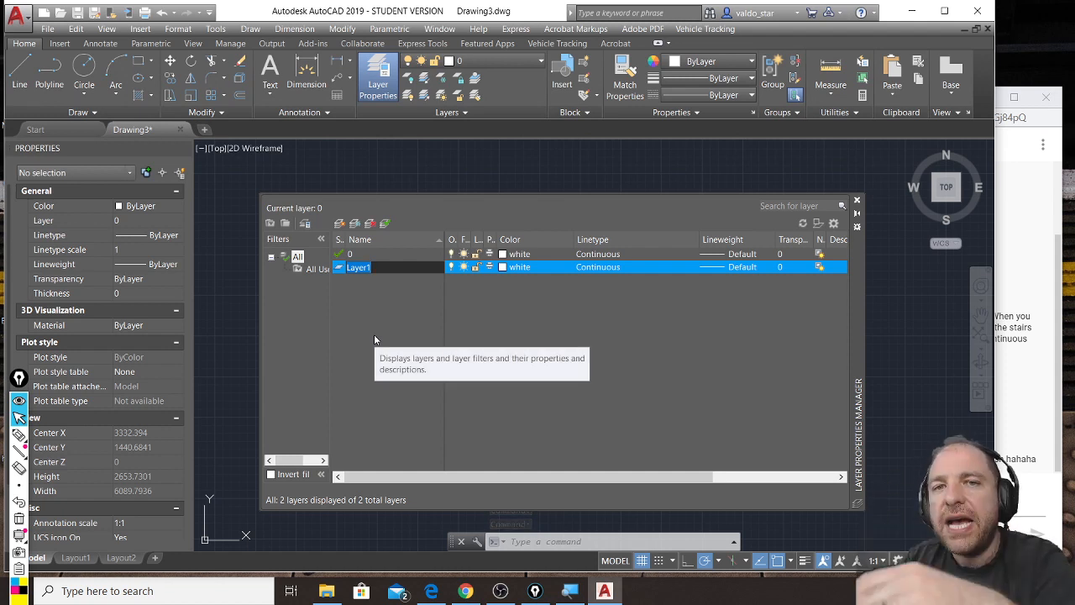
type("Walls CUT")
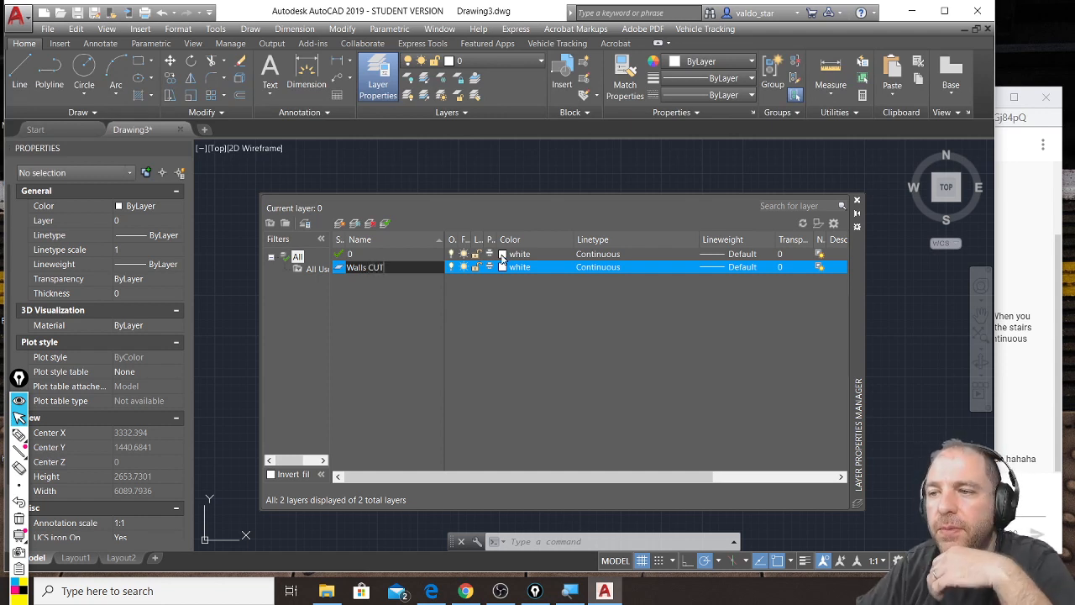
Set the Walls CUT layer's color to cyan and its lineweight to 0.80 mm
left_click(503, 267)
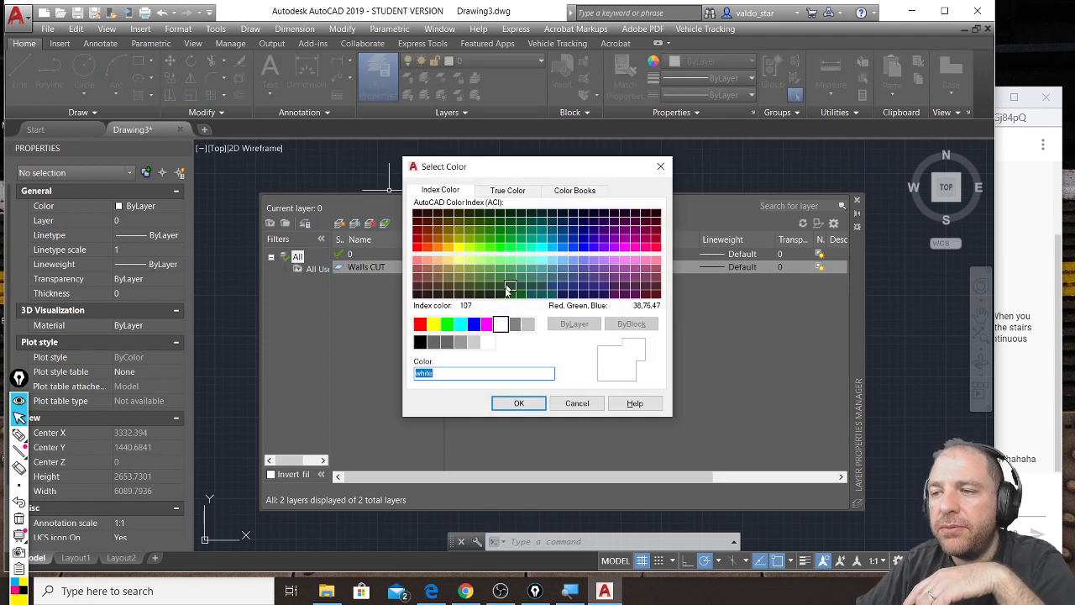
left_click(461, 325)
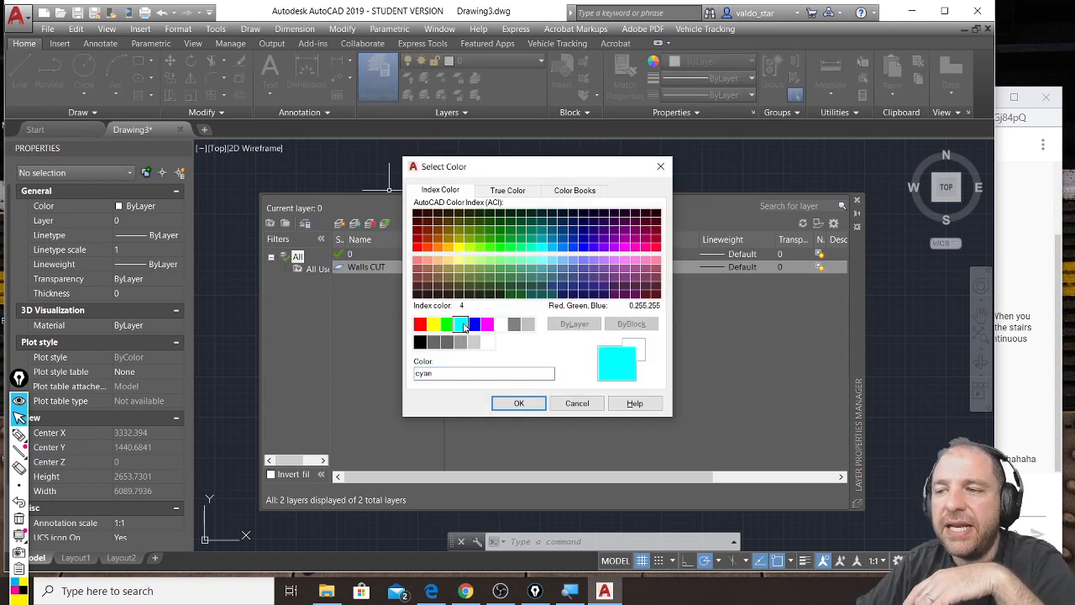
left_click(522, 403)
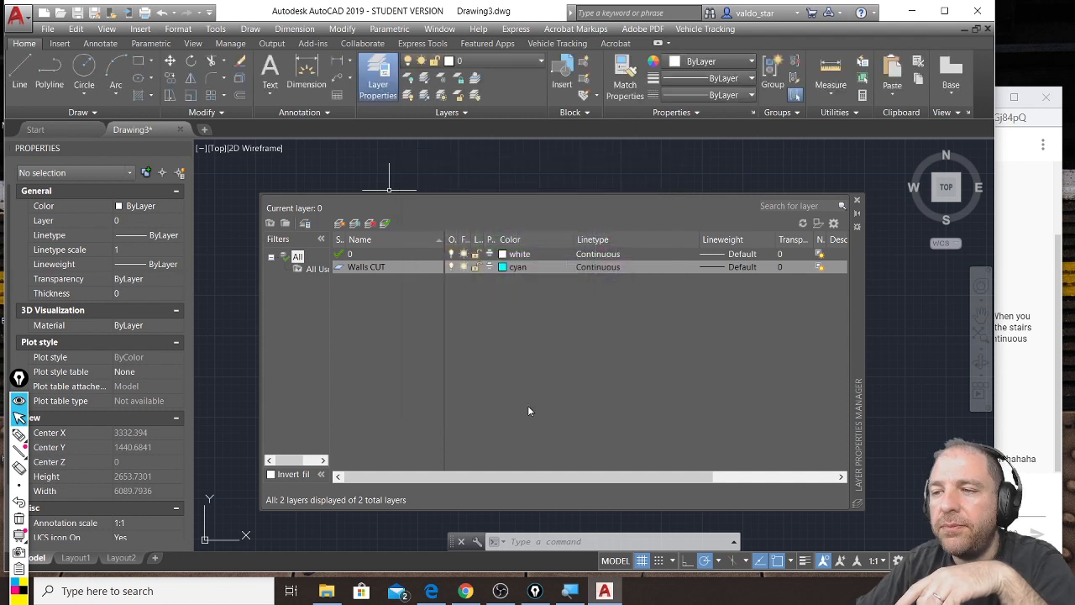
left_click(607, 268)
left_click_drag(607, 269, 759, 291)
left_click(756, 269)
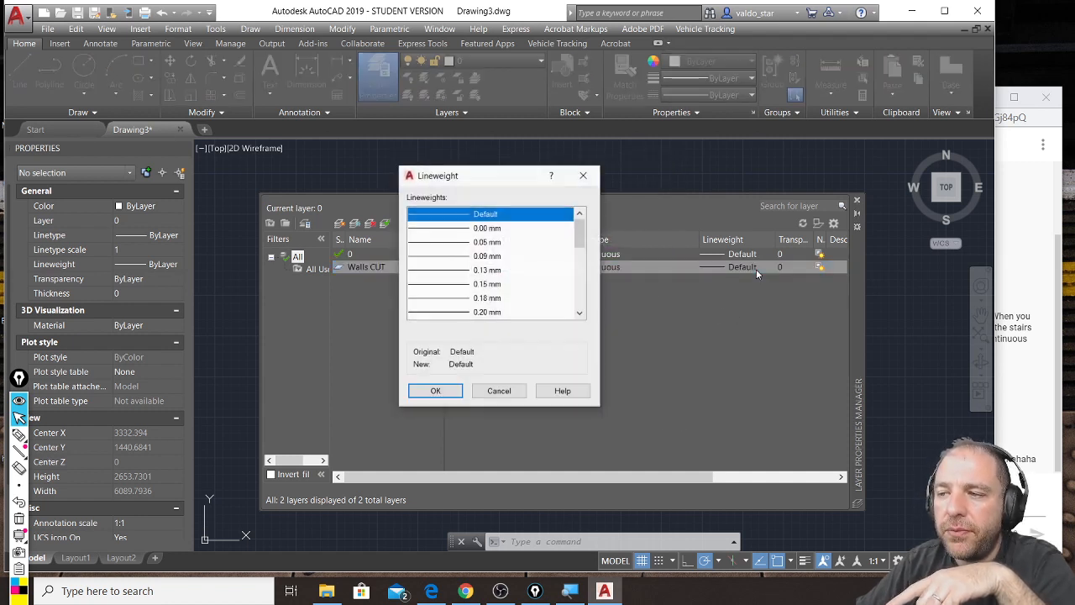
scroll(529, 270, "down", 1)
scroll(529, 271, "down", 2)
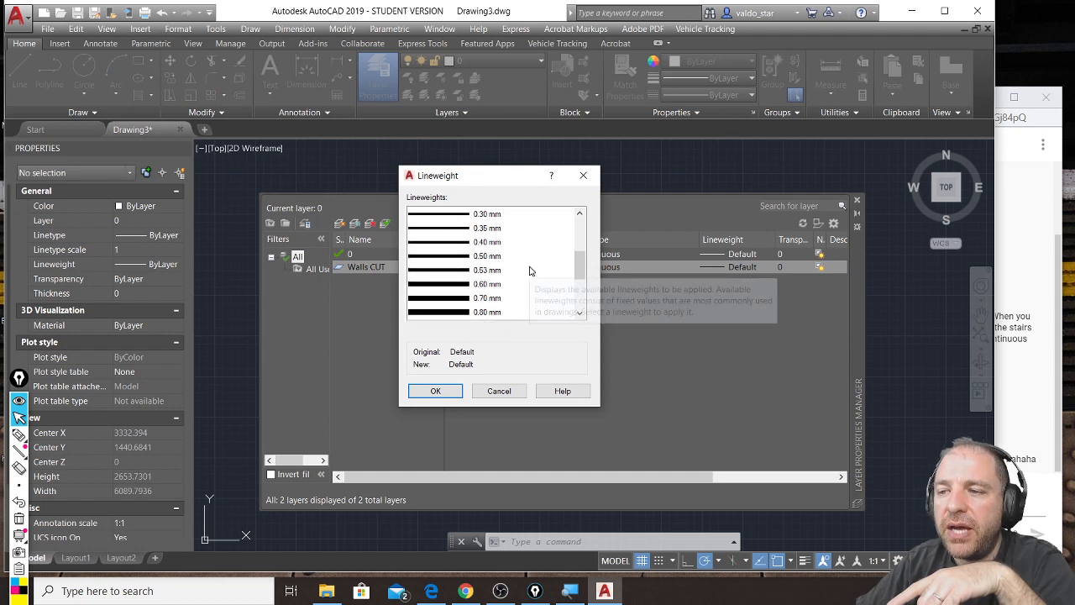
left_click(453, 311)
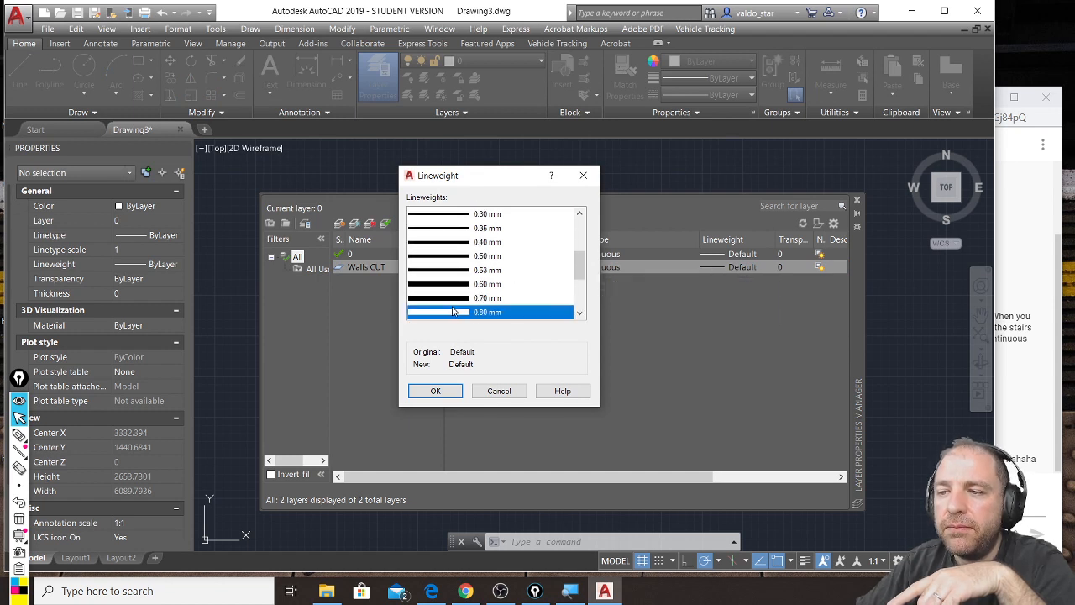
left_click(446, 390)
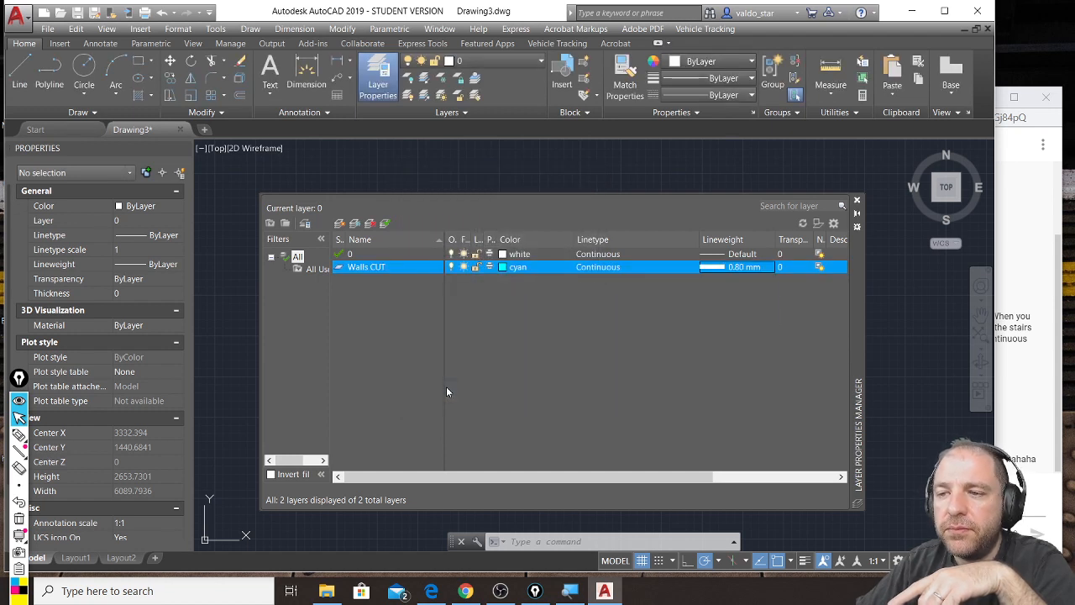
Create another layer in the layer list and name it Walls PROJECTED
left_click(341, 223)
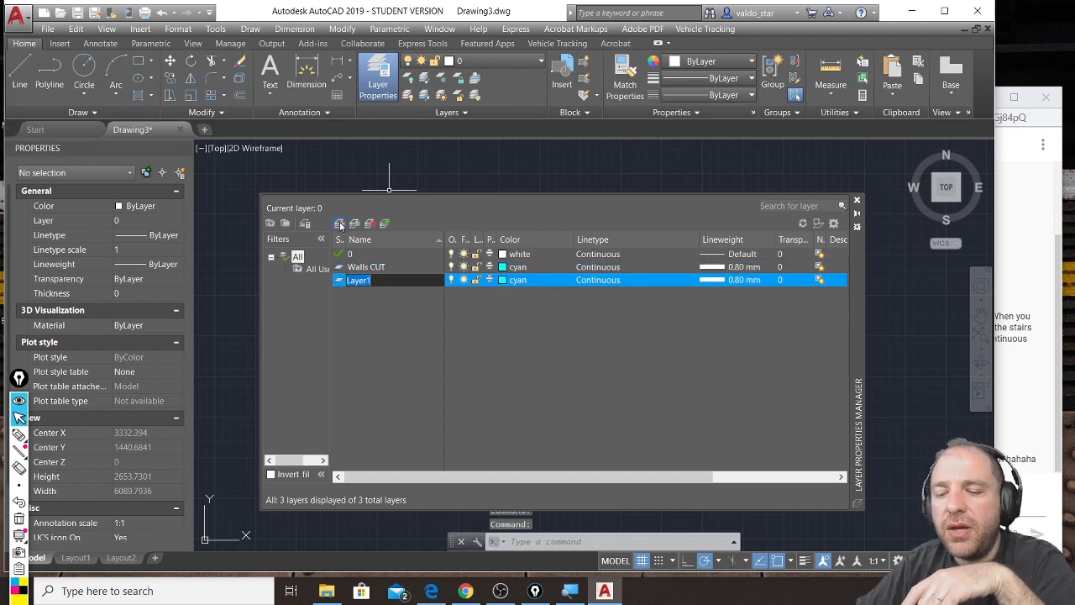
type("Walls")
key("Return")
type("OJECTED")
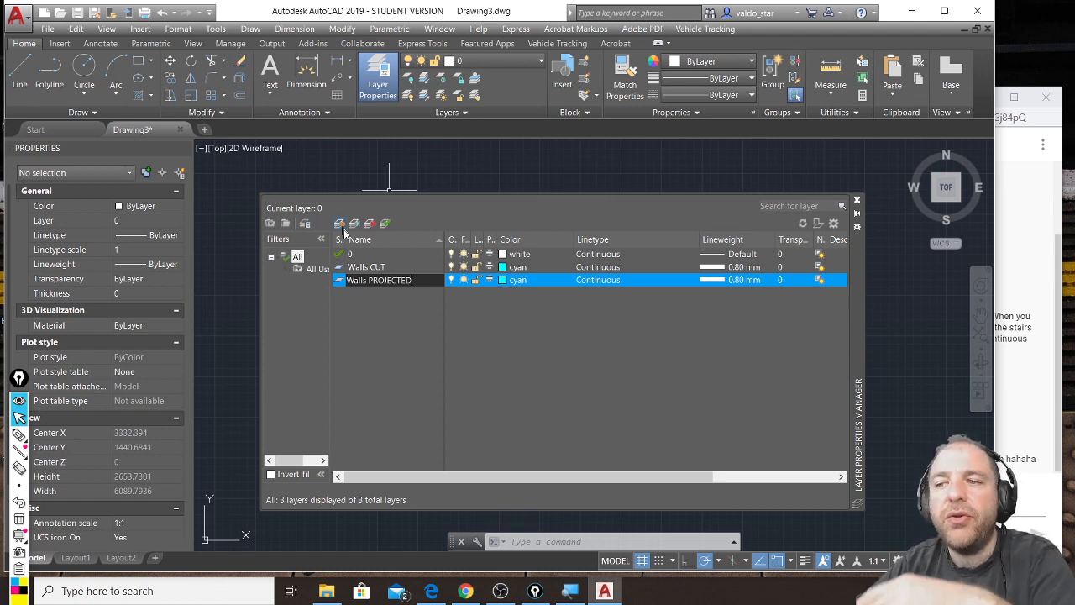
key("Return")
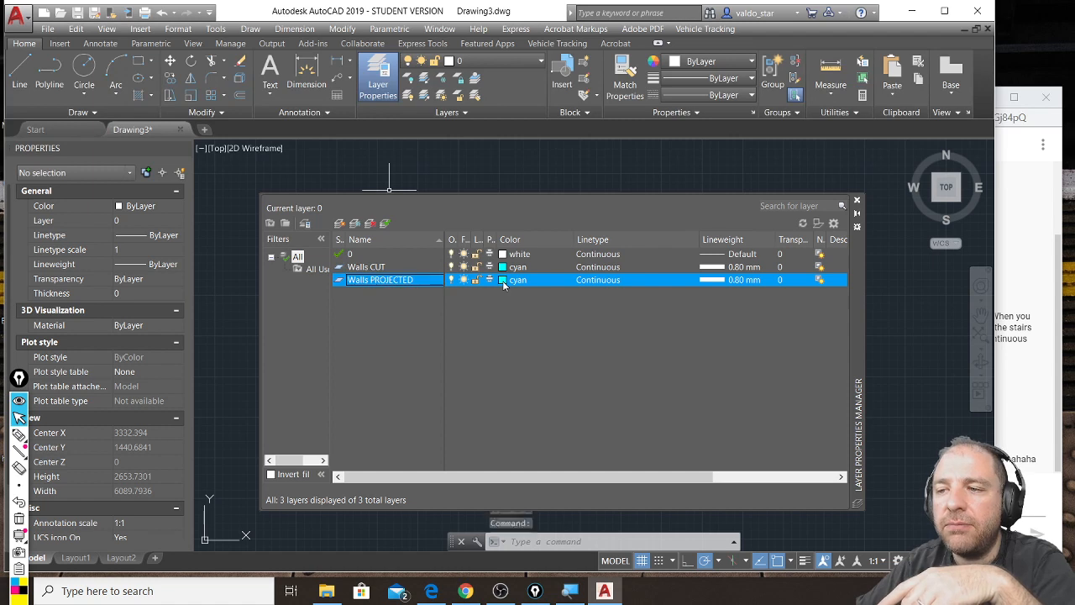
Set the Walls PROJECTED layer's color to magenta and its lineweight to 0.20 mm
left_click(503, 281)
left_click(490, 325)
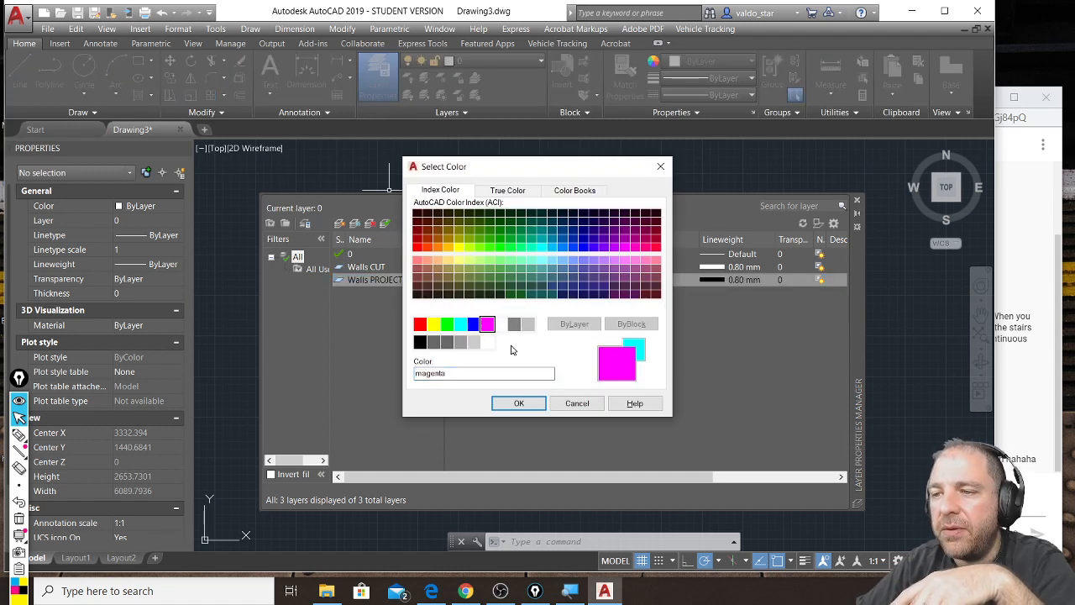
left_click(519, 403)
left_click(736, 280)
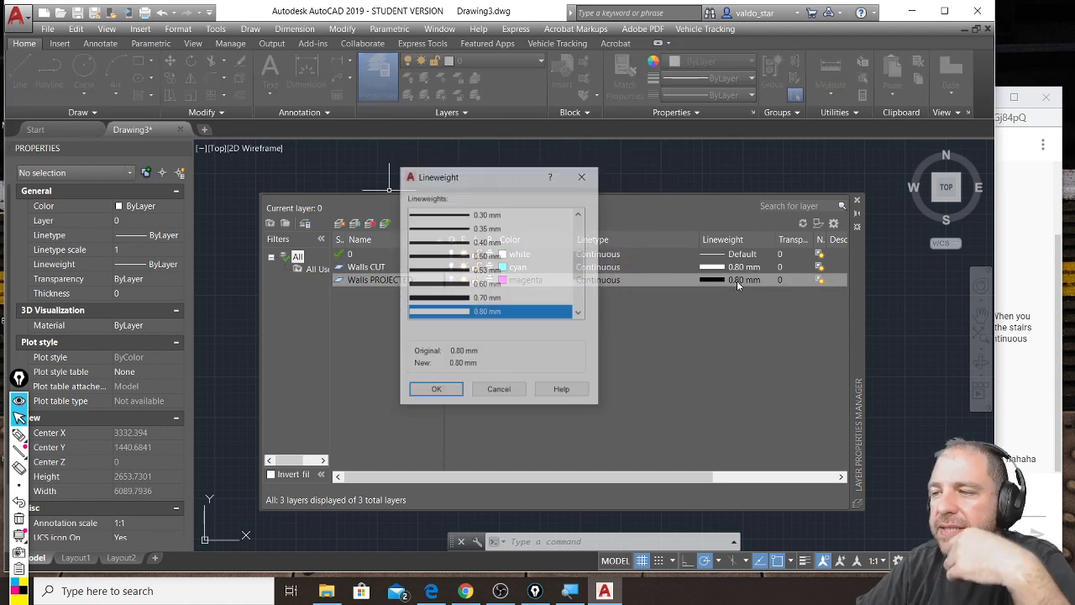
left_click(579, 214)
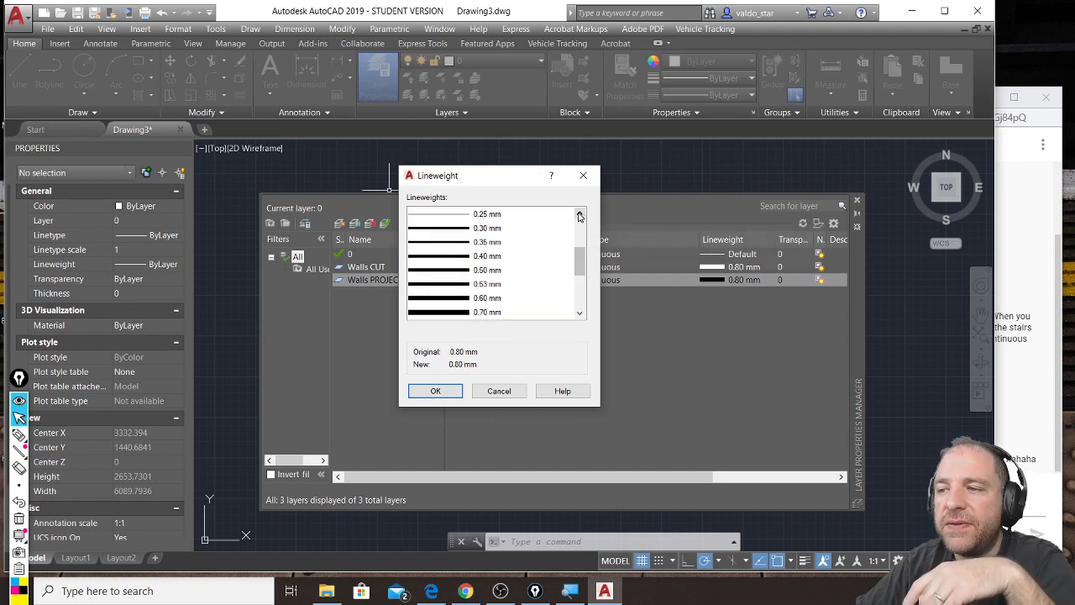
left_click(579, 213)
left_click(438, 218)
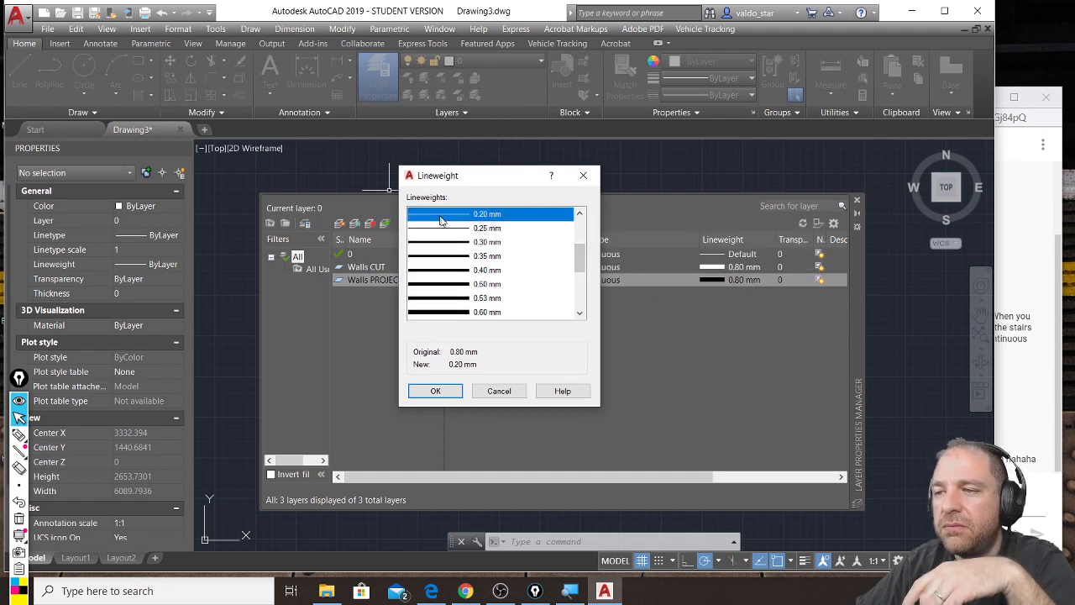
left_click(436, 391)
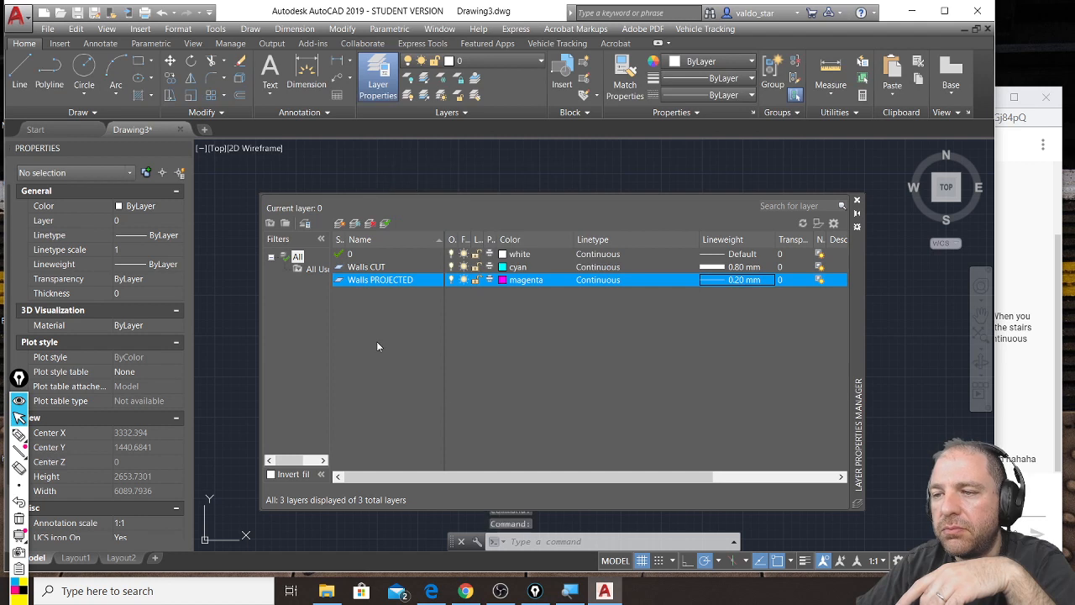
Create another layer below Walls PROJECTED and name it Doors
left_click(341, 224)
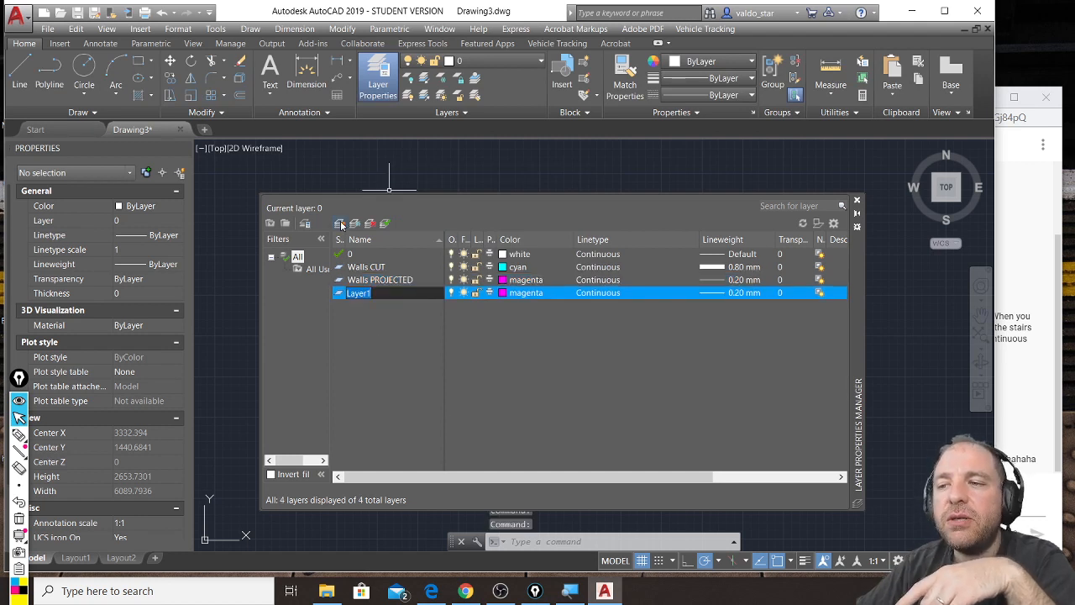
type("DORR")
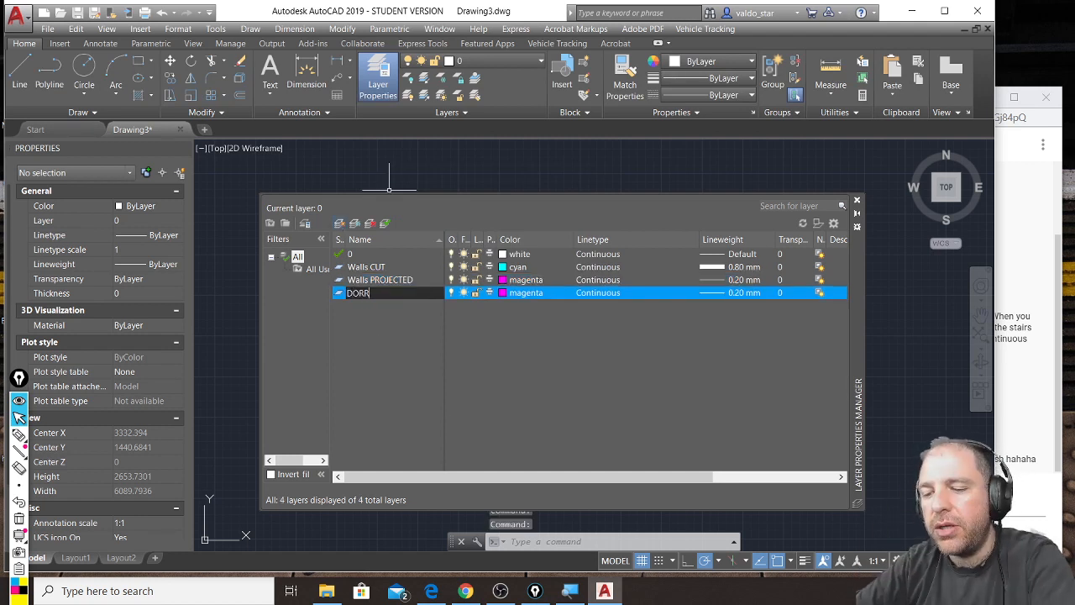
key("BackSpace")
key("BackSpace")
type("oors")
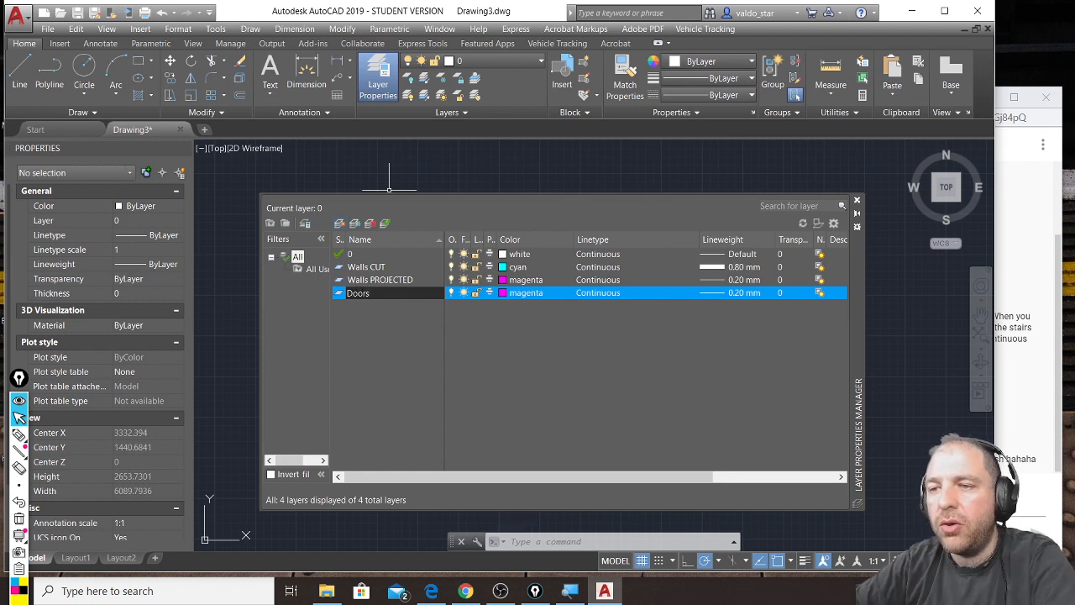
Set the Doors layer's color to yellow and its lineweight to 0.40 mm
left_click(504, 292)
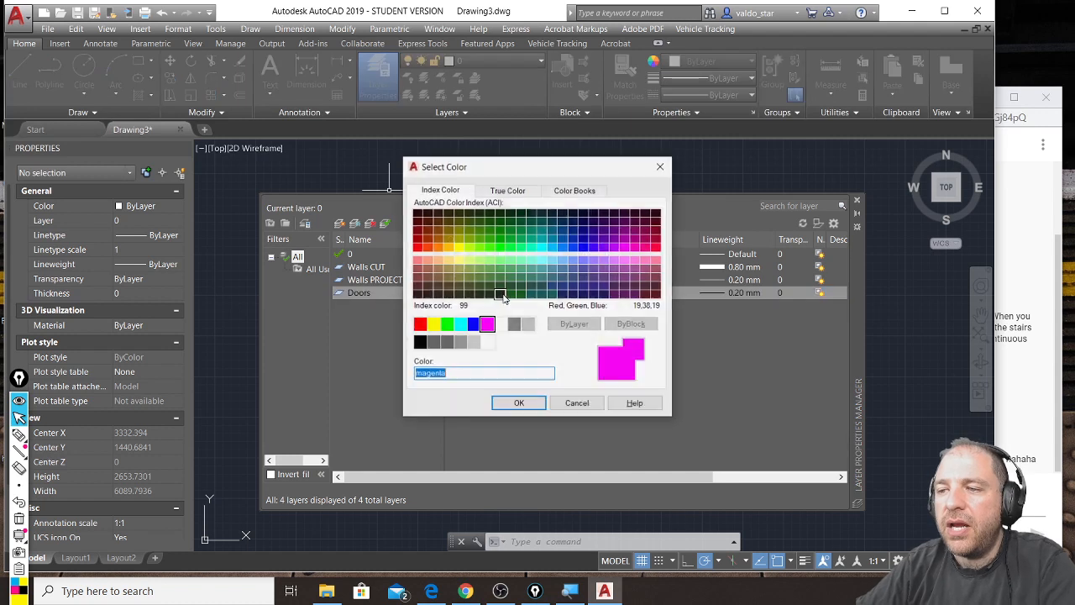
left_click(432, 324)
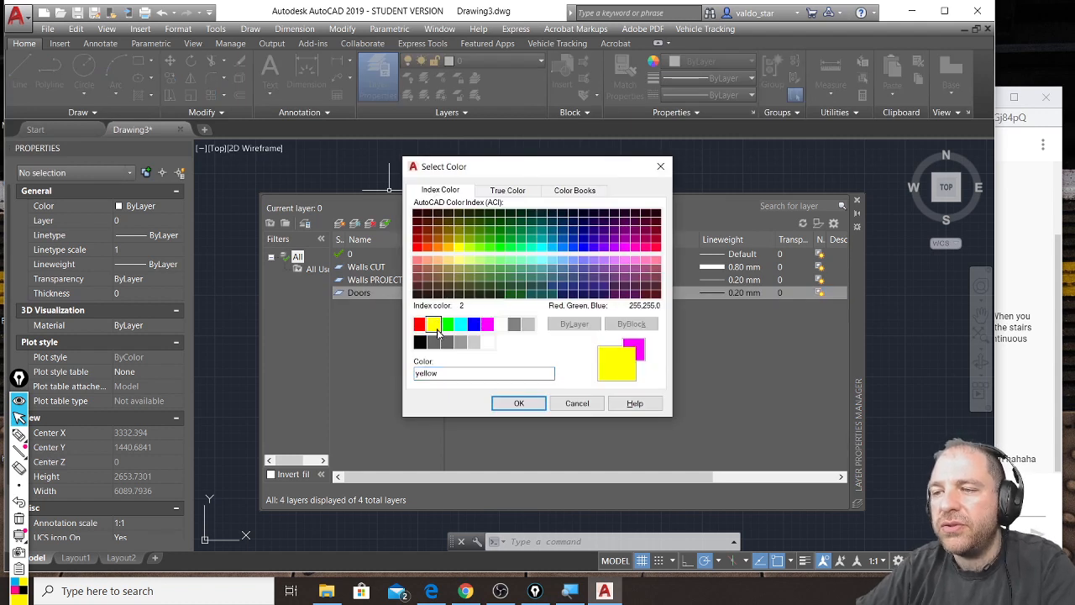
left_click(518, 404)
left_click(742, 292)
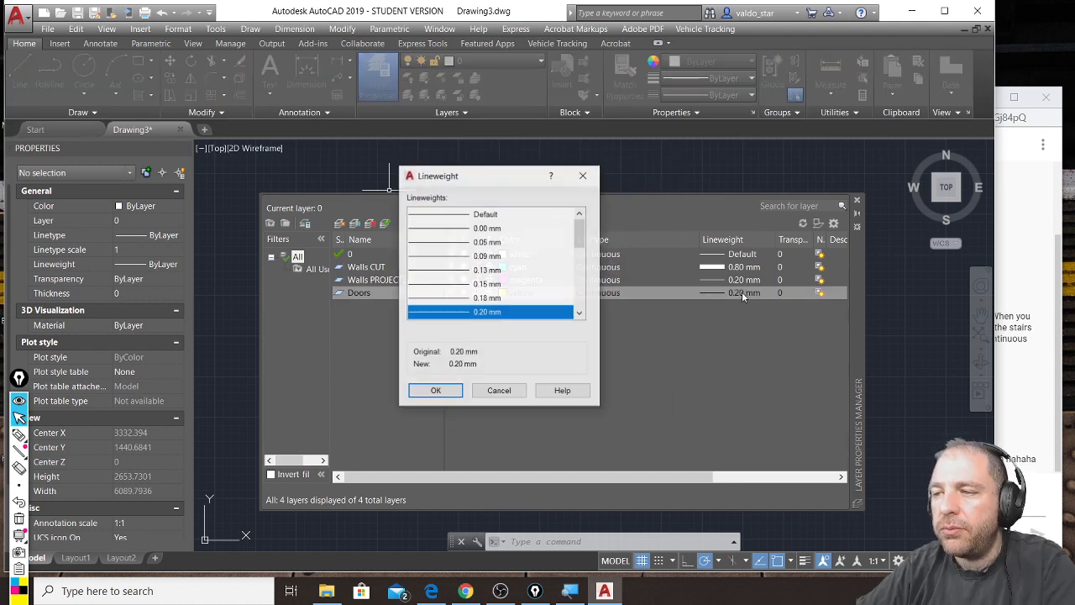
scroll(490, 285, "down", 1)
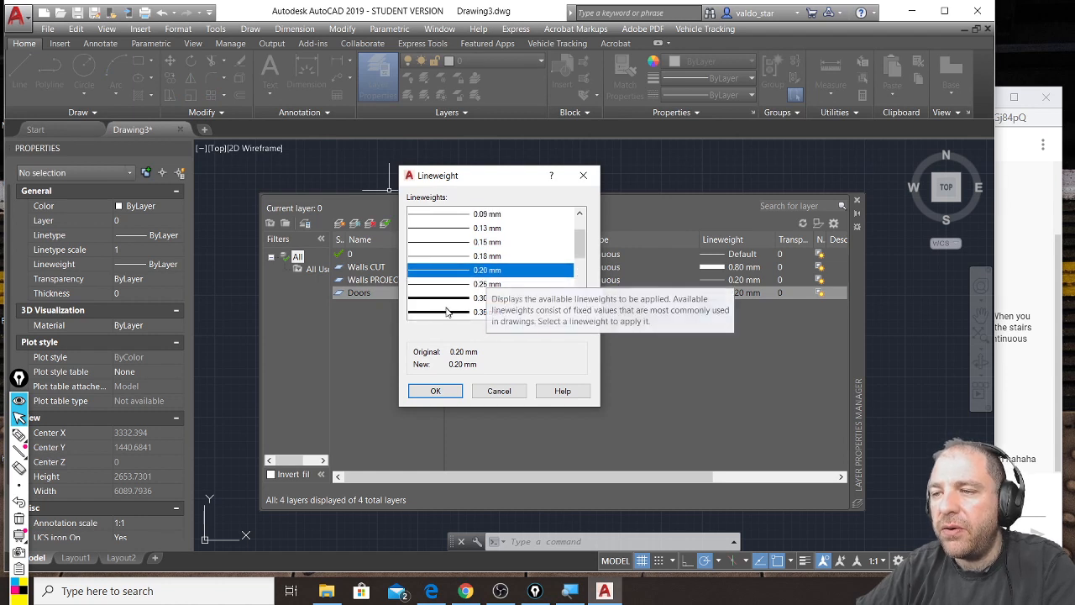
scroll(447, 312, "down", 1)
left_click(455, 285)
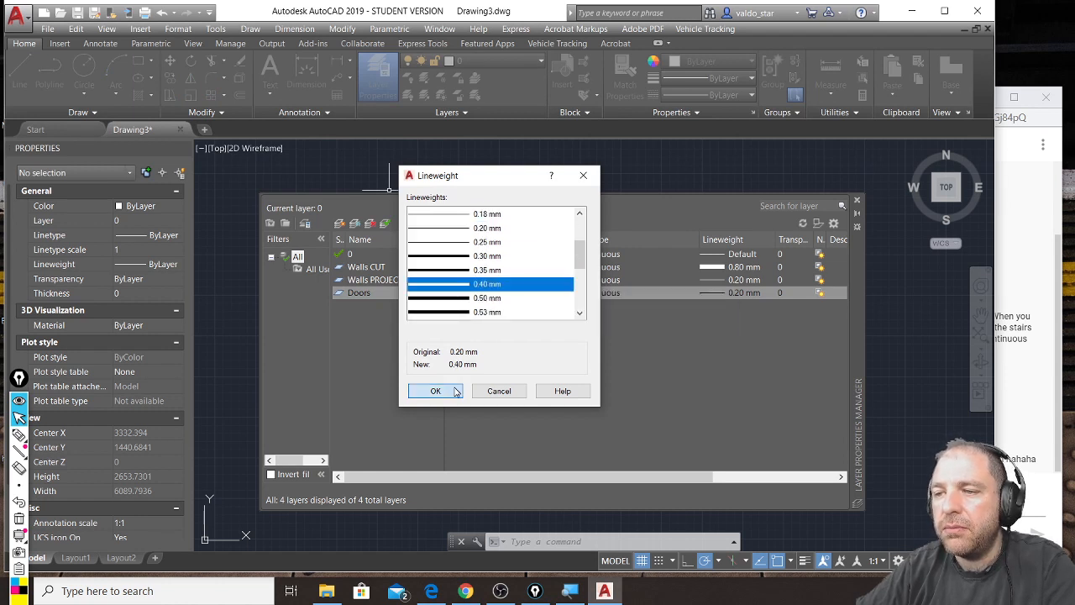
left_click(435, 390)
Create another layer below Doors and name it Windows, keeping the yellow color it takes from Doors
left_click(340, 223)
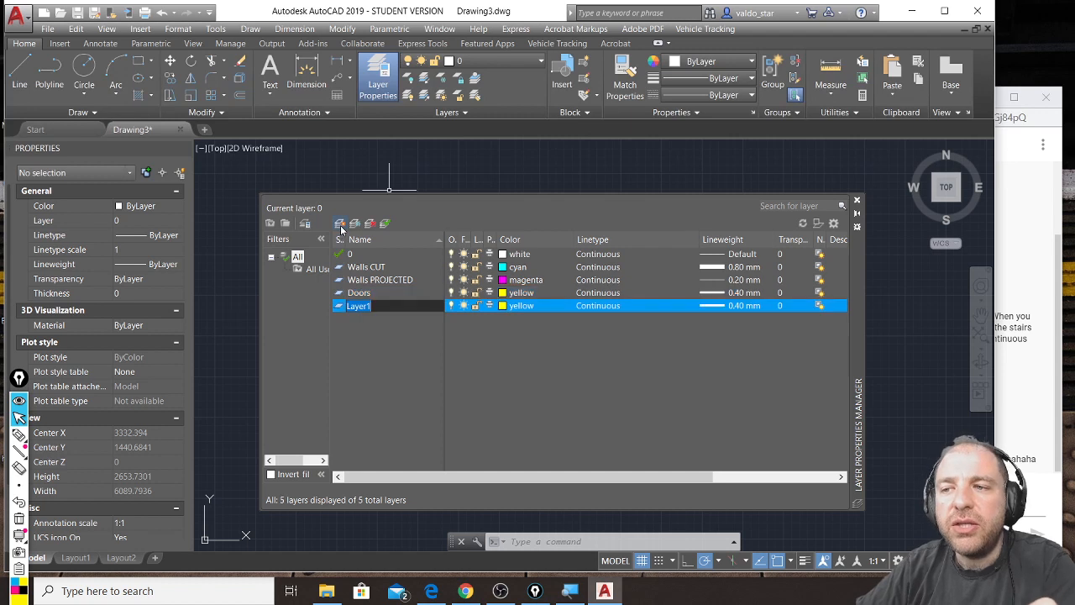
type("Windo")
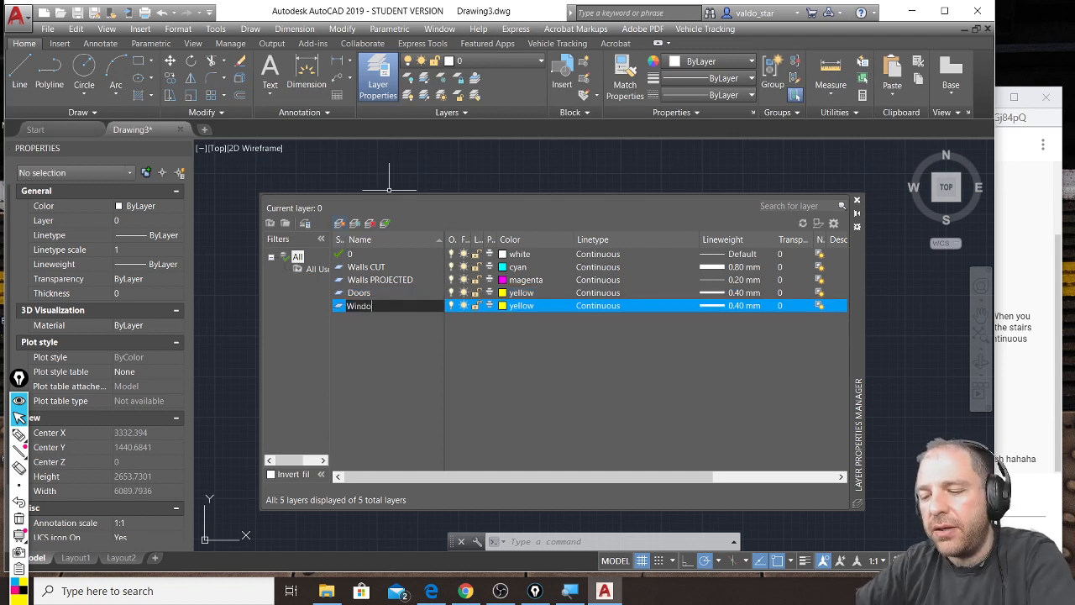
left_click(507, 308)
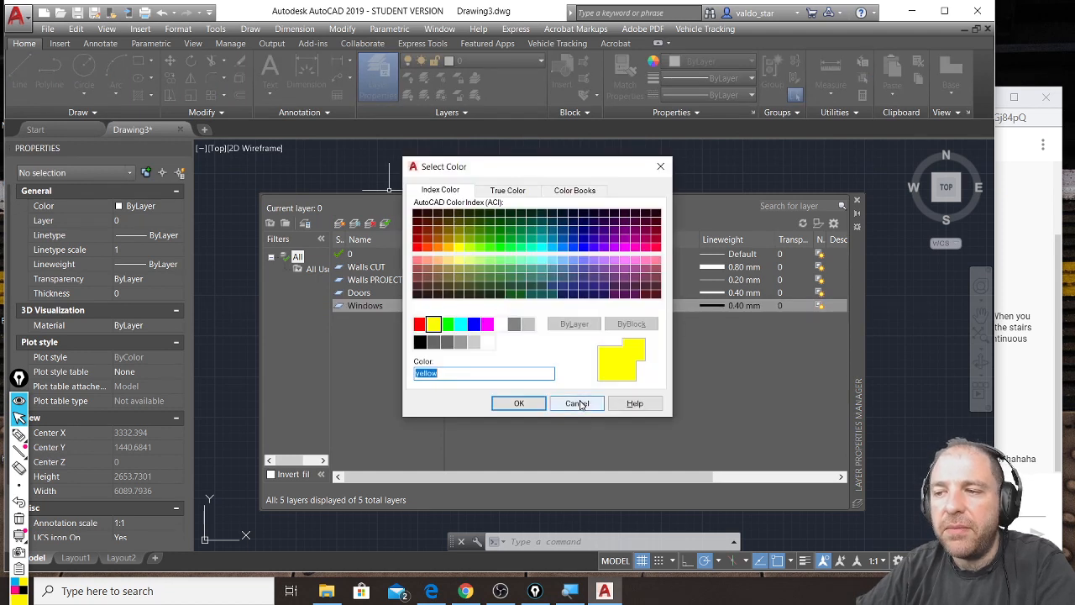
left_click(578, 404)
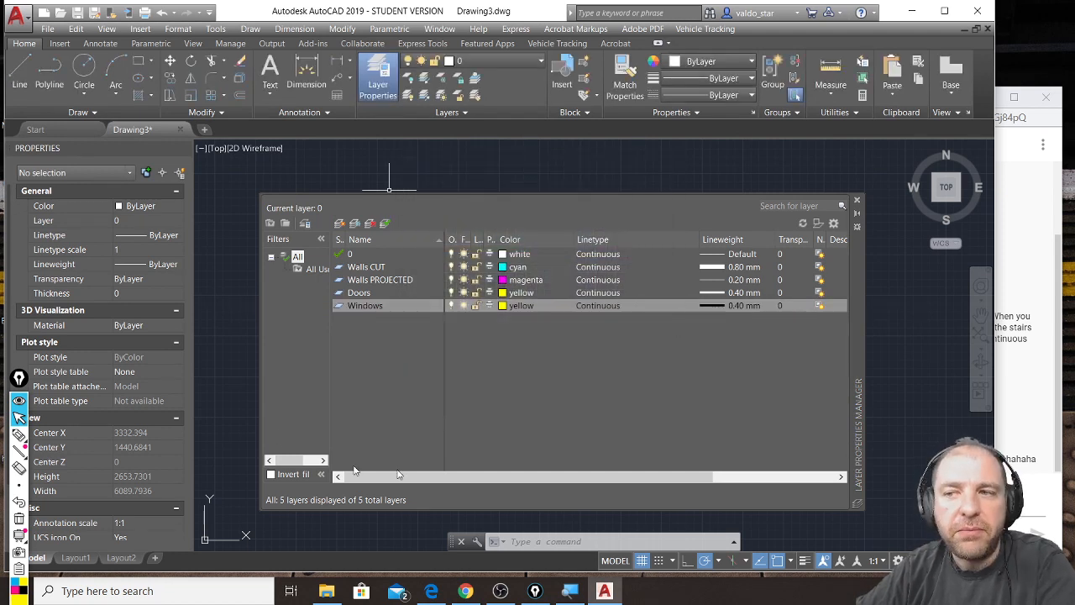
Create another layer below Windows and name it Furniture
left_click(341, 222)
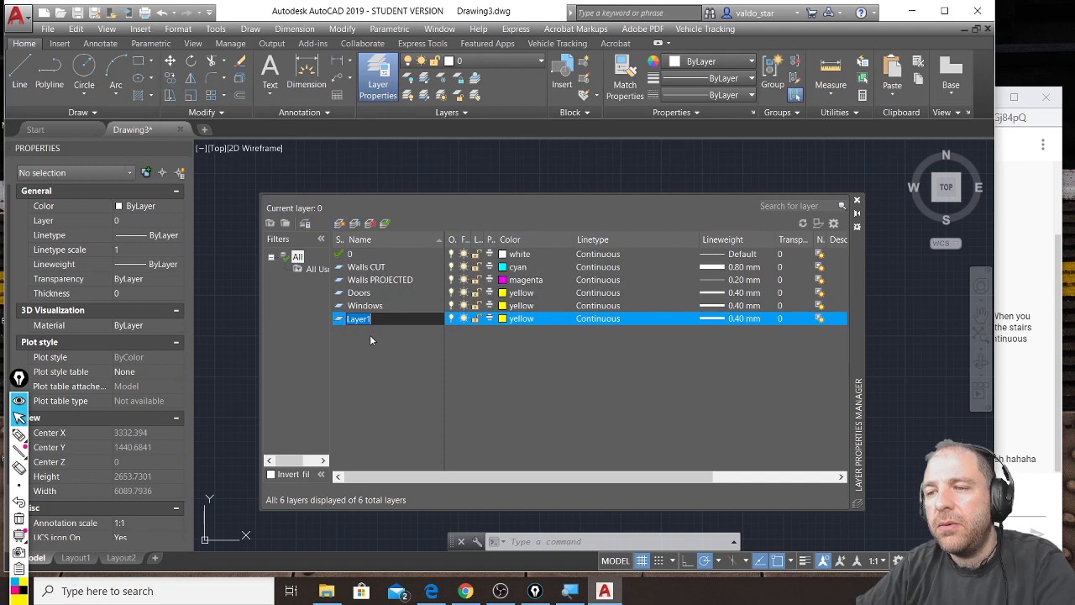
type("Furniture")
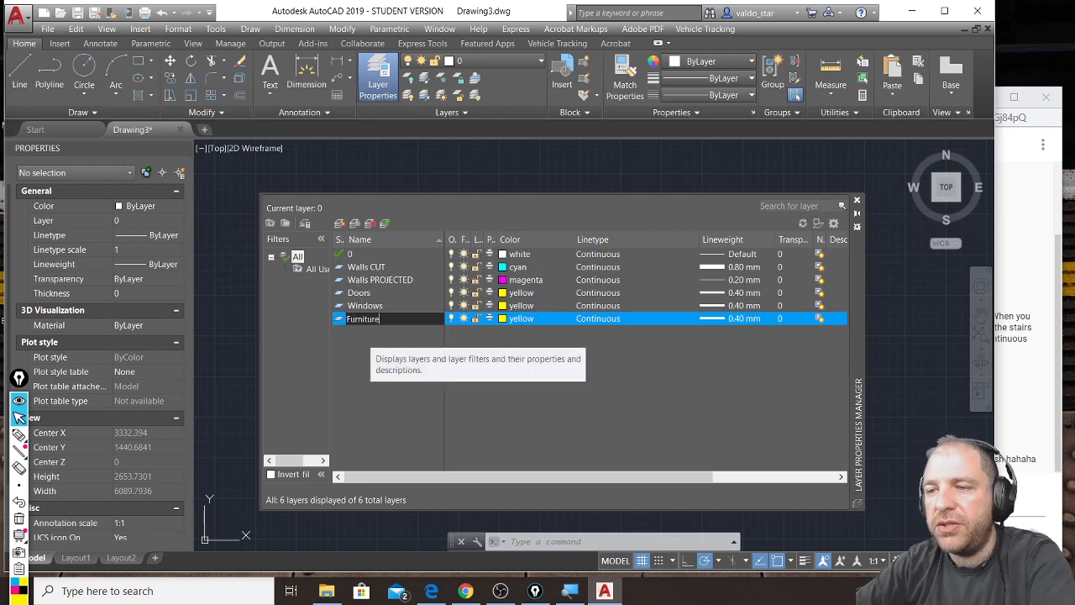
key("Return")
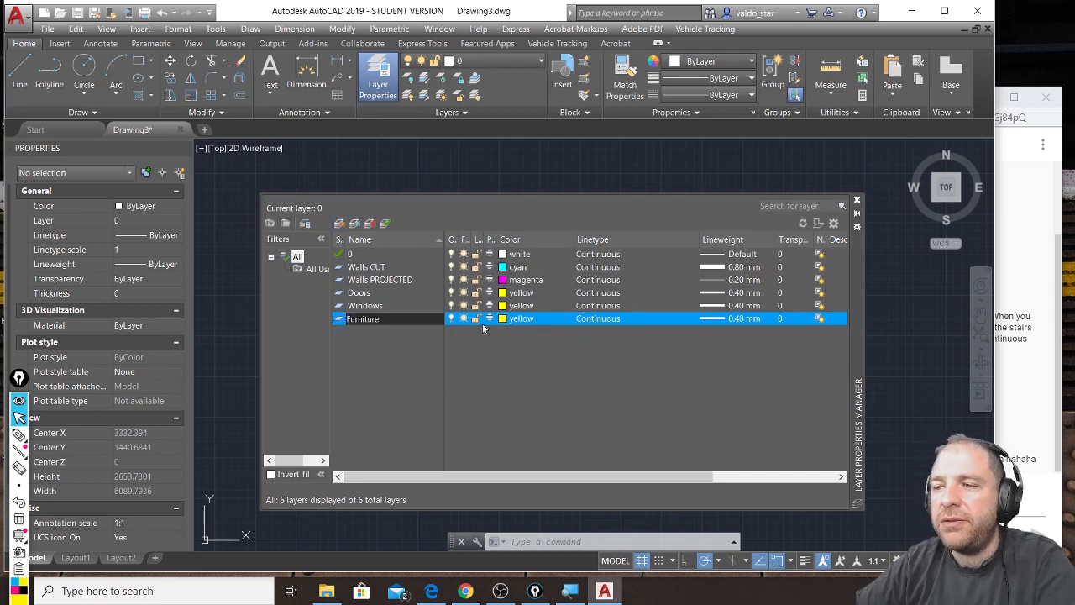
Set the Furniture layer's lineweight to 0.30 mm and its color to green
left_click(746, 319)
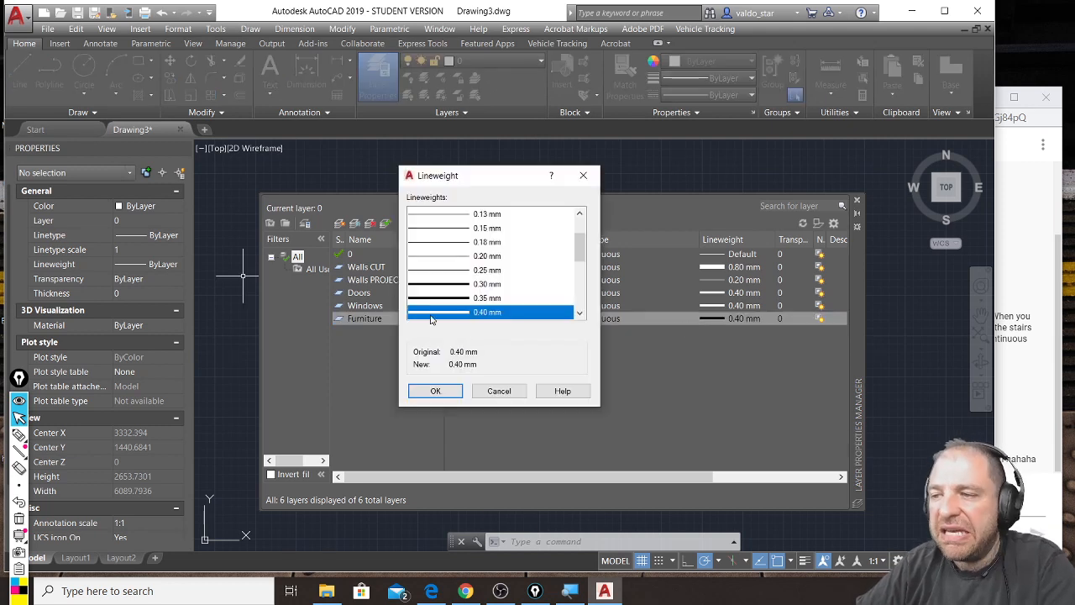
left_click(457, 286)
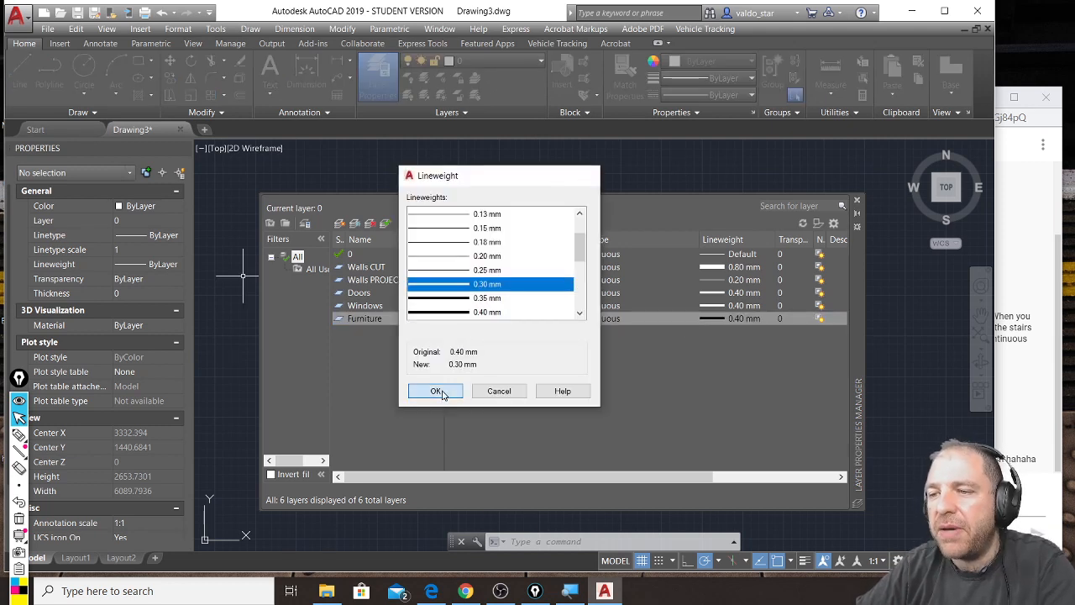
left_click(436, 391)
left_click(506, 319)
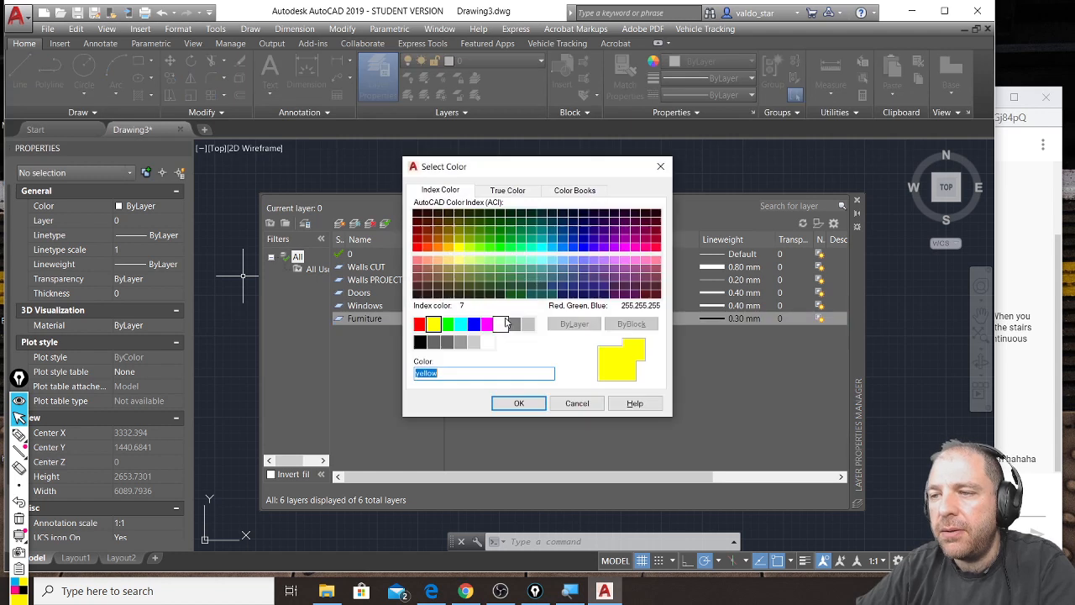
left_click(446, 323)
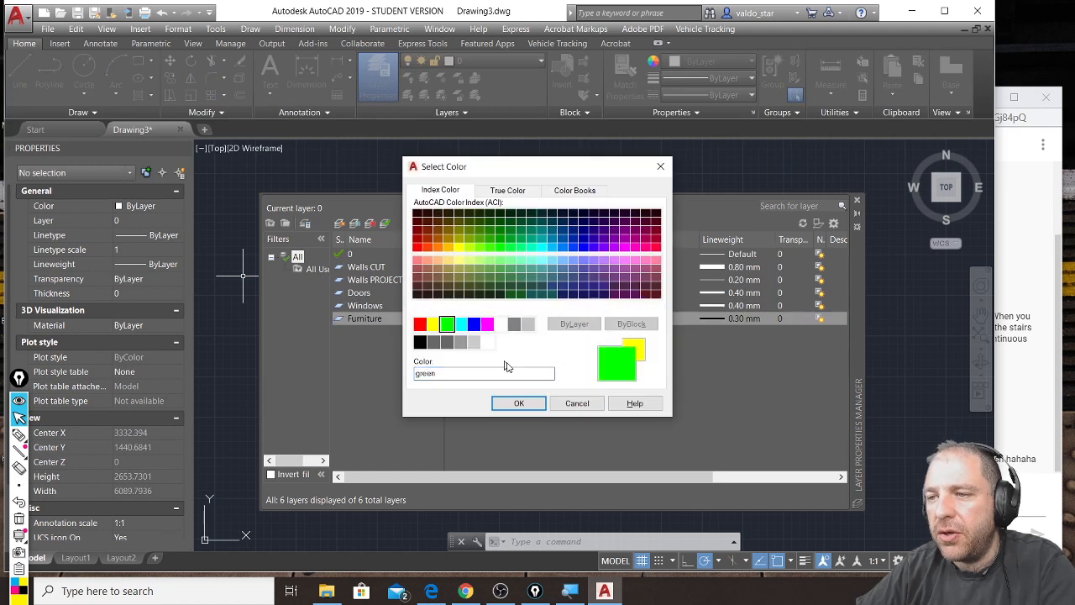
left_click(519, 403)
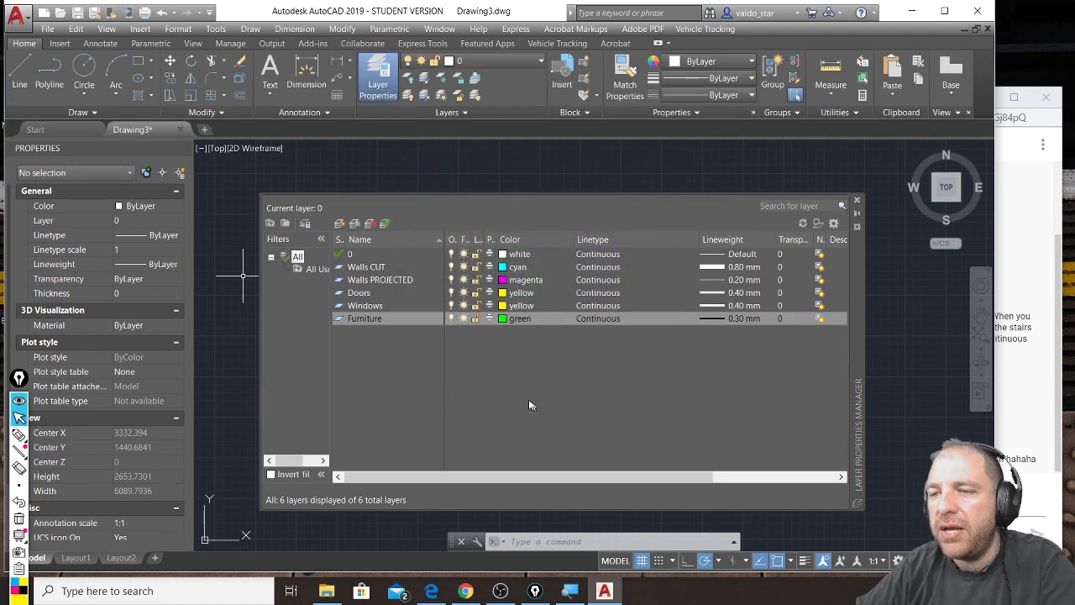
Create another layer below Furniture and name it Hatch
left_click(338, 223)
type("H")
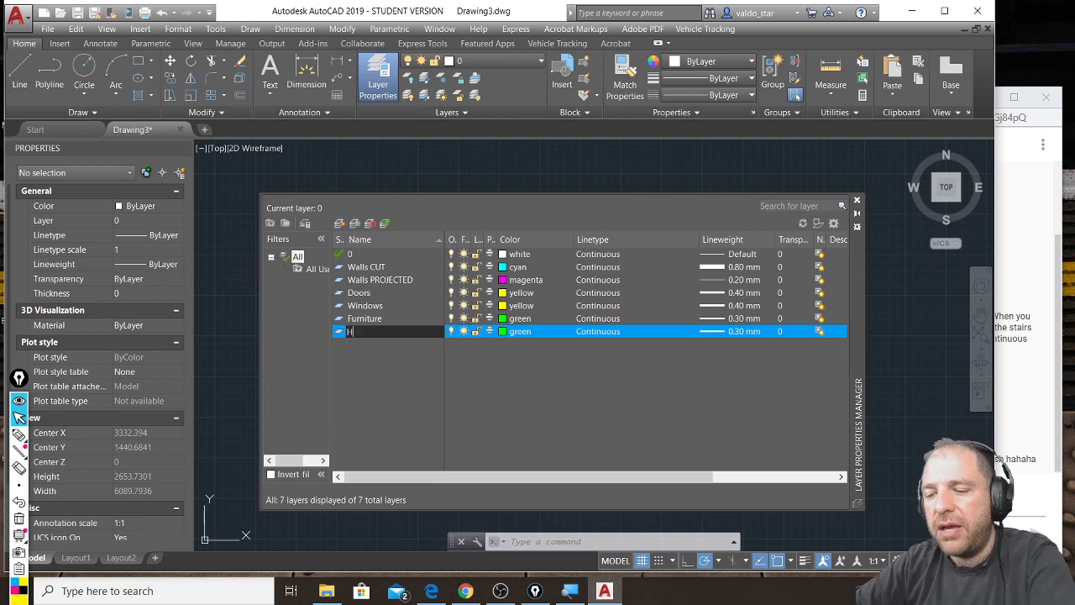
type("atch")
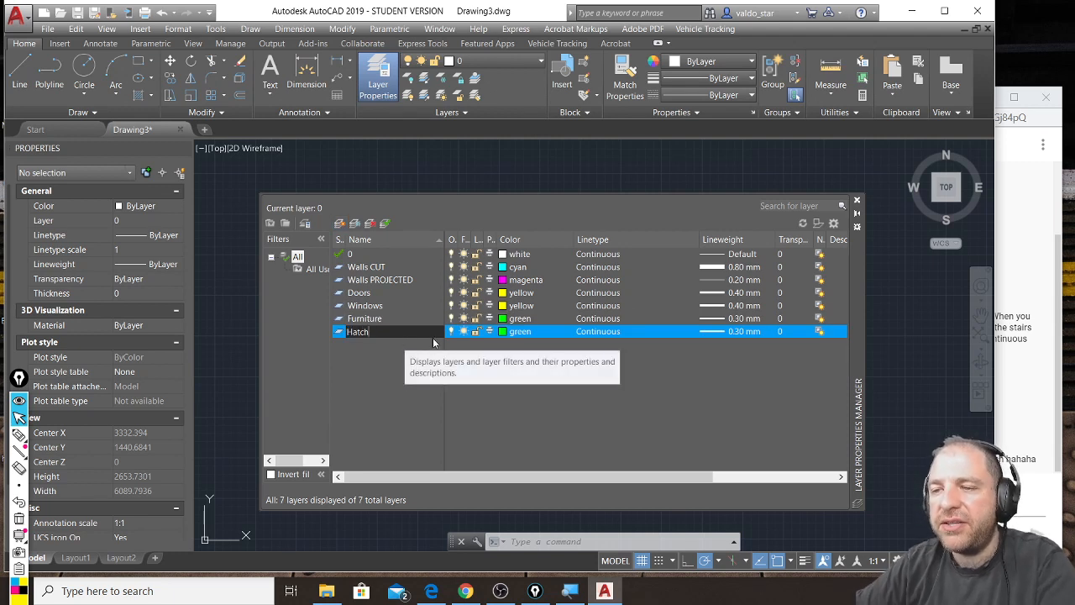
Set the Hatch layer's color to gray index 8 and its lineweight to 0.09 mm
left_click(514, 331)
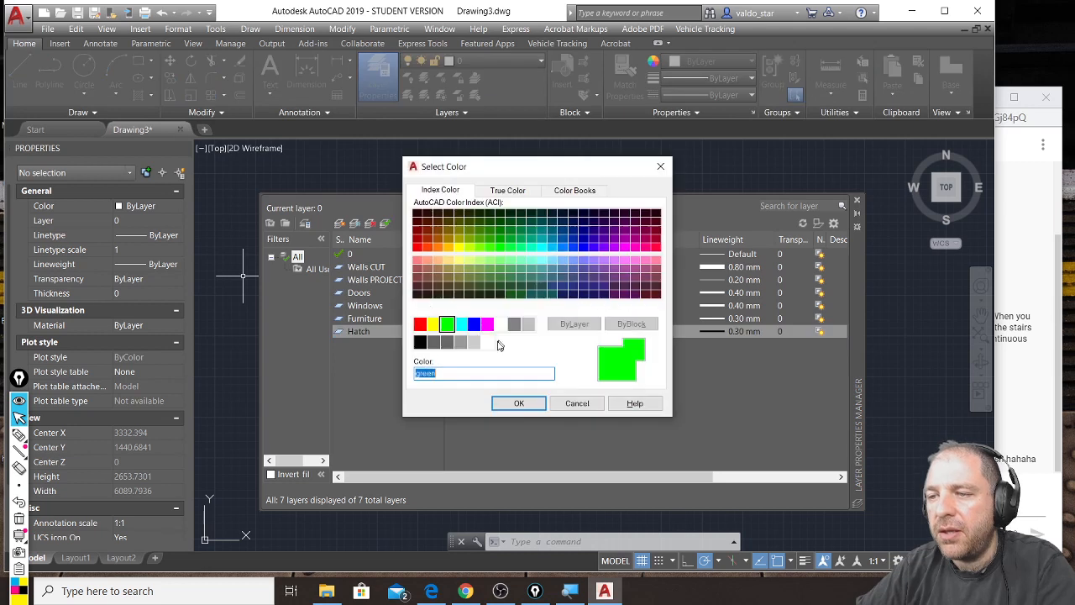
left_click(516, 324)
left_click(519, 403)
left_click(728, 332)
scroll(494, 283, "up", 2)
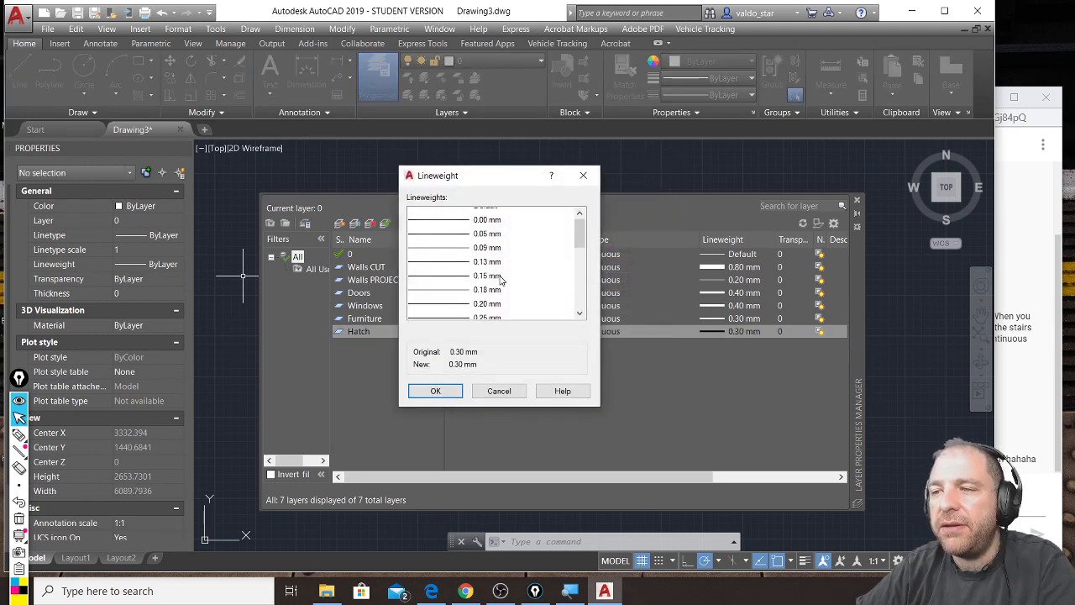
left_click(453, 257)
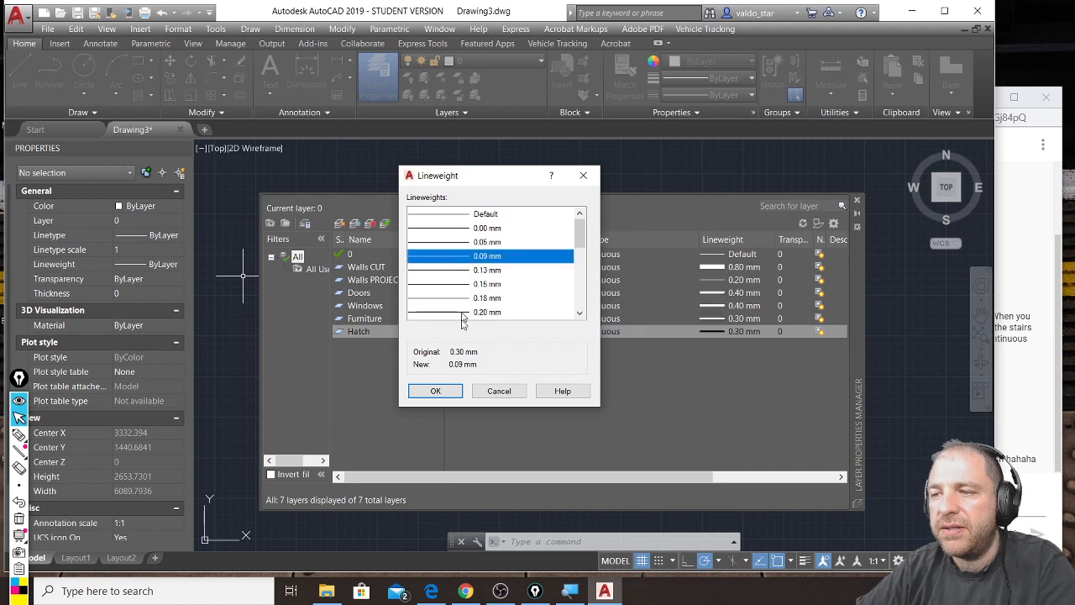
left_click(450, 395)
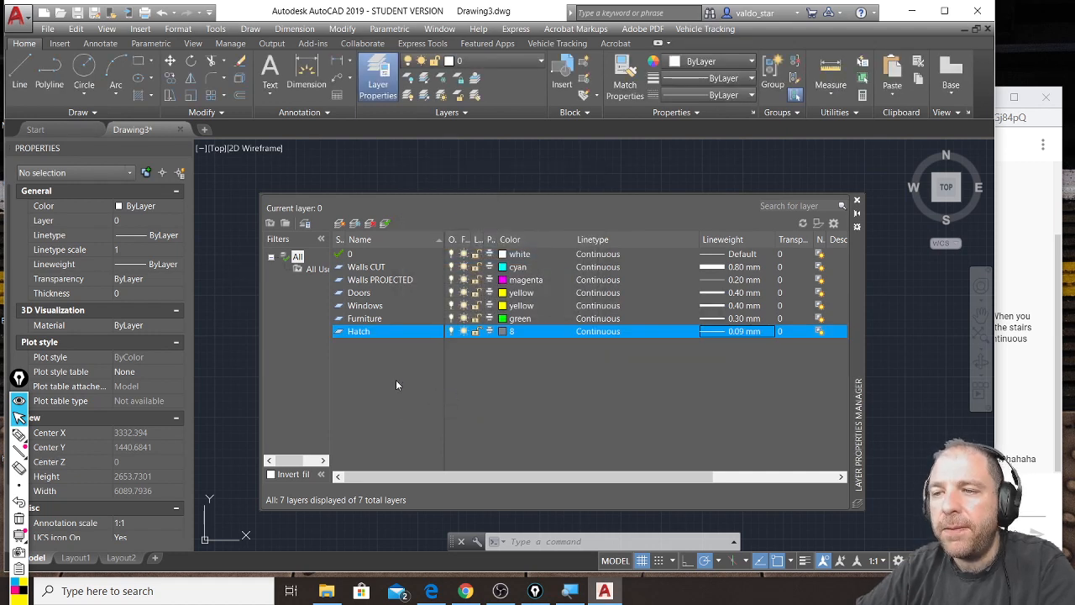
Create another layer below Hatch and name it Dimensions
left_click(340, 224)
type("Dimensio")
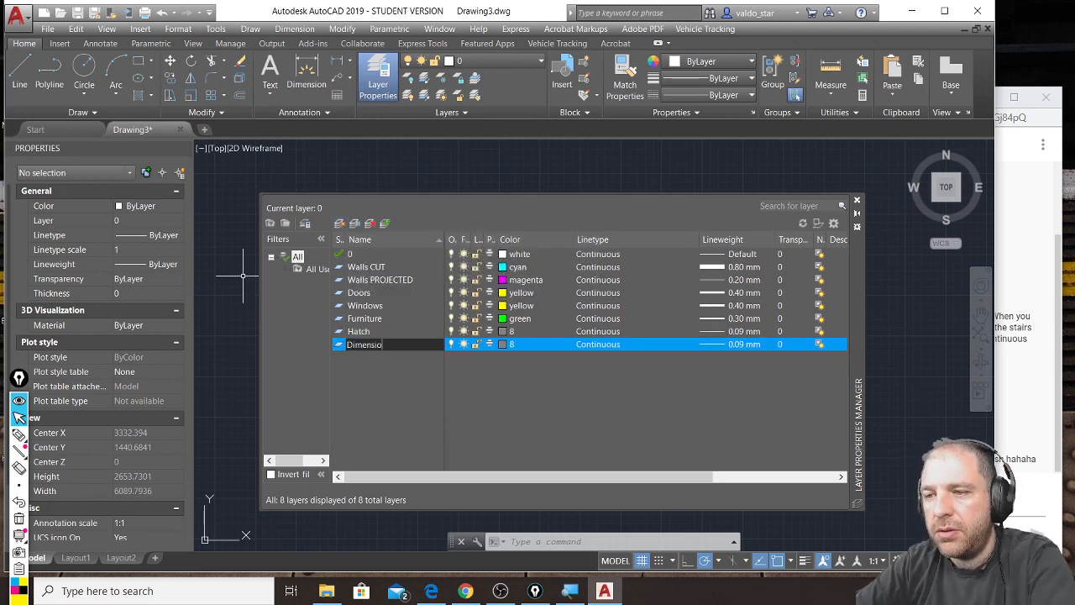
type("ns")
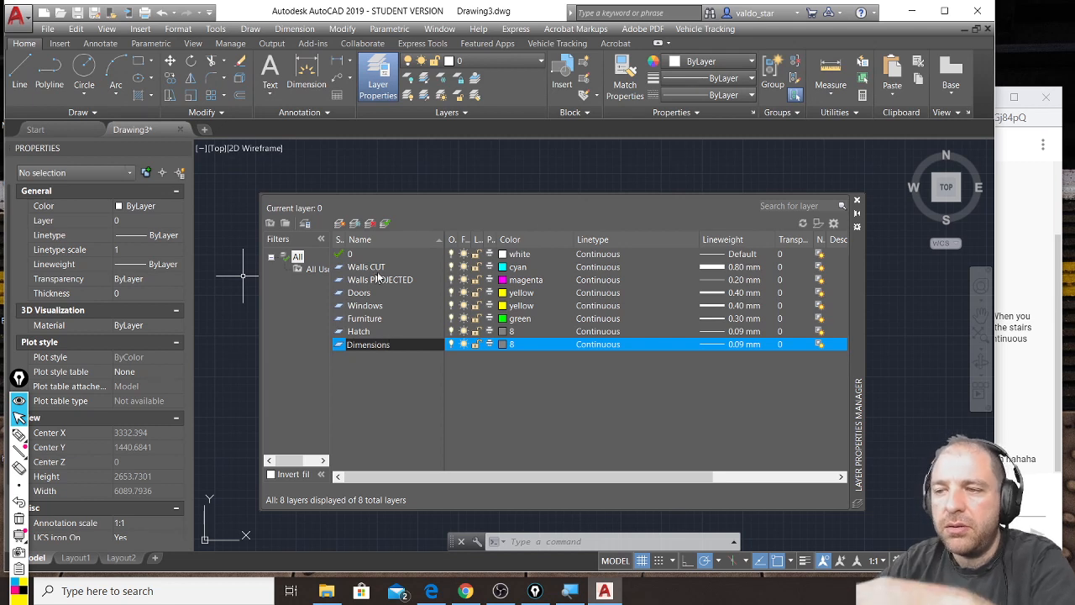
Set the Dimensions layer's color to red and its lineweight to 0.13 mm
left_click(503, 346)
left_click(504, 344)
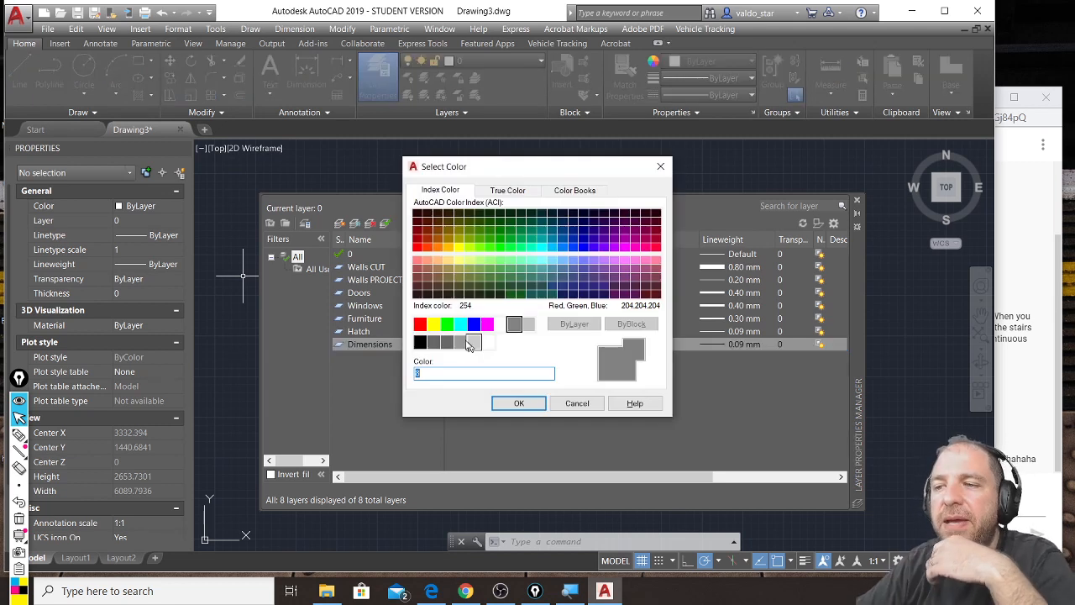
left_click(422, 325)
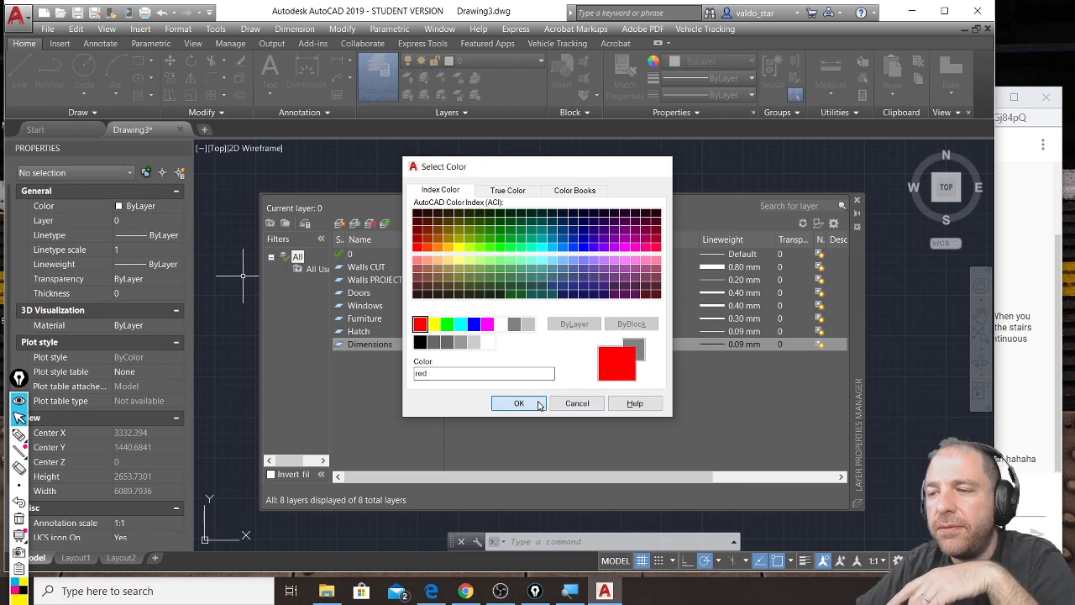
left_click(518, 403)
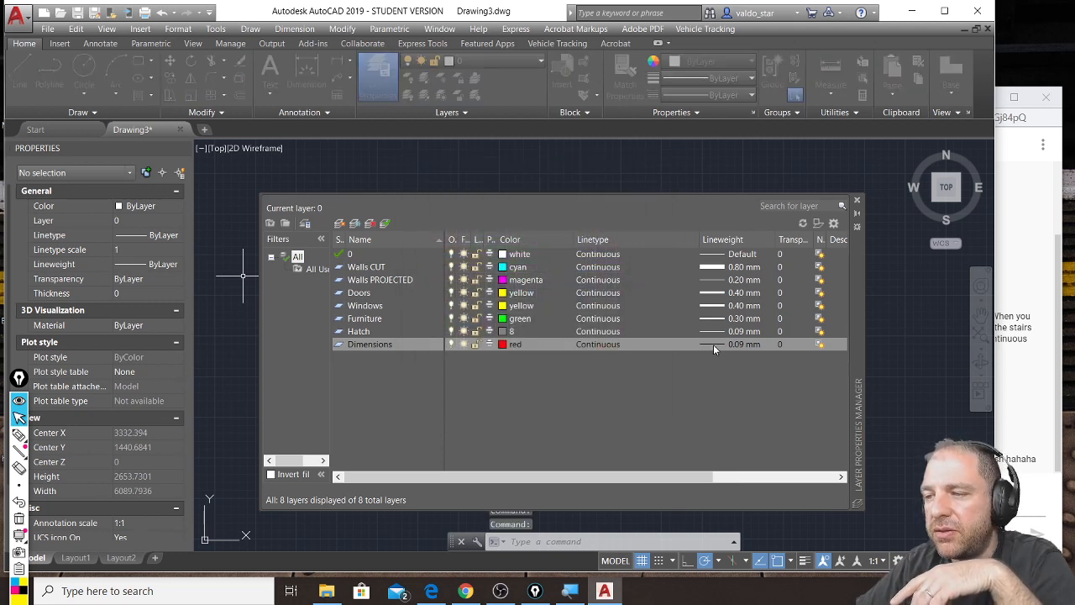
left_click(713, 345)
left_click(500, 270)
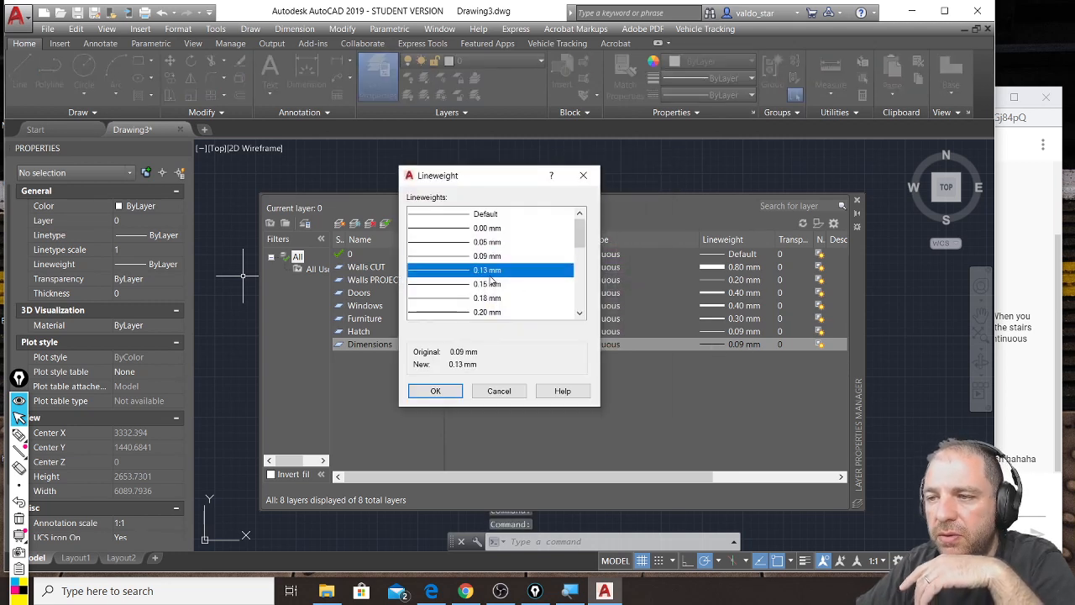
left_click(445, 391)
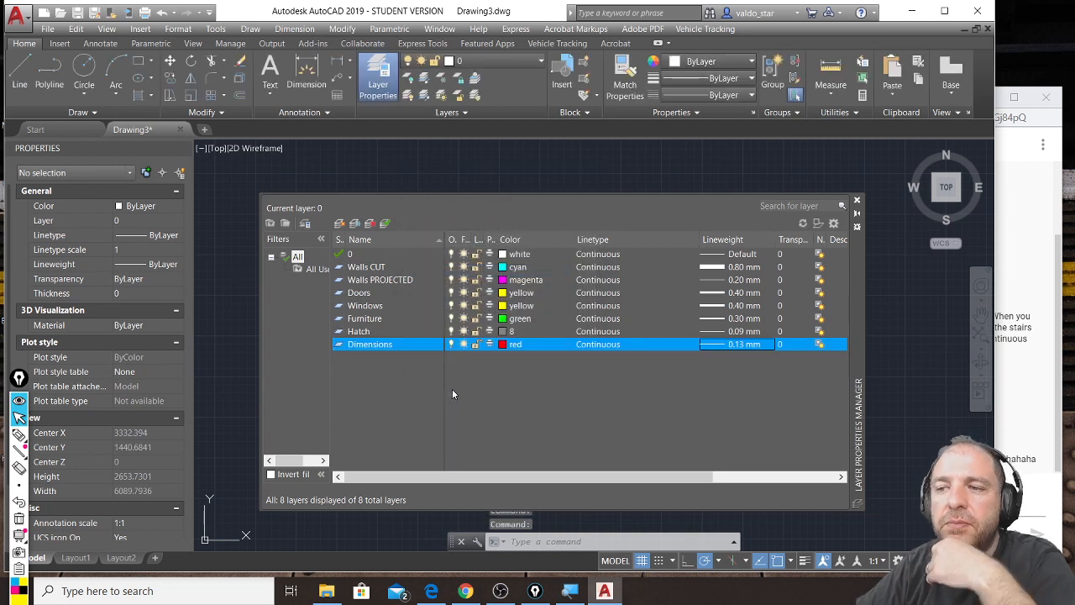
Create another layer below Dimensions and name it Stairs VISIBLE
left_click(340, 224)
type("Staris")
key("BackSpace")
key("BackSpace")
key("BackSpace")
key("BackSpace")
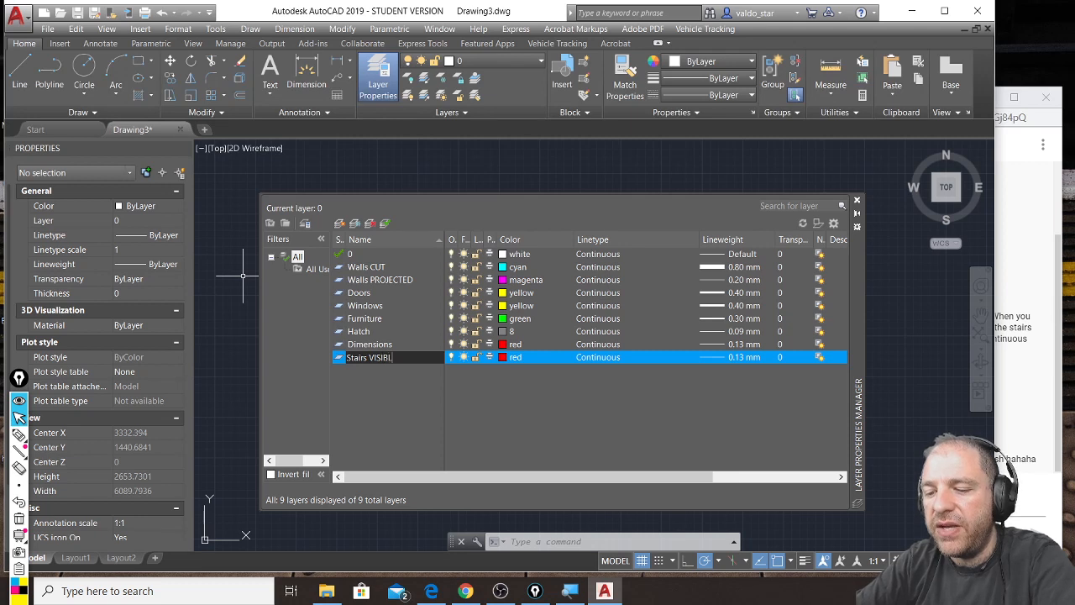
Set the Stairs VISIBLE layer's color to index 151 and its lineweight to 0.20 mm
left_click(504, 359)
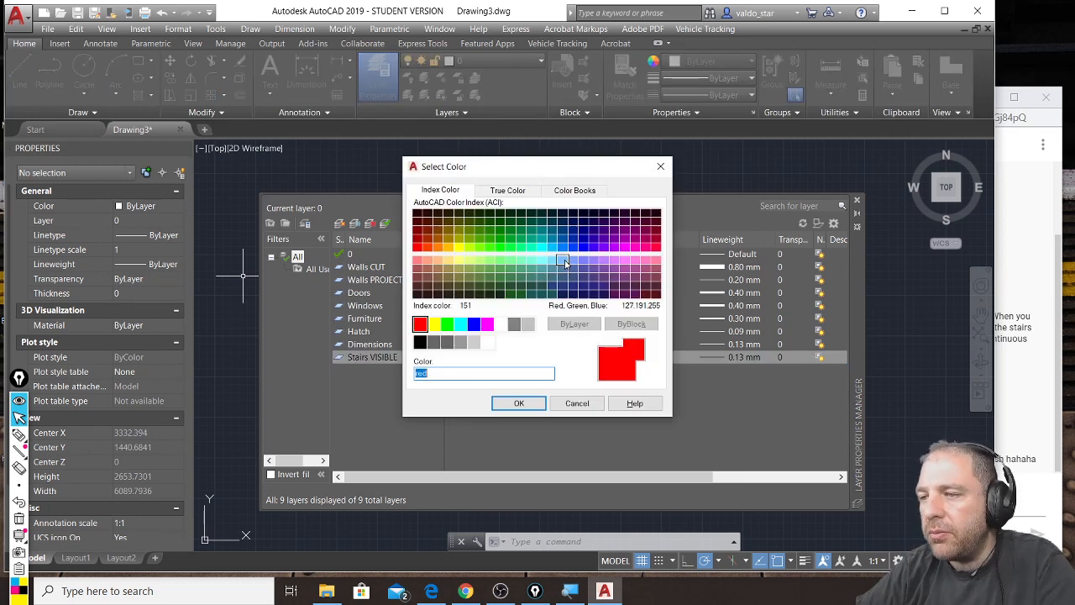
left_click(566, 264)
left_click(531, 405)
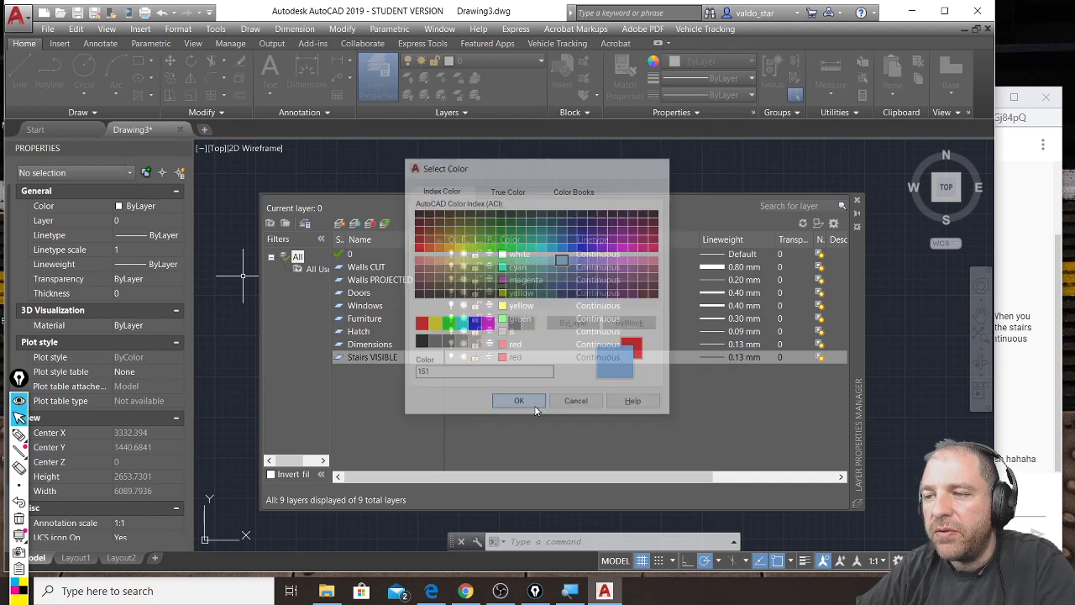
left_click(718, 356)
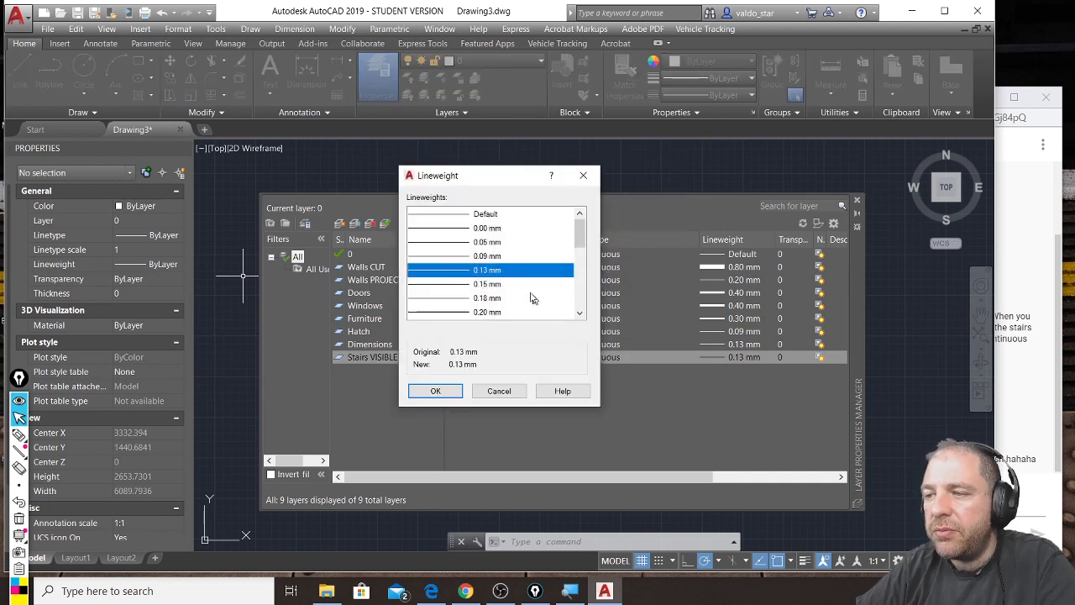
scroll(496, 294, "down", 1)
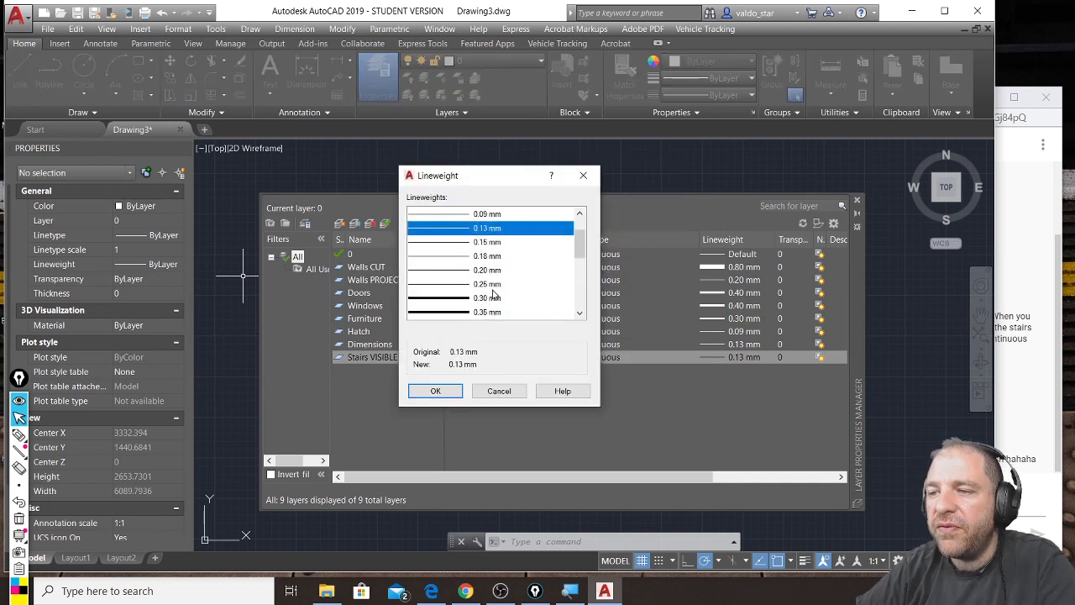
left_click(453, 270)
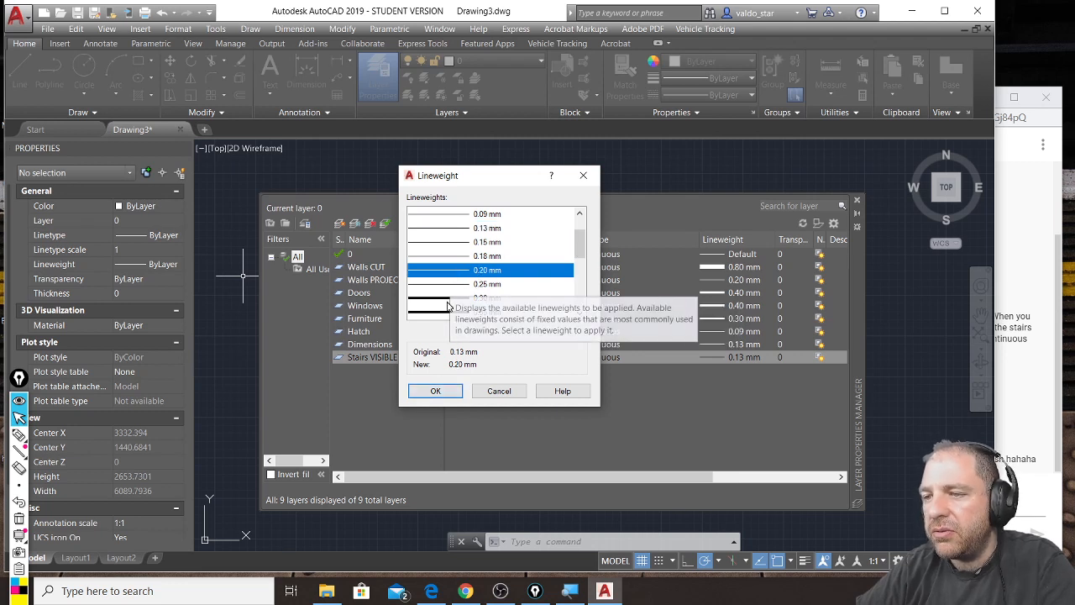
left_click(435, 390)
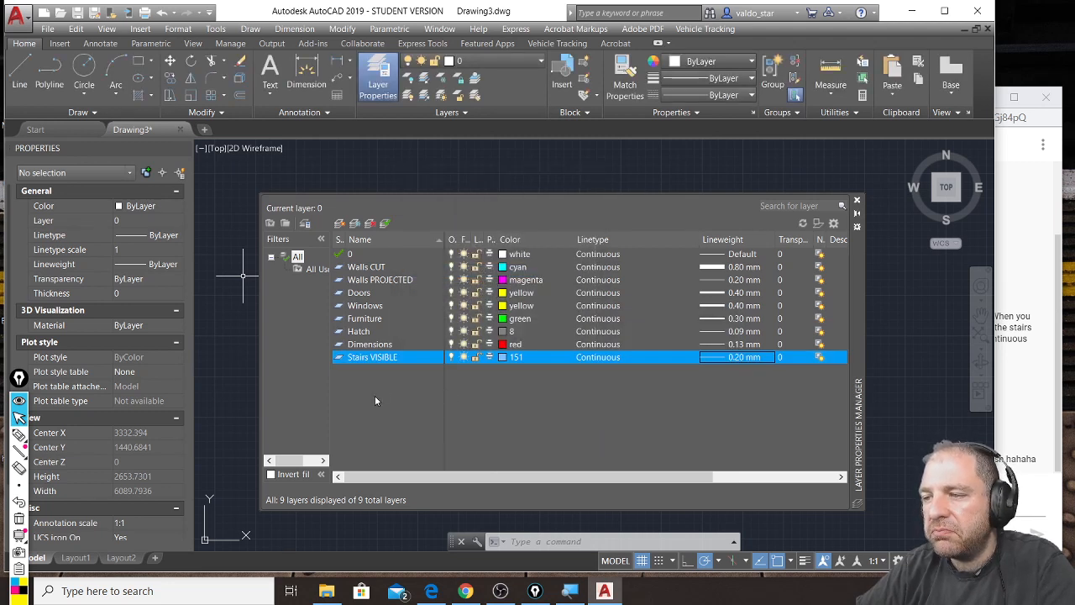
Create a layer named Stairs DASHED below Stairs VISIBLE, then load the ACAD_ISO02W100 linetype and assign it to the layer
left_click(338, 224)
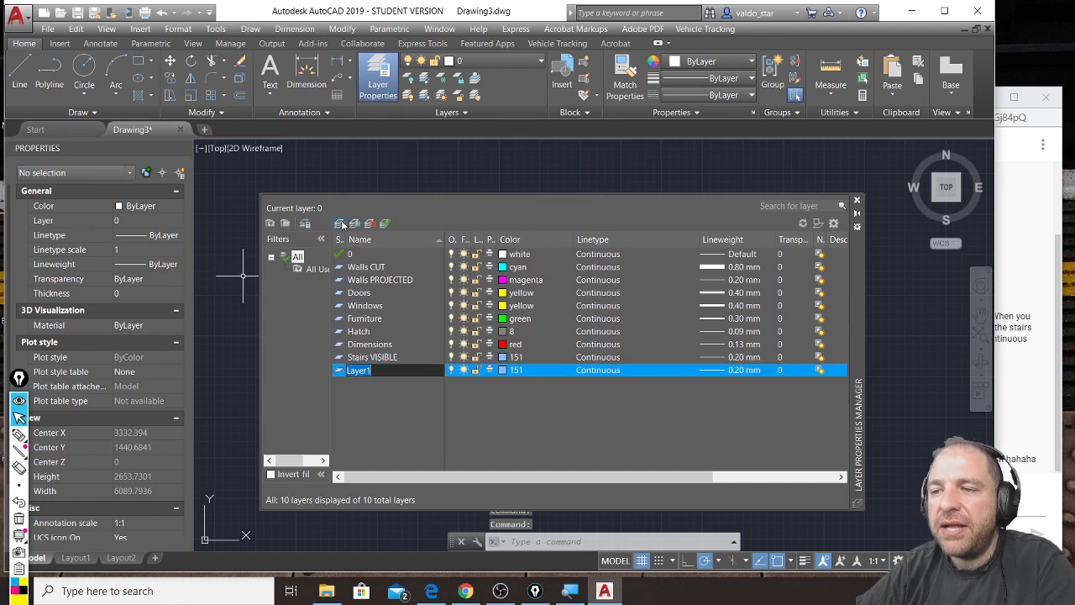
type("Stairs DASHED")
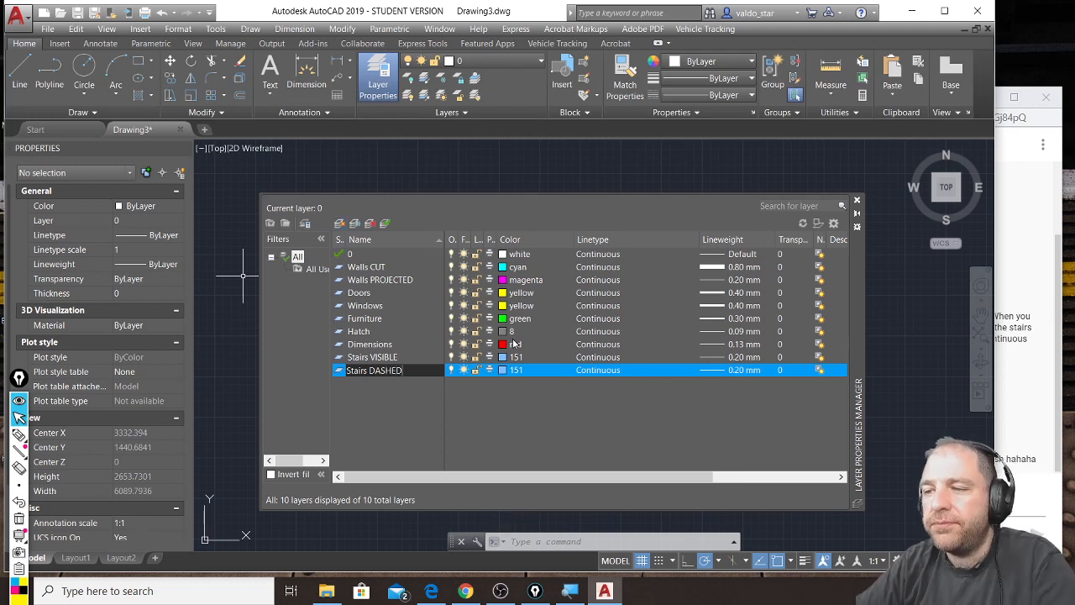
left_click(615, 371)
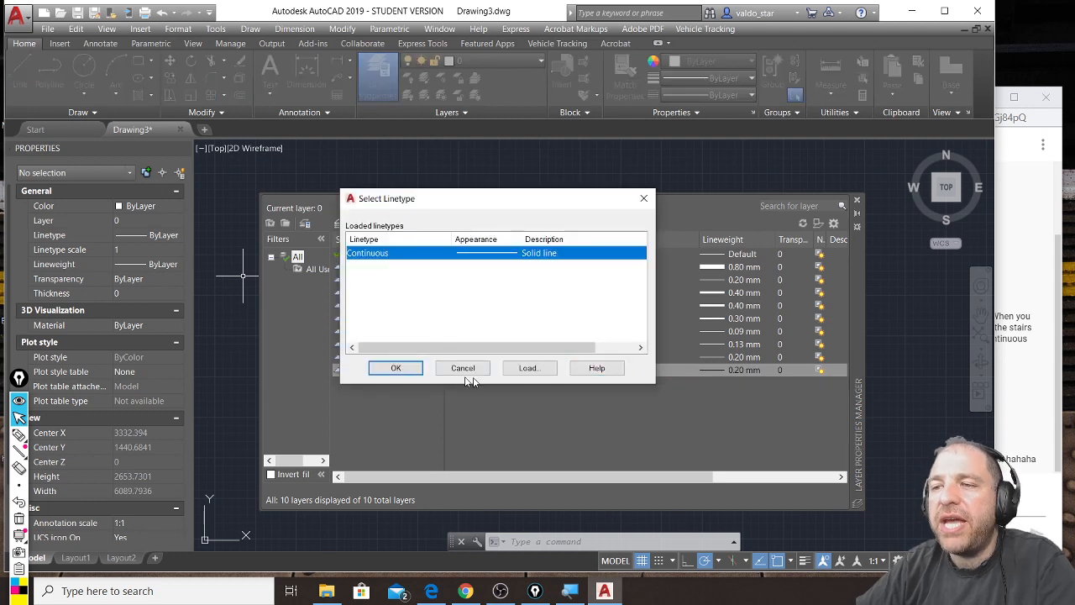
left_click(529, 369)
double_click(393, 265)
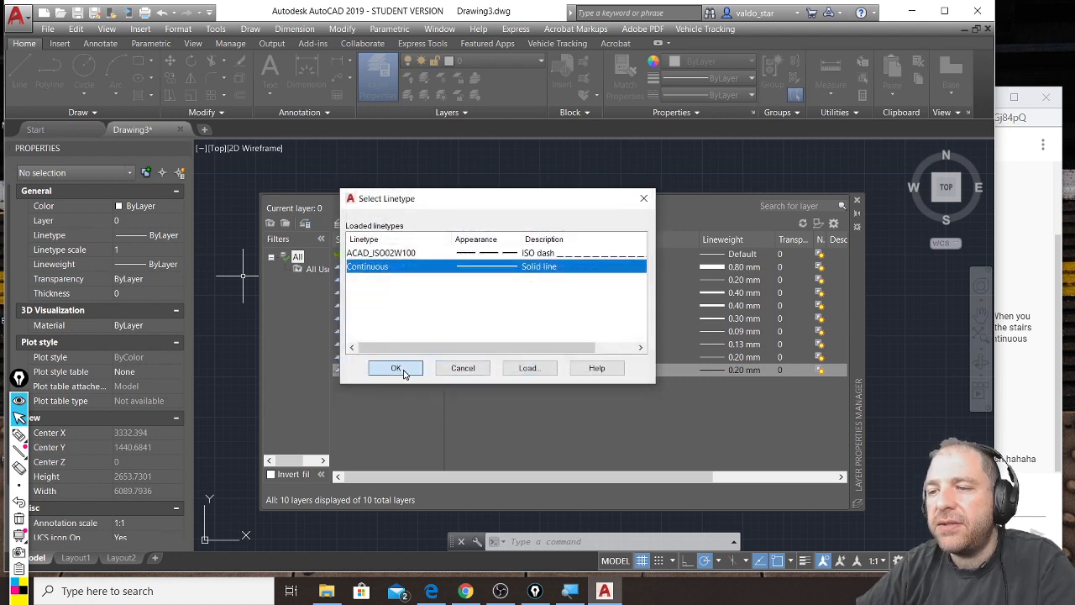
left_click(479, 254)
left_click(396, 367)
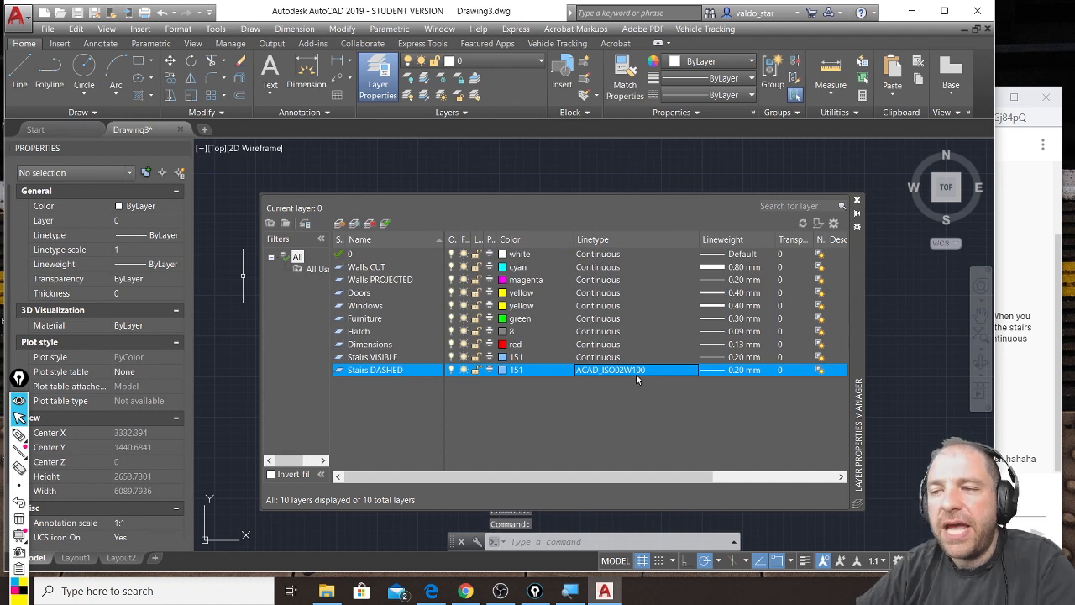
Create another layer below Stairs DASHED, name it Section lines and set its color to orange index 30
left_click(339, 223)
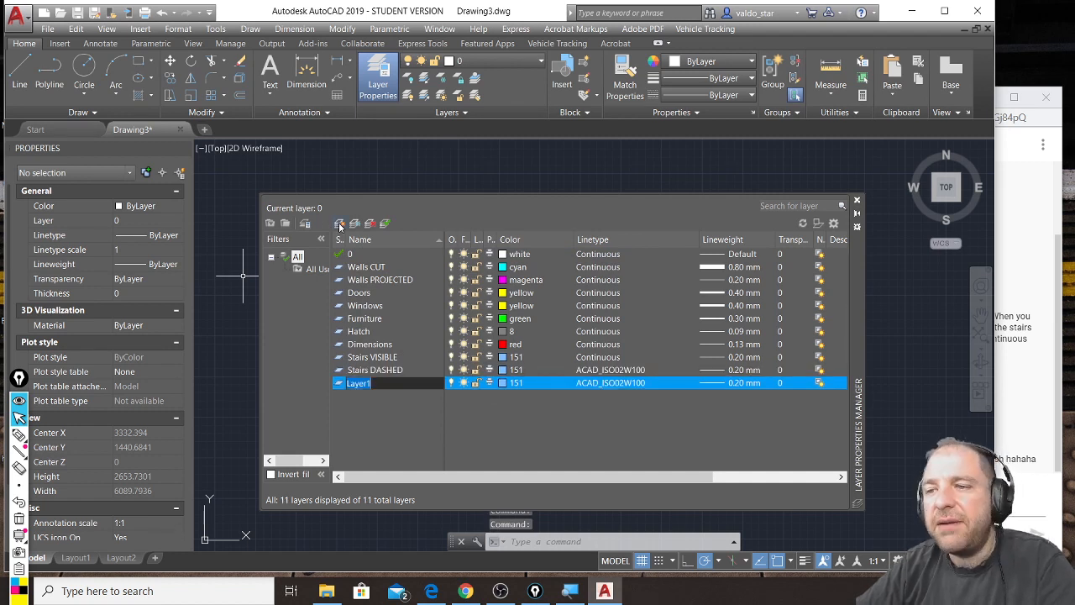
type("Section lines")
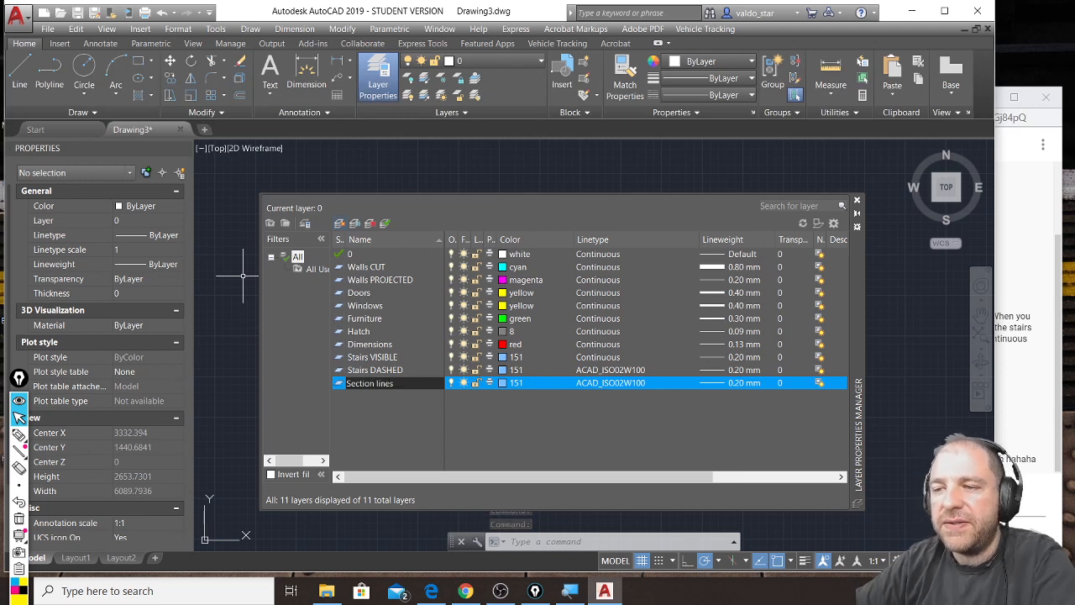
left_click(502, 383)
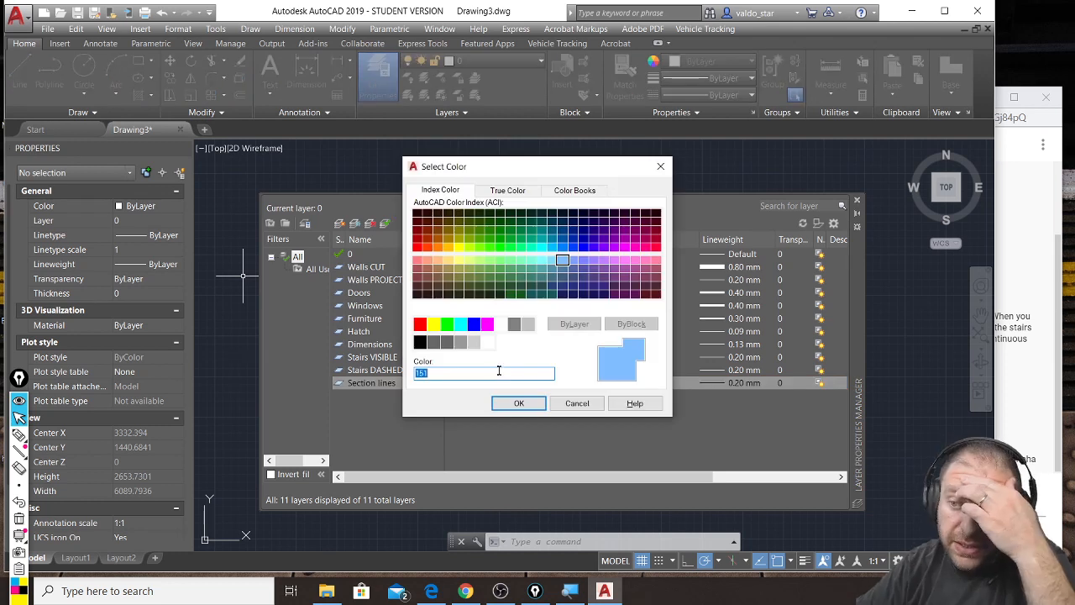
left_click(438, 246)
left_click(519, 404)
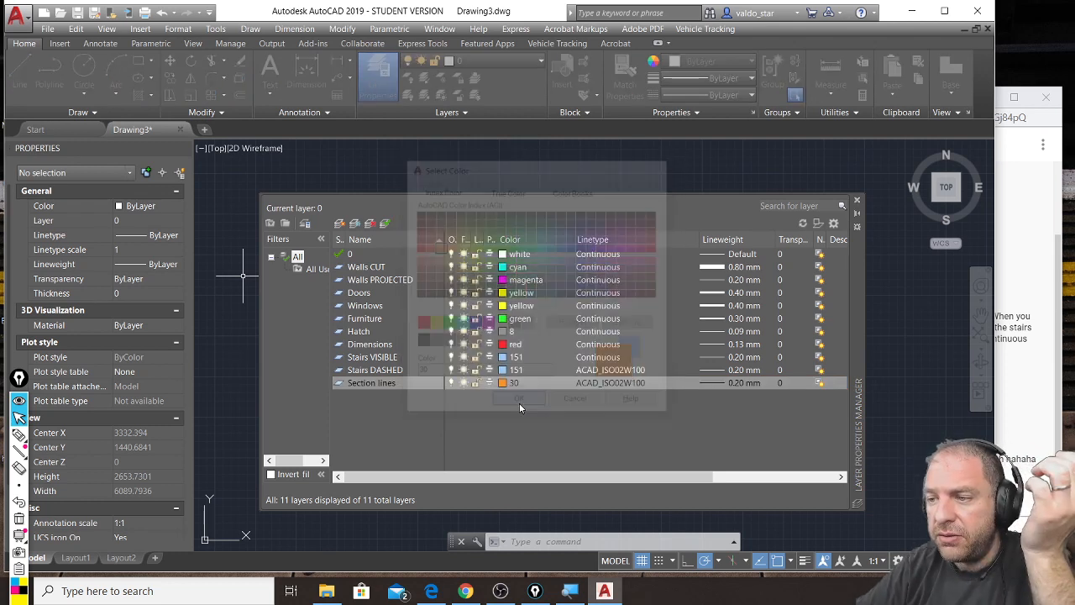
Load the ACAD_ISO04W100 long-dash dot linetype and assign it to the Section lines layer
left_click(613, 383)
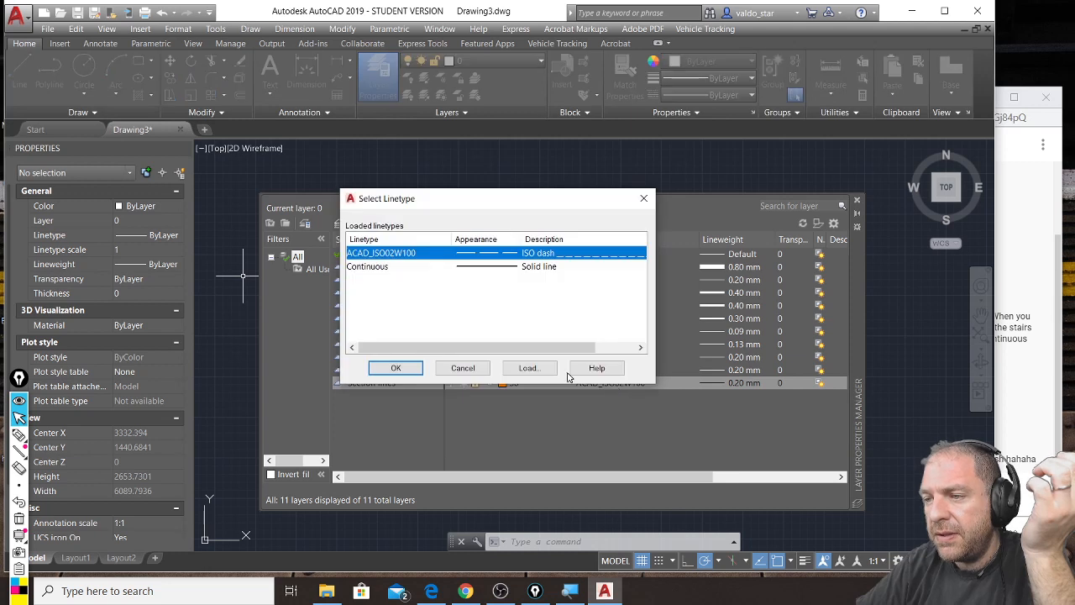
left_click(547, 367)
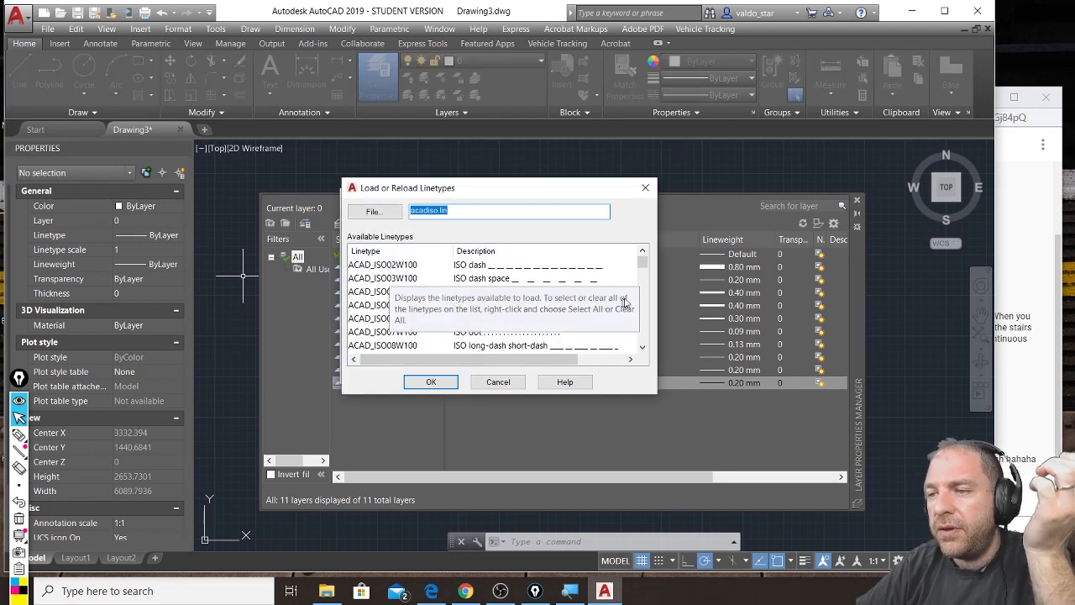
left_click(395, 292)
left_click(445, 382)
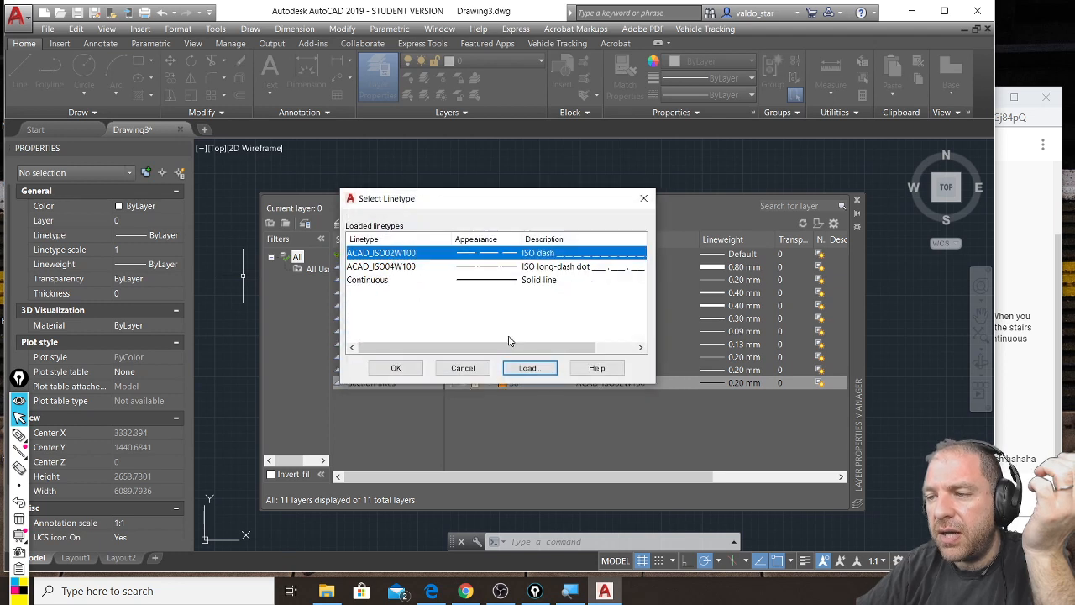
left_click(463, 268)
left_click(409, 370)
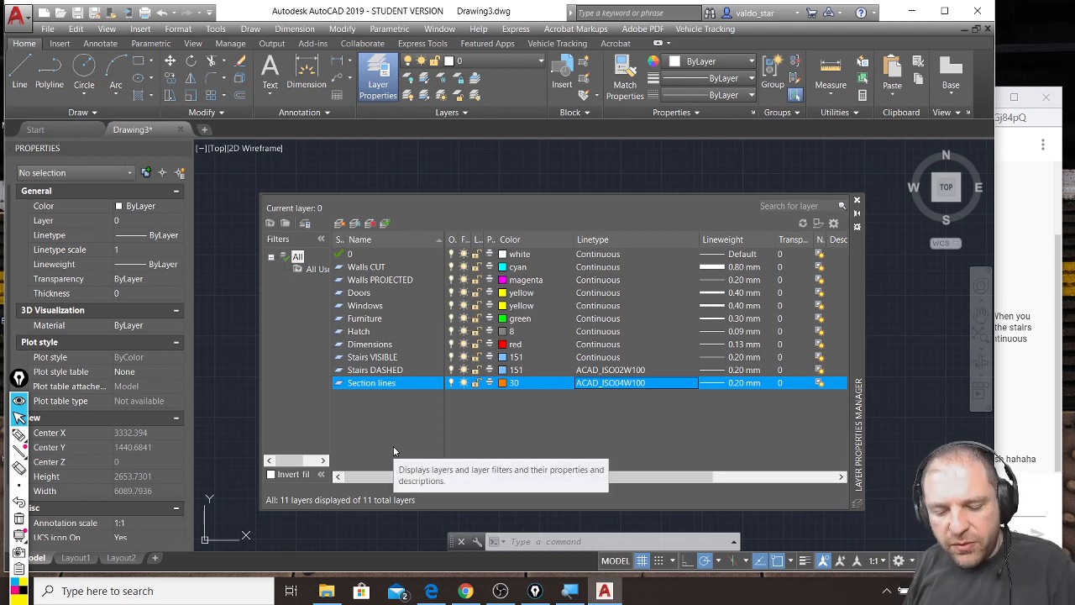
Bracket the two Walls layers and the two Stairs layers with yellow screen-pen strokes on both sides of their names
key("ctrl+shift+4")
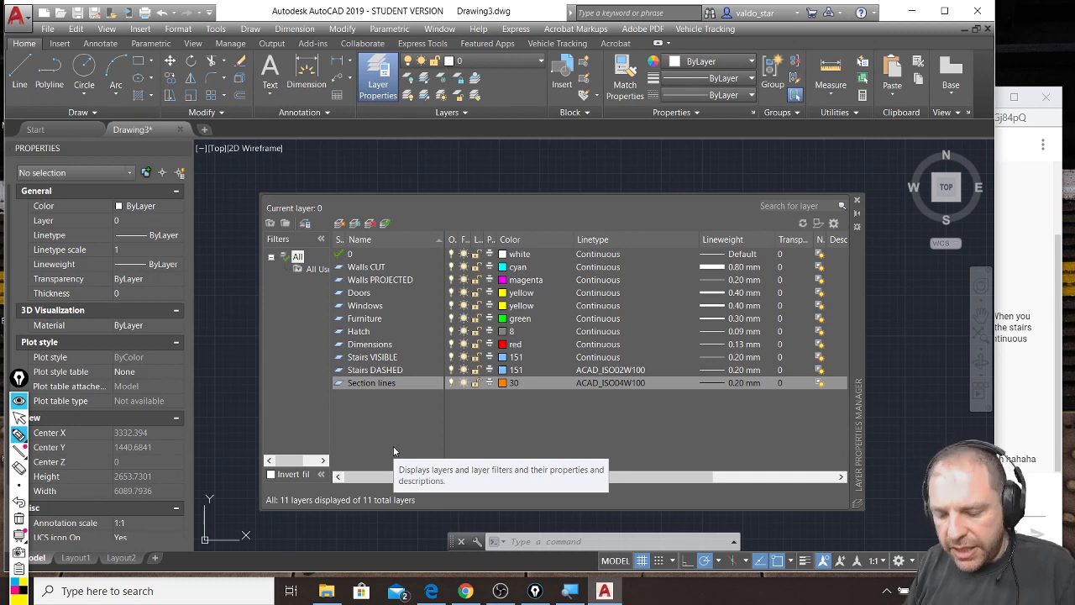
left_click_drag(330, 285, 330, 271)
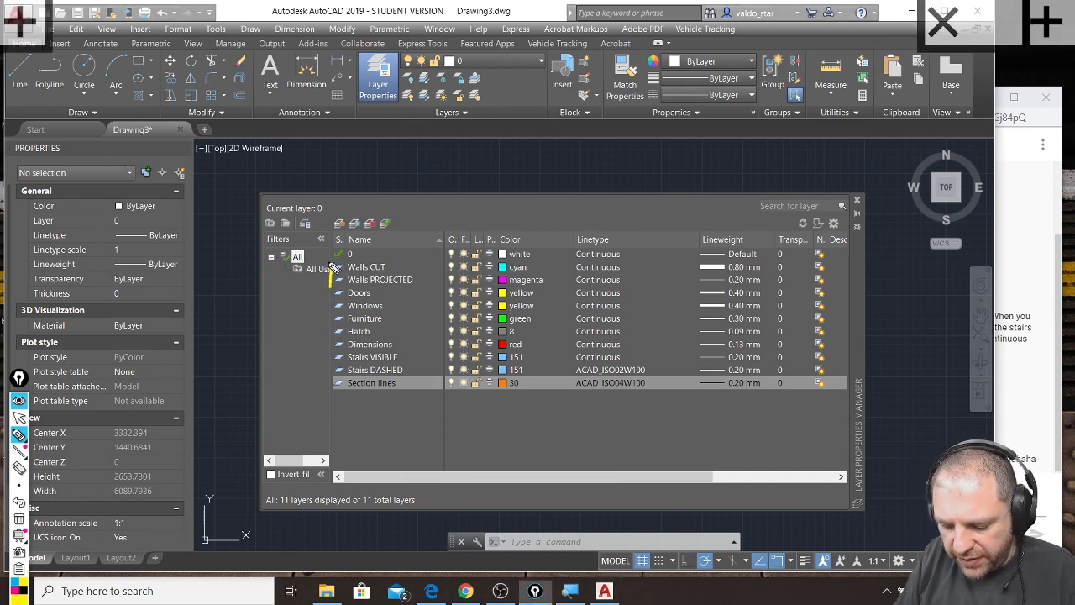
left_click_drag(421, 267, 418, 282)
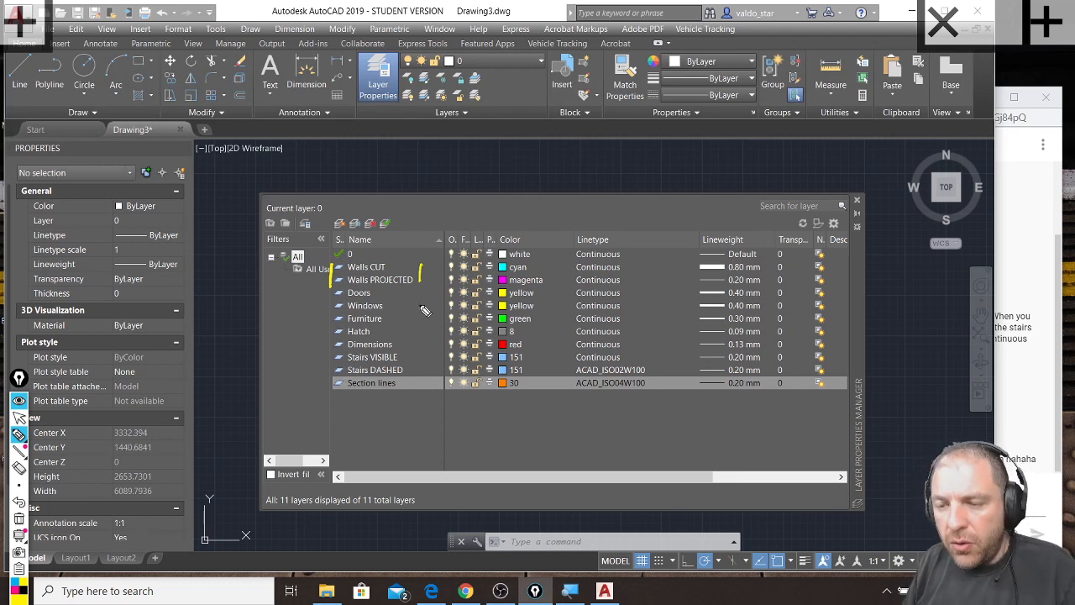
left_click_drag(330, 355, 330, 374)
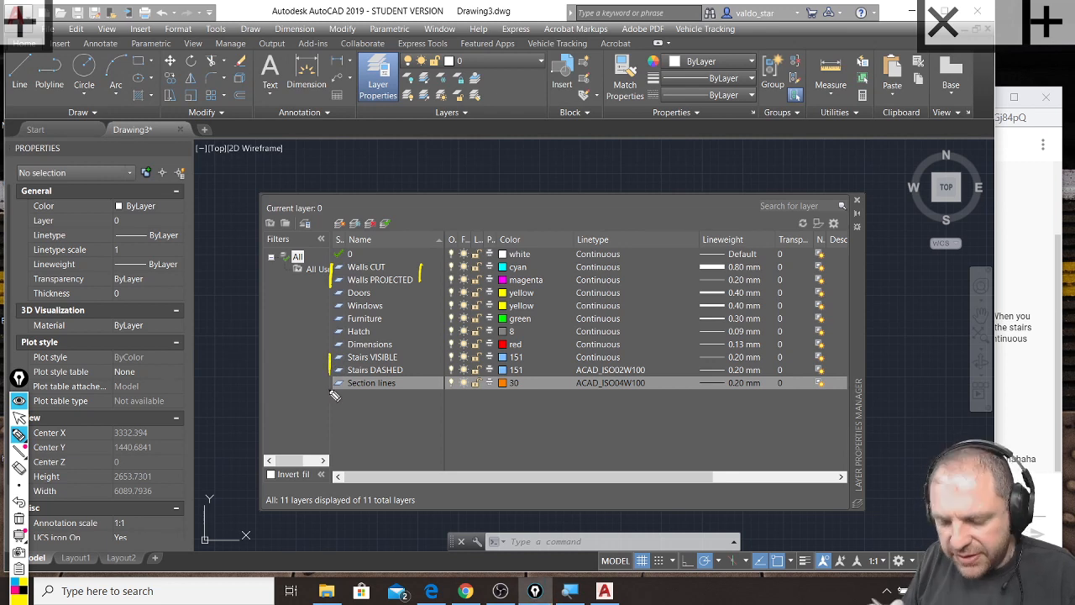
left_click_drag(414, 355, 416, 371)
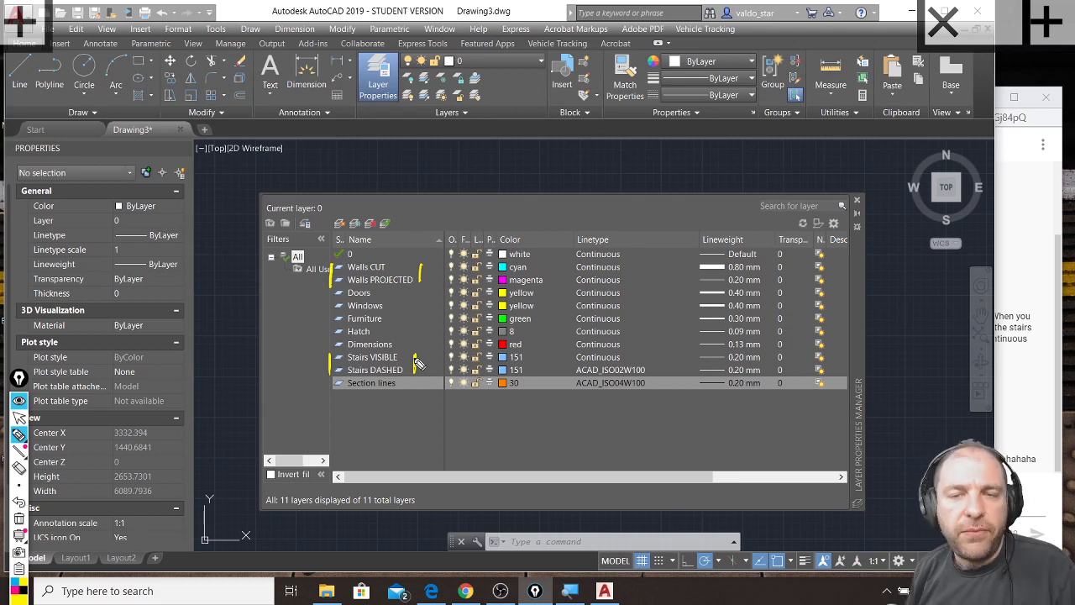
Handwrite "cut walls" below the layer list with the screen pen, then clear all annotations and leave drawing mode
mouse_move(501, 413)
left_mouse_down()
mouse_move(491, 435)
mouse_move(530, 426)
left_mouse_up()
mouse_move(548, 385)
left_mouse_down()
mouse_move(544, 437)
mouse_move(660, 410)
mouse_move(705, 424)
mouse_move(692, 431)
left_mouse_up()
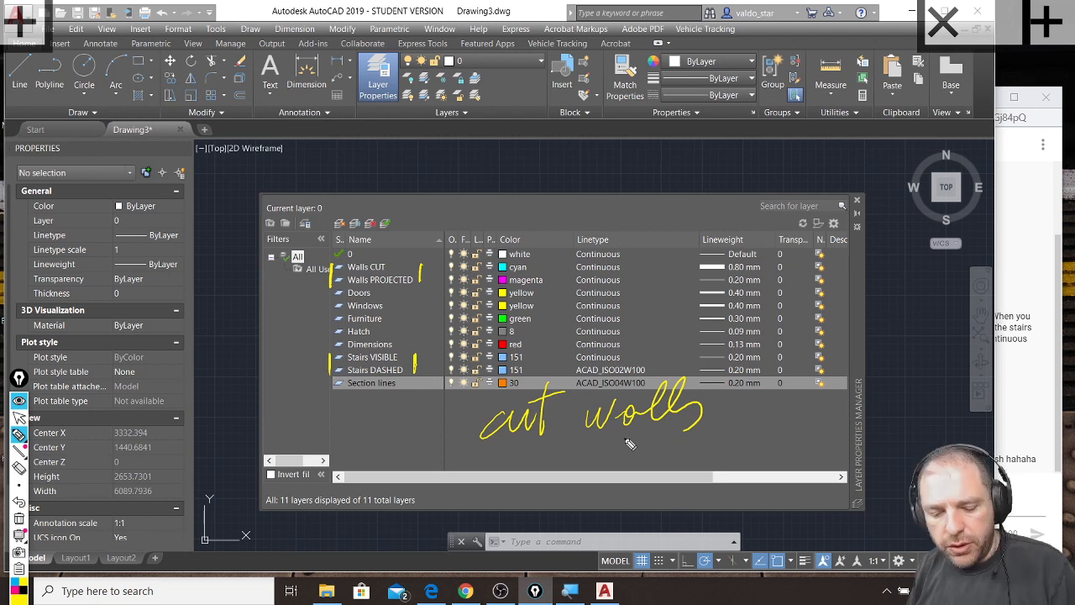
key("ctrl+shift+7")
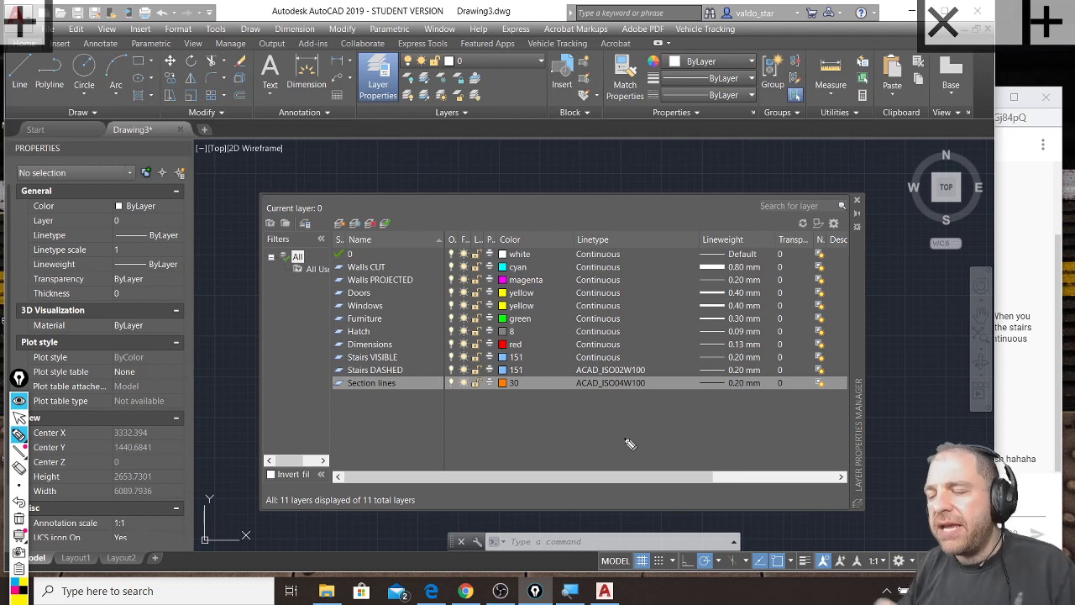
key("ctrl+shift+2")
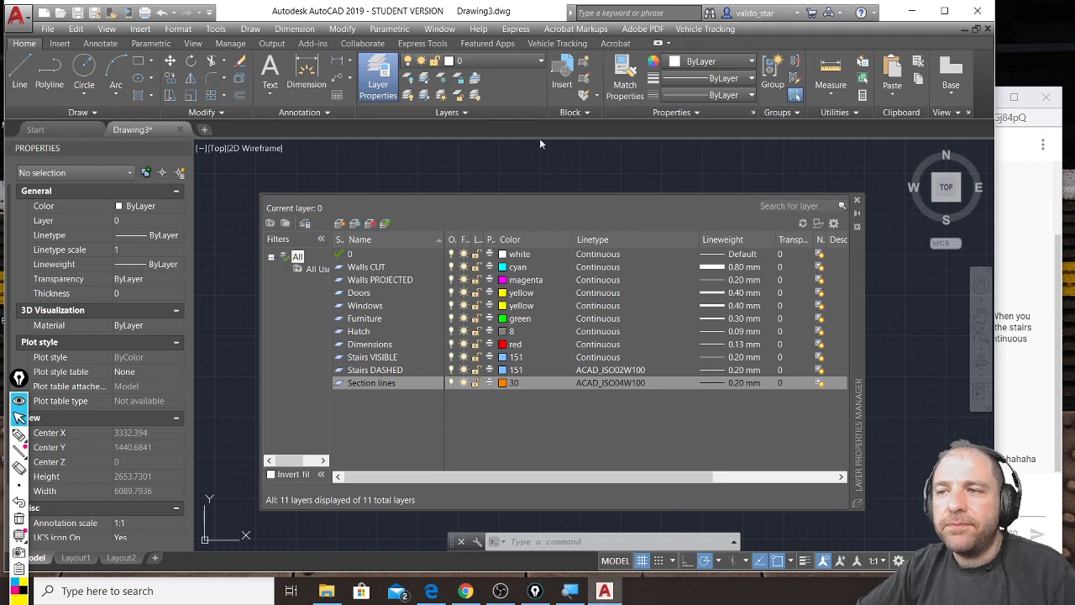
Examine the order of the layers in the current-layer selector without changing the current layer
left_click(536, 62)
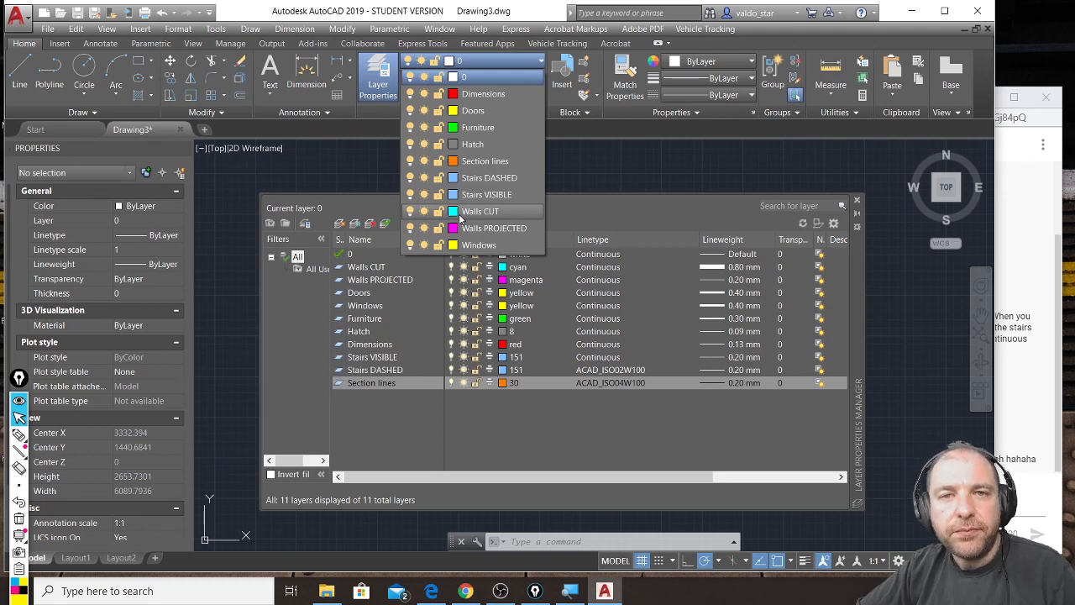
left_click(408, 13)
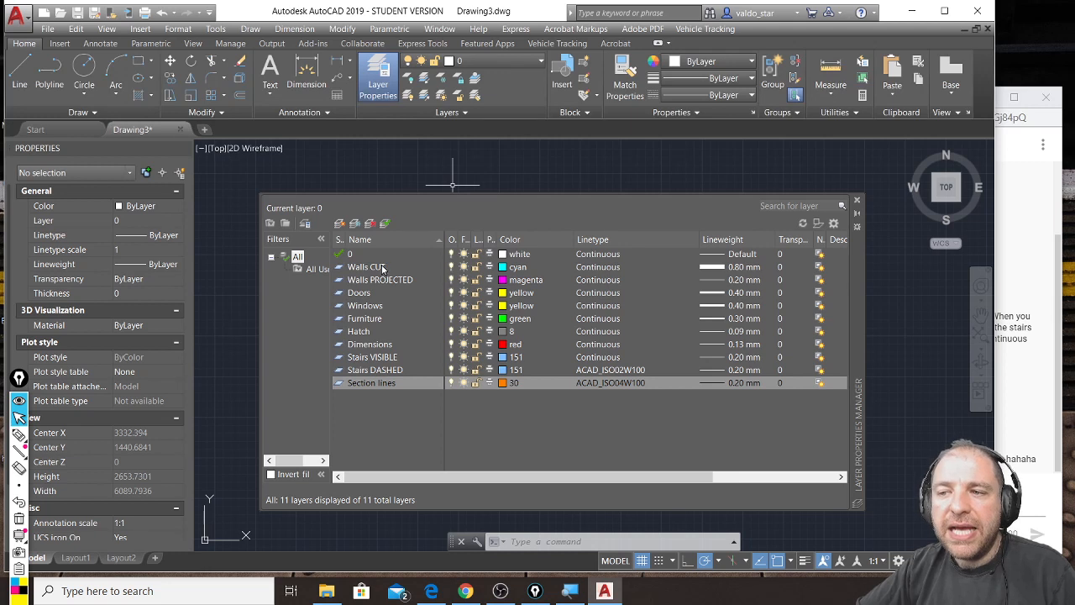
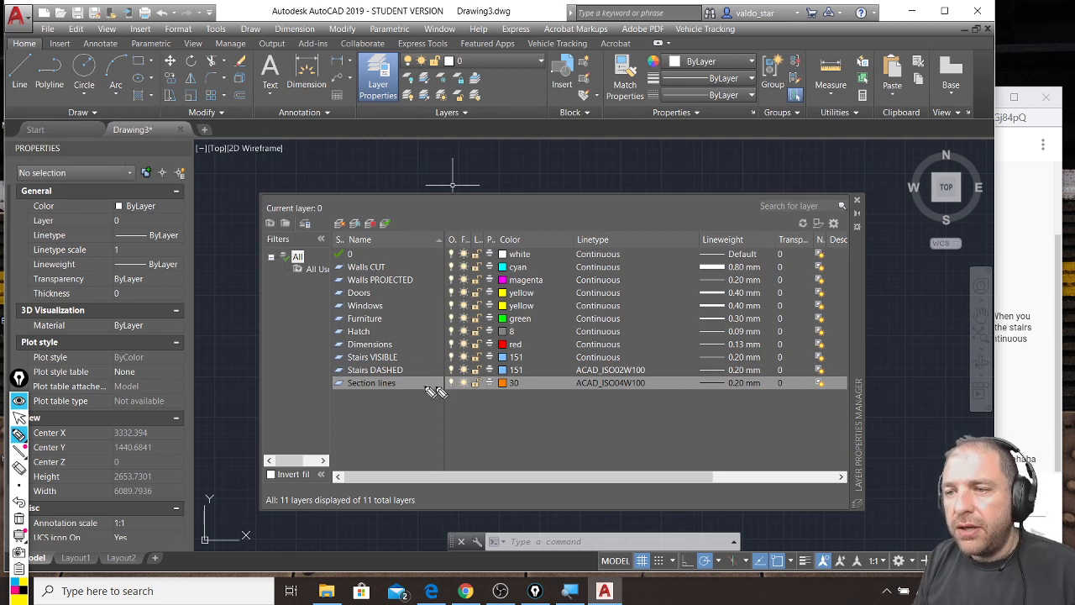
Handwrite and underline the number prefixes 00, 01 and 02 beside the layer names with the screen pen, then clear the annotations
mouse_move(294, 292)
left_mouse_down()
mouse_move(312, 303)
mouse_move(302, 289)
mouse_move(364, 302)
mouse_move(423, 295)
left_mouse_up()
mouse_move(290, 326)
left_mouse_down()
mouse_move(265, 336)
mouse_move(369, 329)
left_mouse_up()
left_click_drag(405, 324, 457, 327)
mouse_move(287, 377)
left_mouse_down()
mouse_move(287, 388)
mouse_move(282, 377)
left_mouse_up()
left_click_drag(306, 372, 323, 389)
left_click_drag(418, 371, 433, 370)
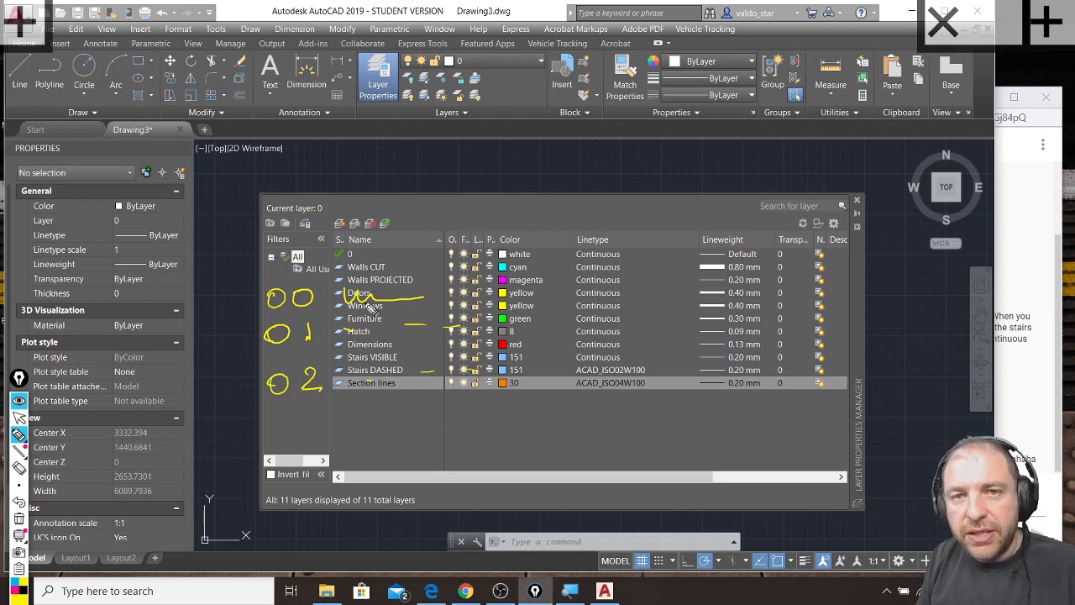
left_click_drag(268, 344, 310, 343)
left_click_drag(271, 393, 319, 397)
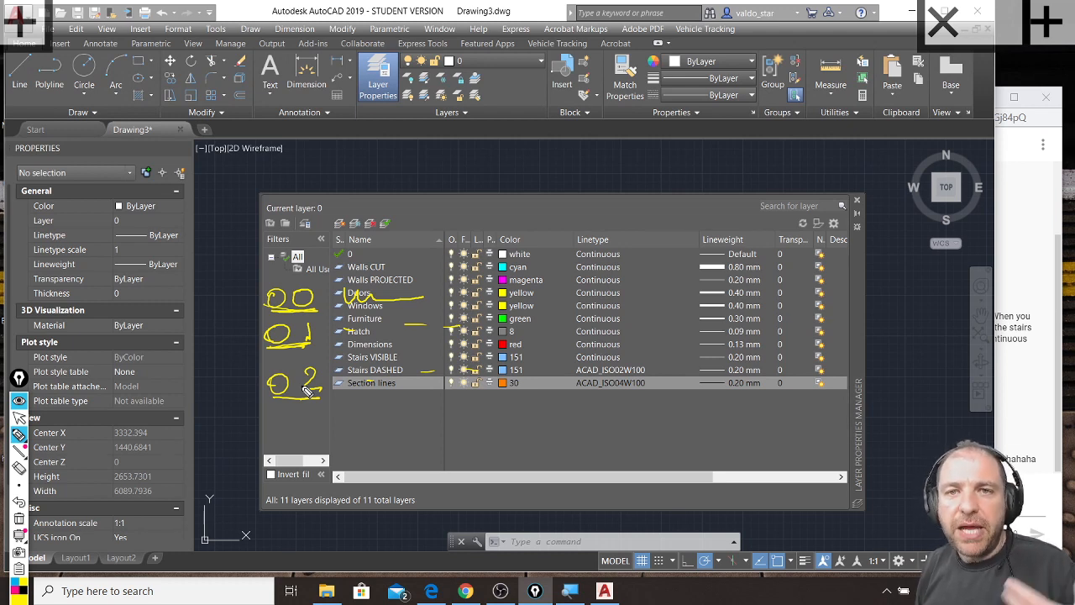
key("ctrl+shift+7")
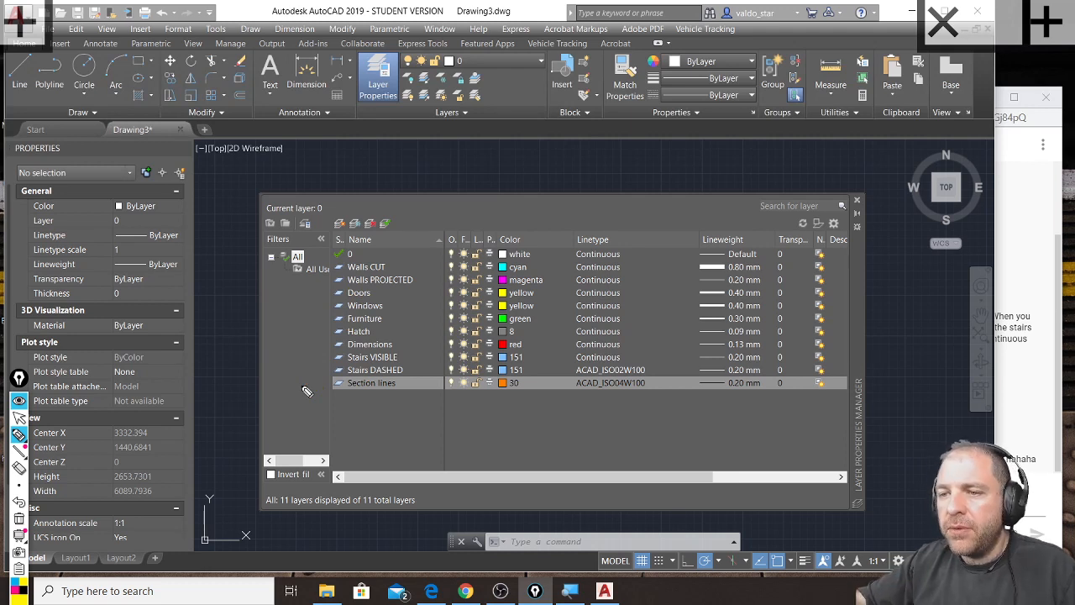
key("ctrl+shift+1")
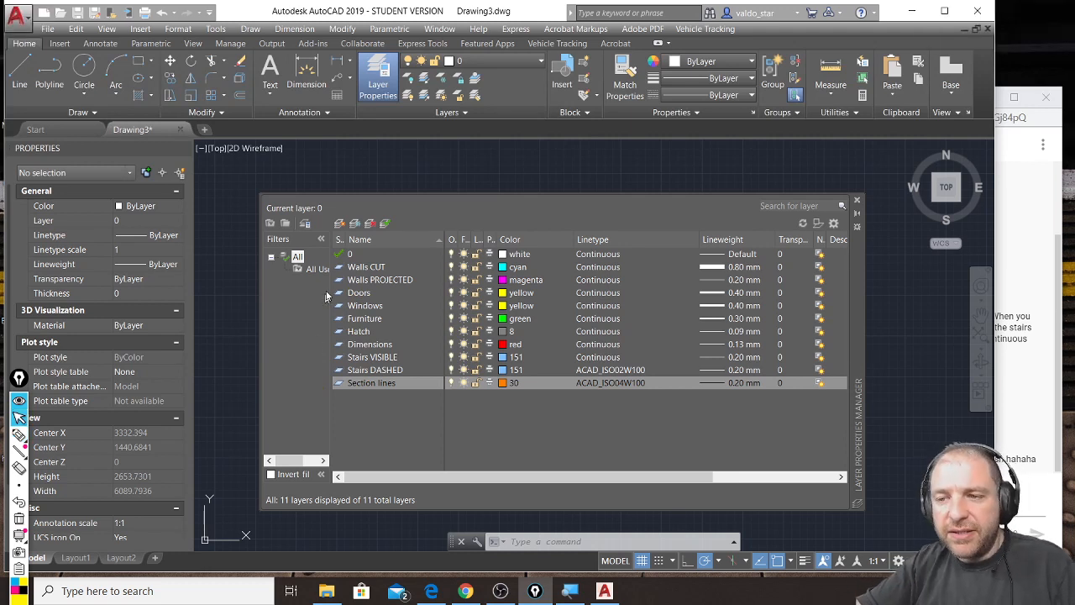
Sort the layer list alphabetically by name in ascending order
left_click(377, 241)
left_click(380, 240)
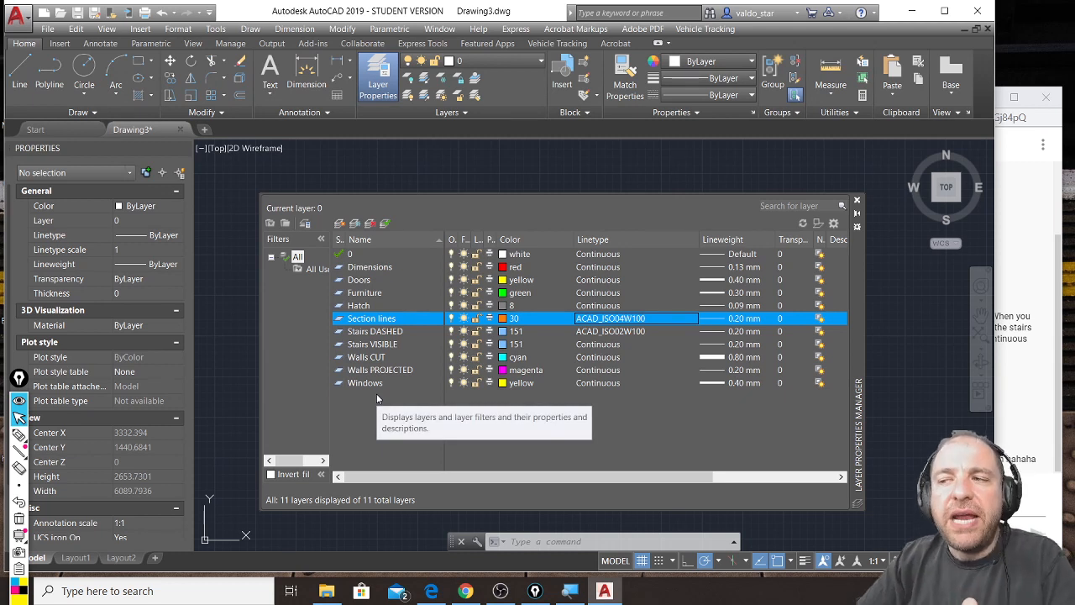
Close the layer manager and modify the ISO-25 dimension style to suppress extension lines 1 and 2
left_click(857, 202)
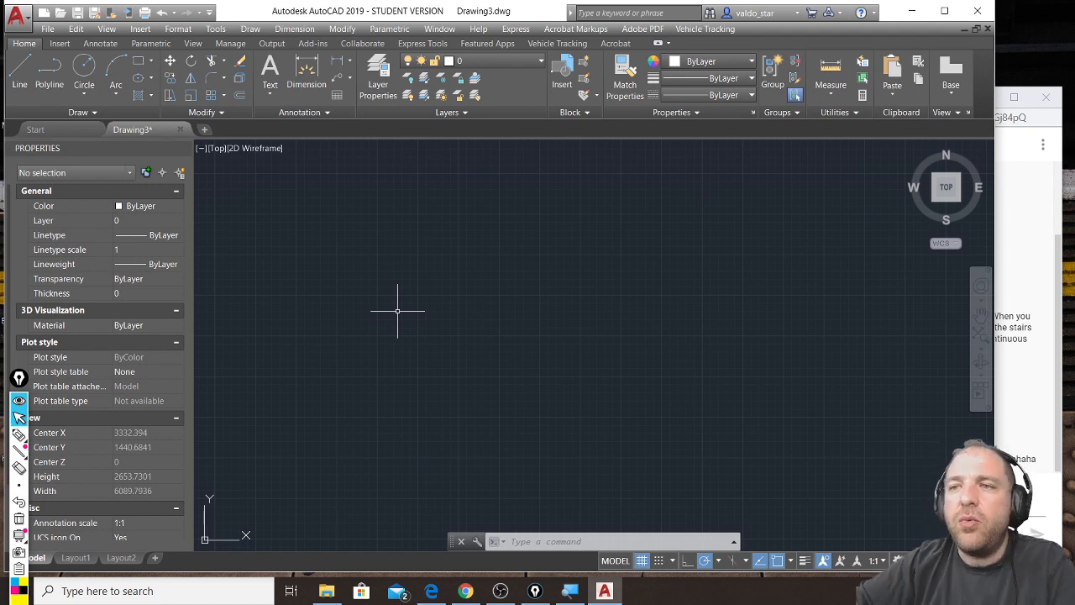
type("D")
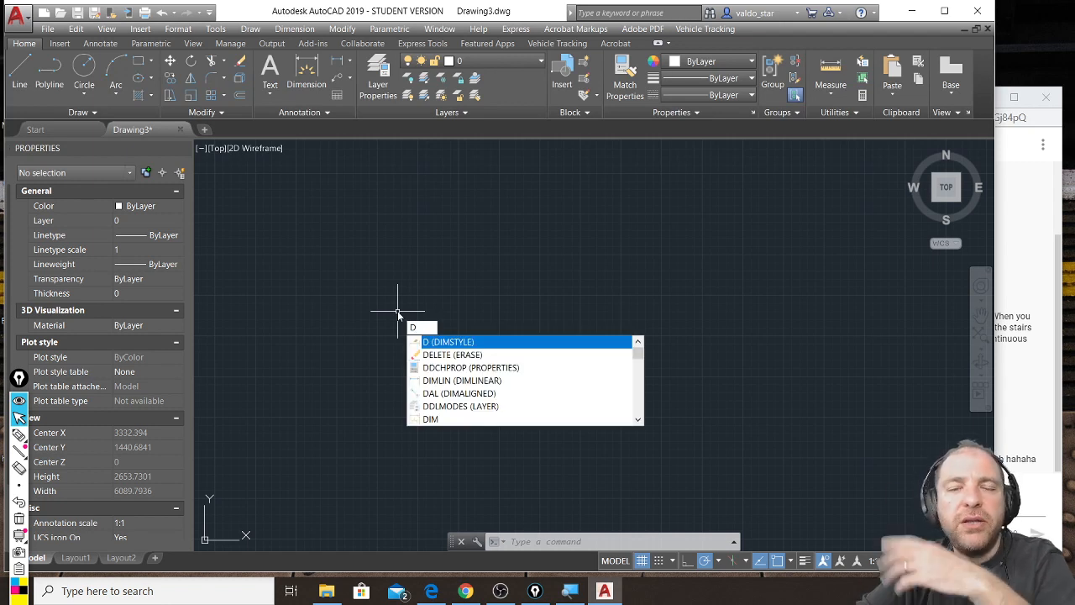
left_click(489, 346)
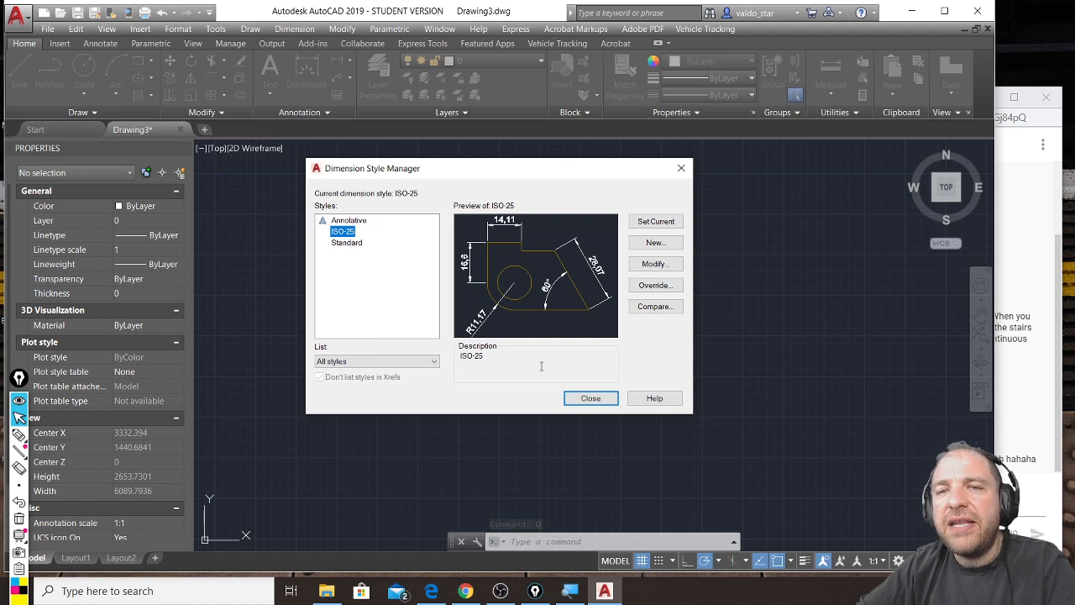
left_click(671, 267)
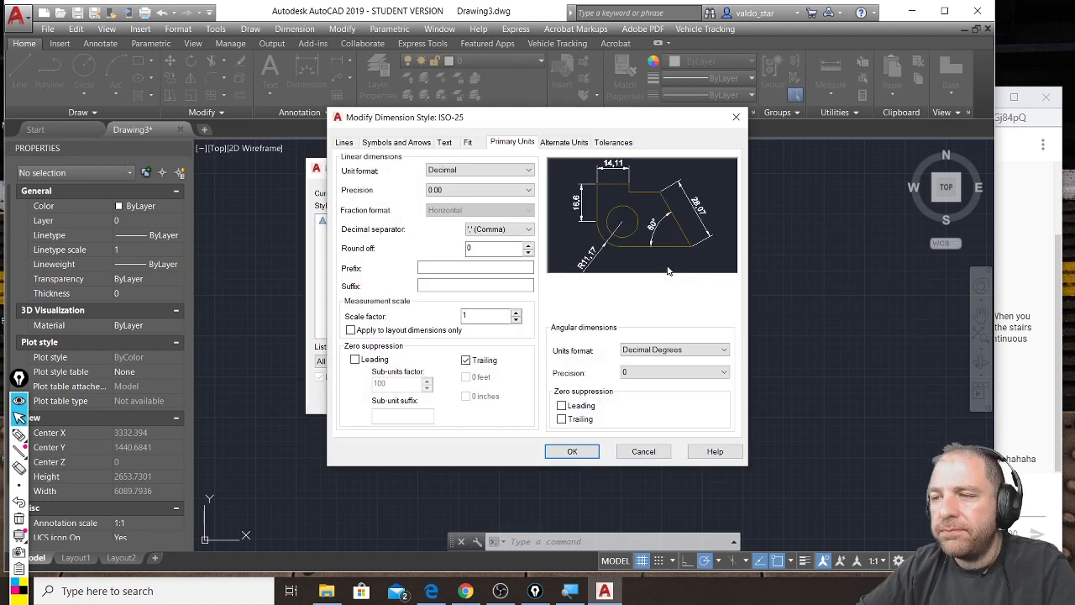
left_click(348, 143)
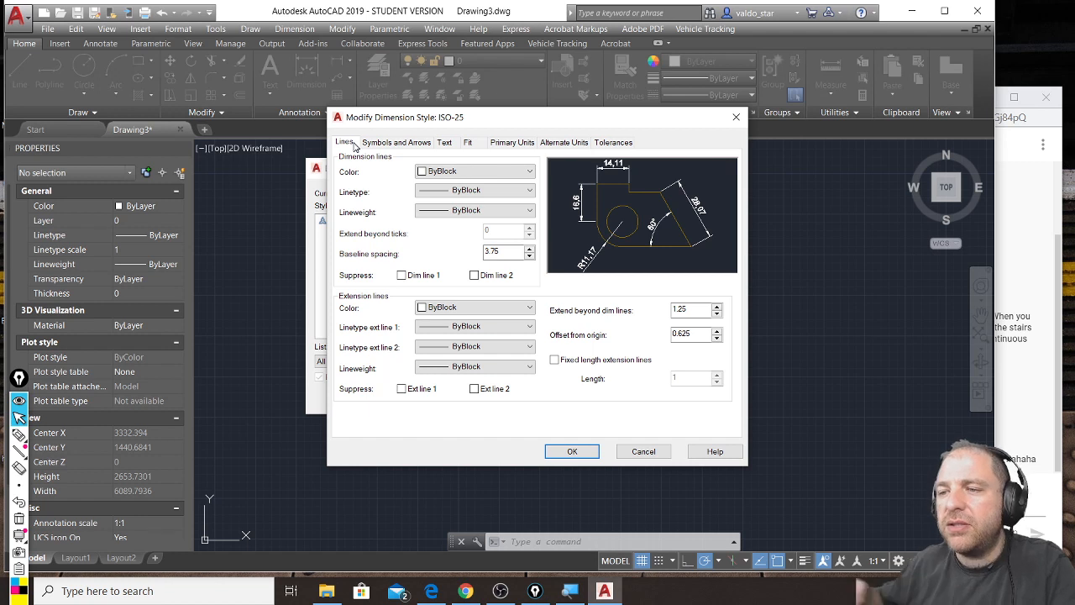
left_click(402, 389)
left_click(474, 389)
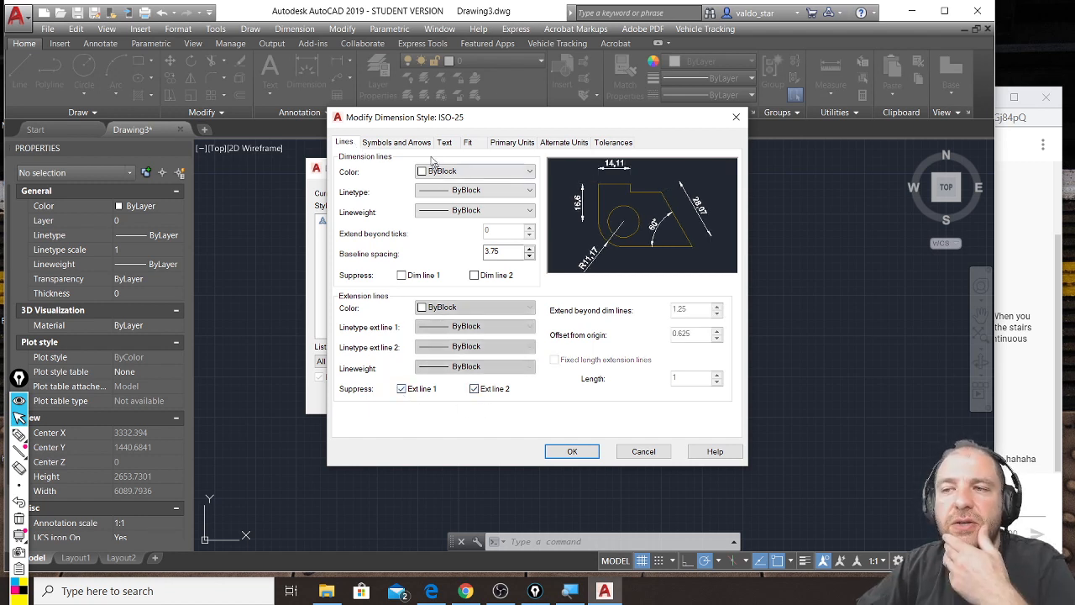
Set the dimension style's first and second arrowheads to Architectural tick with an arrow size of 50
left_click(407, 143)
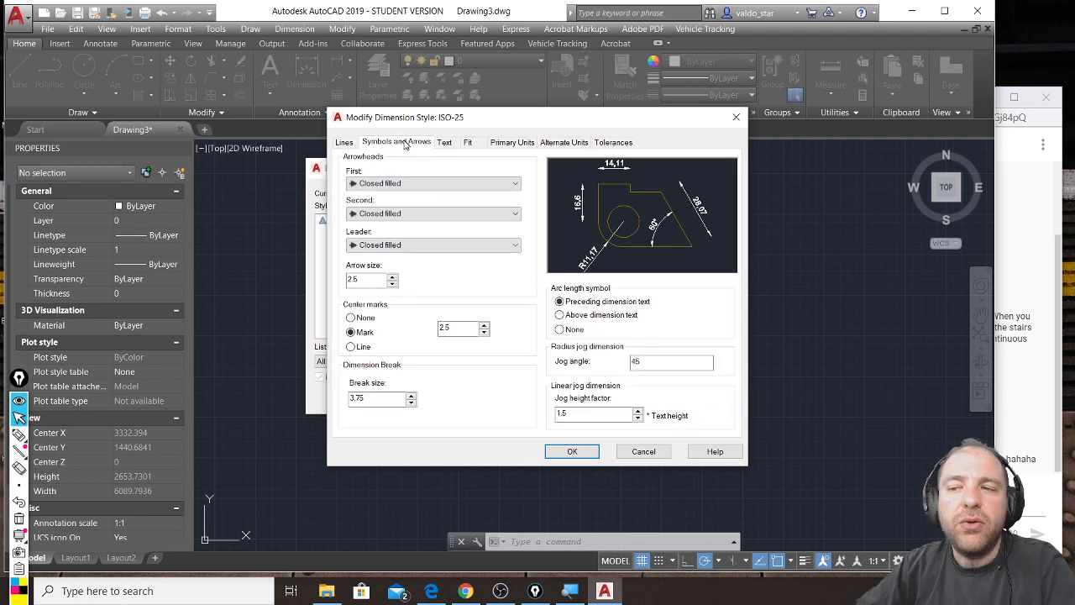
left_click(417, 184)
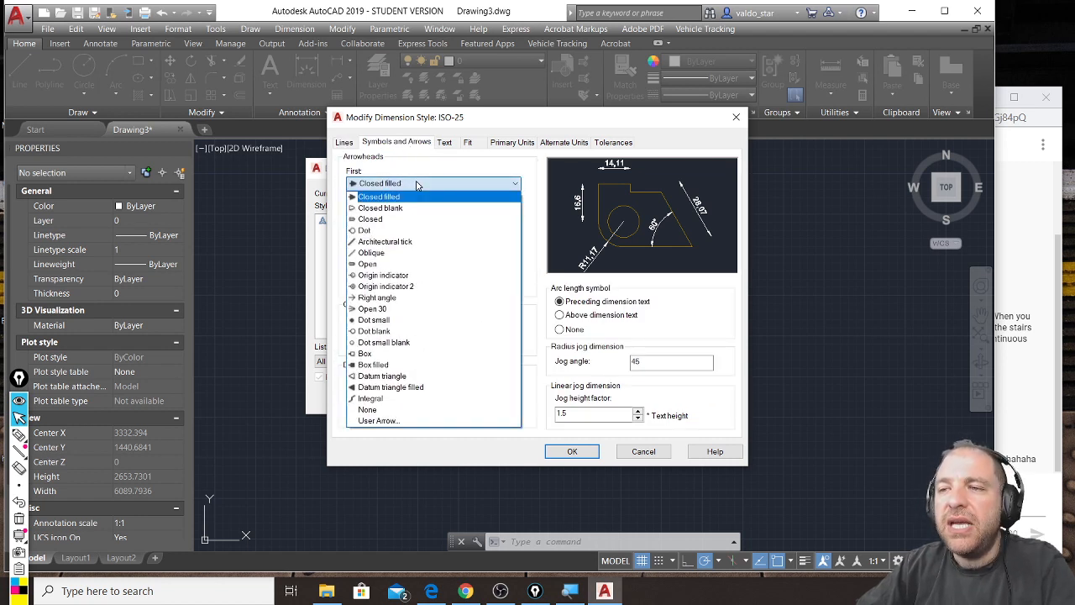
left_click(414, 241)
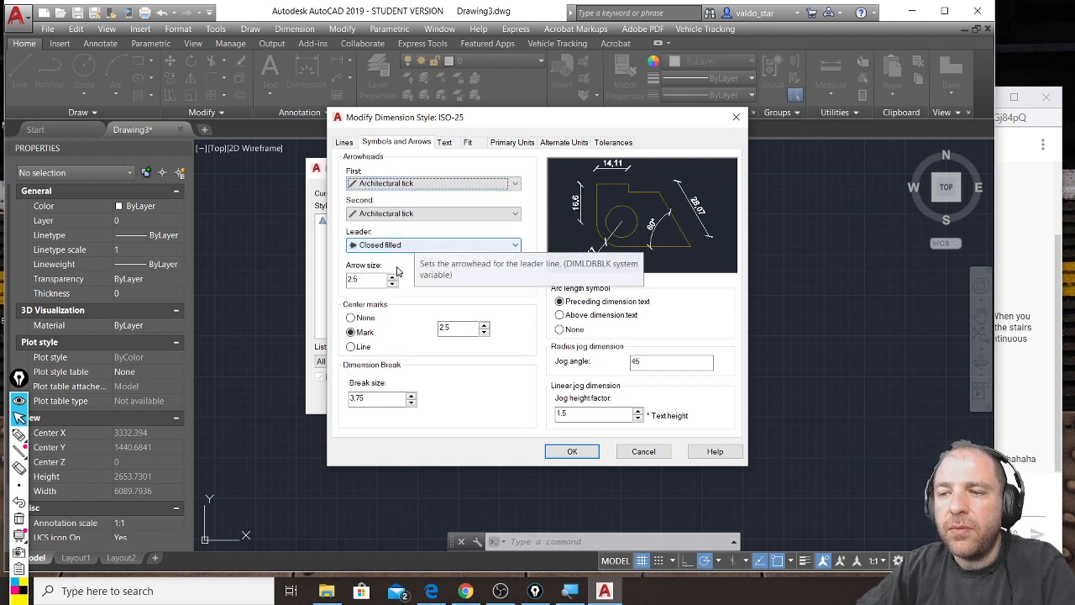
left_click_drag(359, 280, 347, 285)
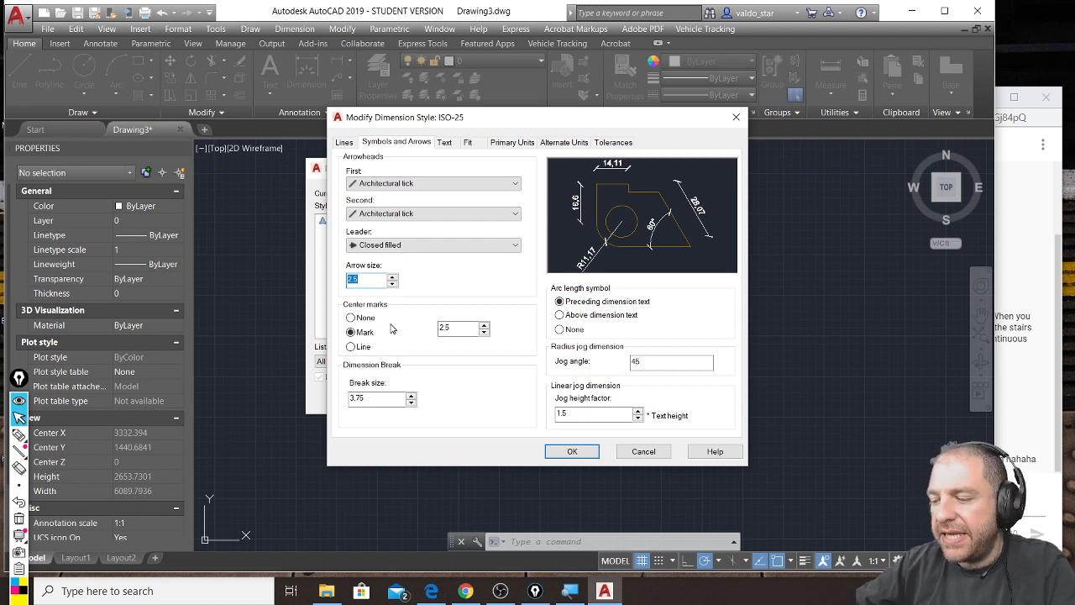
type("50")
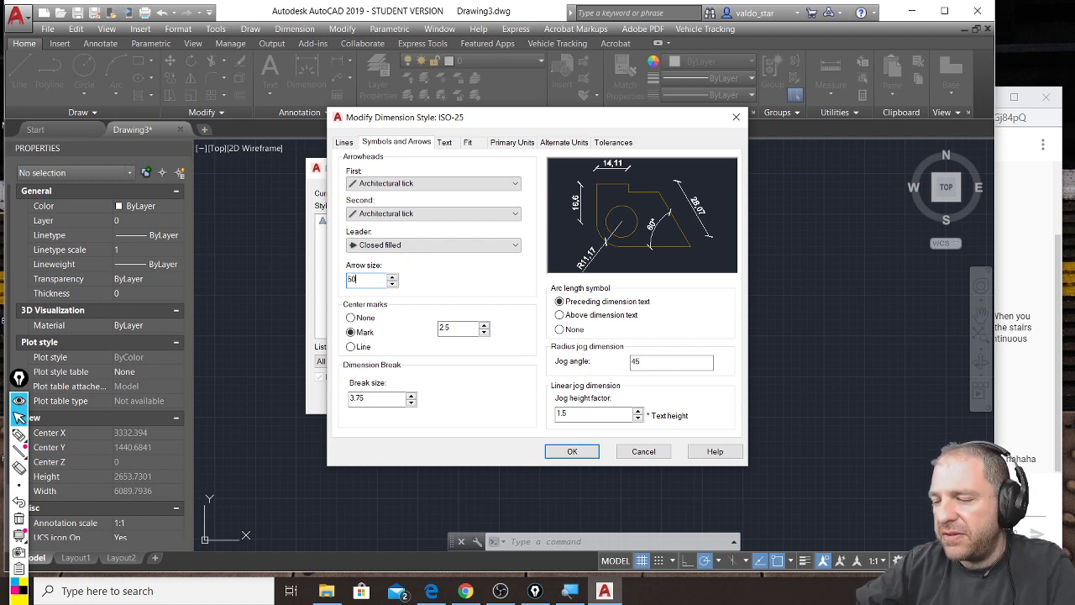
Set the text height of the ISO-25 dimension style to 50
left_click(446, 142)
double_click(490, 241)
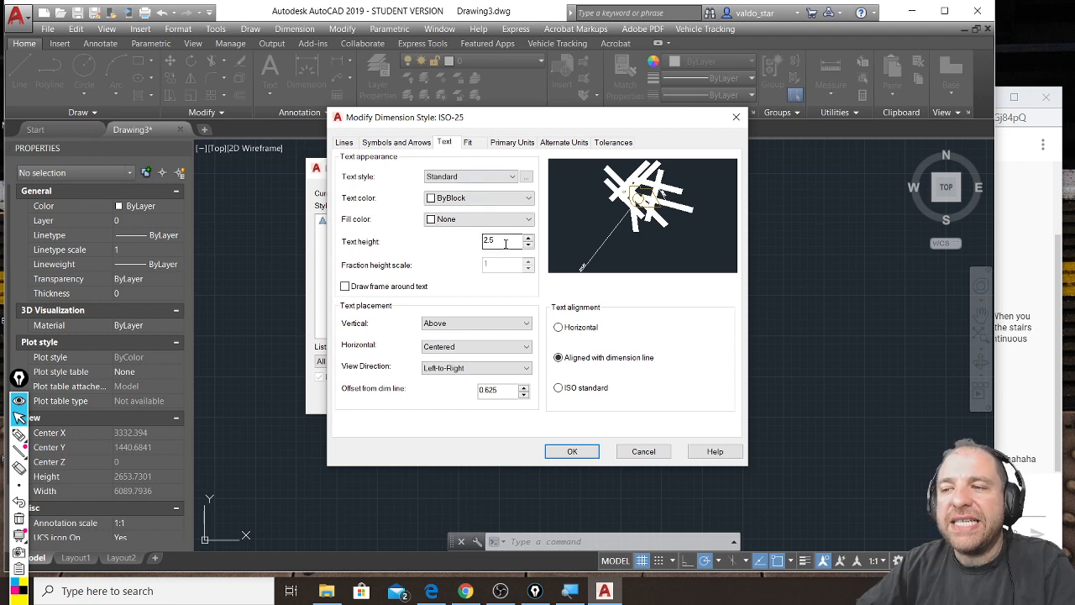
type("50")
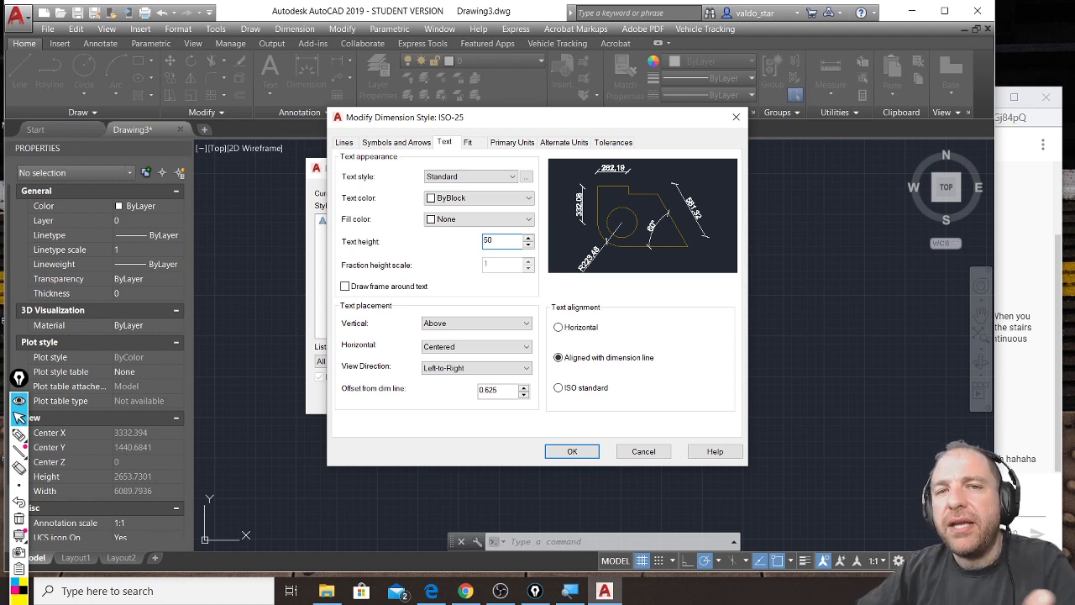
Set the linear dimension precision to 0, then accept the style changes and close the Dimension Style Manager
left_click(509, 143)
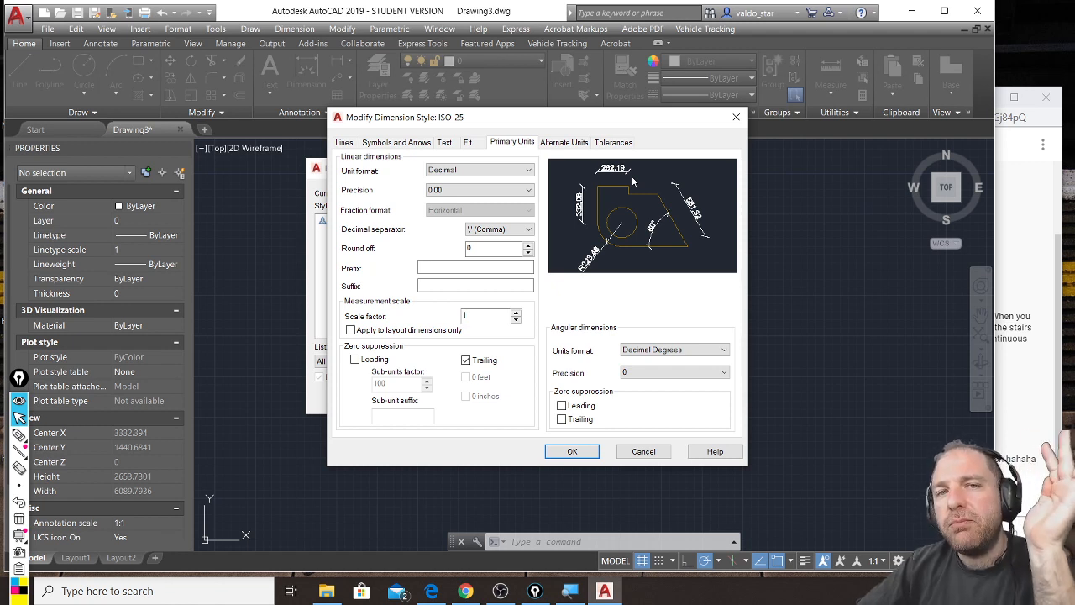
left_click(529, 191)
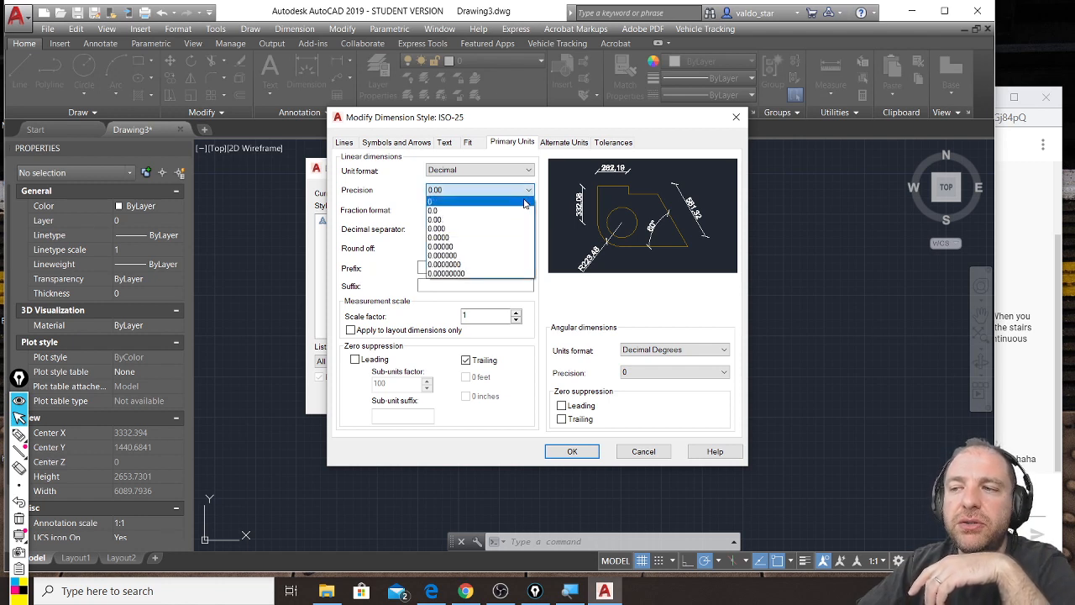
left_click(524, 202)
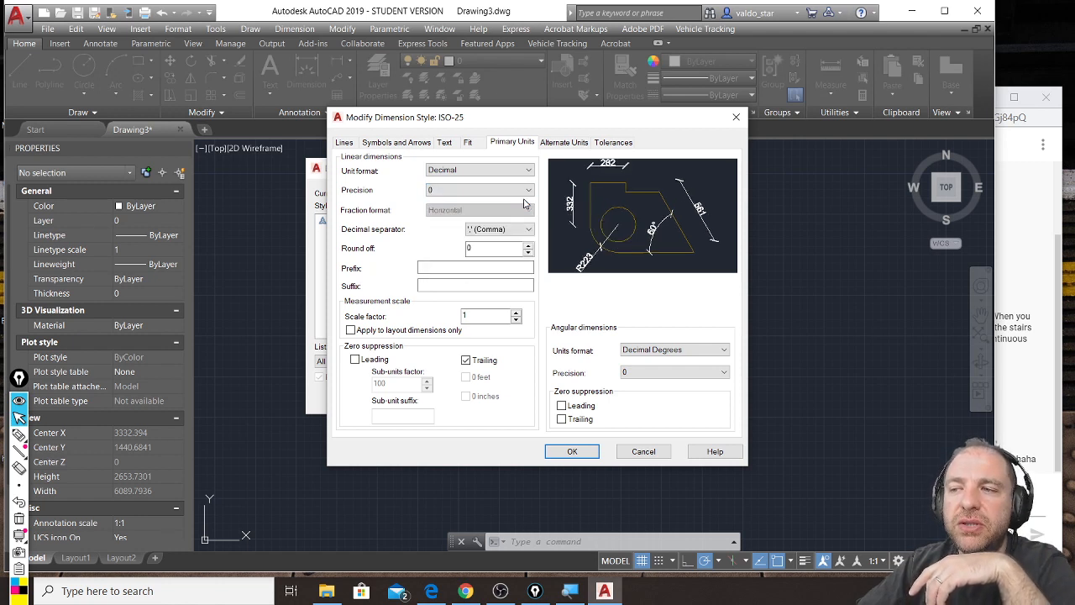
left_click(572, 451)
left_click(592, 396)
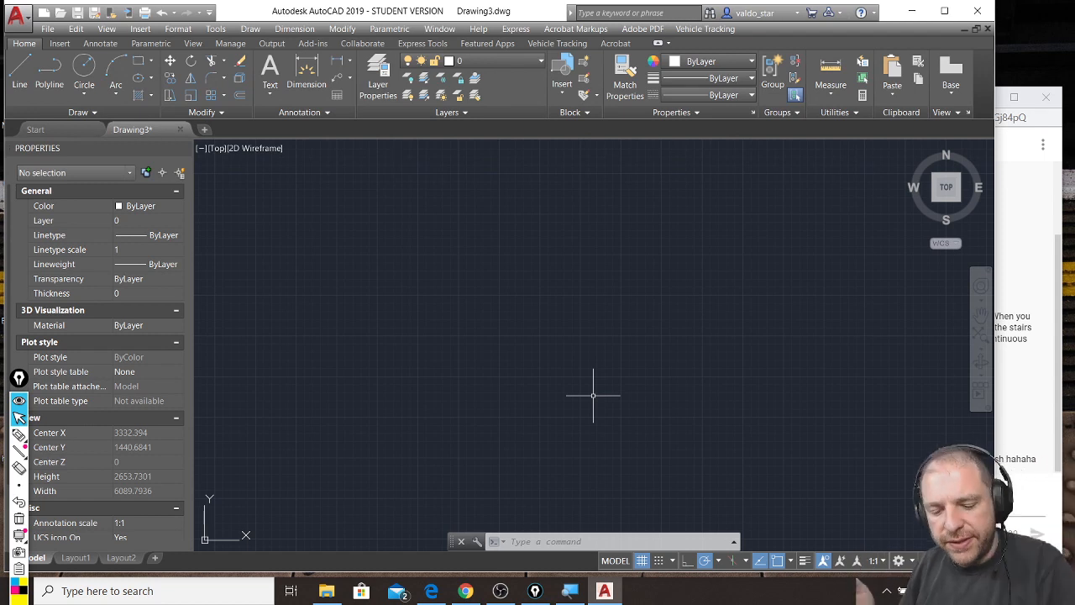
Handwrite "LAYERS" across the upper part of the empty drawing area with the screen pen
key("ctrl+shift+3")
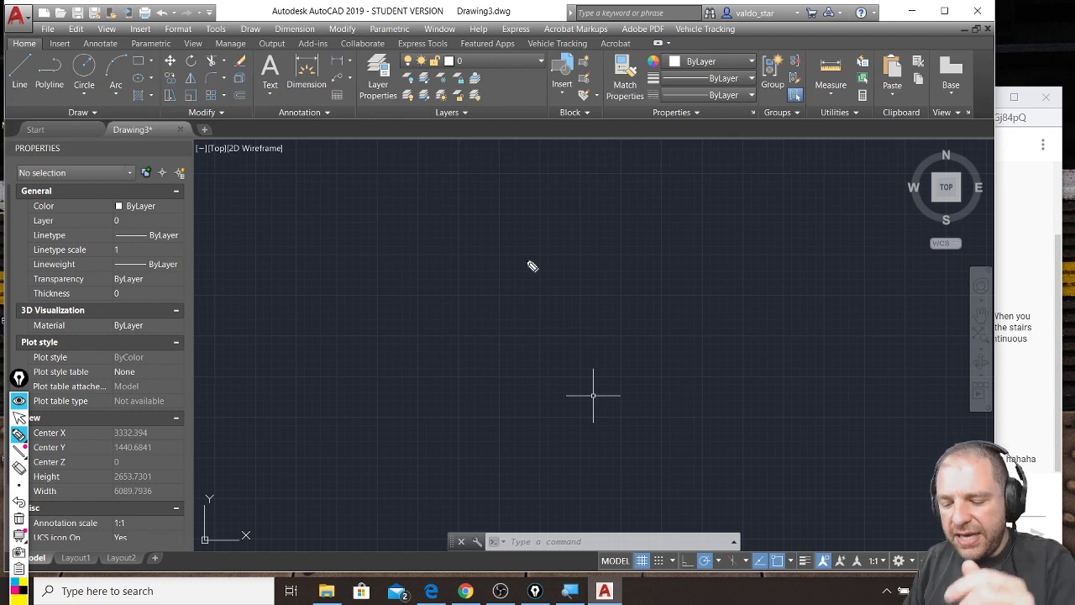
mouse_move(370, 173)
left_mouse_down()
mouse_move(379, 224)
mouse_move(445, 222)
mouse_move(438, 201)
mouse_move(477, 206)
left_mouse_up()
mouse_move(496, 174)
left_mouse_down()
mouse_move(467, 234)
mouse_move(538, 221)
mouse_move(535, 198)
left_mouse_up()
mouse_move(518, 176)
left_mouse_down()
mouse_move(533, 176)
mouse_move(551, 225)
left_mouse_up()
mouse_move(556, 178)
left_mouse_down()
mouse_move(585, 167)
mouse_move(588, 224)
left_mouse_up()
left_click_drag(631, 163, 615, 239)
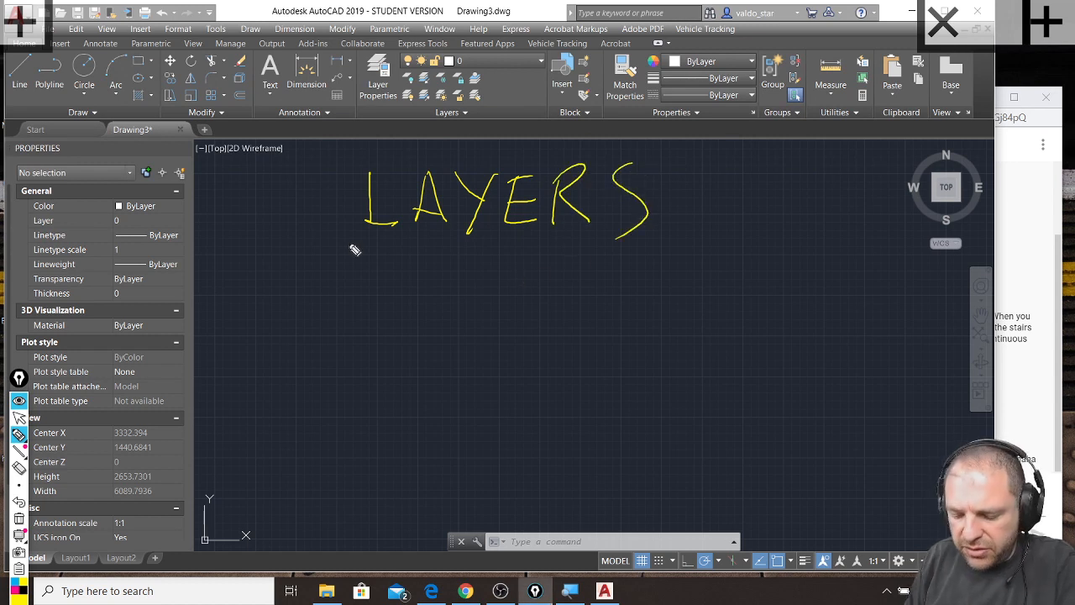
Handwrite "DIMENSION STYLE" below the word LAYERS with the screen pen, then clear all annotations and leave drawing mode
left_click_drag(366, 344, 375, 398)
mouse_move(410, 351)
left_mouse_down()
mouse_move(409, 403)
mouse_move(445, 356)
mouse_move(464, 391)
mouse_move(534, 388)
mouse_move(535, 344)
left_mouse_up()
left_click_drag(574, 346, 545, 388)
mouse_move(594, 345)
left_mouse_down()
mouse_move(593, 379)
mouse_move(619, 349)
left_mouse_up()
left_click_drag(646, 383, 671, 333)
mouse_move(791, 343)
left_mouse_down()
mouse_move(767, 352)
mouse_move(756, 382)
left_mouse_up()
left_click_drag(805, 338, 843, 335)
left_click_drag(819, 338, 816, 378)
mouse_move(830, 345)
left_mouse_down()
mouse_move(859, 363)
mouse_move(842, 393)
left_mouse_up()
left_click_drag(888, 335, 879, 387)
left_click_drag(928, 367, 948, 333)
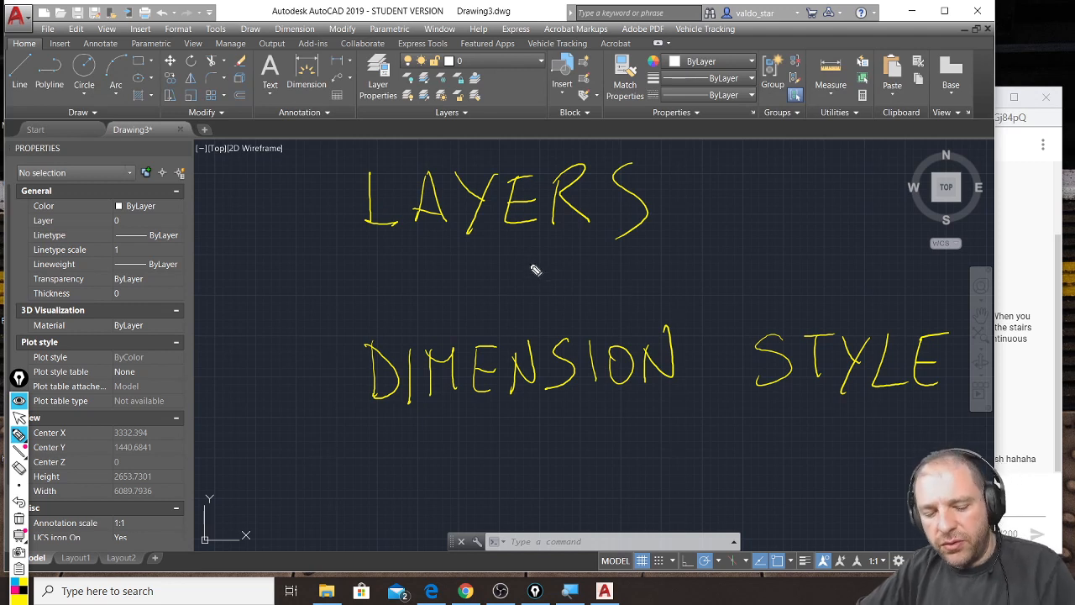
key("ctrl+shift+7")
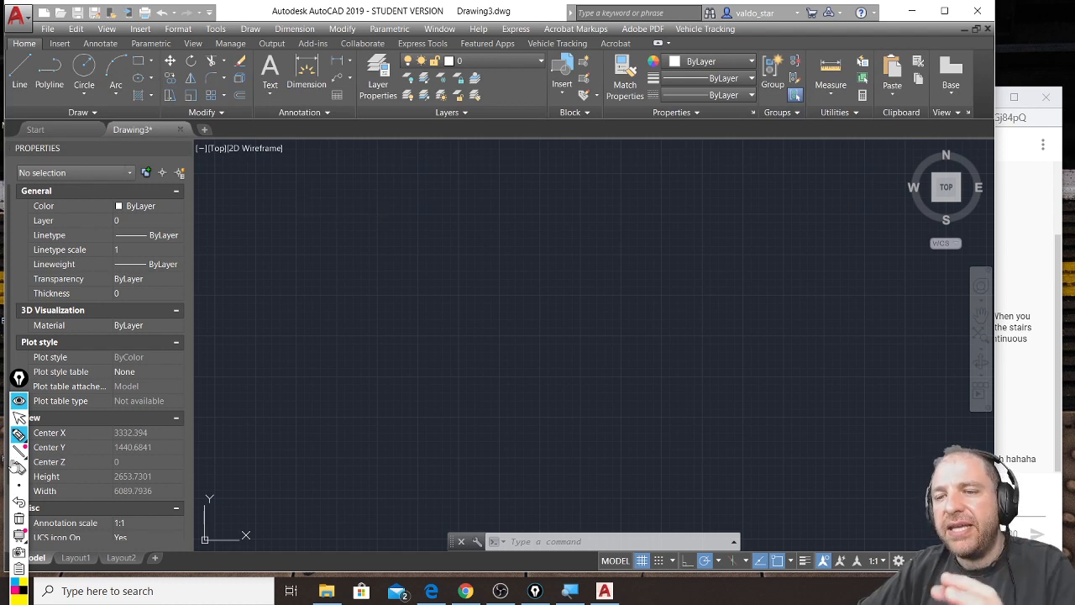
left_click(19, 418)
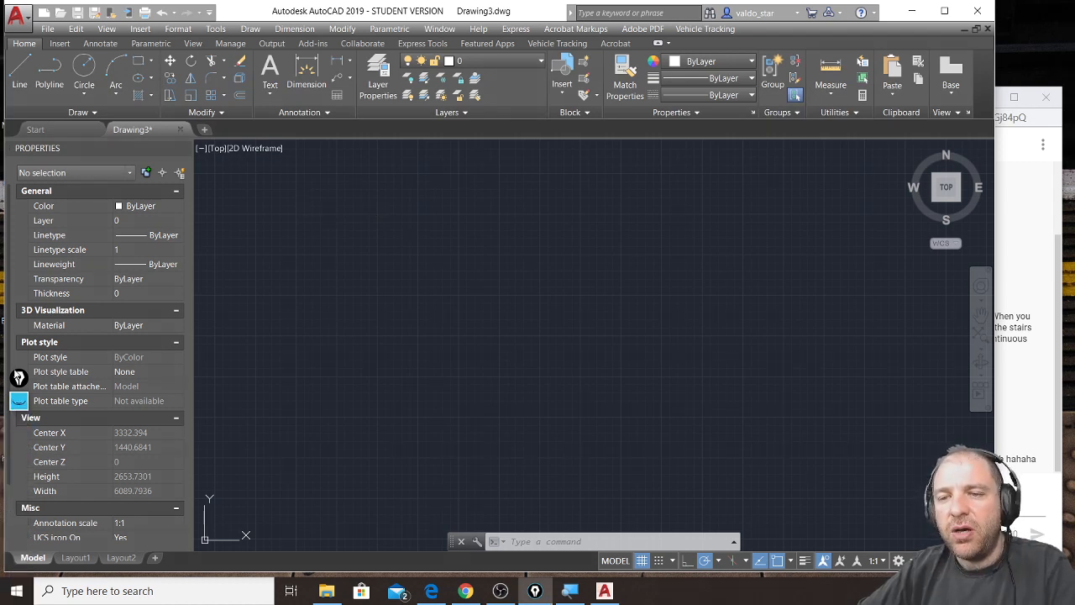
Begin saving the drawing as a new file and enter the file name "School example"
left_click(49, 29)
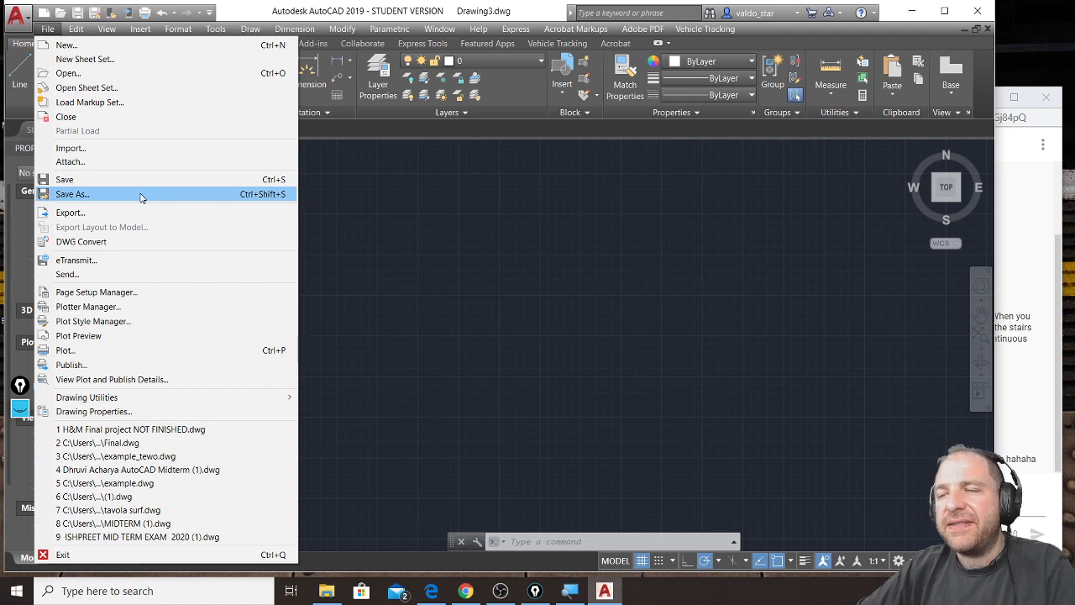
left_click(141, 196)
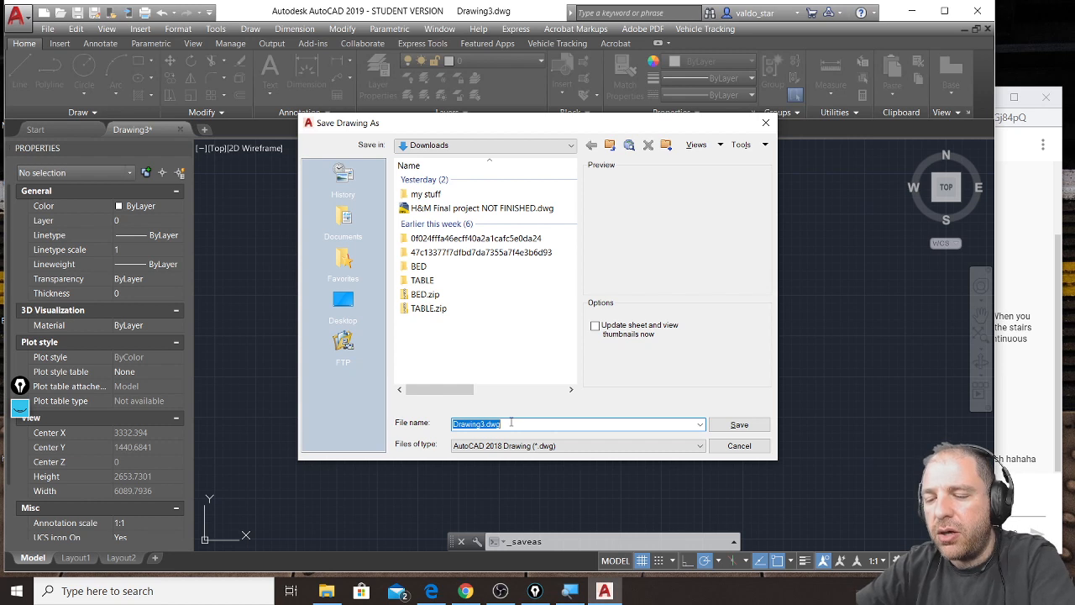
type("School")
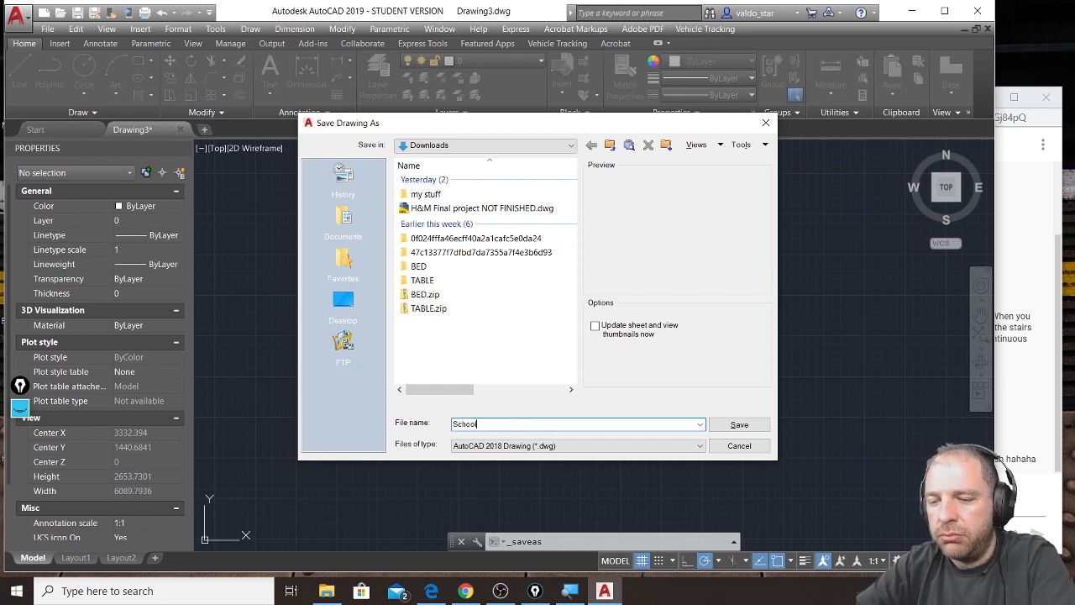
type(" exa")
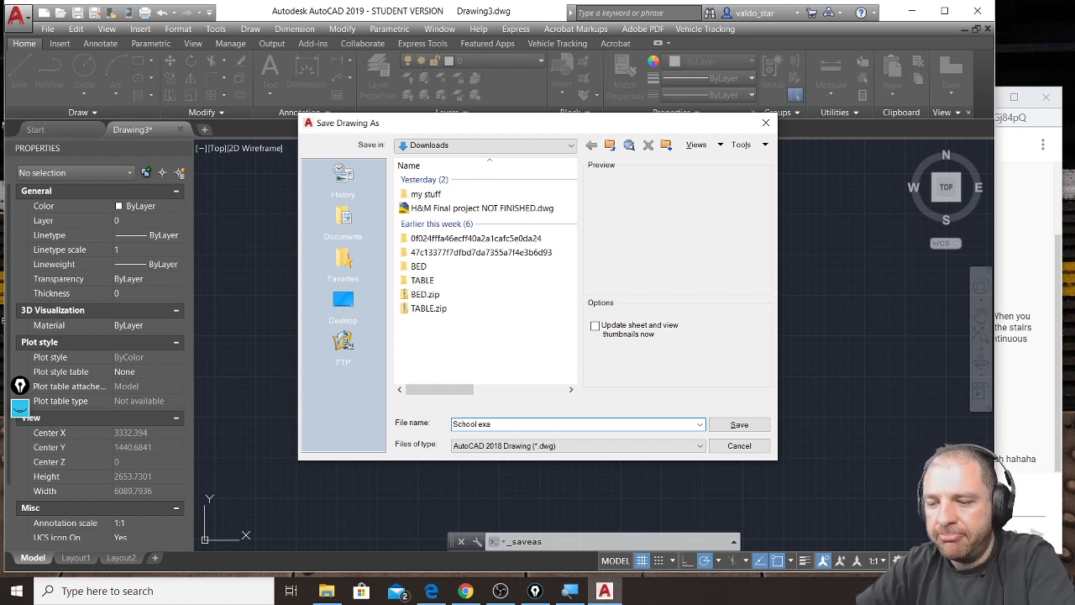
type("mple")
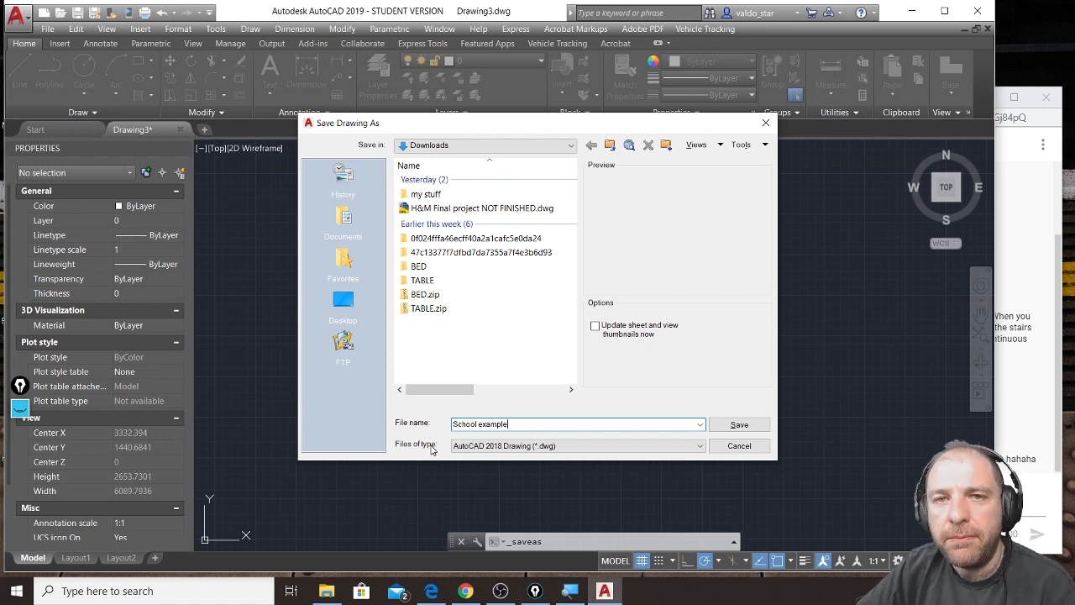
Change the file type to AutoCAD Drawing Template (*.dwt) and name the template "School Example"
left_click(541, 448)
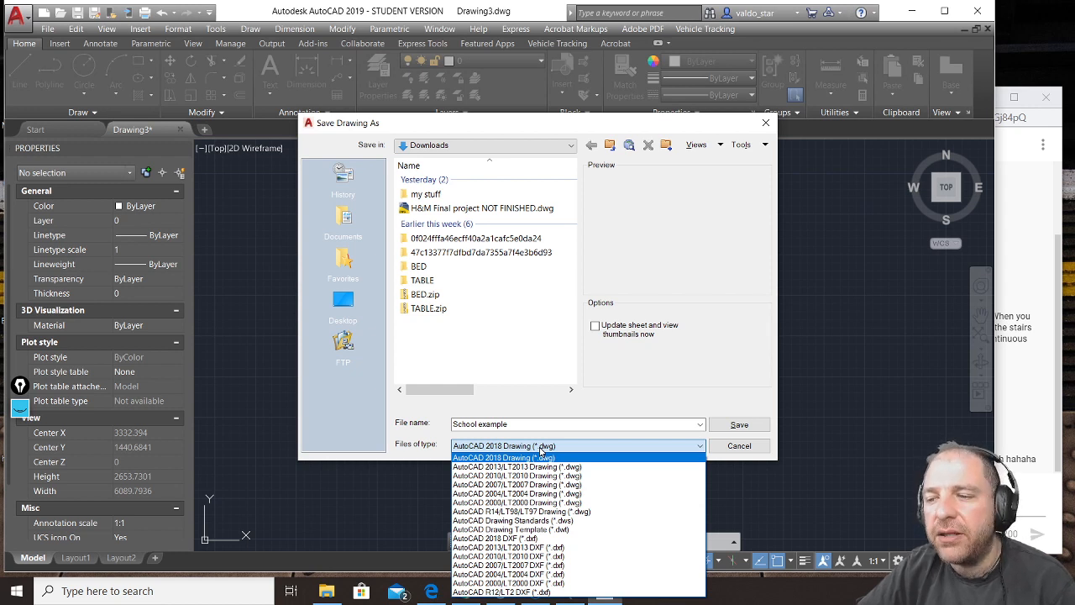
left_click(578, 530)
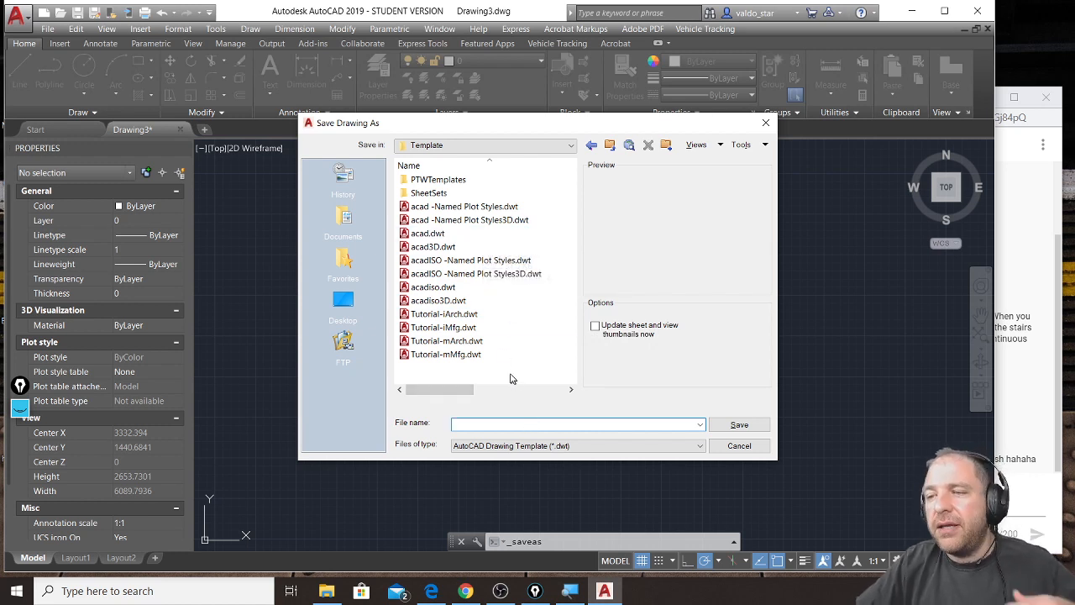
type("S")
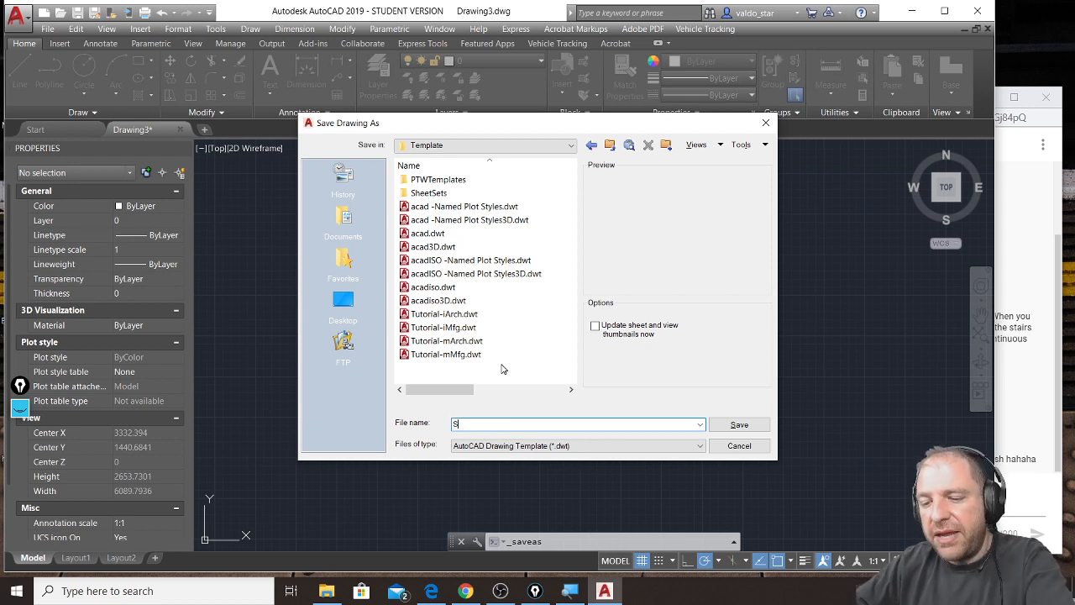
type("chool")
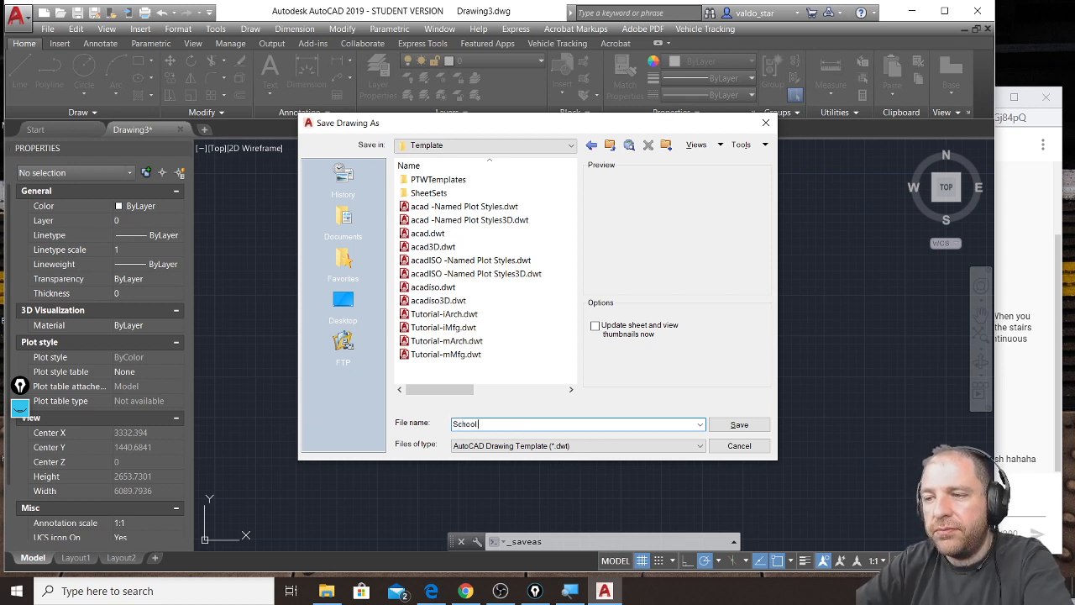
type(" Example")
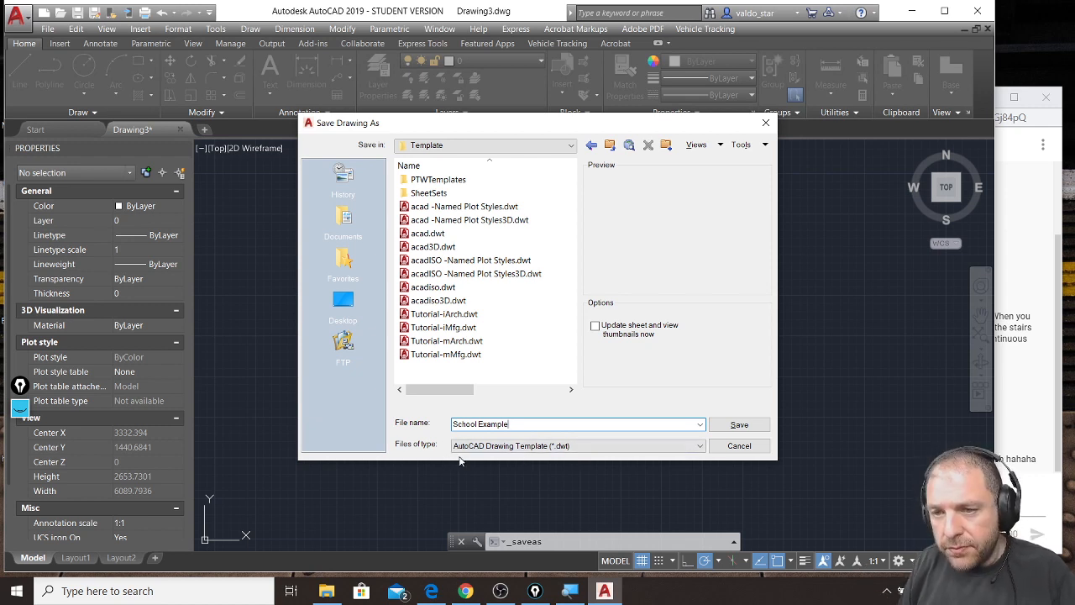
Mark the AutoCAD Drawing Template file type and handwrite "dwt" below it with the screen pen, then clear the annotations and leave drawing mode
left_click(19, 408)
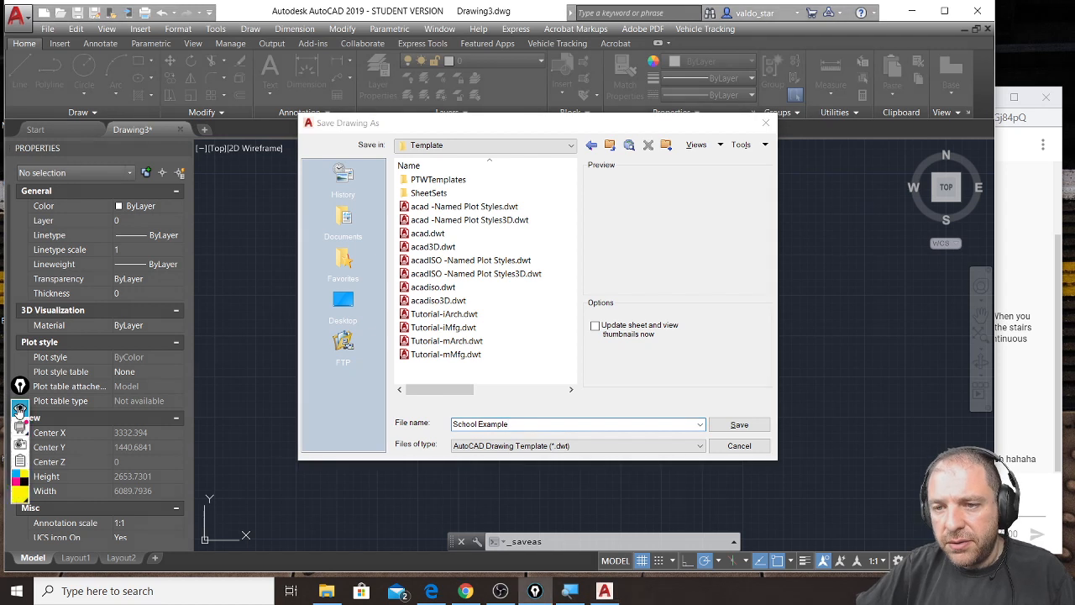
mouse_move(444, 449)
left_mouse_down()
mouse_move(499, 468)
mouse_move(597, 454)
mouse_move(588, 463)
mouse_move(451, 469)
left_mouse_up()
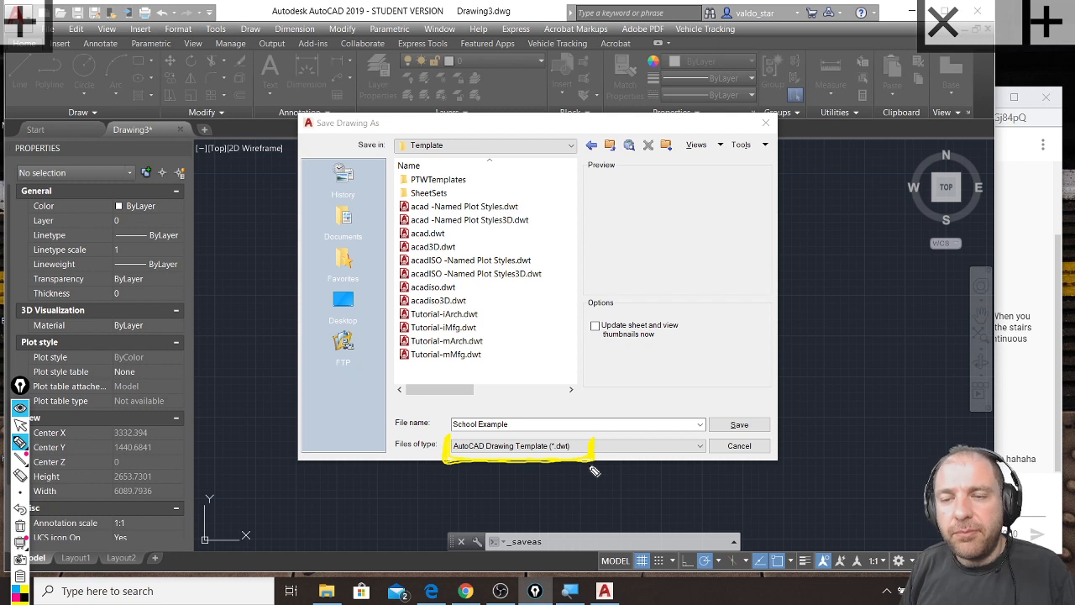
mouse_move(575, 497)
left_mouse_down()
mouse_move(561, 504)
mouse_move(581, 519)
mouse_move(632, 495)
mouse_move(623, 514)
left_mouse_up()
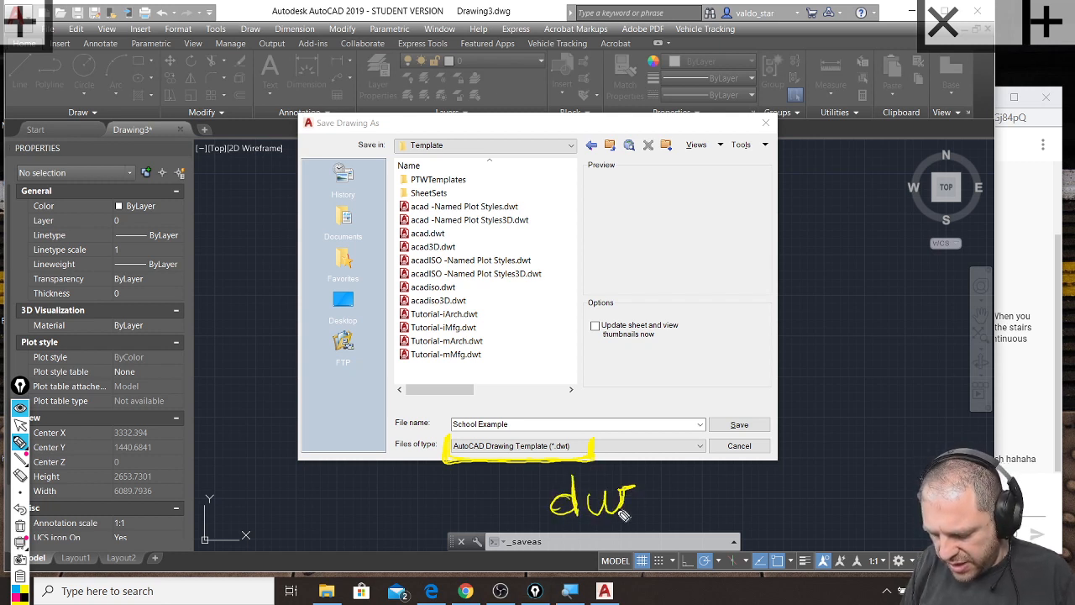
left_click_drag(646, 464, 651, 509)
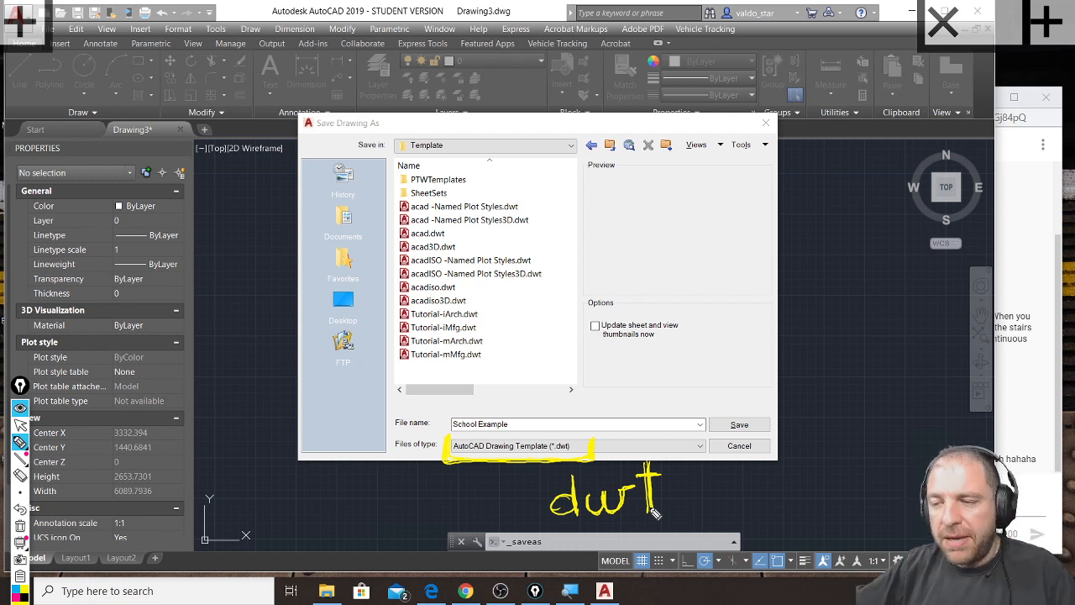
key("ctrl+shift+7")
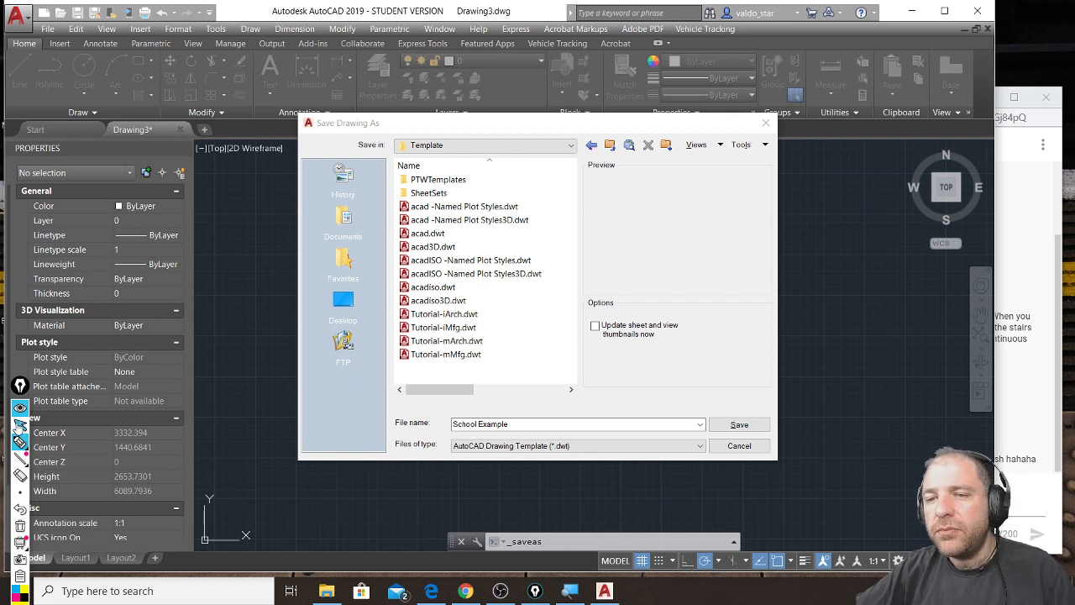
Save the School Example template with Metric measurement and layers saved as unreconciled, then close its drawing
left_click(740, 425)
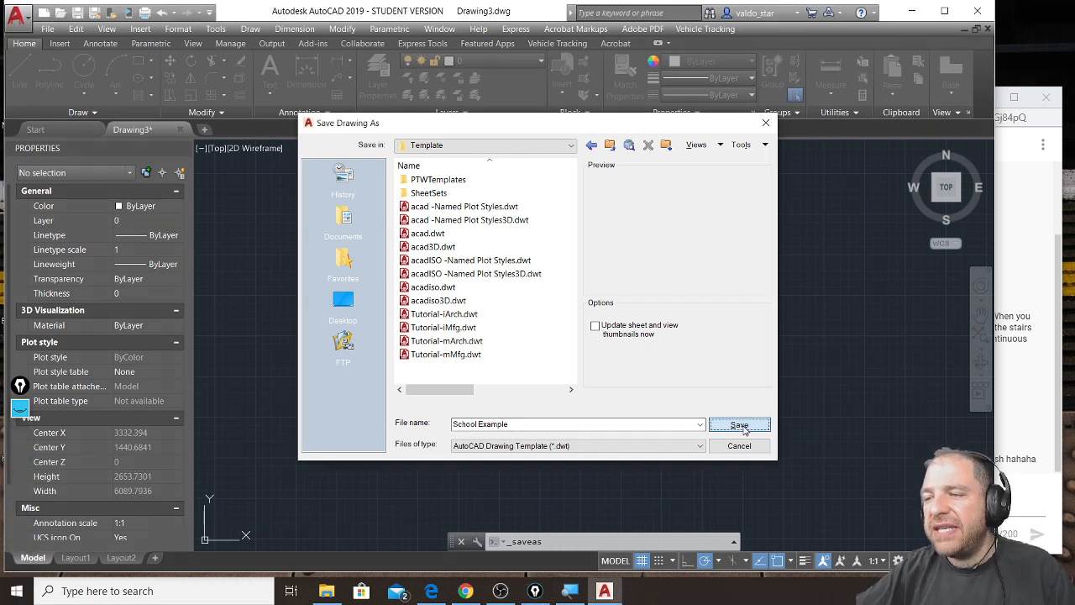
left_click(739, 425)
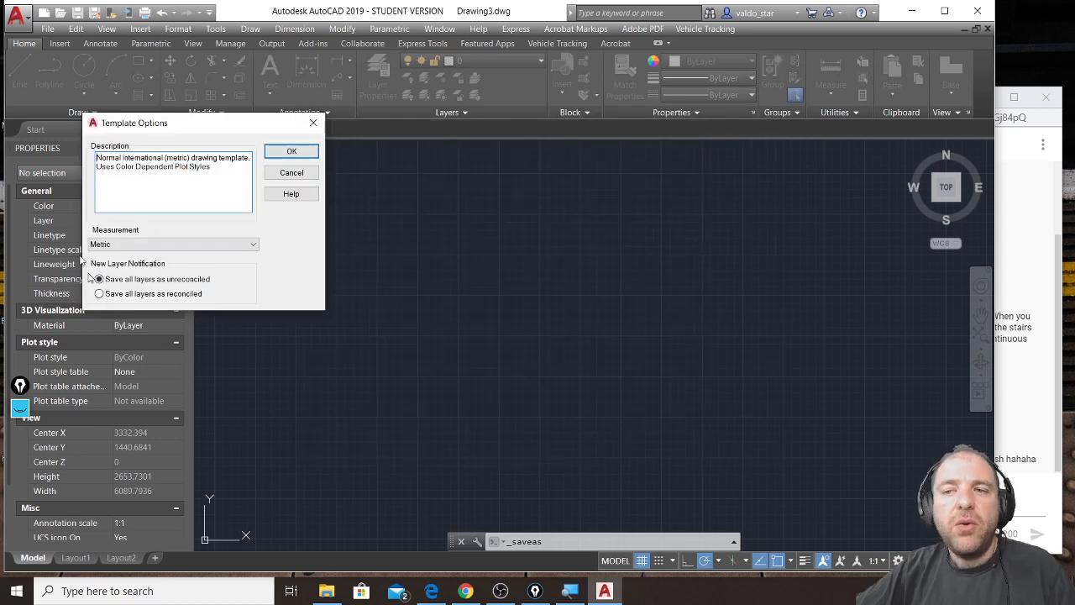
left_click(307, 153)
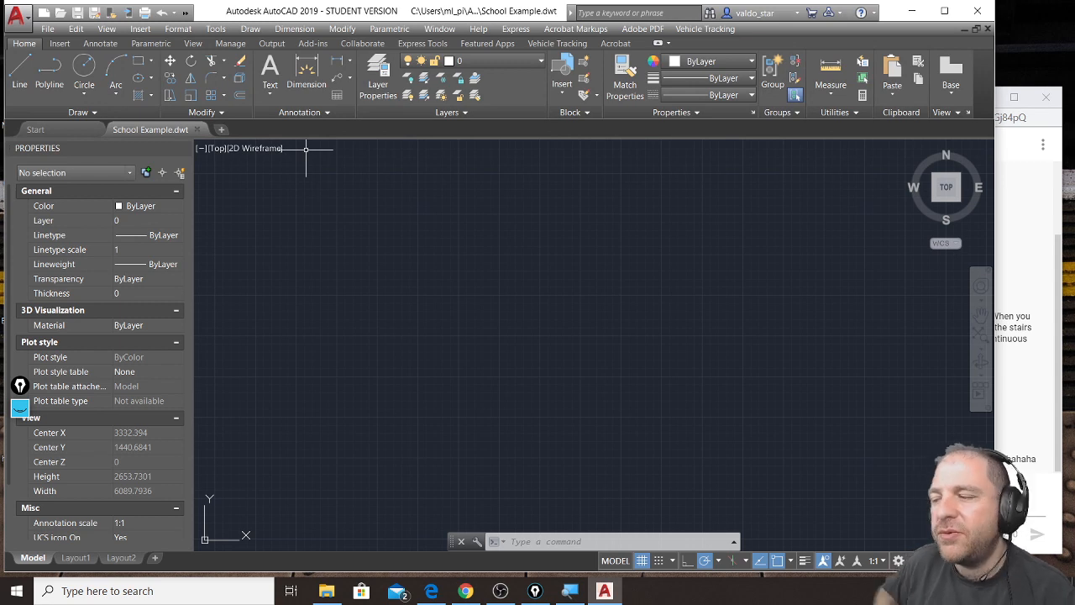
left_click(197, 129)
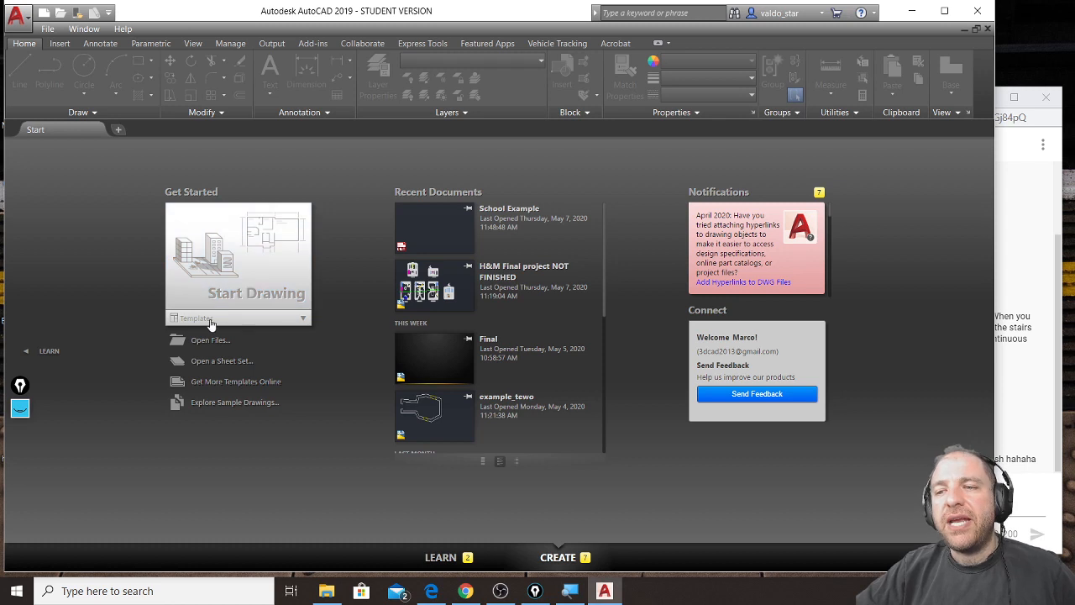
Start a new drawing from the School Example.dwt template
left_click(302, 320)
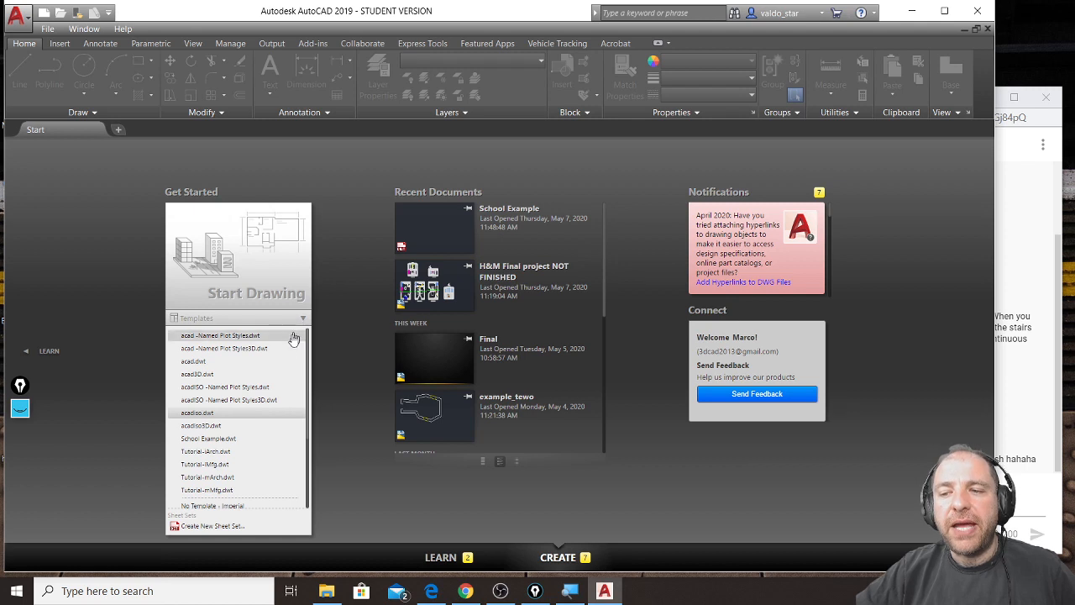
scroll(270, 401, "down", 3)
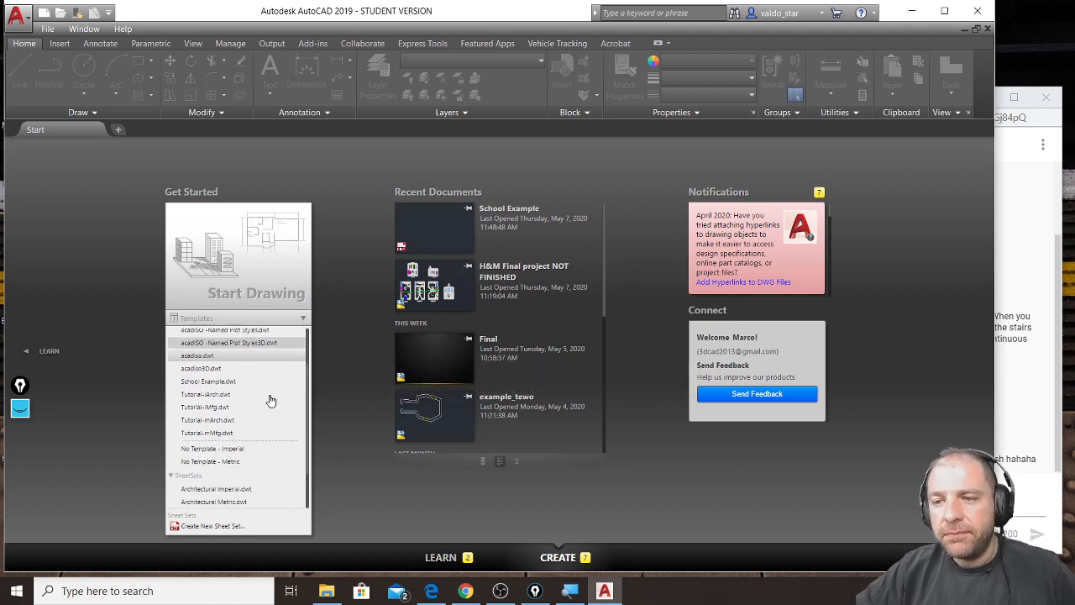
scroll(271, 412, "up", 2)
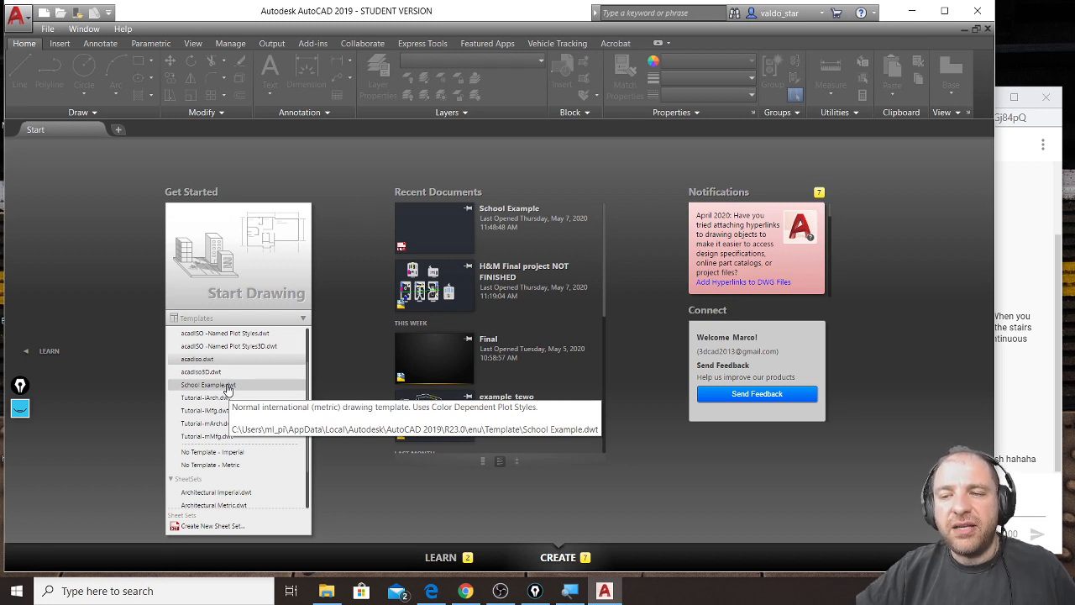
left_click(227, 385)
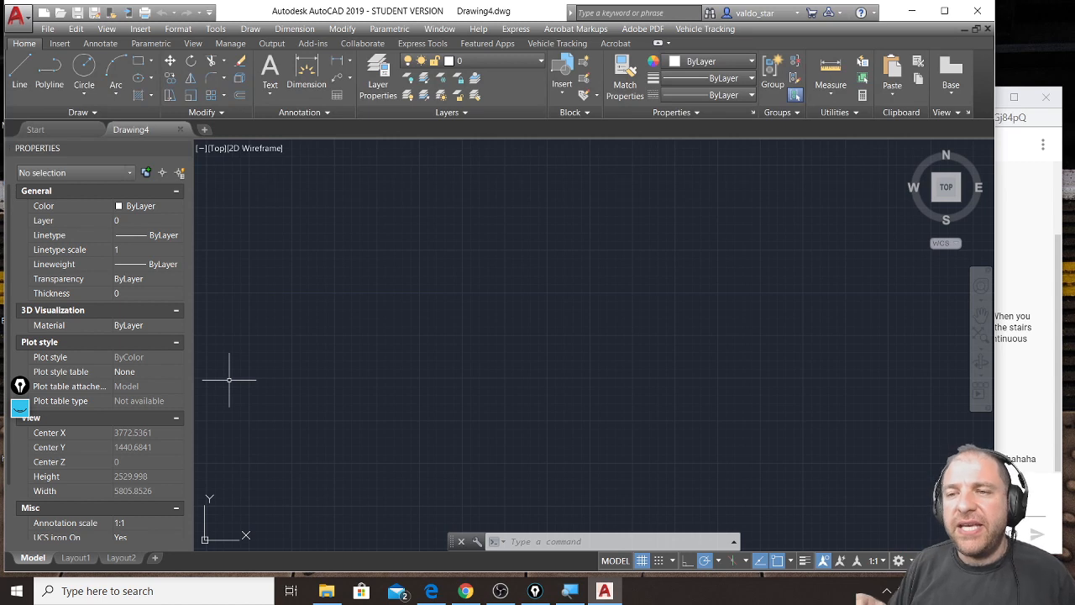
Review the new drawing's layer list in the Layer Properties Manager, then close it
mouse_move(153, 141)
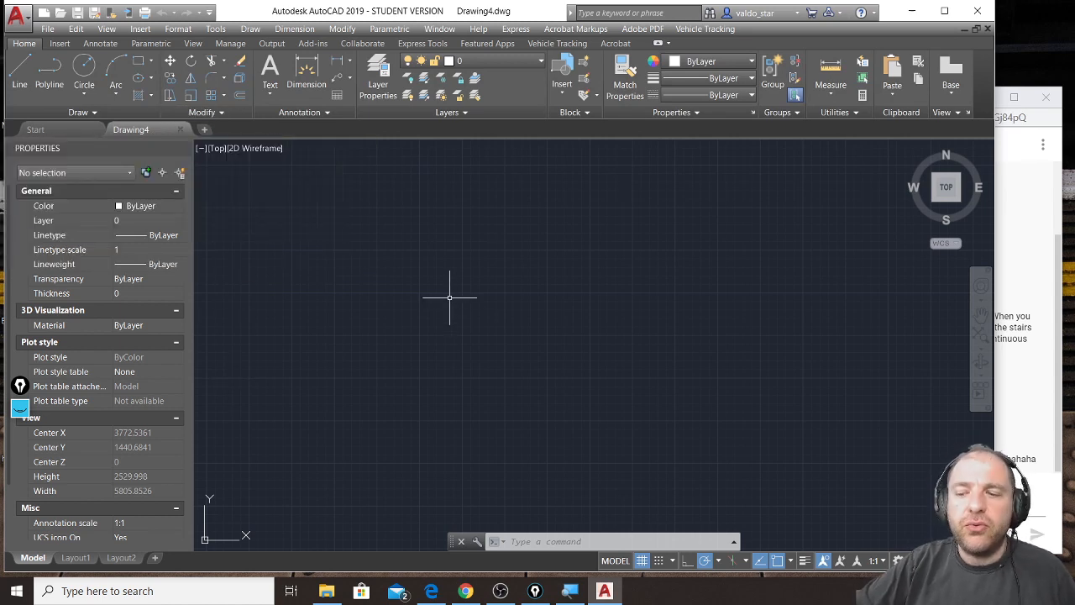
type("LA")
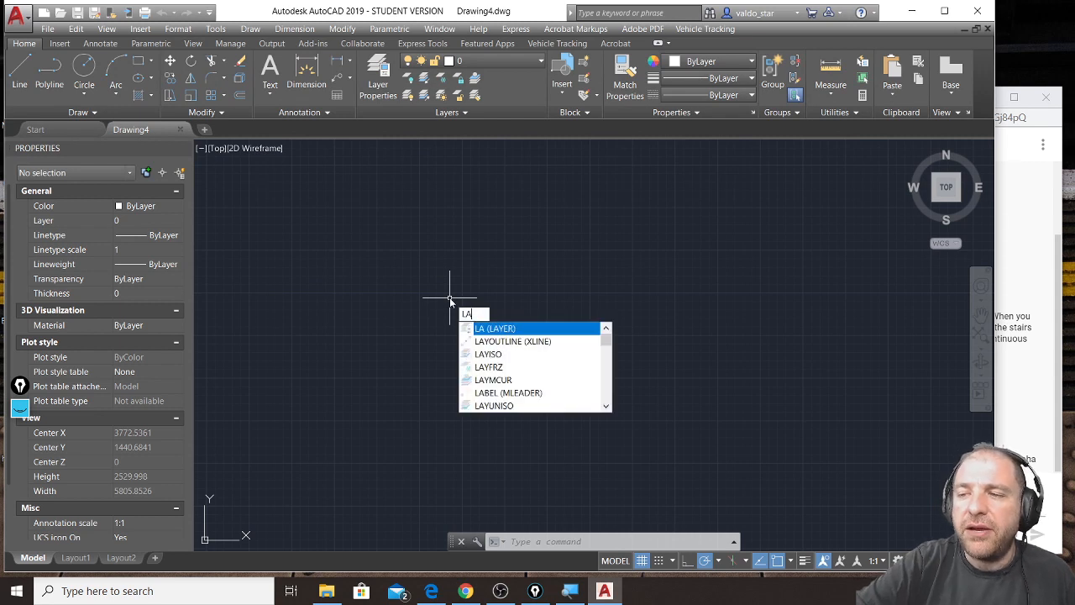
key("Return")
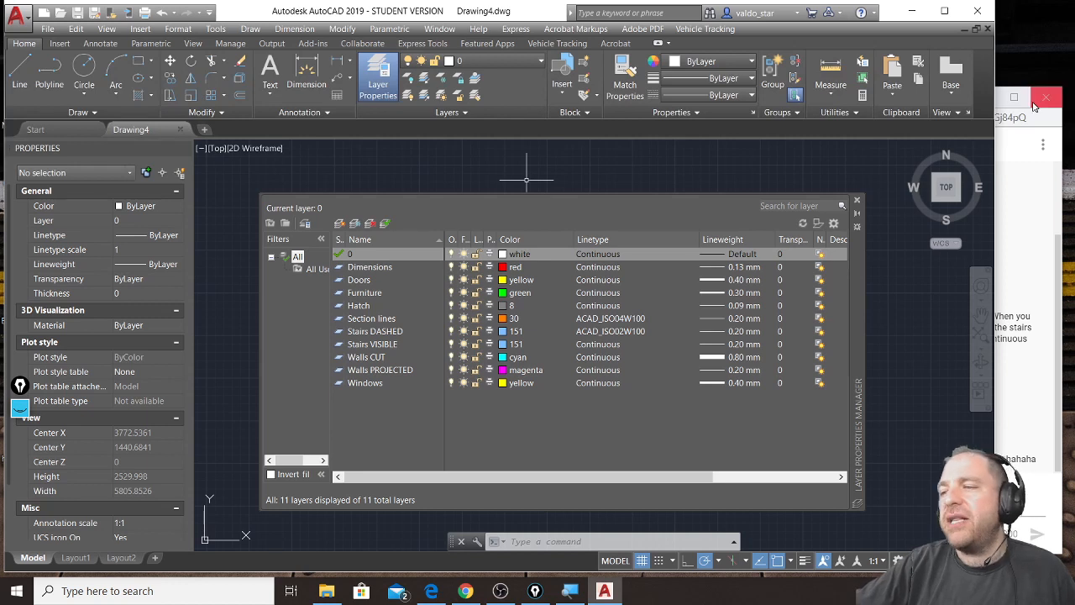
left_click(856, 199)
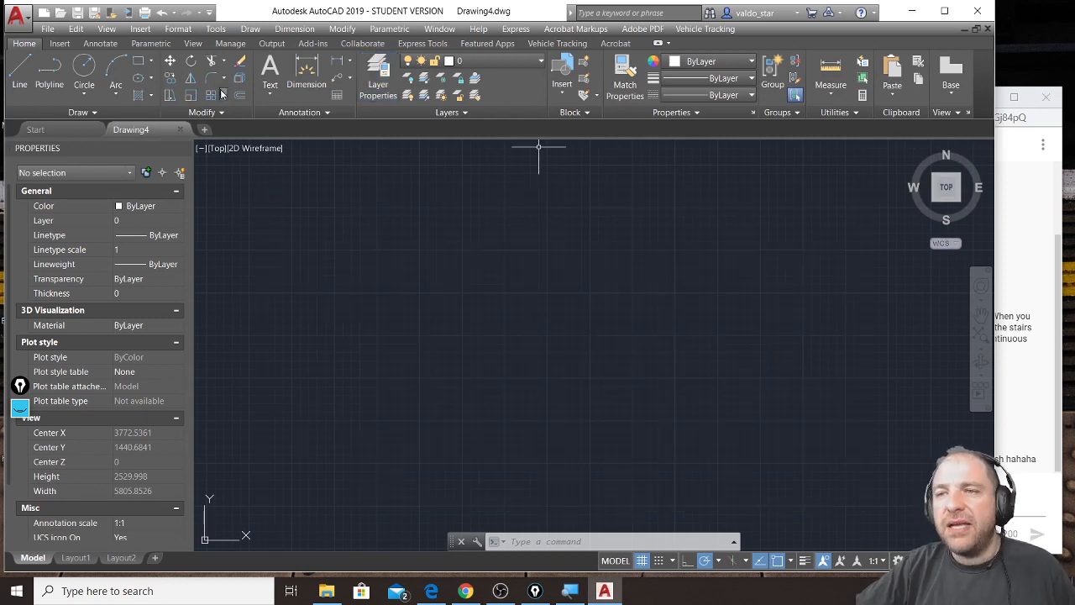
left_click(306, 74)
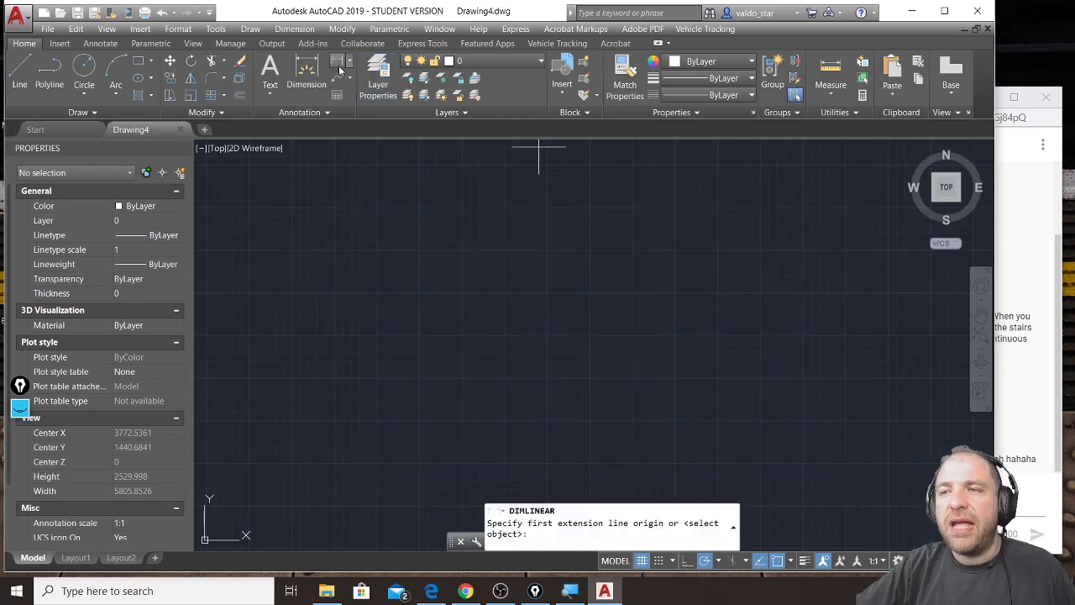
left_click(337, 315)
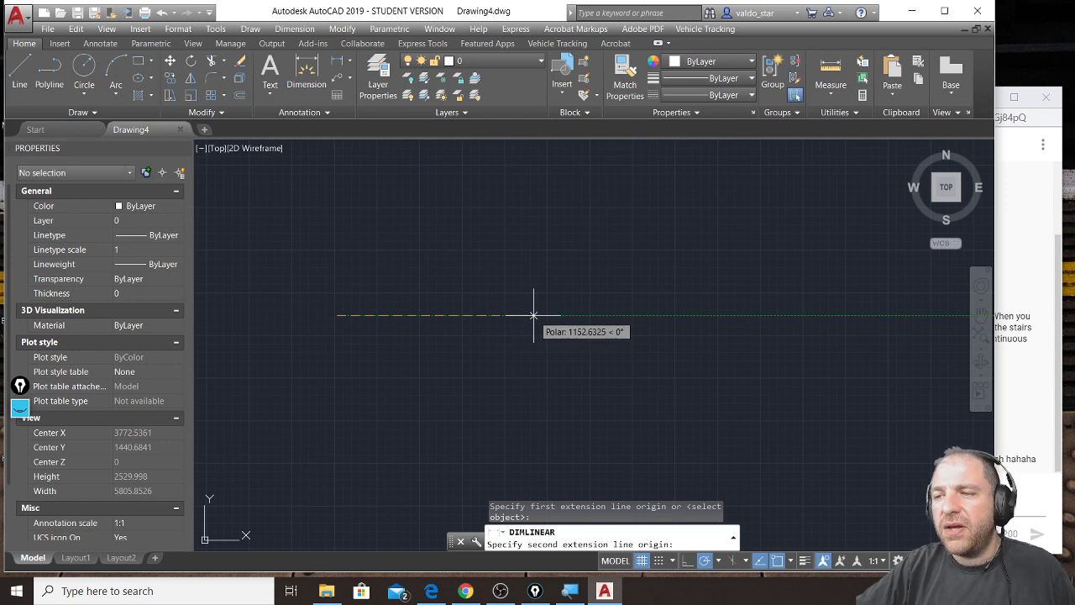
key("Escape")
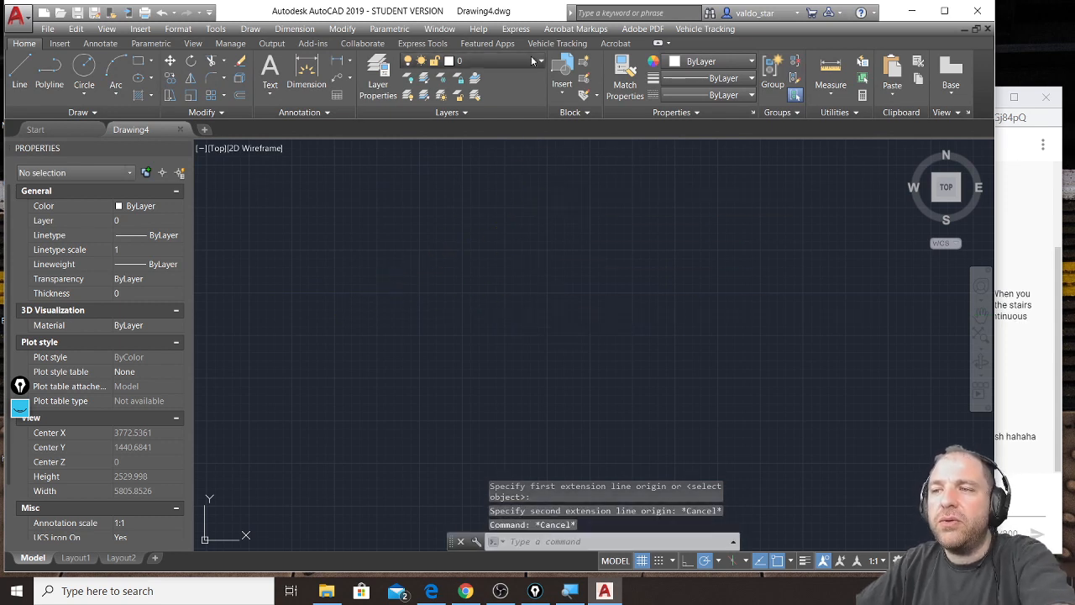
Make the Dimensions layer current and place a horizontal linear dimension about 1192 units long in the upper middle of the drawing area
left_click(532, 61)
left_click(507, 89)
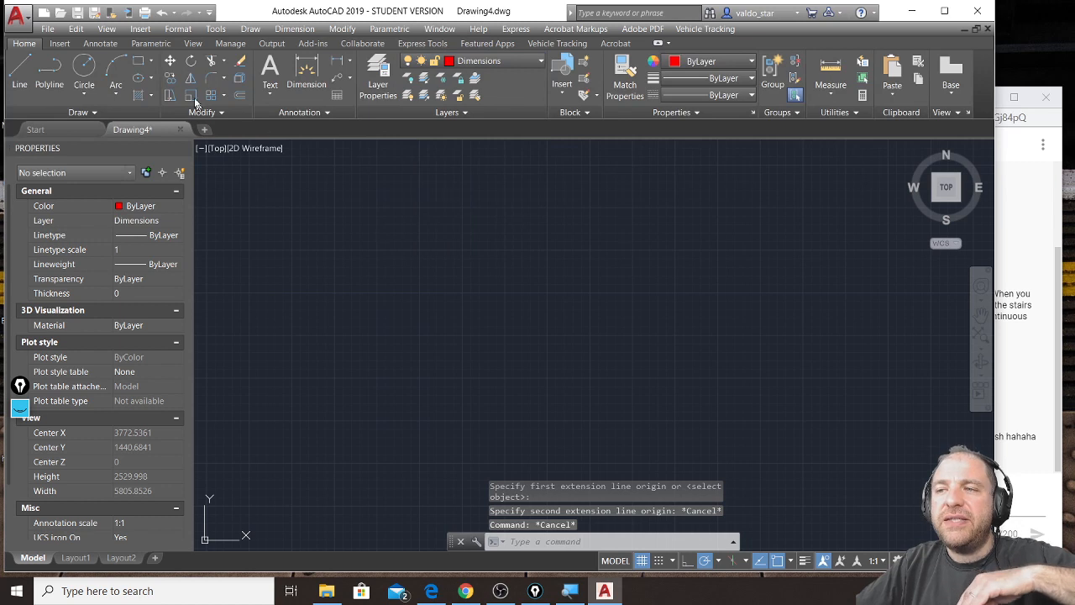
left_click(339, 61)
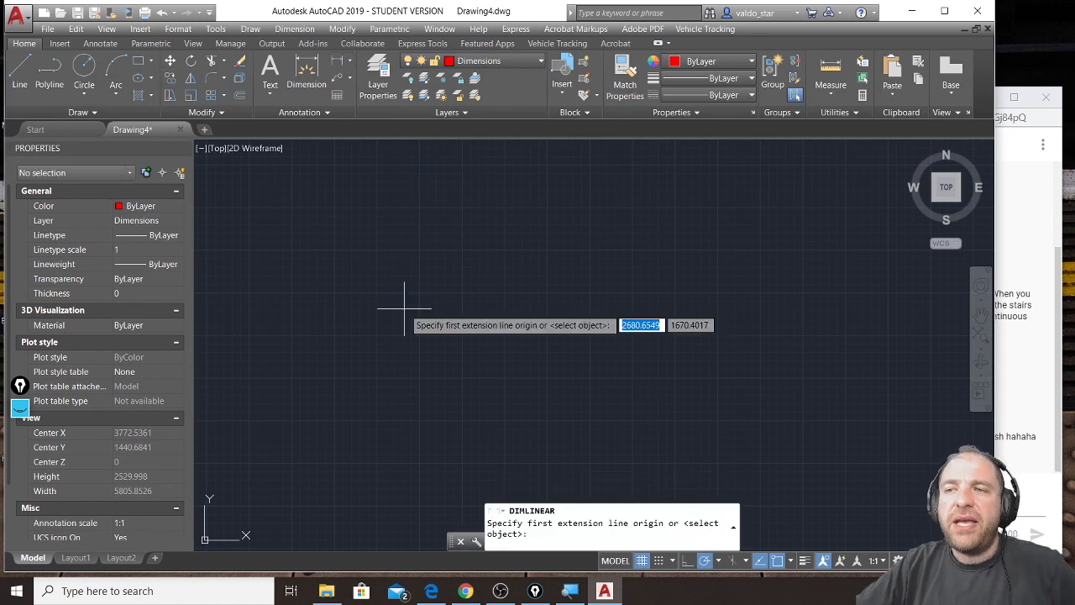
left_click(354, 283)
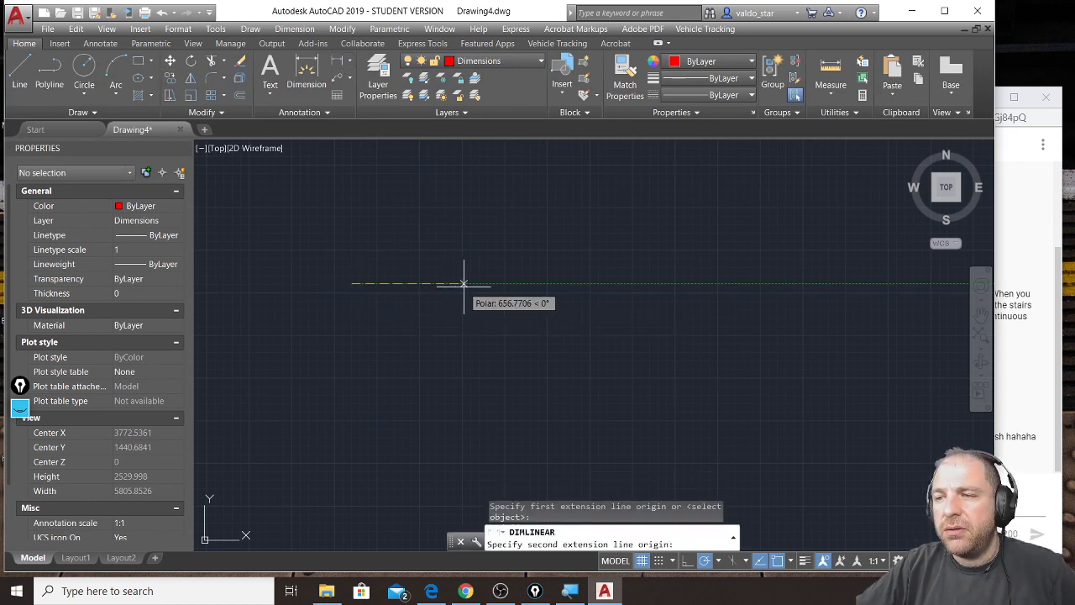
left_click(557, 283)
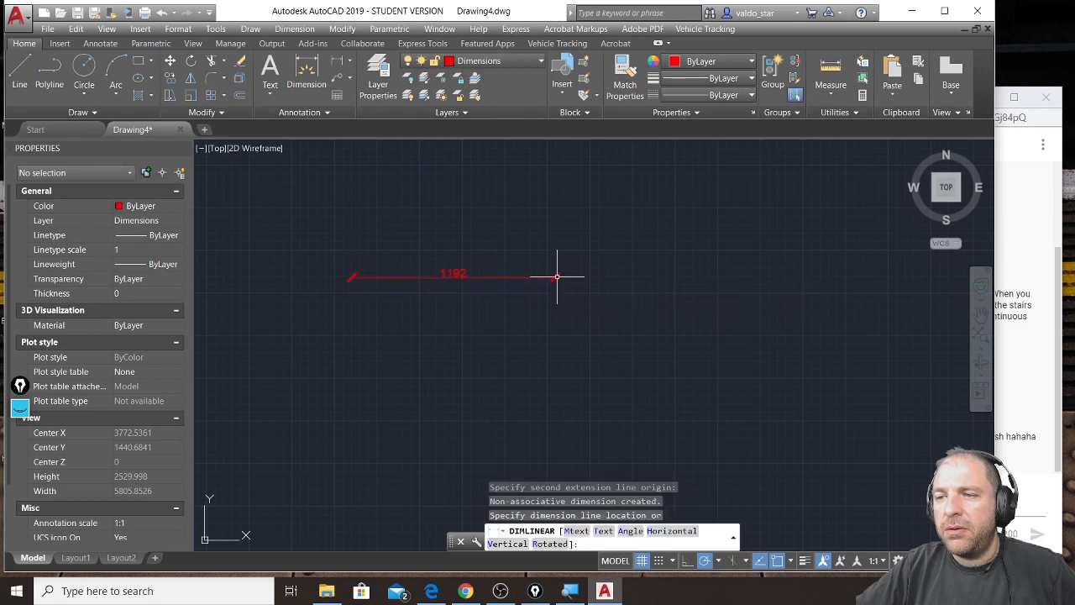
left_click(557, 276)
scroll(439, 264, "up", 4)
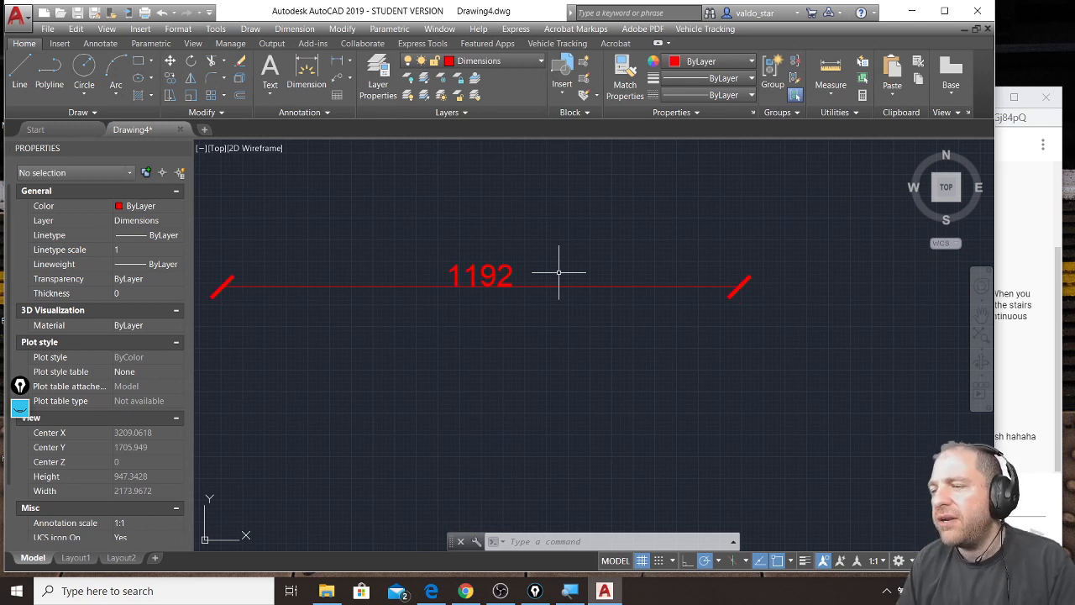
Check the live chat, then switch to the Edge browser and search the web for "olivetti store venice" in a new tab
left_click(1056, 466)
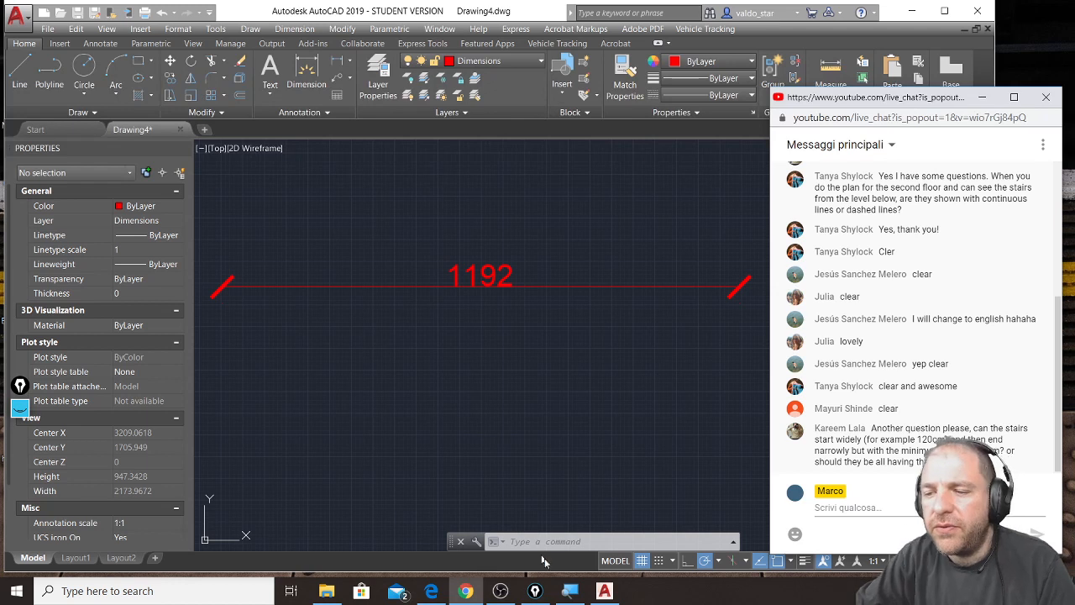
left_click(432, 592)
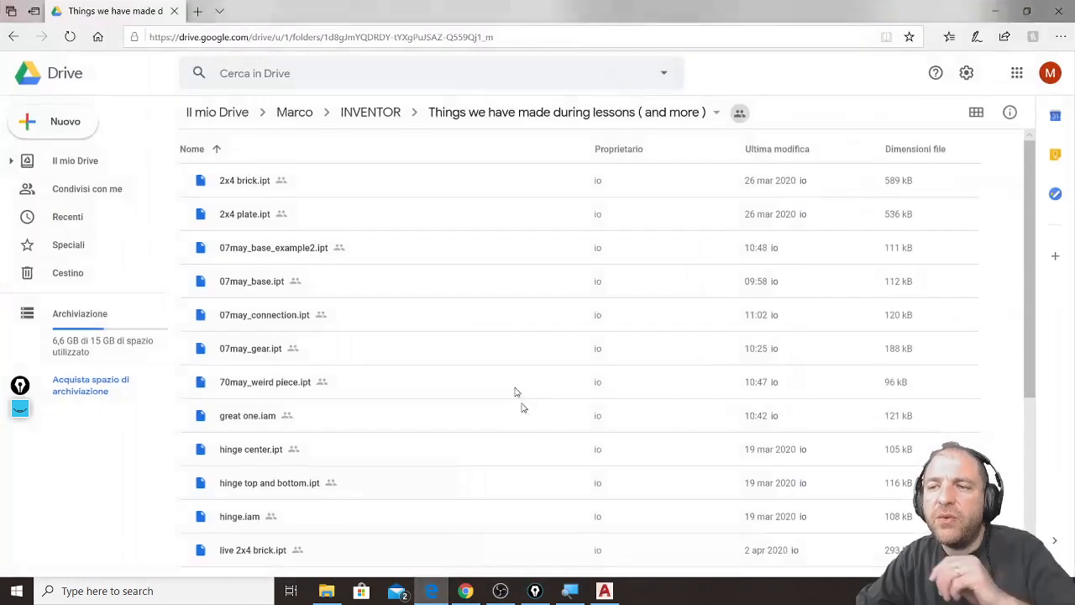
left_click(199, 11)
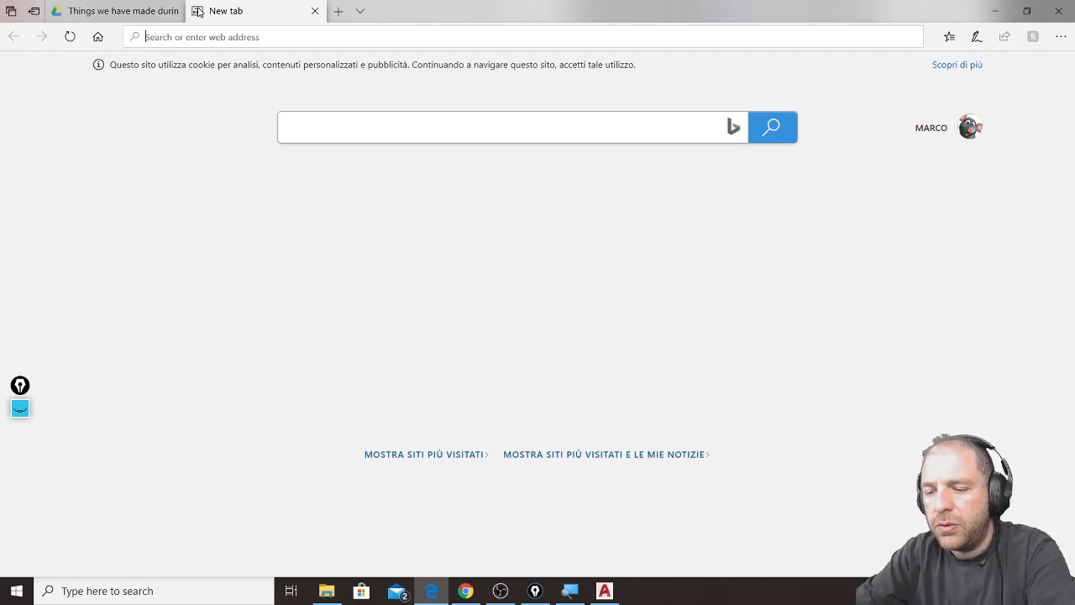
type("olive")
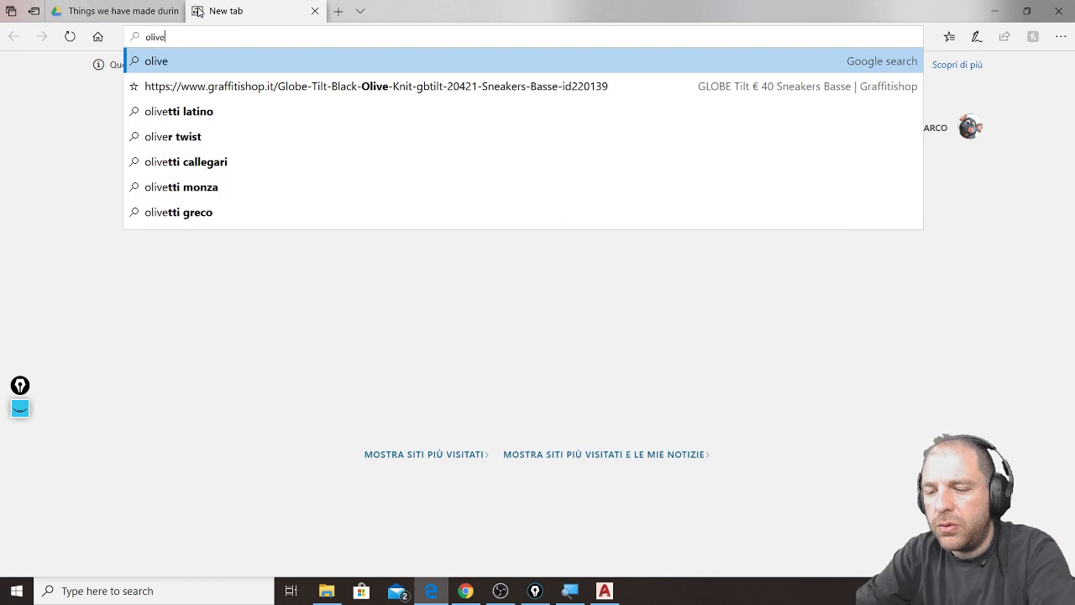
type("tti store ")
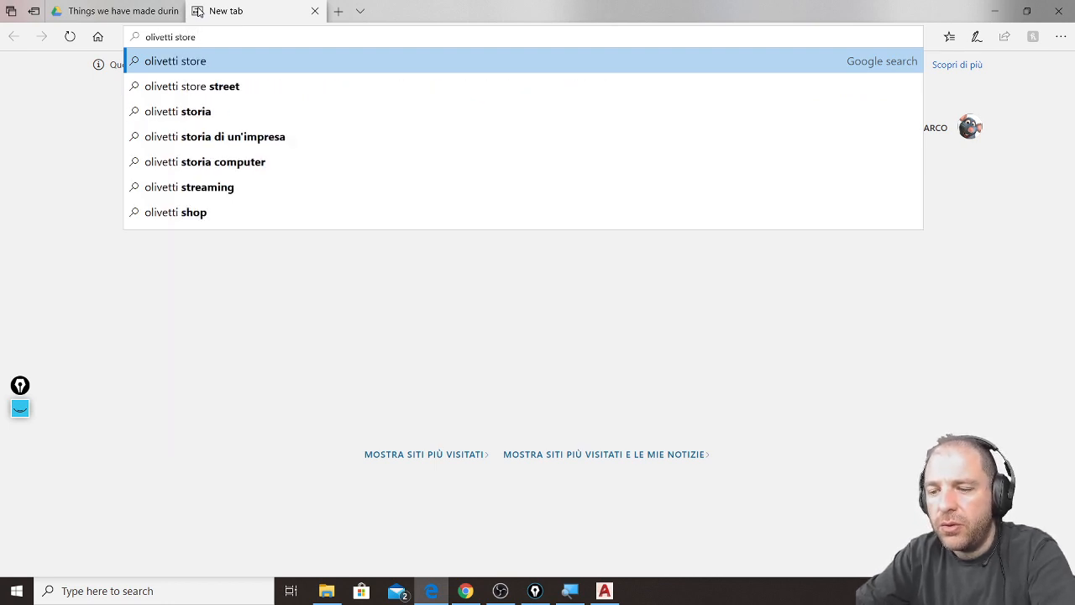
type("venice")
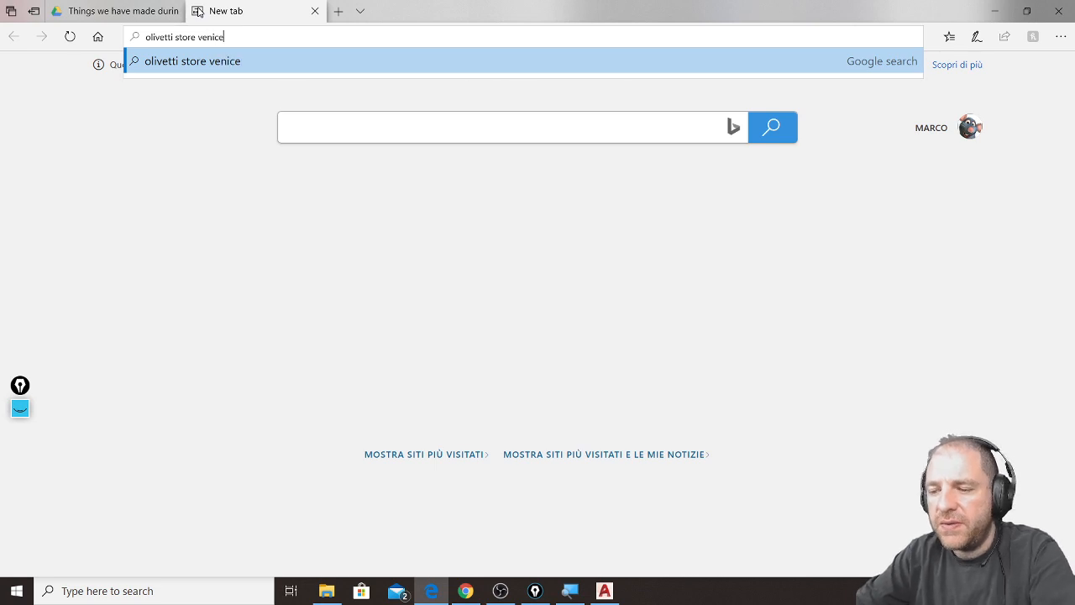
key("Return")
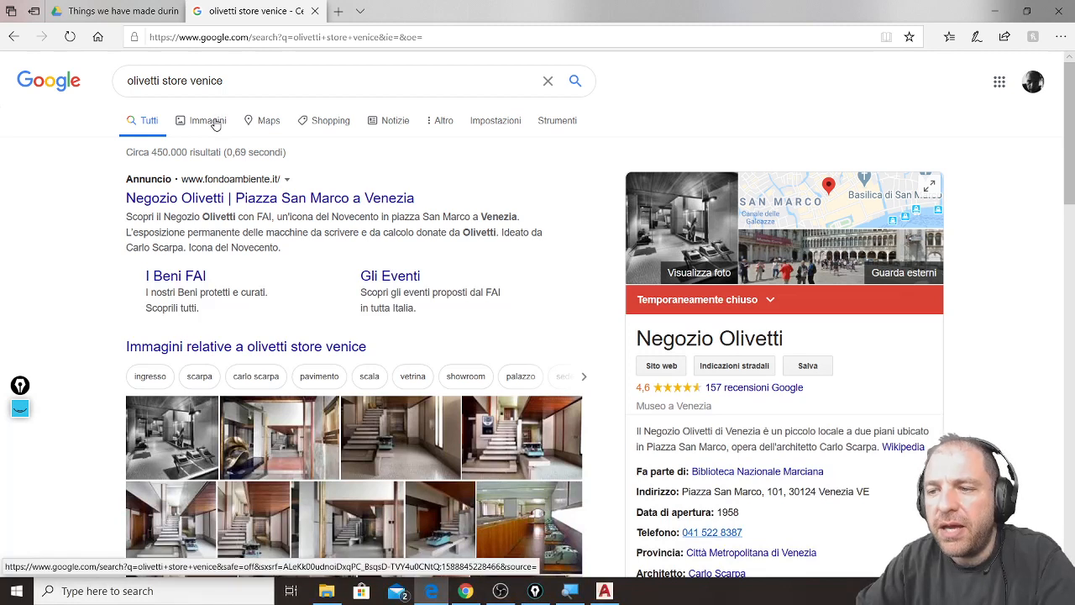
Enlarge photos of the Olivetti showroom staircase from the image results and examine its stairs
left_click(515, 444)
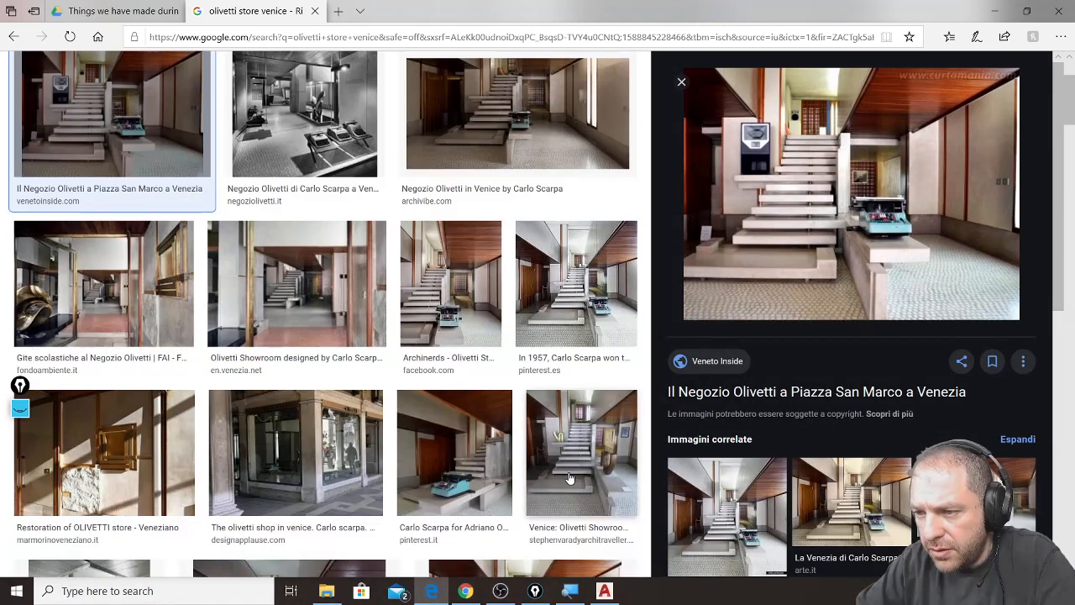
left_click(569, 477)
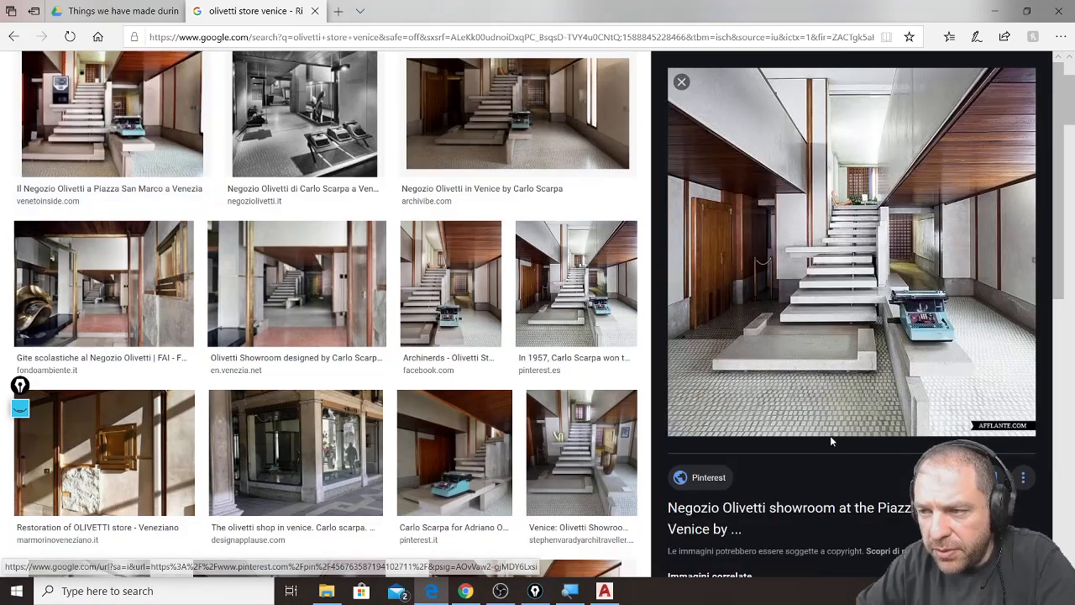
left_click(896, 317)
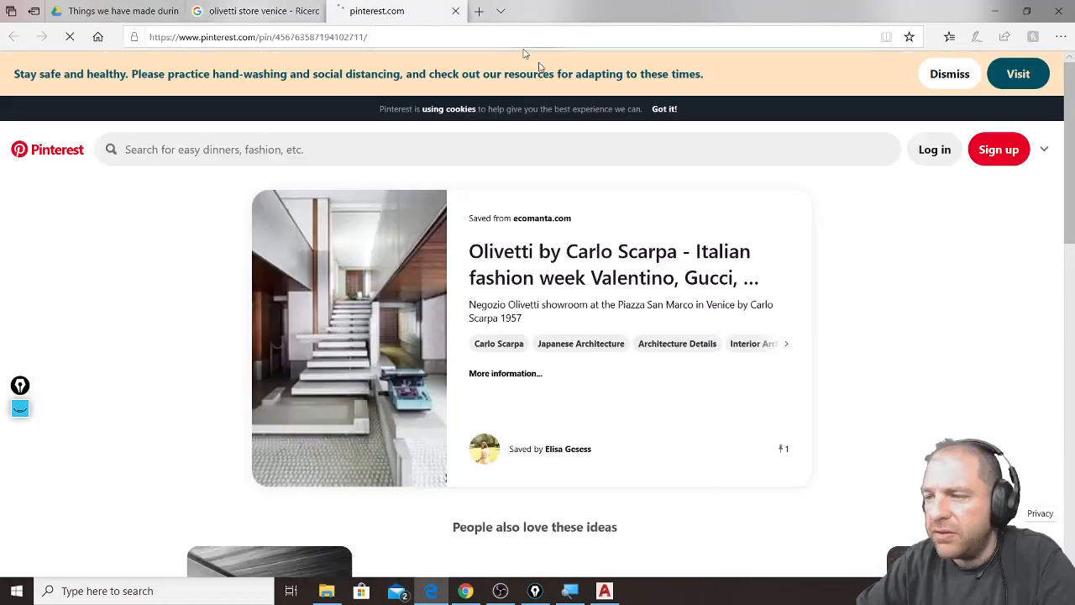
left_click(455, 11)
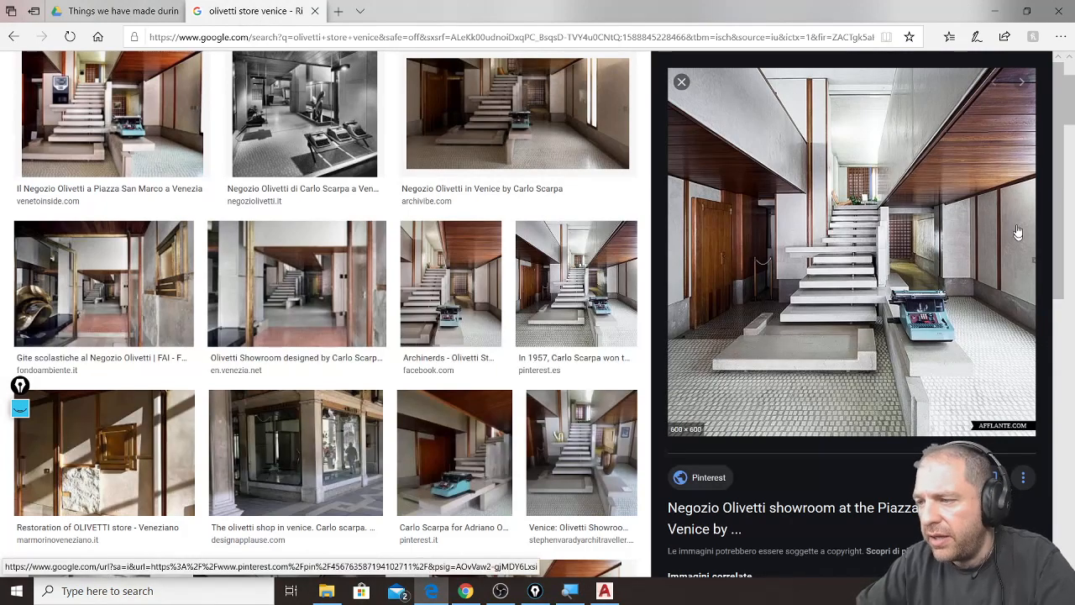
scroll(1004, 220, "up", 3, "ctrl")
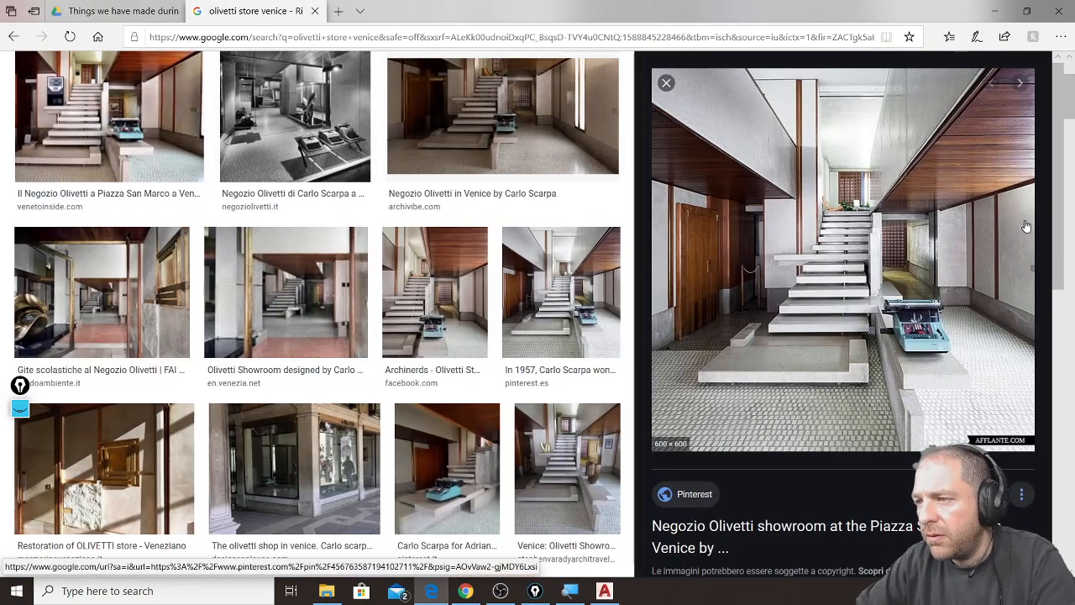
scroll(1025, 230, "up", 2, "ctrl")
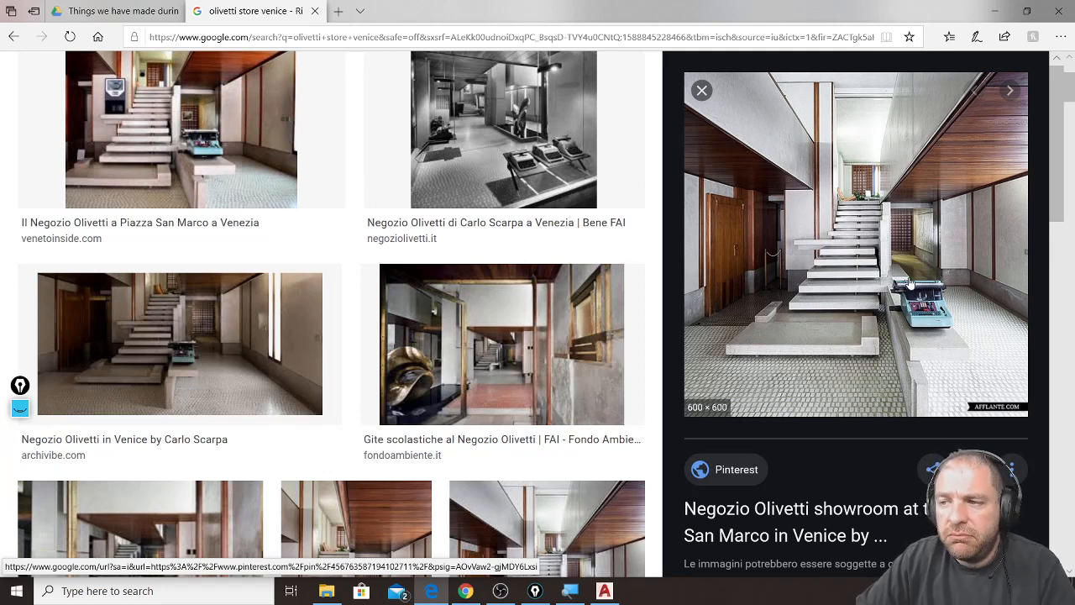
Browse the related images of the Olivetti showroom and open the Pinterest photo showing its staircase and bench
scroll(842, 311, "down", 1)
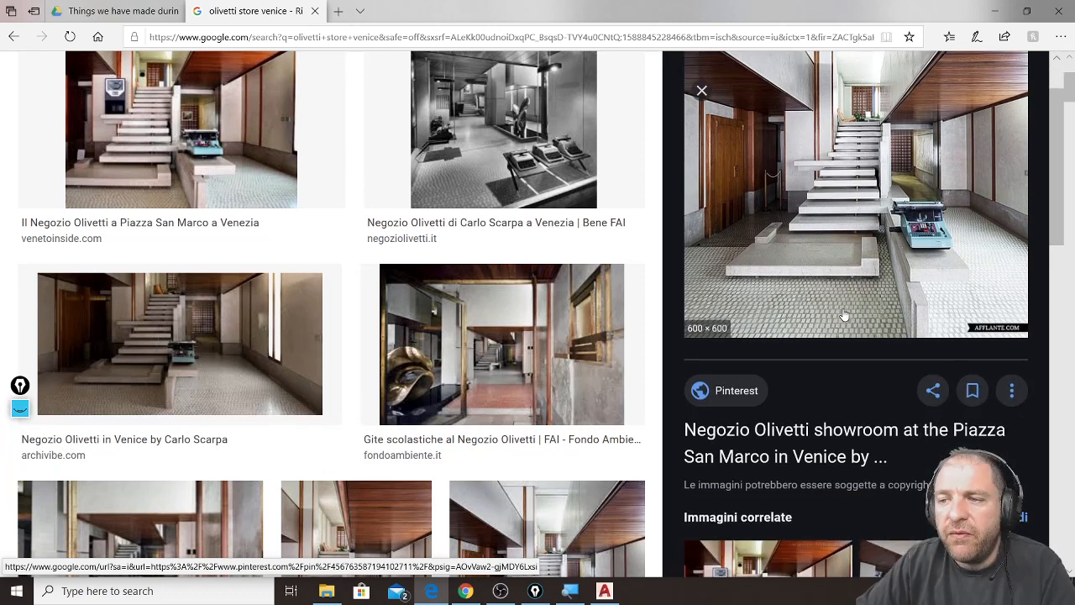
scroll(871, 304, "down", 1)
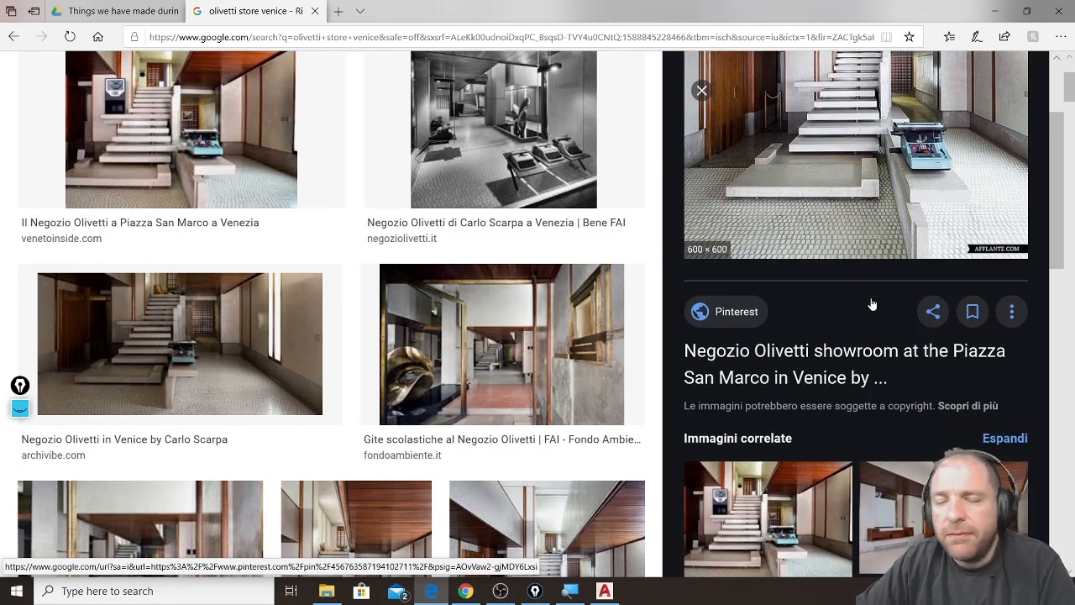
scroll(882, 308, "down", 1)
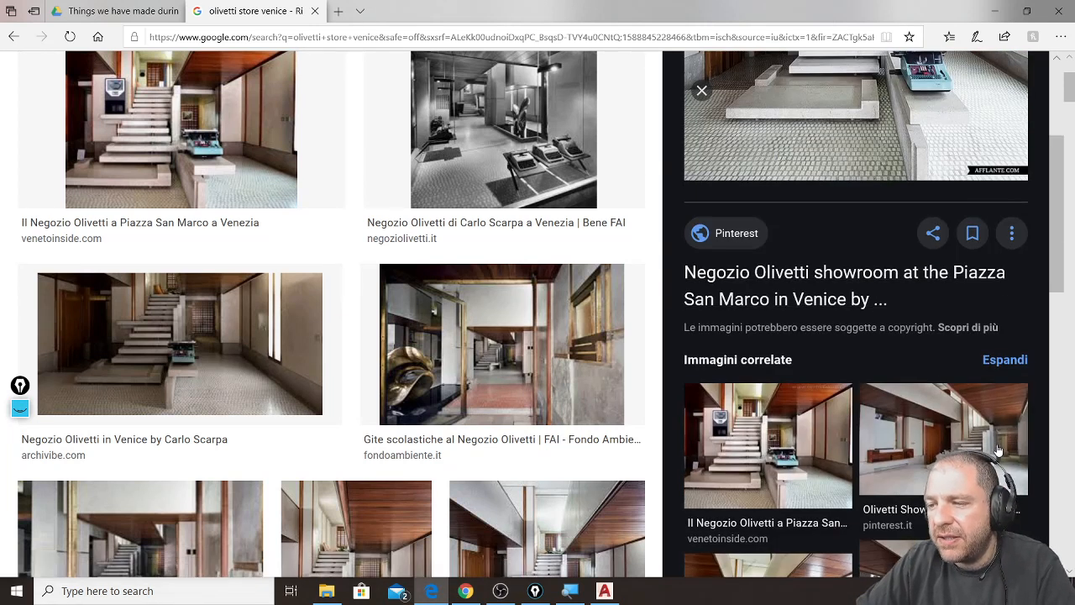
scroll(998, 426, "down", 2)
left_click(882, 252)
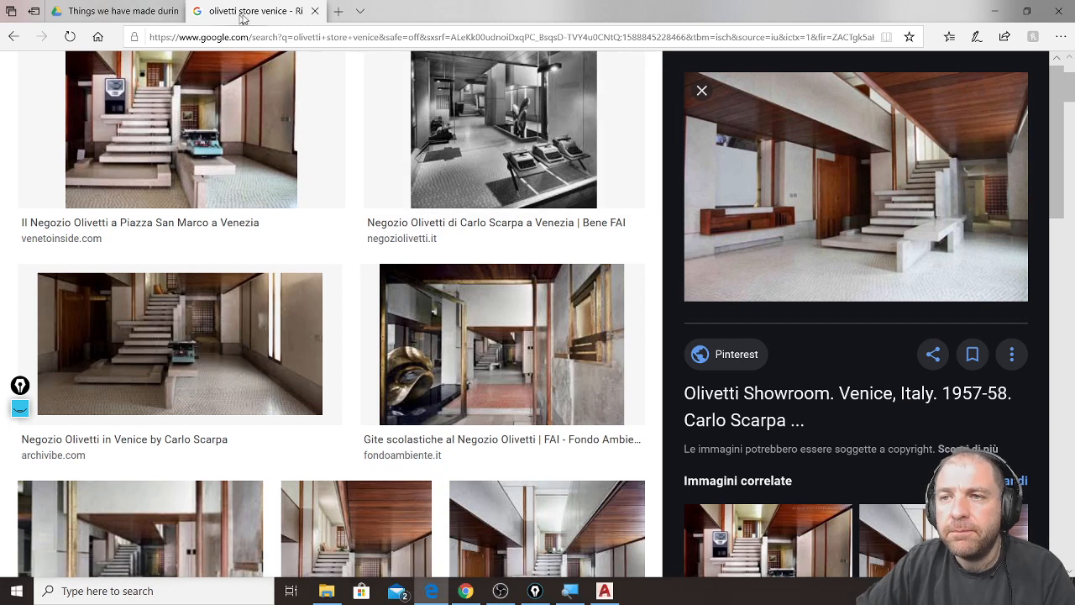
Close the Olivetti image search and the Drive browser window, and bring up AutoCAD with the live chat
left_click(118, 11)
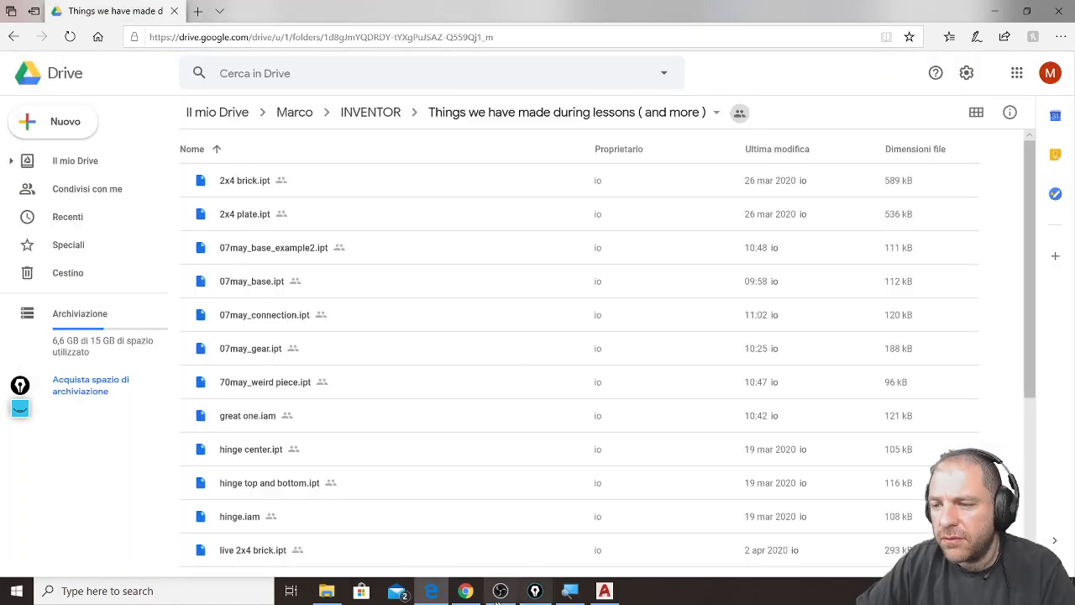
left_click(464, 590)
left_click(1063, 6)
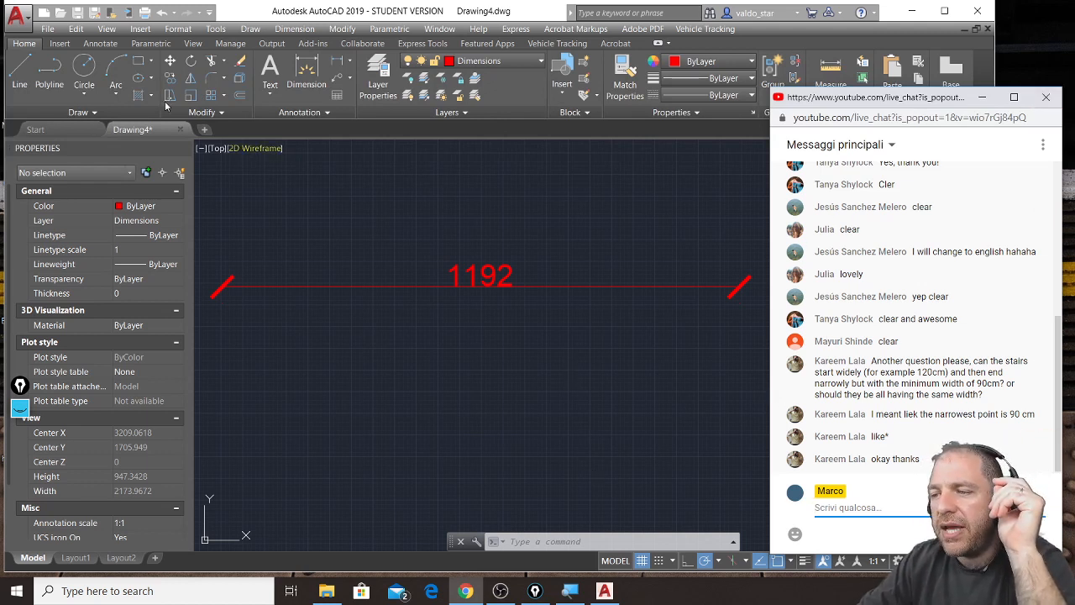
Close Drawing4 without saving and open the recent drawing "H&M Final project NOT FINISHED" with all its plans in view
left_click(180, 132)
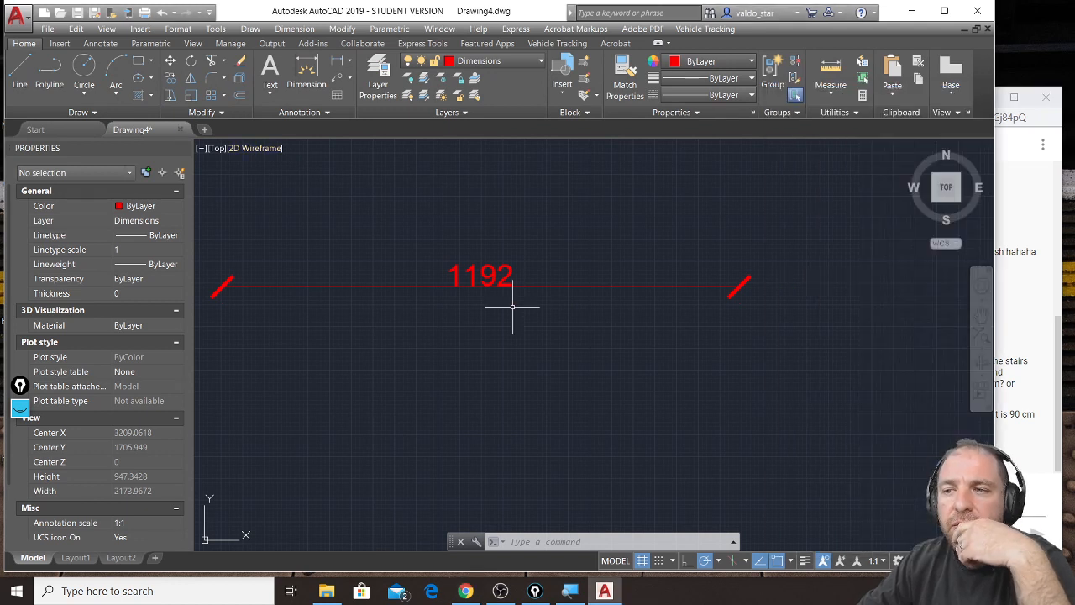
left_click(180, 130)
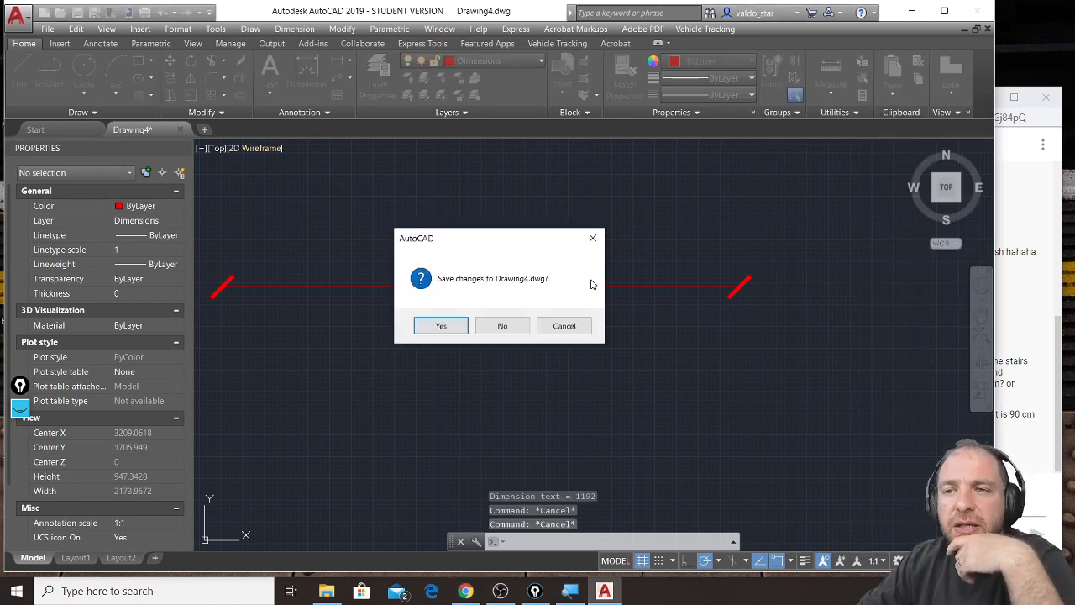
left_click(504, 327)
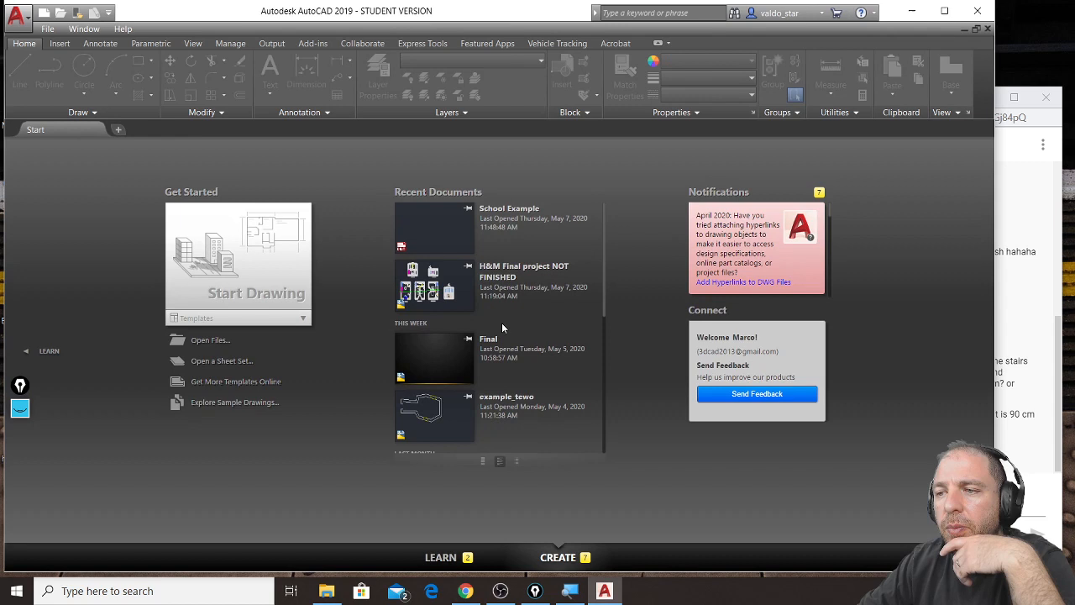
left_click(437, 287)
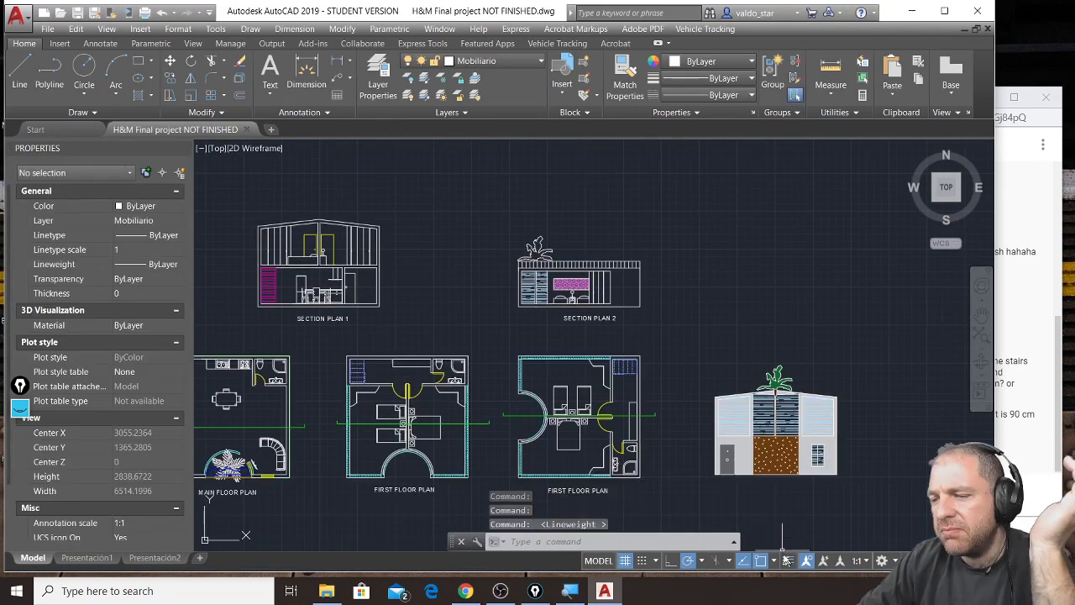
middle_click_drag(467, 361, 564, 320)
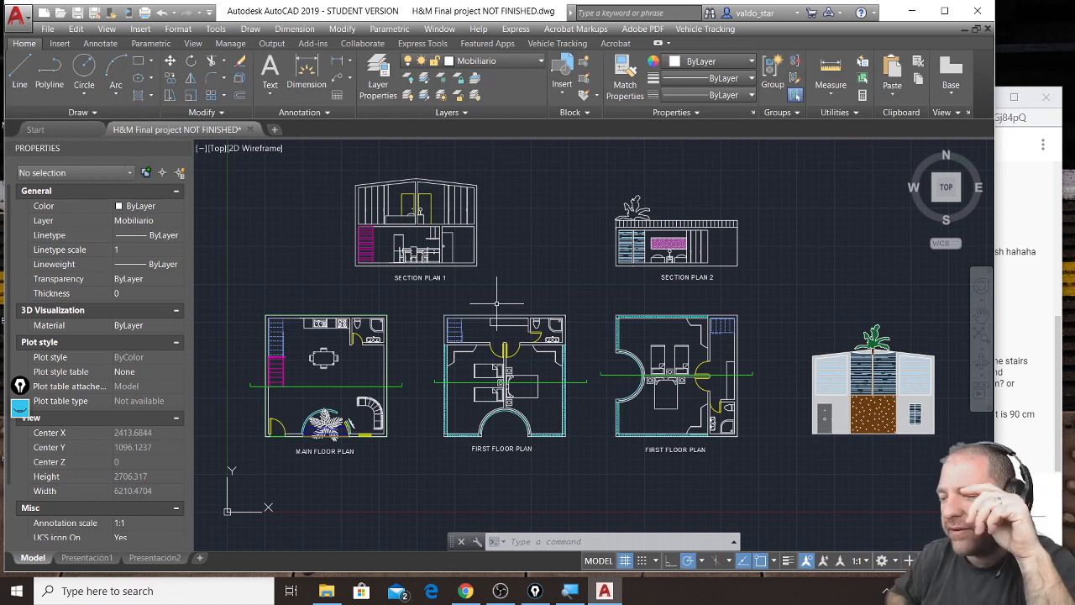
Switch to Edge, search Google Images for "autocad layout print" and look through the first results
left_click(431, 590)
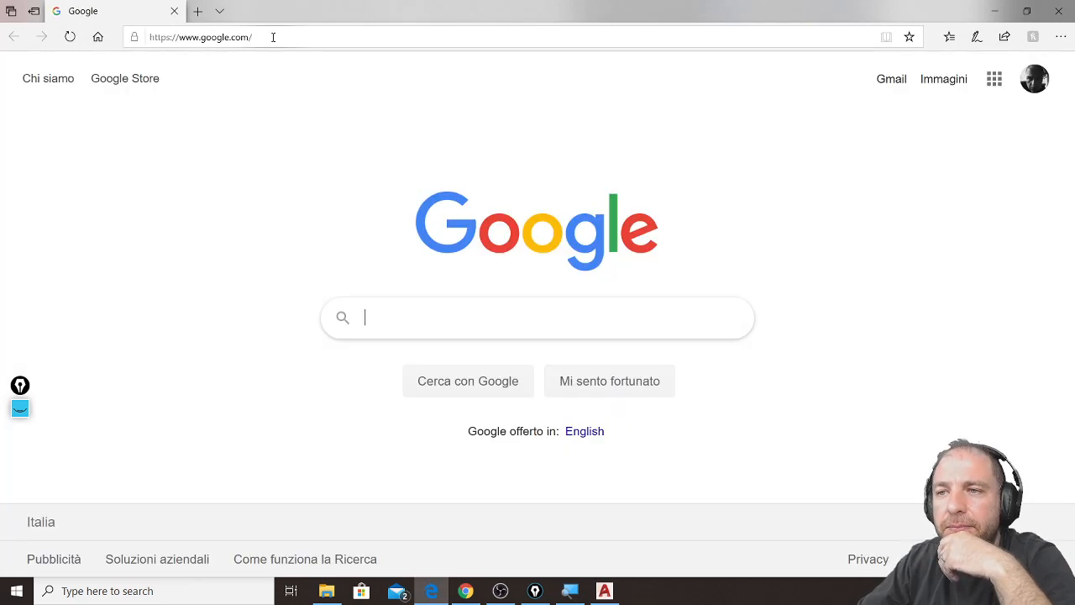
left_click(276, 37)
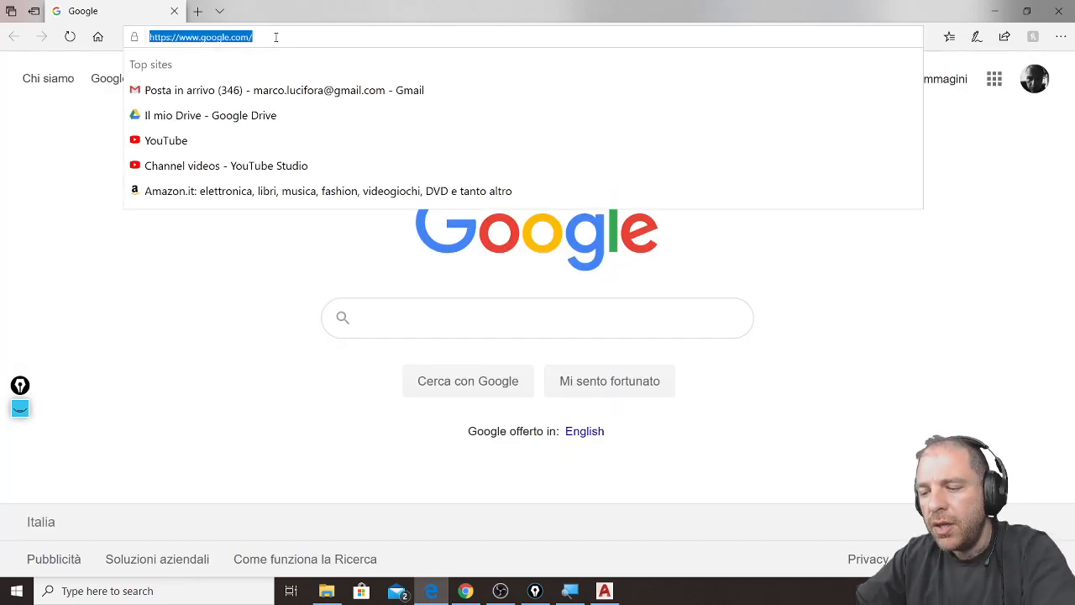
type("autoca")
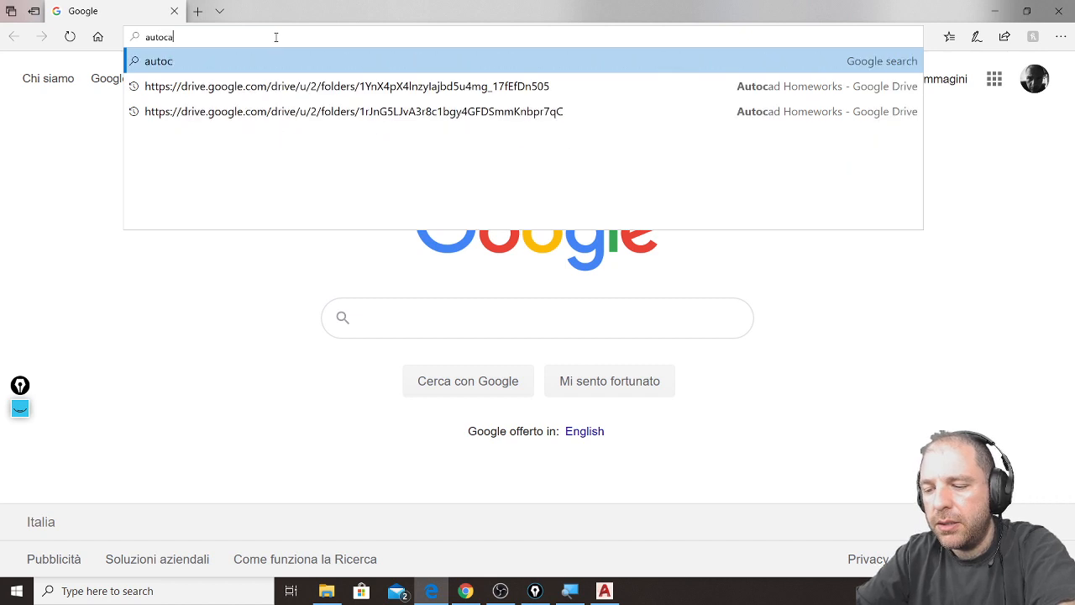
type("d layout")
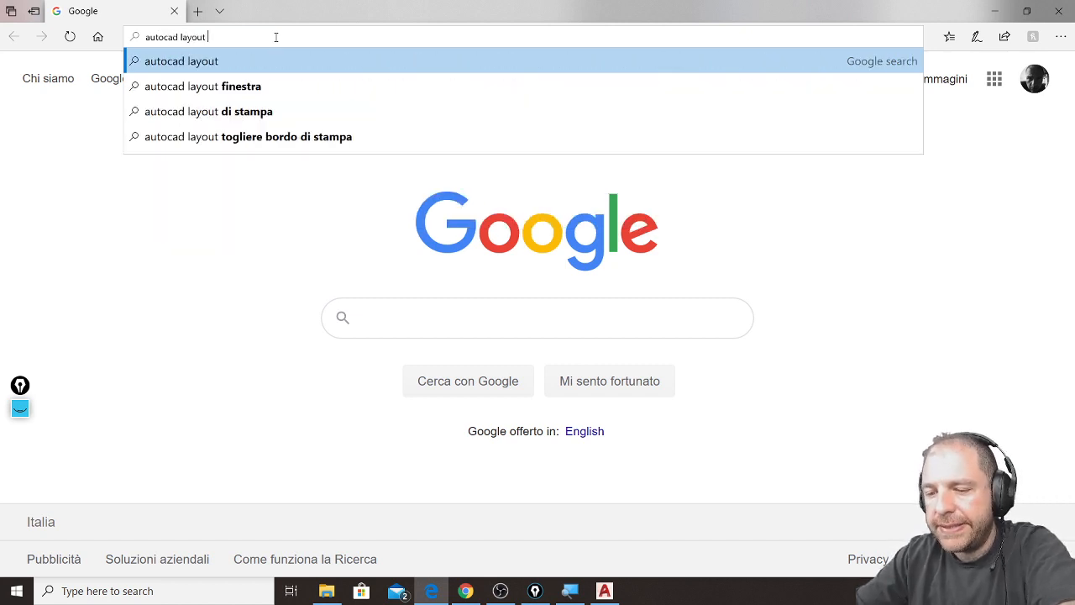
type(" print")
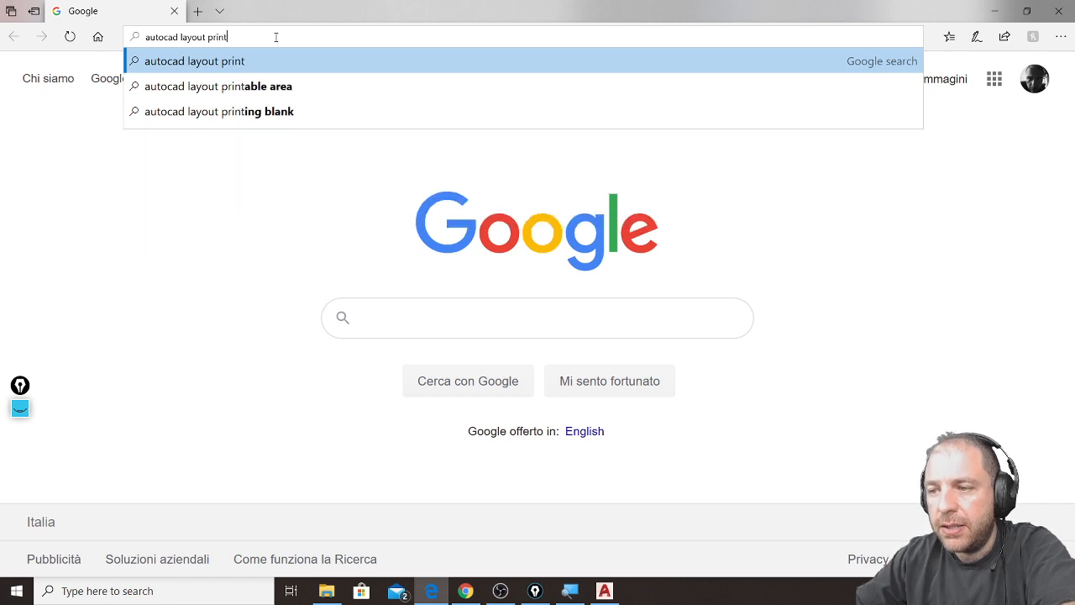
key("Return")
left_click(306, 141)
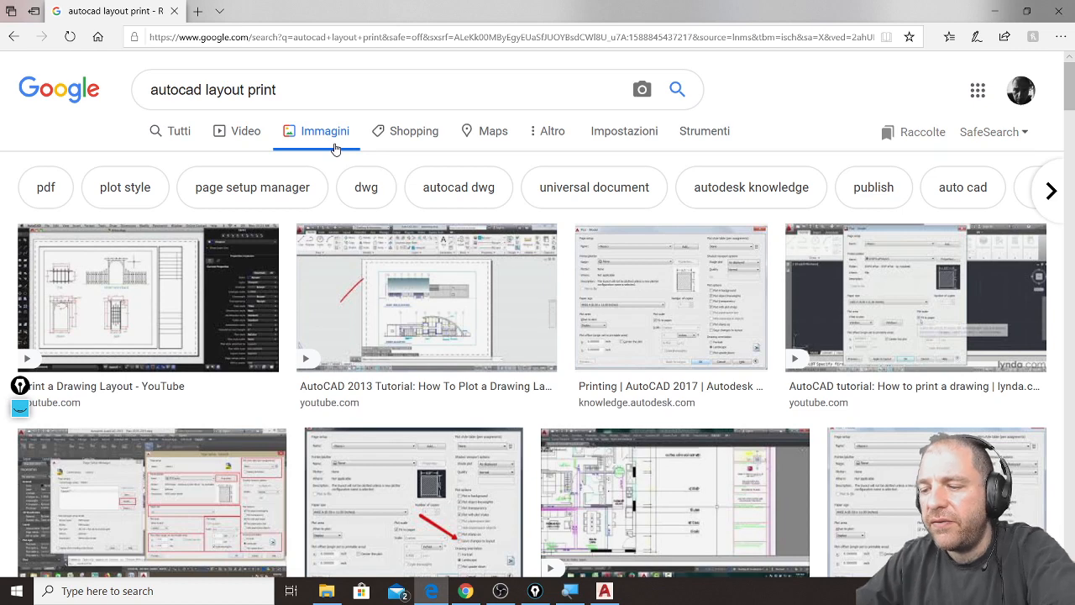
scroll(562, 298, "down", 7)
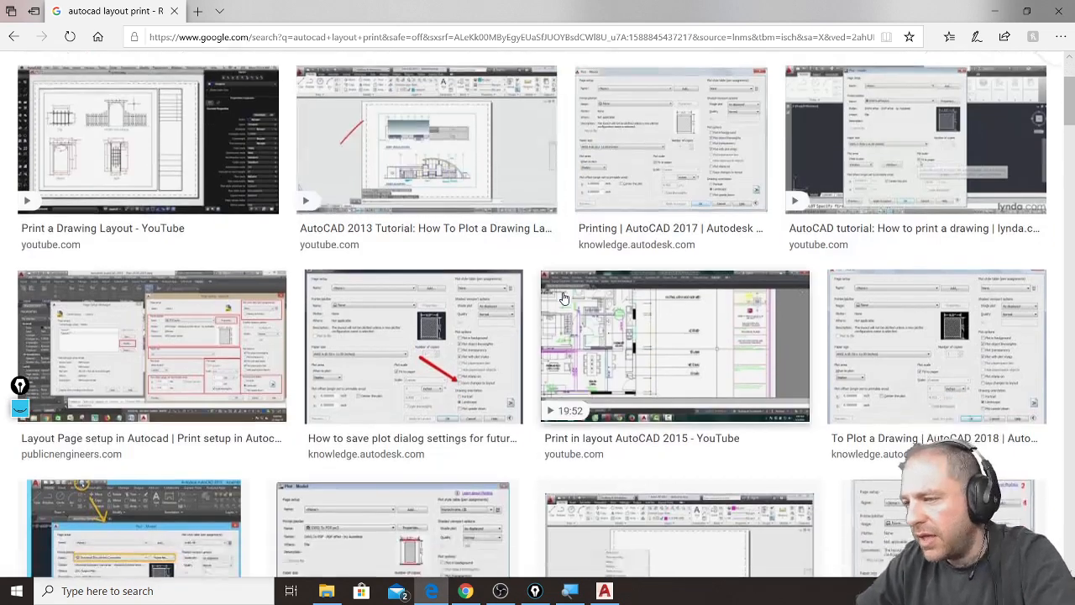
scroll(563, 298, "up", 7)
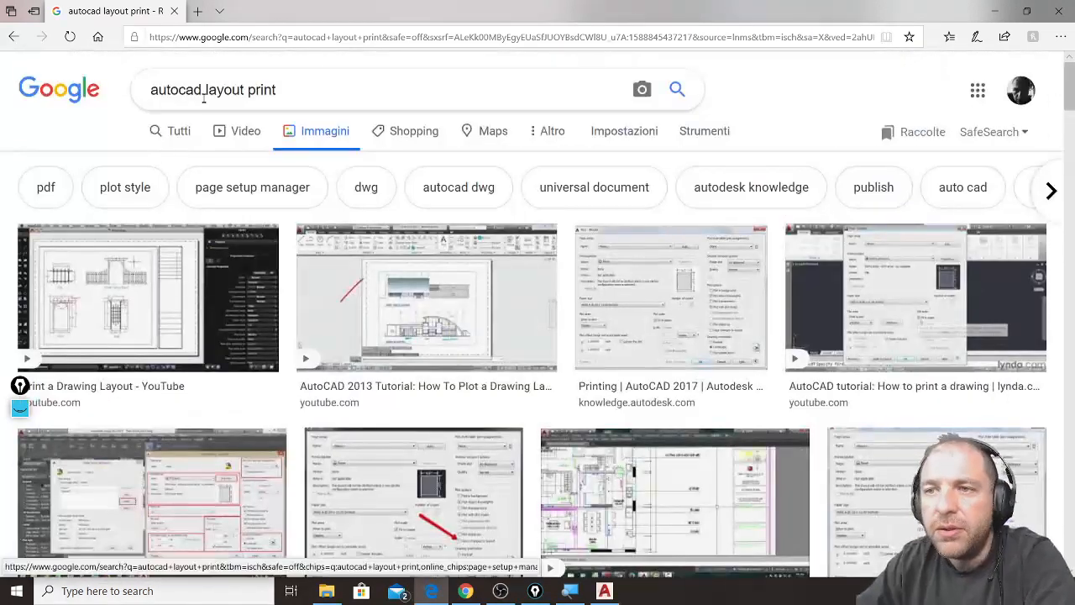
Change the image search to "technical layout print" and browse the results for sheet layout examples
double_click(155, 89)
type("technical")
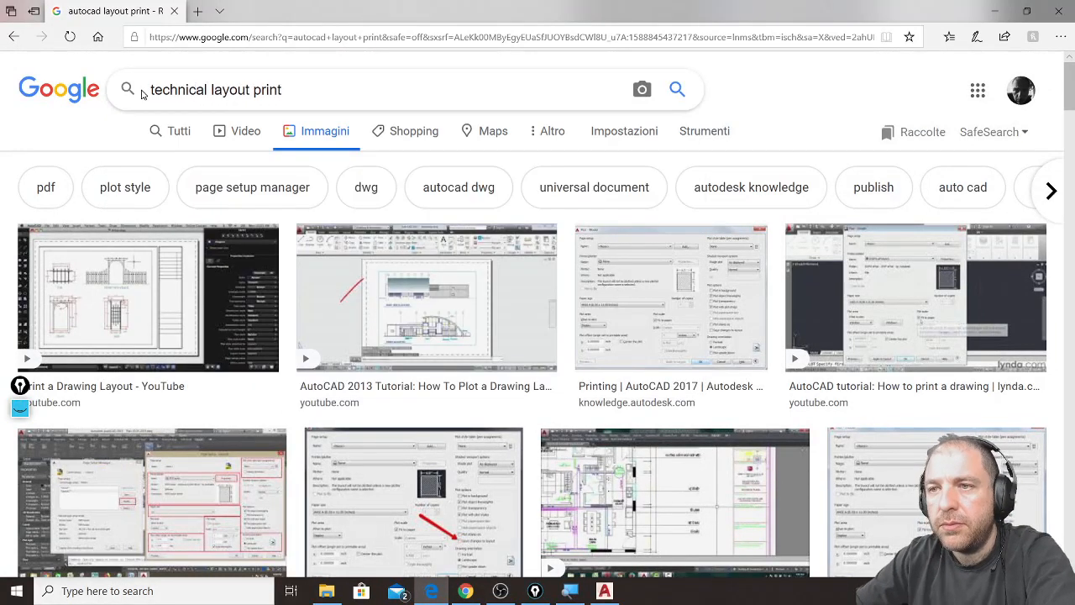
left_click_drag(210, 89, 249, 98)
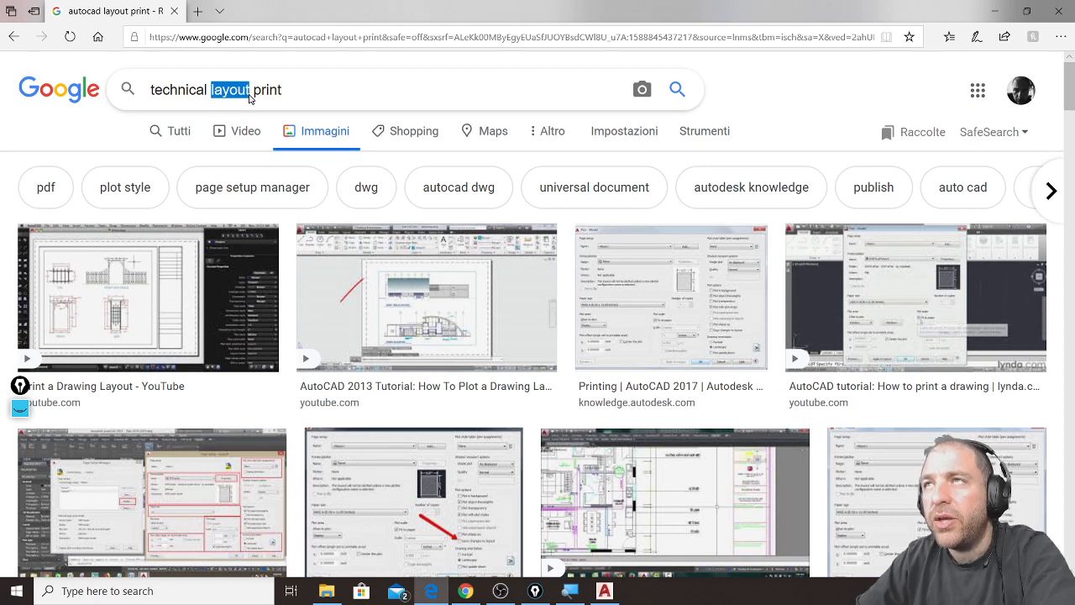
key("Return")
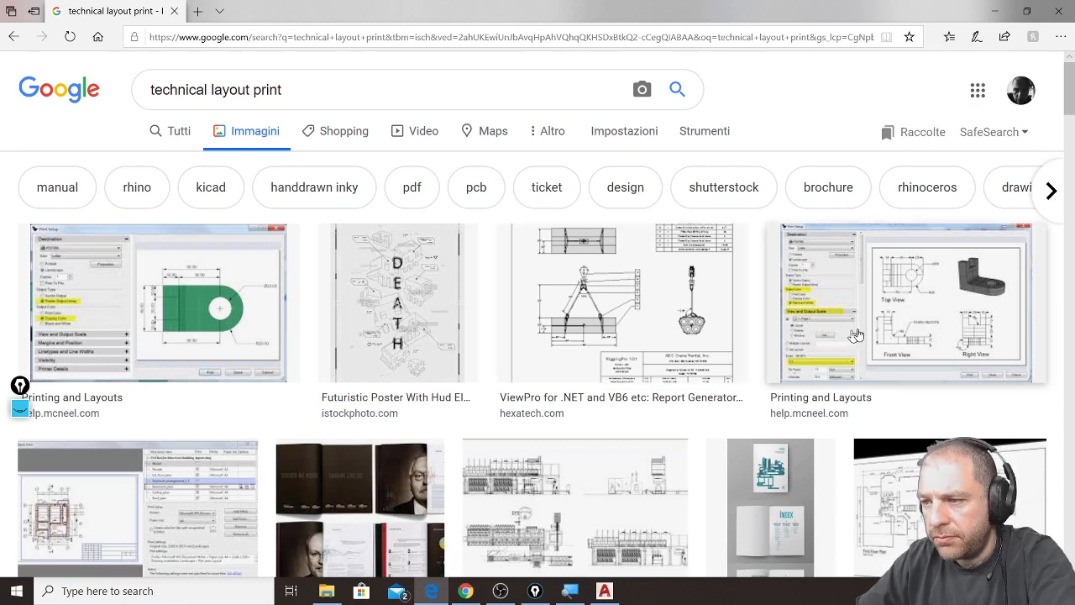
scroll(716, 314, "down", 2)
scroll(663, 315, "down", 4)
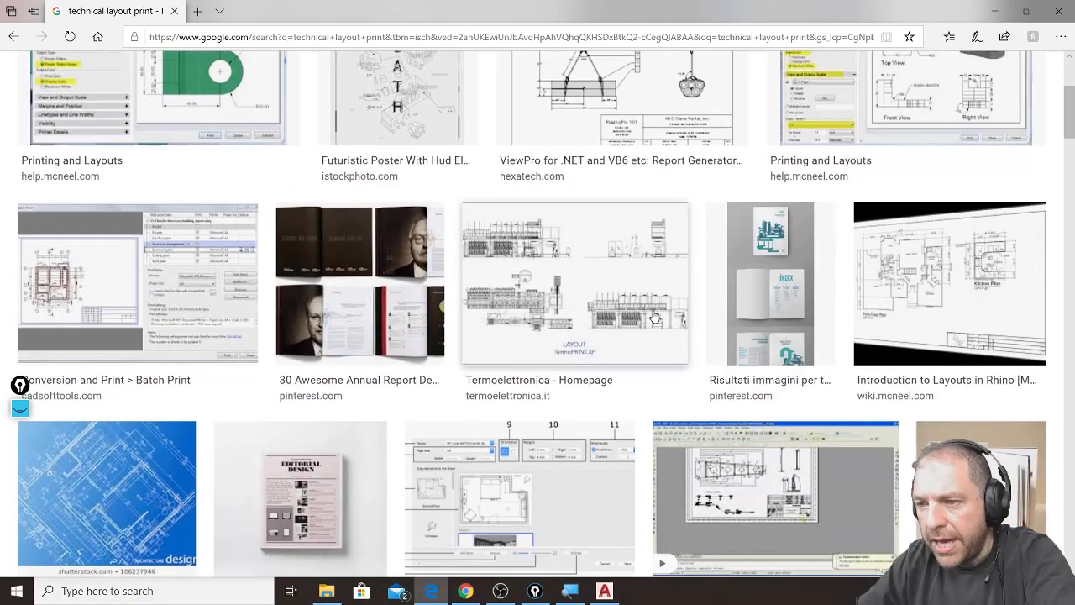
scroll(654, 316, "down", 5)
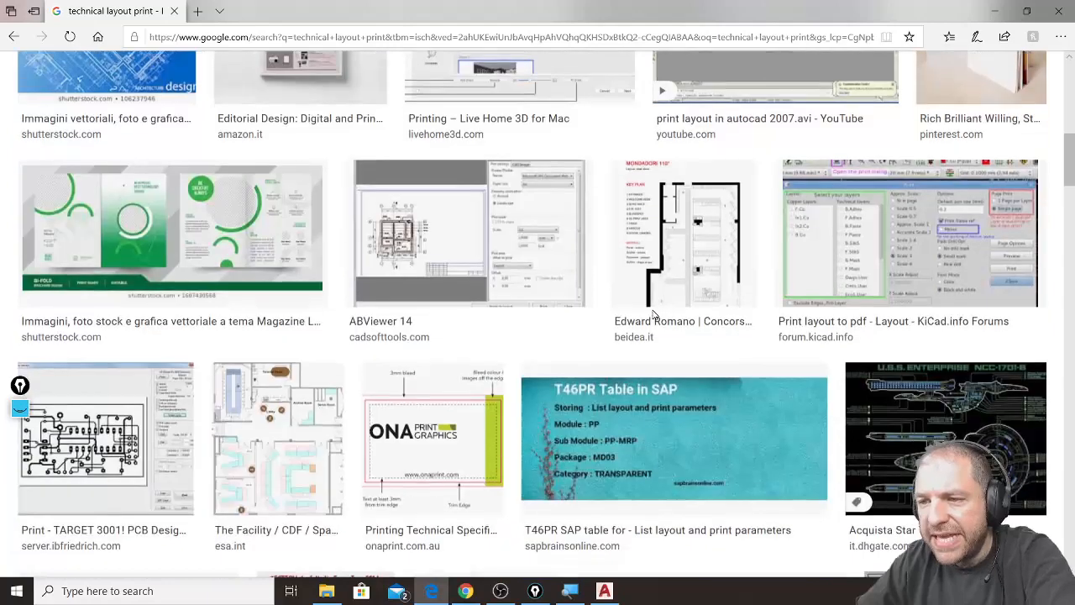
scroll(652, 311, "down", 4)
scroll(653, 312, "up", 15)
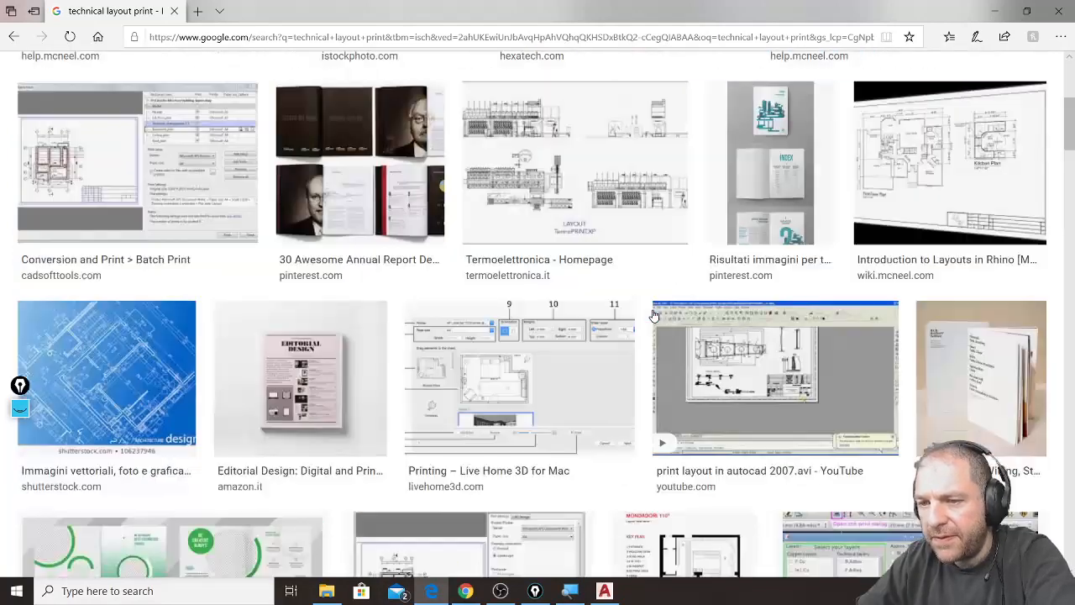
Change the image search to "floorplan" layout prints and accept the suggested query "floor plan layout print"
double_click(193, 92)
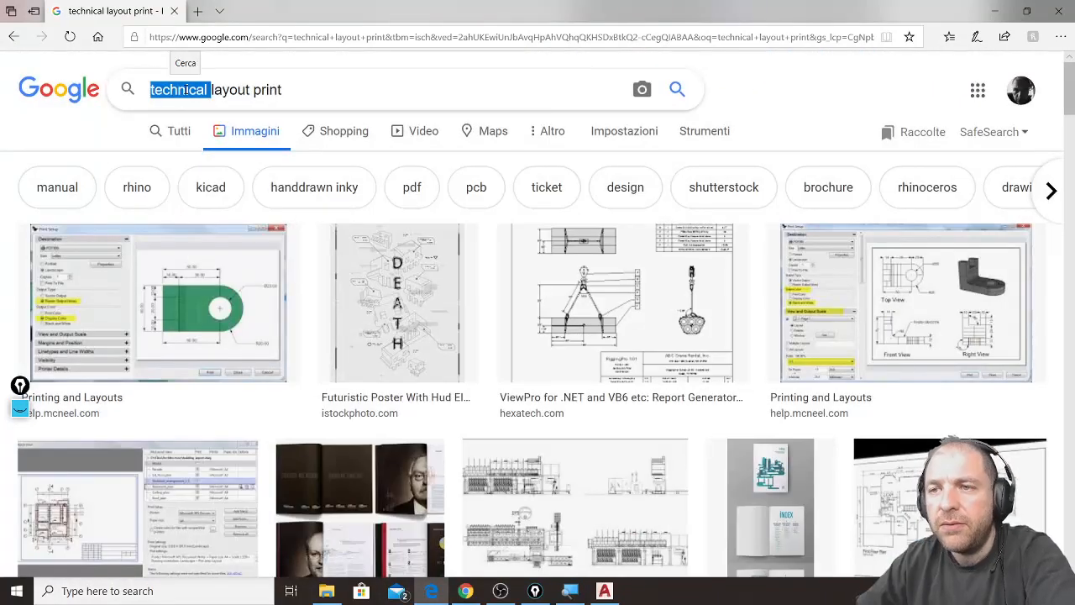
type("floorplan")
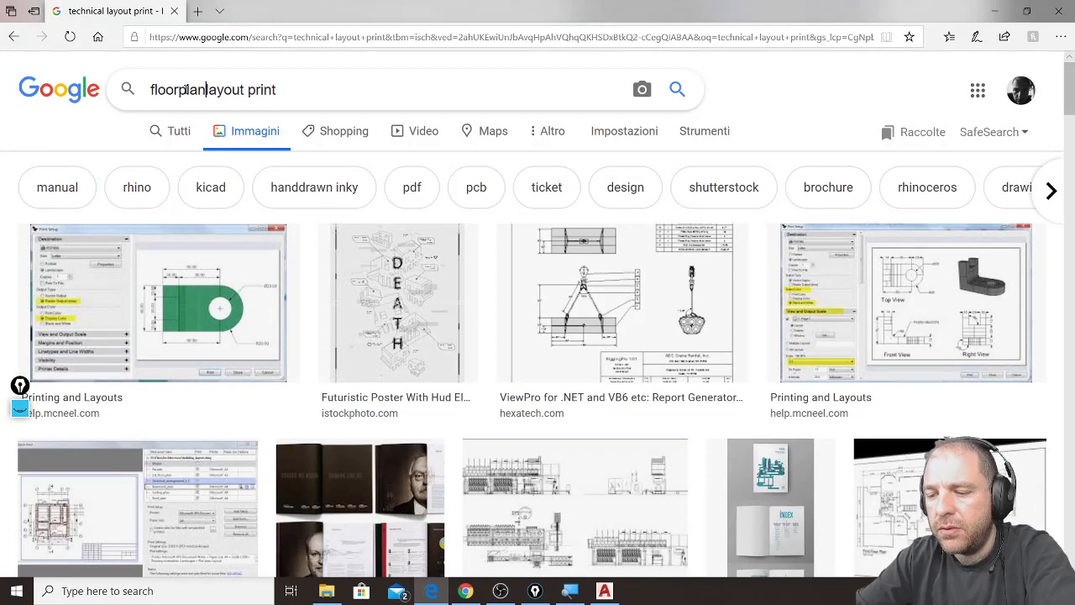
key("Return")
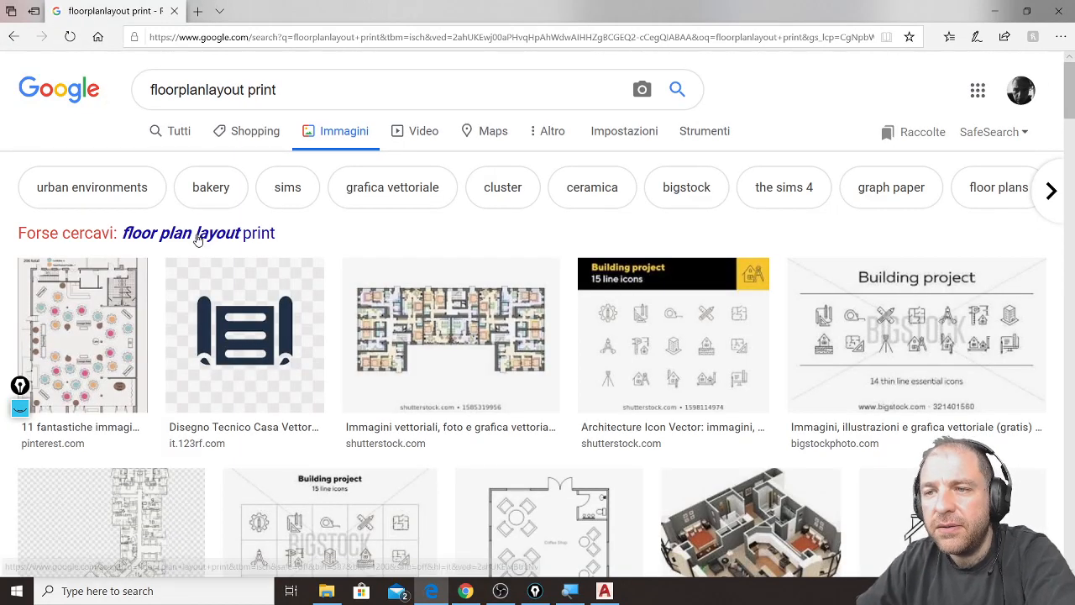
left_click(195, 234)
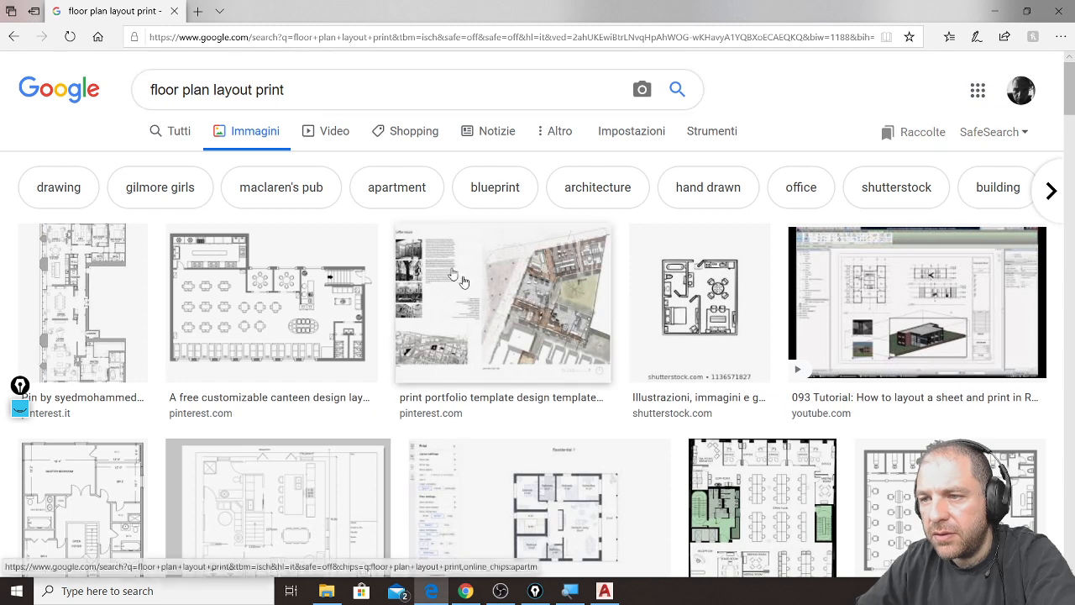
Open the preview of the "office blueprint - Akali" image from the floor plan results
scroll(682, 345, "down", 2)
scroll(682, 344, "down", 2)
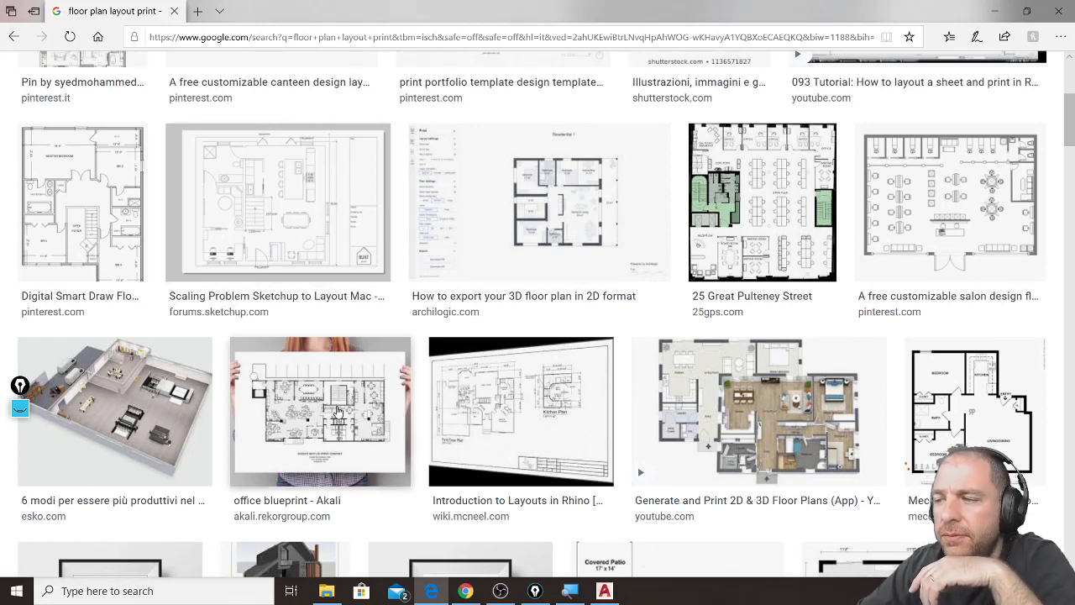
left_click(338, 410)
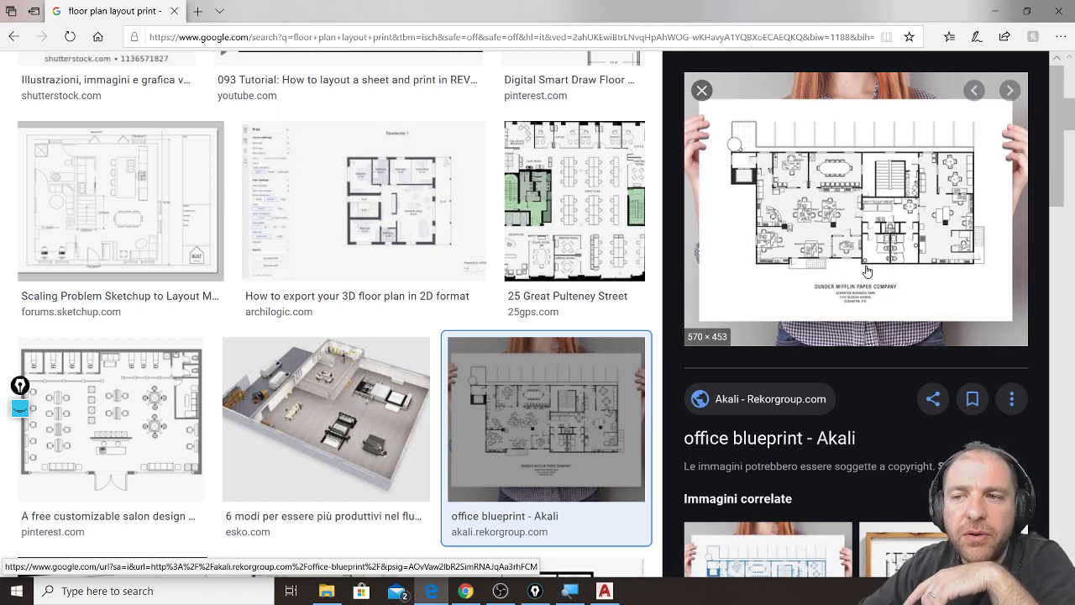
Open the preview of "Introduction to Layouts in Rhino" and browse its related images
scroll(594, 357, "down", 2)
scroll(593, 357, "down", 3)
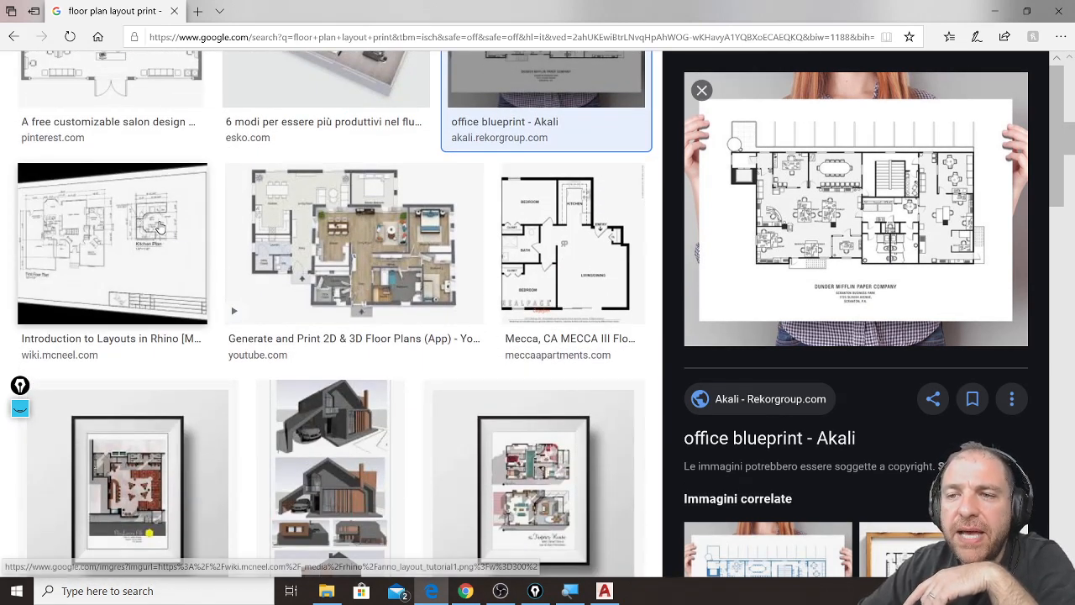
left_click(159, 229)
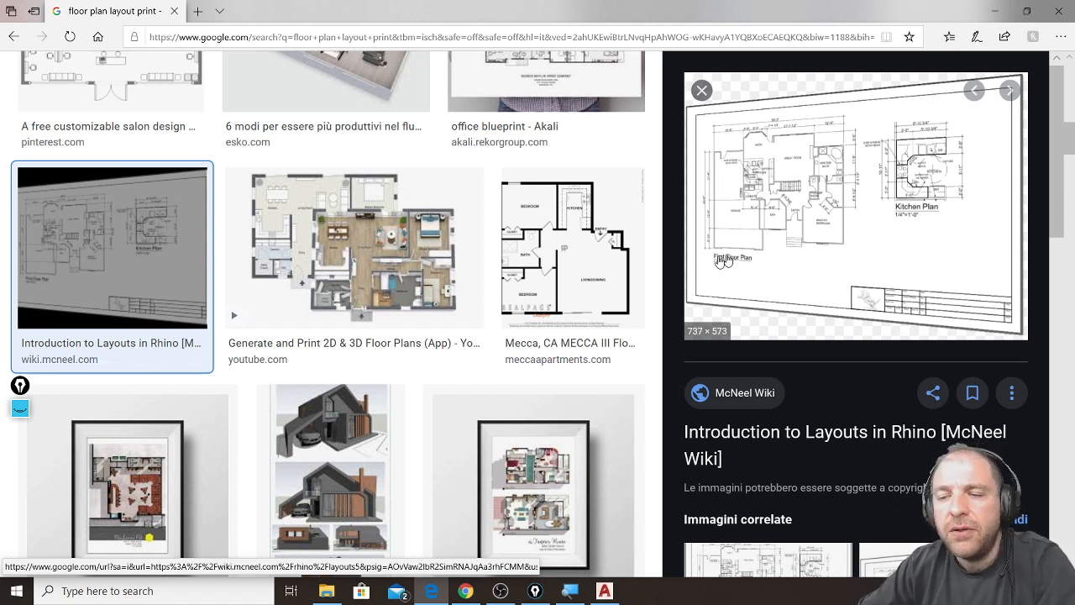
scroll(781, 250, "down", 4)
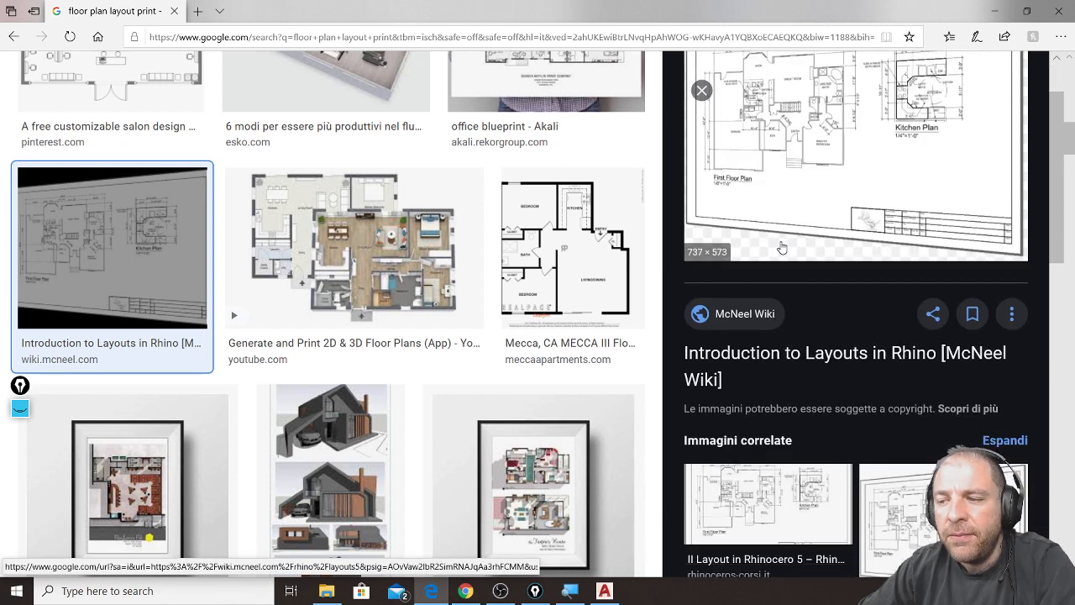
scroll(781, 244, "down", 1)
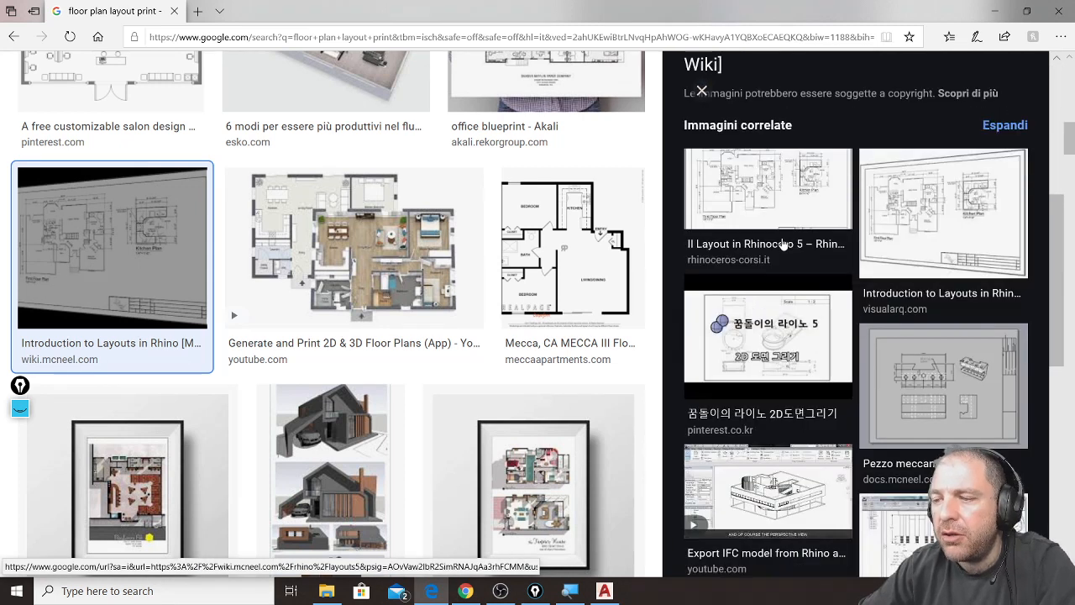
Review the Rhino layout preview and browse the remaining floor plan image results for further sheet examples
scroll(833, 277, "up", 5)
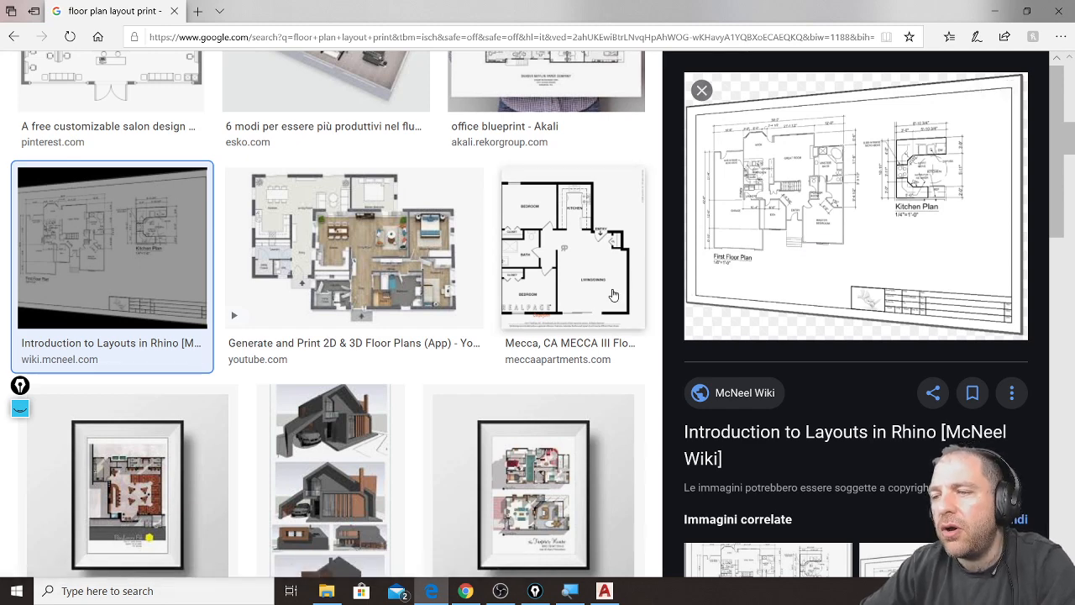
scroll(613, 295, "down", 2)
scroll(613, 295, "down", 10)
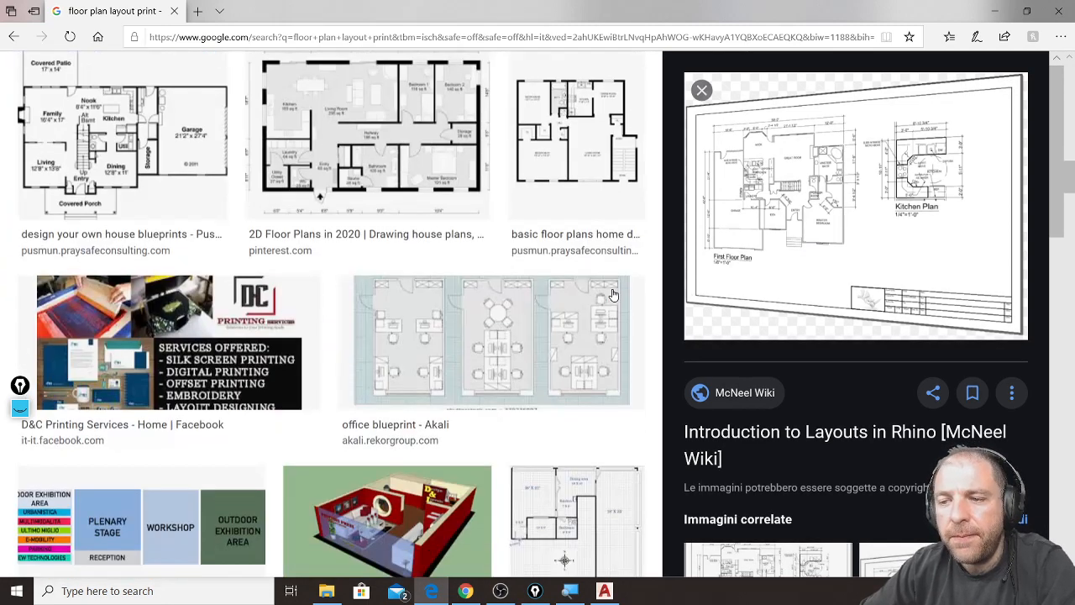
scroll(613, 294, "up", 1)
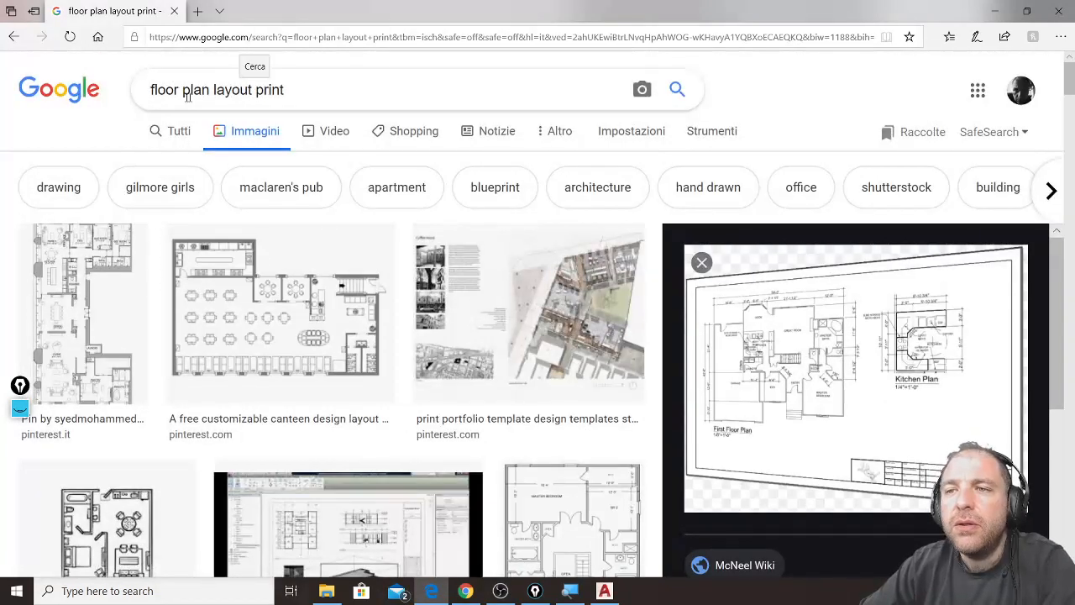
left_click_drag(298, 89, 168, 89)
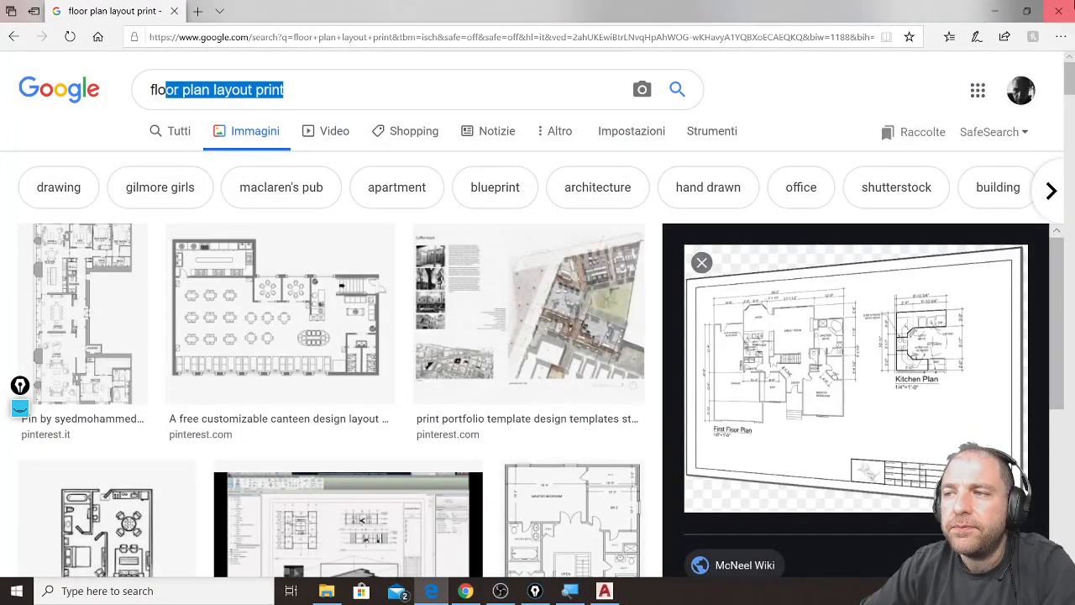
Switch to AutoCAD, check the live chat for new messages, and return to the H&M project drawing
key("alt+Tab")
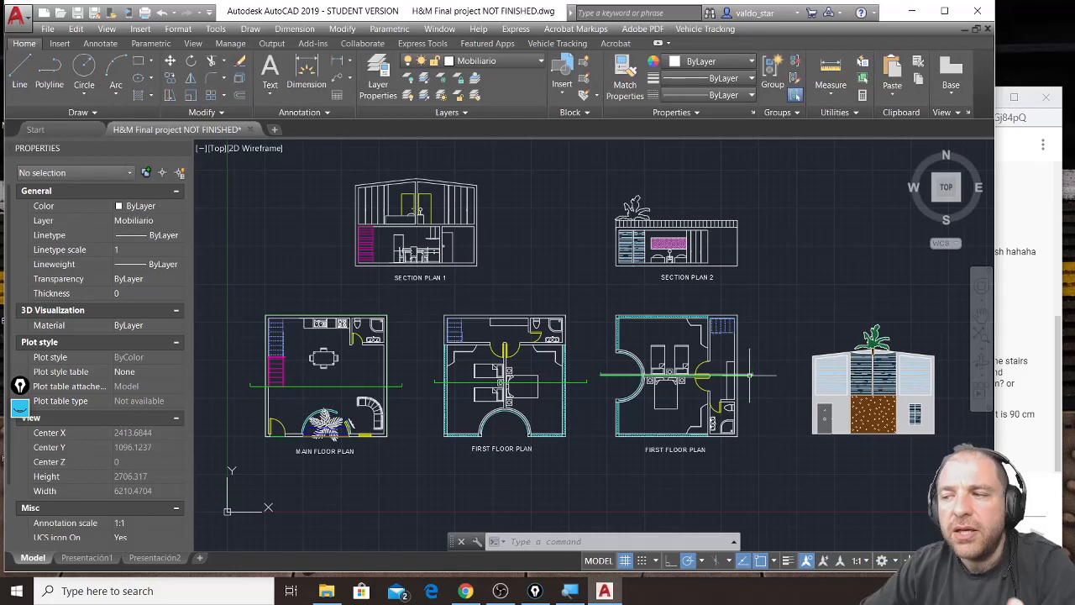
left_click(1061, 434)
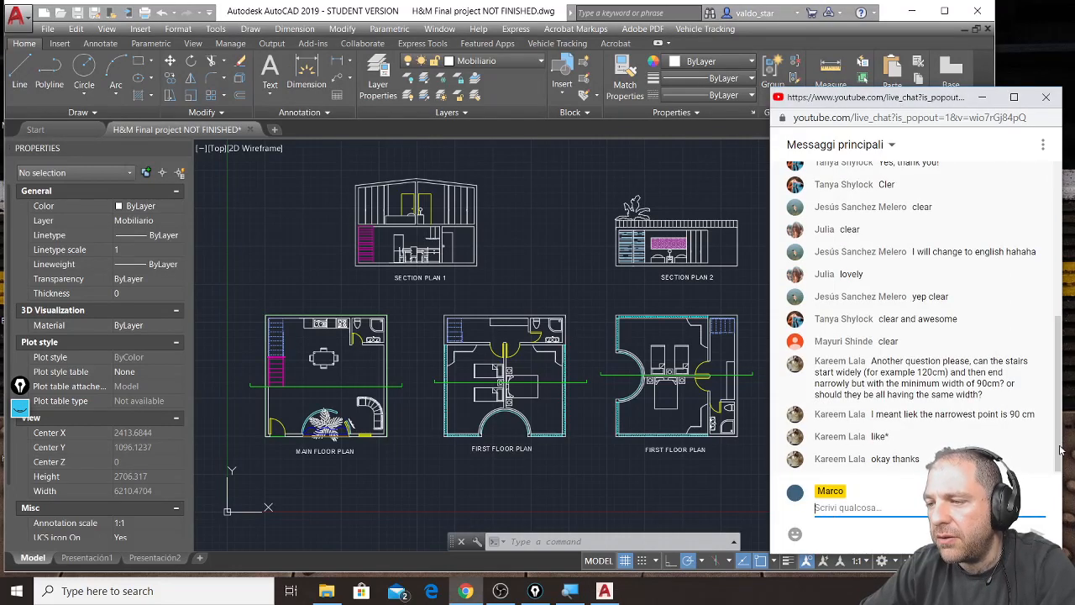
left_click(511, 471)
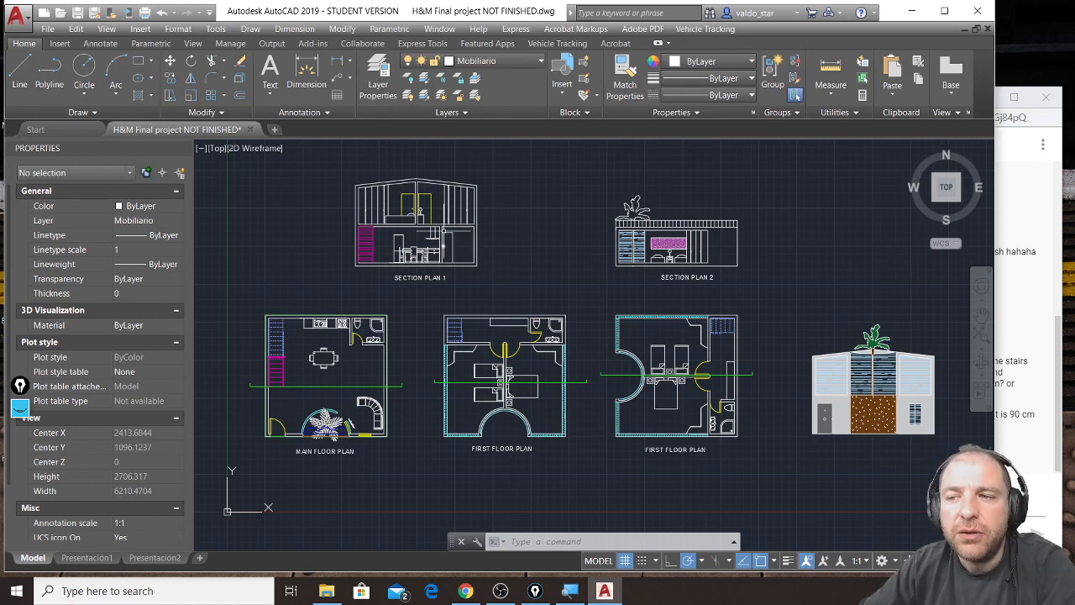
Examine the floor plans, the two section plans and the front elevation in model space
scroll(269, 363, "up", 2)
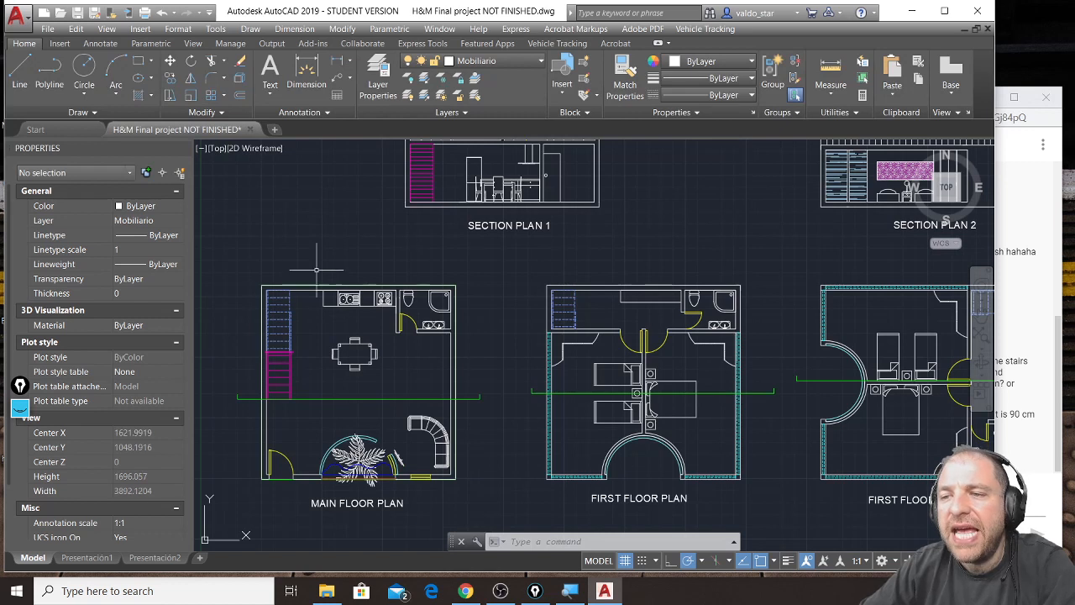
scroll(326, 379, "down", 2)
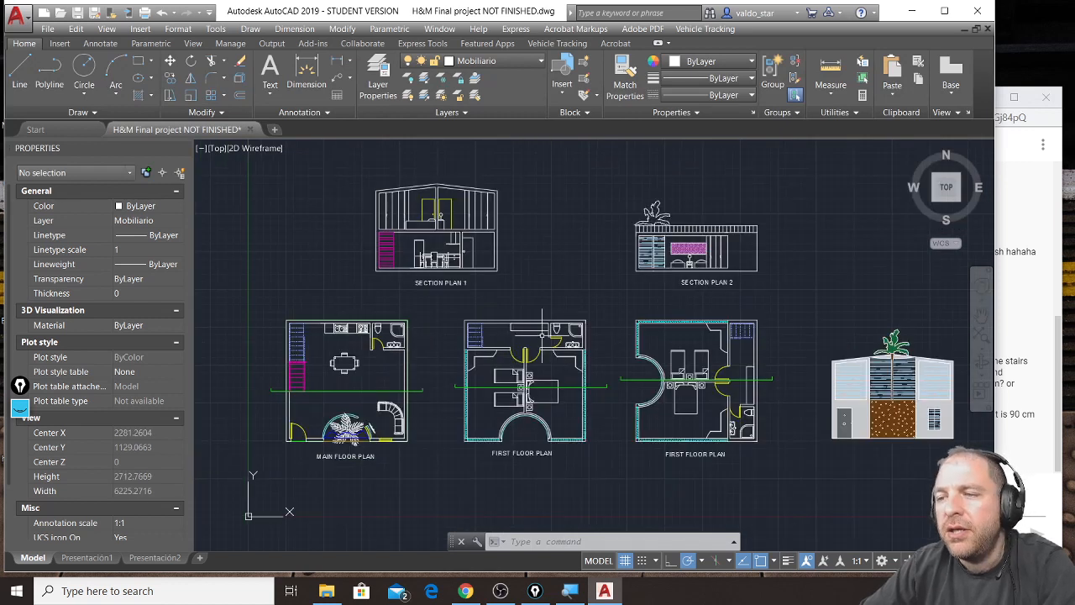
scroll(442, 274, "up", 2)
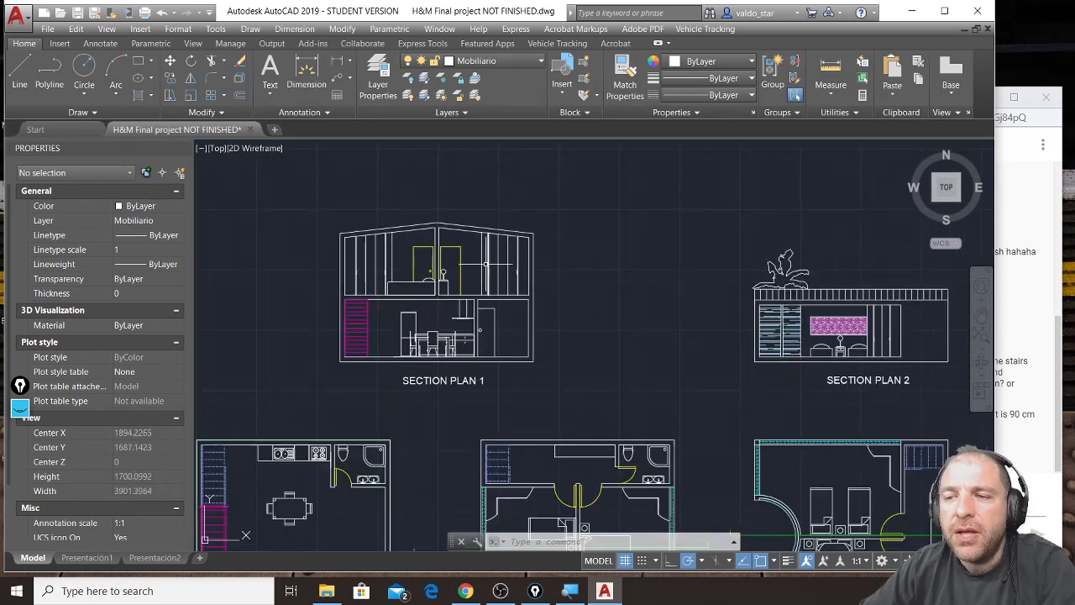
mouse_move(621, 336)
middle_mouse_down()
mouse_move(573, 331)
mouse_move(473, 288)
middle_mouse_up()
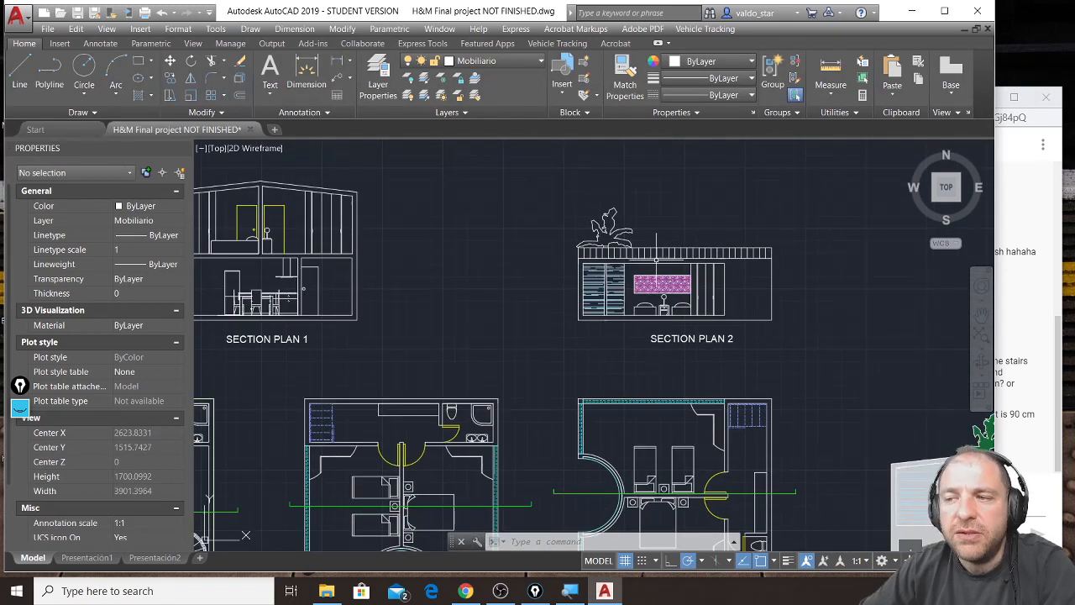
scroll(656, 261, "up", 2)
scroll(656, 239, "down", 2)
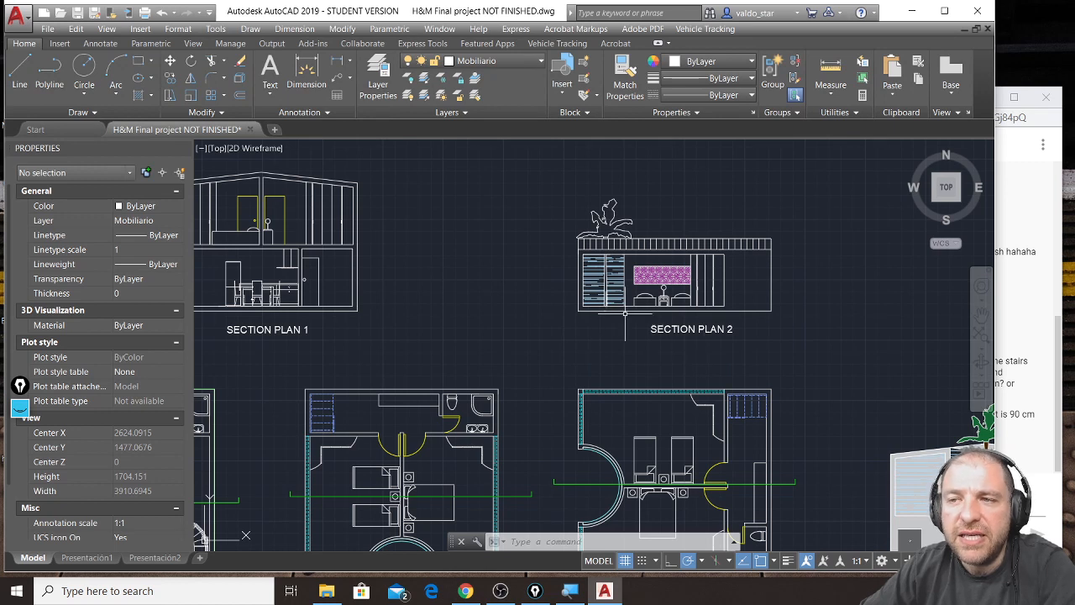
scroll(670, 326, "down", 2)
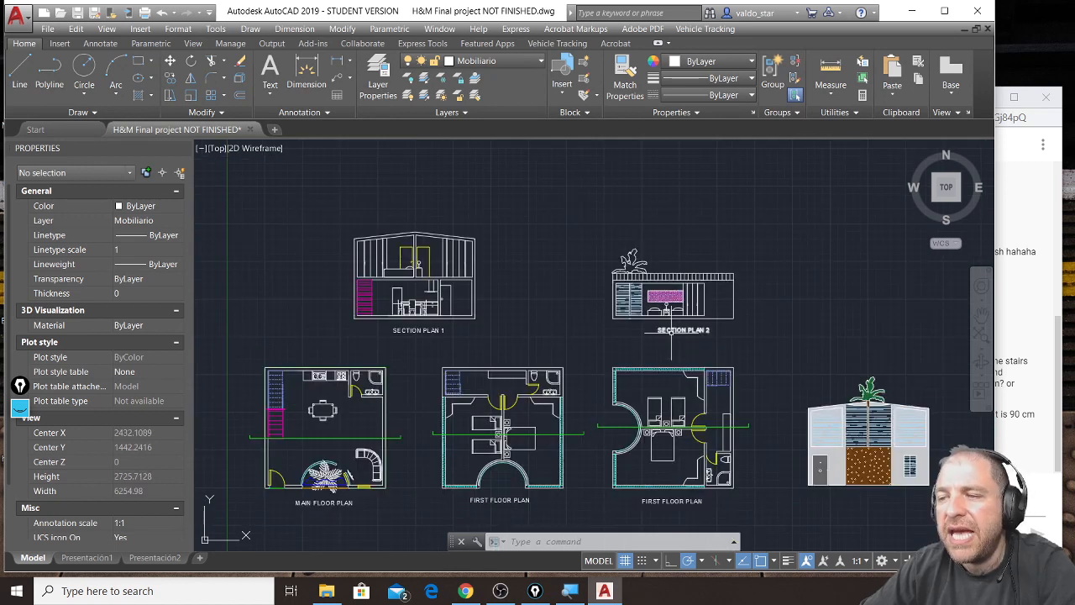
middle_click_drag(905, 402, 850, 372)
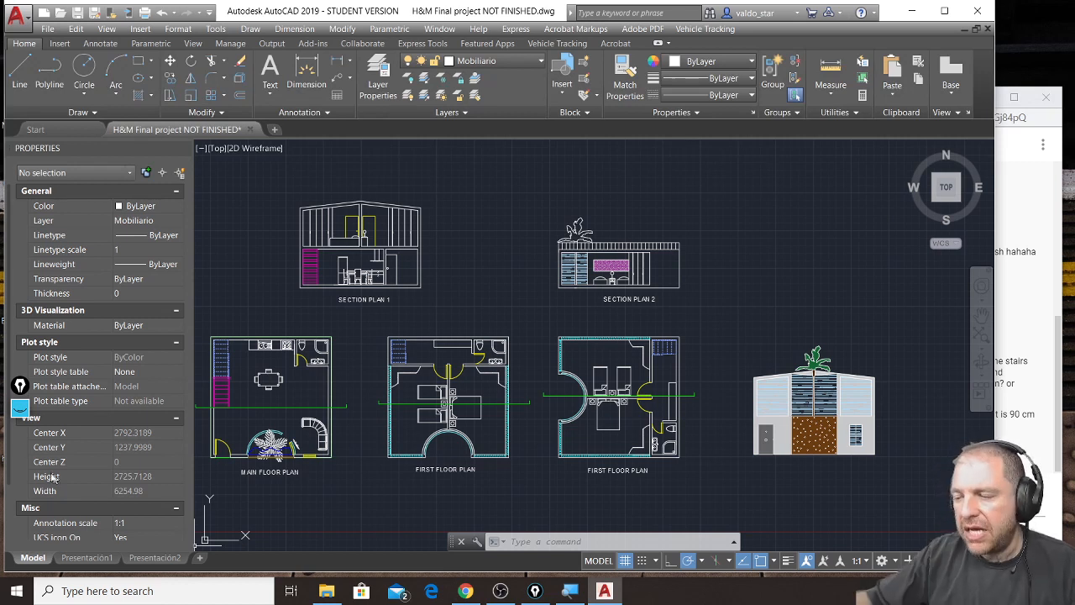
Open the screen annotation pen and outline the Model, Presentación1 and Presentación2 tabs in yellow
left_click(20, 386)
left_click_drag(21, 386, 35, 264)
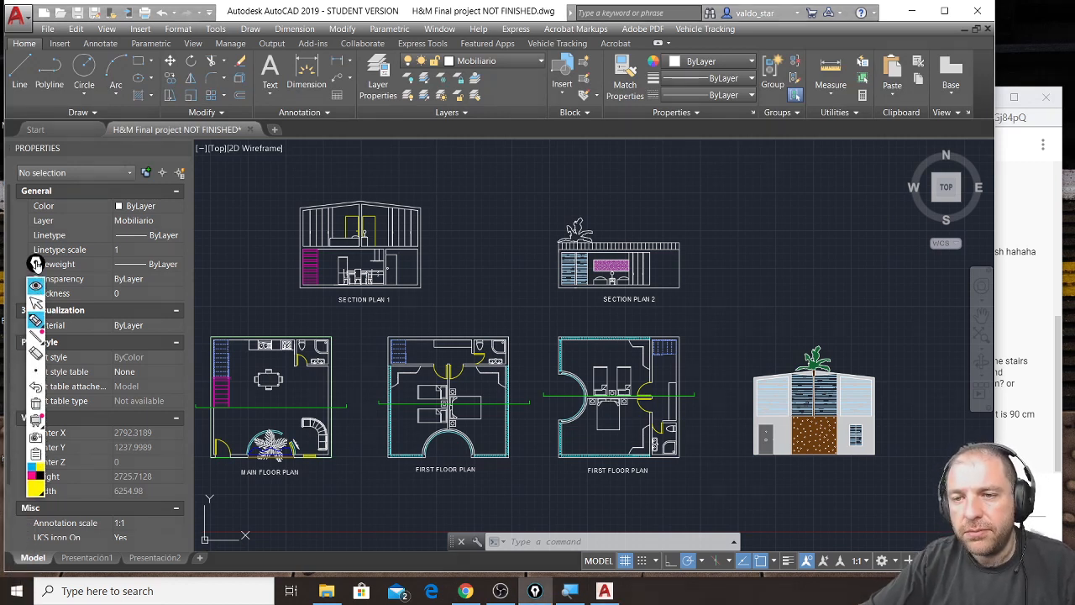
mouse_move(17, 570)
left_mouse_down()
mouse_move(3, 550)
mouse_move(4, 575)
mouse_move(55, 576)
mouse_move(34, 539)
mouse_move(8, 580)
mouse_move(55, 561)
mouse_move(5, 541)
mouse_move(53, 571)
left_mouse_up()
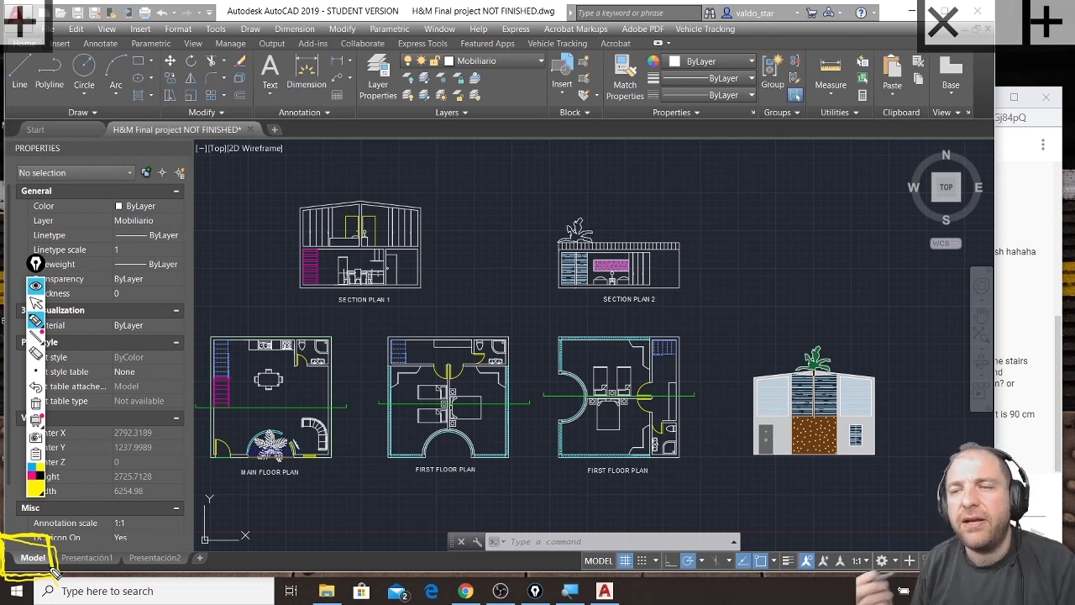
mouse_move(52, 569)
left_mouse_down()
mouse_move(96, 581)
mouse_move(135, 554)
mouse_move(52, 562)
left_mouse_up()
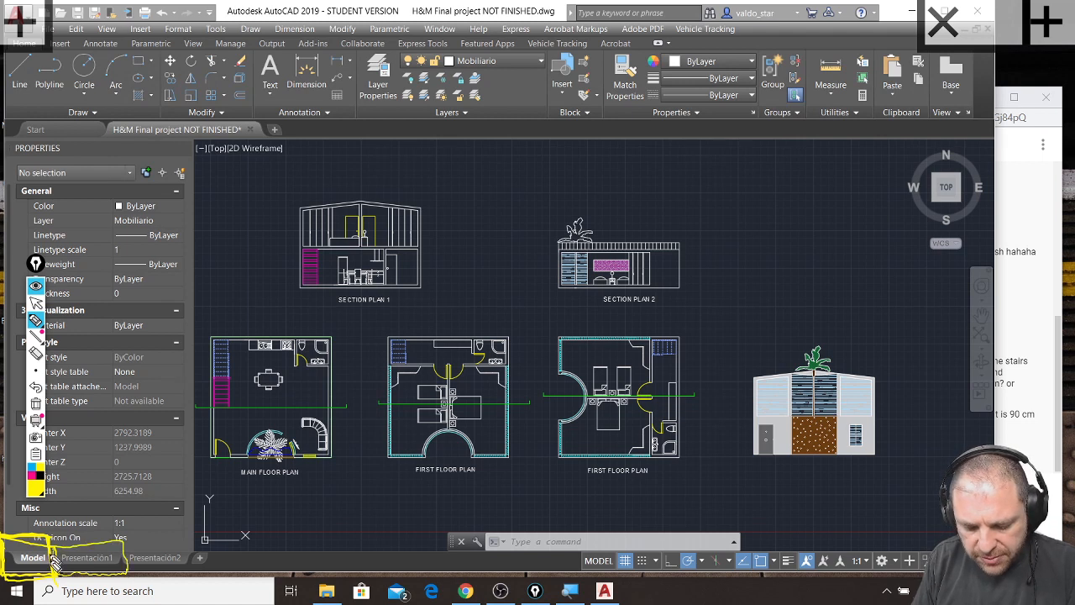
mouse_move(139, 548)
left_mouse_down()
mouse_move(127, 580)
mouse_move(195, 561)
mouse_move(124, 546)
left_mouse_up()
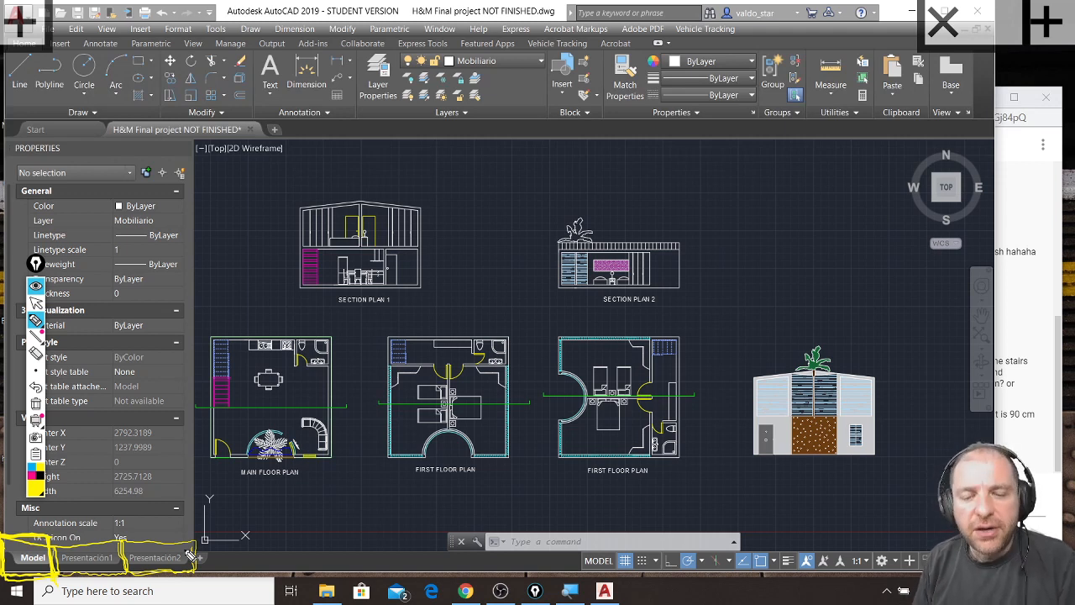
Handwrite "LAYOUT 1" and "LAYOUT2" in yellow above the layout tabs, erase all annotations and return to the normal pointer
left_click_drag(60, 497, 82, 522)
mouse_move(89, 490)
left_mouse_down()
mouse_move(98, 521)
mouse_move(97, 510)
left_mouse_up()
mouse_move(101, 500)
left_mouse_down()
mouse_move(119, 502)
mouse_move(119, 522)
left_mouse_up()
left_click_drag(145, 494, 198, 484)
mouse_move(185, 487)
left_mouse_down()
mouse_move(181, 521)
mouse_move(225, 522)
left_mouse_up()
mouse_move(299, 502)
left_mouse_down()
mouse_move(304, 533)
mouse_move(338, 500)
mouse_move(353, 534)
left_mouse_up()
left_click_drag(329, 521, 347, 521)
left_click_drag(356, 498, 366, 550)
left_click_drag(395, 506, 482, 497)
left_click_drag(463, 499, 464, 532)
left_click_drag(486, 504, 531, 522)
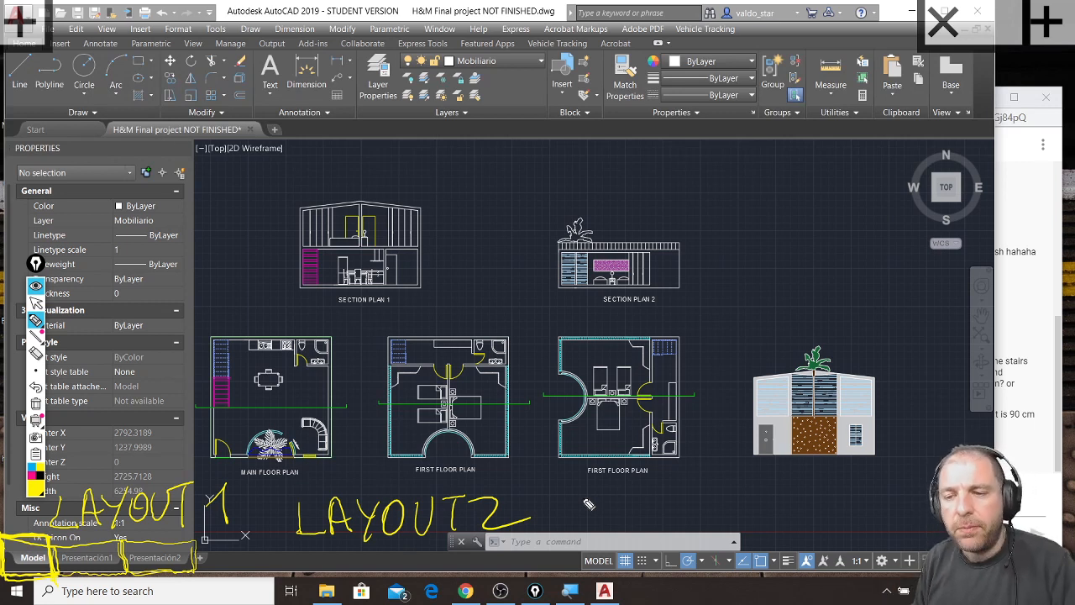
key("ctrl+shift+7")
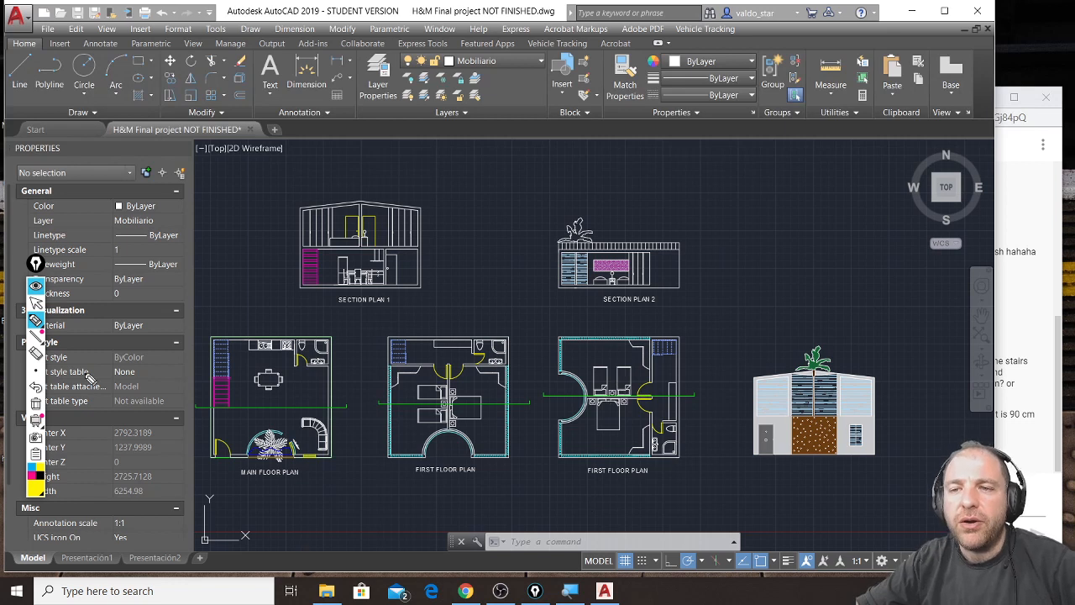
left_click(36, 302)
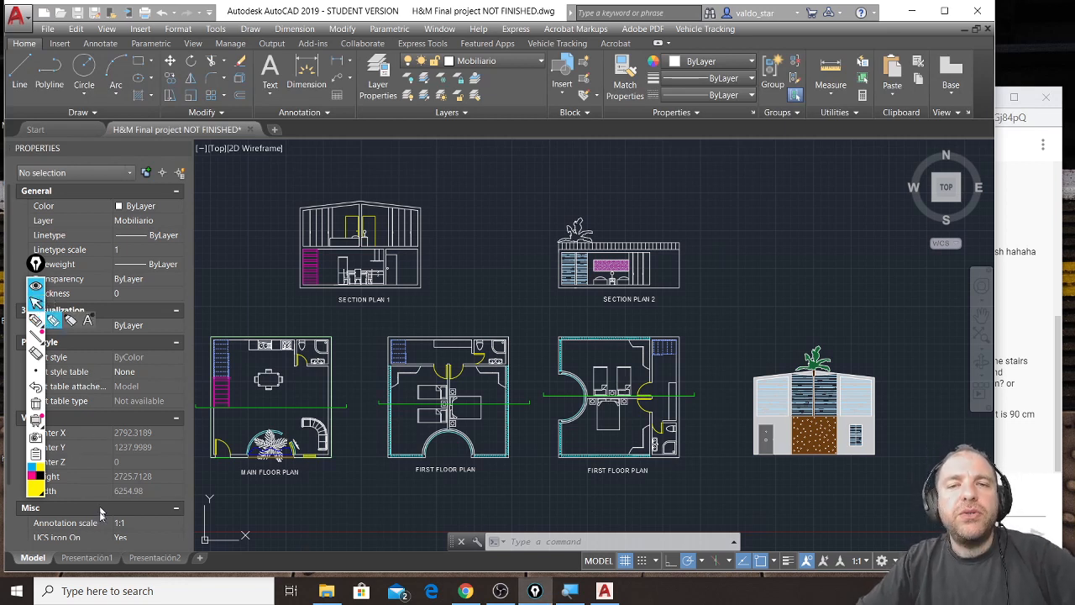
Rename the Presentación1 layout as "floor plans"
mouse_move(93, 560)
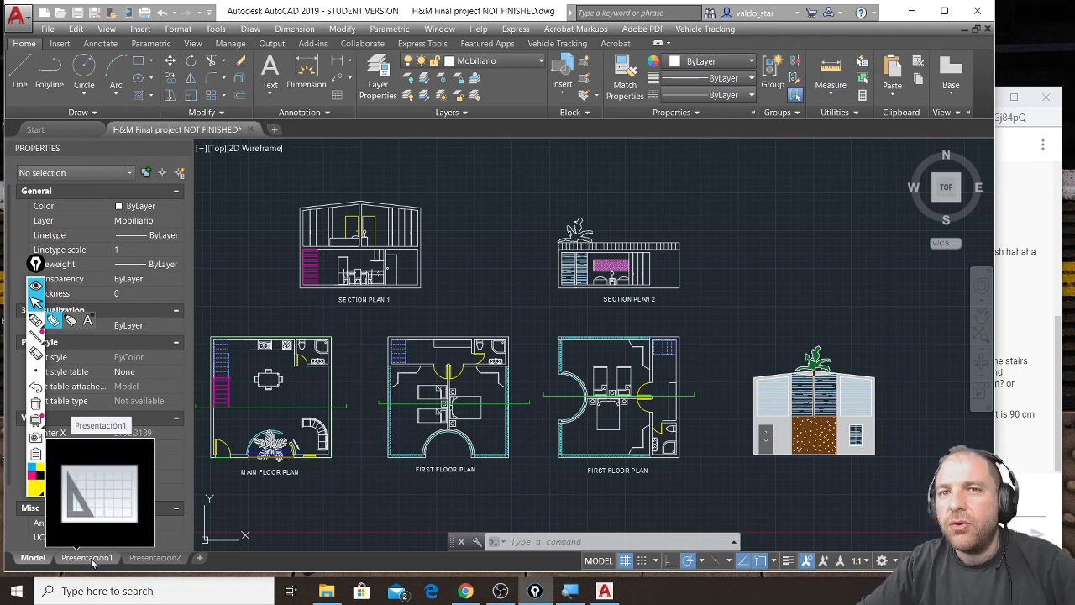
right_click(93, 560)
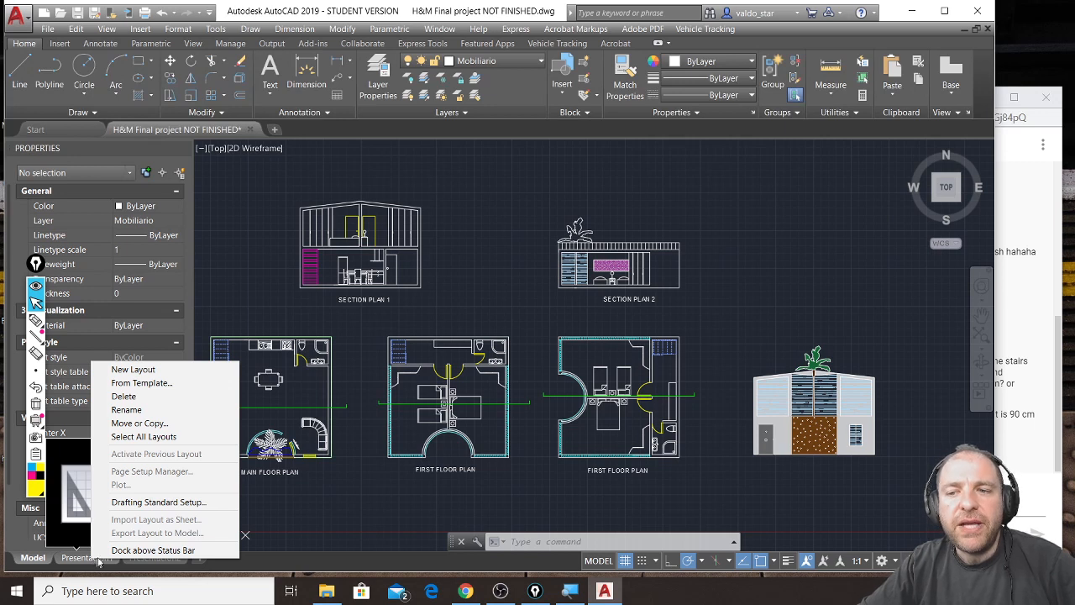
left_click(156, 411)
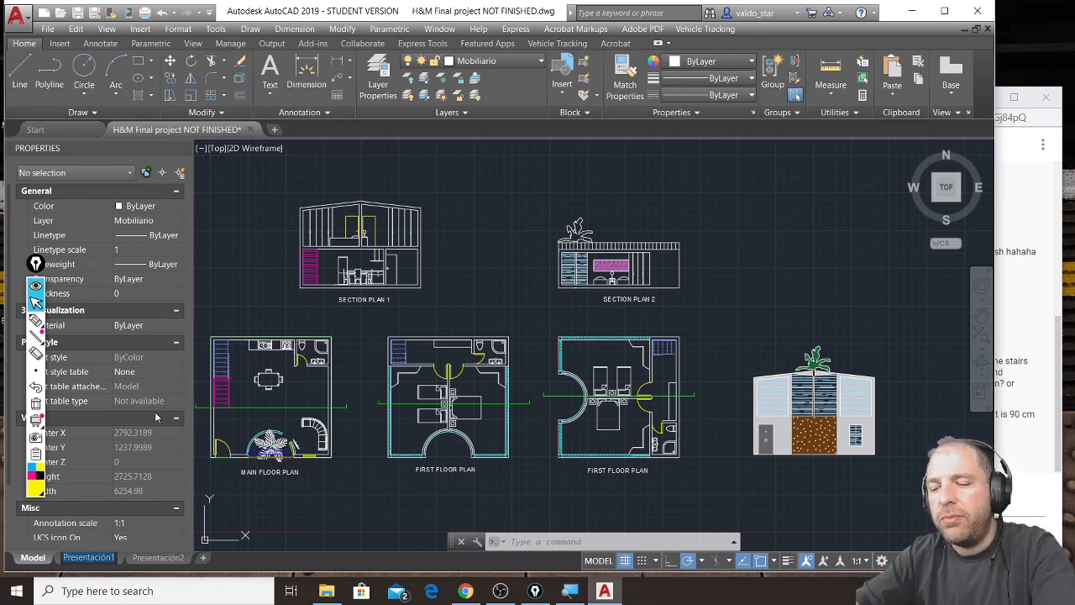
key("BackSpace")
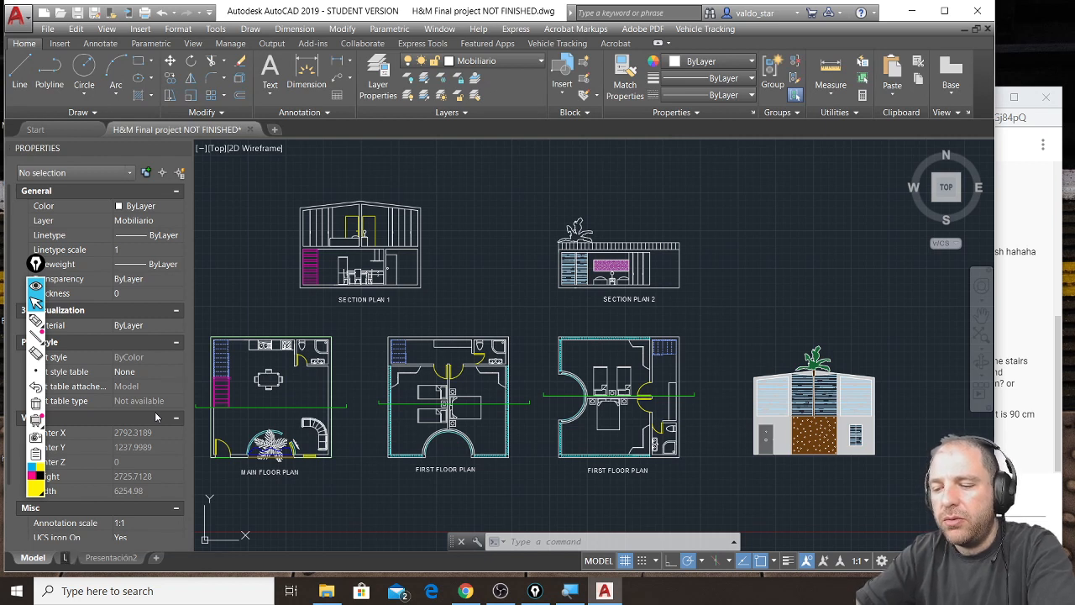
type("floo")
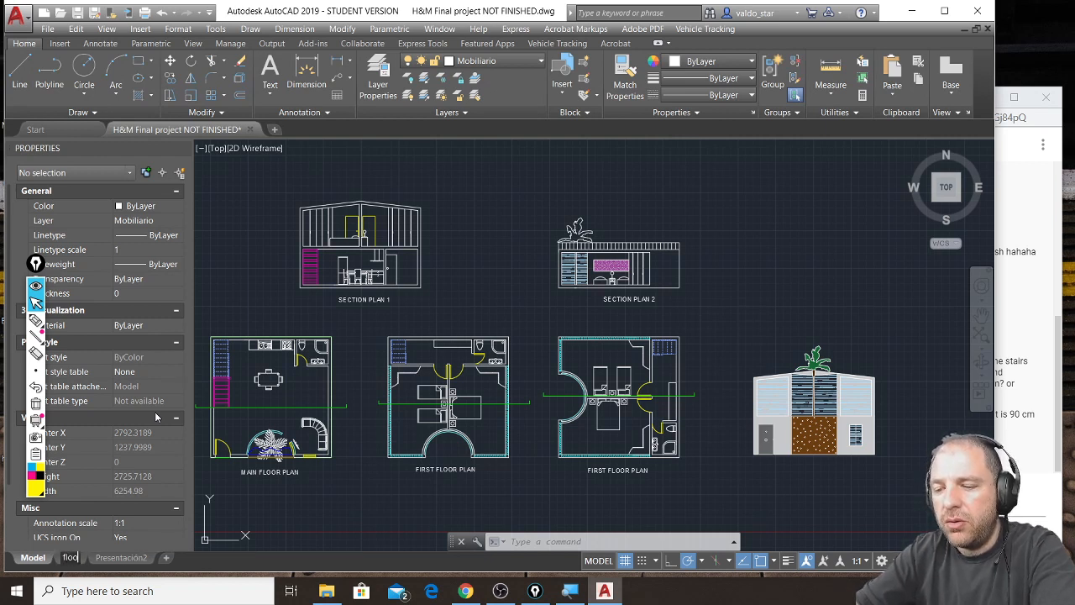
type("r plans")
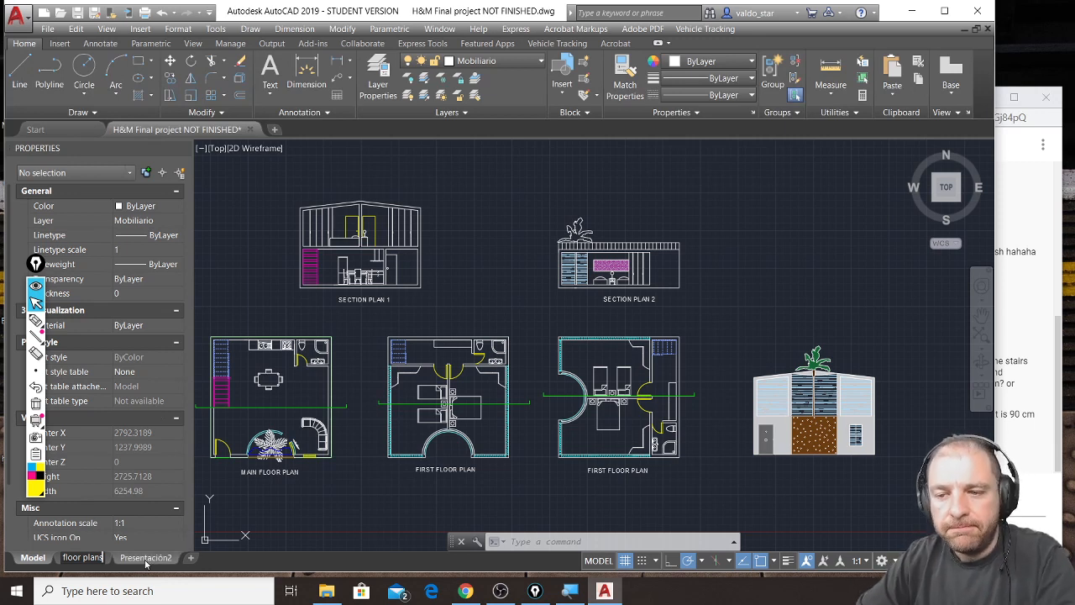
Rename the Presentación2 layout as "Sections"
mouse_move(145, 561)
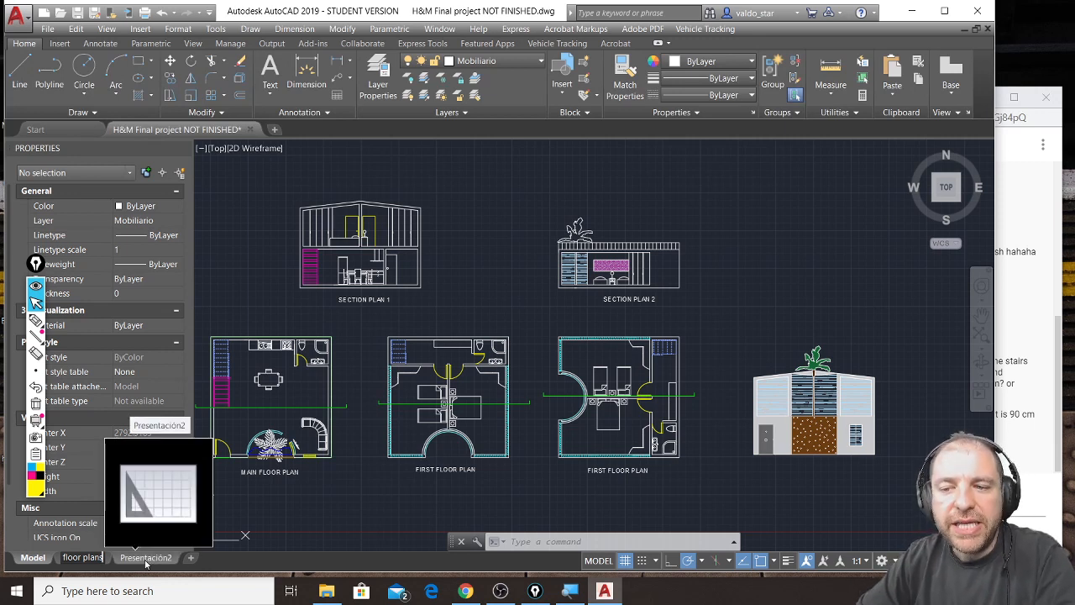
right_click(145, 561)
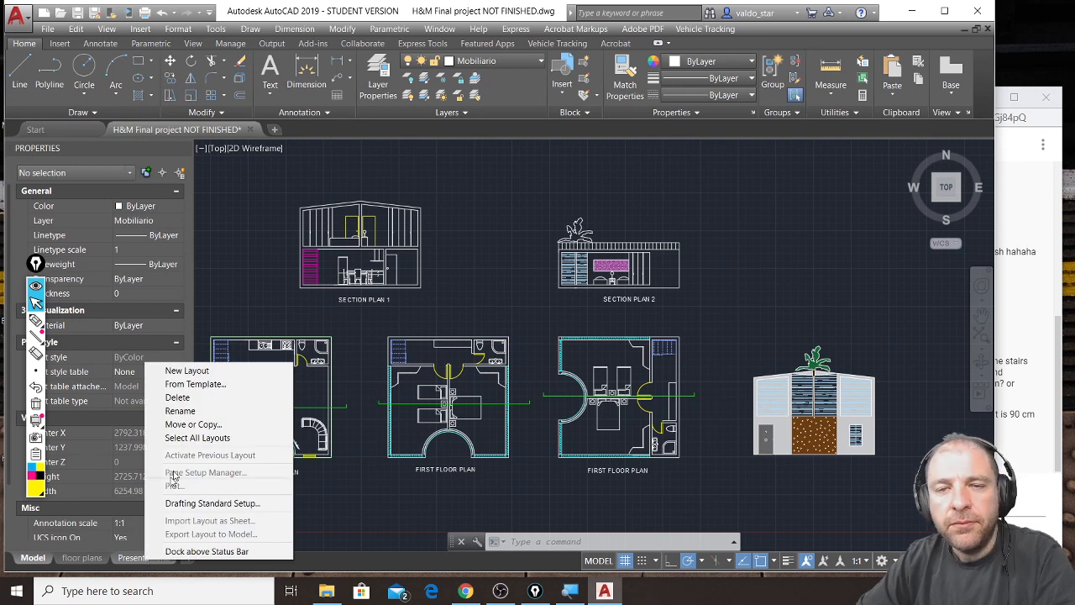
left_click(214, 412)
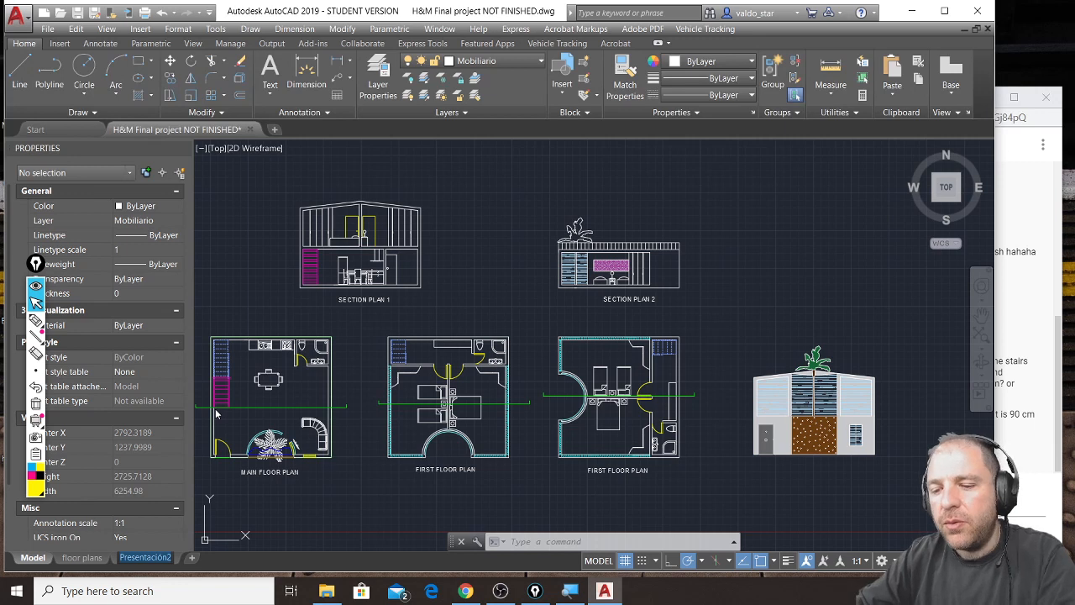
type("Sections")
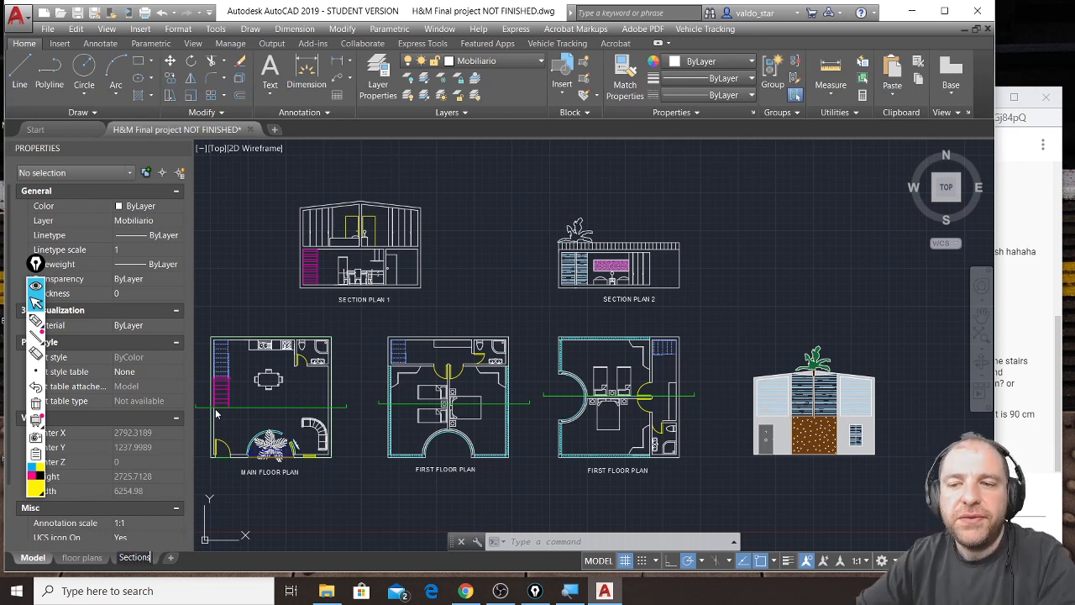
Add a third layout to the drawing and name it "Elevations"
left_click(171, 557)
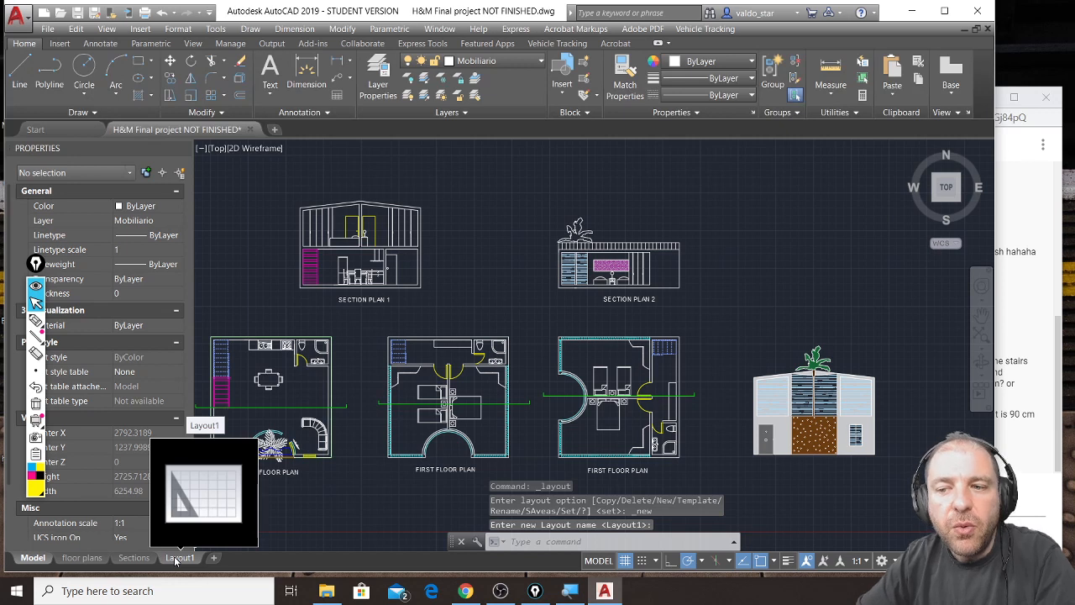
right_click(175, 558)
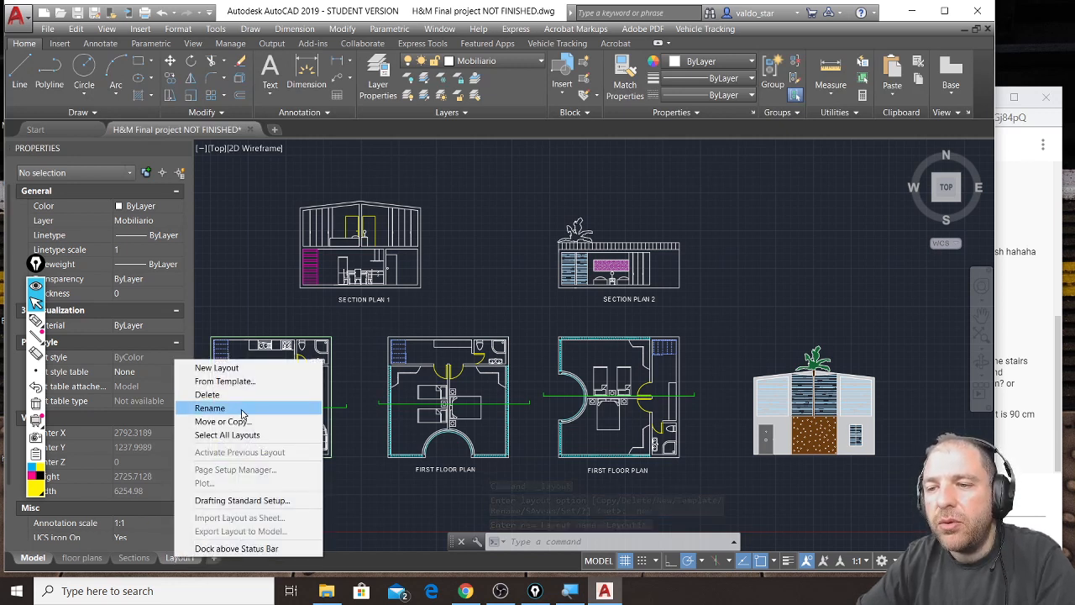
left_click(210, 407)
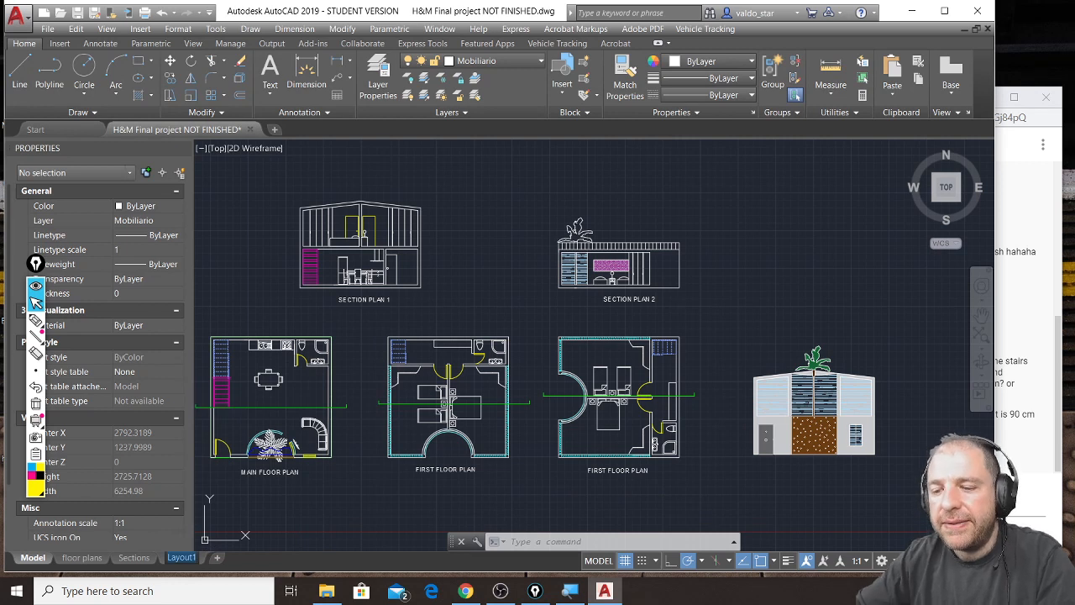
type("Ele")
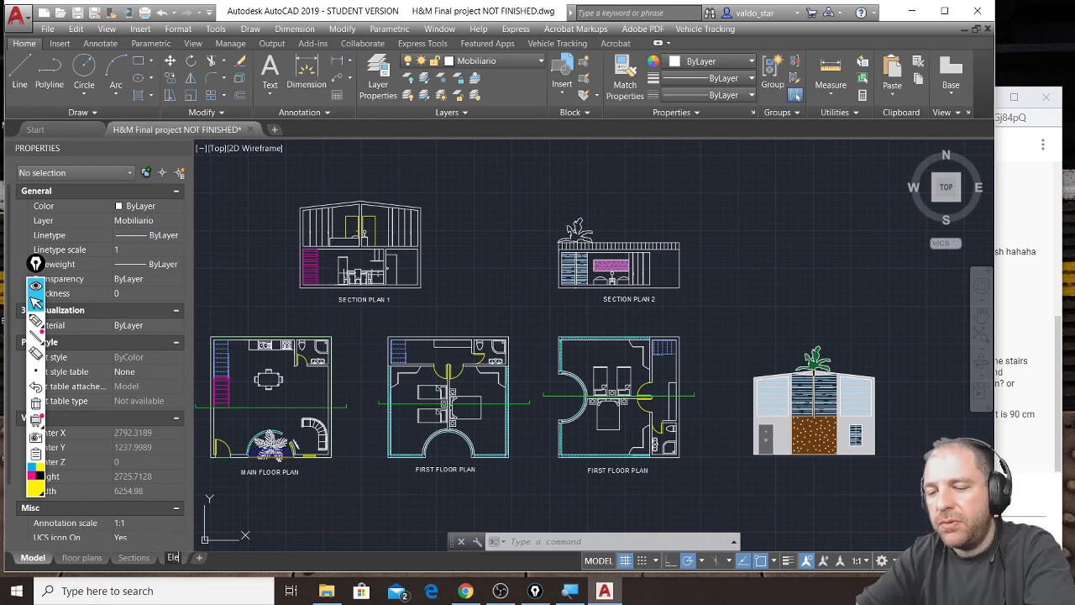
type("vations")
key("Return")
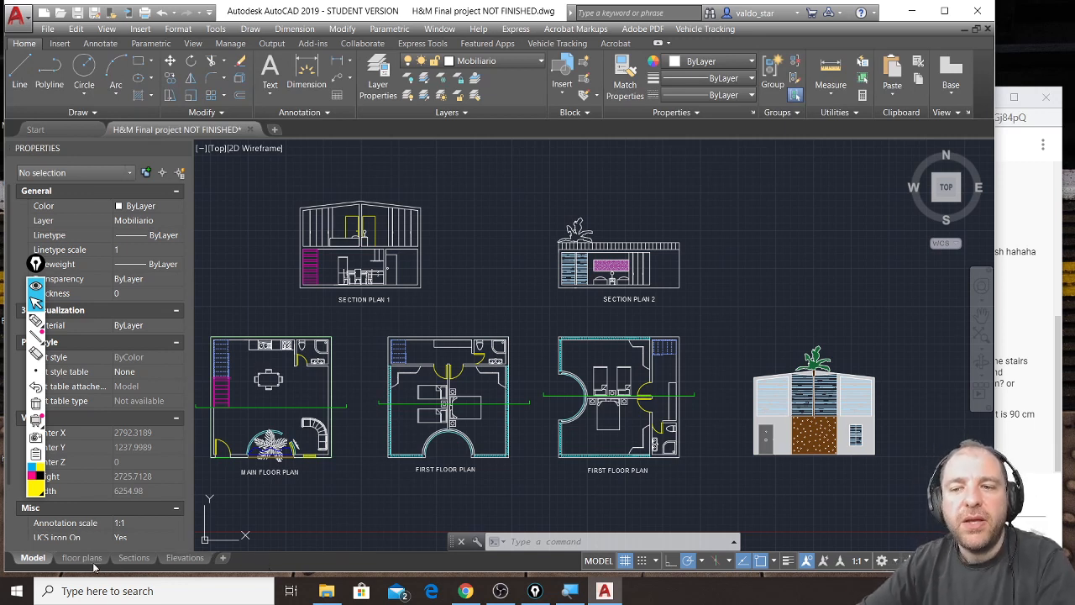
Switch to the floor plans layout and bring its whole sheet into view
mouse_move(90, 561)
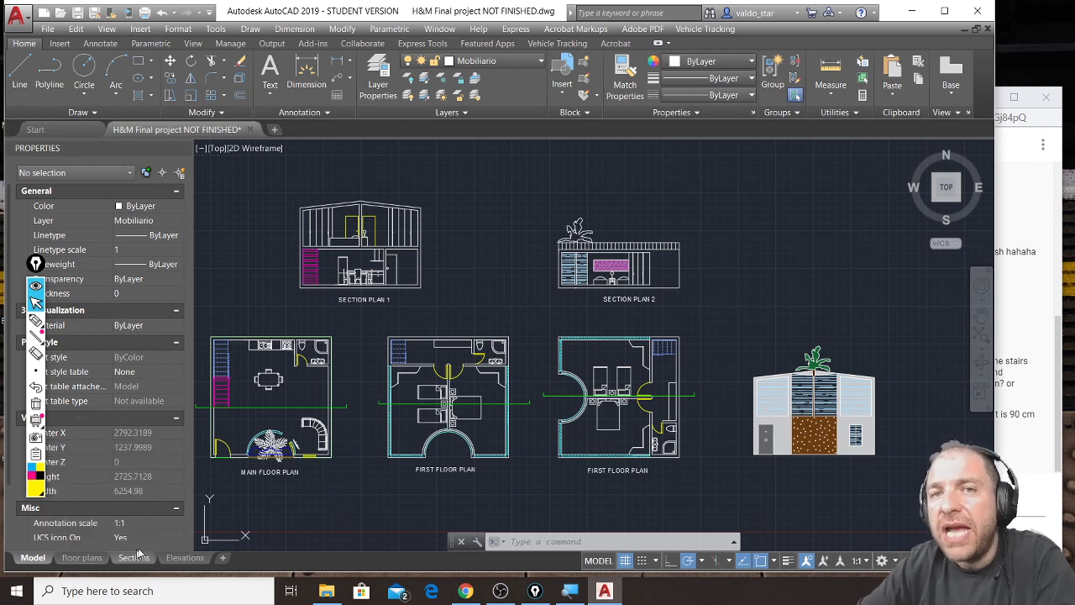
left_click(84, 558)
scroll(599, 434, "down", 3)
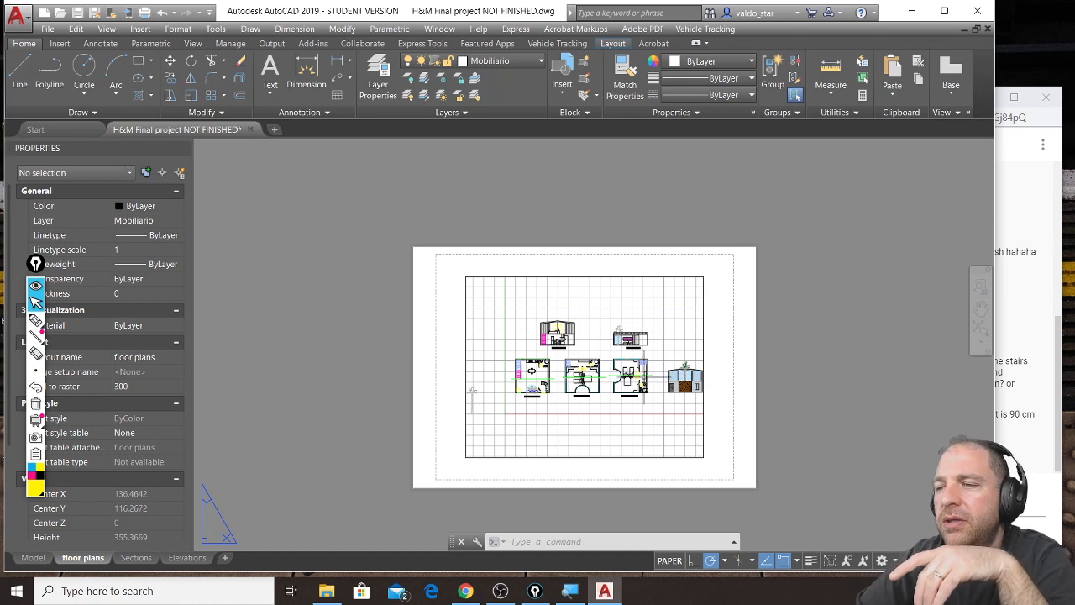
scroll(583, 415, "up", 2)
mouse_move(647, 303)
middle_mouse_down()
mouse_move(581, 315)
mouse_move(642, 301)
middle_mouse_up()
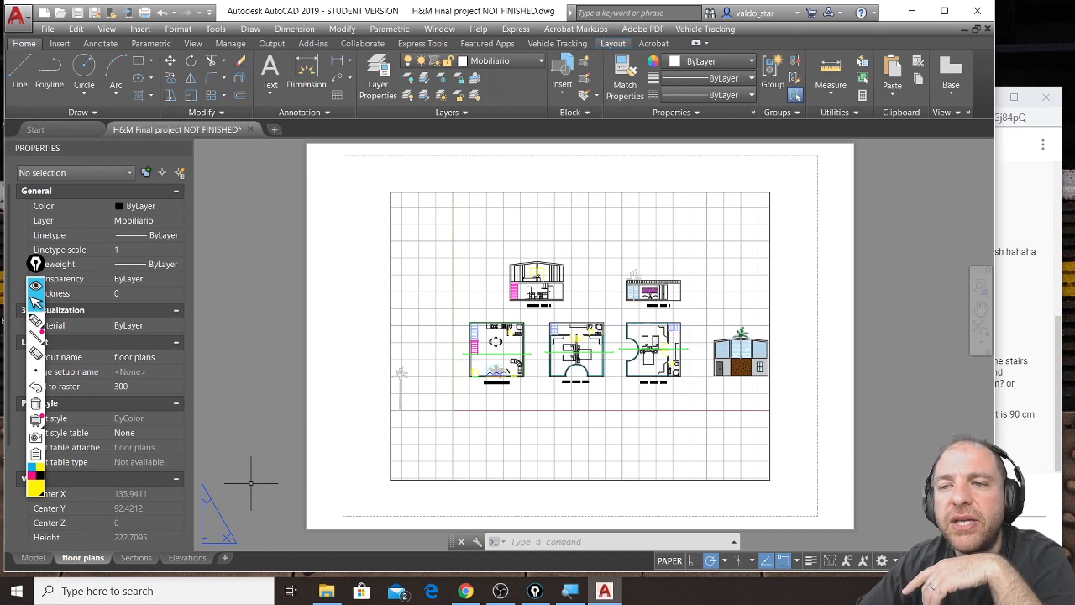
Modify the floor plans page setup to use the DWG To PDF.pc3 plotter
mouse_move(91, 561)
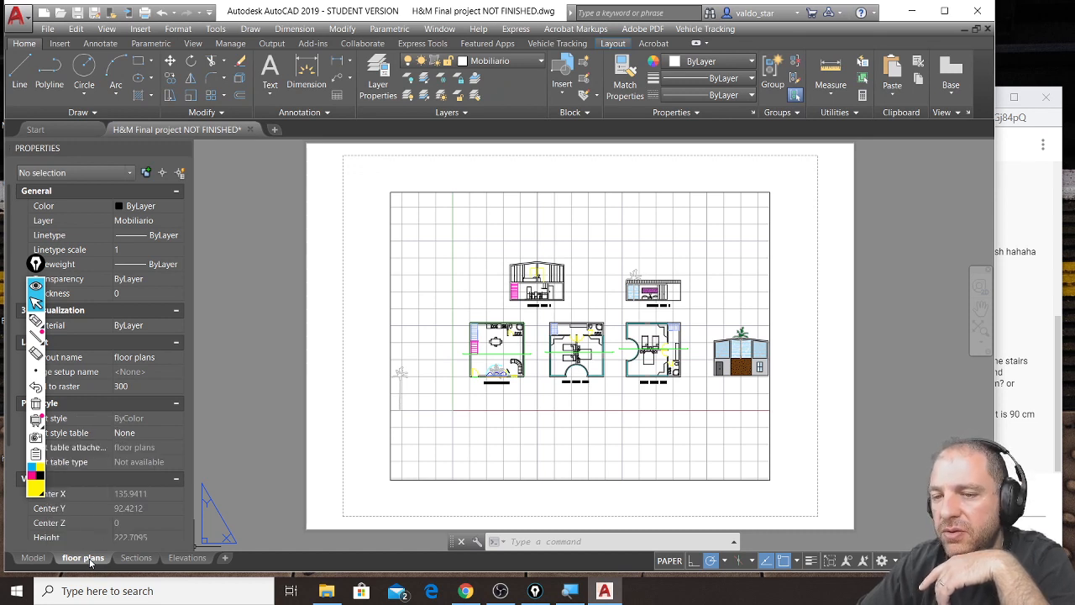
right_click(89, 561)
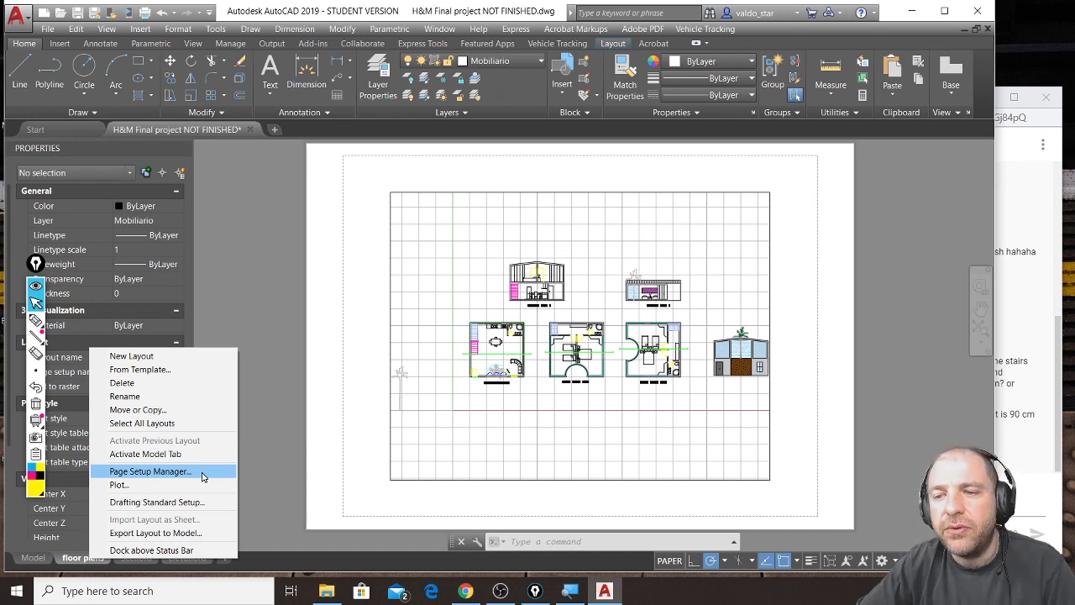
left_click(201, 477)
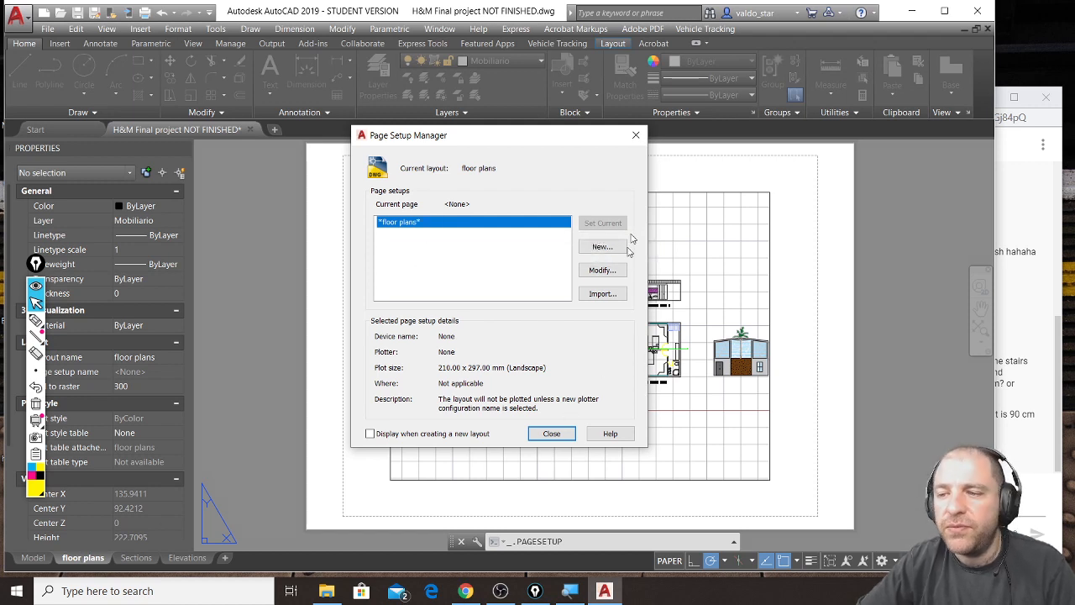
left_click(609, 272)
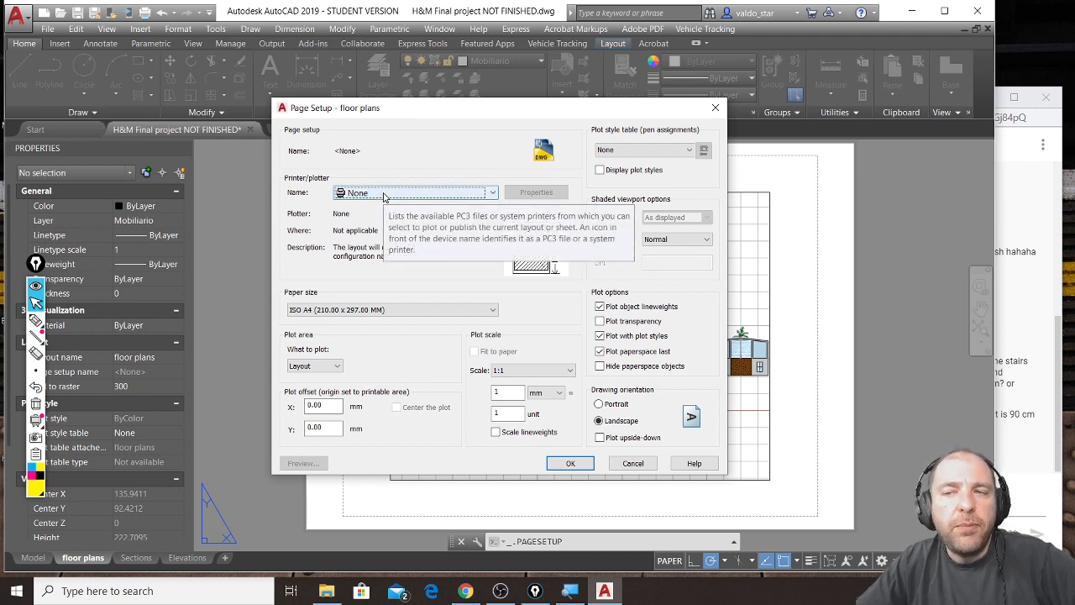
left_click(384, 193)
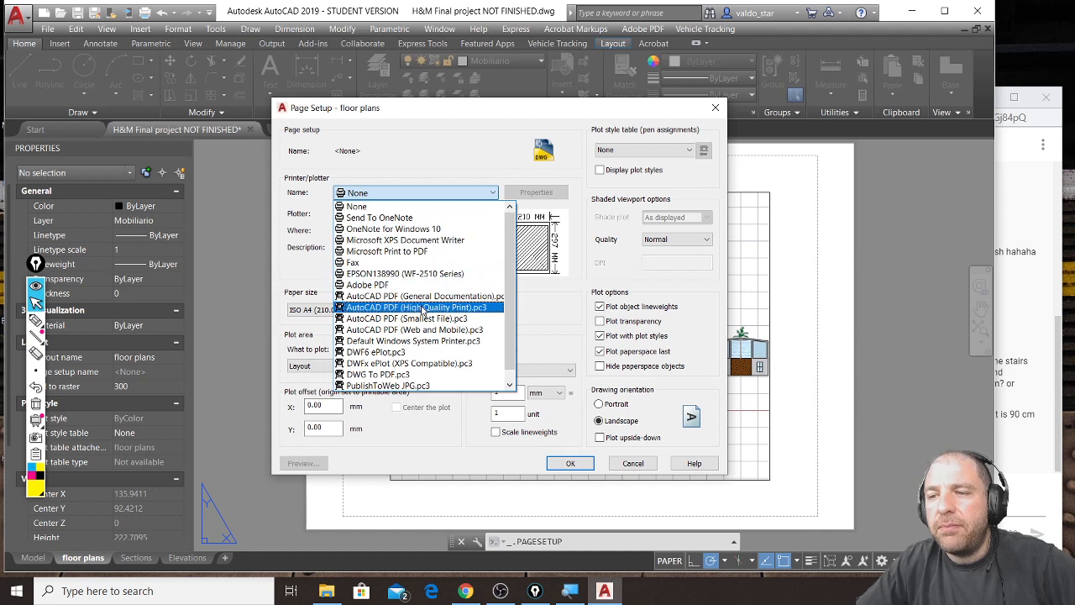
scroll(422, 312, "down", 1)
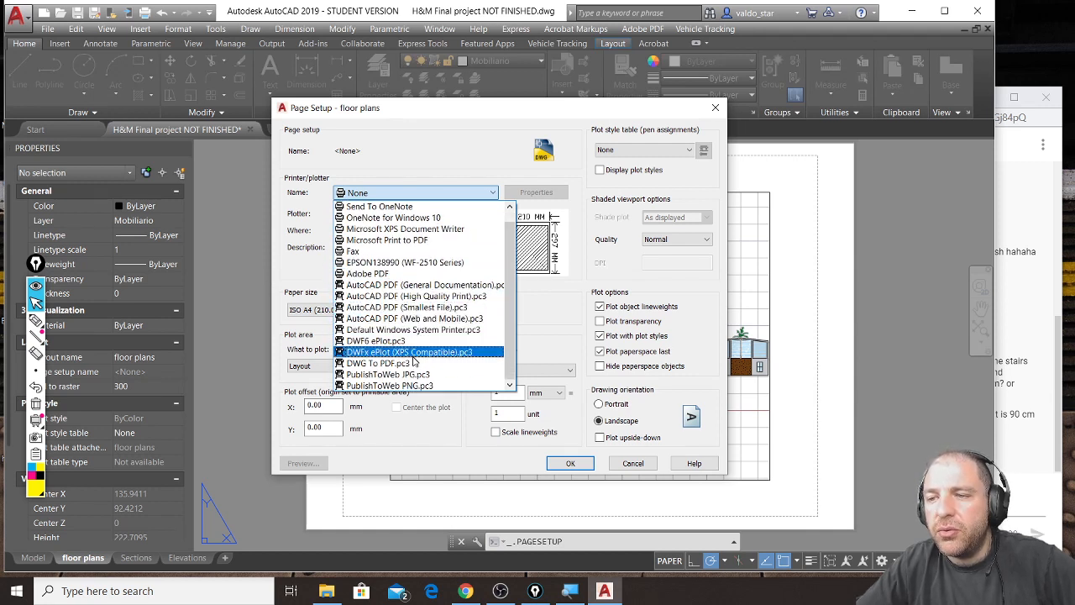
left_click(412, 363)
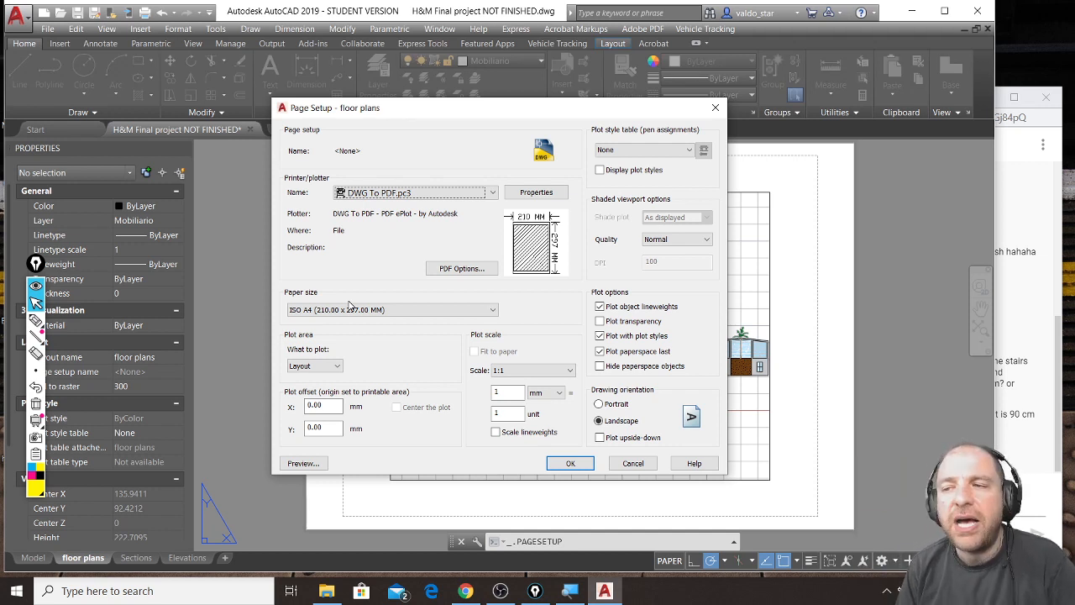
Set the floor plans paper size to ISO A3 (420.00 x 297.00 MM)
left_click(461, 312)
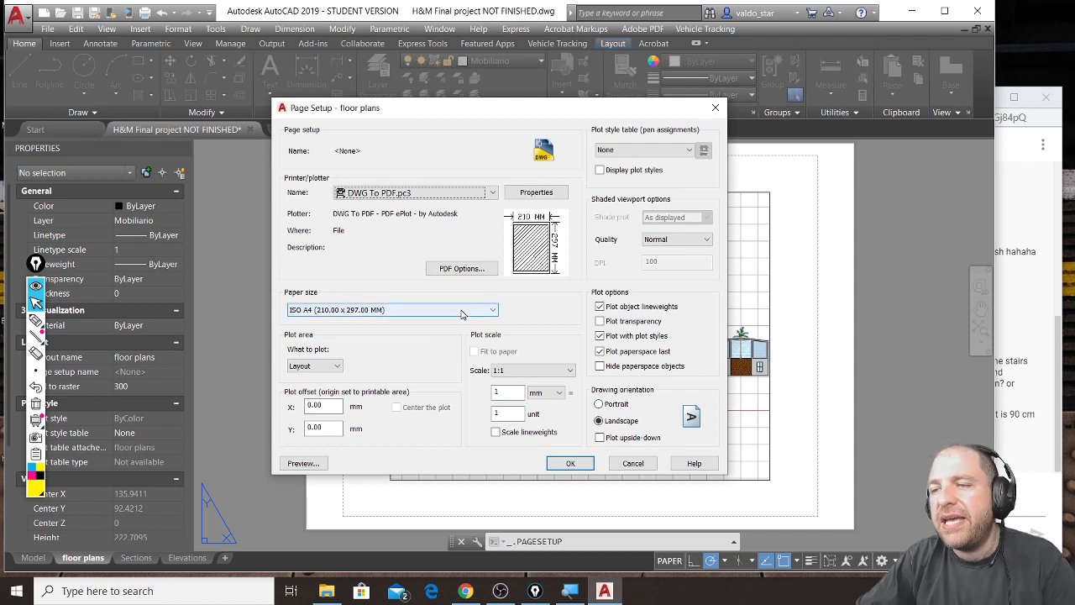
scroll(459, 363, "up", 1)
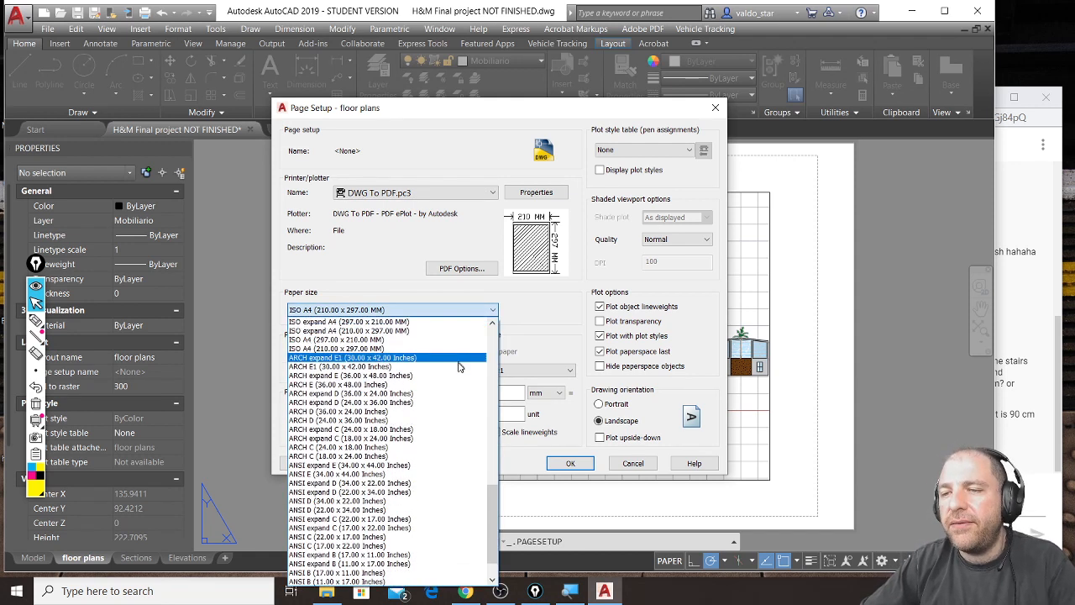
scroll(456, 384, "up", 1)
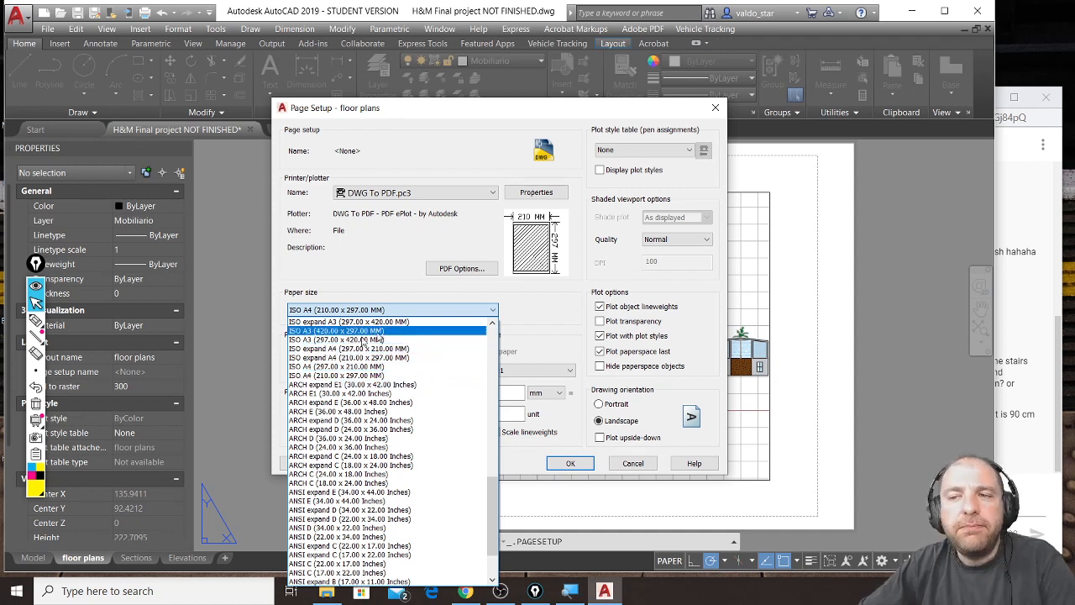
left_click(319, 332)
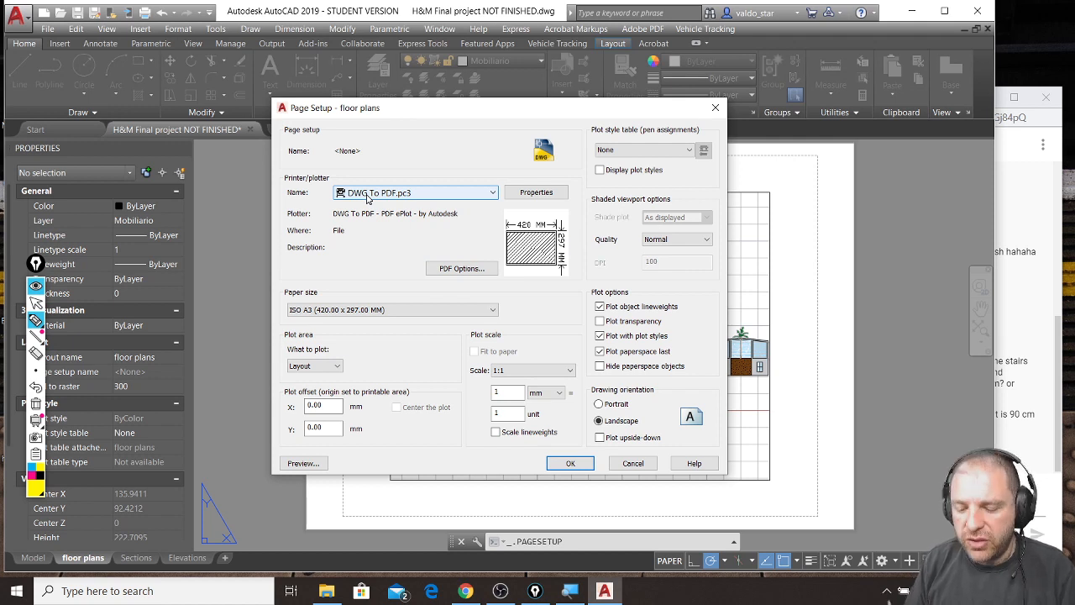
Outline the plot area, offset and scale settings in yellow, cross them out, erase the annotations and return to the normal pointer
mouse_move(361, 331)
left_mouse_down()
mouse_move(319, 328)
mouse_move(279, 454)
mouse_move(412, 501)
mouse_move(568, 494)
mouse_move(592, 393)
mouse_move(472, 321)
mouse_move(291, 334)
mouse_move(336, 479)
mouse_move(533, 495)
mouse_move(542, 336)
mouse_move(269, 352)
left_mouse_up()
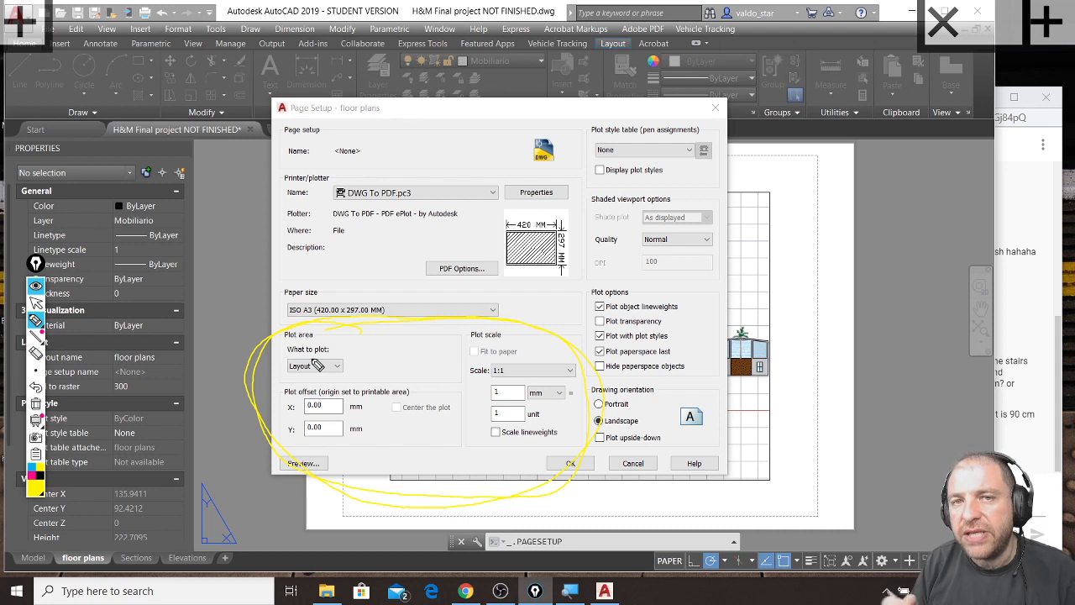
mouse_move(283, 378)
left_mouse_down()
mouse_move(332, 385)
mouse_move(302, 347)
mouse_move(283, 363)
left_mouse_up()
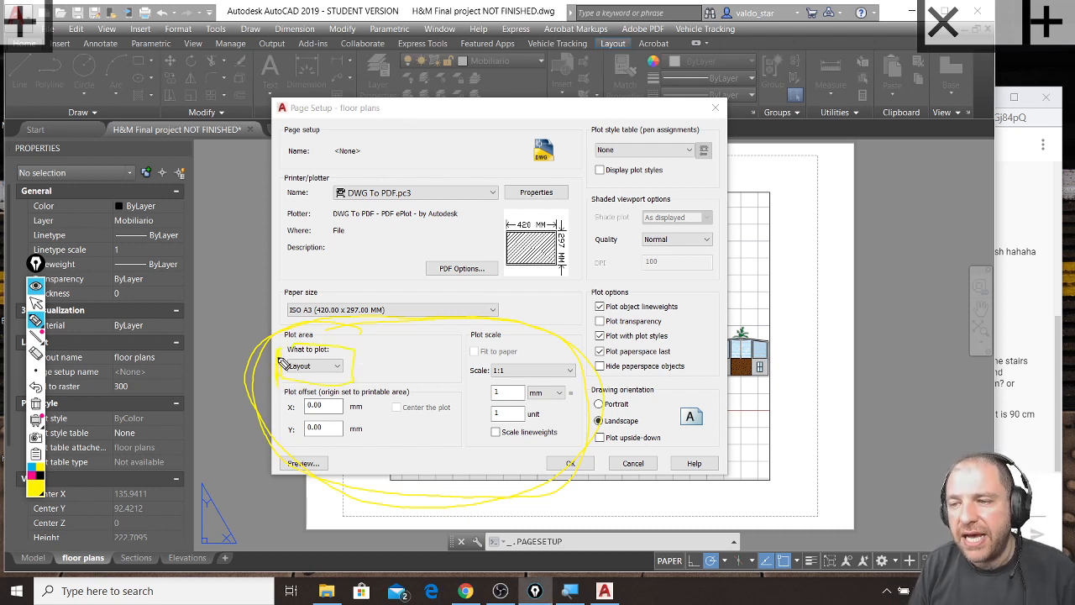
mouse_move(473, 362)
left_mouse_down()
mouse_move(574, 419)
mouse_move(481, 424)
left_mouse_up()
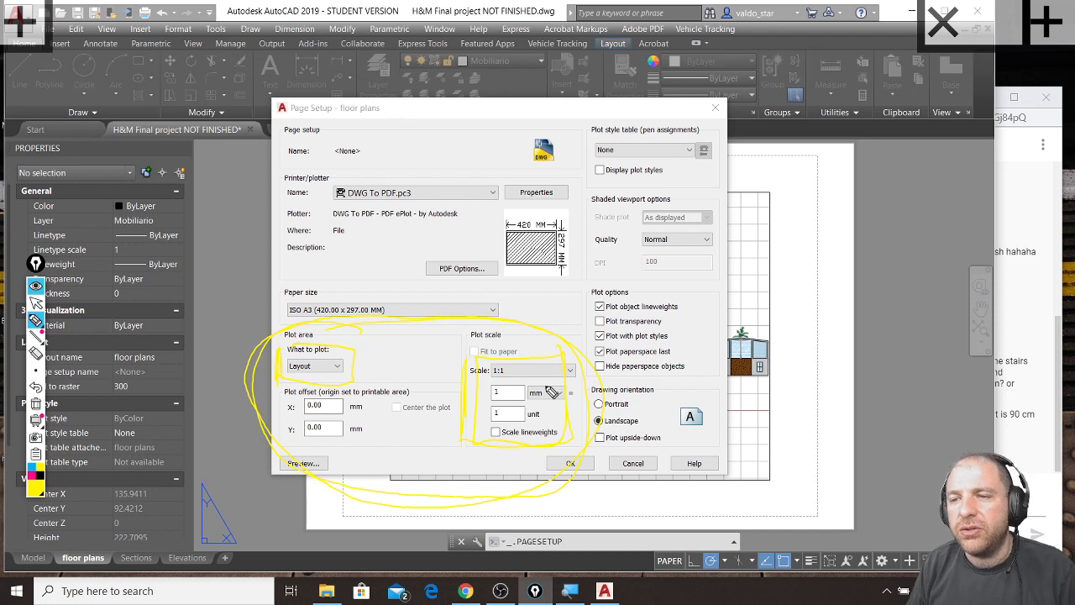
mouse_move(296, 398)
left_mouse_down()
mouse_move(378, 458)
mouse_move(304, 391)
left_mouse_up()
left_click_drag(229, 427, 411, 323)
left_click_drag(340, 467, 529, 351)
left_click_drag(242, 374, 504, 489)
left_click_drag(353, 345, 538, 460)
left_click_drag(433, 323, 578, 407)
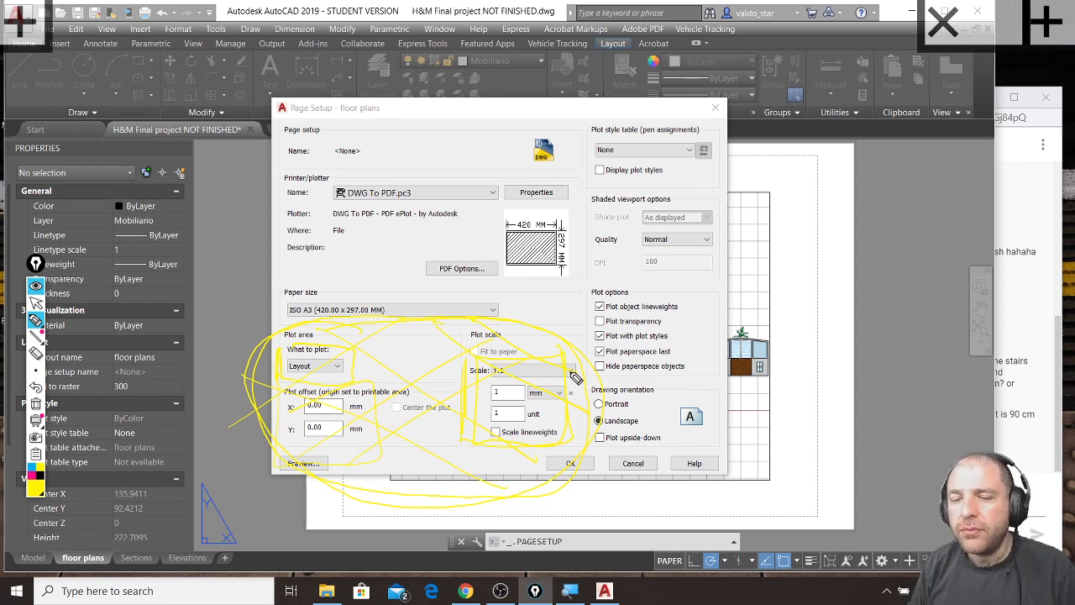
key("ctrl+shift+7")
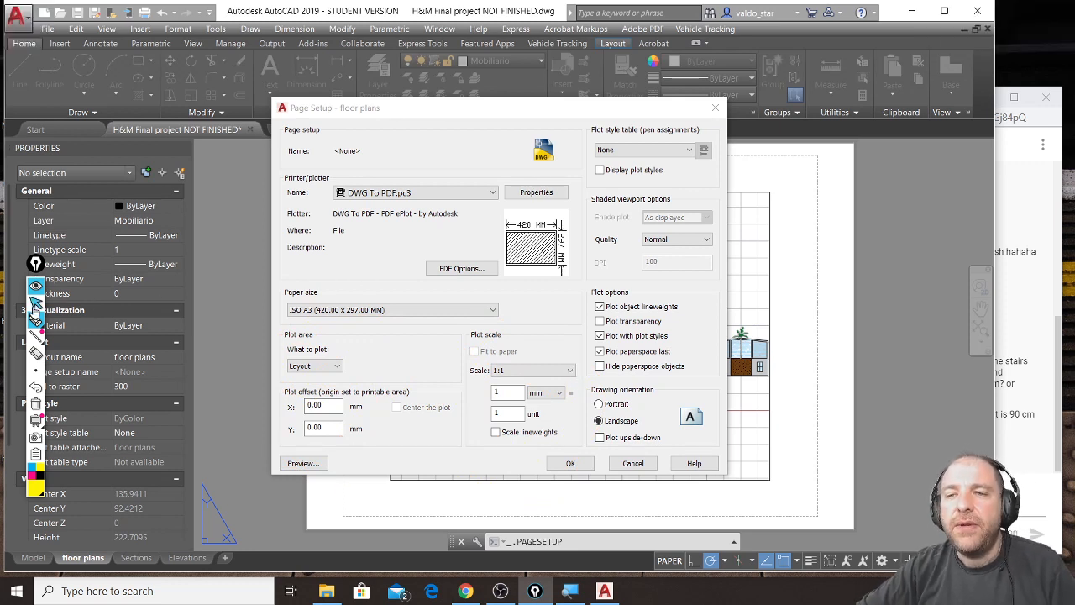
mouse_move(34, 319)
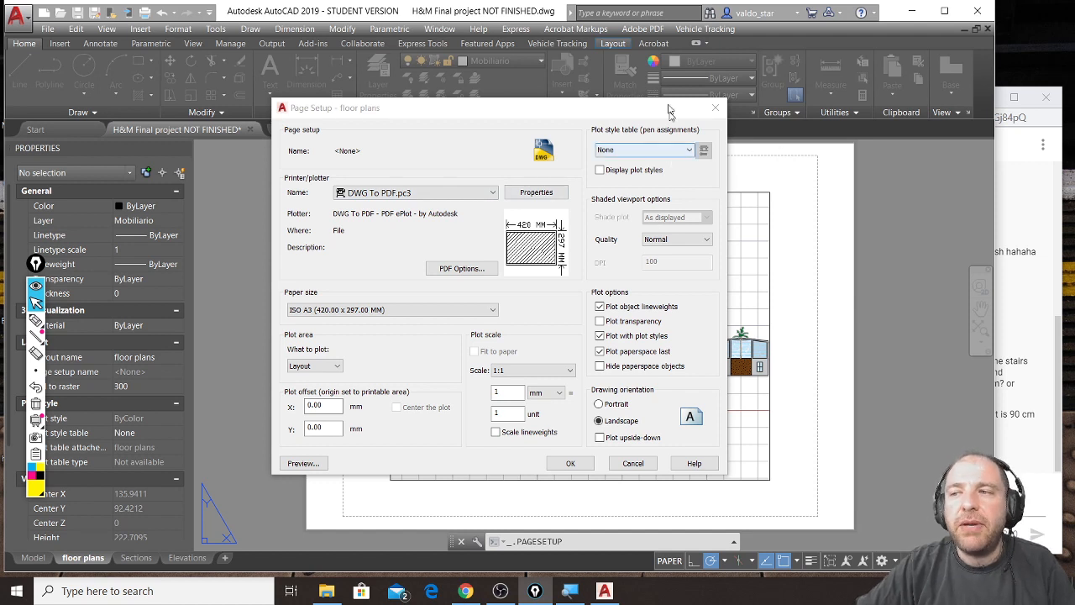
Assign the monochrome.ctb plot style table, enable the display of plot styles, and apply the floor plans page setup
left_click(689, 151)
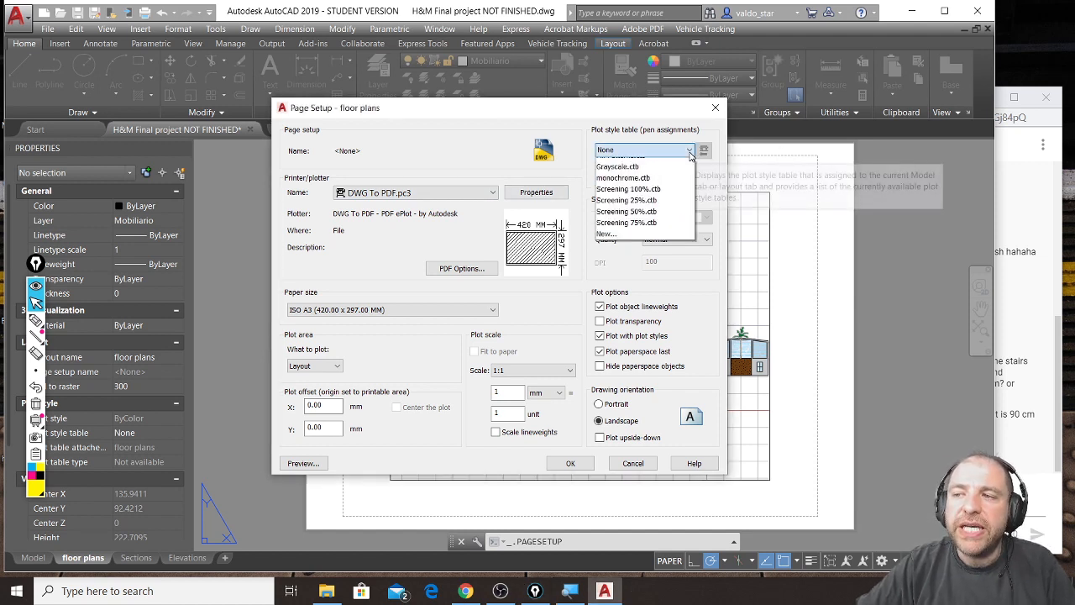
left_click(662, 217)
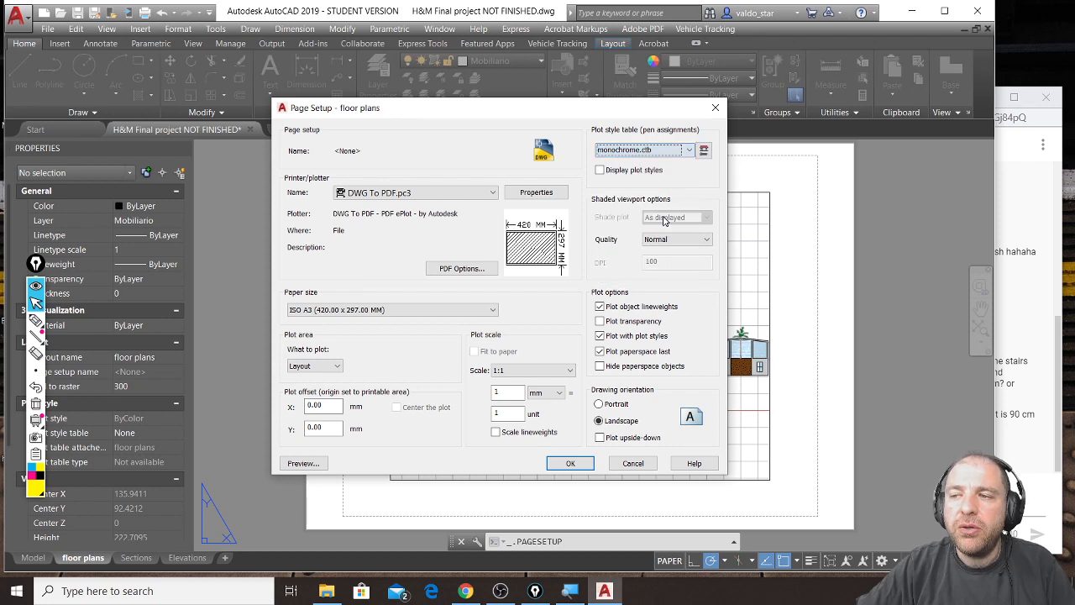
left_click_drag(560, 107, 472, 122)
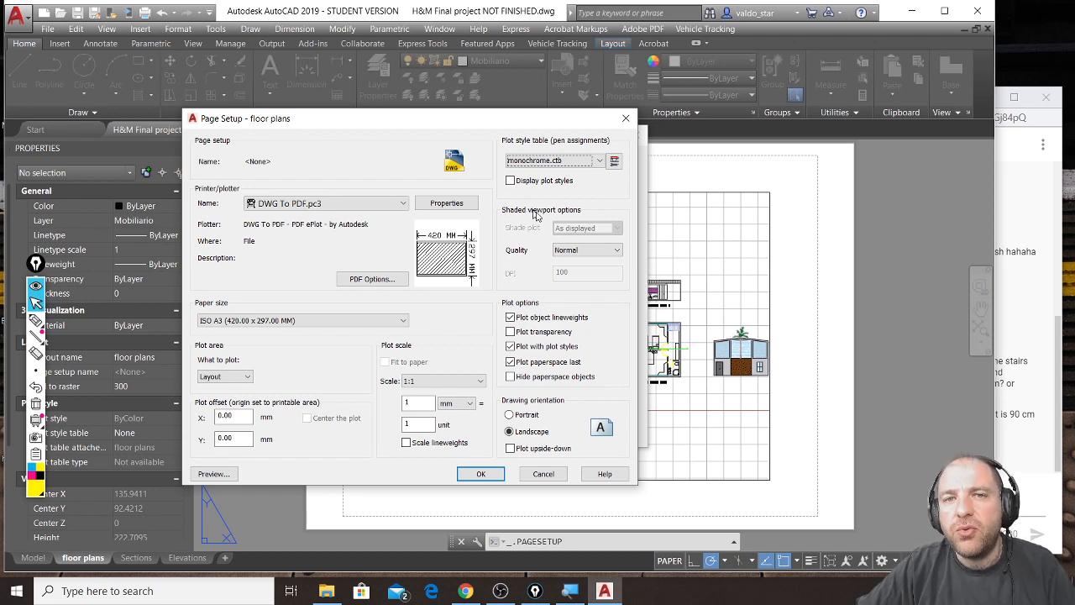
left_click_drag(514, 126, 539, 132)
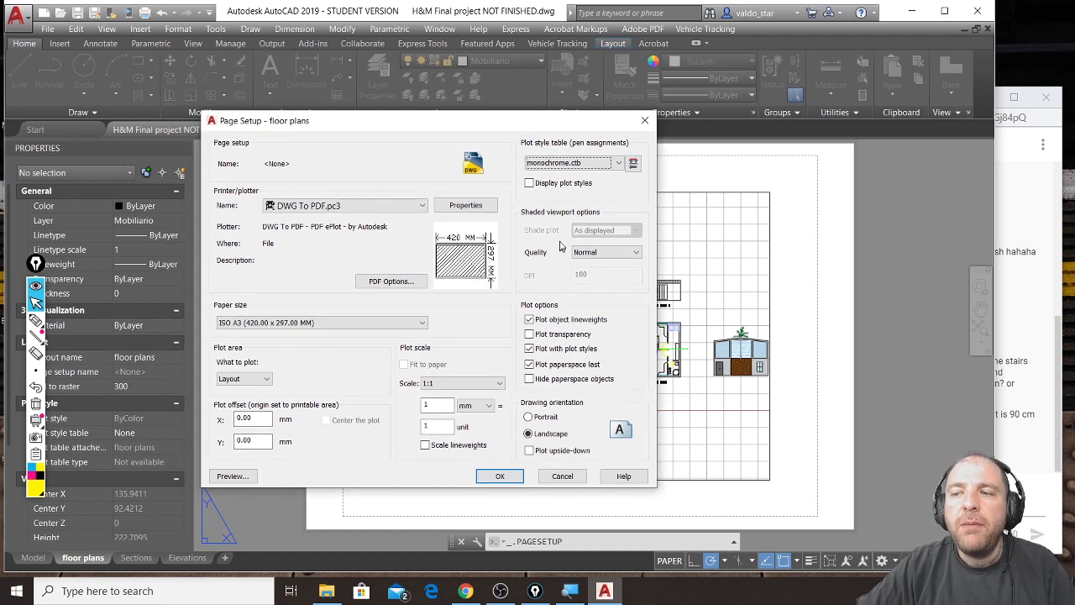
left_click(530, 185)
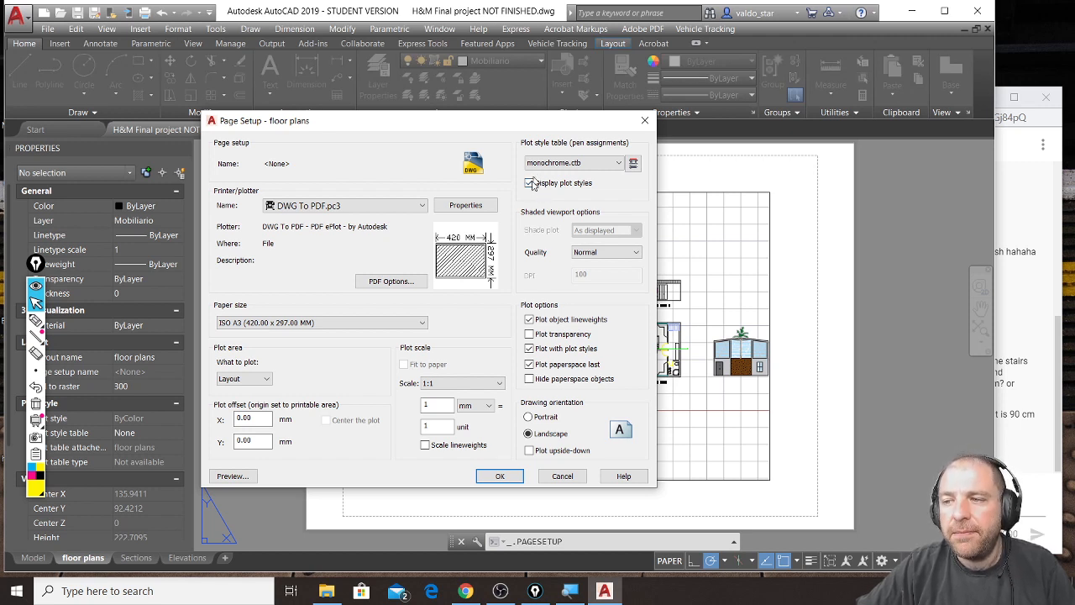
left_click(507, 476)
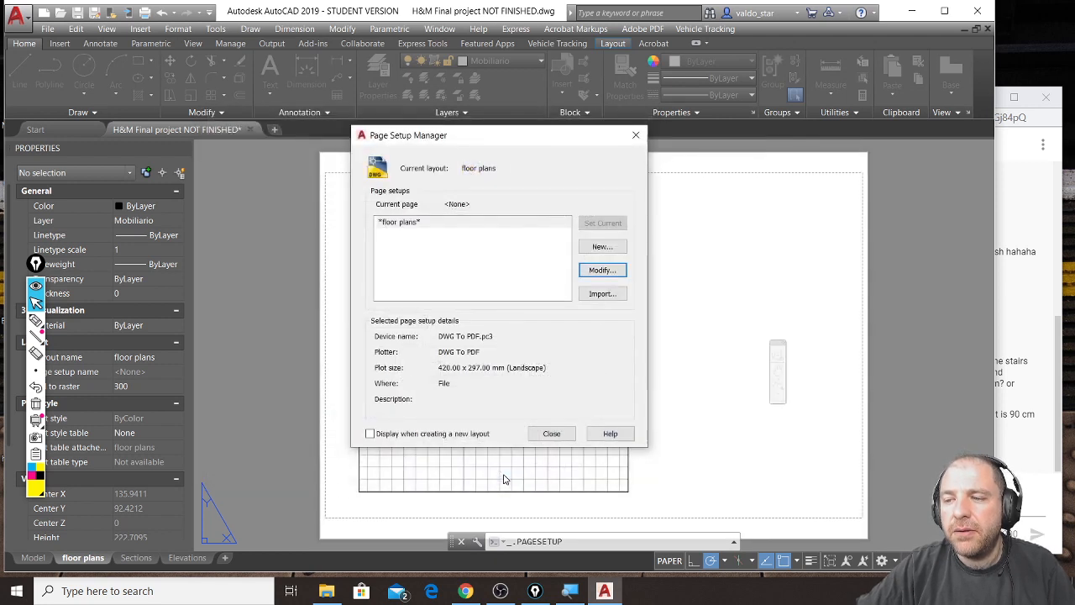
left_click(552, 434)
With the yellow annotation pen, draw lines along the sheet's left and lower edges and write "A3" beside the sheet
mouse_move(636, 365)
middle_mouse_down()
mouse_move(658, 307)
mouse_move(613, 330)
middle_mouse_up()
scroll(629, 308, "down", 2)
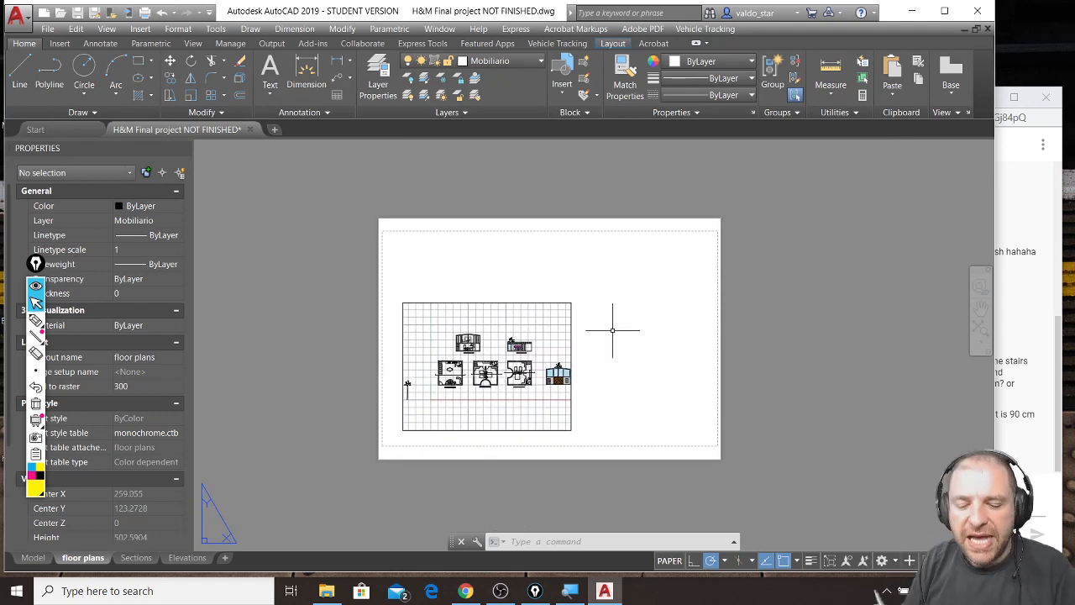
key("ctrl+shift+3")
mouse_move(370, 205)
left_mouse_down()
mouse_move(365, 475)
mouse_move(764, 482)
left_mouse_up()
mouse_move(817, 424)
left_mouse_down()
mouse_move(799, 475)
mouse_move(837, 480)
mouse_move(834, 458)
left_mouse_up()
mouse_move(853, 430)
left_mouse_down()
mouse_move(876, 446)
mouse_move(850, 485)
left_mouse_up()
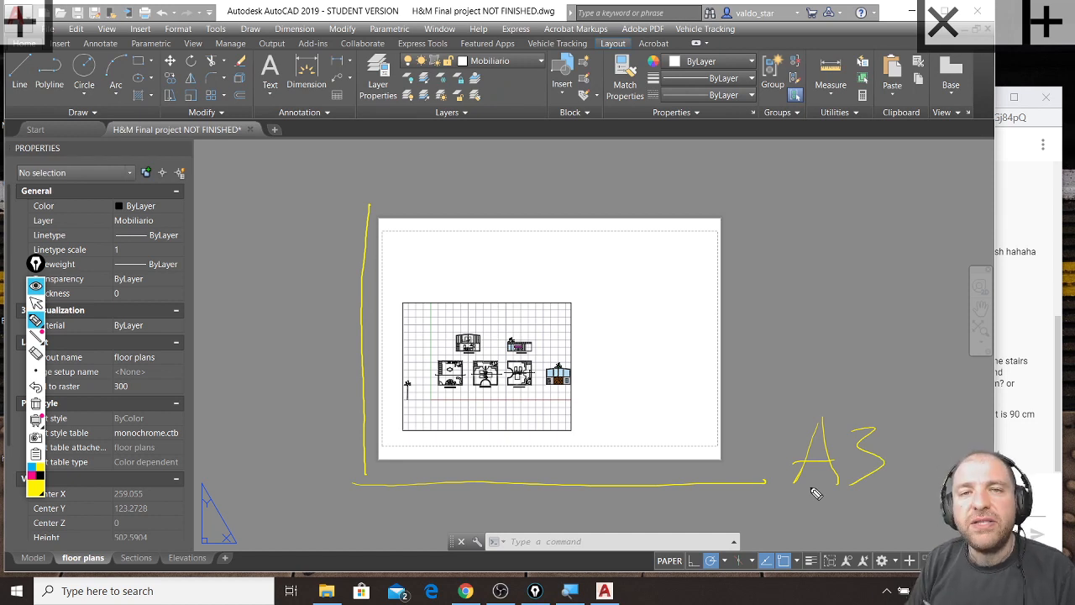
Handwrite "420 mm" under the sheet's lower edge and "297 mm" along its left edge in yellow
left_click_drag(583, 477, 595, 501)
mouse_move(588, 480)
left_mouse_down()
mouse_move(584, 514)
mouse_move(621, 509)
mouse_move(625, 492)
mouse_move(727, 504)
left_mouse_up()
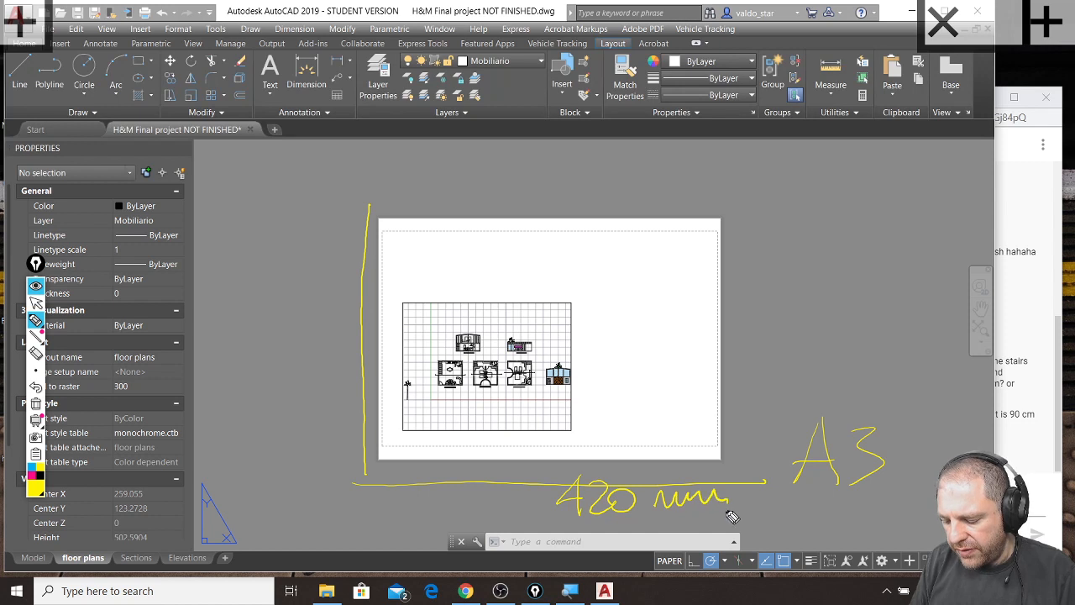
mouse_move(320, 368)
left_mouse_down()
mouse_move(324, 321)
mouse_move(350, 310)
mouse_move(348, 263)
mouse_move(370, 205)
left_mouse_up()
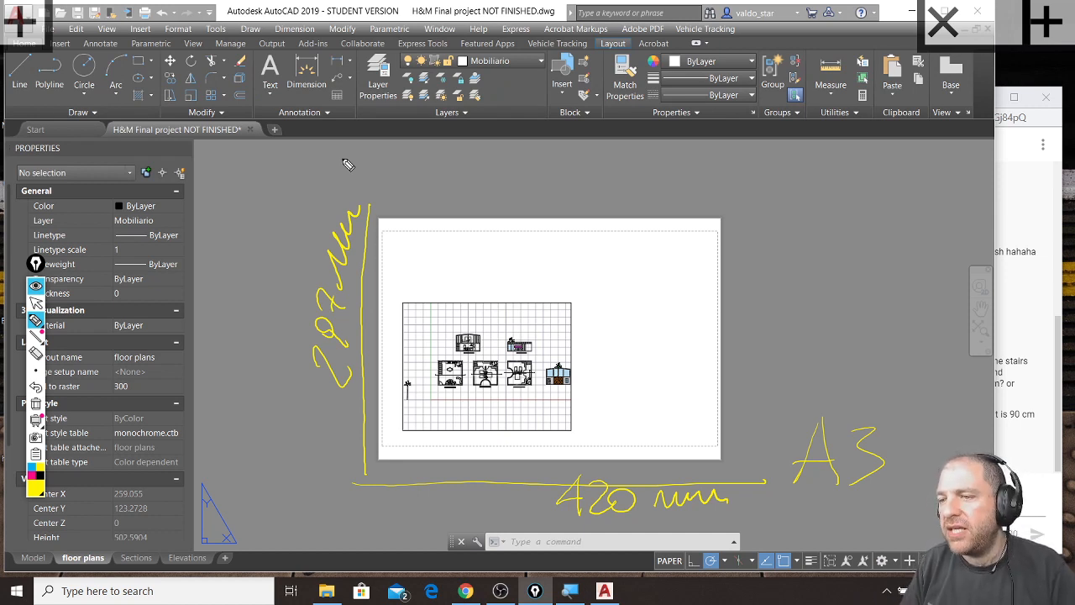
Erase the A3 size annotations, return to the normal pointer, and bring the YouTube live chat window forward, shifting it slightly
key("ctrl+shift+7")
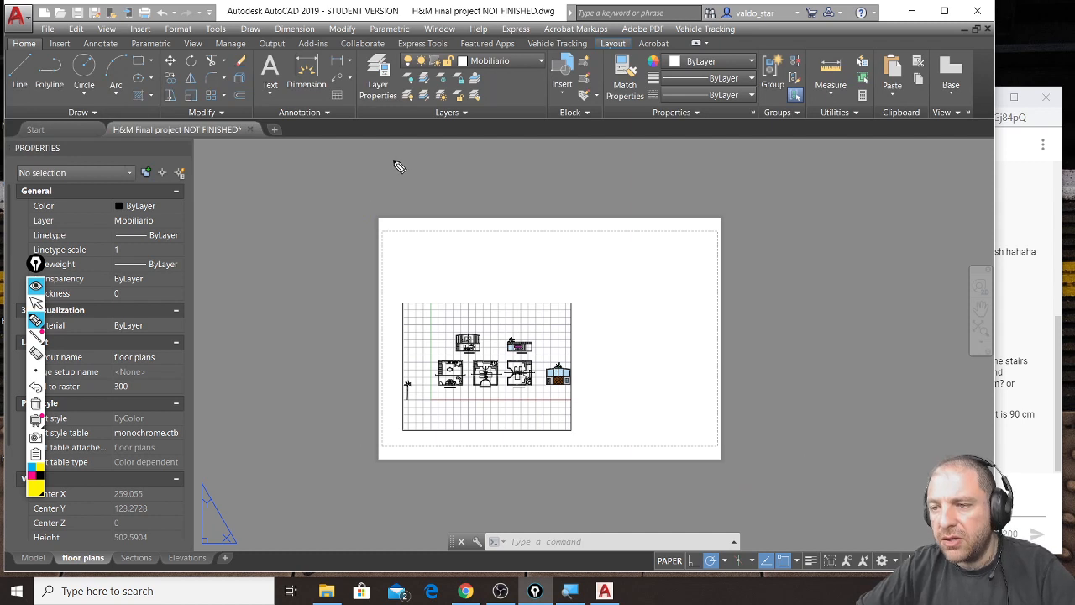
left_click(34, 304)
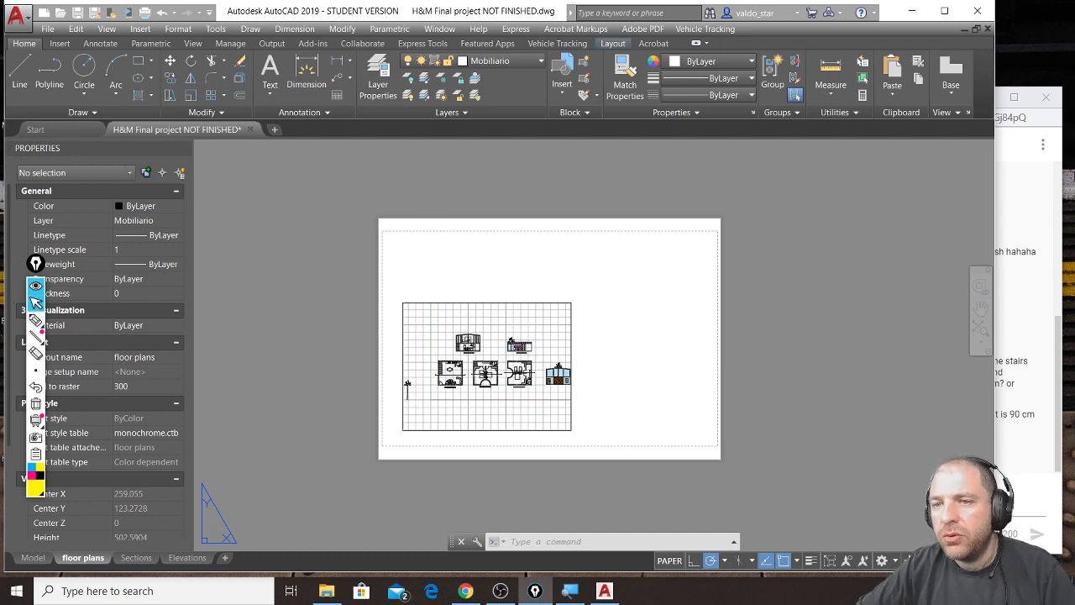
left_click(1063, 338)
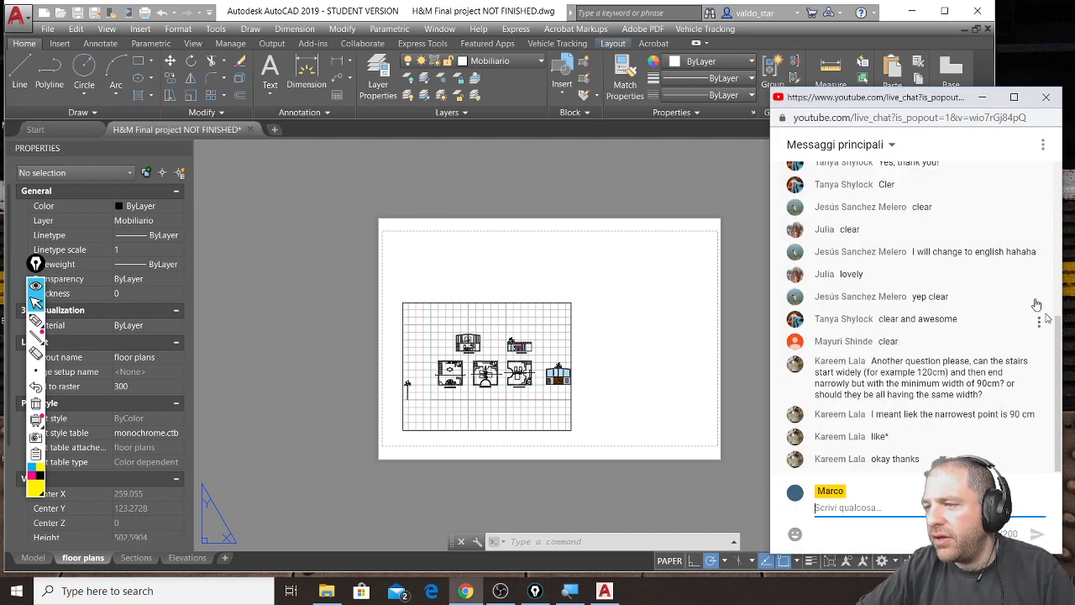
left_click_drag(880, 102, 893, 87)
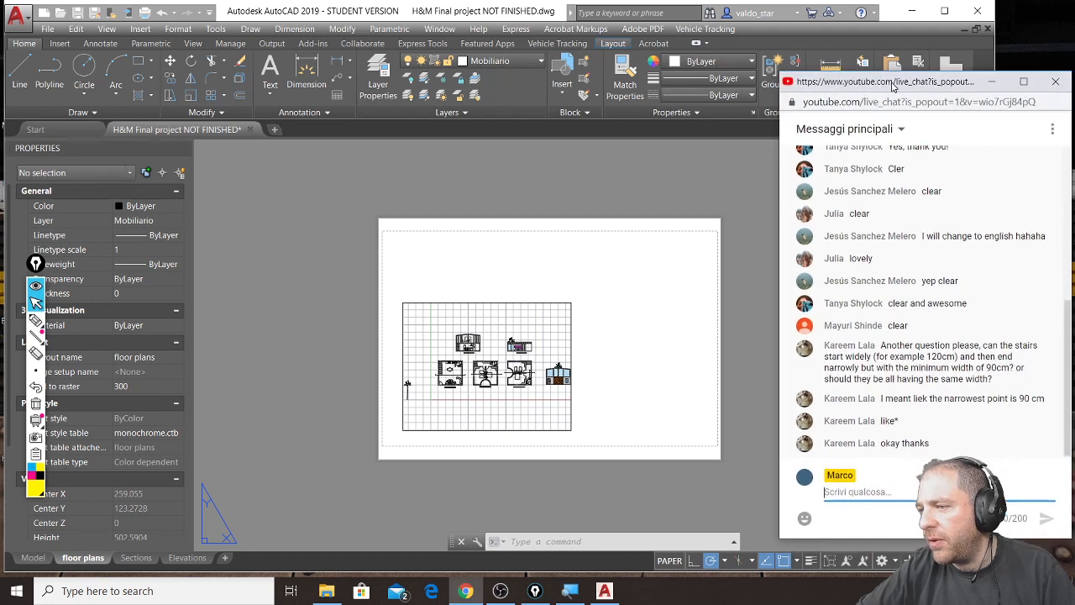
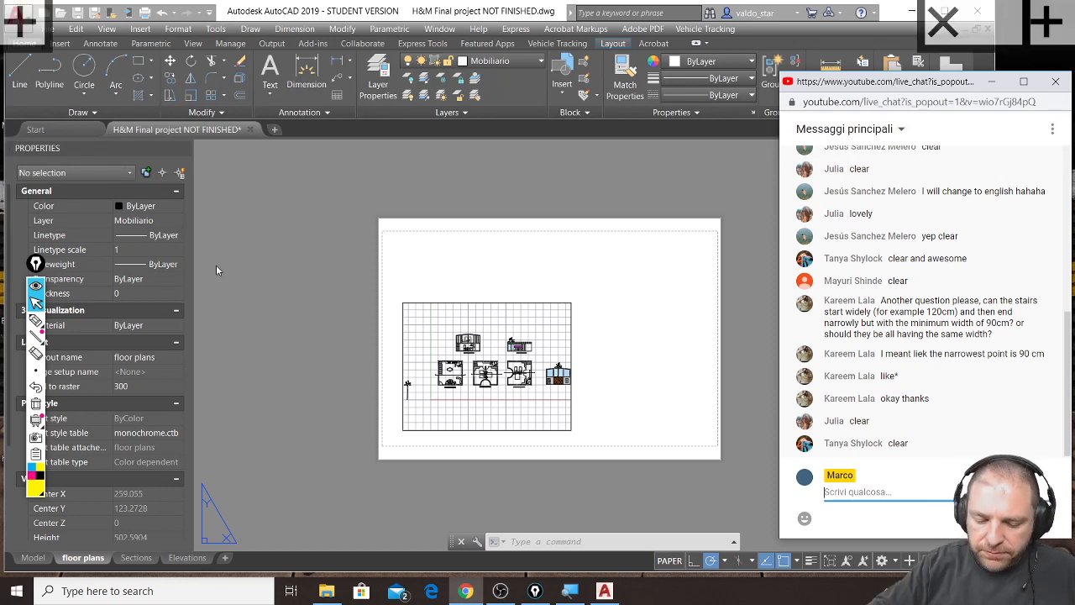
Set the annotation colour to magenta, and select the viewport on the sheet before clearing the selection
left_click(31, 475)
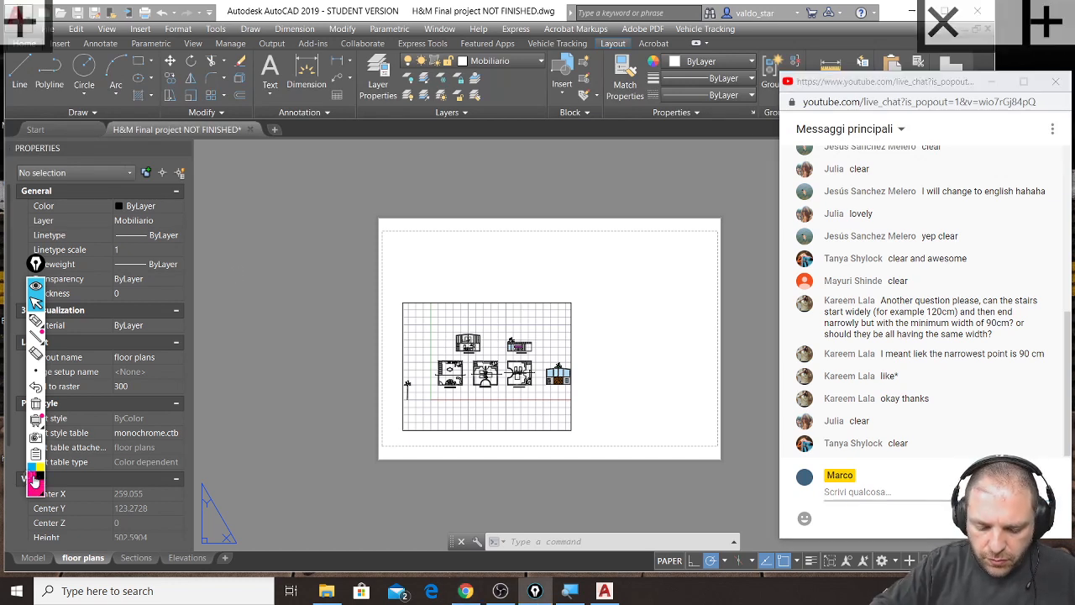
left_click(247, 223)
left_click(581, 440)
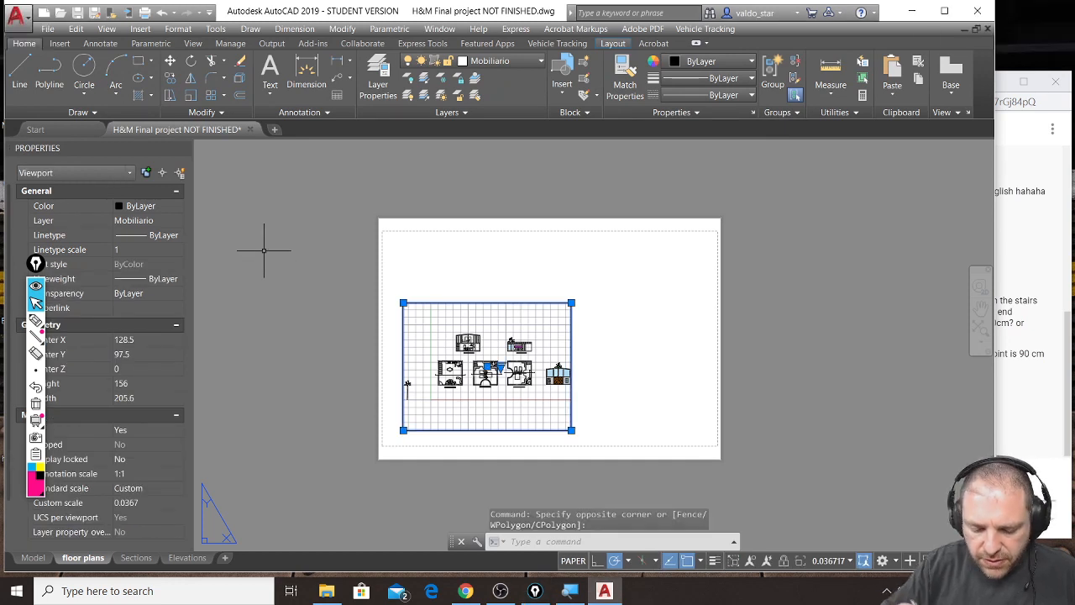
left_click(38, 319)
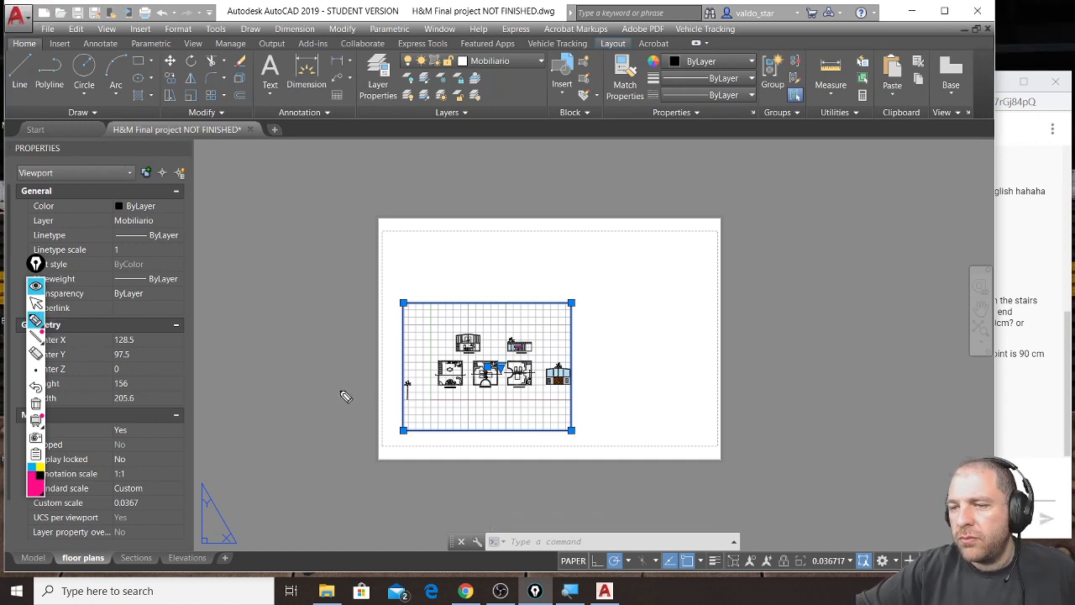
left_click(35, 302)
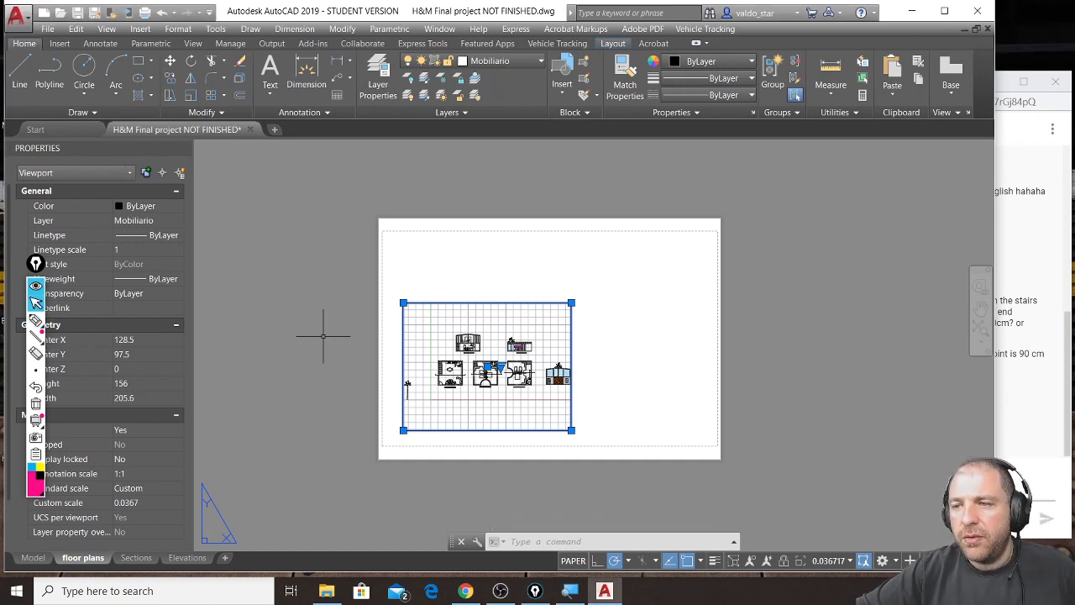
key("Escape")
key("Escape")
key("Escape")
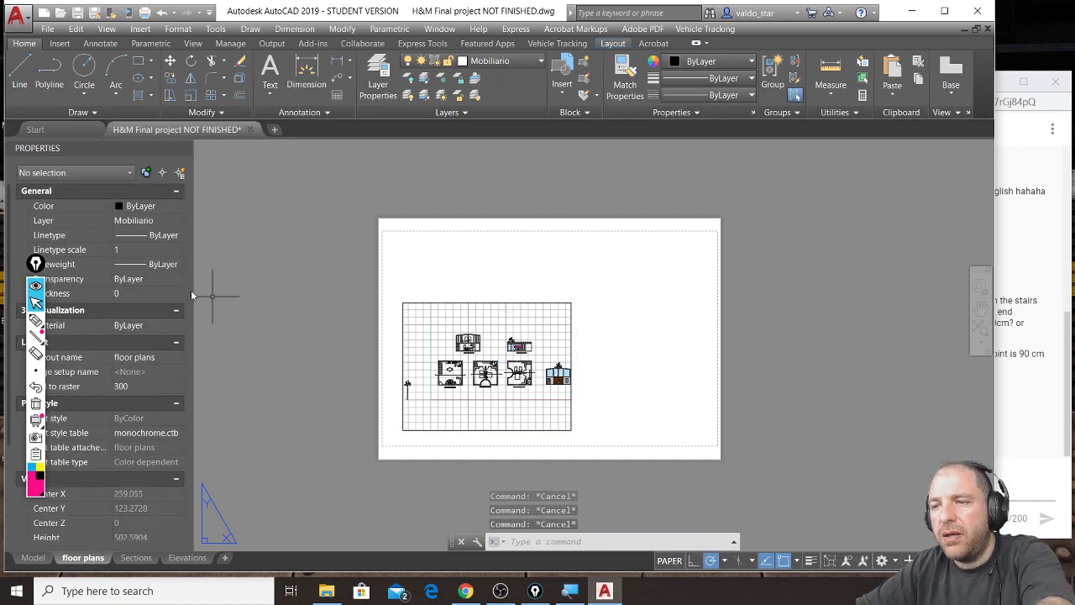
With the magenta annotation pen, draw a tilted rectangle beside the sheet's upper-left corner and write "PAPER" inside it
left_click(36, 320)
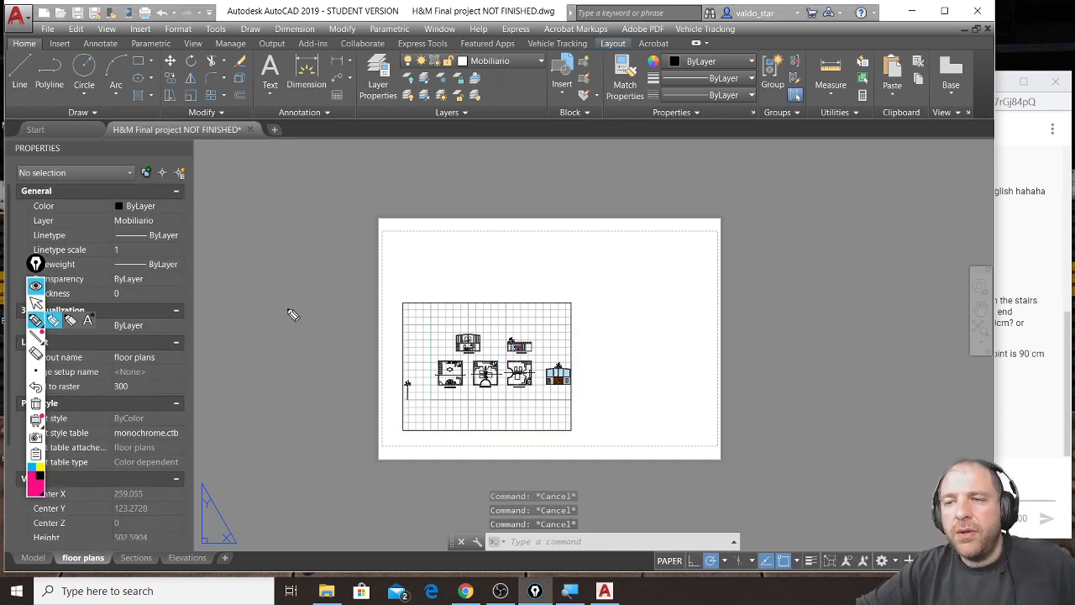
mouse_move(212, 198)
left_mouse_down()
mouse_move(269, 279)
mouse_move(416, 237)
mouse_move(374, 146)
mouse_move(427, 224)
mouse_move(377, 161)
mouse_move(382, 252)
mouse_move(211, 202)
mouse_move(372, 149)
mouse_move(403, 222)
left_mouse_up()
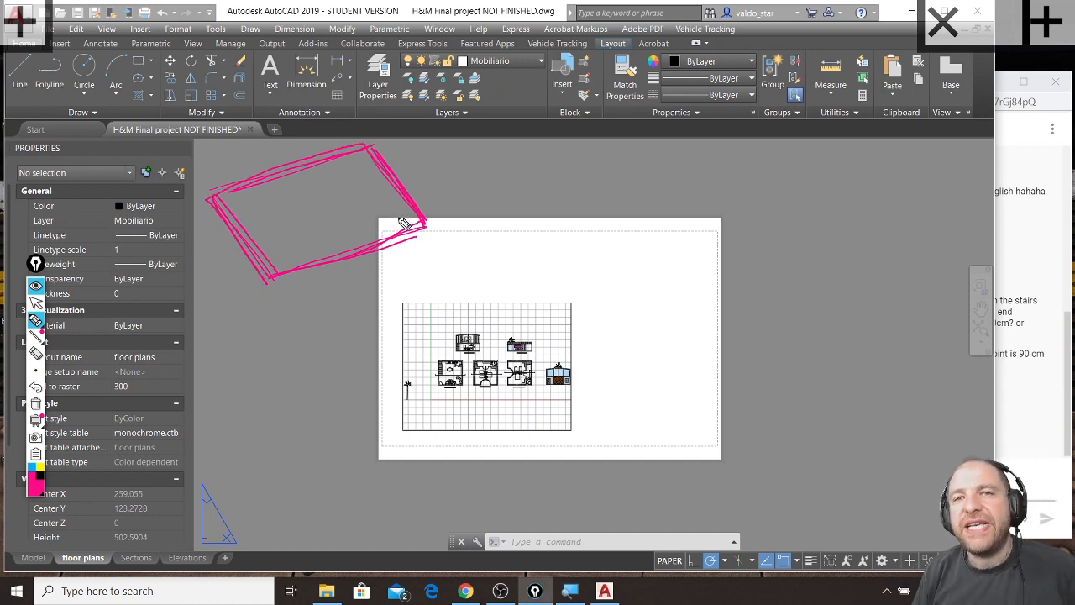
mouse_move(275, 212)
left_mouse_down()
mouse_move(280, 227)
mouse_move(370, 210)
left_mouse_up()
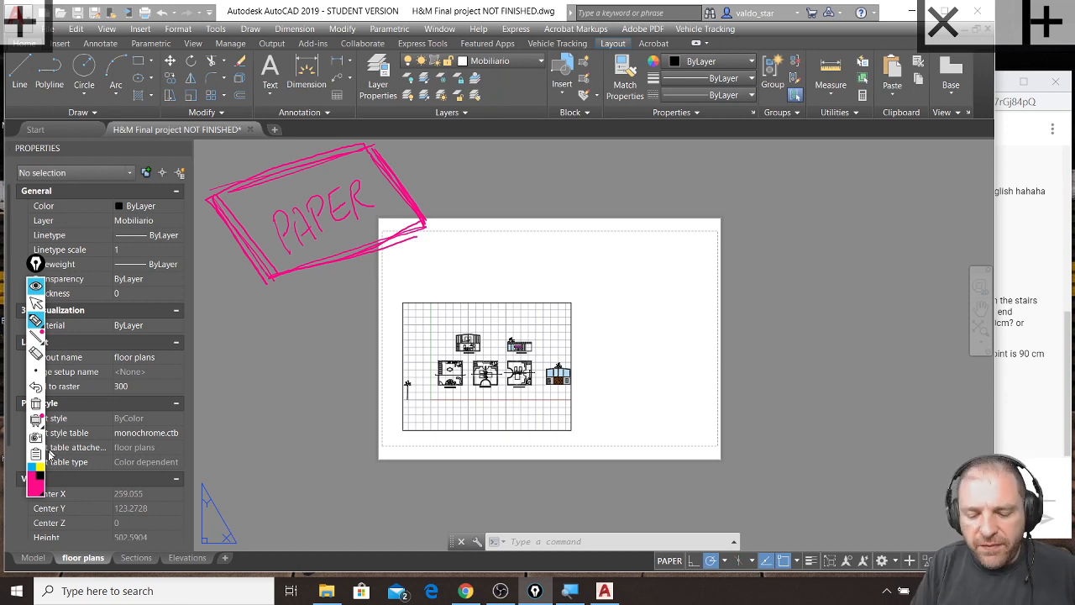
Draw a matching blue tilted rectangle below the magenta one and write "MODEL" inside it
left_click(33, 472)
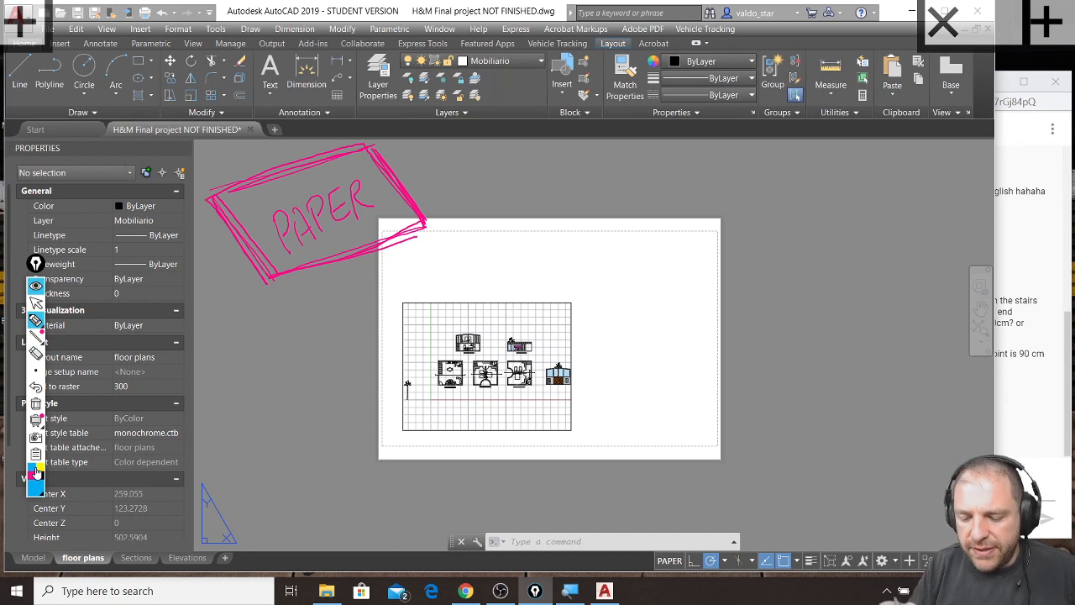
mouse_move(221, 328)
left_mouse_down()
mouse_move(270, 401)
mouse_move(392, 346)
left_mouse_up()
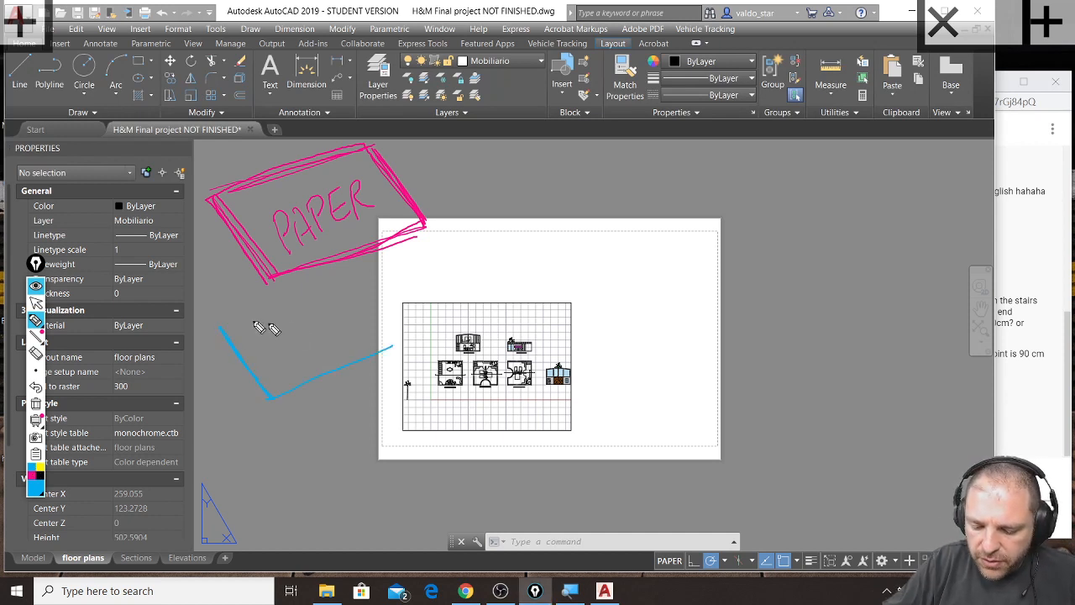
mouse_move(345, 277)
left_mouse_down()
mouse_move(392, 347)
mouse_move(223, 329)
left_mouse_up()
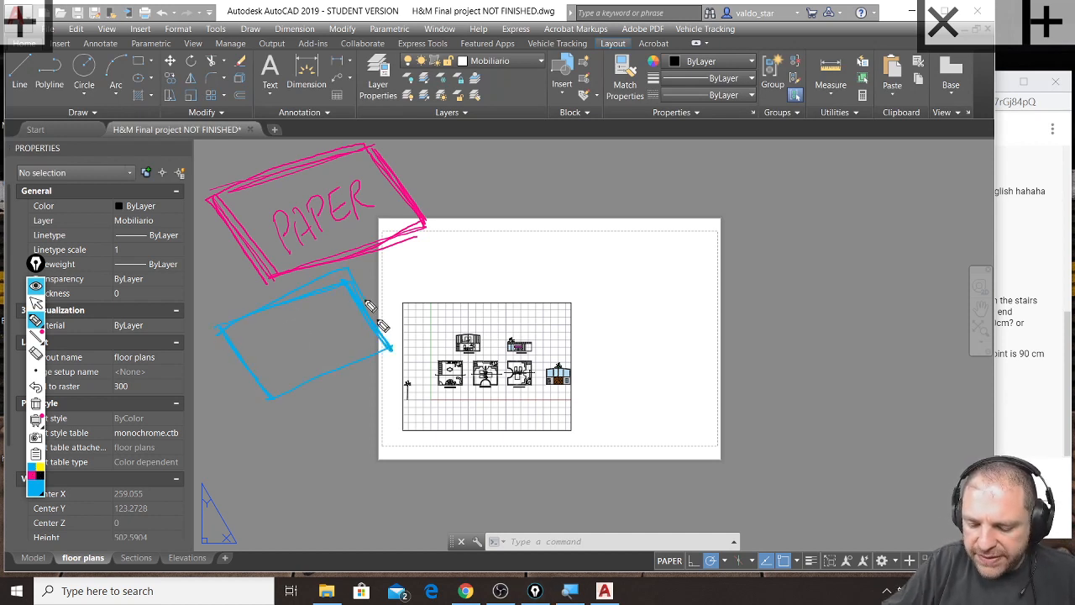
mouse_move(260, 368)
left_mouse_down()
mouse_move(271, 377)
mouse_move(294, 369)
mouse_move(347, 320)
mouse_move(352, 335)
left_mouse_up()
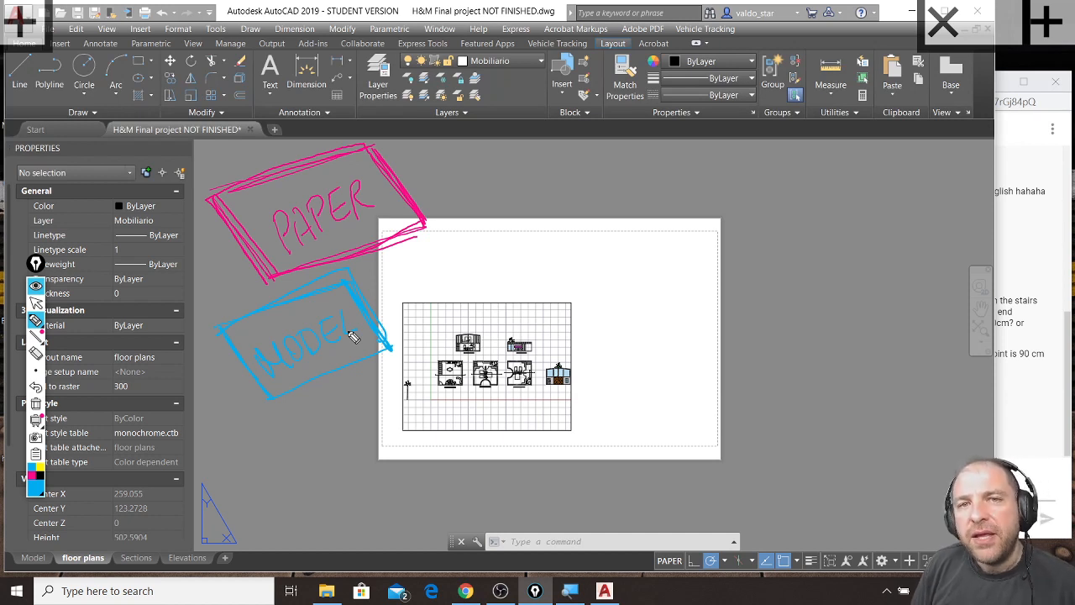
In yellow, draw a small hatched window inside the PAPER rectangle, with arrows to the handwritten word "VIEPORTS" and down to the MODEL rectangle
left_click(36, 473)
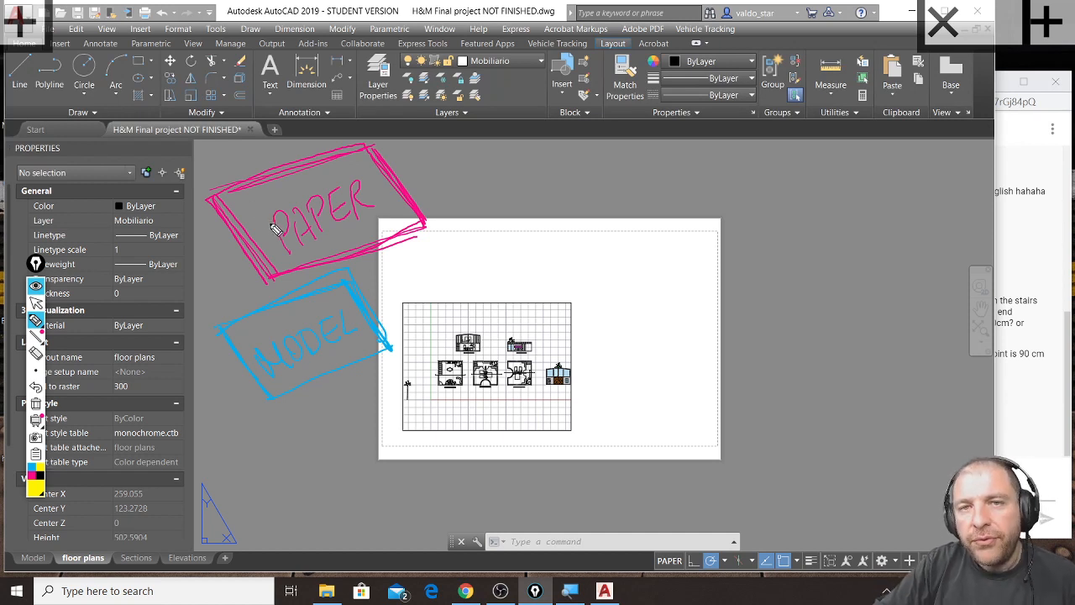
mouse_move(242, 202)
left_mouse_down()
mouse_move(298, 219)
mouse_move(278, 225)
mouse_move(251, 194)
mouse_move(304, 183)
mouse_move(471, 205)
left_mouse_up()
mouse_move(517, 170)
left_mouse_down()
mouse_move(561, 179)
mouse_move(625, 161)
mouse_move(663, 173)
mouse_move(686, 153)
mouse_move(697, 180)
mouse_move(680, 204)
left_mouse_up()
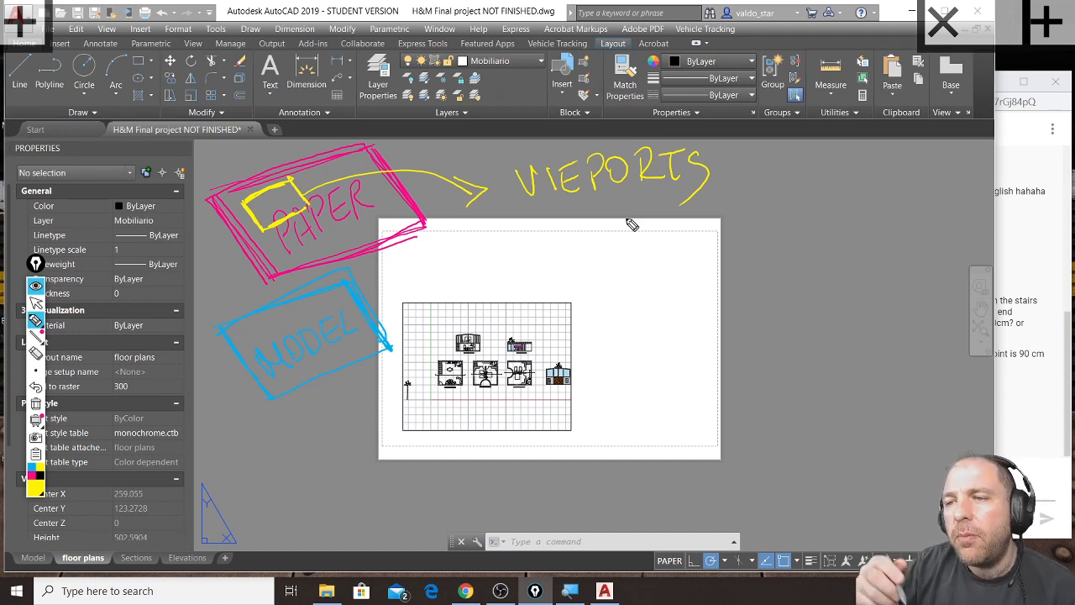
mouse_move(276, 198)
left_mouse_down()
mouse_move(294, 216)
mouse_move(287, 314)
mouse_move(276, 302)
mouse_move(292, 312)
left_mouse_up()
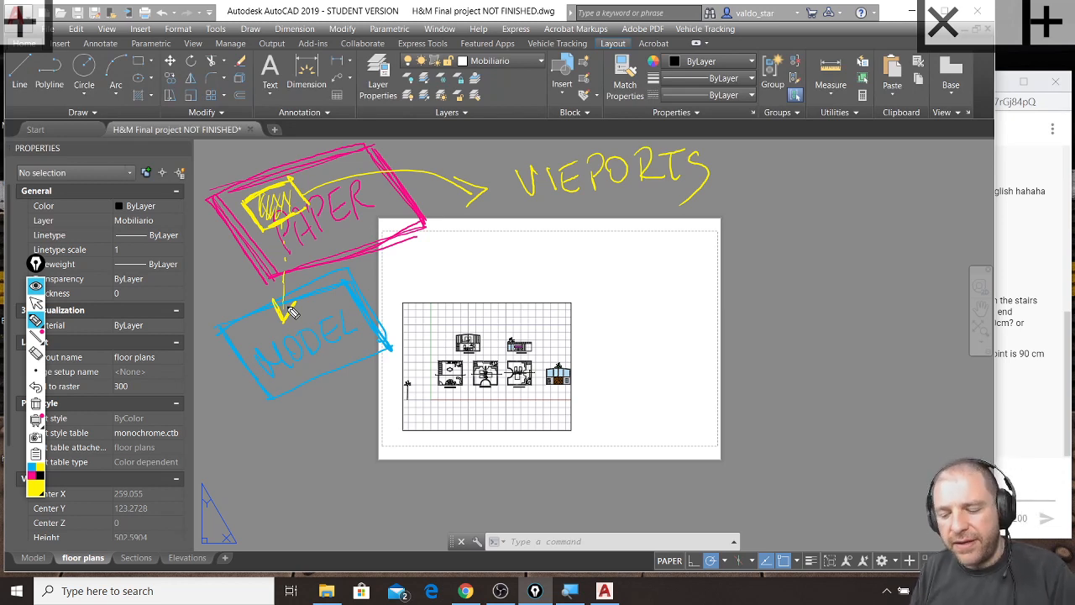
Sketch a yellow example sheet beside the layout and draw four rectangular viewport frames of different sizes inside it
mouse_move(748, 198)
left_mouse_down()
mouse_move(748, 351)
mouse_move(983, 351)
mouse_move(828, 184)
mouse_move(974, 183)
mouse_move(980, 351)
left_mouse_up()
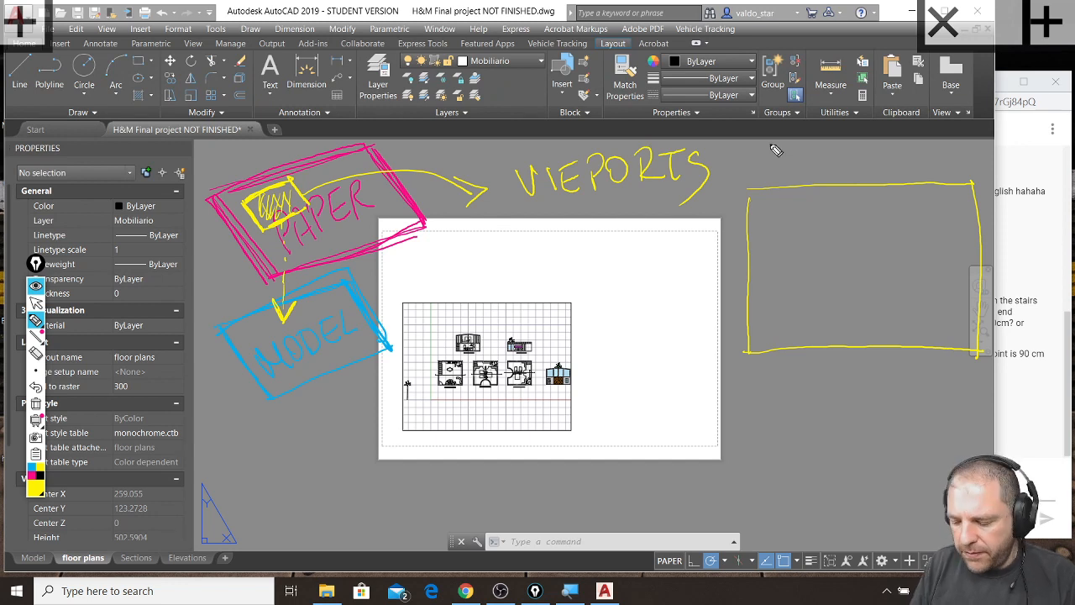
mouse_move(765, 208)
left_mouse_down()
mouse_move(793, 265)
mouse_move(853, 265)
mouse_move(857, 210)
mouse_move(855, 265)
left_mouse_up()
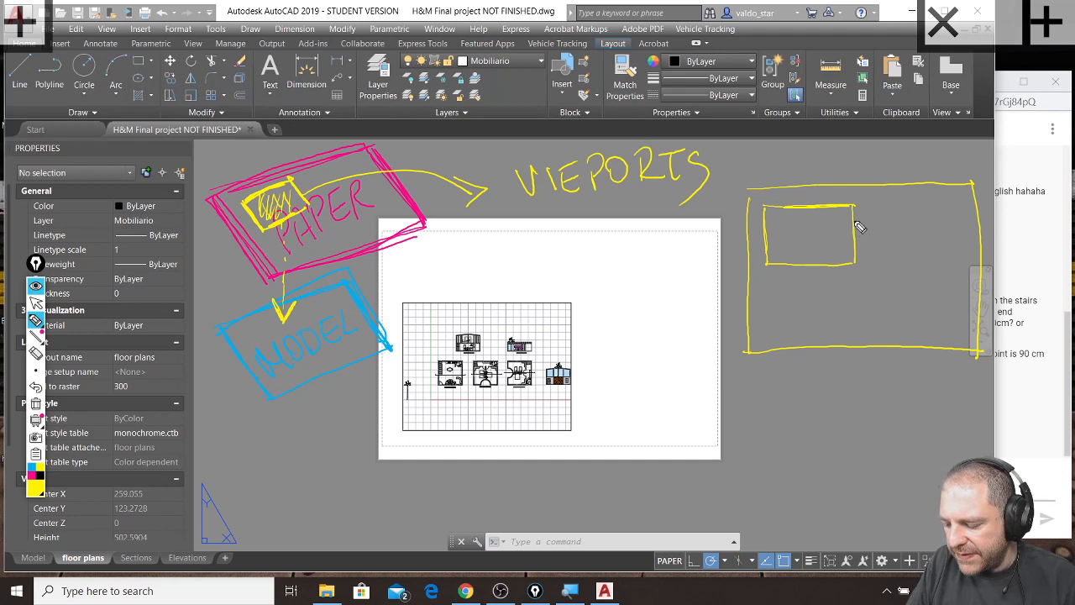
mouse_move(769, 277)
left_mouse_down()
mouse_move(769, 333)
mouse_move(906, 329)
left_mouse_up()
mouse_move(771, 270)
left_mouse_down()
mouse_move(896, 285)
mouse_move(894, 328)
left_mouse_up()
mouse_move(862, 205)
left_mouse_down()
mouse_move(862, 237)
mouse_move(890, 235)
mouse_move(892, 202)
mouse_move(912, 298)
mouse_move(948, 321)
left_mouse_up()
mouse_move(907, 206)
left_mouse_down()
mouse_move(960, 252)
mouse_move(958, 327)
left_mouse_up()
mouse_move(957, 327)
left_mouse_down()
mouse_move(920, 325)
mouse_move(917, 206)
left_mouse_up()
left_click_drag(917, 207, 958, 205)
left_click_drag(957, 204, 955, 329)
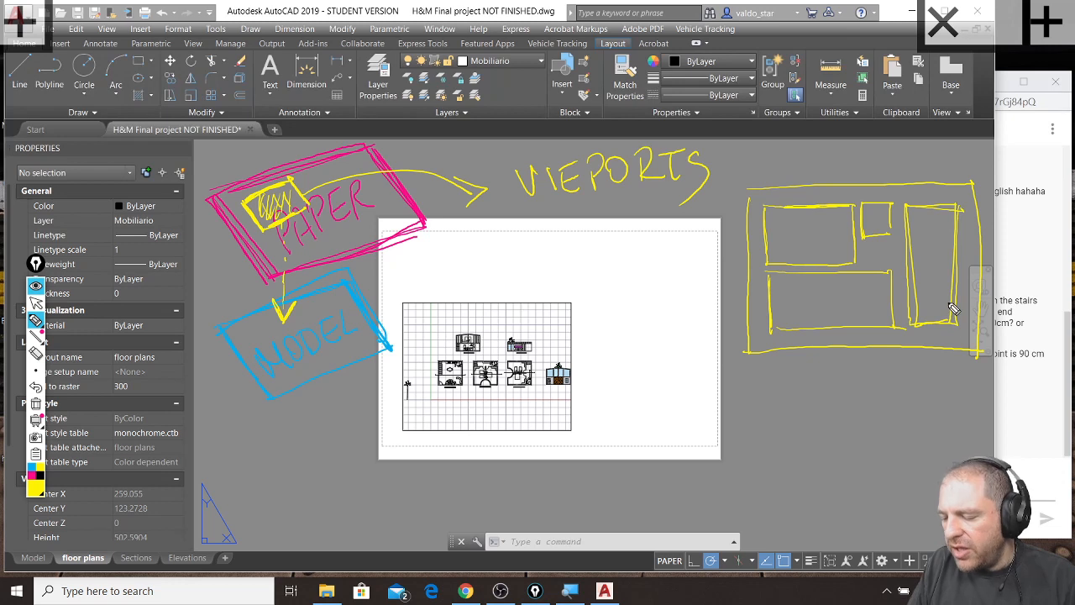
Label the four sketched viewport frames "V1", "V2", "V3" and "V4" in yellow
mouse_move(798, 219)
left_mouse_down()
mouse_move(819, 216)
mouse_move(824, 241)
left_mouse_up()
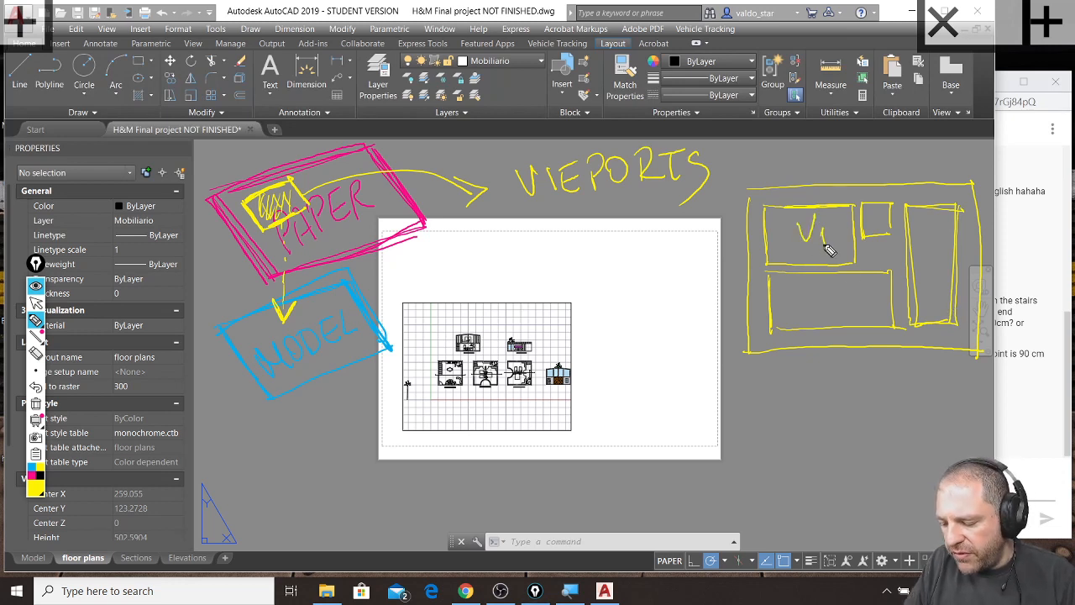
mouse_move(820, 283)
left_mouse_down()
mouse_move(842, 285)
mouse_move(857, 313)
left_mouse_up()
mouse_move(867, 212)
left_mouse_down()
mouse_move(884, 236)
mouse_move(932, 243)
left_mouse_up()
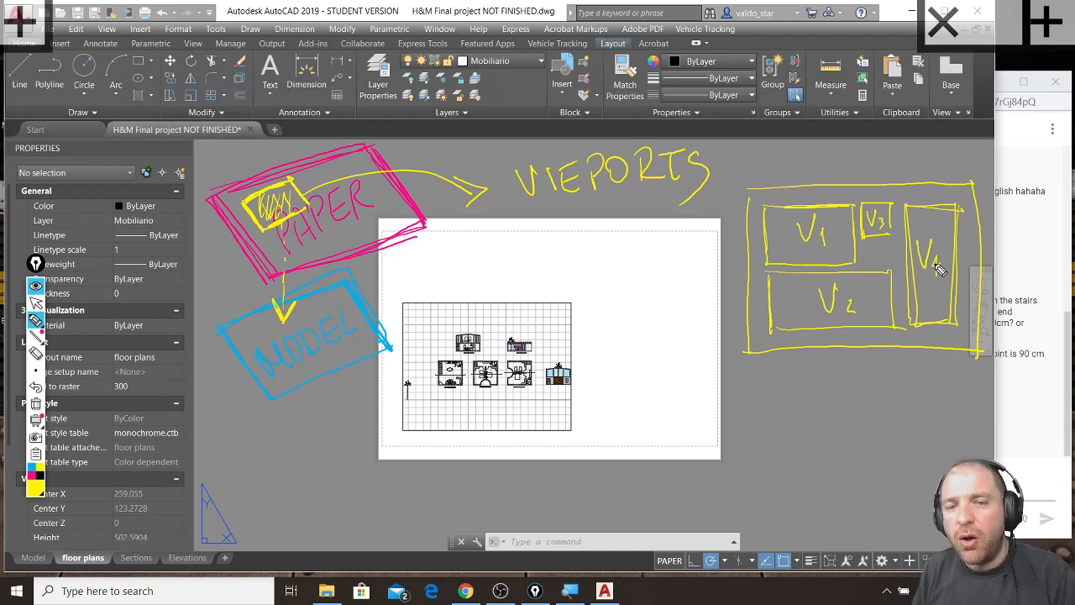
left_click_drag(939, 268, 934, 274)
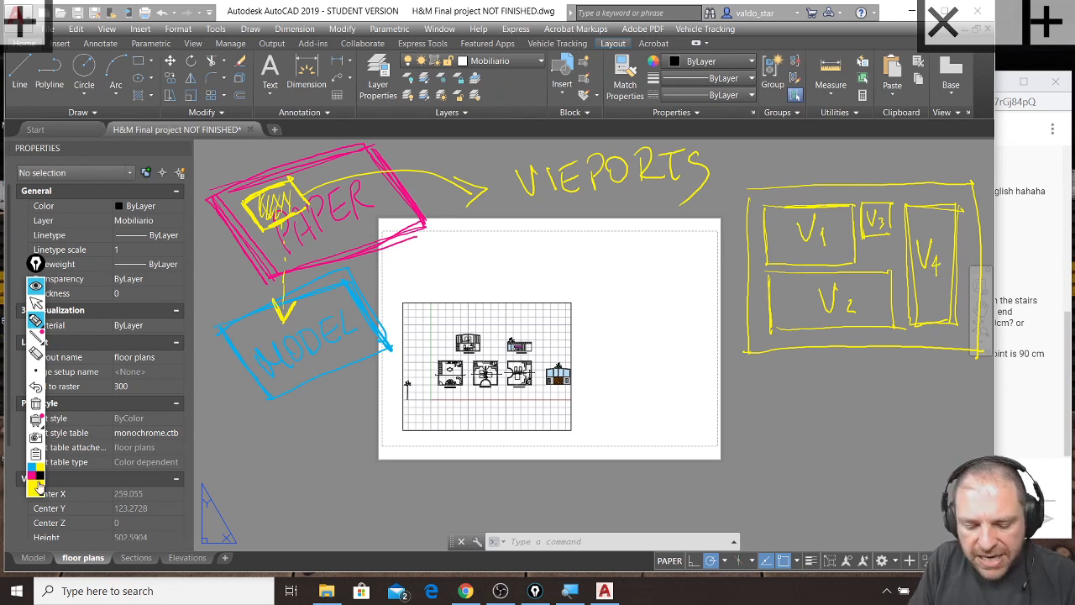
Switch the annotation pen to black and draw a border just inside the edges of the sketched sheet
left_click(41, 483)
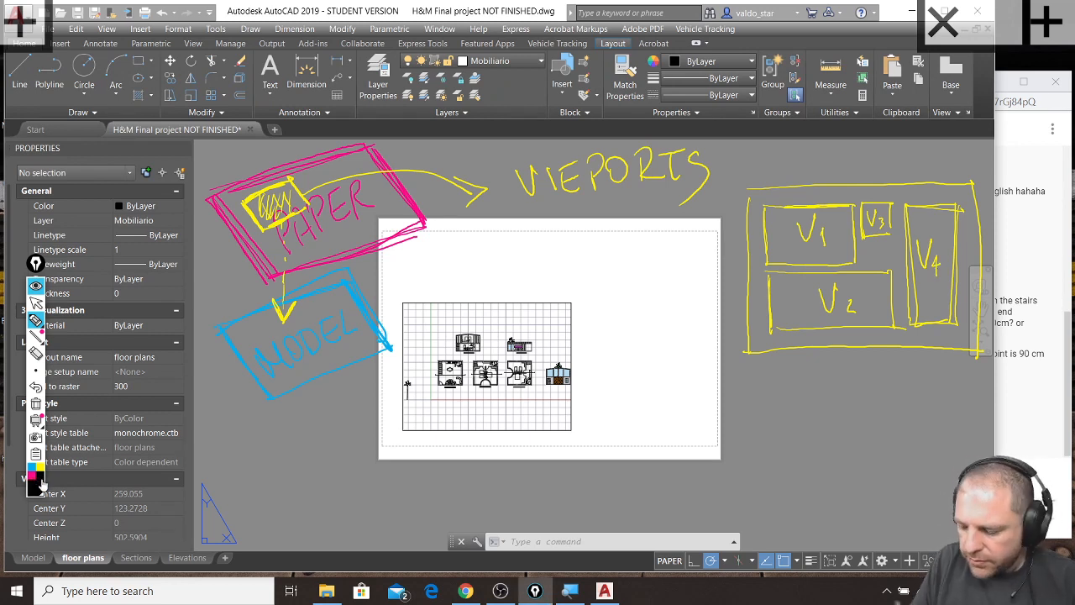
mouse_move(752, 195)
left_mouse_down()
mouse_move(753, 344)
mouse_move(967, 343)
left_mouse_up()
left_click_drag(760, 348, 968, 344)
left_click_drag(749, 193, 981, 194)
mouse_move(853, 195)
left_mouse_down()
mouse_move(972, 189)
mouse_move(974, 346)
left_mouse_up()
left_click_drag(977, 191, 973, 348)
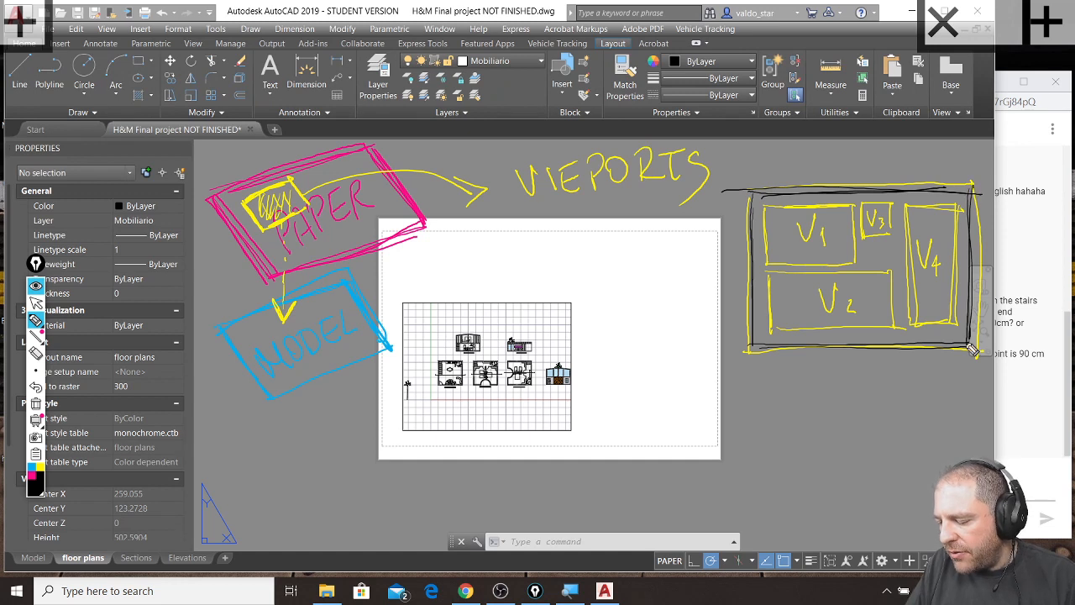
Draw a black title block strip along the sketched sheet's lower edge and list "NAME", "TITLE" and "PROJECT" beneath it
mouse_move(884, 330)
left_mouse_down()
mouse_move(884, 342)
mouse_move(963, 325)
mouse_move(879, 342)
left_mouse_up()
mouse_move(760, 335)
left_mouse_down()
mouse_move(757, 347)
mouse_move(879, 331)
mouse_move(792, 336)
mouse_move(882, 339)
left_mouse_up()
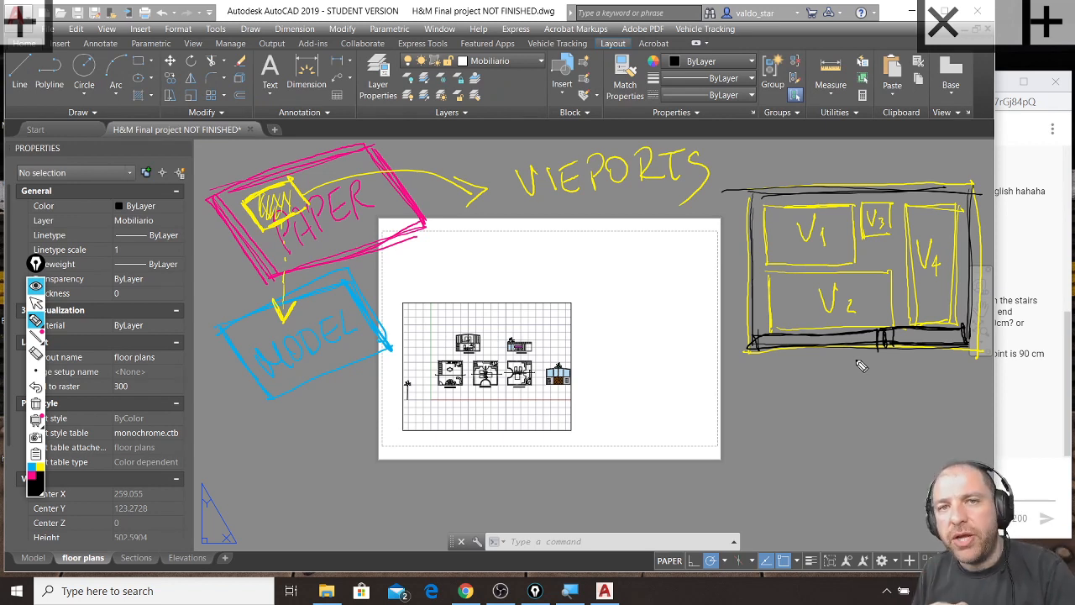
mouse_move(905, 380)
left_mouse_down()
mouse_move(974, 369)
mouse_move(916, 401)
mouse_move(980, 406)
left_mouse_up()
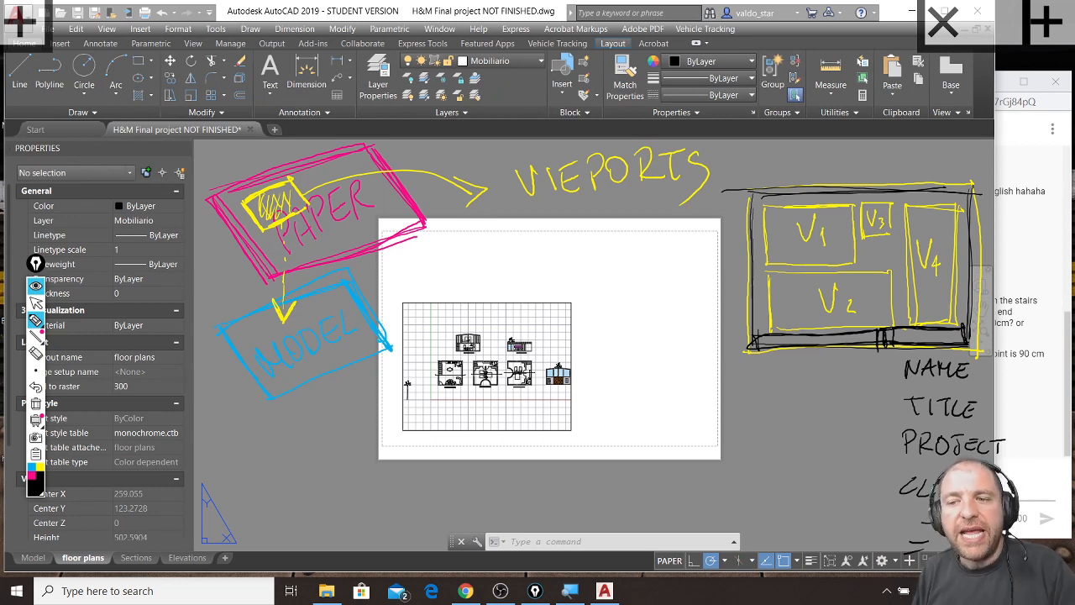
Erase all the annotations, return to the normal pointer and select the viewport on the floor plans sheet
key("ctrl+shift+7")
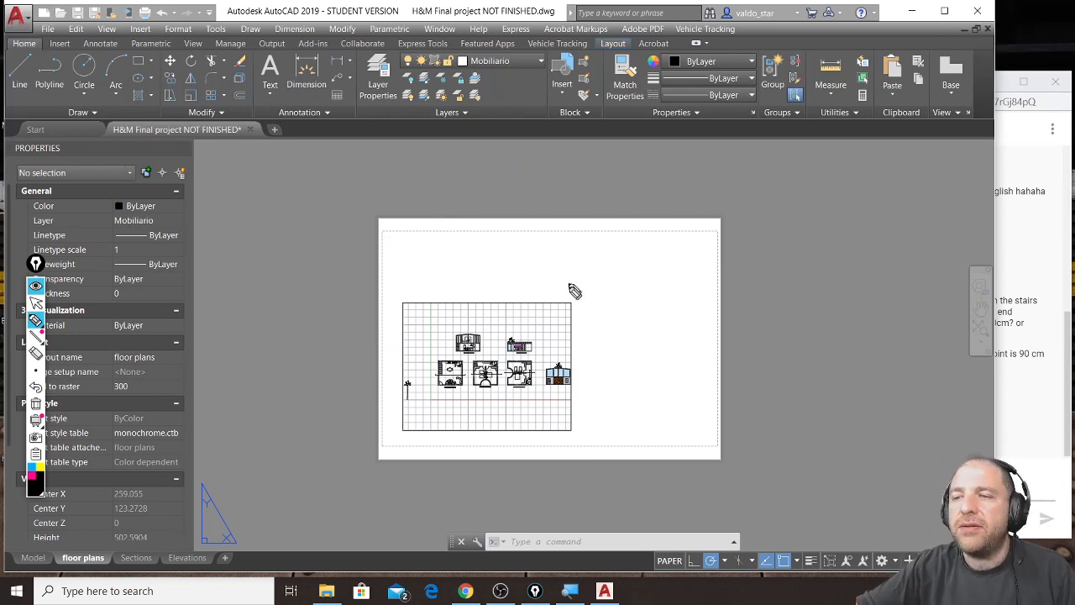
left_click(35, 303)
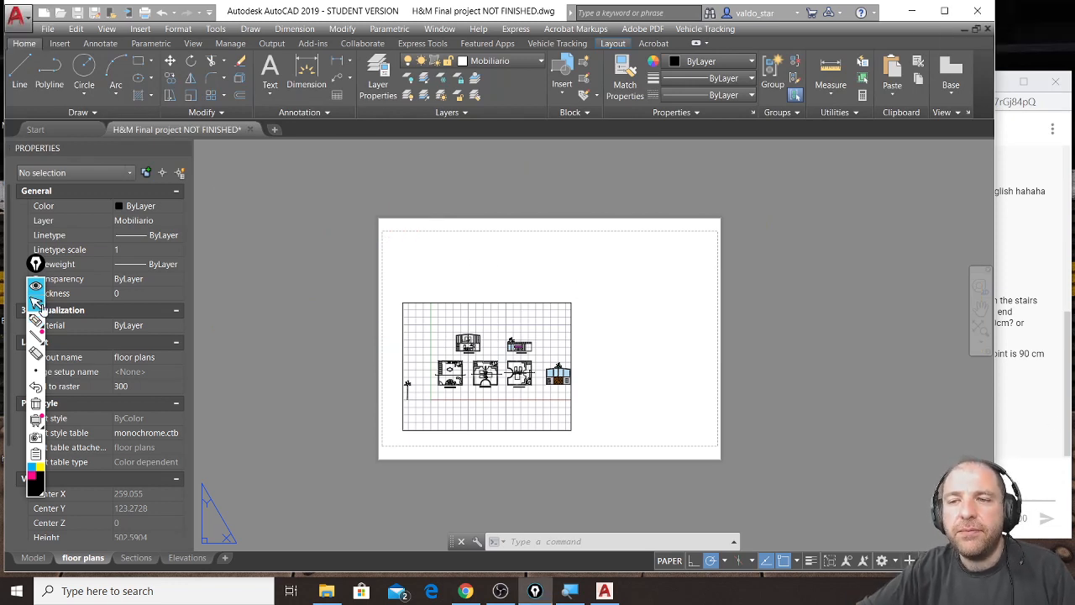
left_click(451, 303)
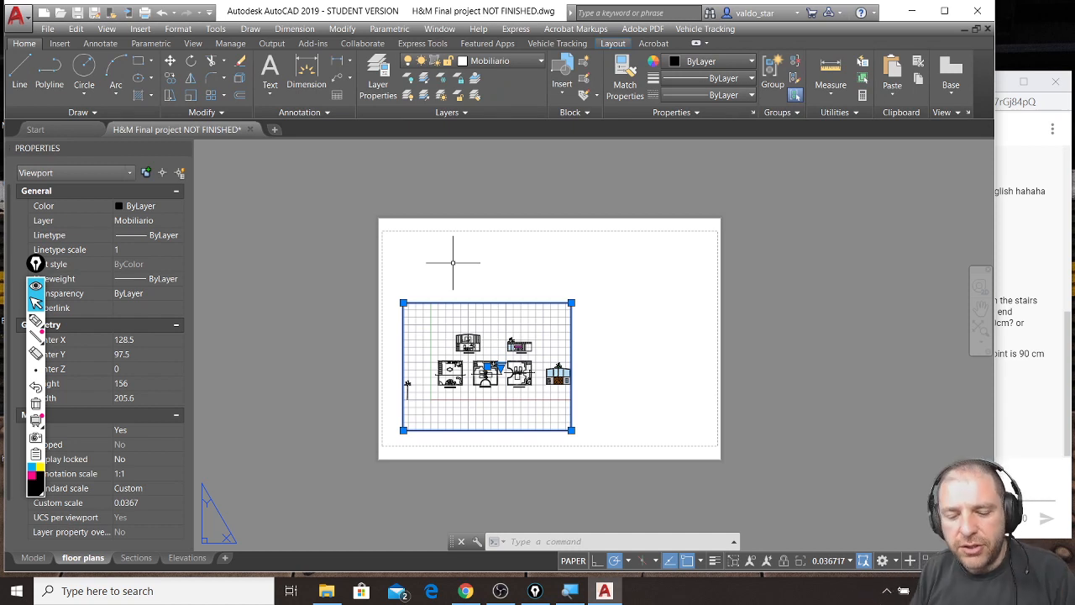
Outline the PAPER space indicator in black and red with the annotation pen, and handwrite "PAPER" above it in red
left_click(35, 320)
mouse_move(548, 542)
left_mouse_down()
mouse_move(551, 577)
mouse_move(591, 579)
left_mouse_up()
mouse_move(548, 541)
left_mouse_down()
mouse_move(586, 546)
mouse_move(600, 578)
mouse_move(601, 542)
left_mouse_up()
left_click(38, 490)
left_click(67, 406)
mouse_move(545, 538)
left_mouse_down()
mouse_move(591, 578)
mouse_move(601, 577)
mouse_move(604, 544)
mouse_move(586, 540)
mouse_move(606, 559)
left_mouse_up()
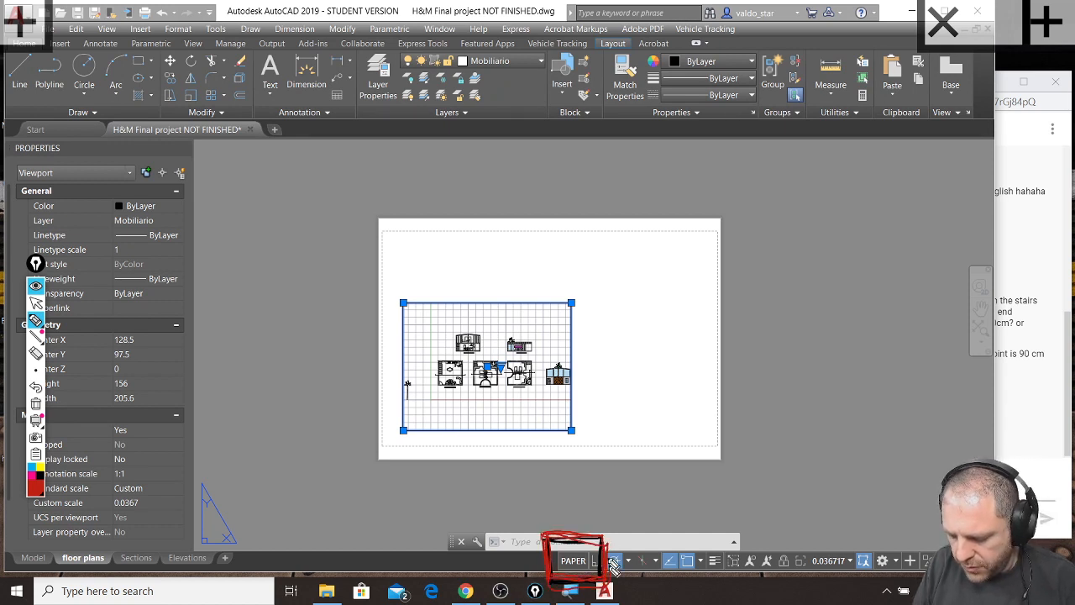
mouse_move(532, 520)
left_mouse_down()
mouse_move(556, 496)
mouse_move(578, 522)
mouse_move(620, 500)
mouse_move(631, 518)
left_mouse_up()
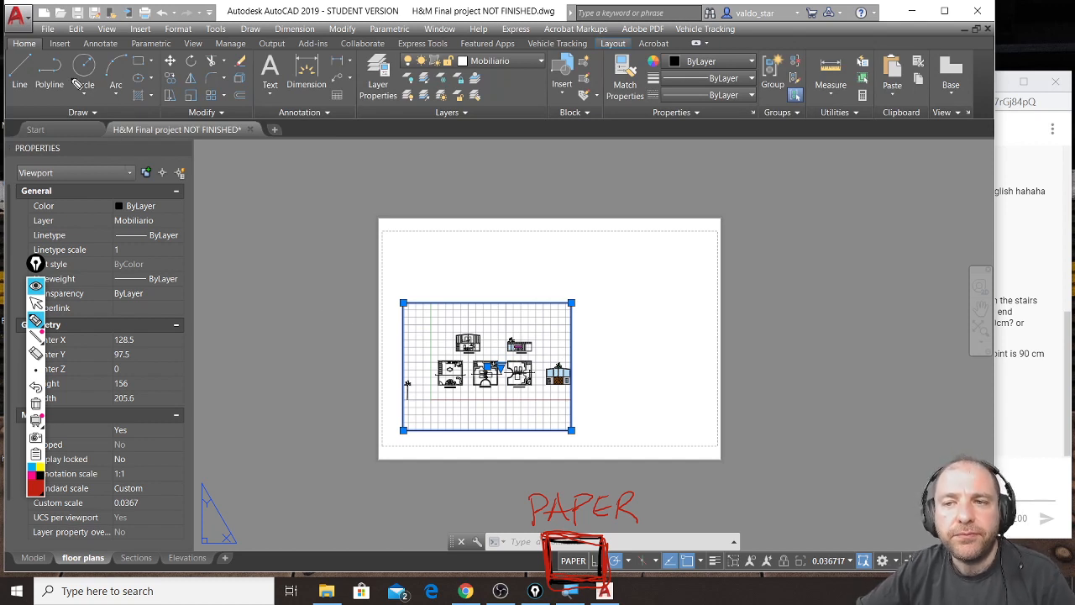
Return to the normal pointer and draw a rectangular border just inside the sheet's dashed printable-area outline
left_click(36, 303)
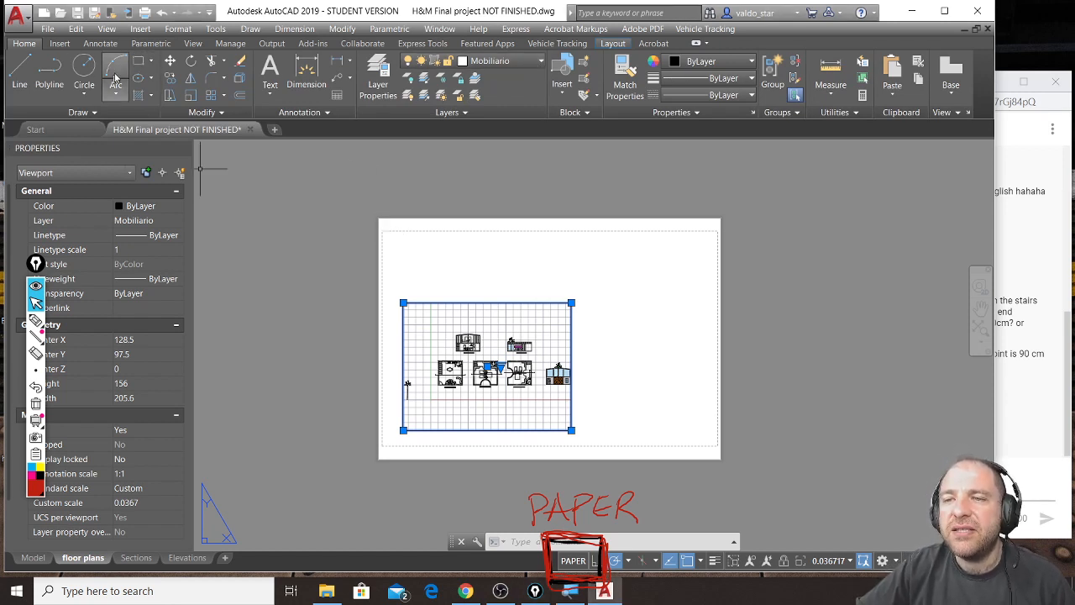
left_click(138, 60)
scroll(384, 227, "up", 5)
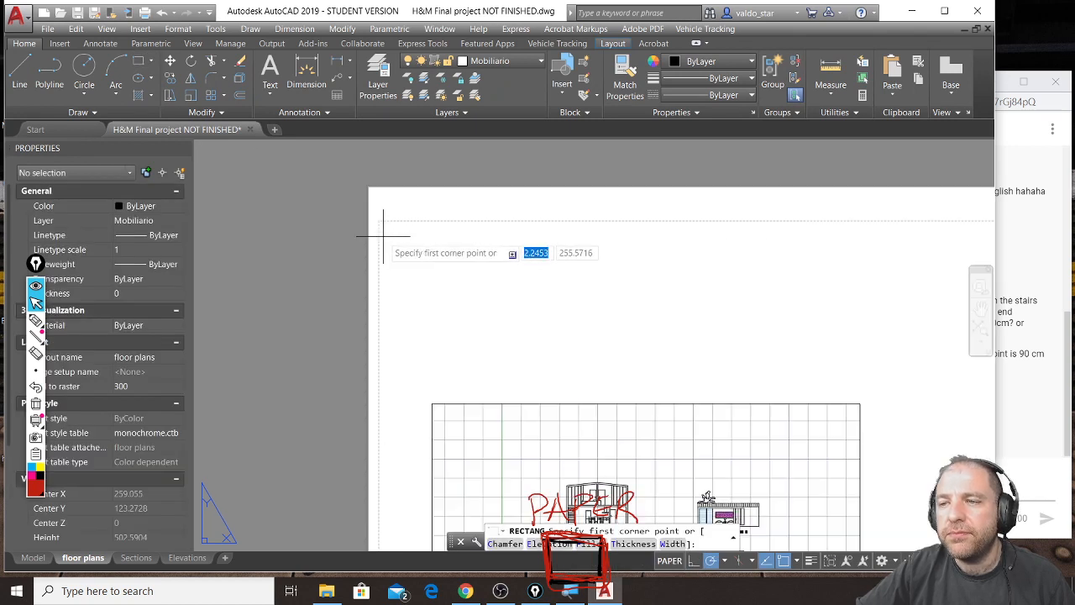
left_click(382, 221)
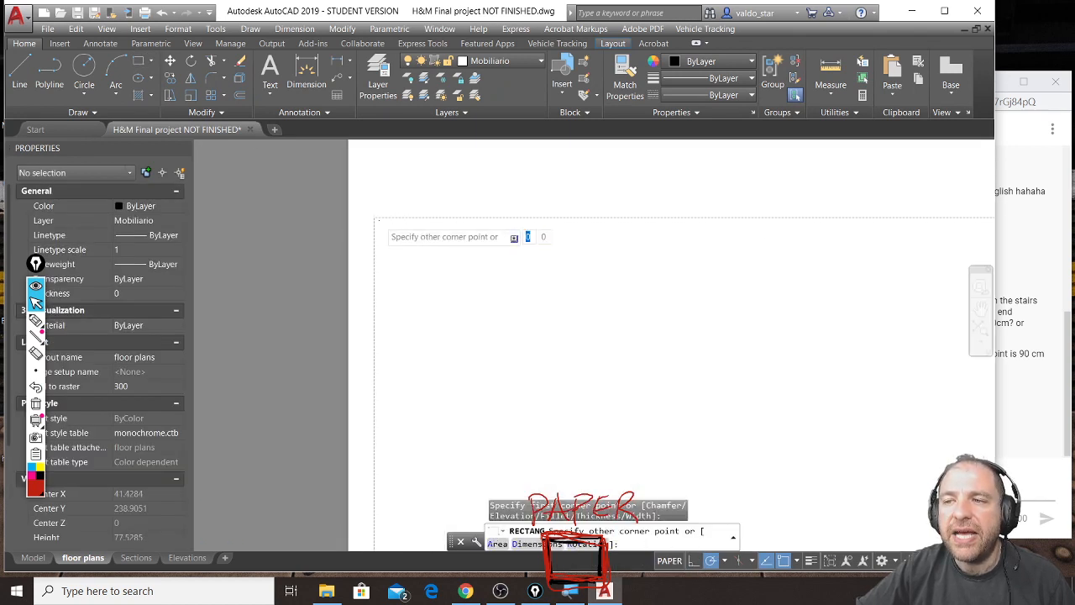
scroll(384, 225, "down", 5)
scroll(634, 391, "up", 5)
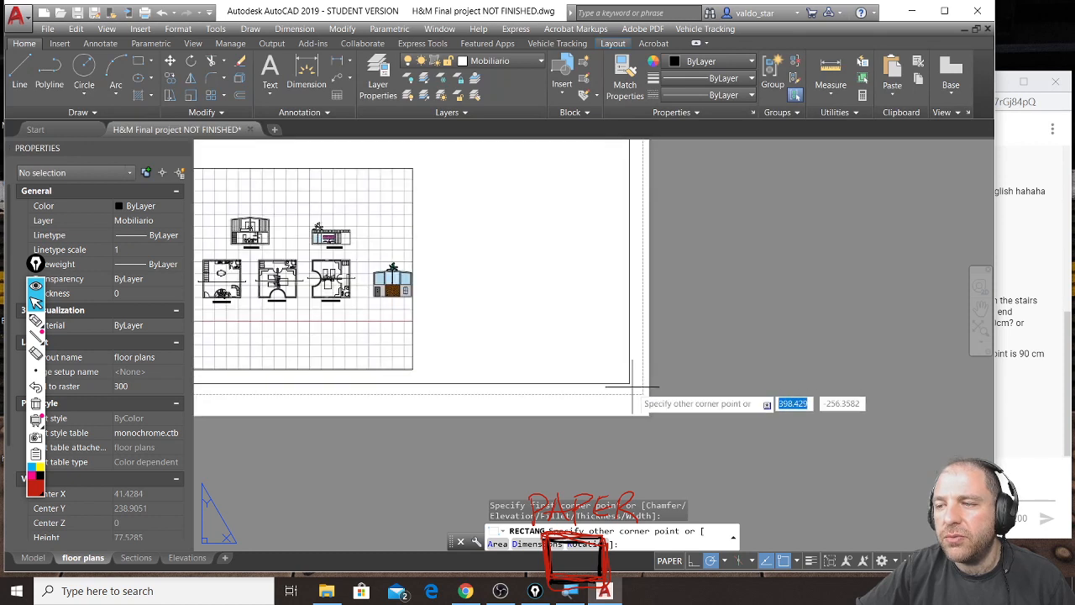
left_click(642, 392)
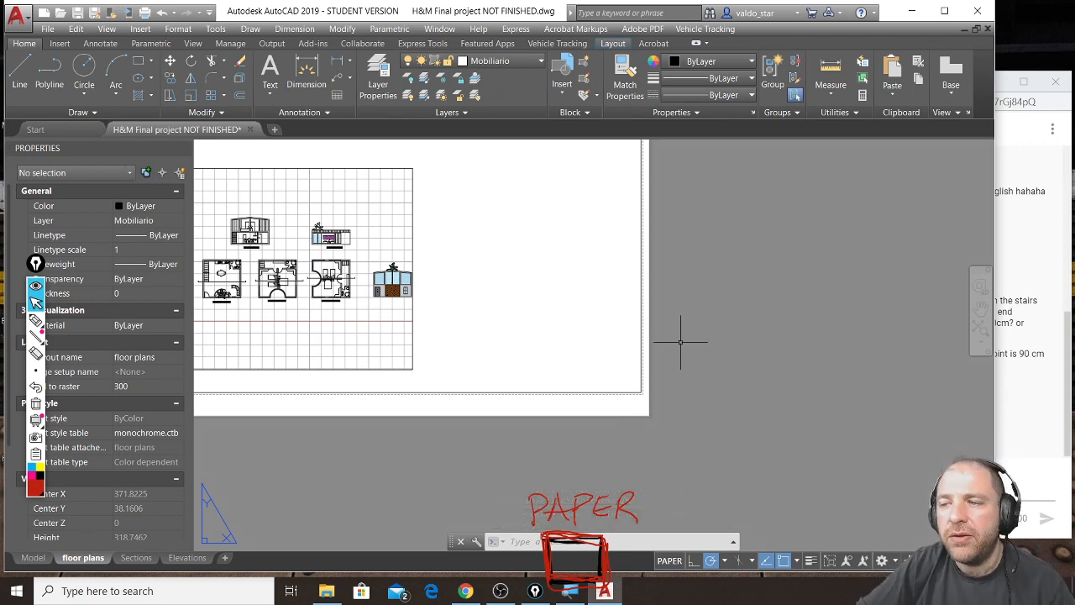
scroll(685, 344, "down", 2)
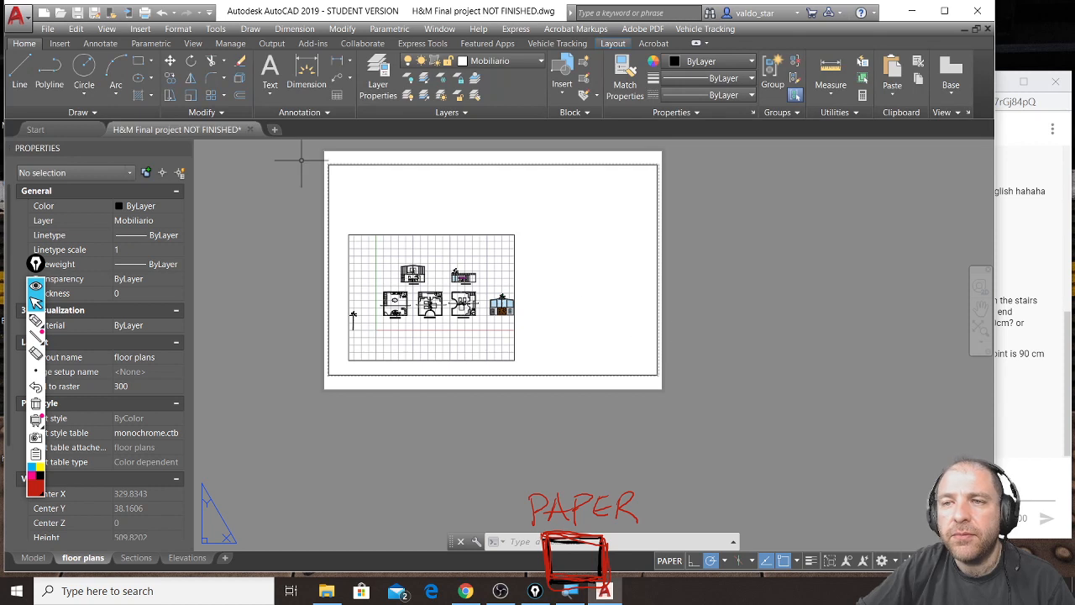
Add multiline text reading "Author: Arch." plus the author's full name in the empty area beside the viewport's lower right corner
left_click(270, 76)
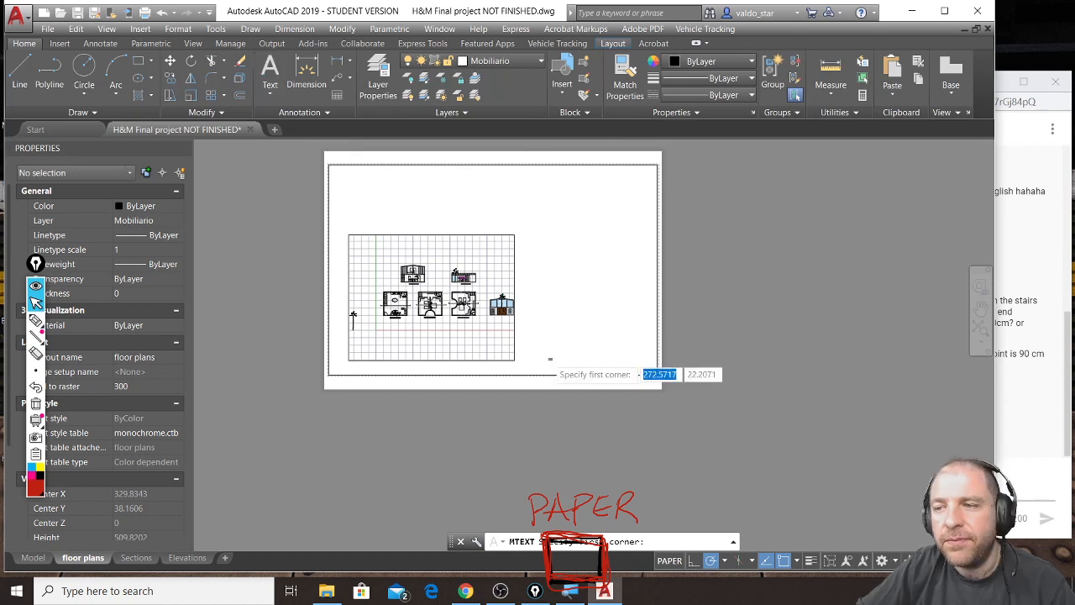
scroll(548, 357, "up", 4)
left_click(493, 336)
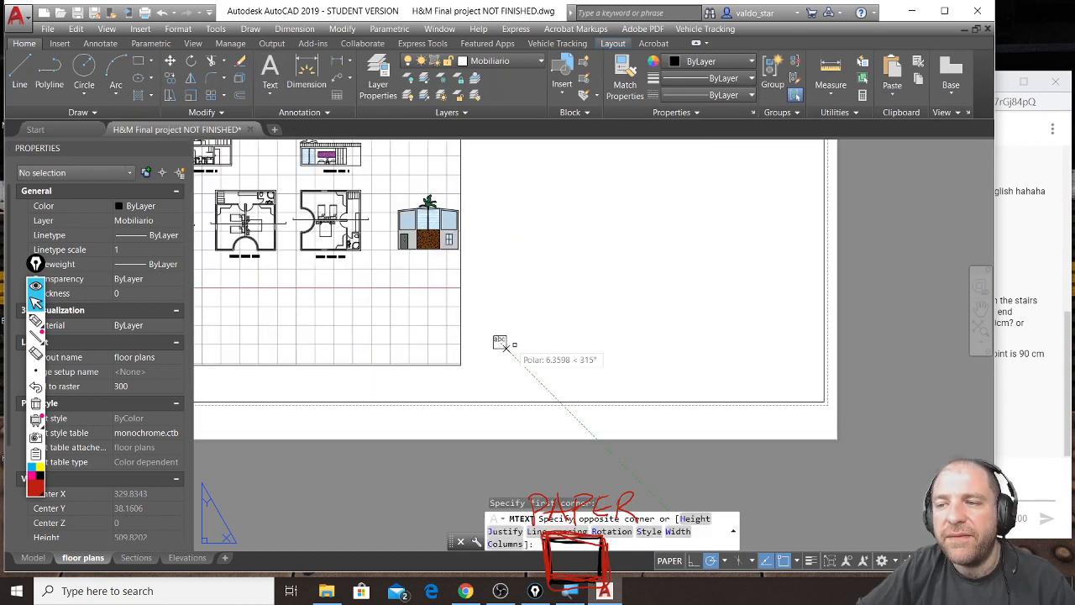
left_click(682, 389)
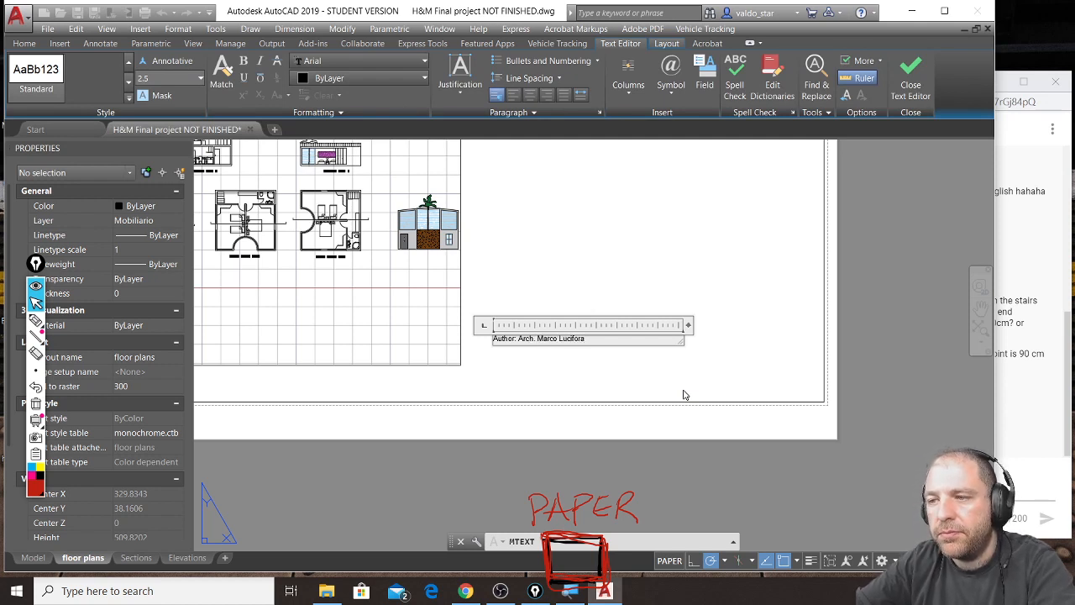
left_click(639, 370)
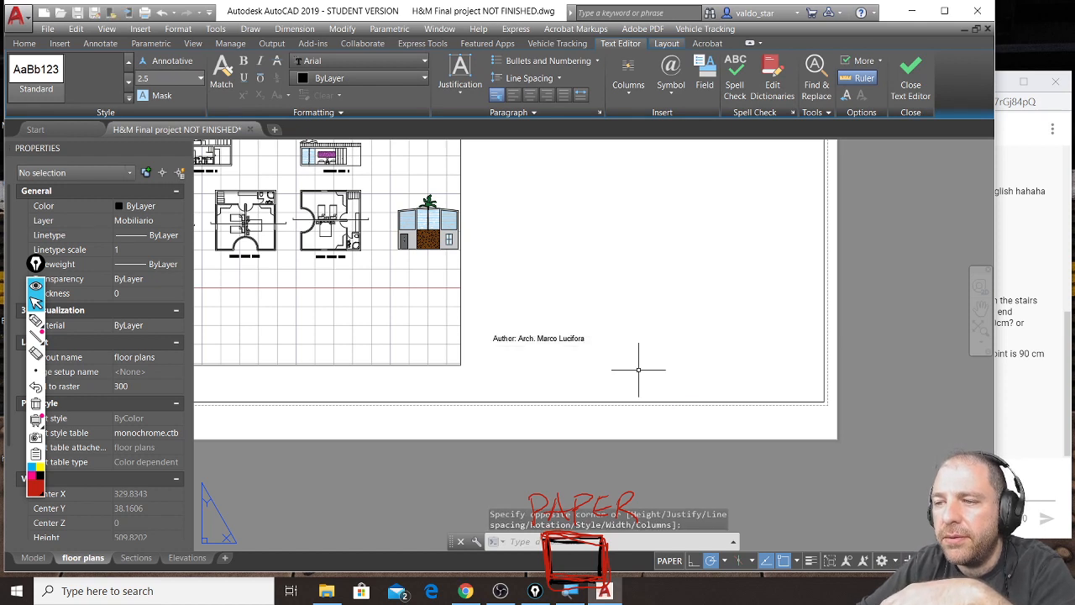
Hide the screen annotations and set the author text's height to 5
left_click(571, 338)
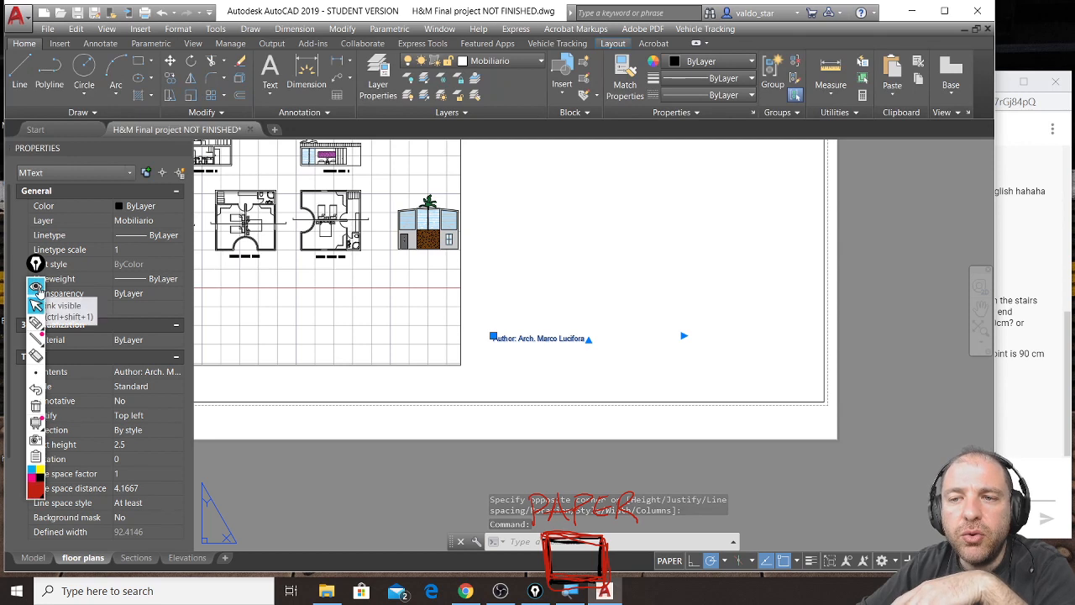
left_click(37, 286)
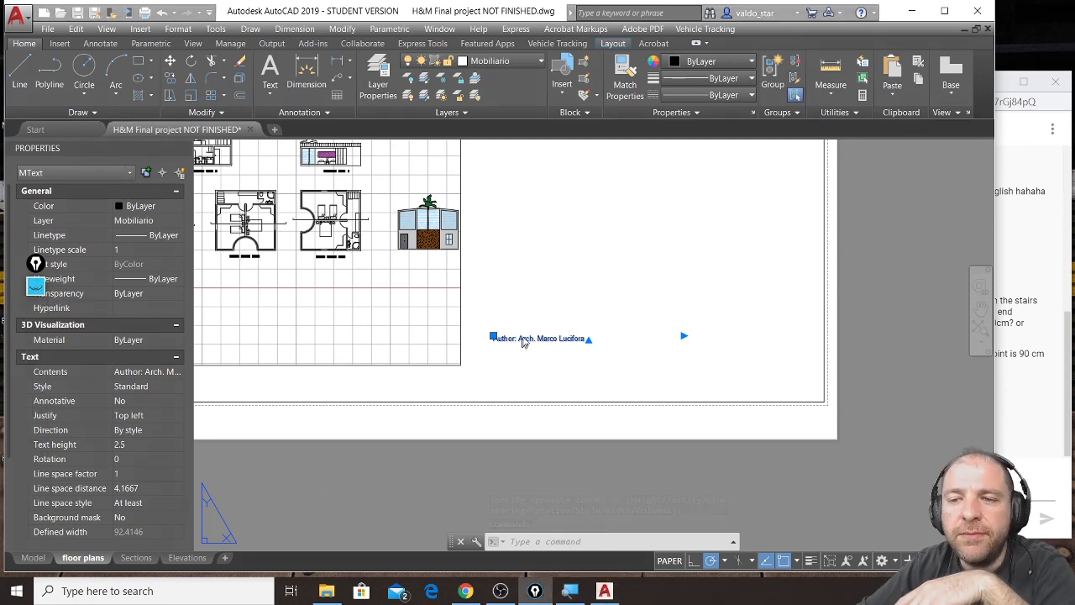
left_click(143, 445)
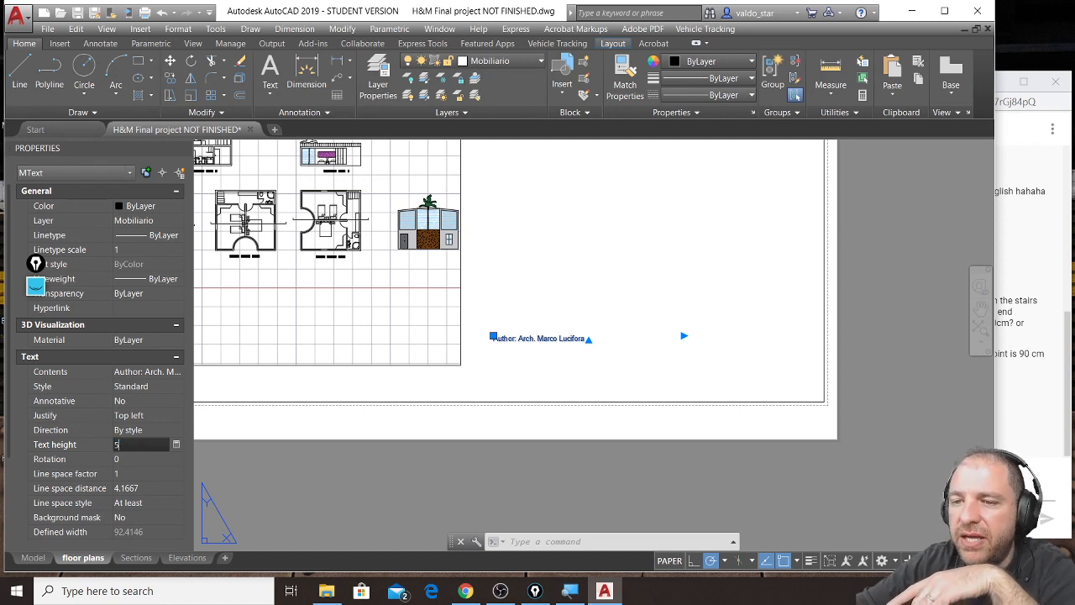
left_click(143, 451)
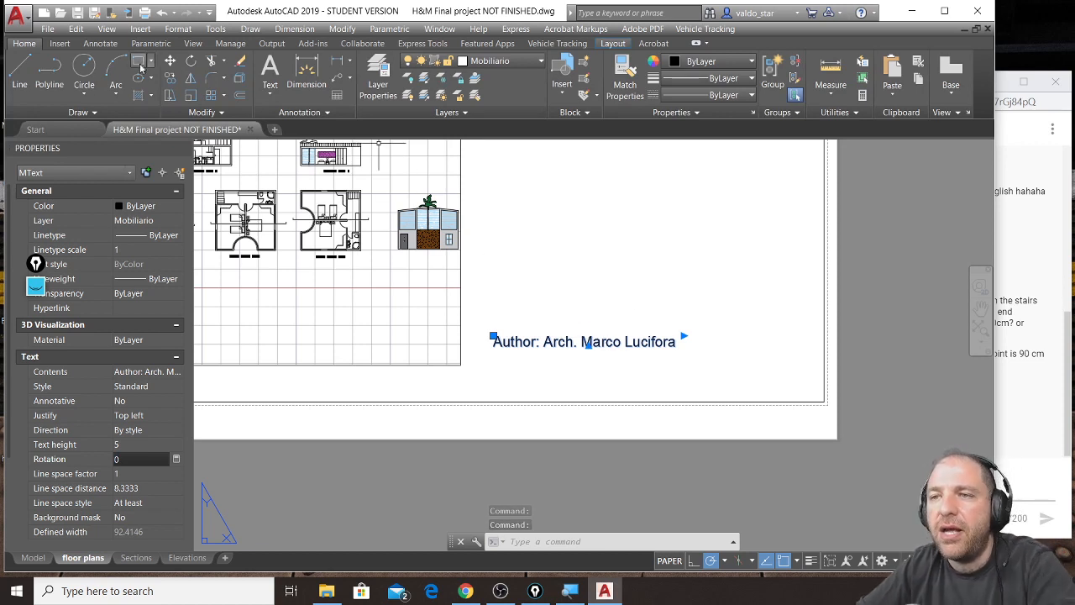
Move the author text down so it sits just above the border's lower edge
left_click(170, 60)
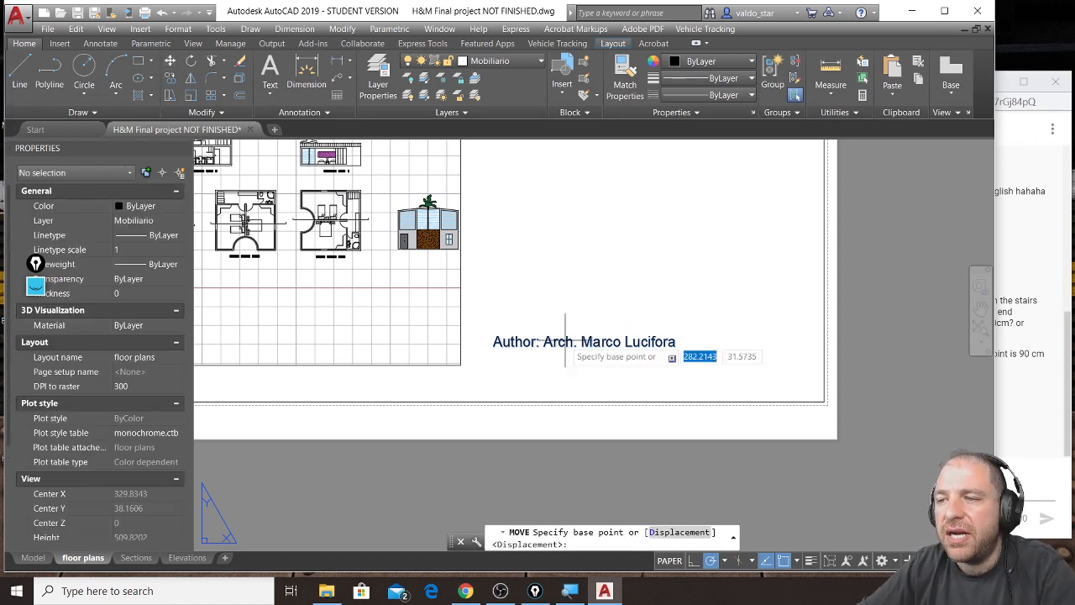
left_click(564, 330)
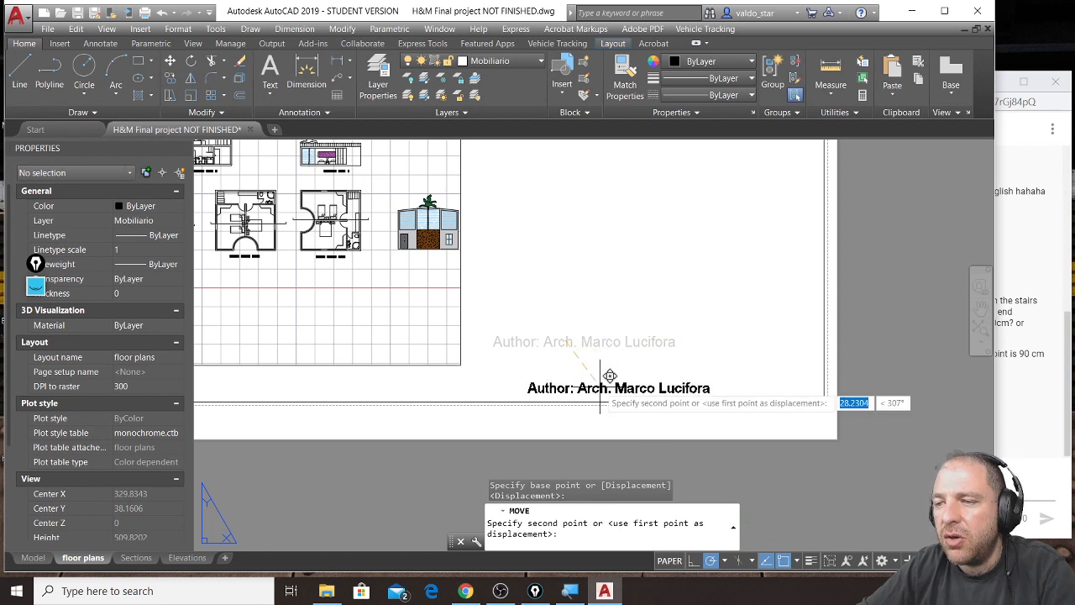
left_click(599, 378)
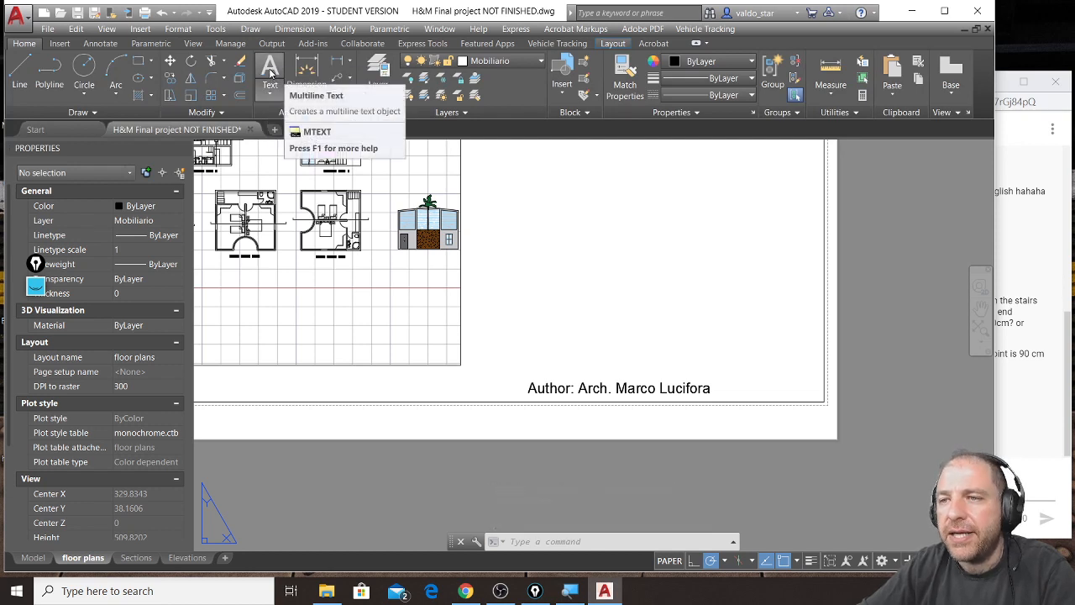
Add the sheet number "#01" as multiline text near the border's lower right corner
left_click(271, 74)
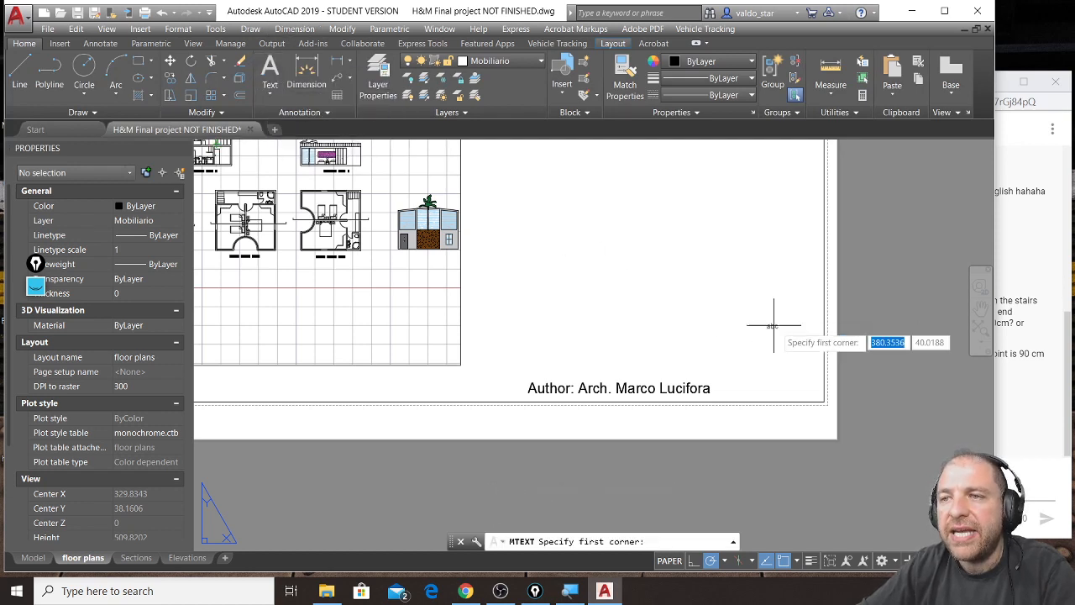
left_click(733, 351)
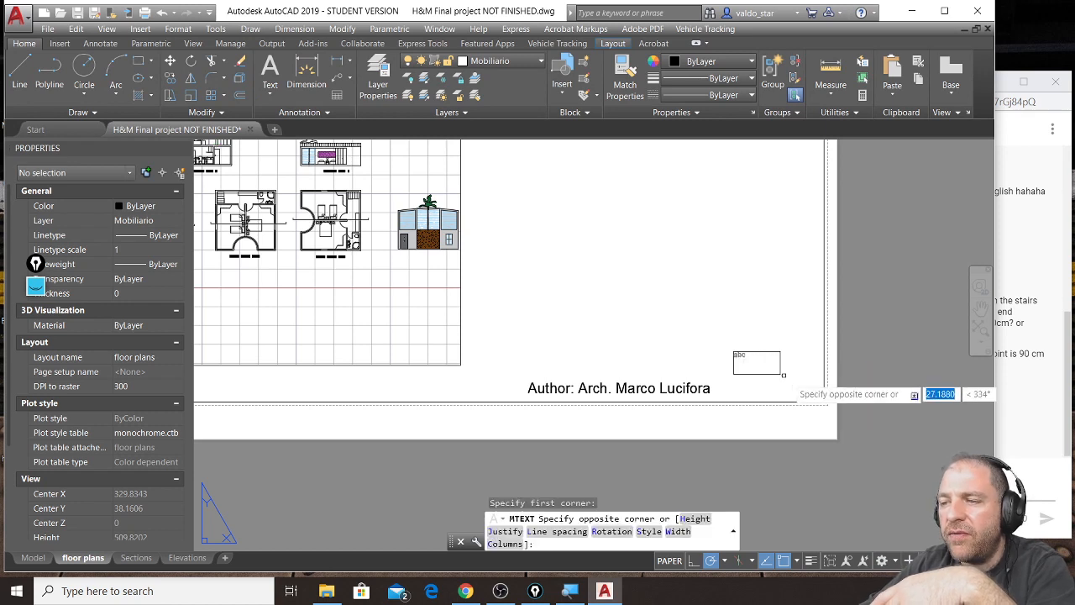
left_click(812, 399)
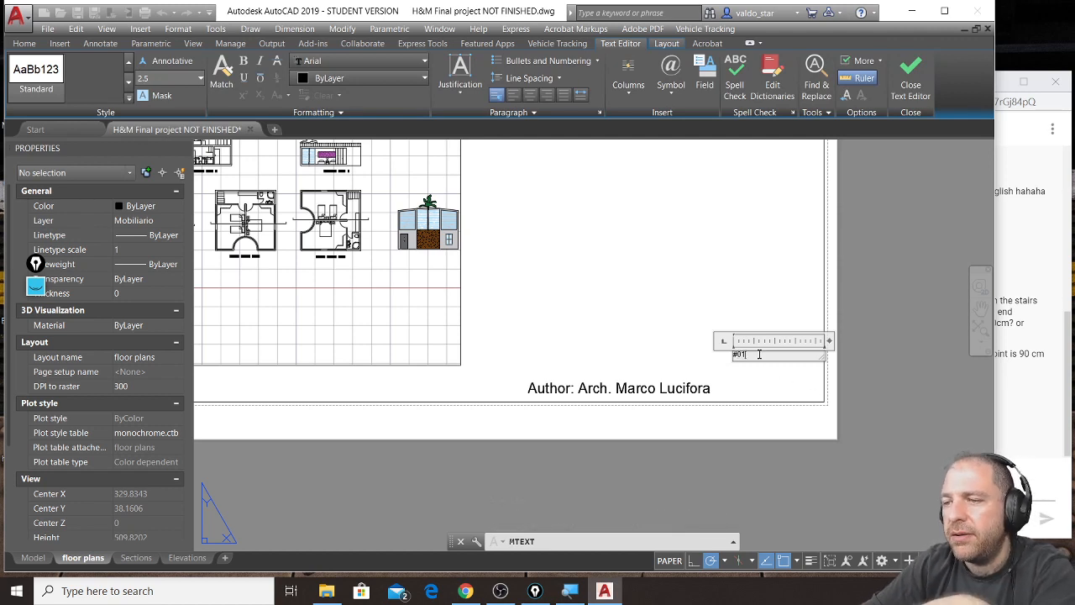
left_click(778, 371)
Set the text height of the "#01" sheet number to 10
left_click(743, 351)
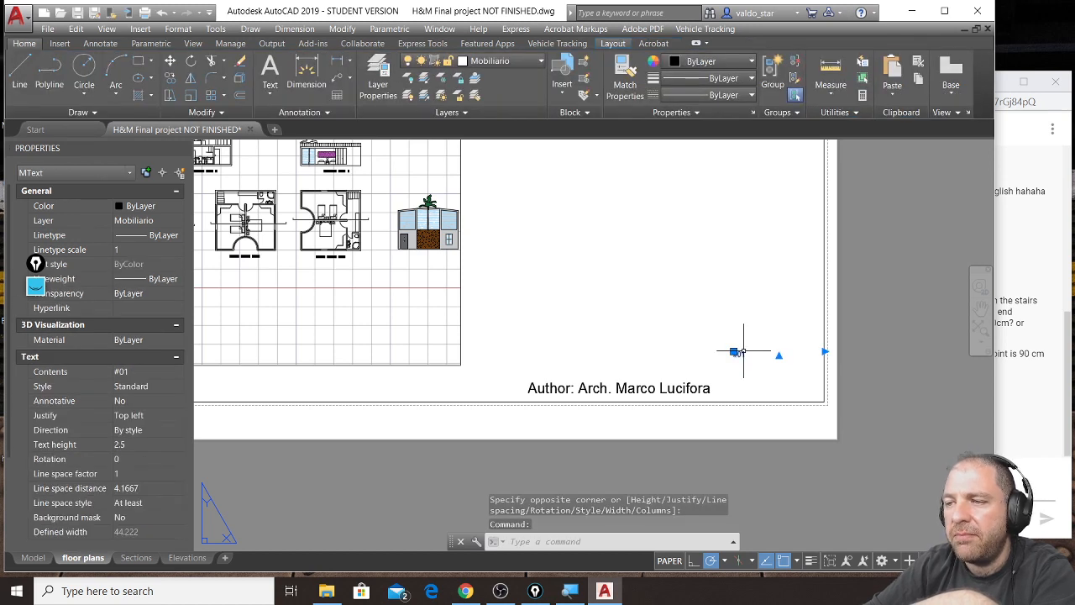
left_click(151, 444)
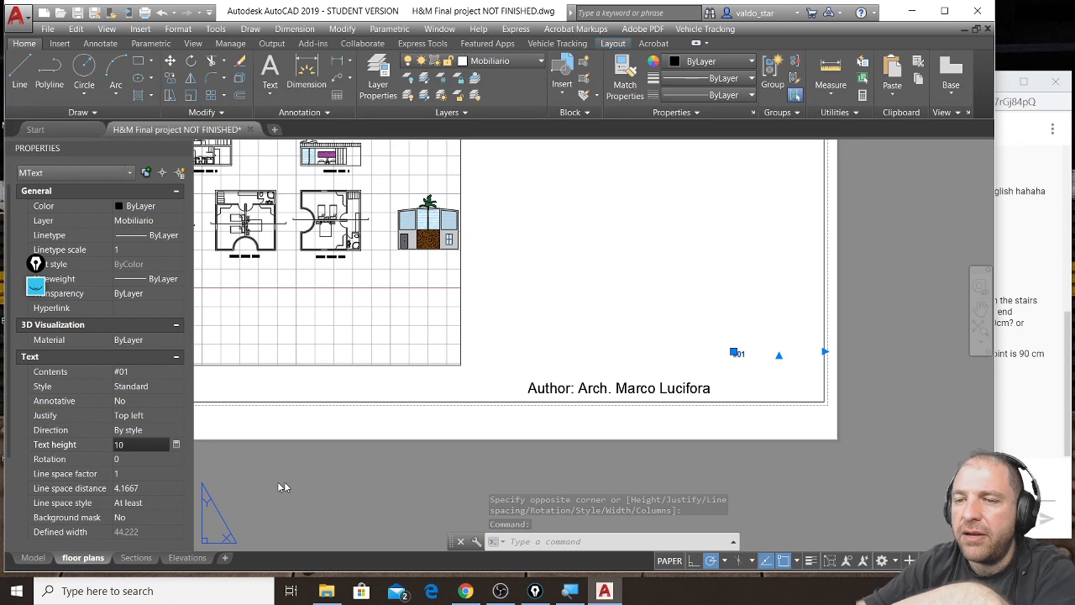
type("10")
key("Return")
left_click(348, 482)
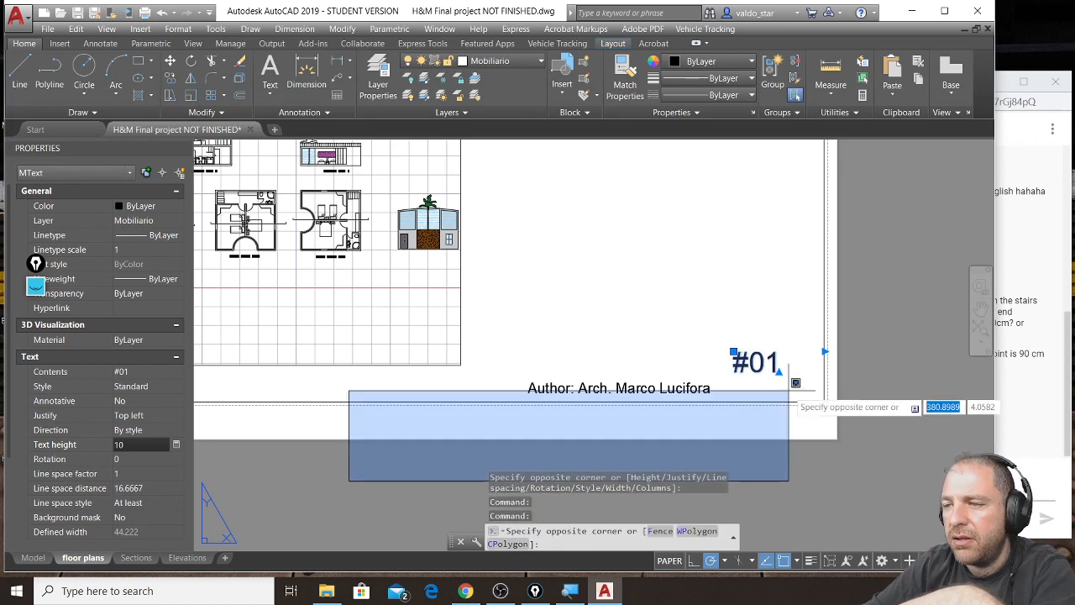
left_click(480, 453)
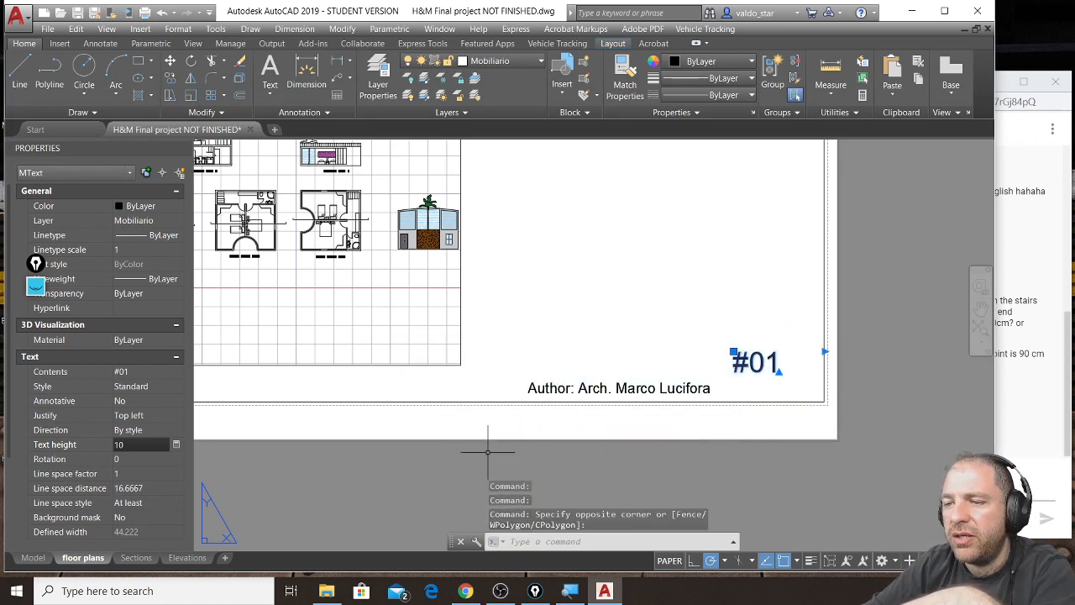
Move the "#01" sheet number into the lower right corner of the border
left_click(169, 62)
left_click(912, 363)
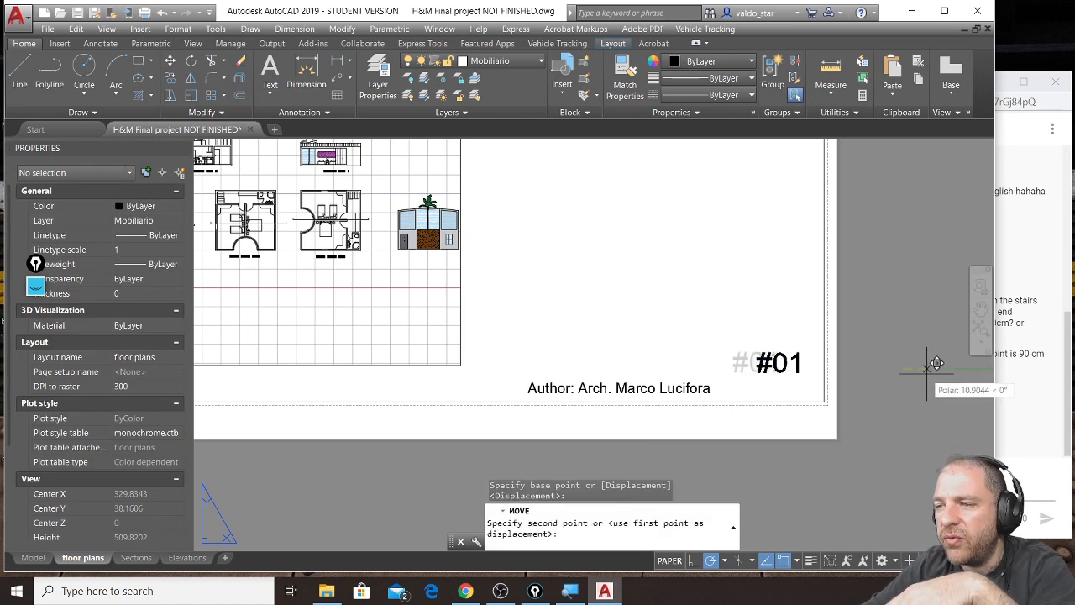
left_click(946, 373)
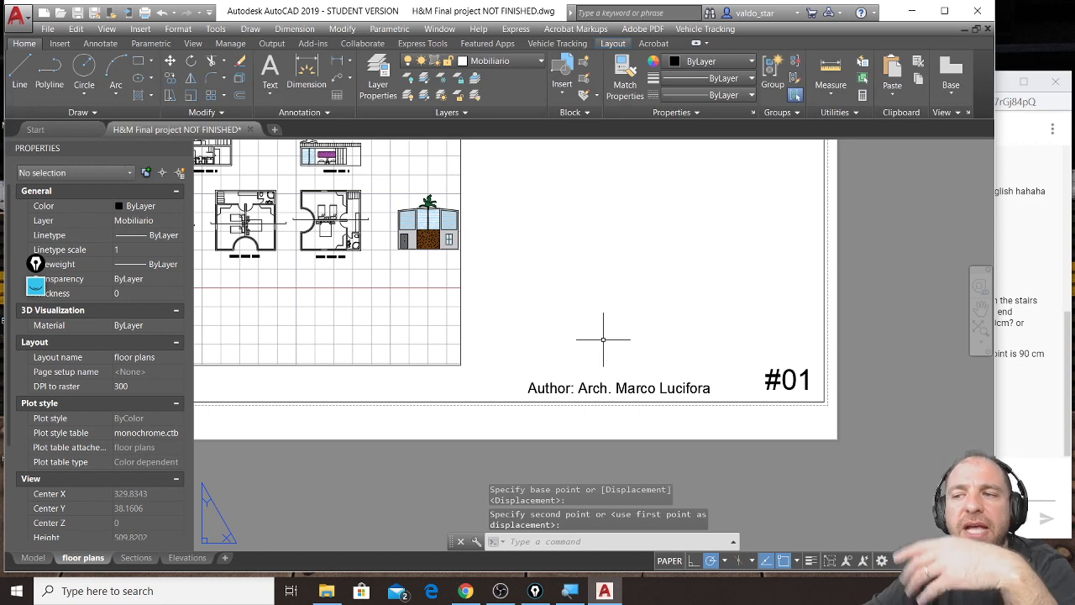
Add the text "Client: Florence Design Academy" at the border's lower left corner and widen its text box to fit one line
scroll(605, 304, "down", 3)
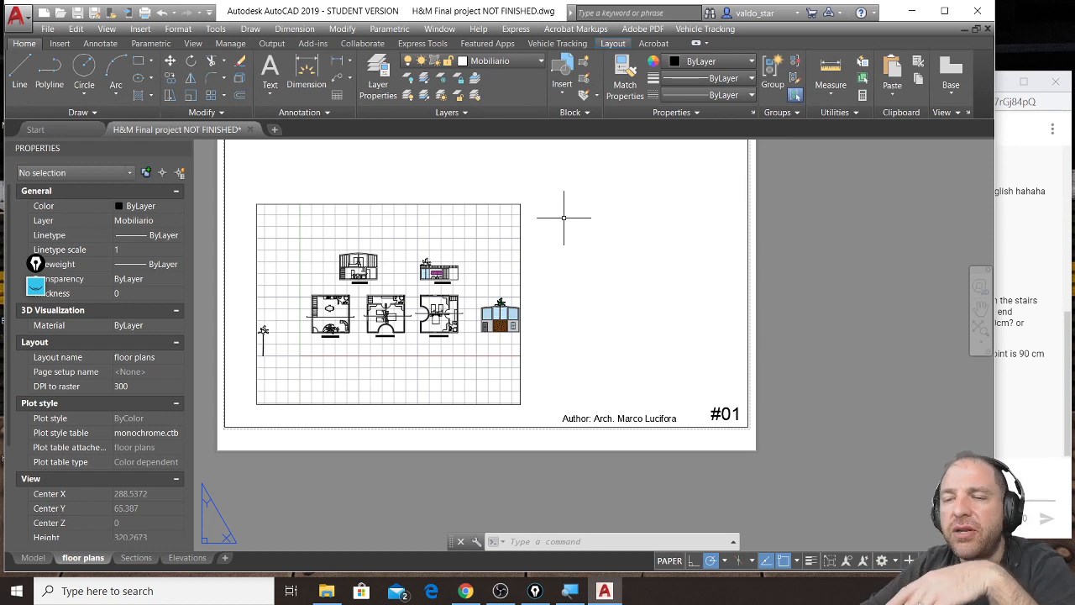
left_click(279, 63)
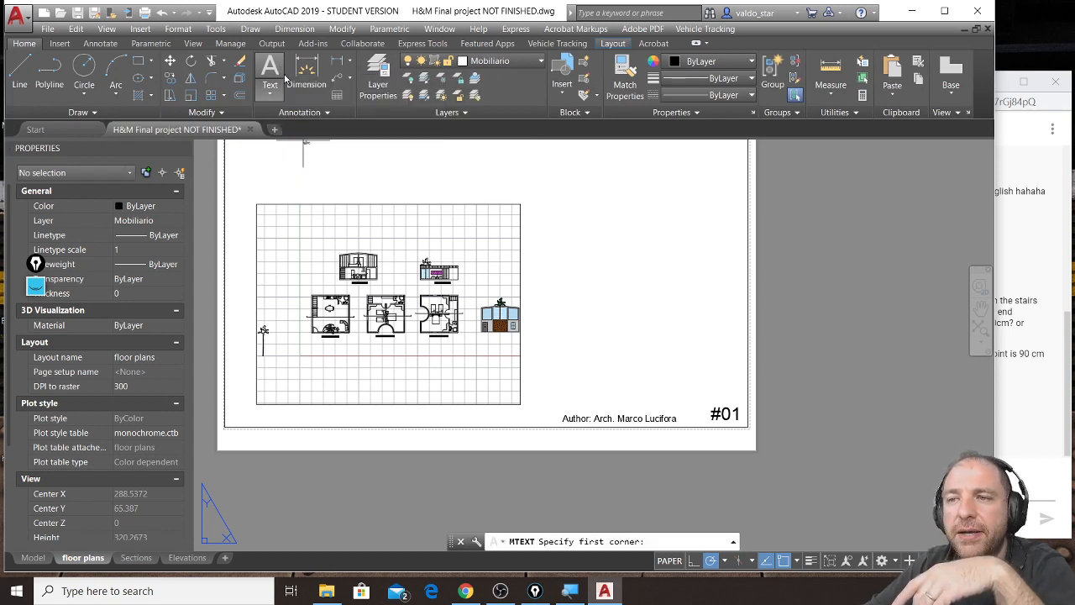
scroll(210, 411, "up", 3)
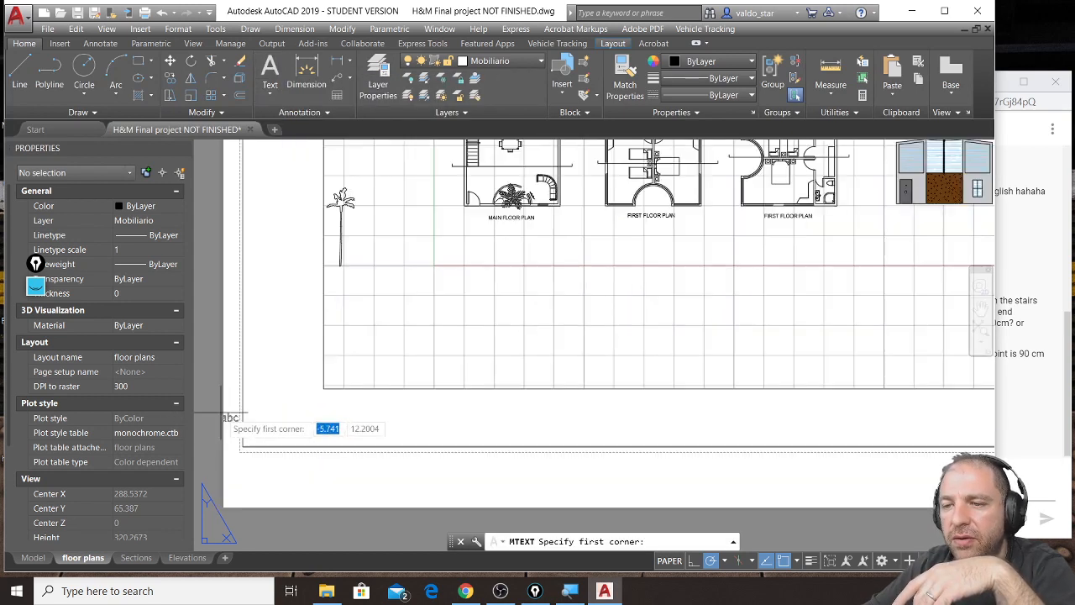
left_click(254, 409)
left_click(509, 447)
type("Client:")
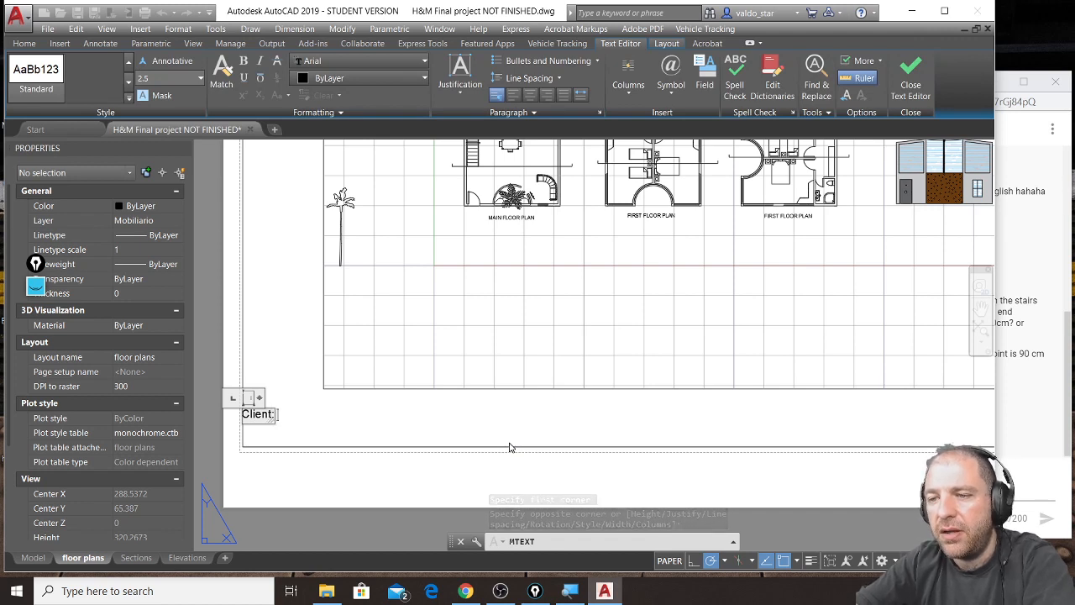
key("Return")
type("Florence Design Academy")
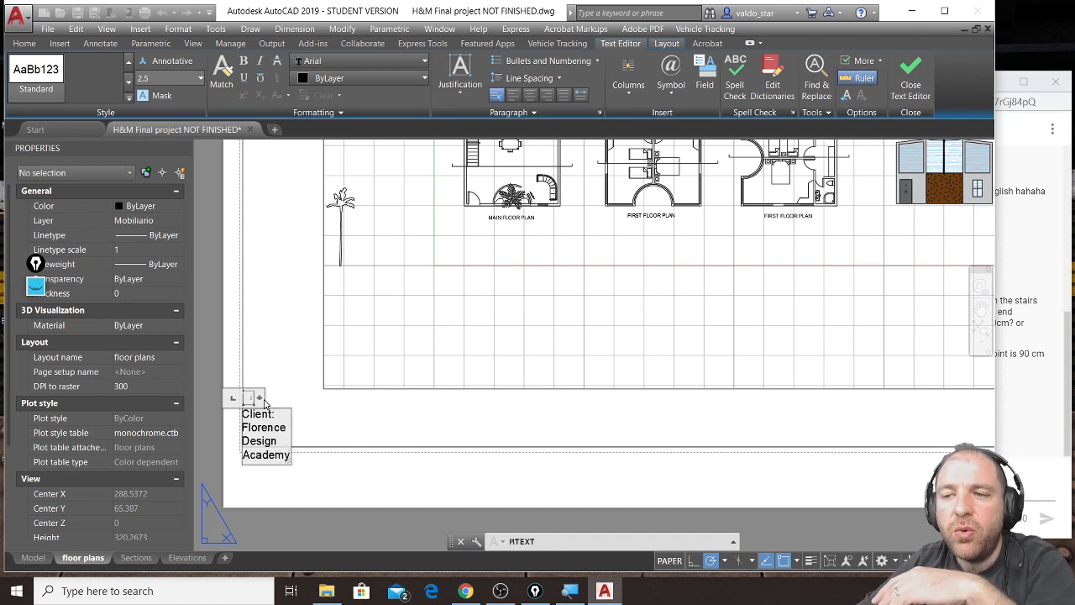
left_click_drag(261, 397, 464, 396)
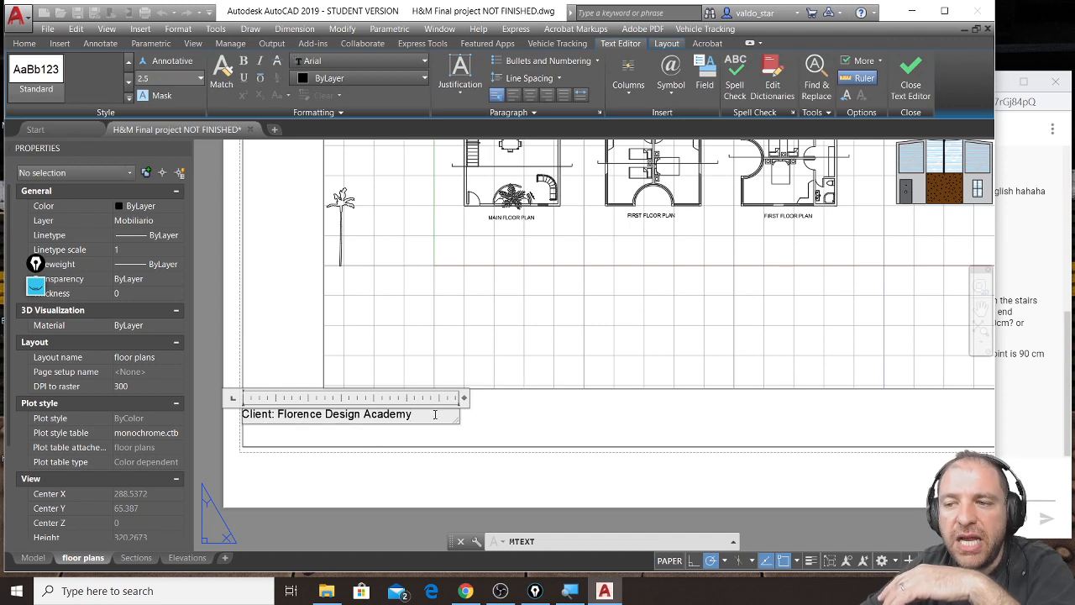
left_click(346, 428)
Move the client text slightly right and down, clear of the border's left edge and close to its lower edge
left_click(340, 414)
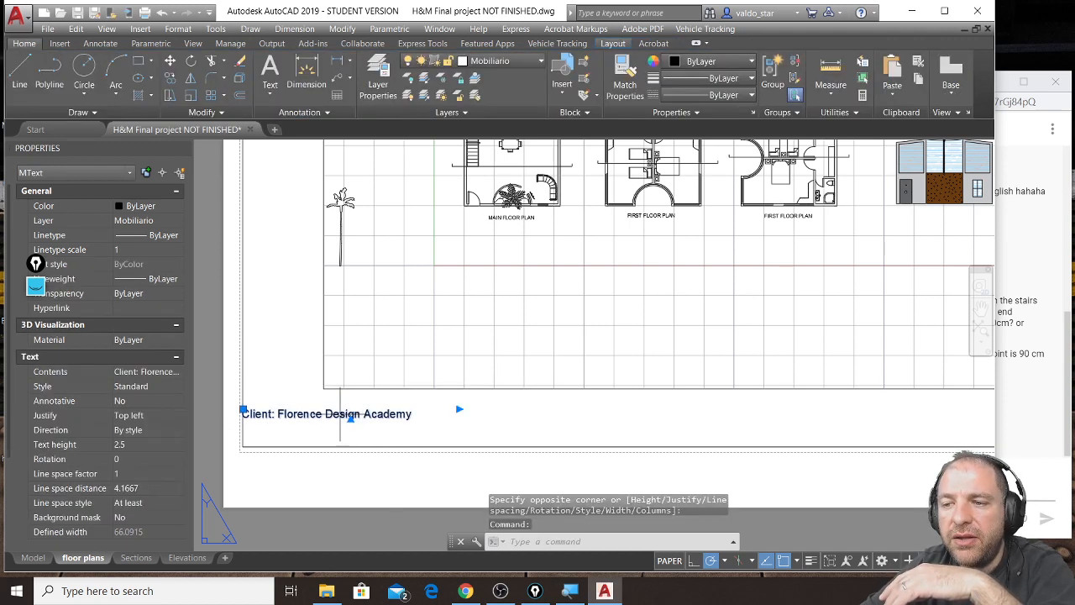
type("m")
key("Return")
left_click(344, 475)
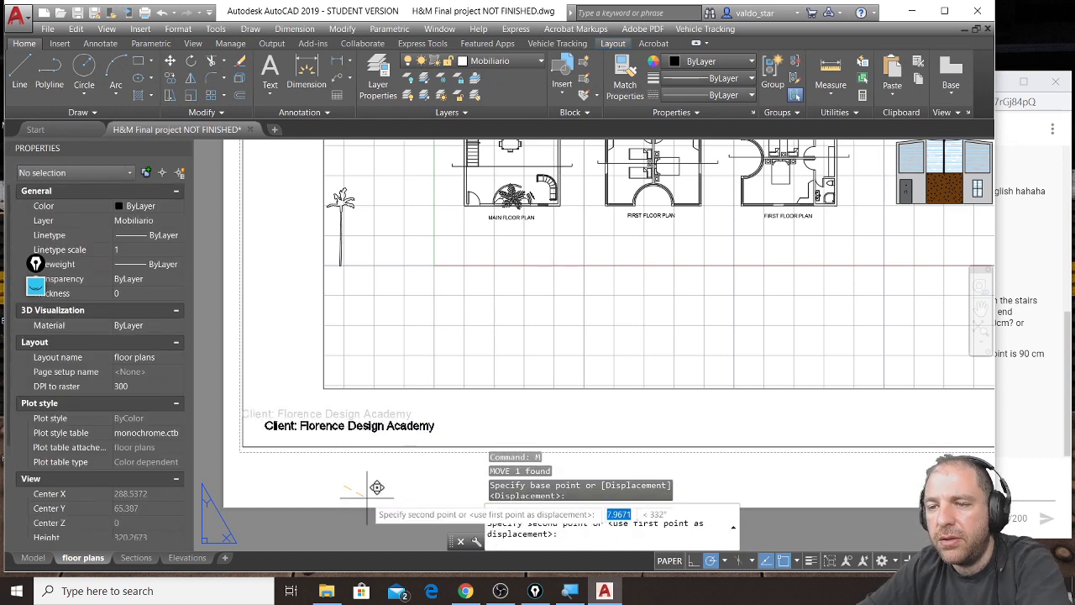
key("Escape")
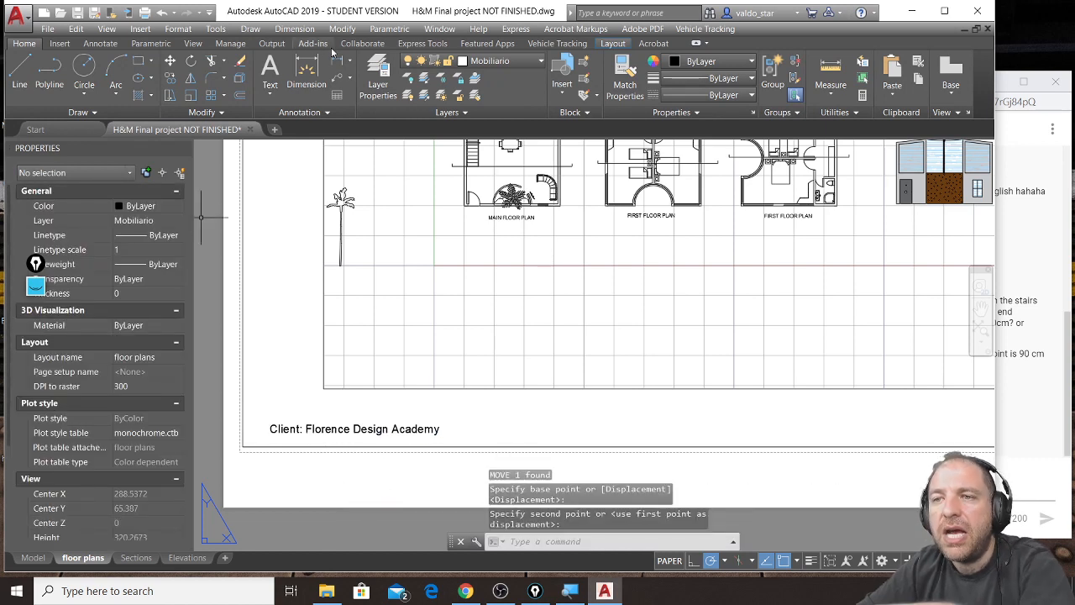
Add the multiline text "Title: Floor plans" along the border's lower edge, just after the client text
left_click(270, 71)
scroll(433, 311, "down", 3)
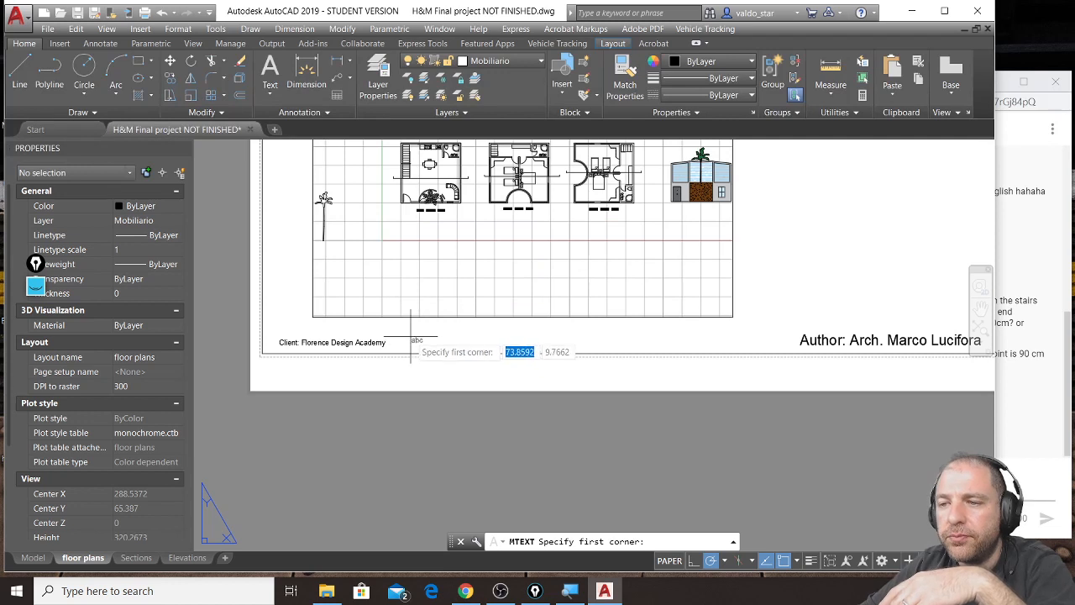
left_click(407, 334)
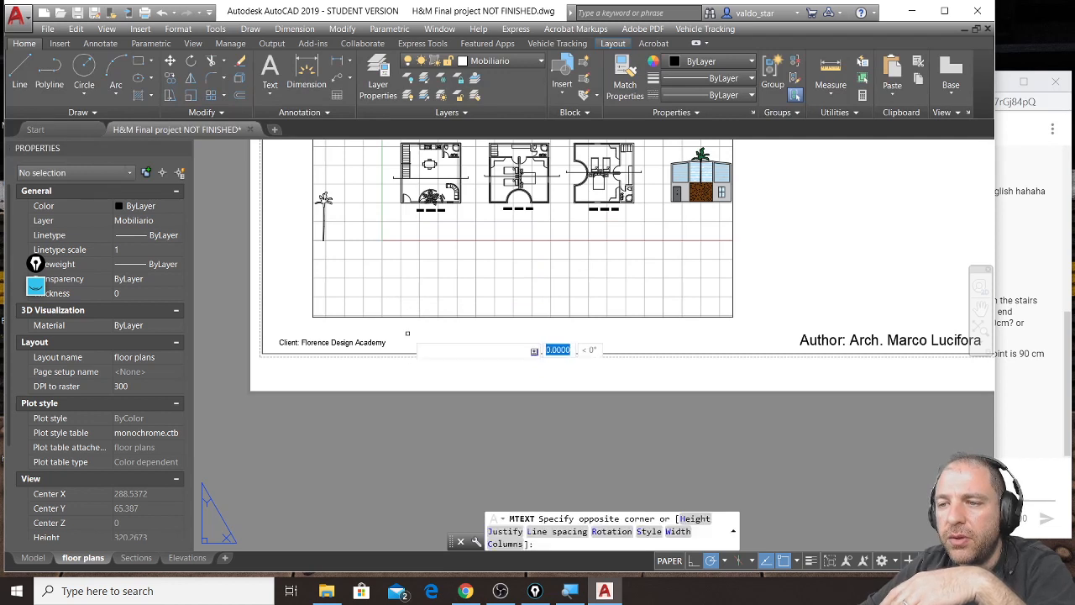
left_click(679, 355)
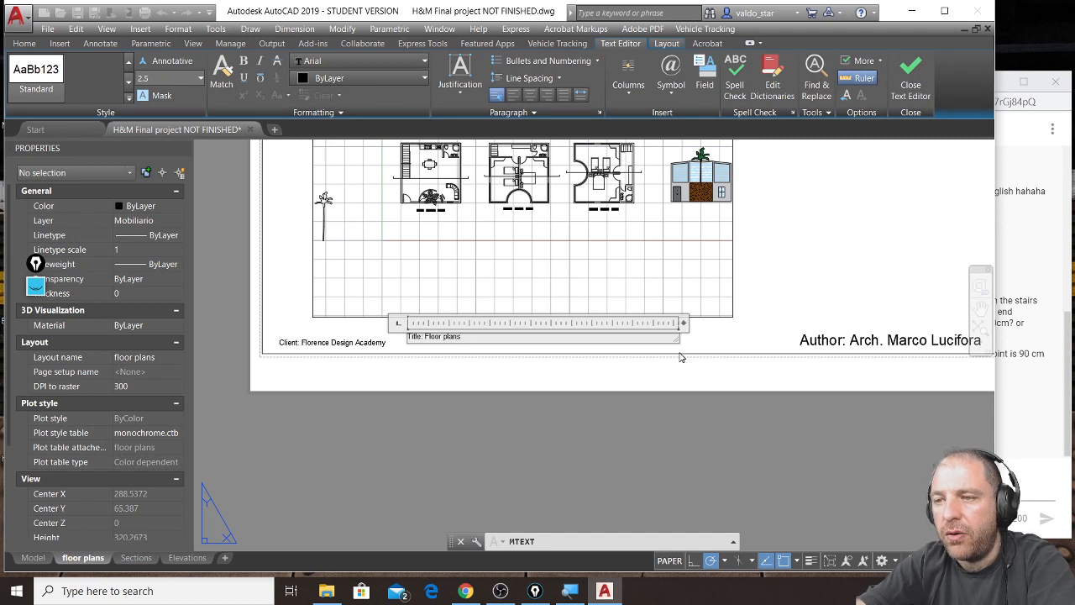
left_click(492, 361)
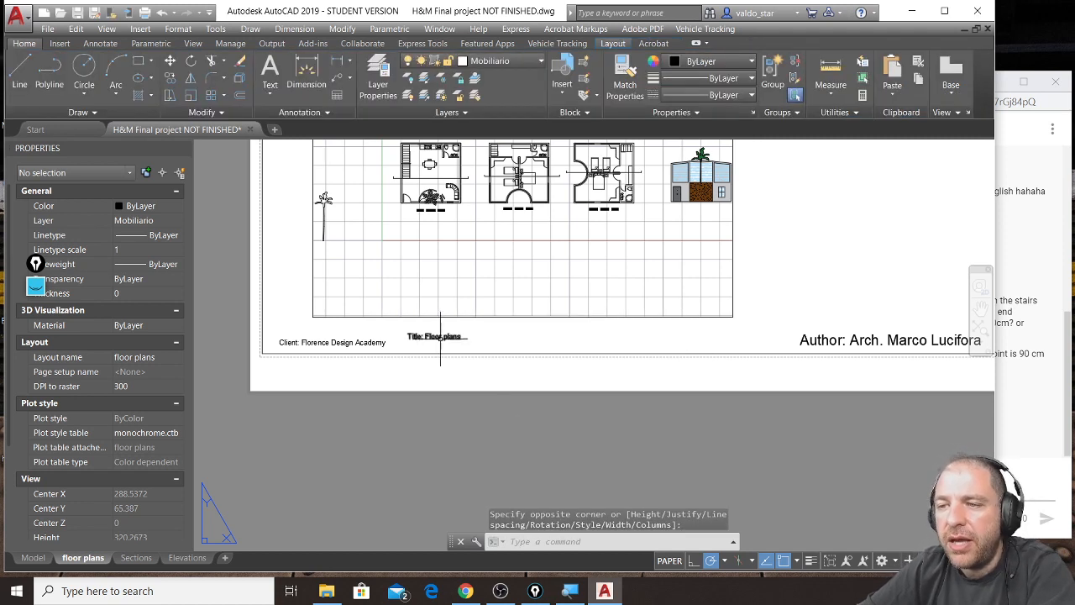
Set the text height of the "Title: Floor plans" text to 3
left_click(440, 336)
left_click(137, 444)
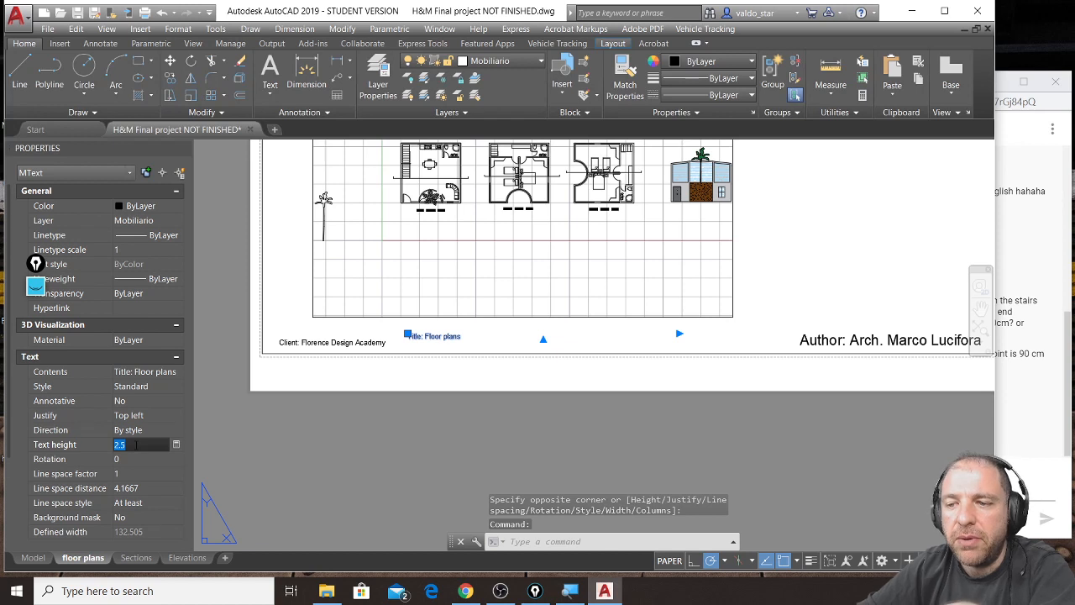
type("3")
key("Tab")
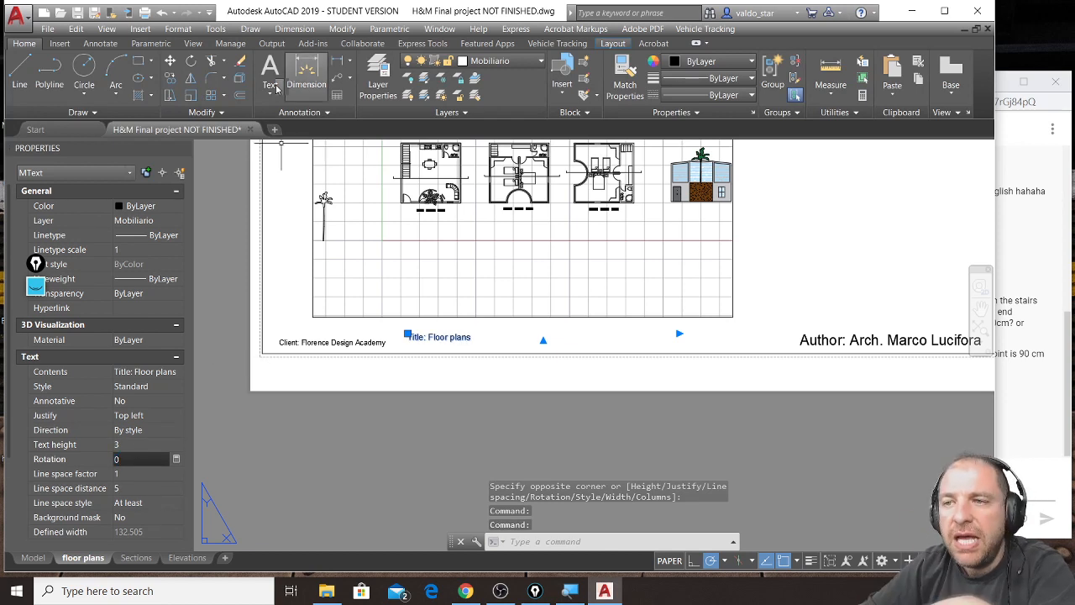
Add the multiline text "scale: 1:50" along the border's lower edge, to the right of the title text
left_click(274, 72)
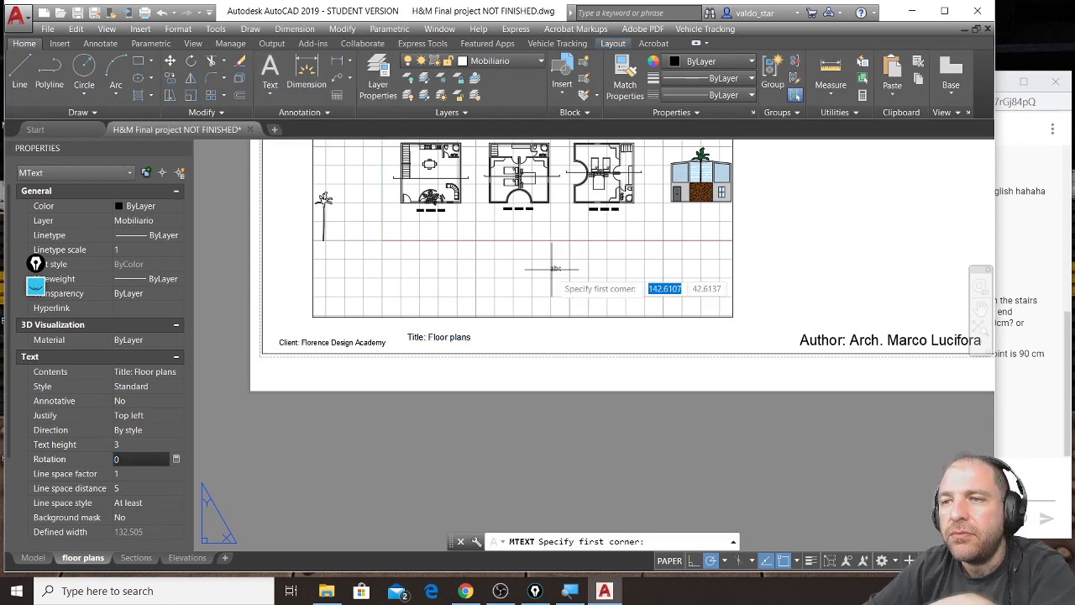
left_click(518, 333)
left_click(620, 352)
type("scale:")
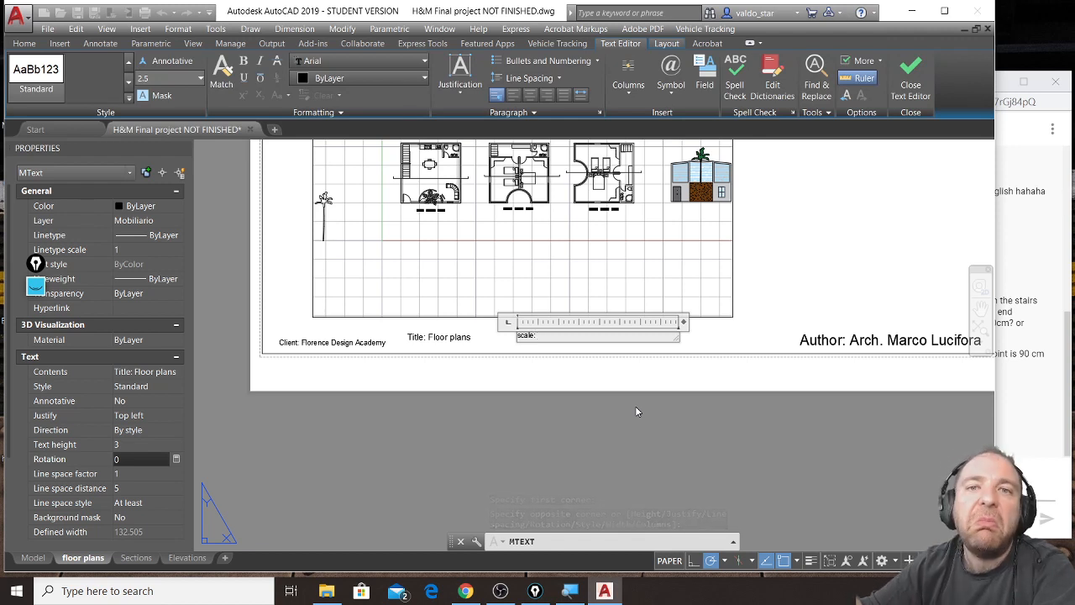
type(" 1:50")
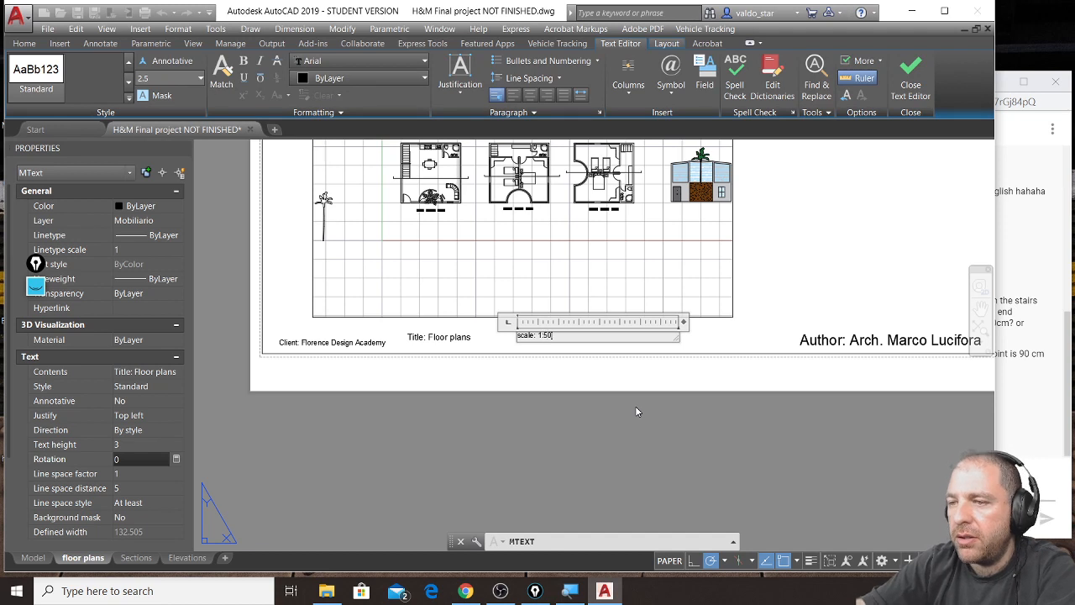
left_click(663, 450)
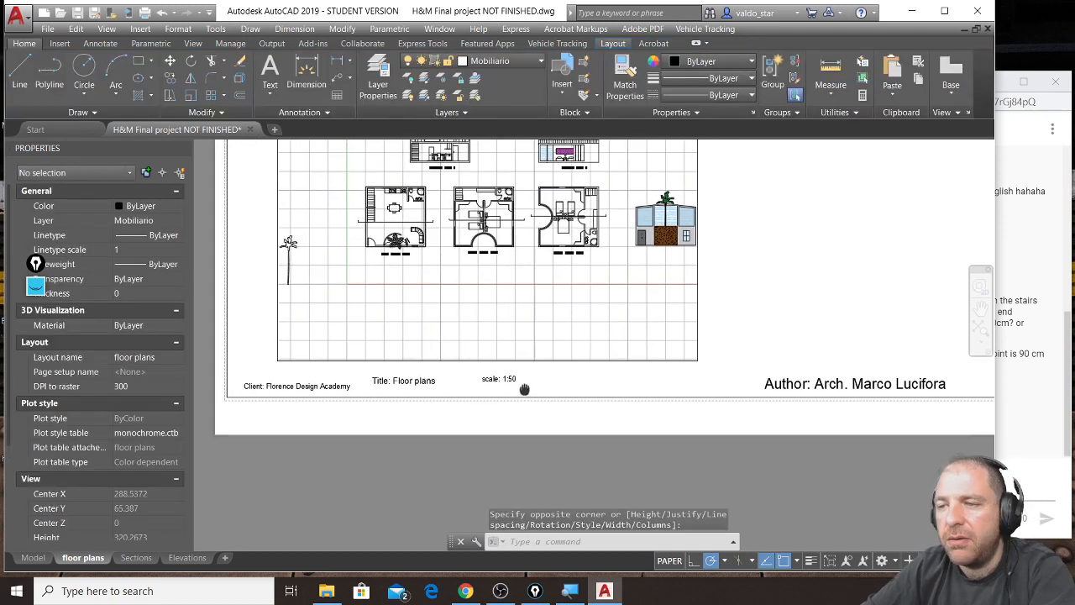
Move the "scale: 1:50" text horizontally to the right, farther from the title text
type("M")
key("Return")
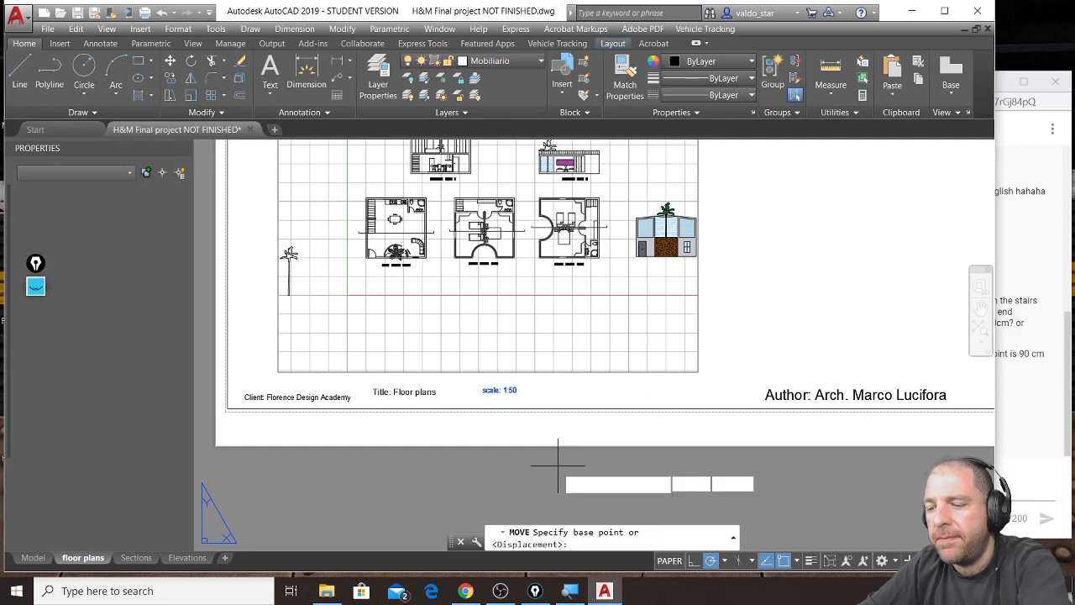
left_click(564, 461)
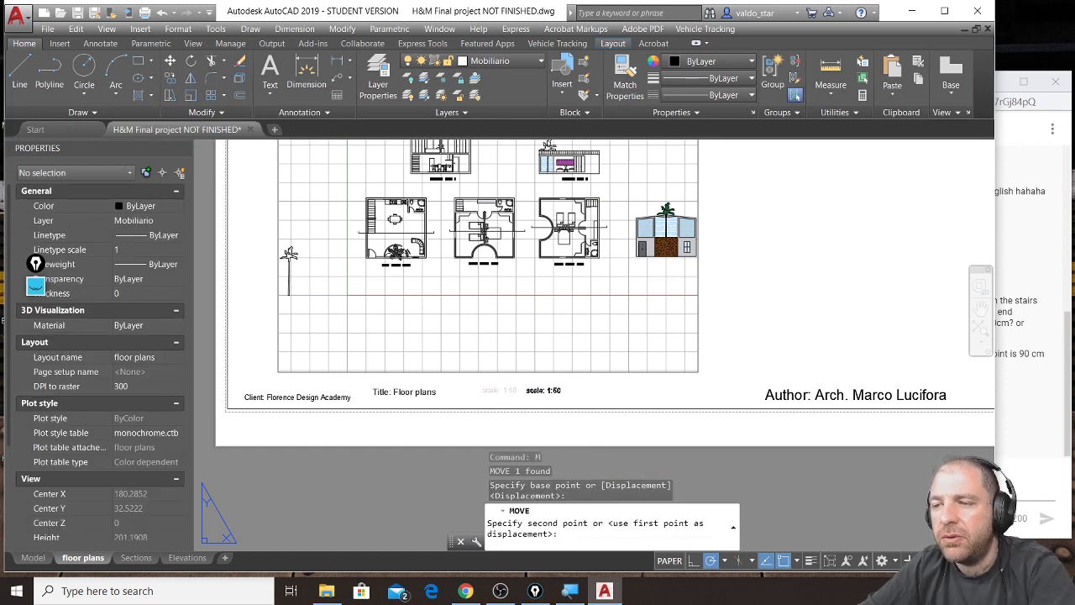
left_click(611, 461)
Move the "Title: Floor plans" text right and slightly down, between the client and scale texts
left_click(420, 392)
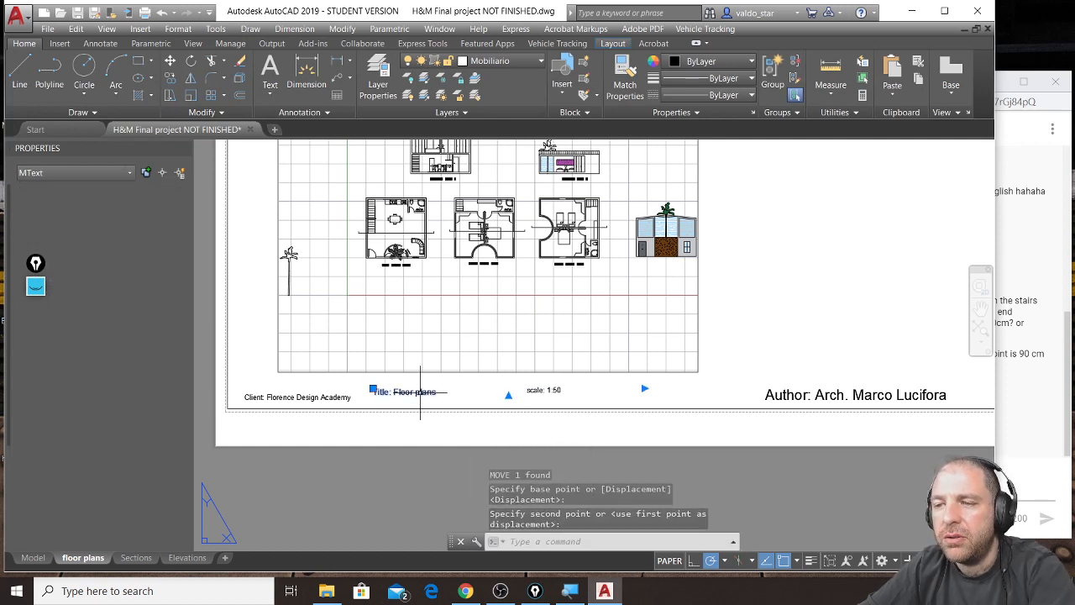
left_click(170, 60)
left_click(364, 471)
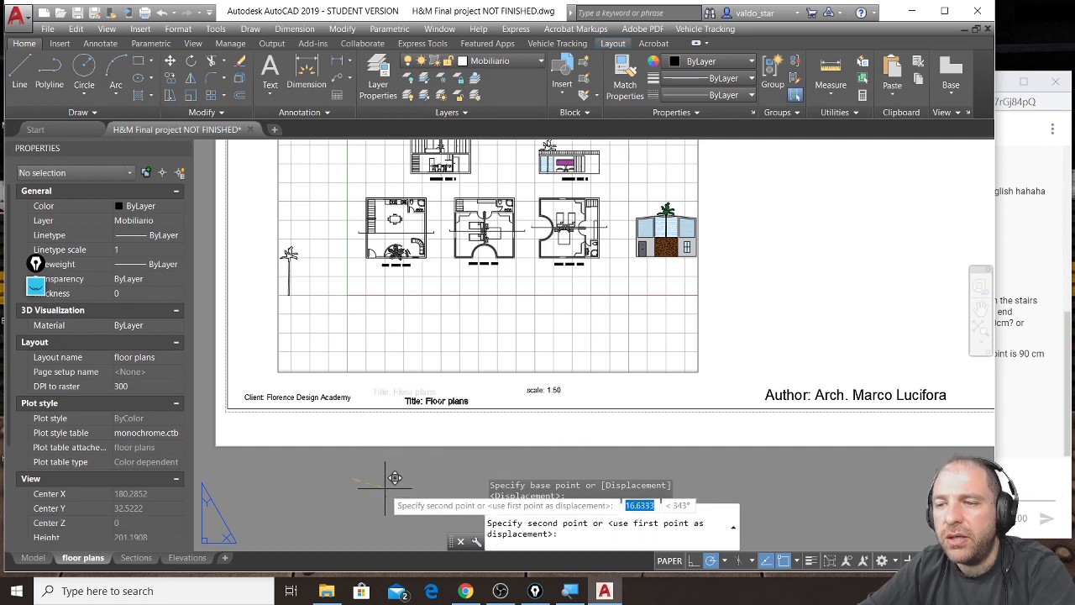
left_click(402, 477)
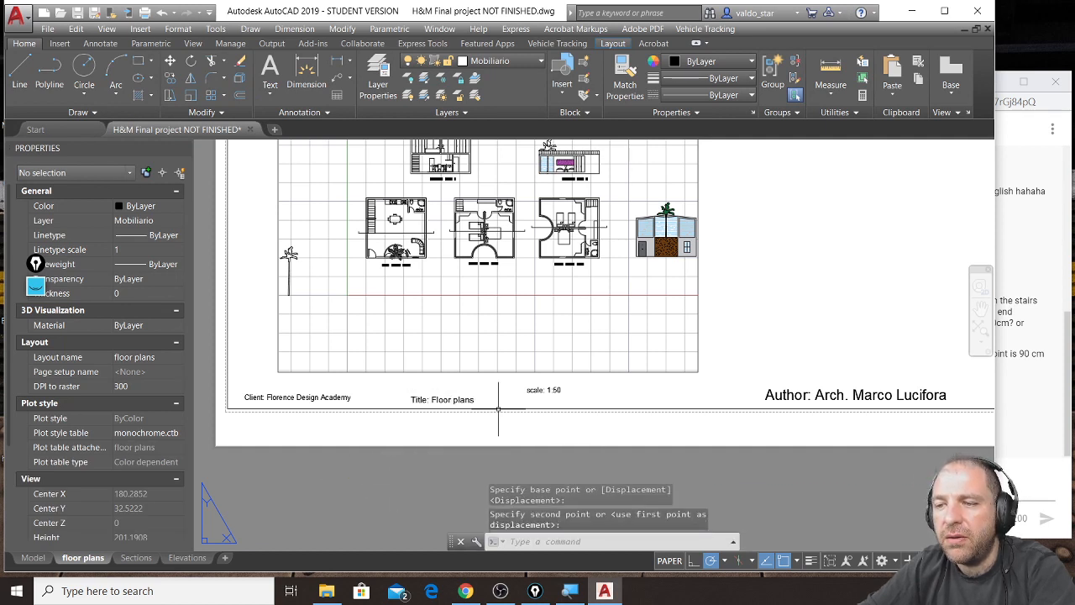
Move the "scale: 1:50" text down in line with the client and title texts
left_click(546, 390)
type("m")
key("Return")
left_click(360, 476)
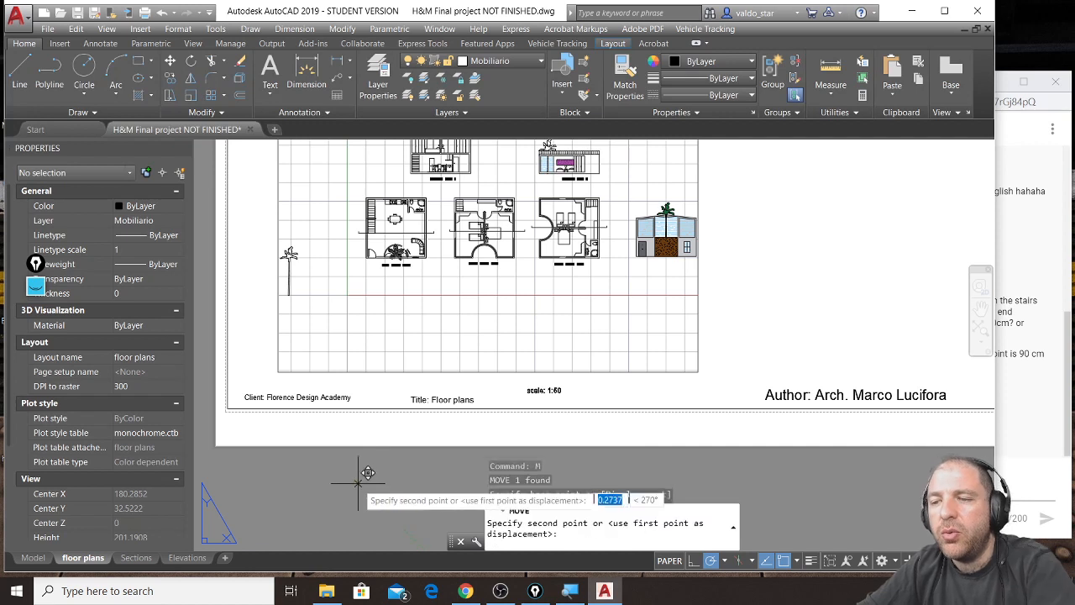
left_click(366, 487)
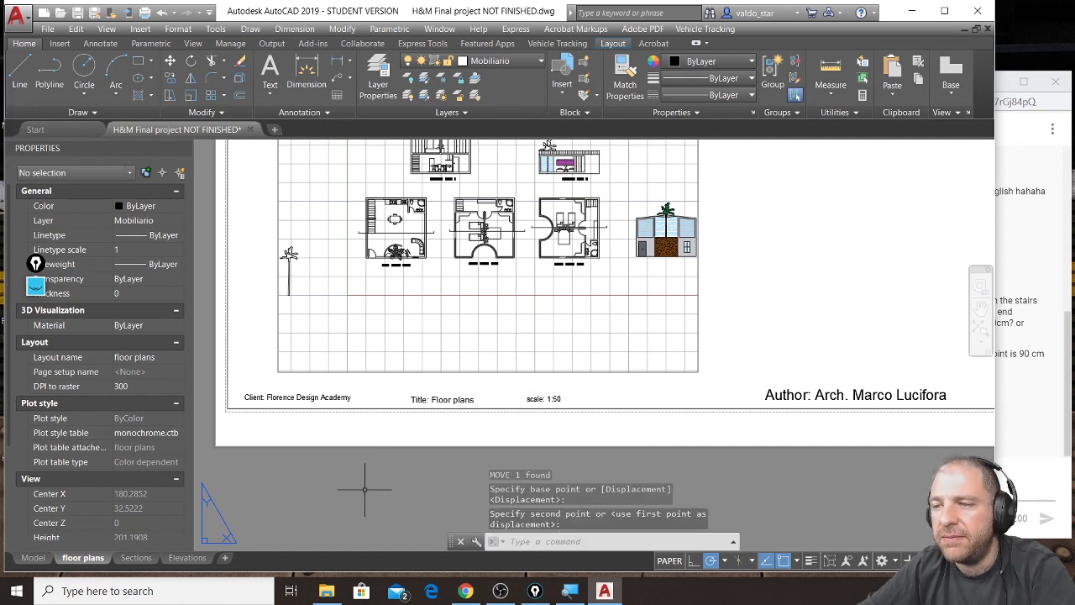
left_click(773, 393)
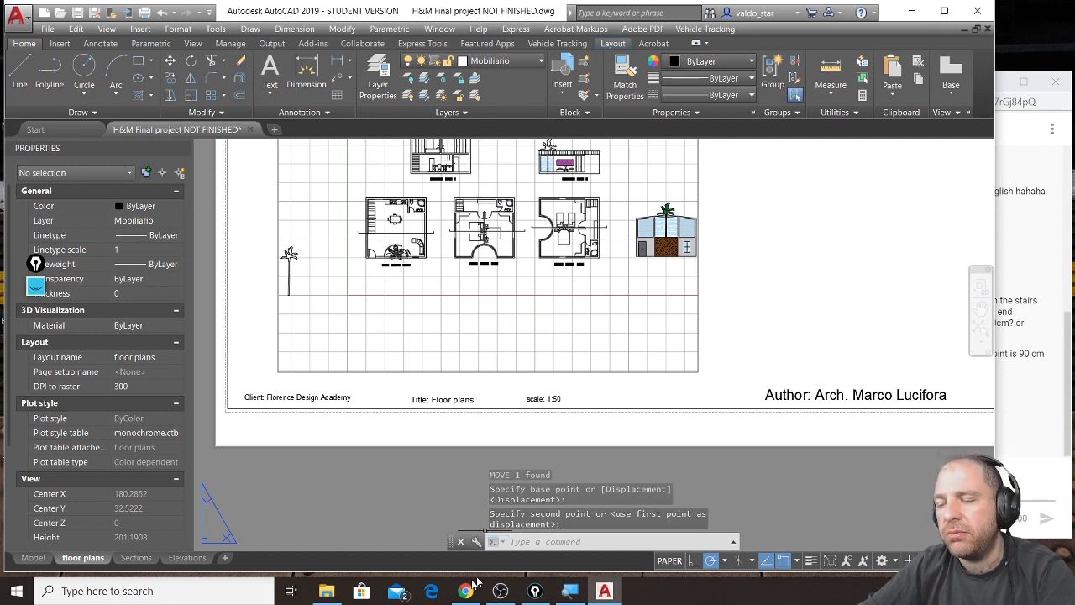
Switch to the Edge browser and search Google Images for "architectural logo"
left_click(441, 595)
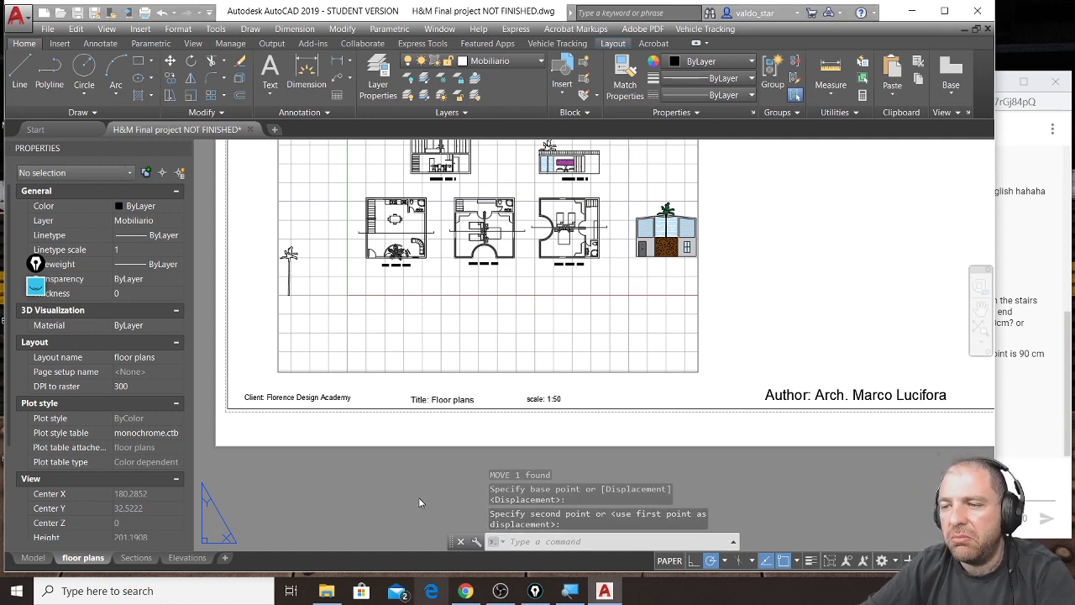
left_click(254, 36)
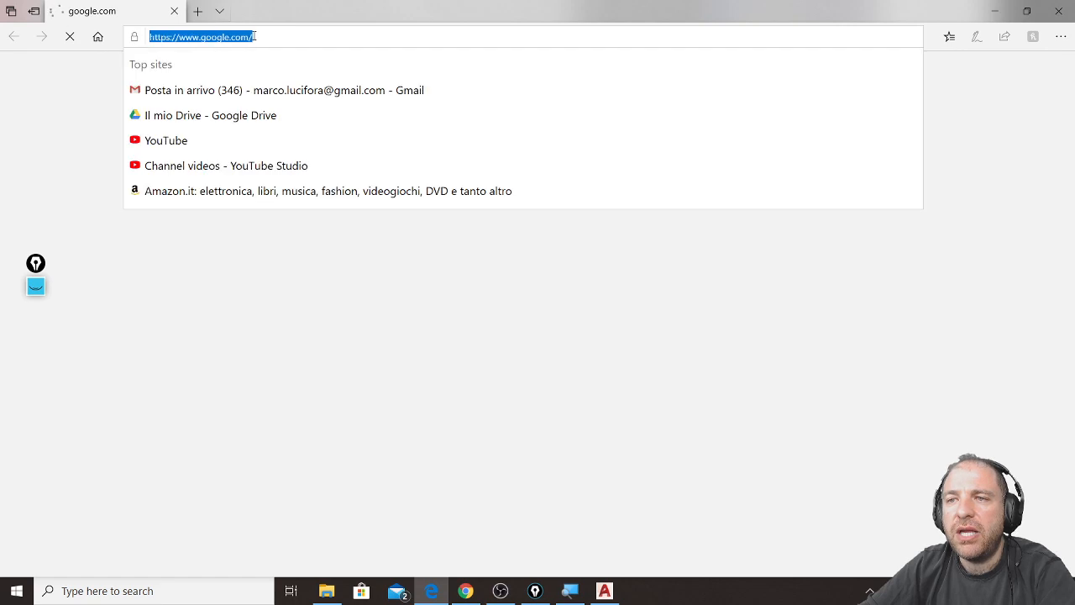
type("a")
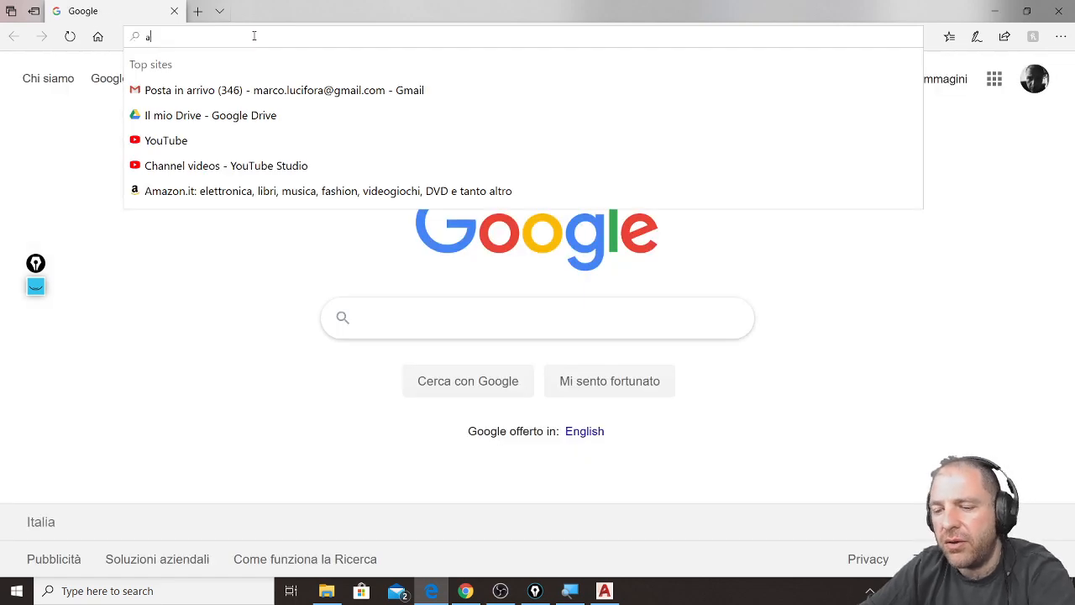
type("rchitectural logo")
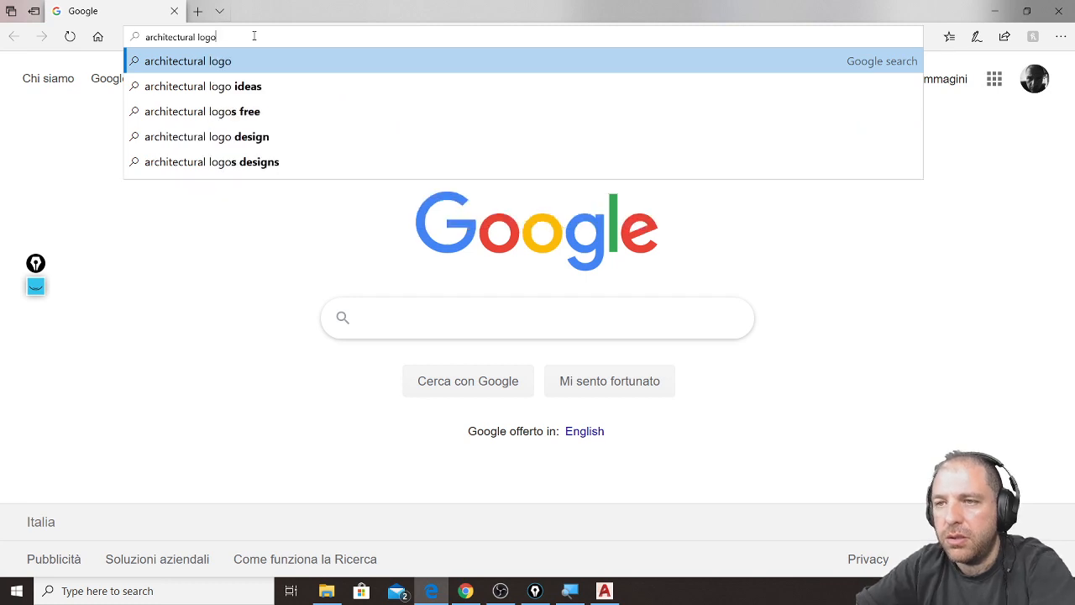
key("Return")
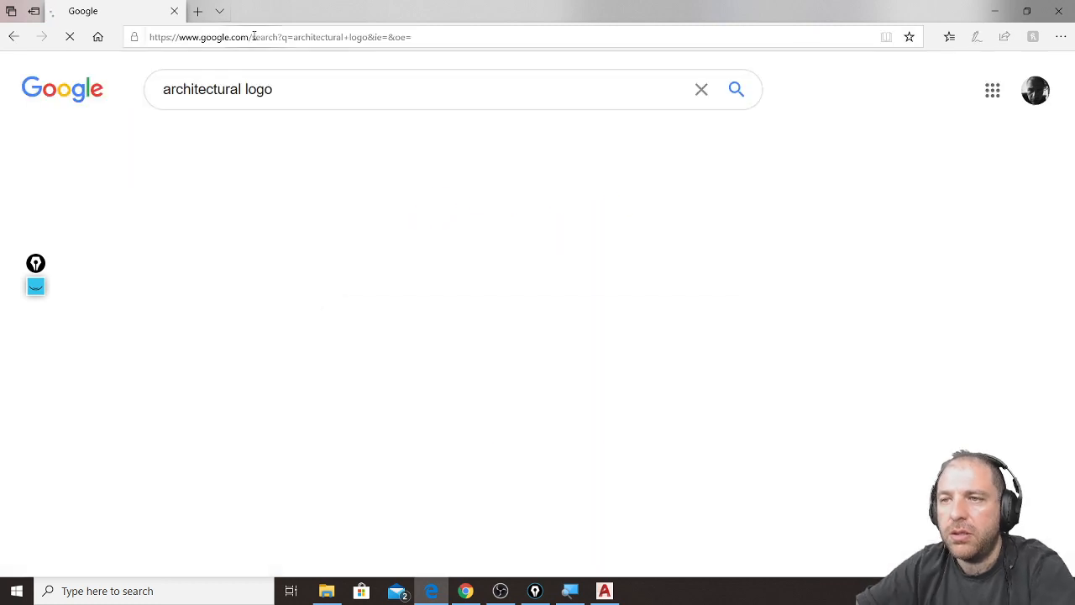
left_click(268, 144)
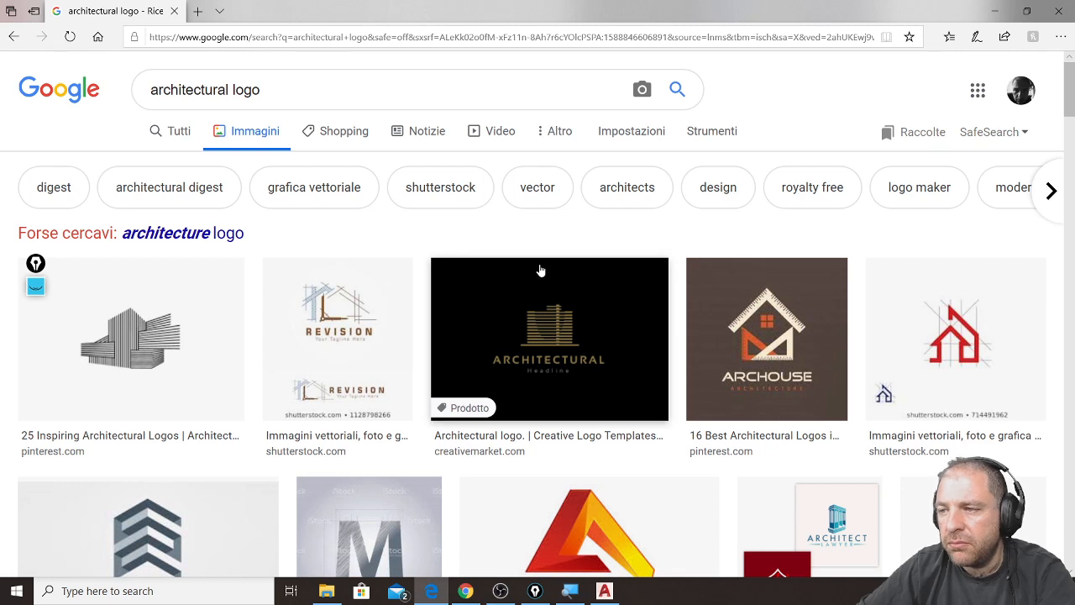
Browse the logo images and open the preview of the orange and green building logo from graphicsprings.com
scroll(542, 271, "down", 1)
scroll(150, 261, "down", 2)
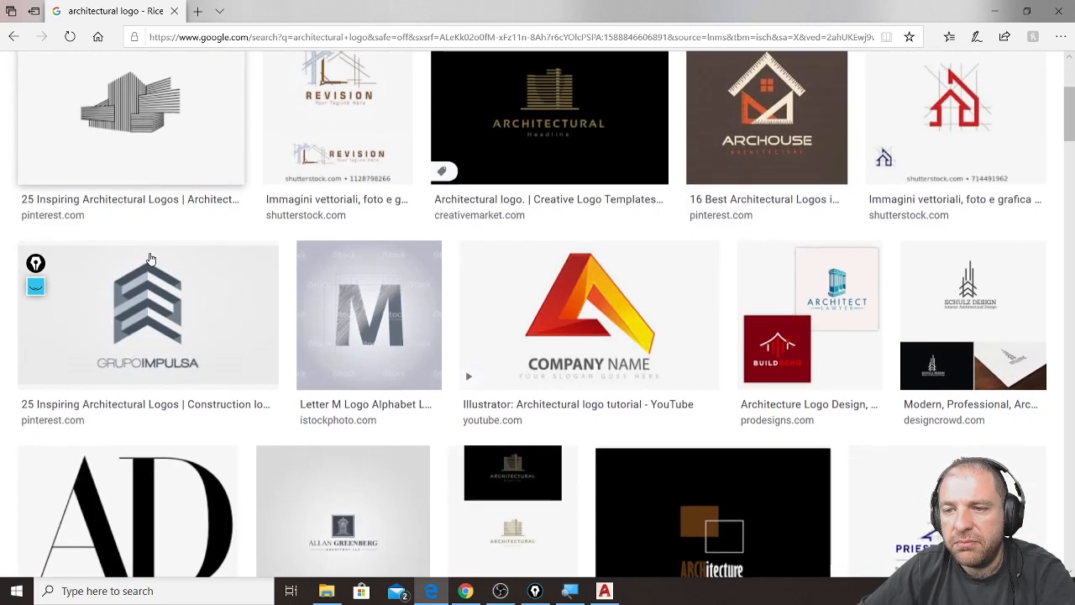
scroll(159, 160, "down", 3)
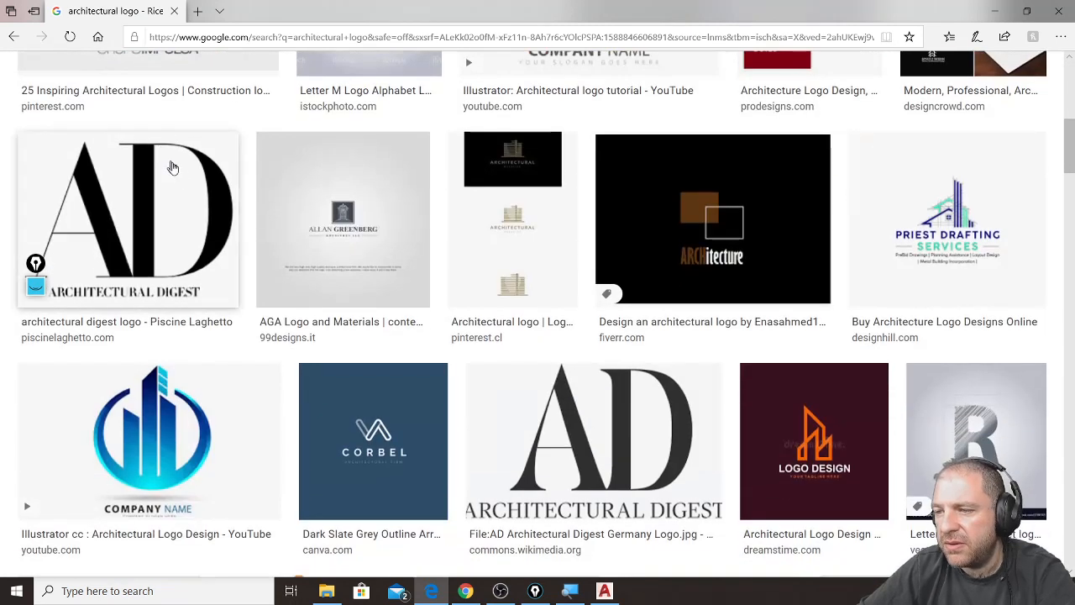
scroll(300, 274, "down", 5)
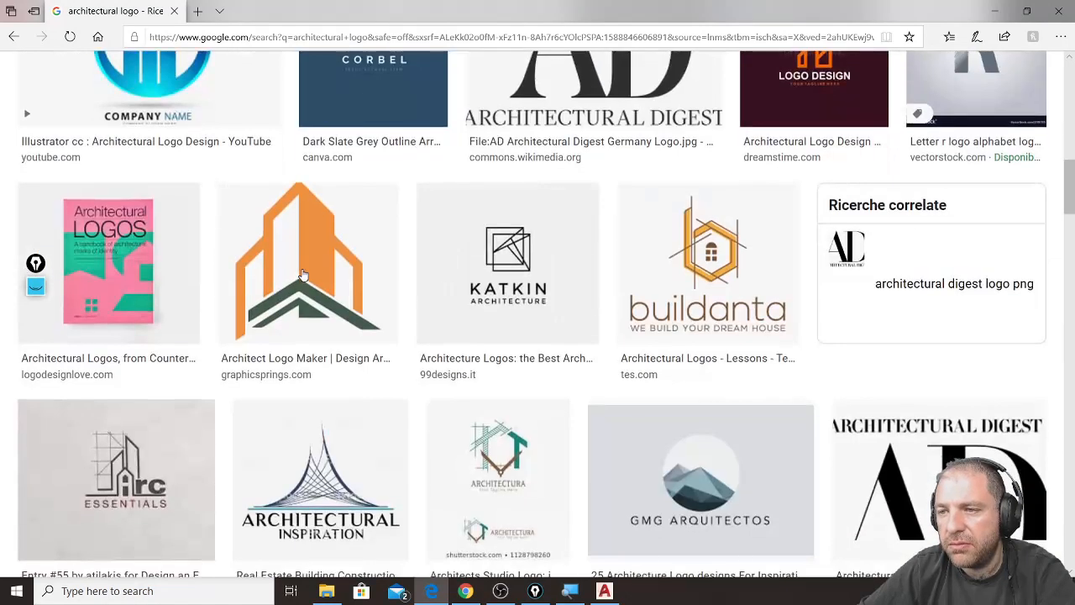
scroll(302, 275, "down", 2)
scroll(302, 272, "up", 1)
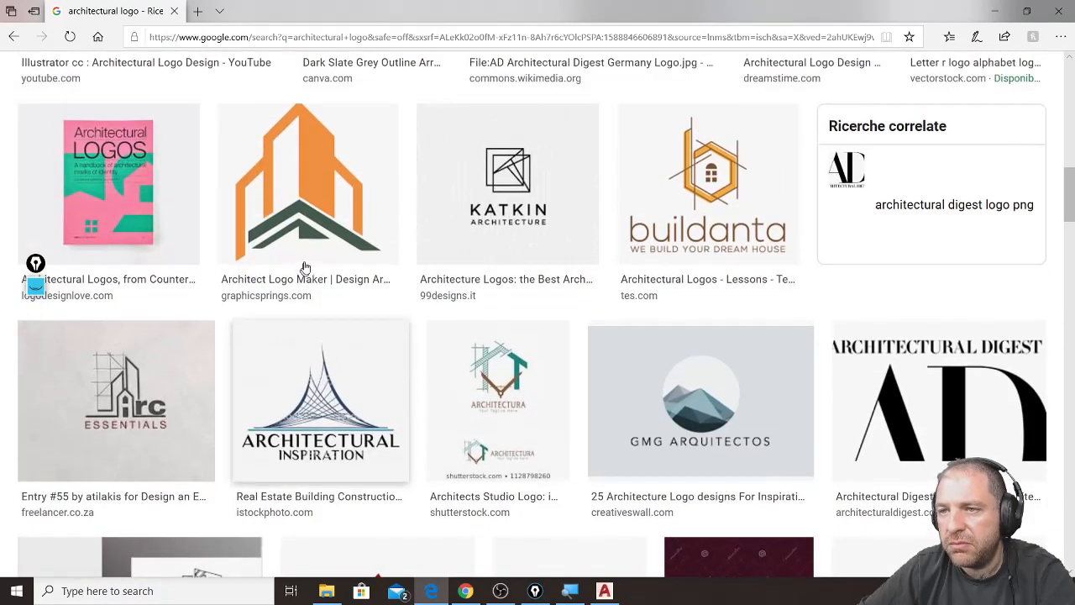
left_click(334, 183)
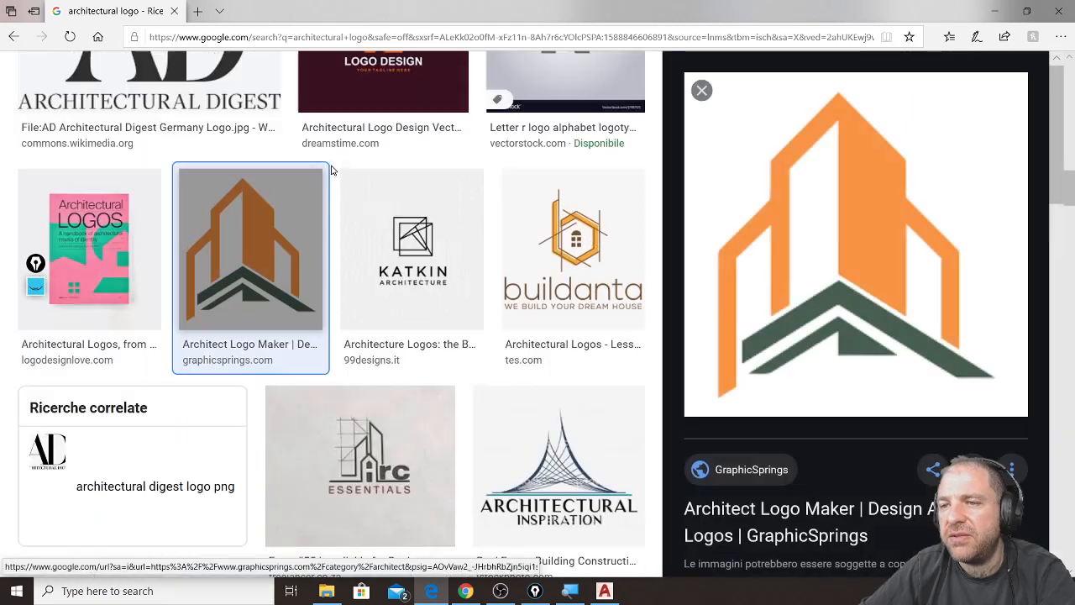
Save the previewed logo picture to the Desktop as a PNG named "logo"
right_click(869, 237)
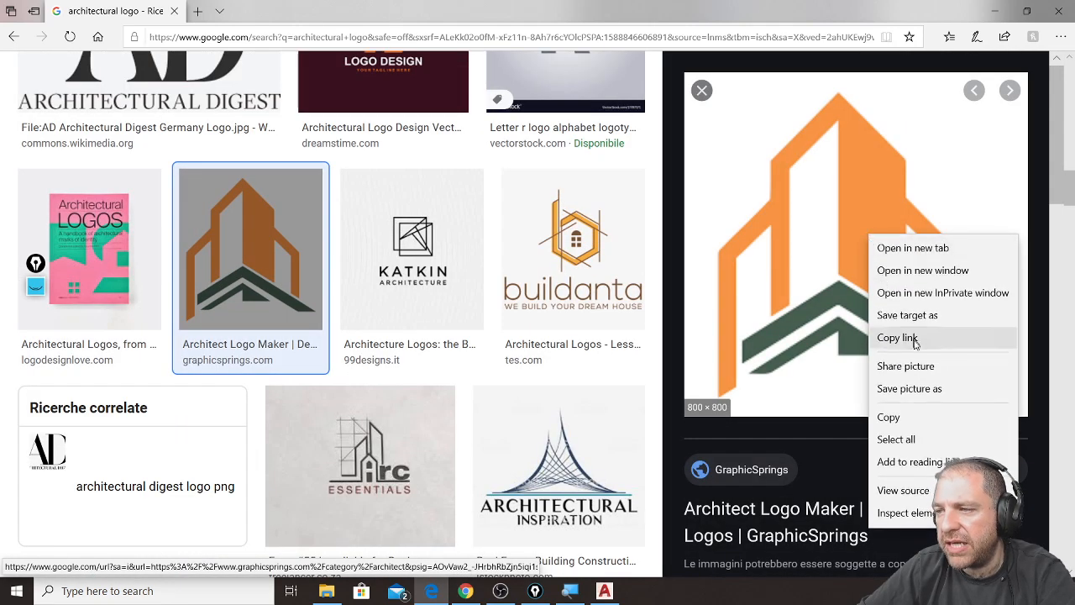
left_click(930, 390)
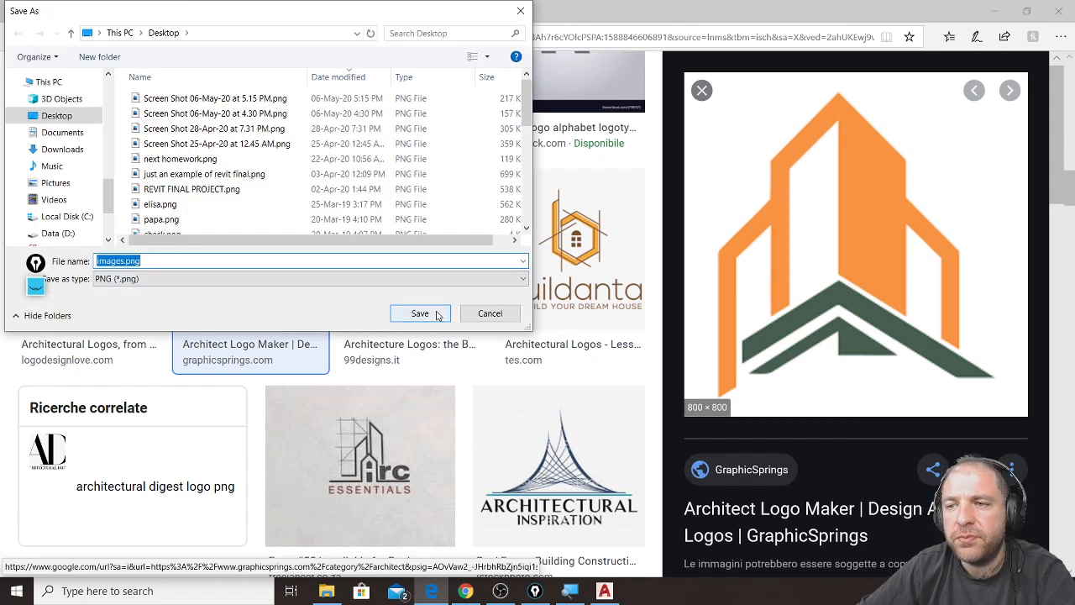
type("logo")
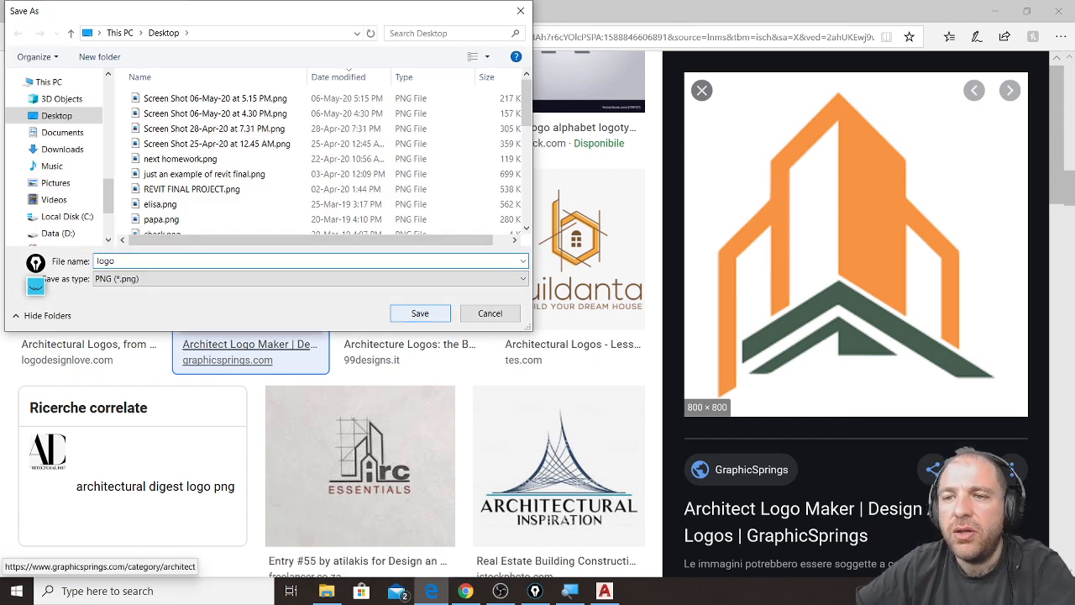
left_click(436, 312)
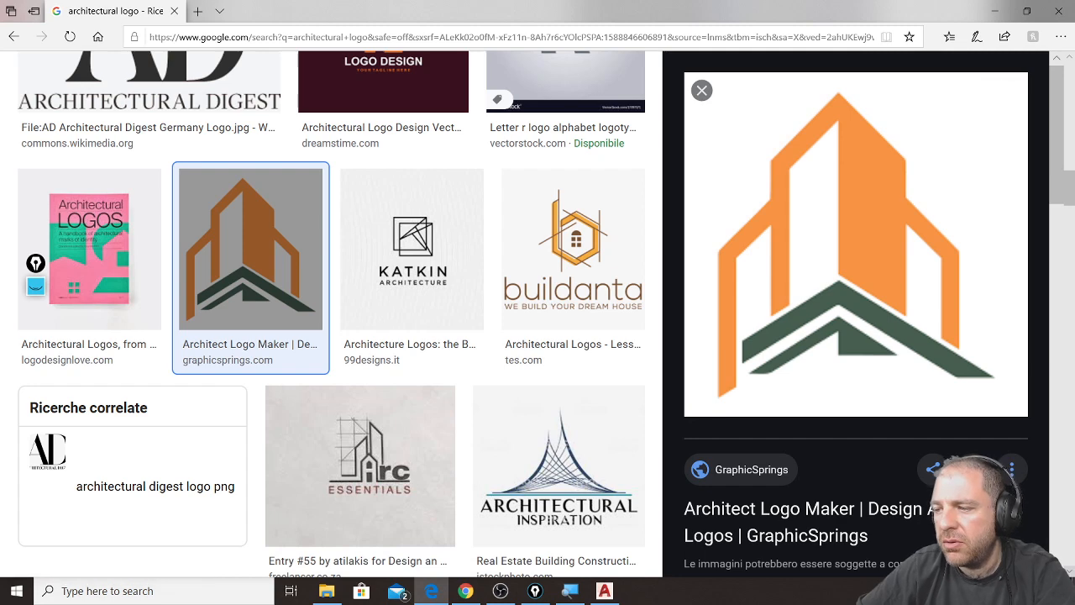
Insert the Desktop picture logo.png into the floor plans layout beside the author text, about 16.7 mm wide and unrotated
key("super+d")
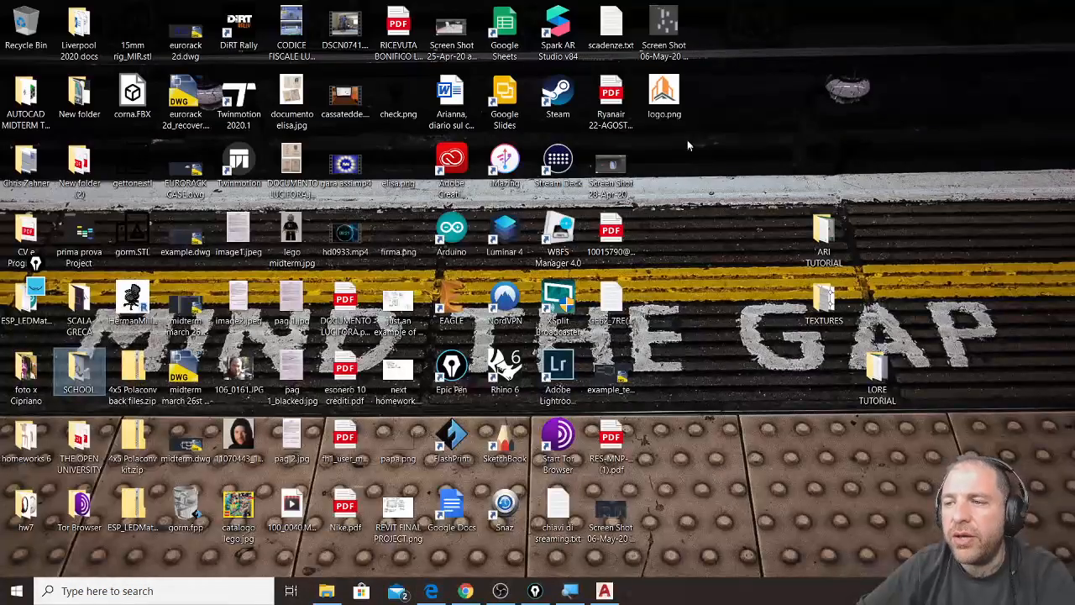
left_click_drag(677, 97, 572, 388)
left_click_drag(737, 371, 724, 368)
left_click(704, 391)
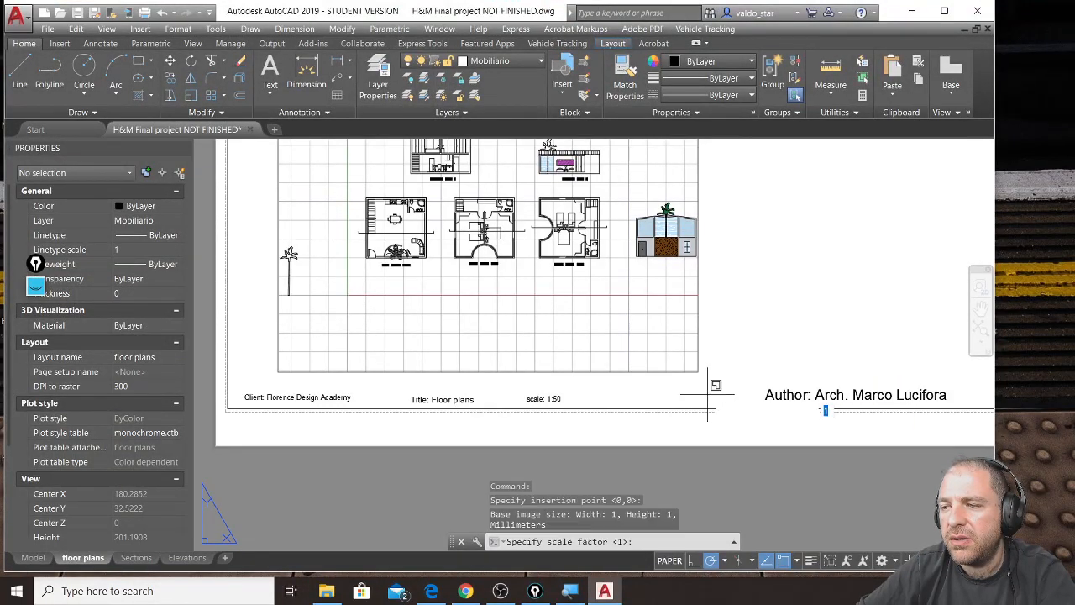
left_click(730, 372)
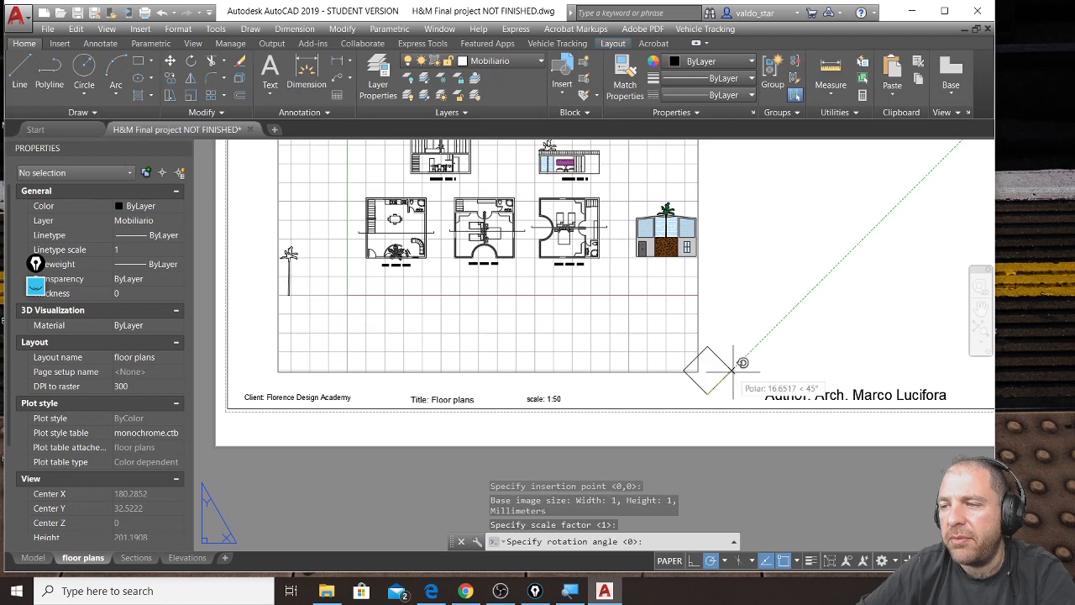
left_click(759, 388)
Move the logo image straight down so that its base sits on the sheet's lower border line
middle_click_drag(741, 399, 598, 399)
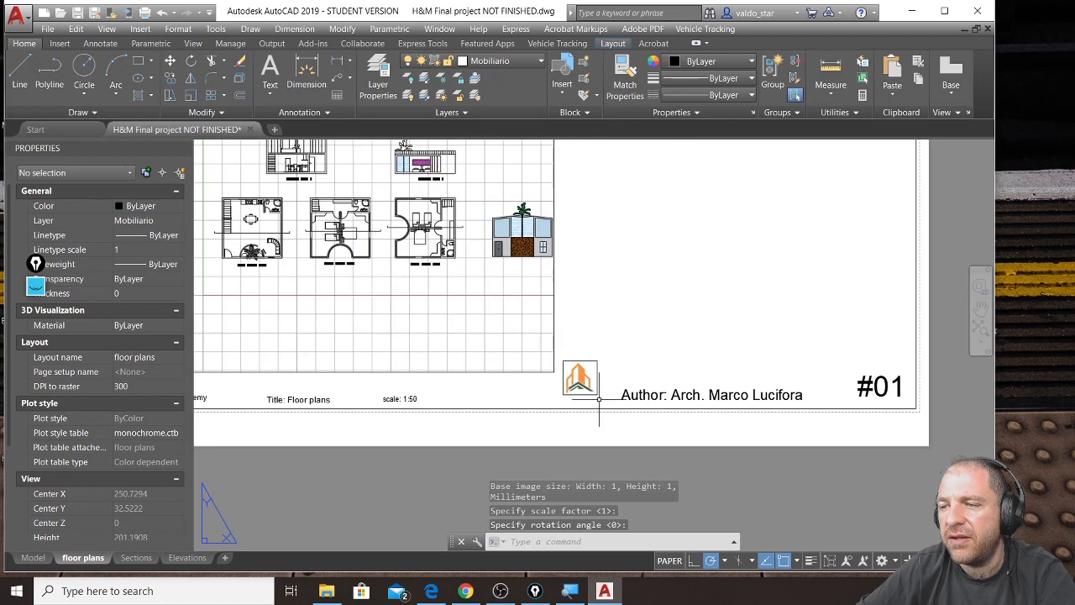
left_click(597, 382)
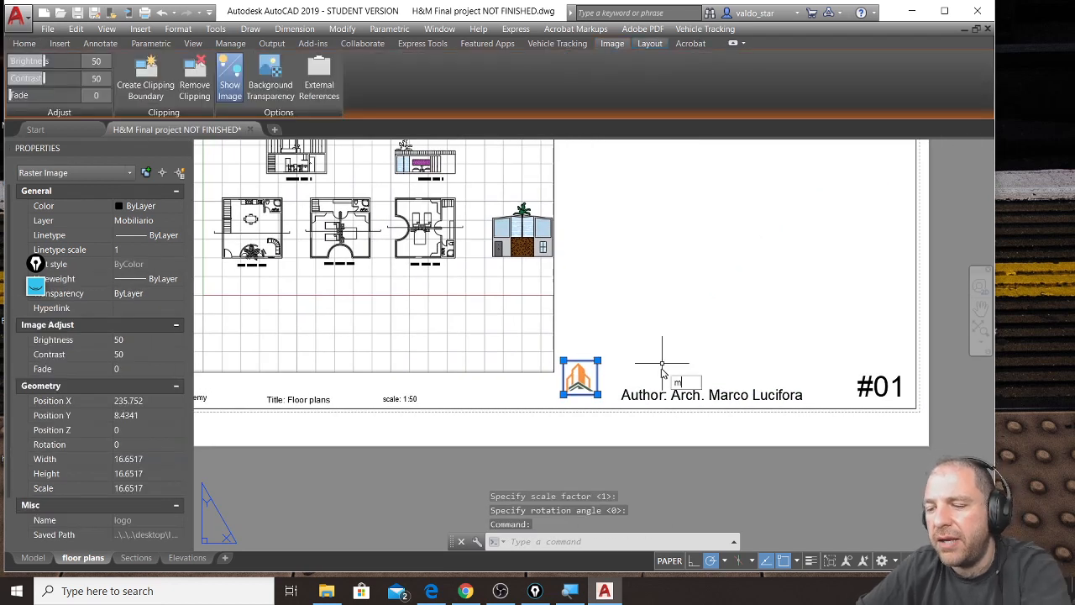
key("Return")
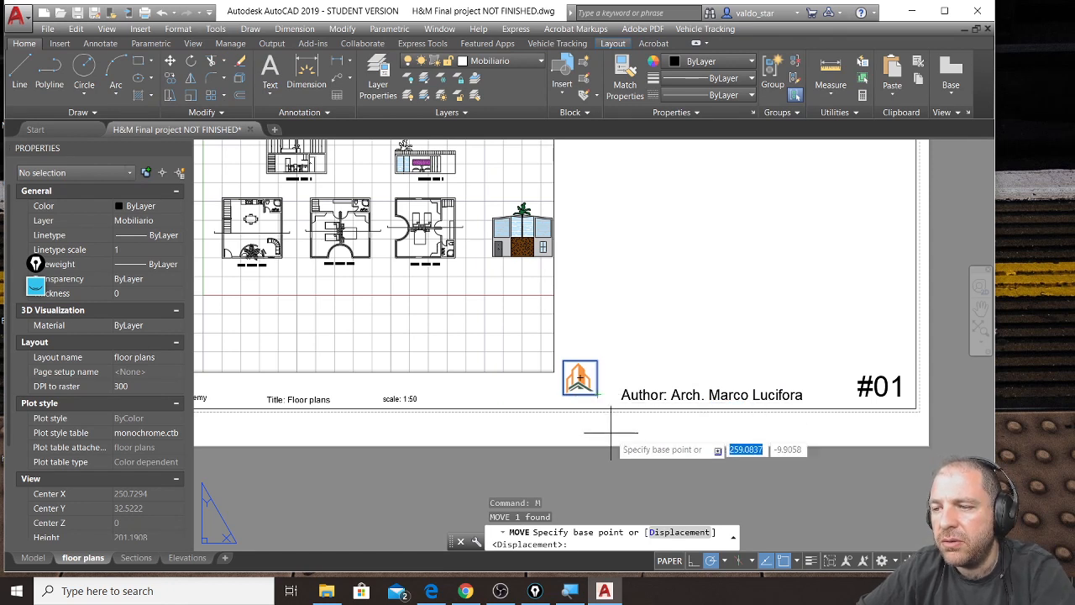
left_click(614, 472)
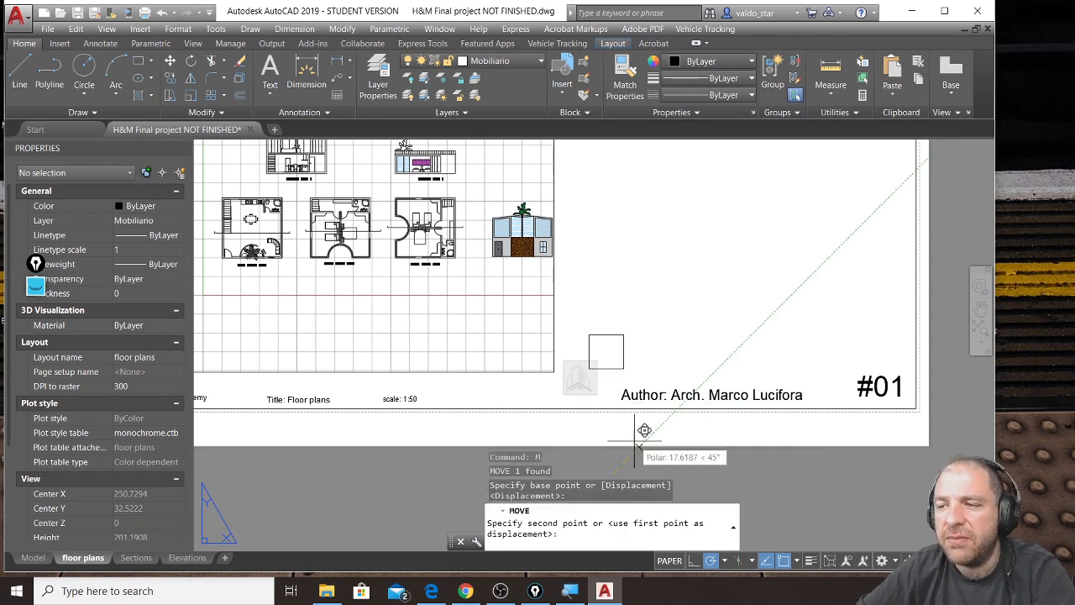
middle_click_drag(643, 432, 616, 379)
left_click(600, 416)
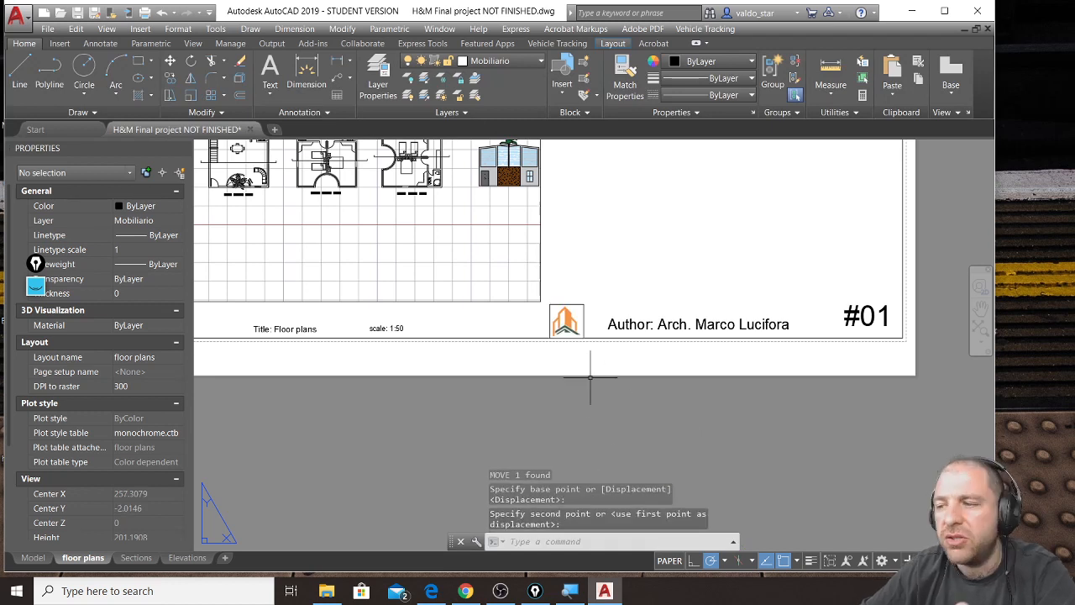
Draw two adjoining rectangles along the lower border, one around the client text and one around the title text
middle_click_drag(424, 316, 557, 331)
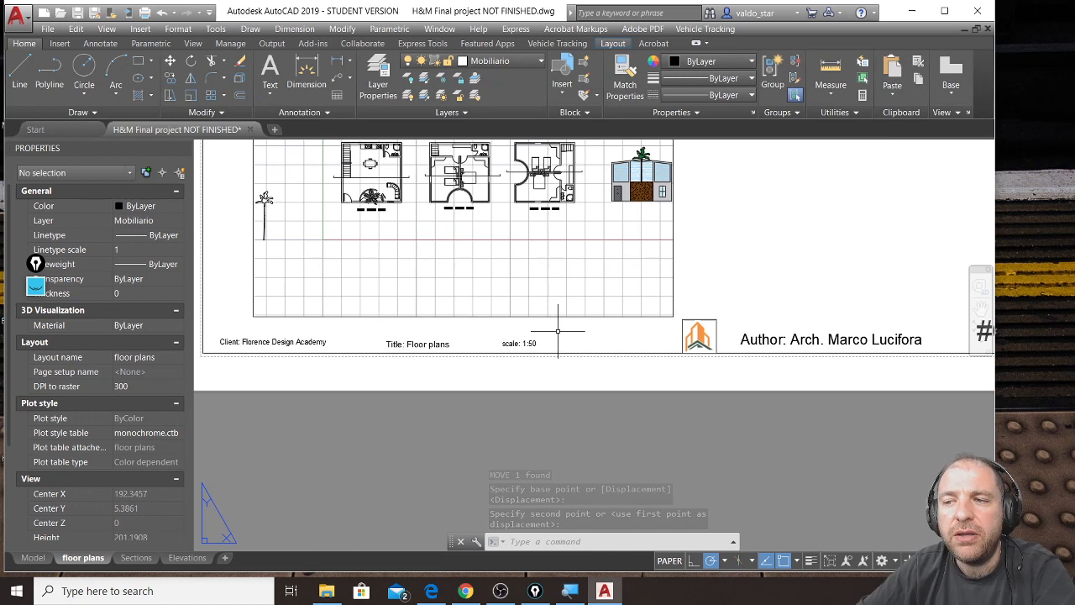
left_click(140, 61)
left_click(216, 342)
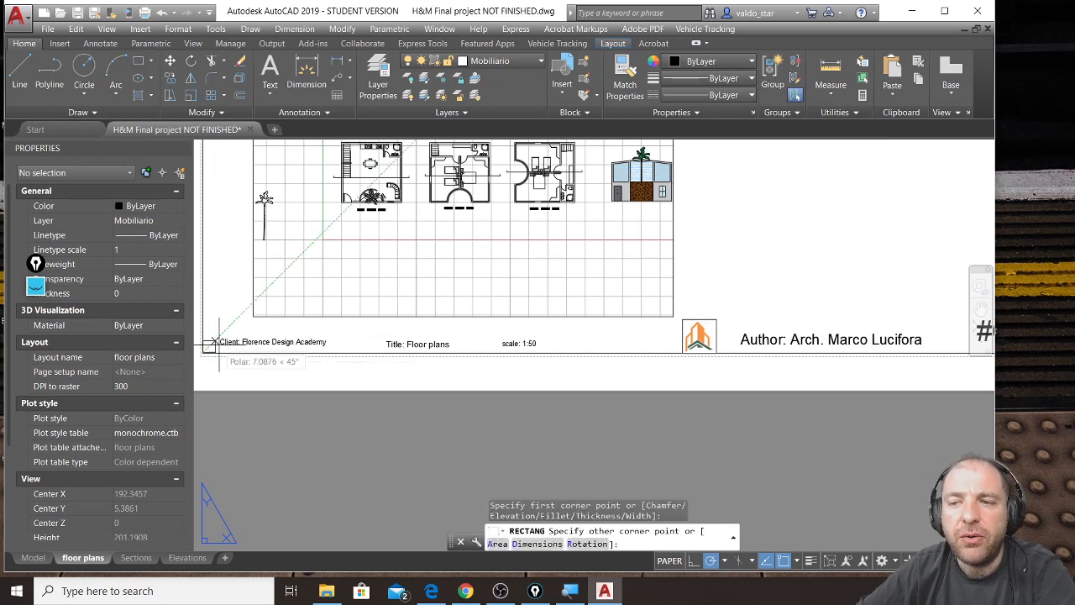
left_click(373, 326)
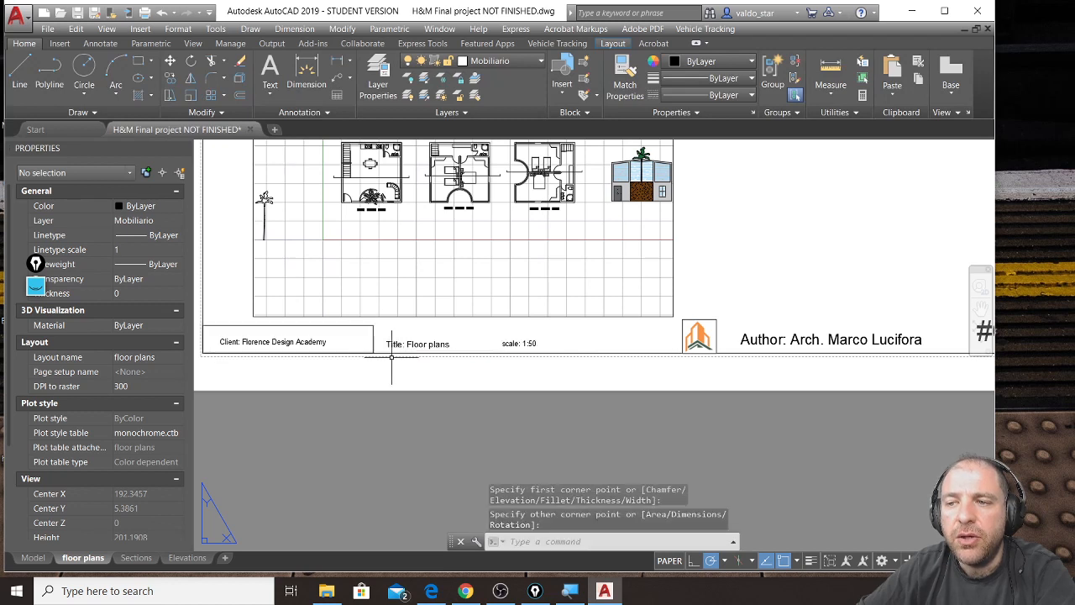
left_click(141, 64)
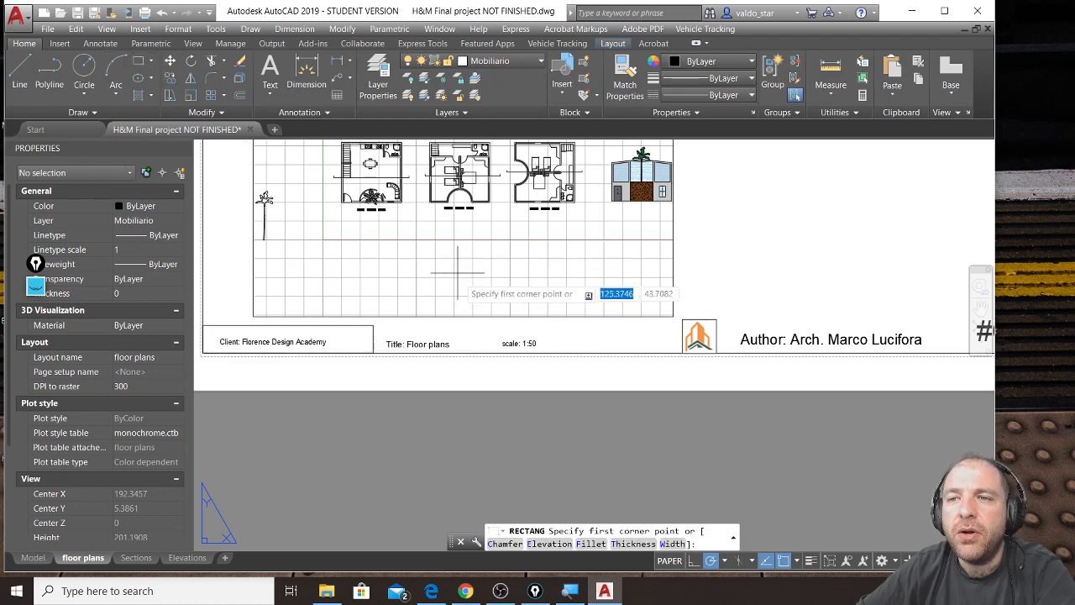
left_click(373, 325)
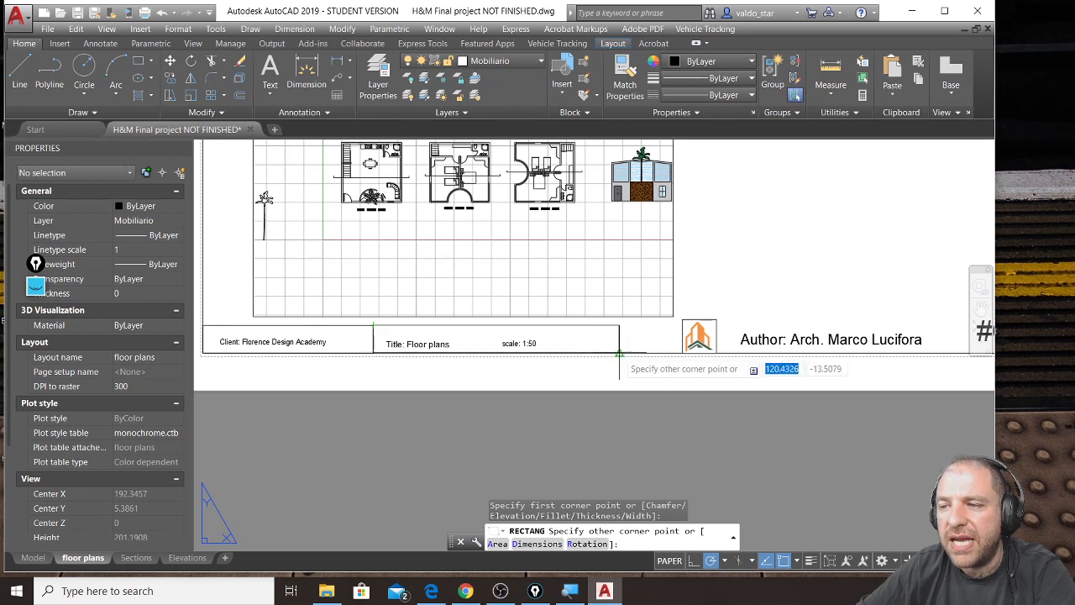
left_click(490, 353)
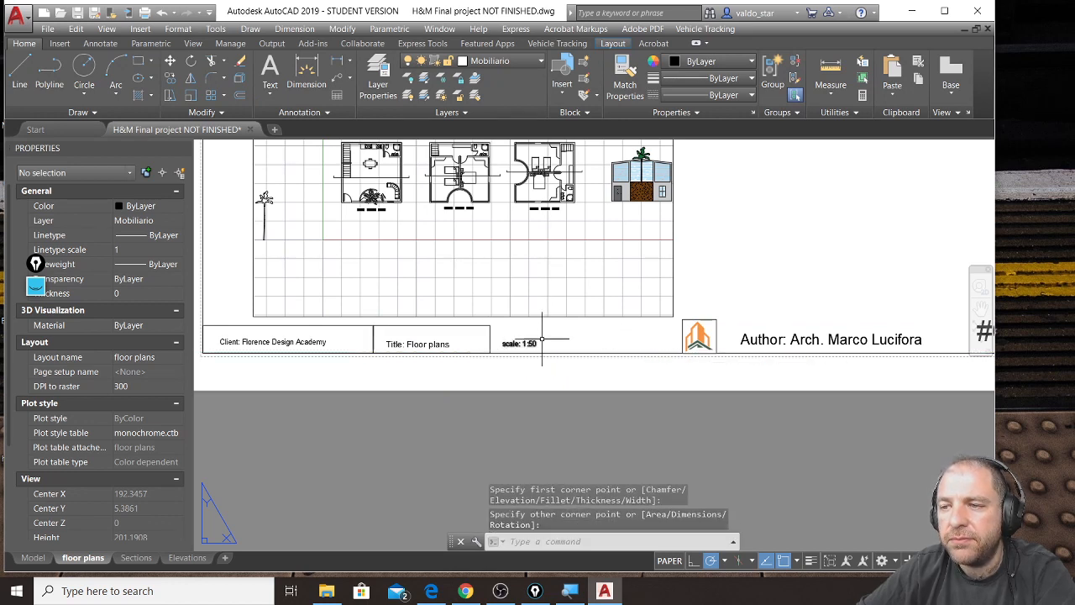
Continue the strip with rectangles around the "scale: 1:50" text and across the logo and author text, ending before "#01"
key("Return")
left_click(490, 324)
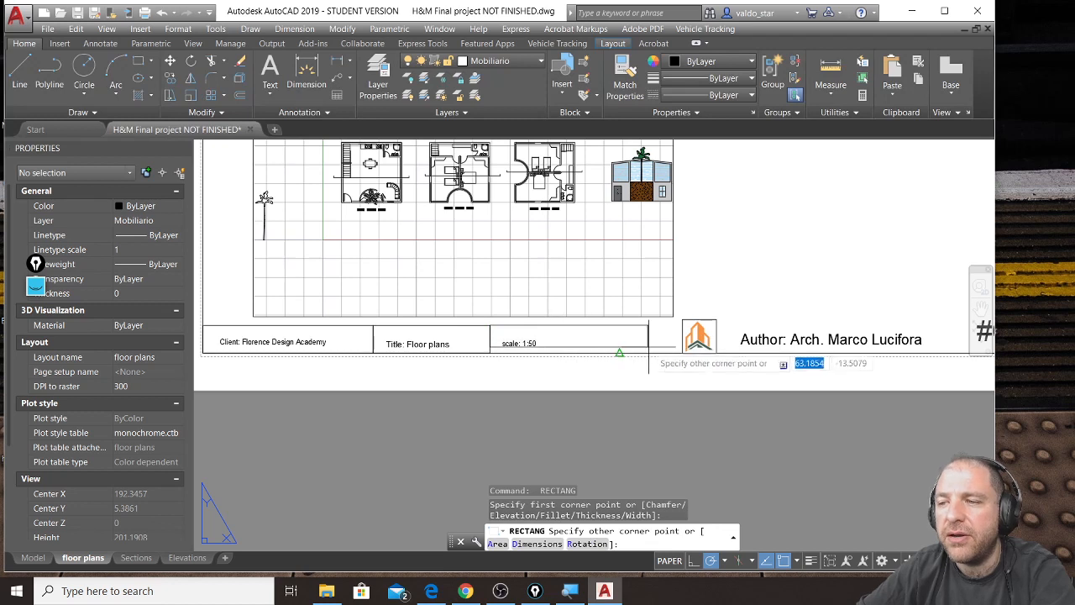
left_click(565, 352)
scroll(672, 346, "down", 3)
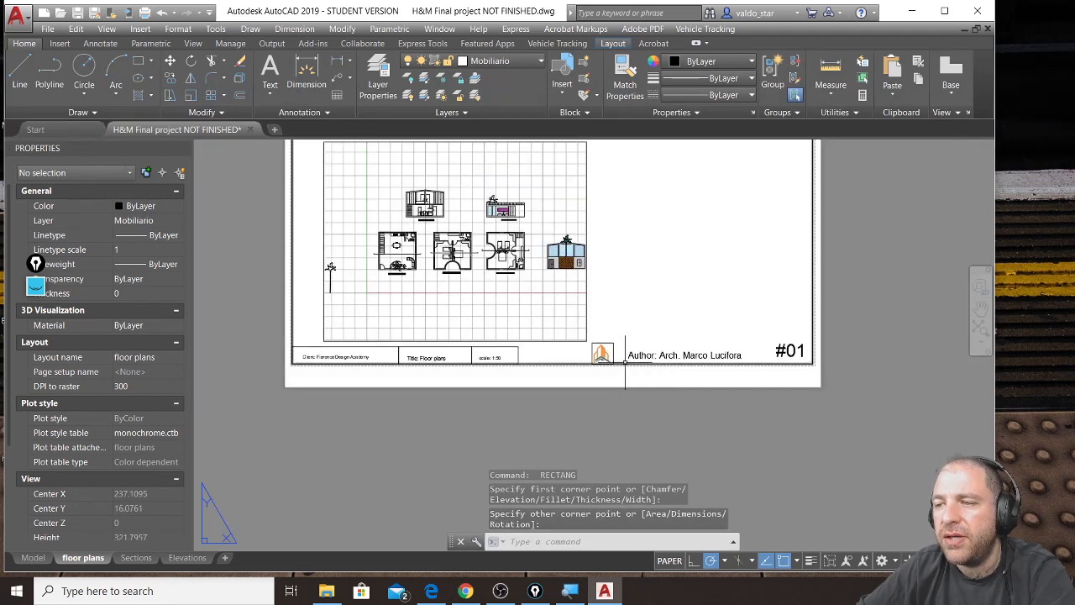
key("Return")
left_click(518, 345)
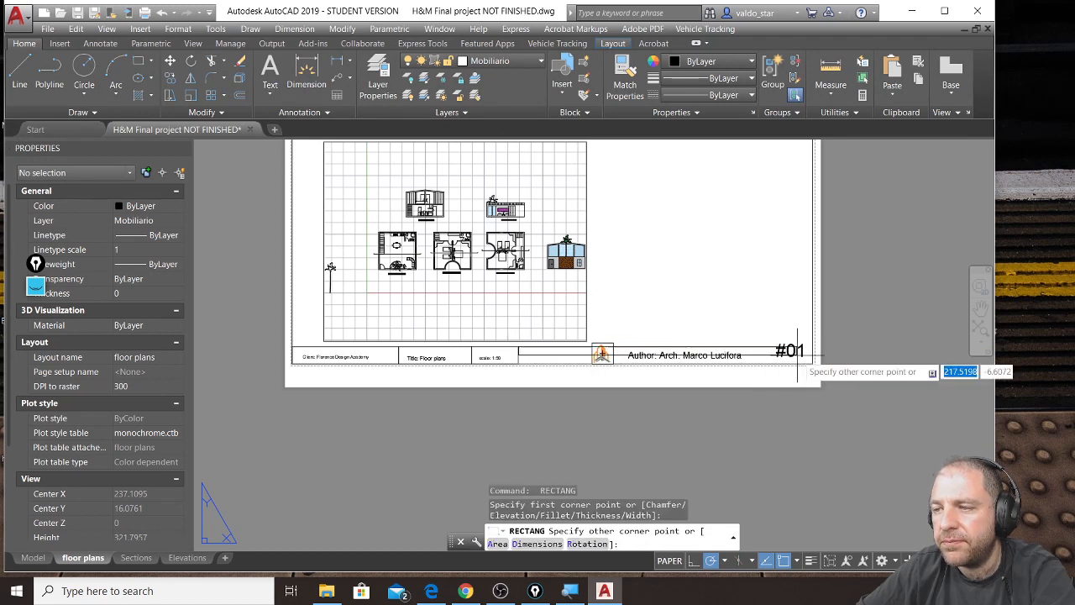
scroll(813, 364, "up", 4)
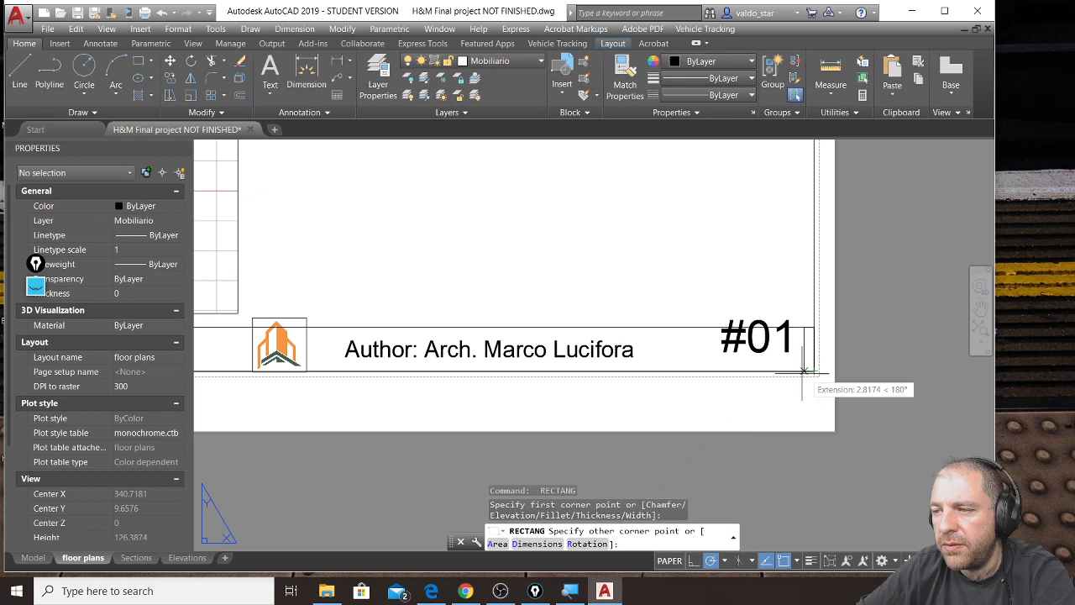
left_click(692, 370)
Shrink the logo image to about 13.7 mm so that it fits the height of the title block strip
middle_click_drag(283, 319, 499, 318)
left_click(500, 318)
scroll(497, 316, "up", 2)
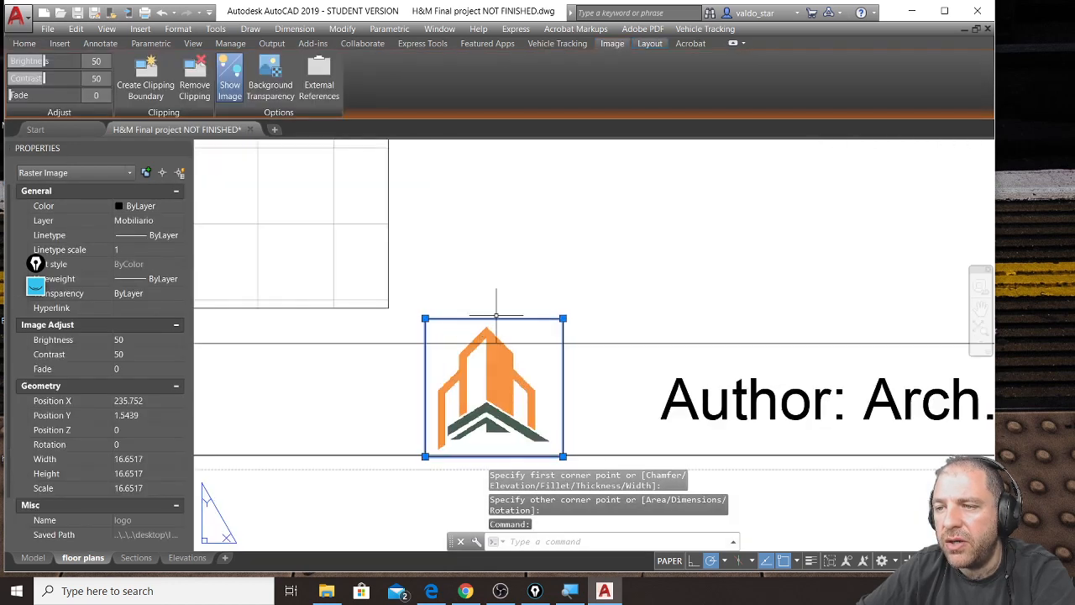
left_click(563, 318)
left_click(561, 340)
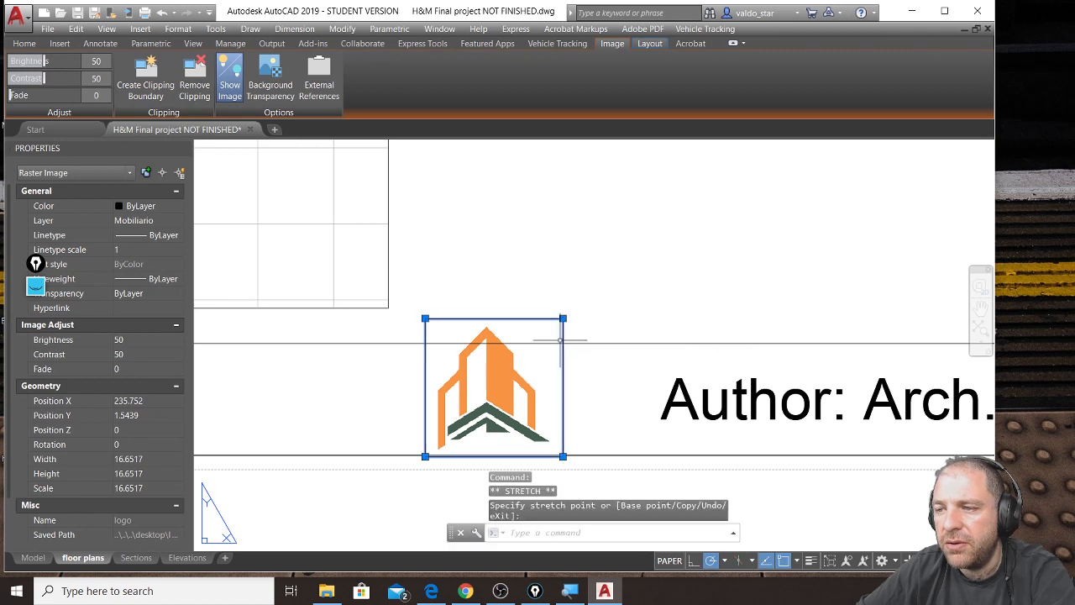
left_click(425, 319)
left_click(586, 313)
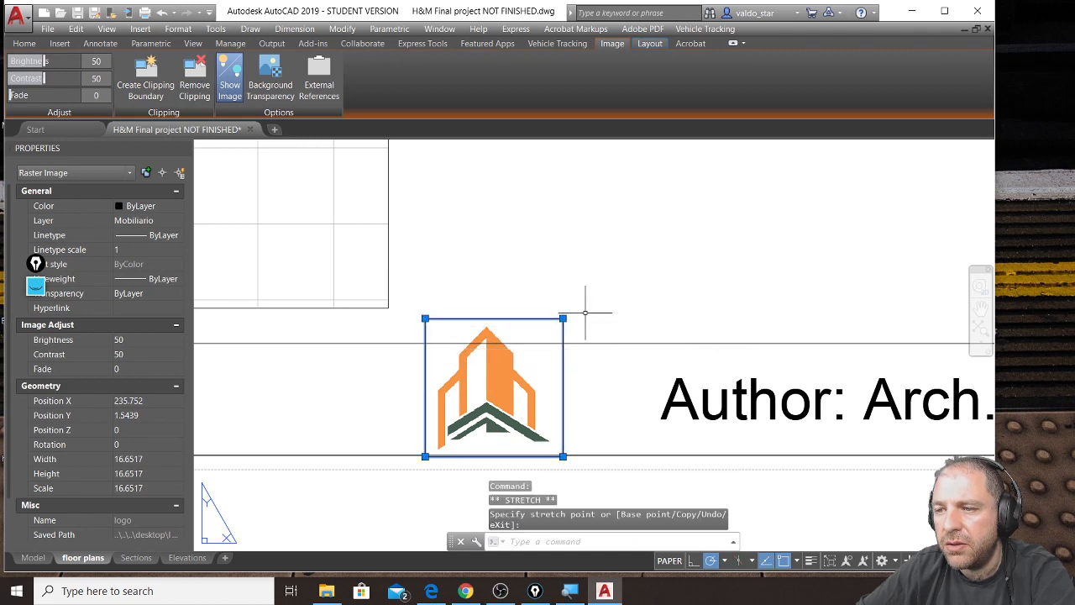
left_click(563, 318)
left_click(539, 342)
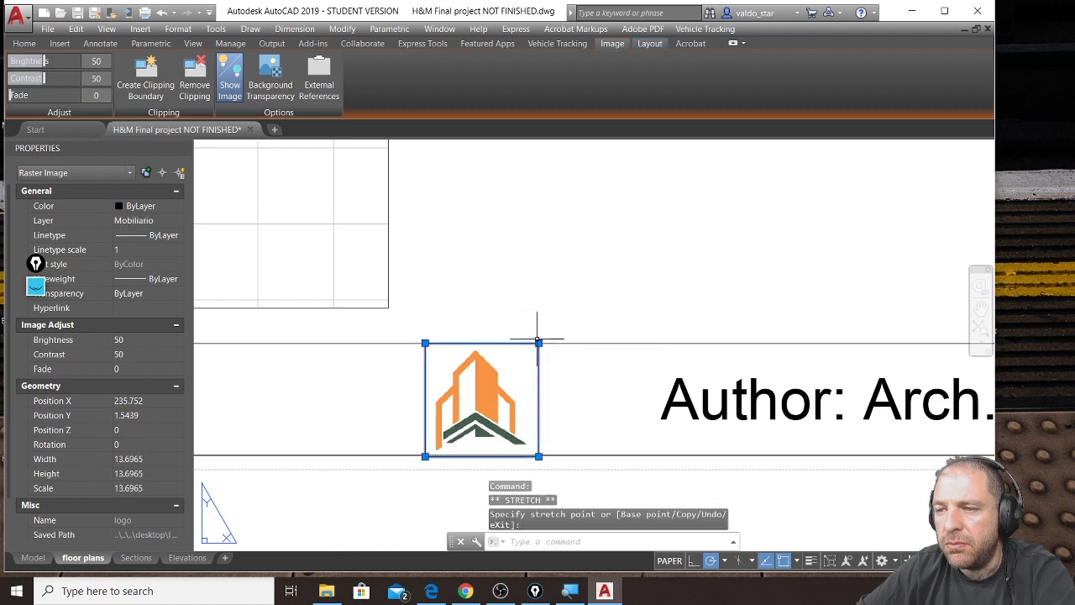
Set the text height of the "#01" sheet number to 7
scroll(446, 352, "down", 2)
scroll(446, 352, "down", 1)
middle_click_drag(892, 359, 726, 357)
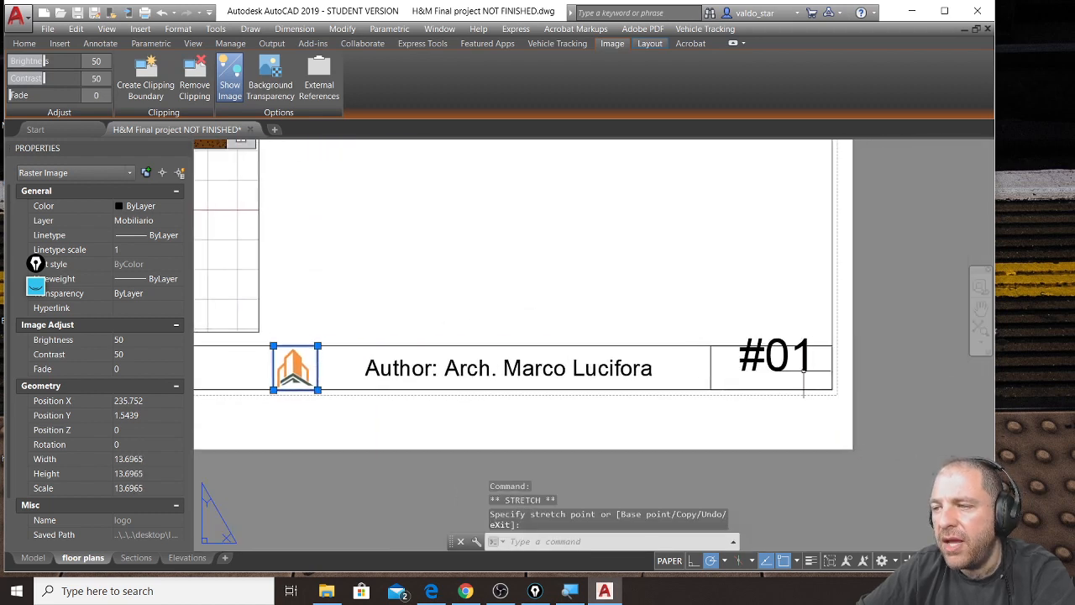
key("Escape")
key("Escape")
left_click(783, 369)
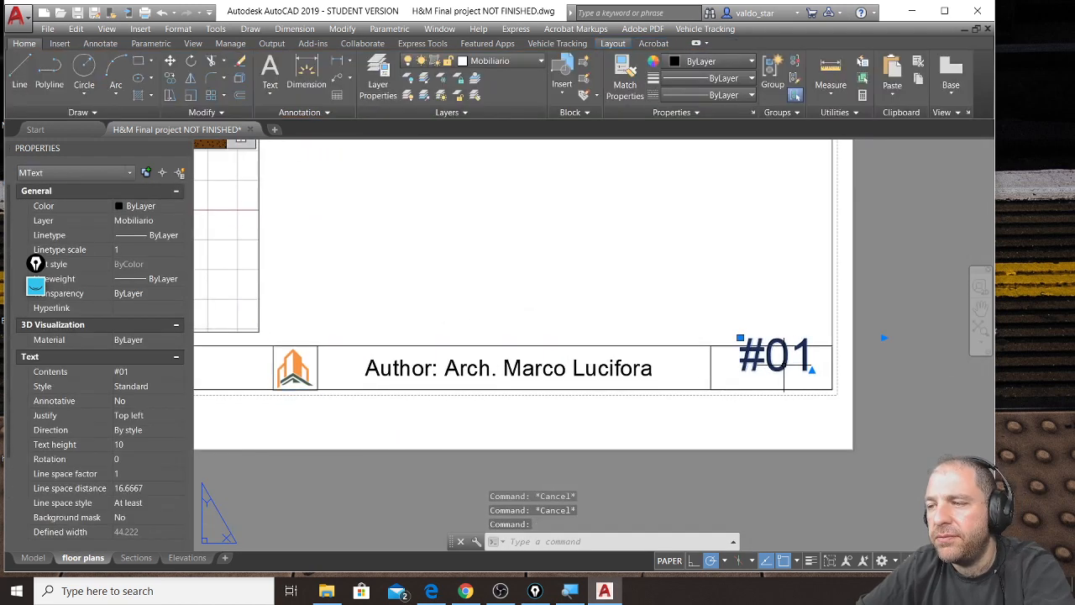
left_click(148, 447)
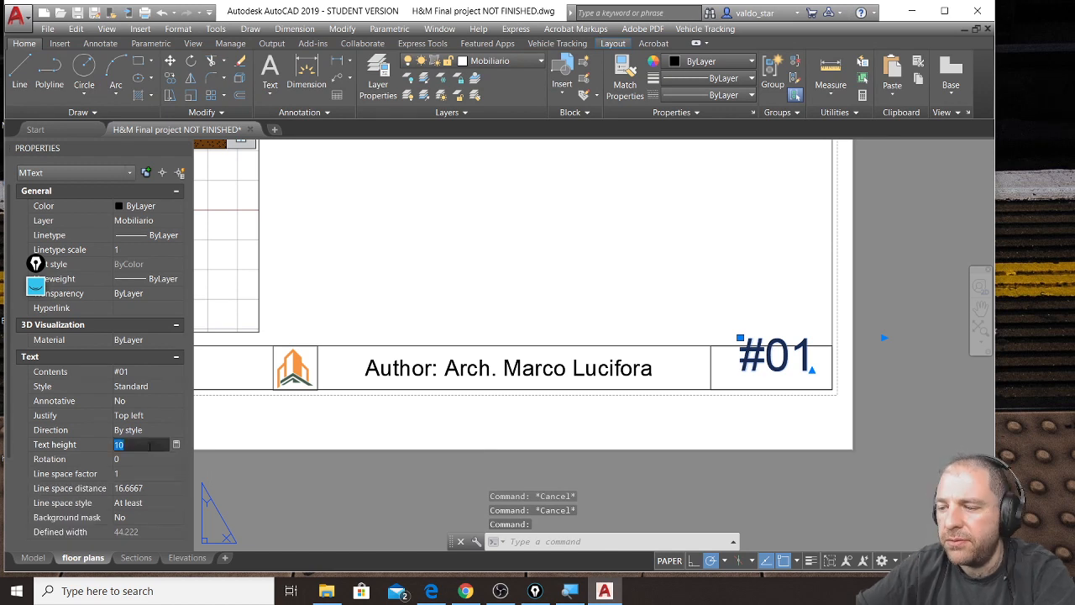
type("7")
left_click(148, 454)
Move the "#01" text down and across to centre it in the title block's last cell
type("m")
key("Return")
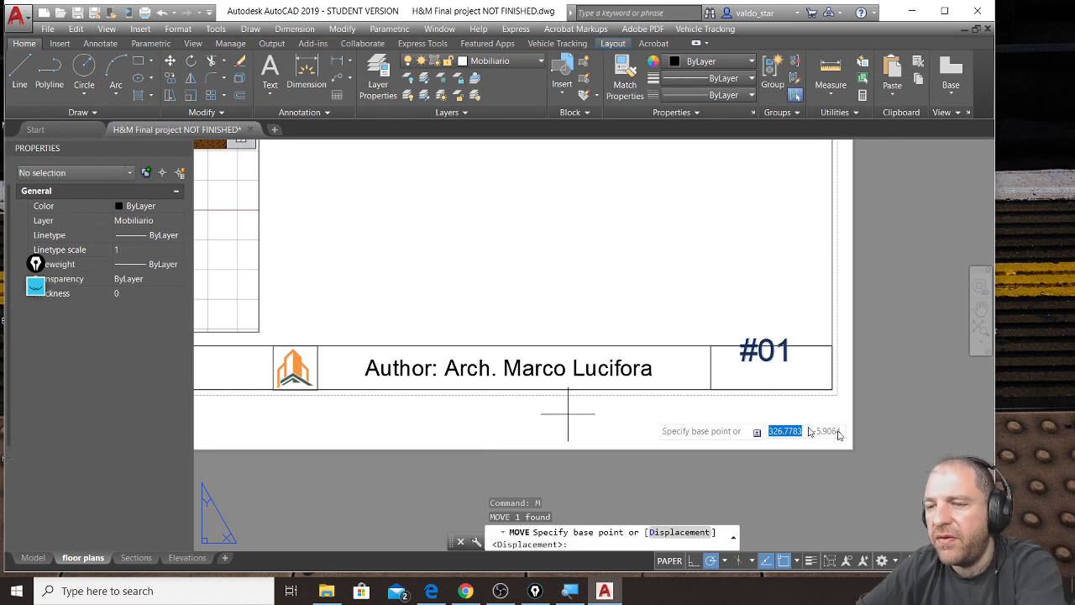
left_click(890, 375)
left_click(902, 387)
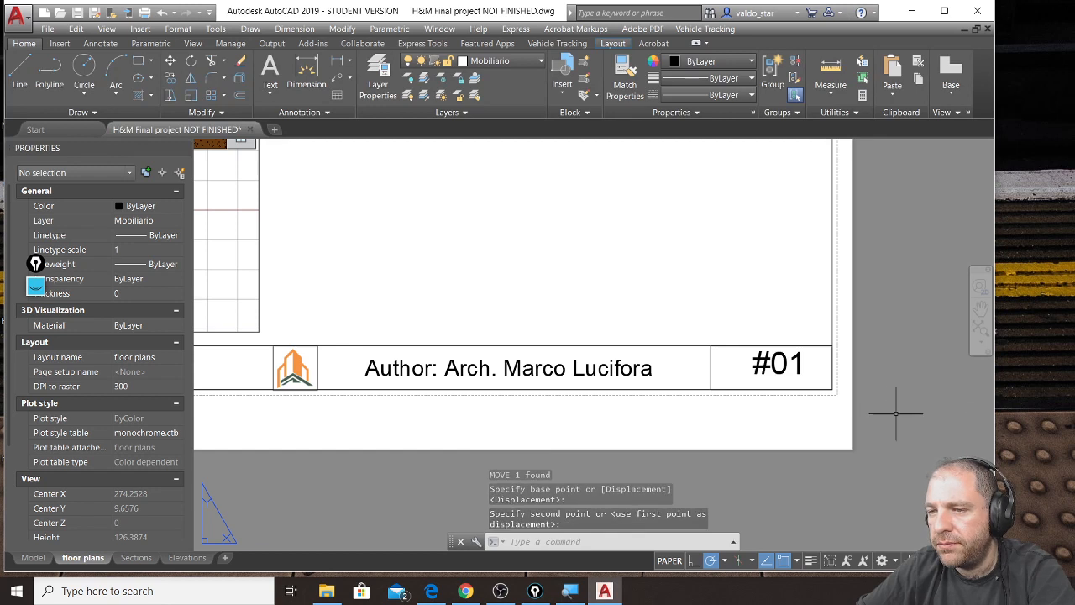
Review the whole sheet, compare it with the drawings in model space, and check the YouTube live chat
scroll(893, 411, "down", 5)
middle_click_drag(793, 376, 786, 388)
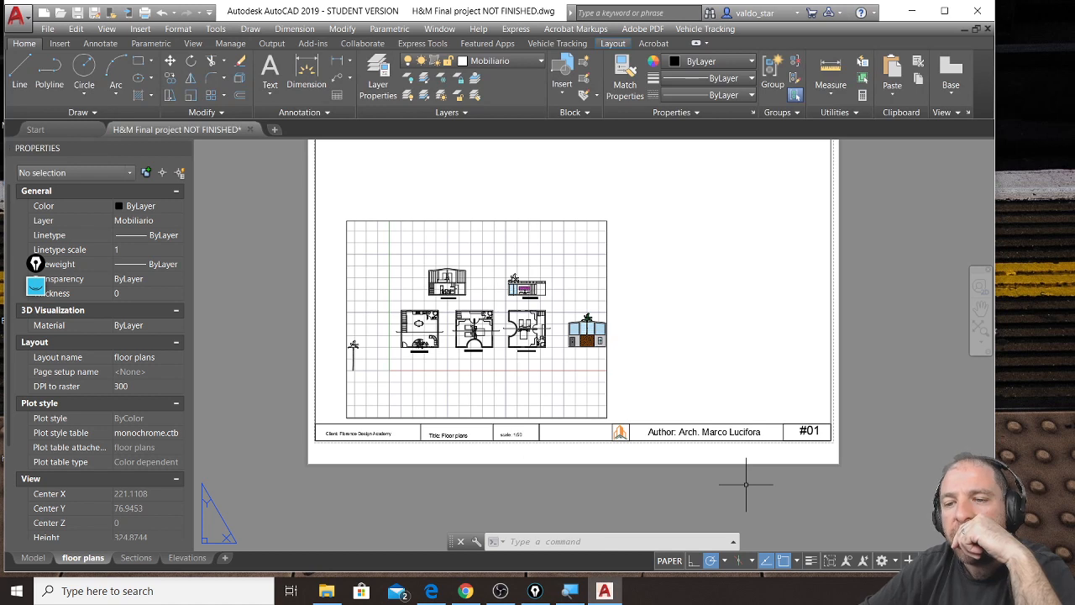
left_click(33, 557)
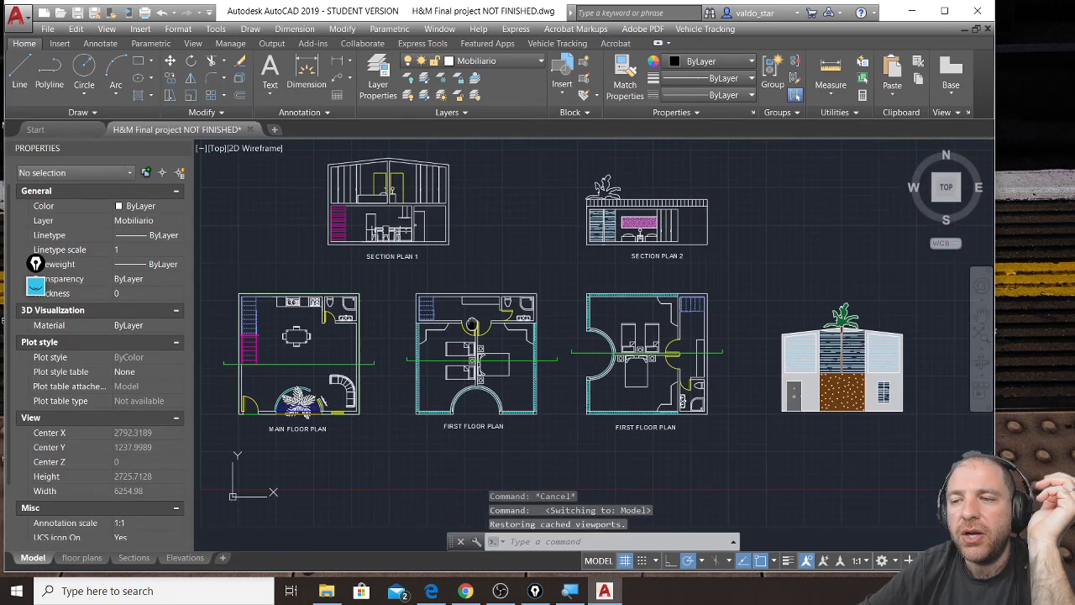
scroll(472, 323, "down", 4)
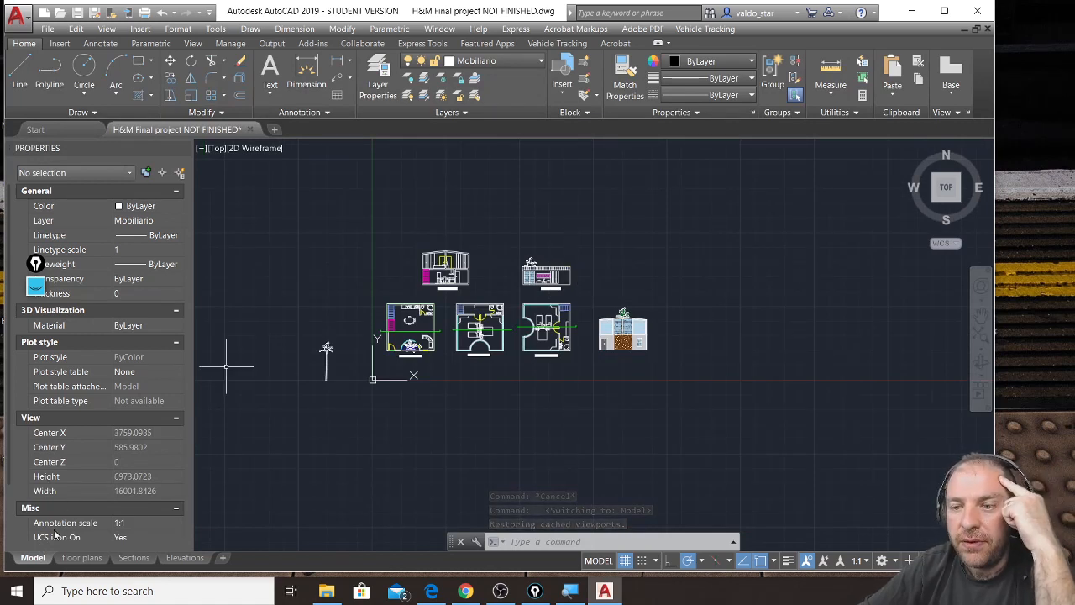
left_click(81, 558)
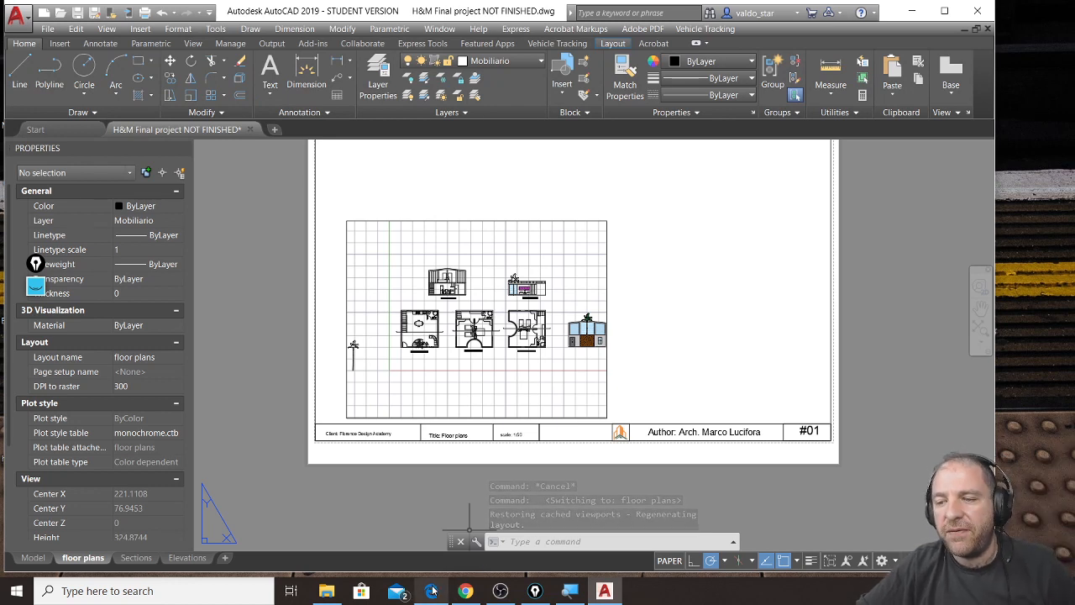
left_click(464, 592)
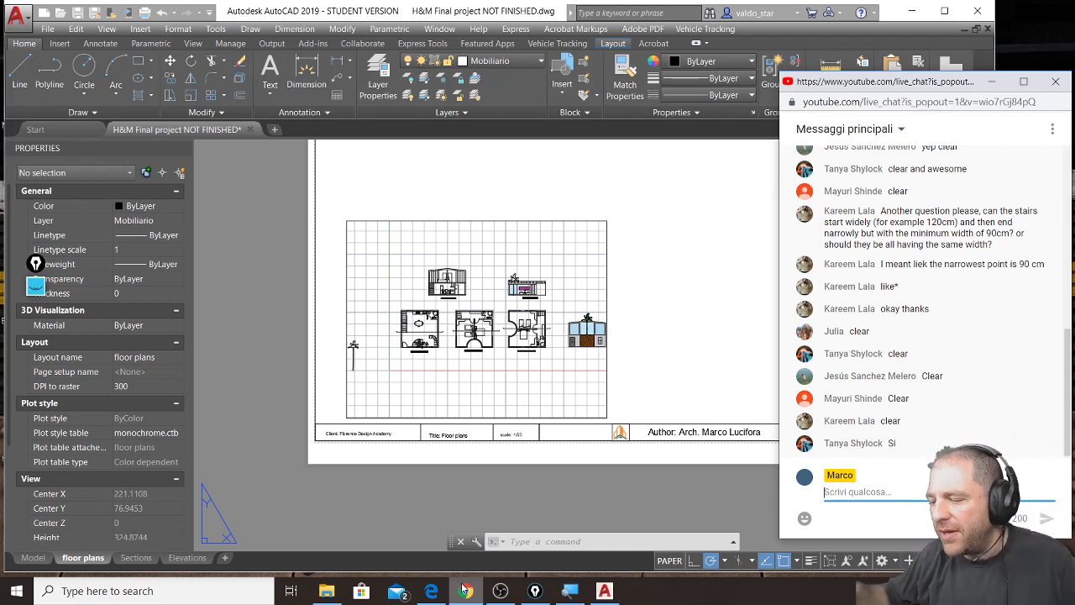
left_click(644, 363)
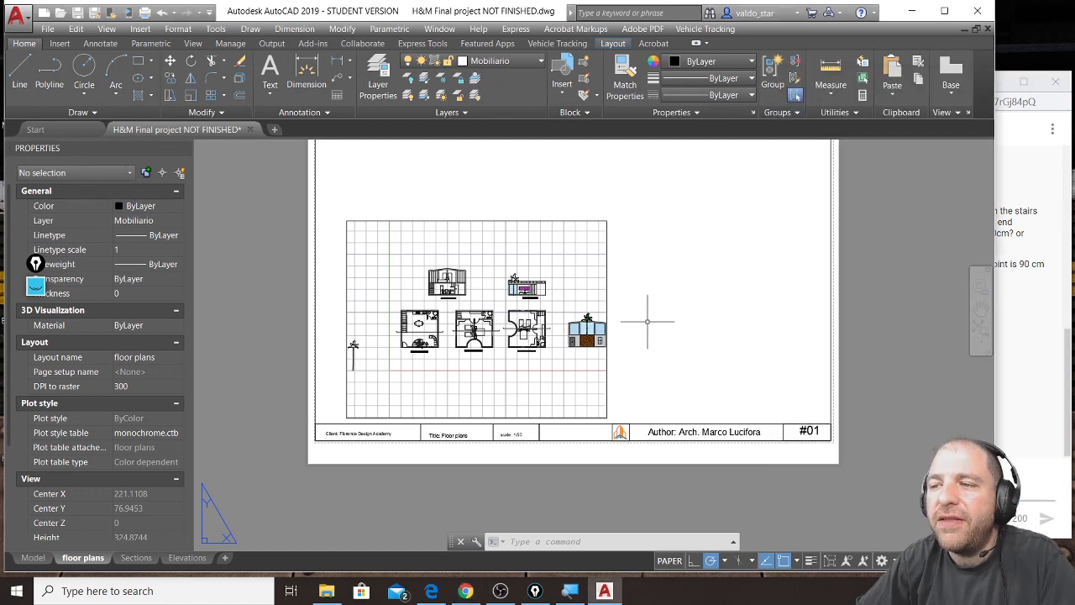
Resize the drawings viewport by its corners to about 175 by 99 mm in the sheet's lower left, just above the title block
left_click(613, 235)
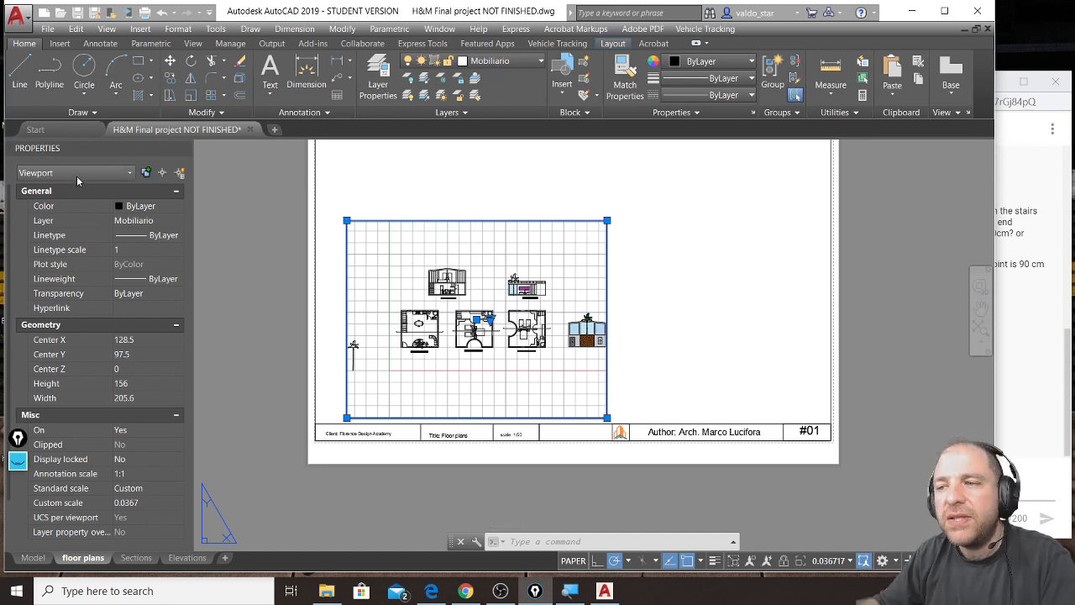
scroll(484, 237, "up", 4)
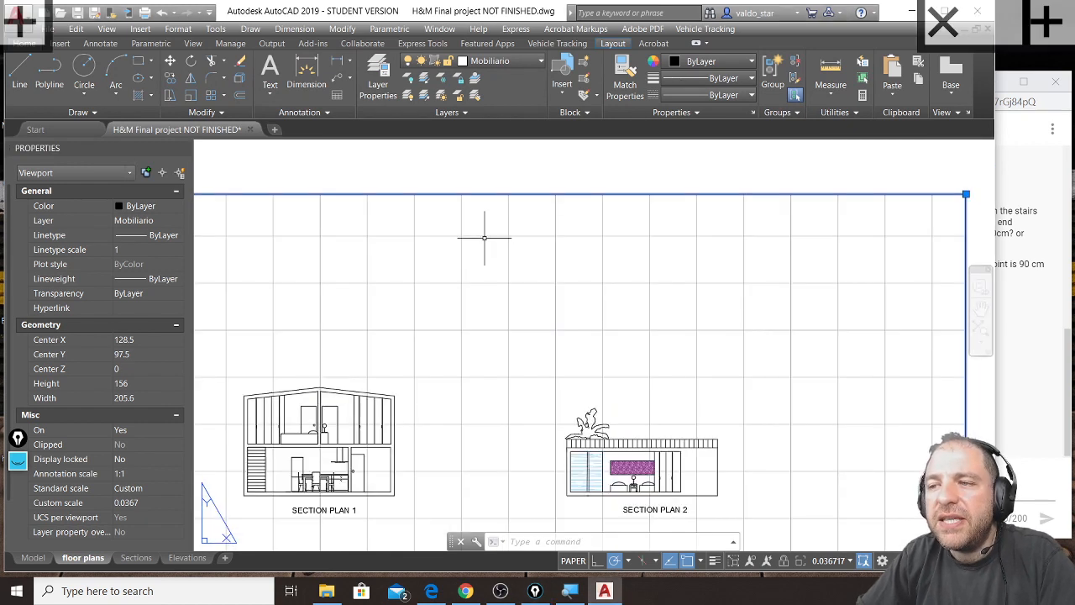
scroll(484, 237, "down", 5)
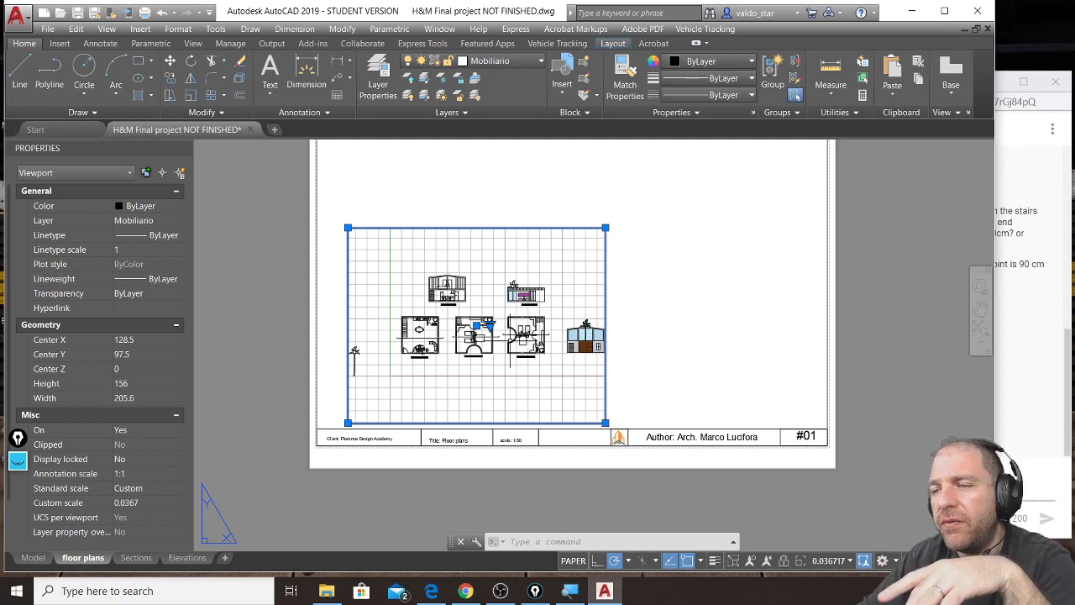
left_click(604, 227)
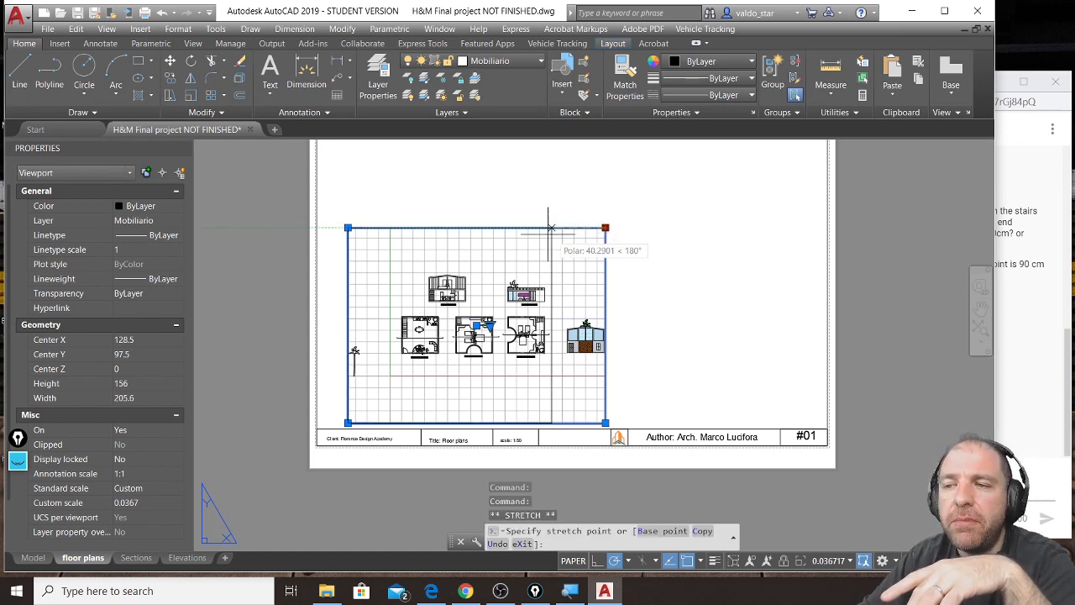
left_click(498, 237)
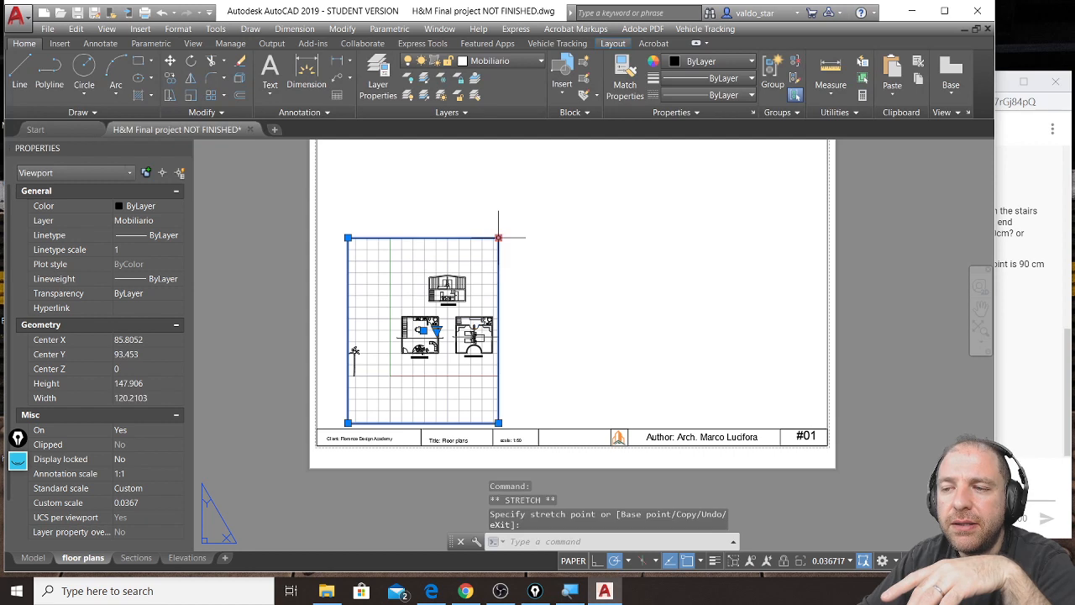
left_click(348, 237)
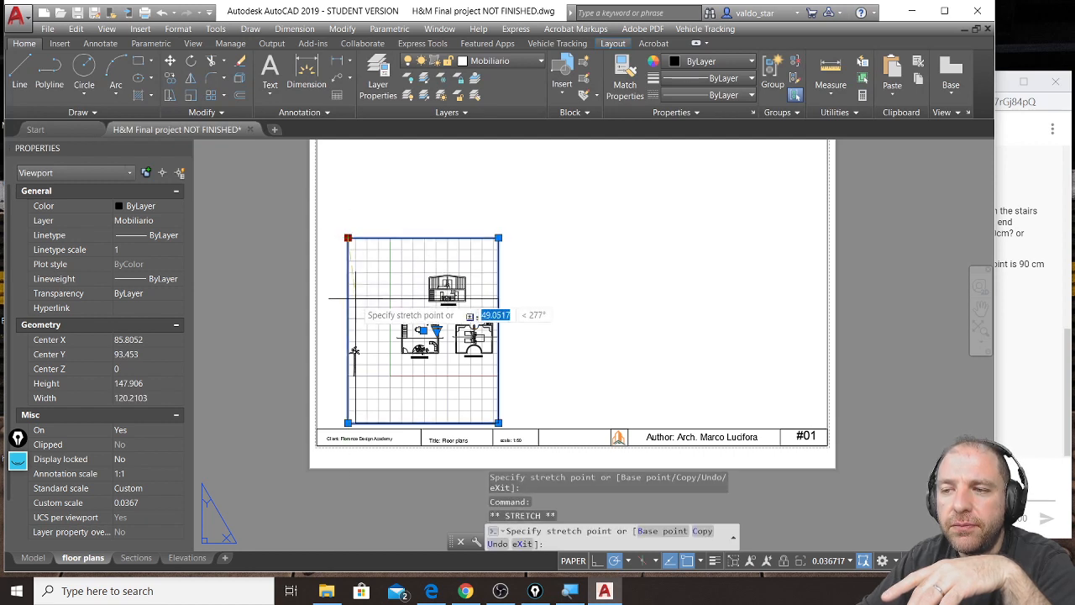
left_click(355, 299)
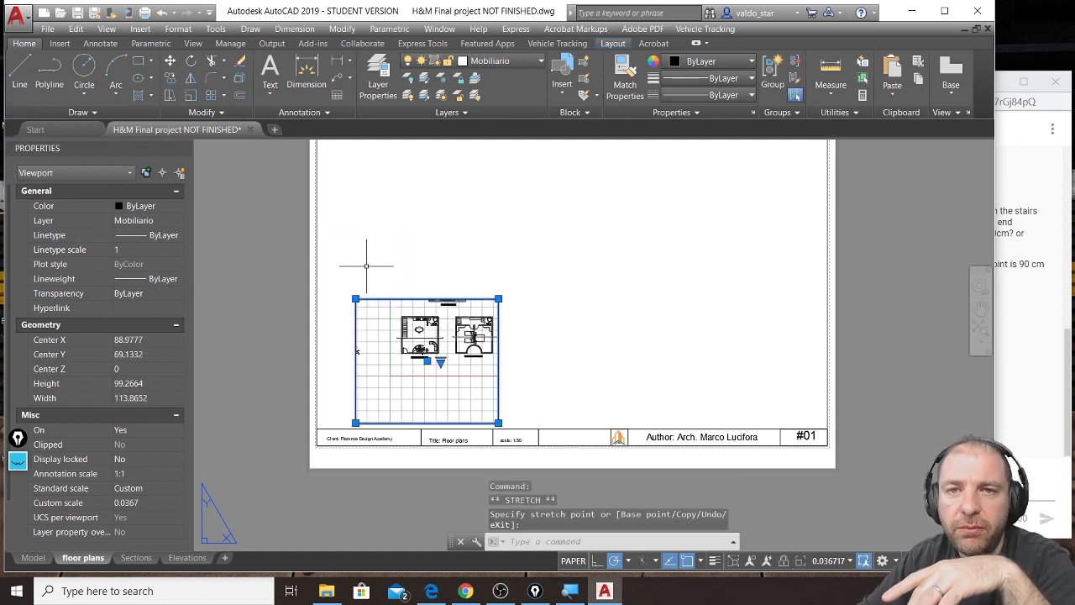
left_click(356, 298)
left_click(327, 298)
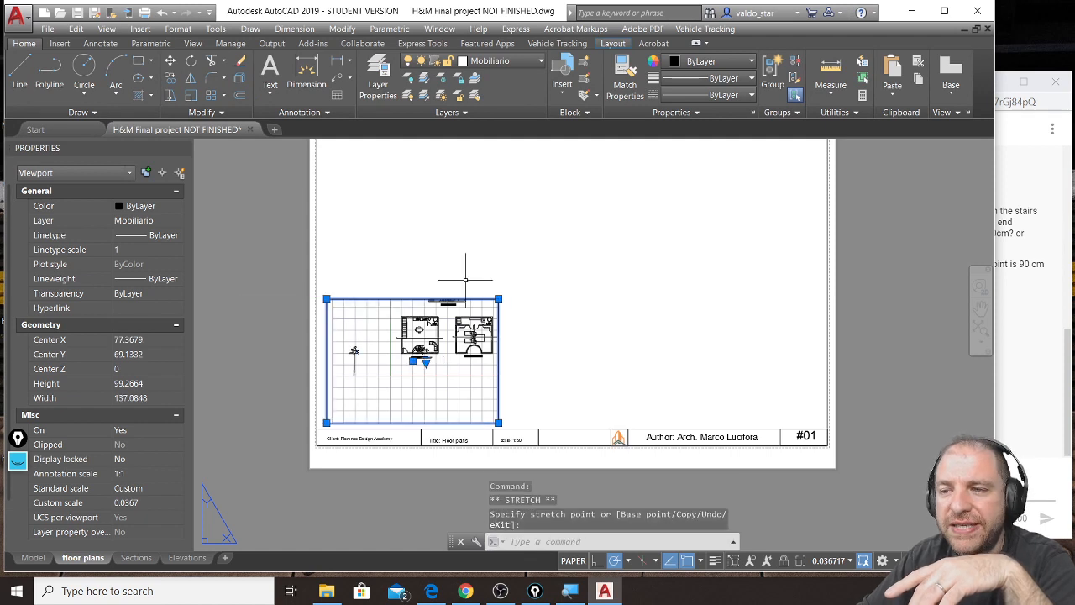
left_click(498, 298)
left_click(547, 298)
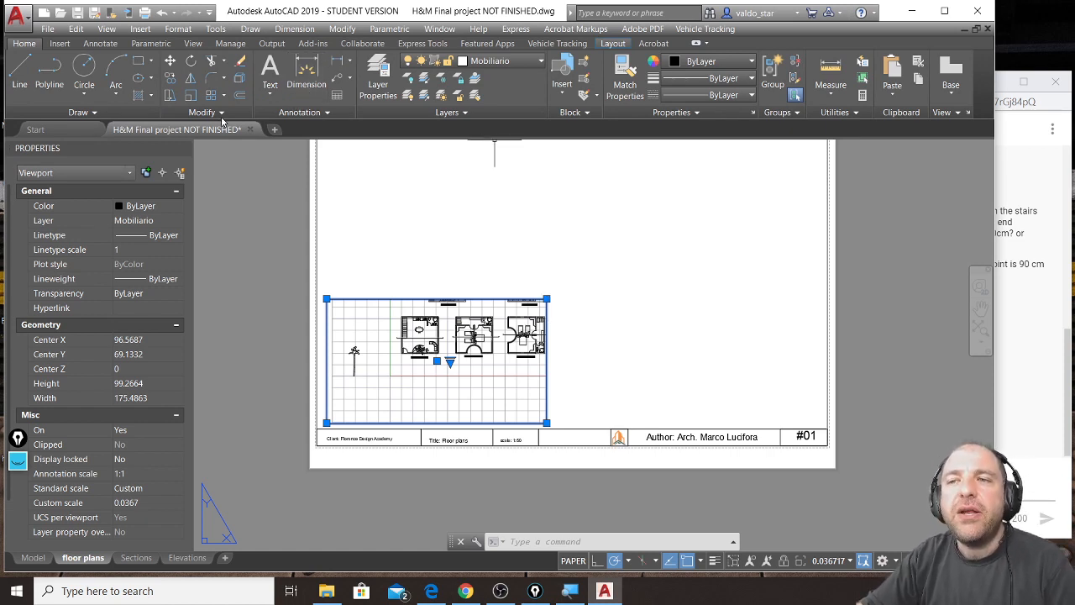
Copy the viewport twice, placing one copy at the sheet's lower right and another above it at the upper right
left_click(402, 256)
left_click(366, 303)
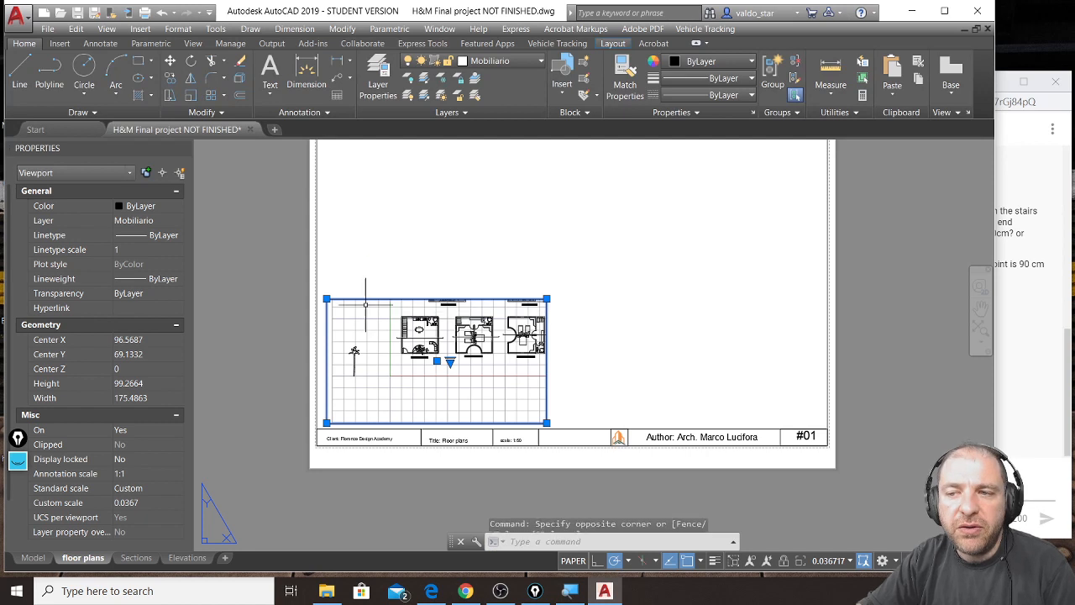
left_click(170, 78)
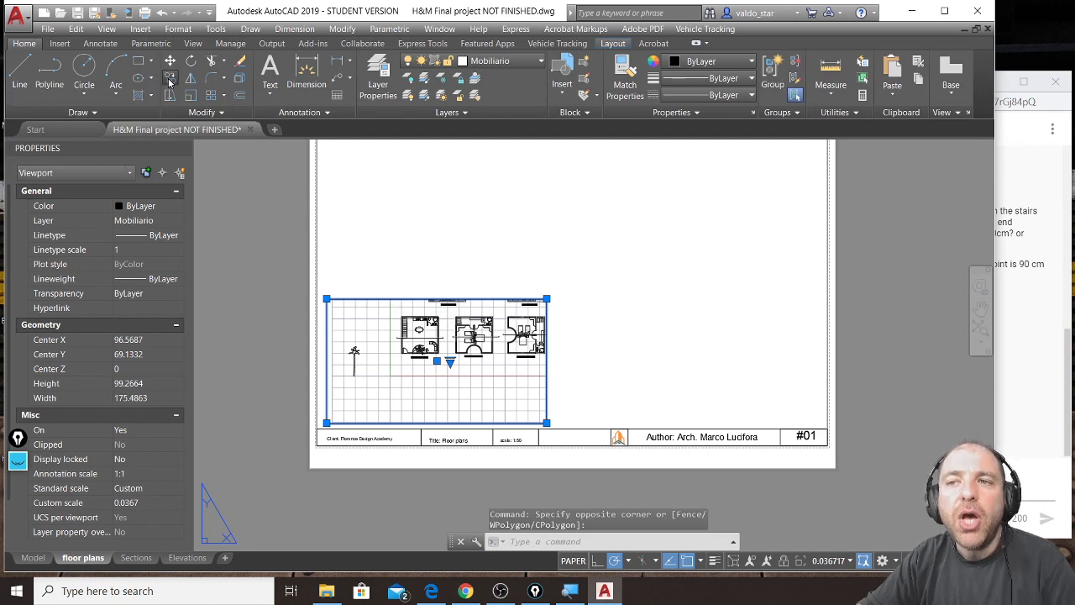
left_click(326, 424)
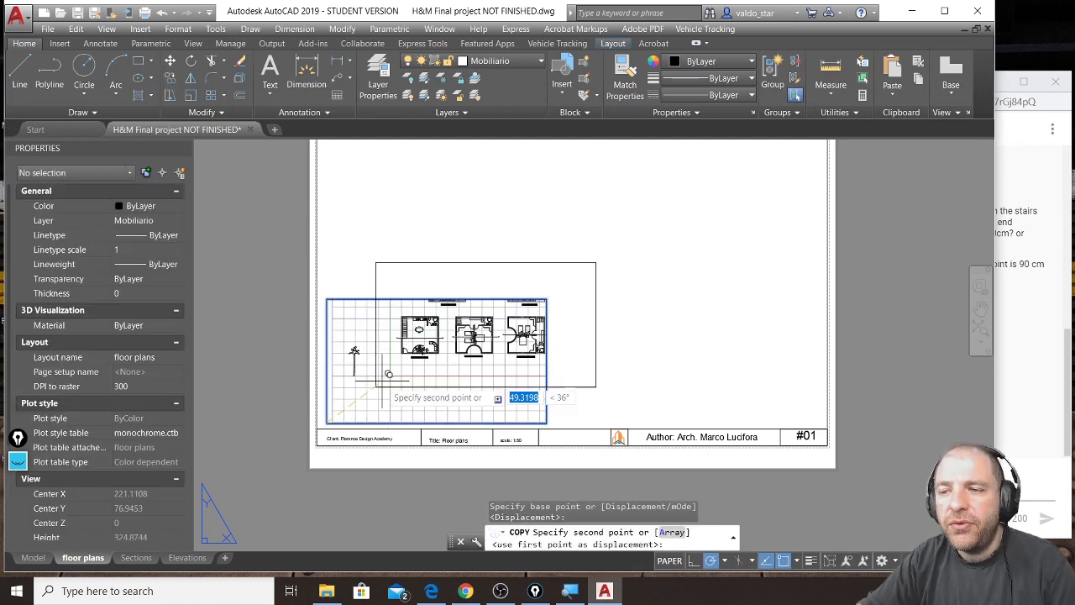
left_click(580, 423)
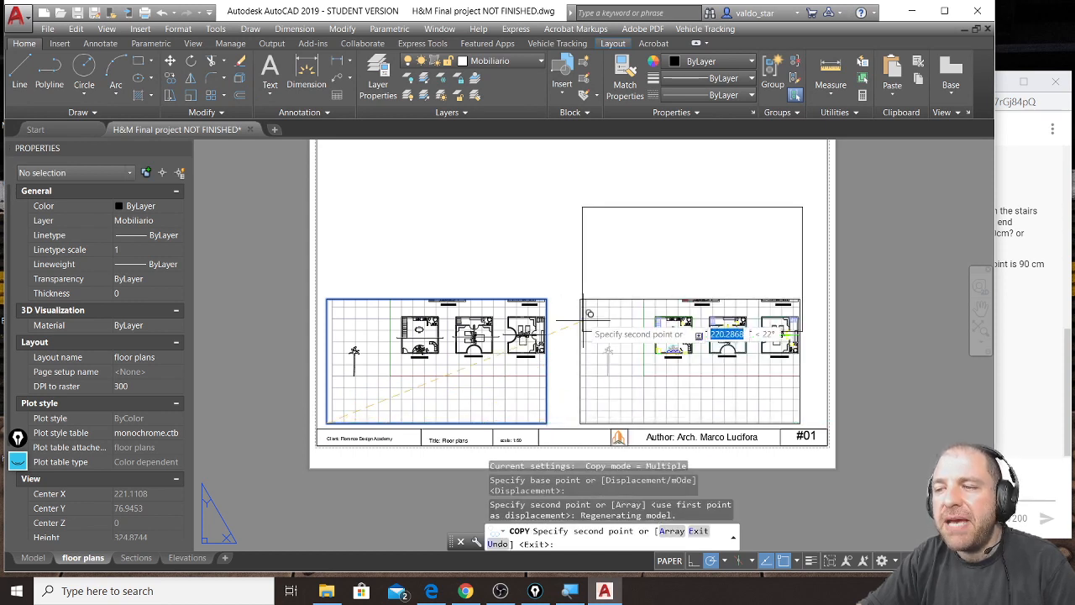
left_click(583, 267)
key("Escape")
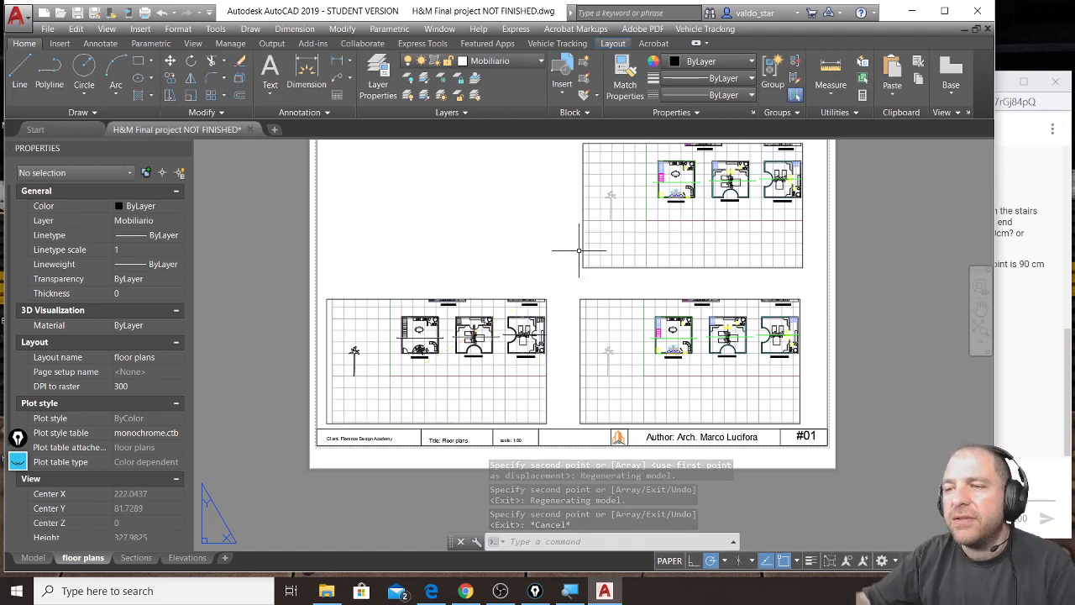
Stretch the original viewport up to near the sheet's top border and widen it, to about 184 by 235 mm
middle_click_drag(420, 240, 444, 296)
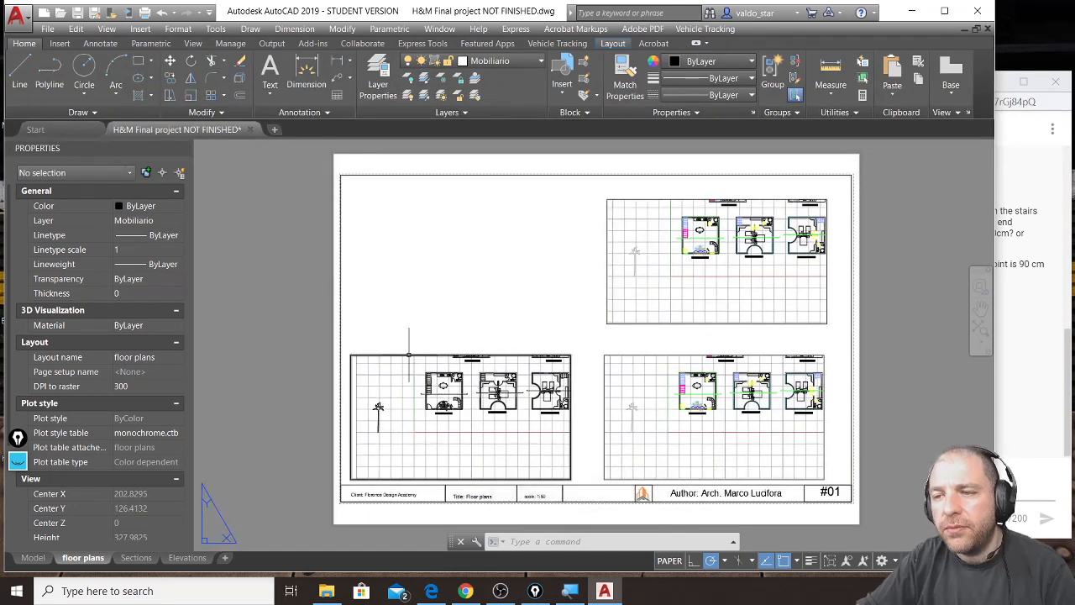
left_click(409, 354)
left_click(350, 354)
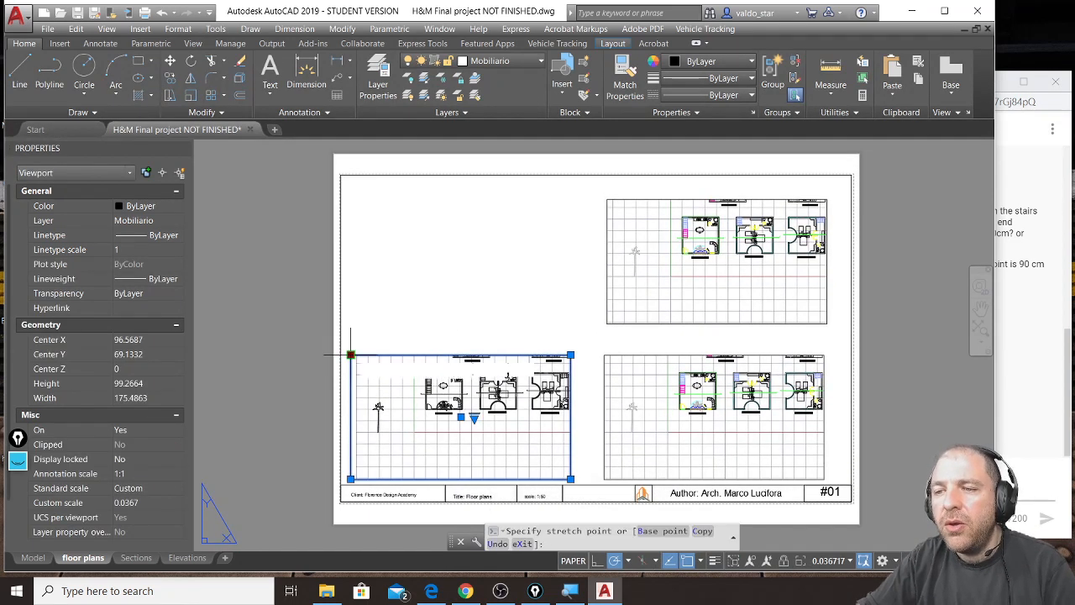
left_click(350, 184)
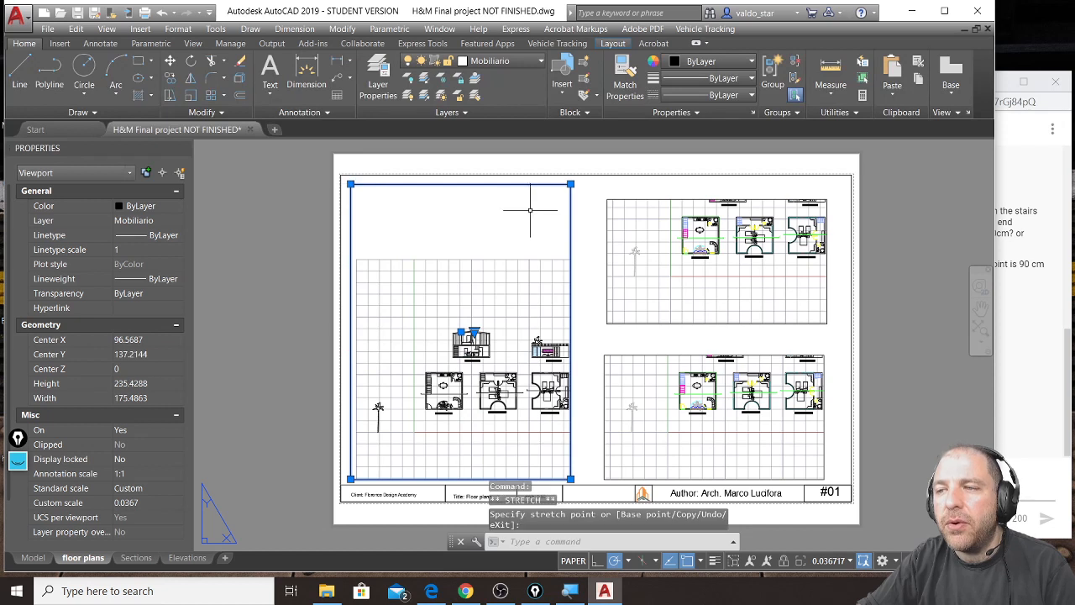
left_click(570, 184)
left_click(581, 184)
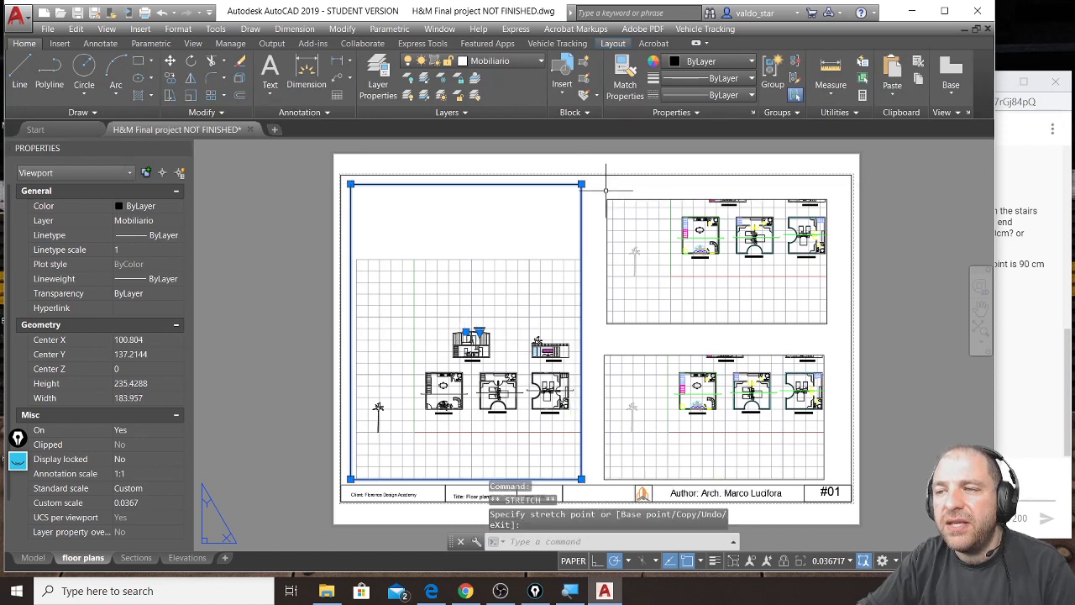
Stretch the upper-right viewport to level its top with the tall viewport, narrow the gap between them, and lower its bottom edge
scroll(588, 206, "up", 3)
left_click(554, 223)
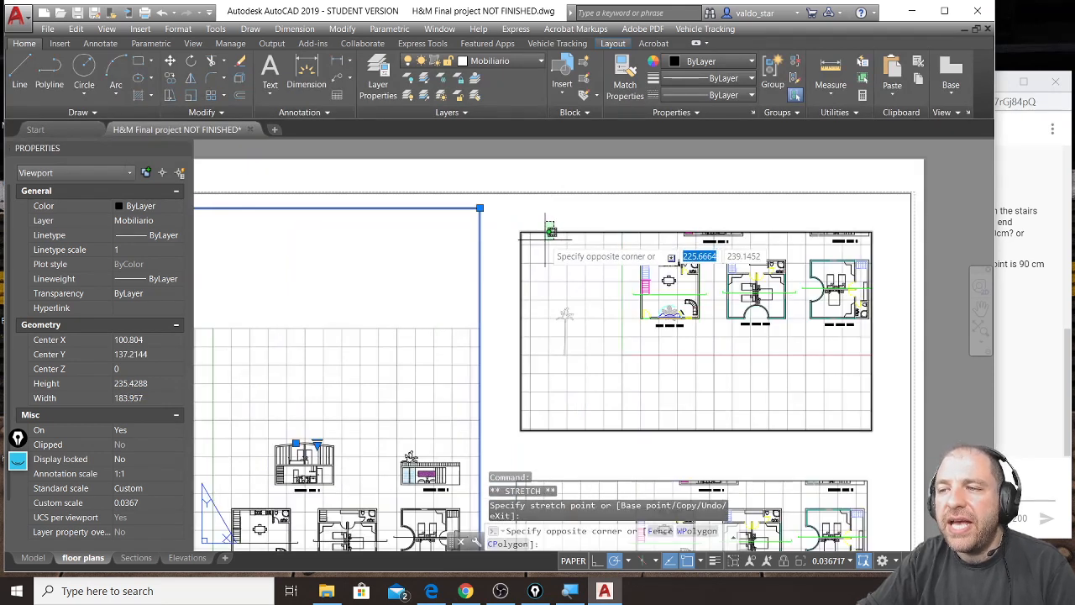
left_click(545, 239)
left_click(520, 231)
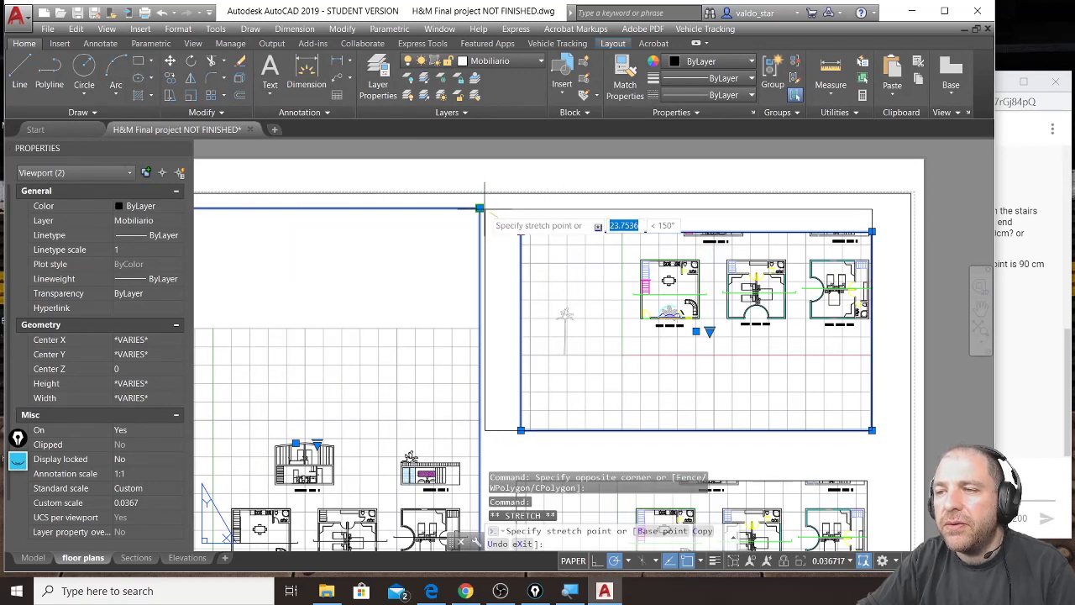
left_click(497, 209)
scroll(501, 226, "down", 2)
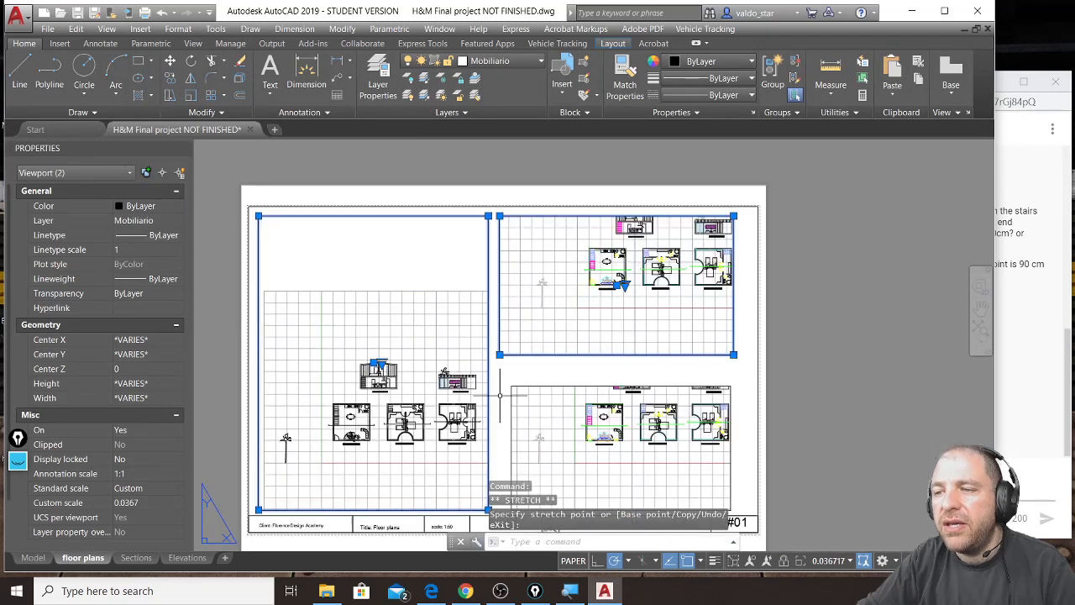
scroll(500, 395, "up", 3)
left_click(500, 355)
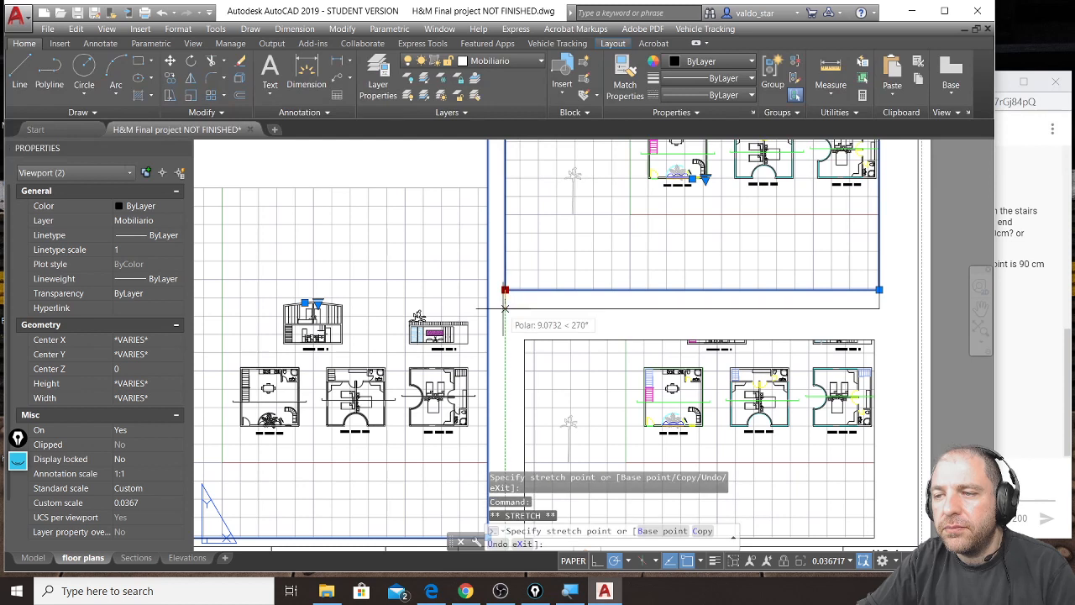
left_click(504, 322)
Stretch the lower-right viewport's upper-left corner to align with the left edge of the viewport above, leaving a narrow gap
left_click(543, 341)
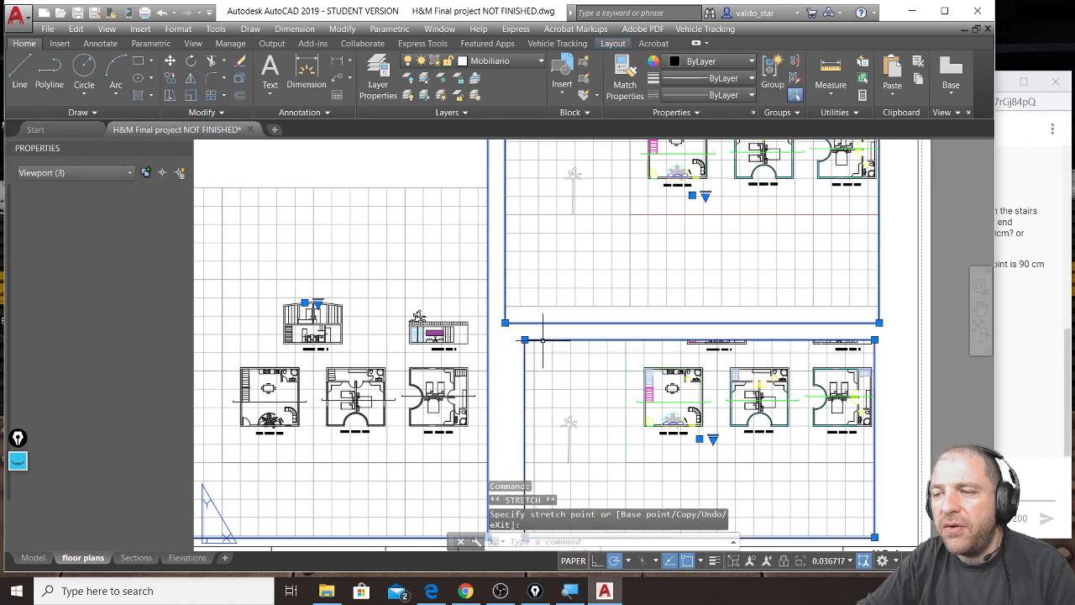
left_click(524, 340)
scroll(505, 331, "up", 8)
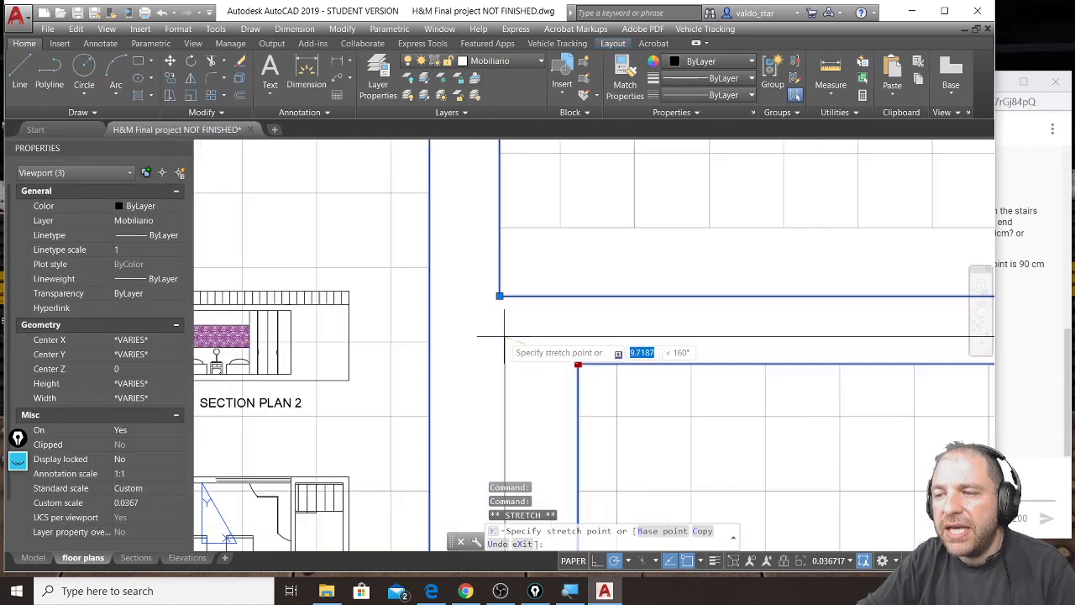
left_click(491, 274)
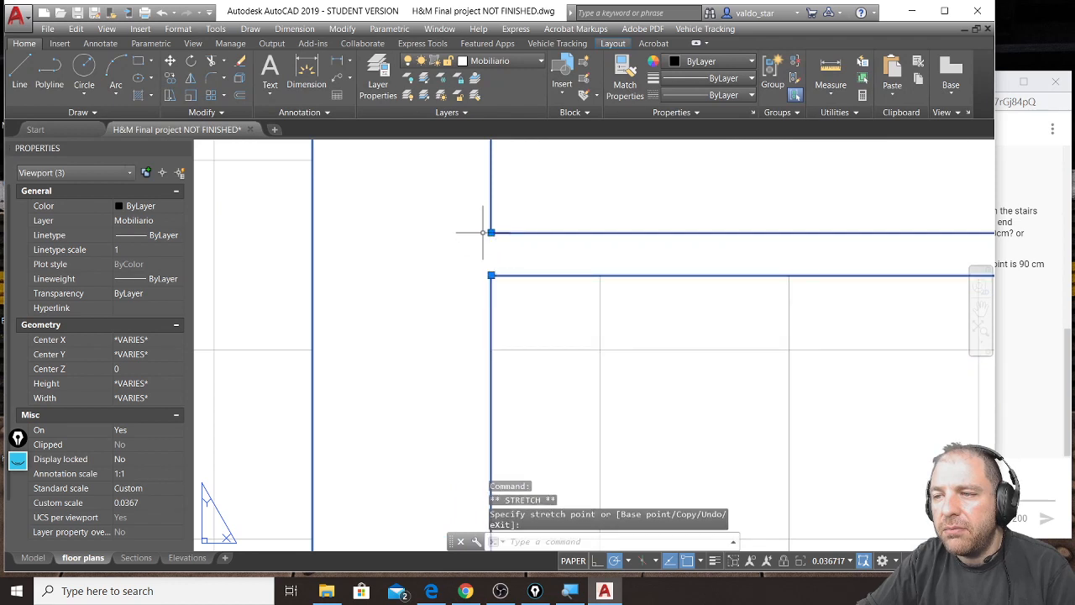
scroll(483, 233, "down", 7)
scroll(504, 442, "up", 4)
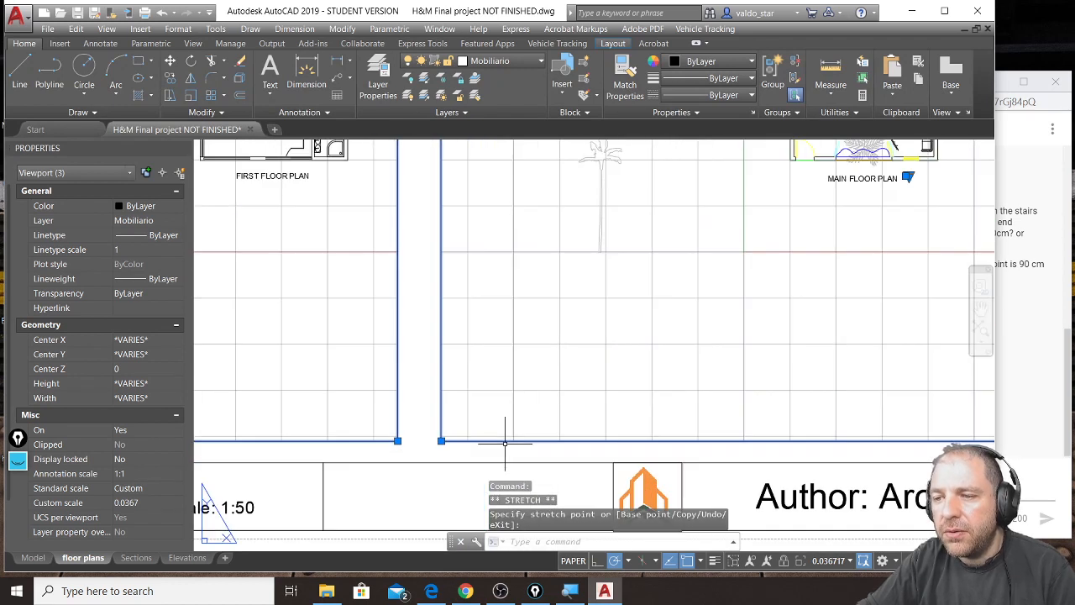
scroll(505, 442, "down", 5)
middle_click_drag(500, 355, 501, 367)
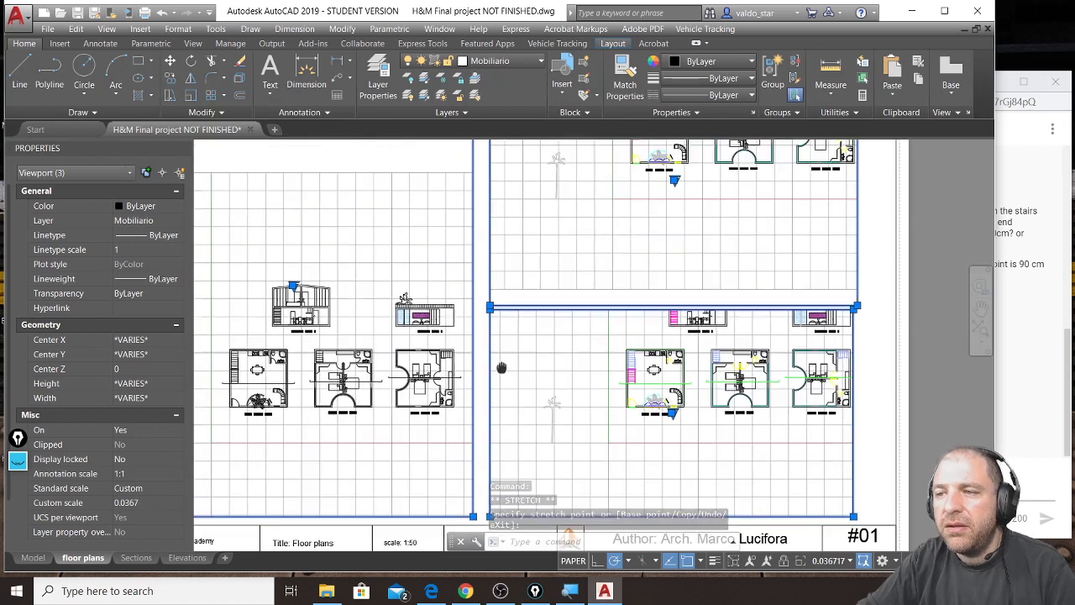
Extend the right edges of both right-hand viewports to the same line near the sheet border
scroll(501, 367, "down", 3)
scroll(804, 341, "up", 3)
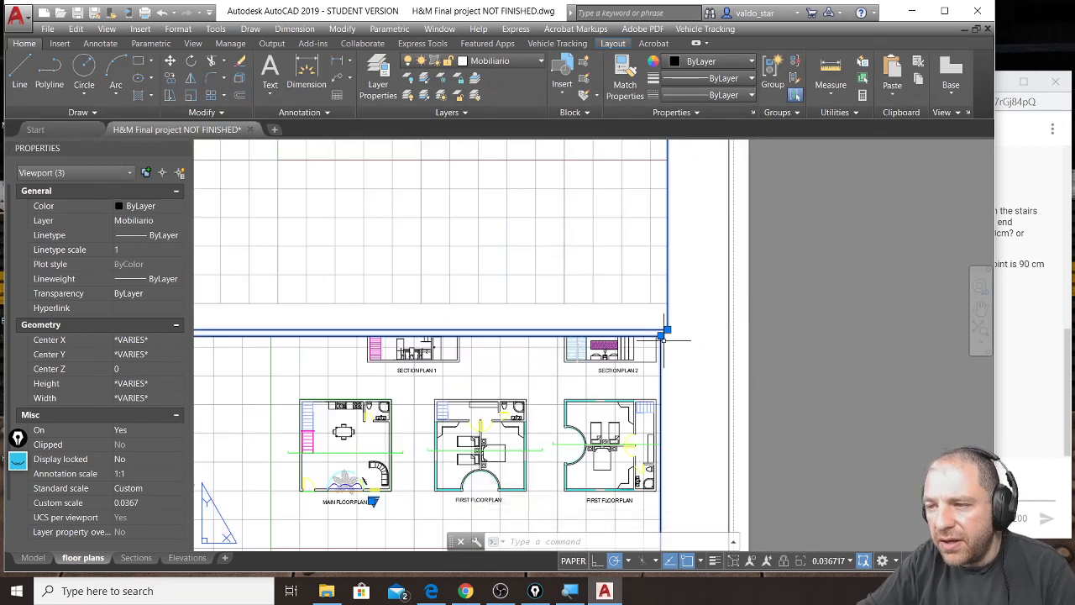
left_click(666, 332)
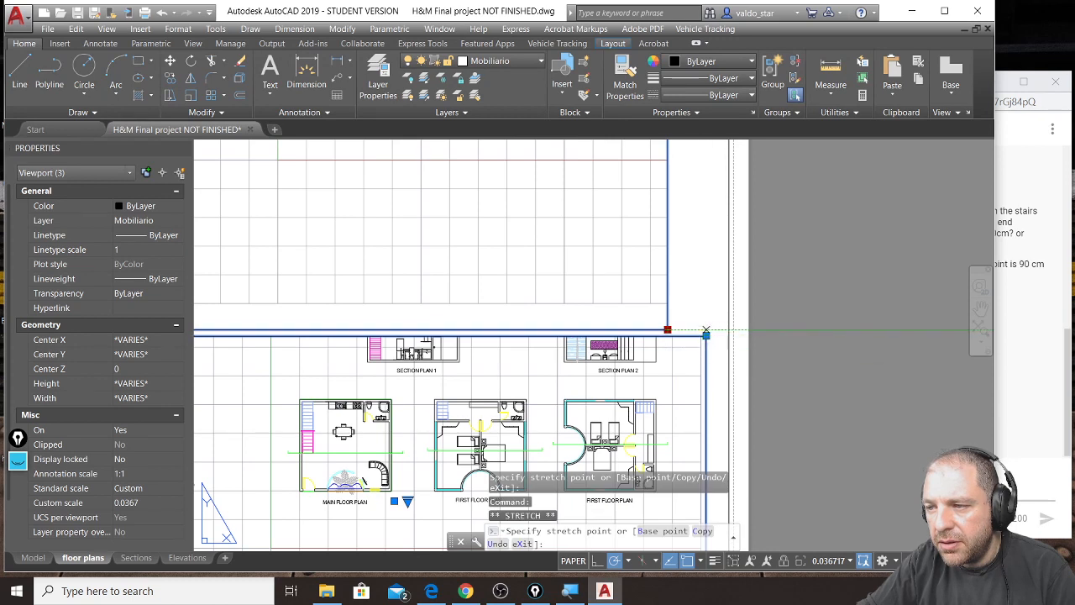
scroll(633, 283, "down", 4)
middle_click_drag(512, 286, 576, 320)
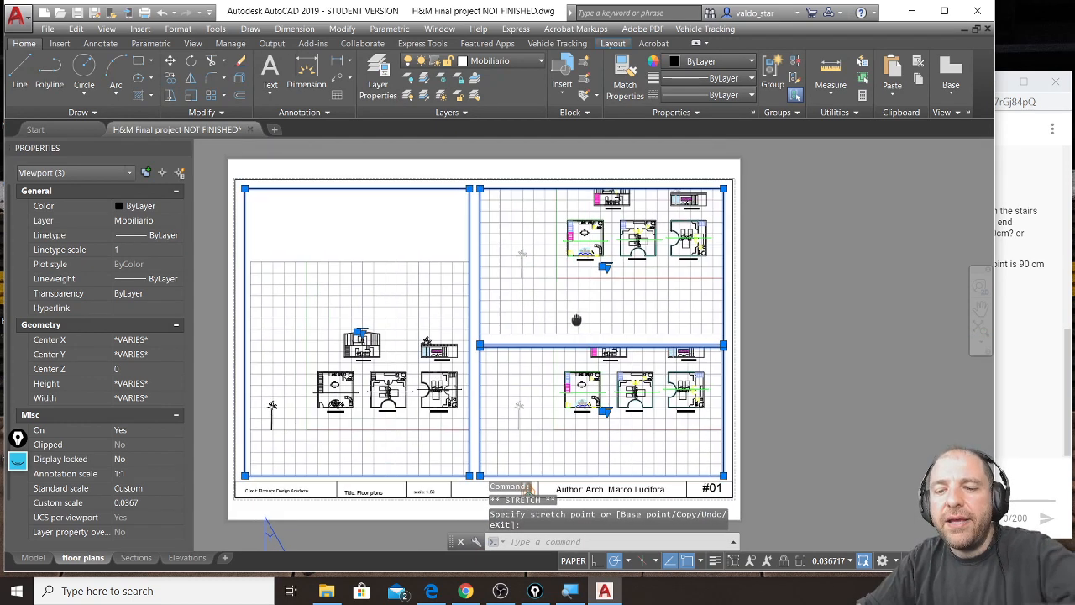
key("Escape")
key("Escape")
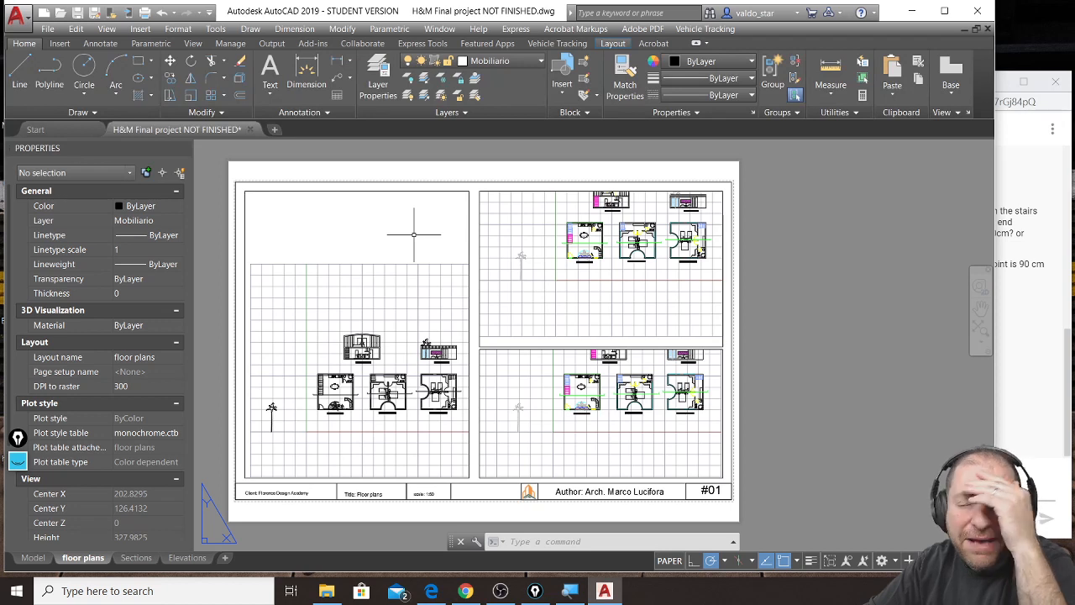
Activate the tall left viewport and enlarge its view to centre the main floor plan inside it
middle_click_drag(374, 277, 497, 262)
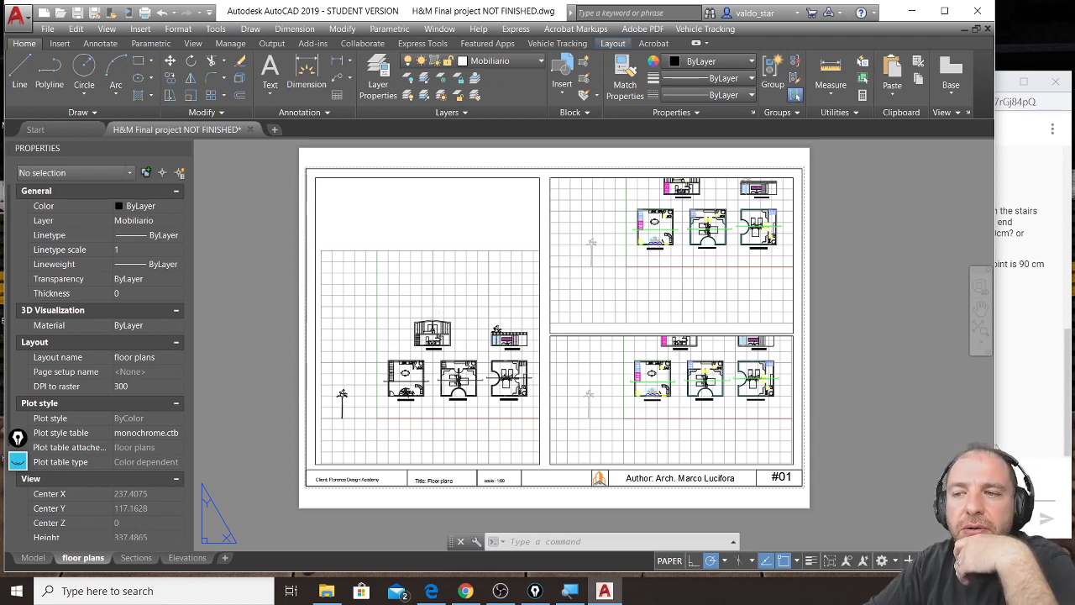
double_click(369, 388)
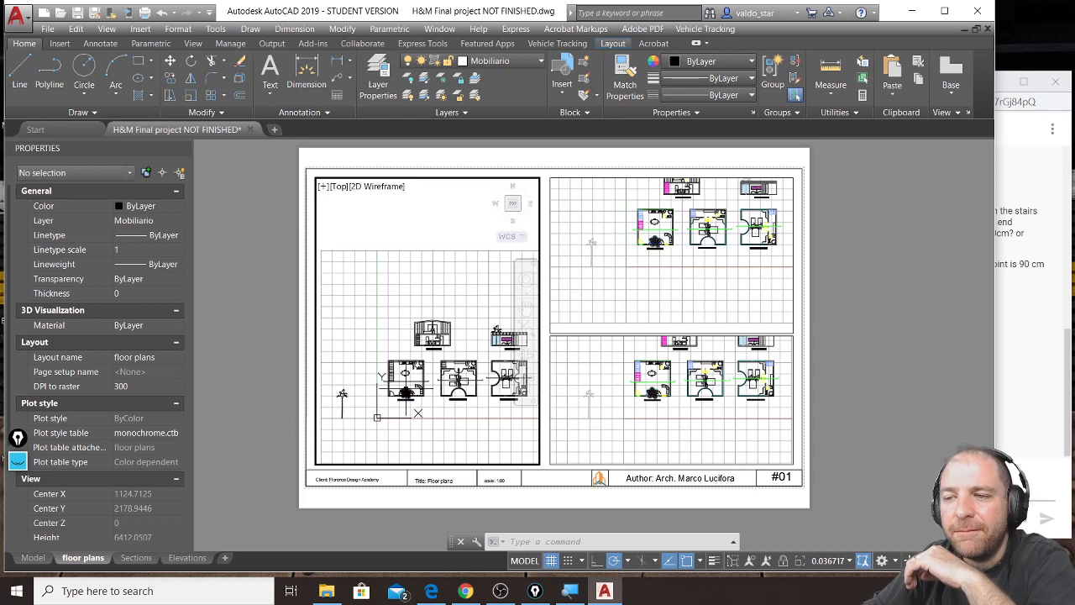
scroll(405, 391, "up", 2)
scroll(405, 391, "up", 2)
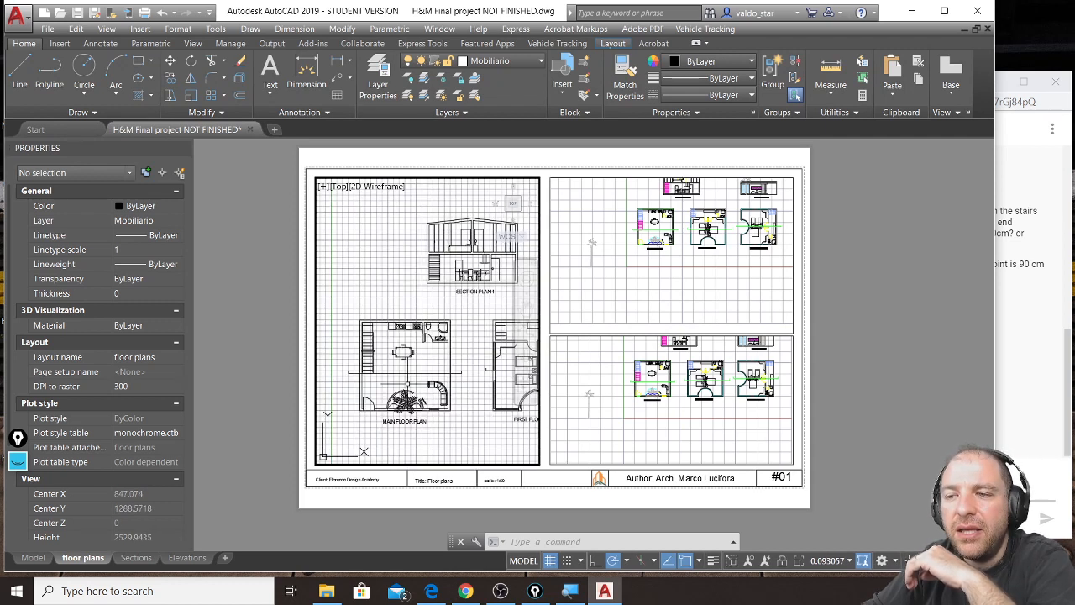
scroll(406, 391, "up", 1)
middle_click_drag(390, 393, 427, 333)
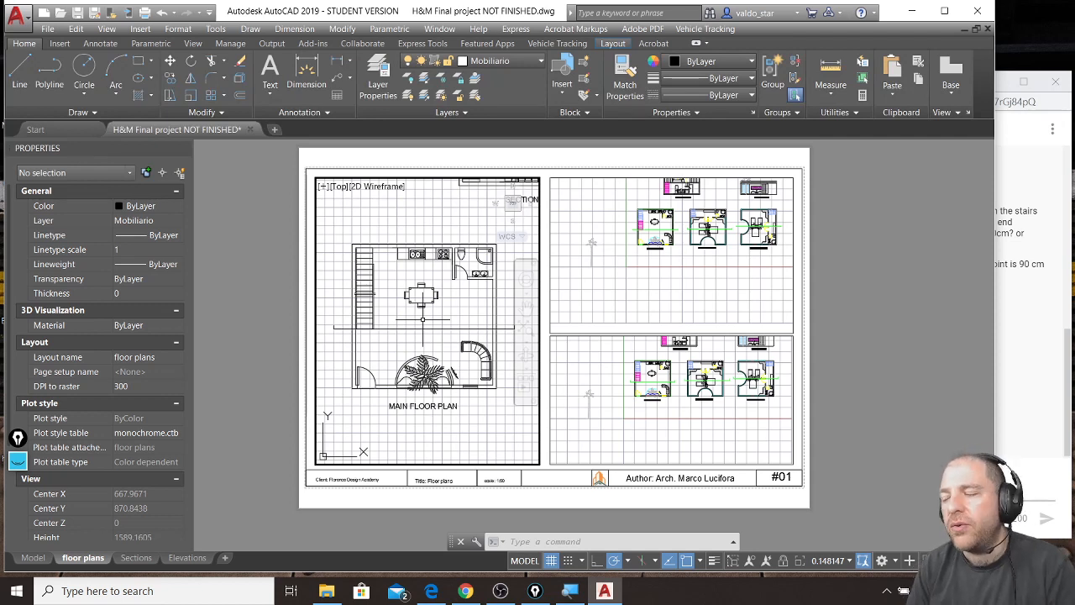
Clear the existing screen annotations and mark the MODEL space indicator with a red rectangle
left_click(20, 441)
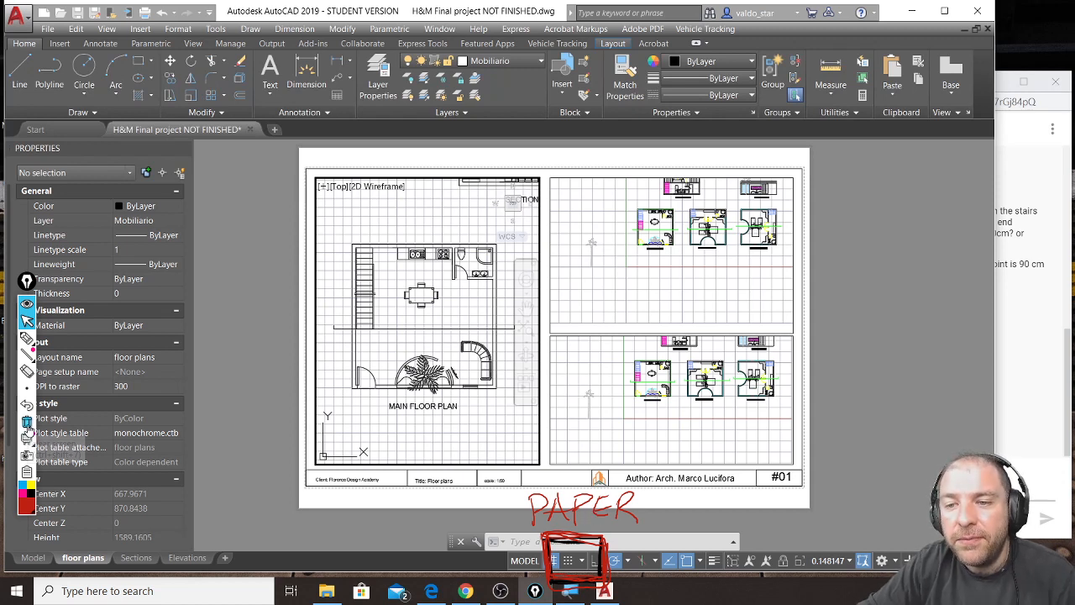
left_click(27, 423)
left_click(27, 337)
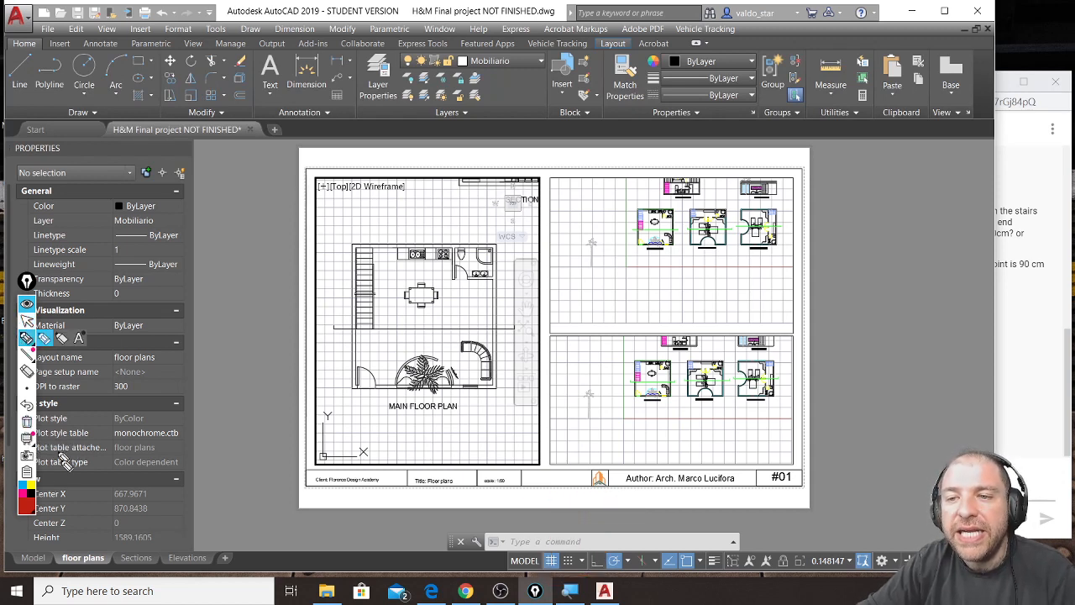
mouse_move(504, 546)
left_mouse_down()
mouse_move(509, 579)
mouse_move(558, 577)
mouse_move(522, 545)
mouse_move(508, 569)
mouse_move(560, 581)
mouse_move(557, 548)
mouse_move(504, 548)
mouse_move(535, 585)
left_mouse_up()
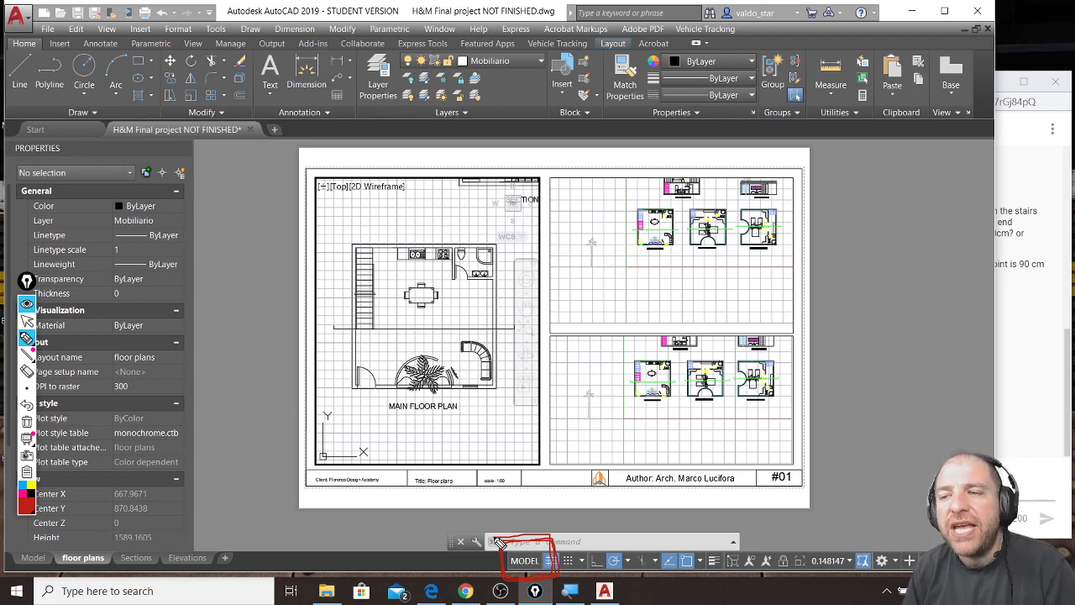
left_click(28, 320)
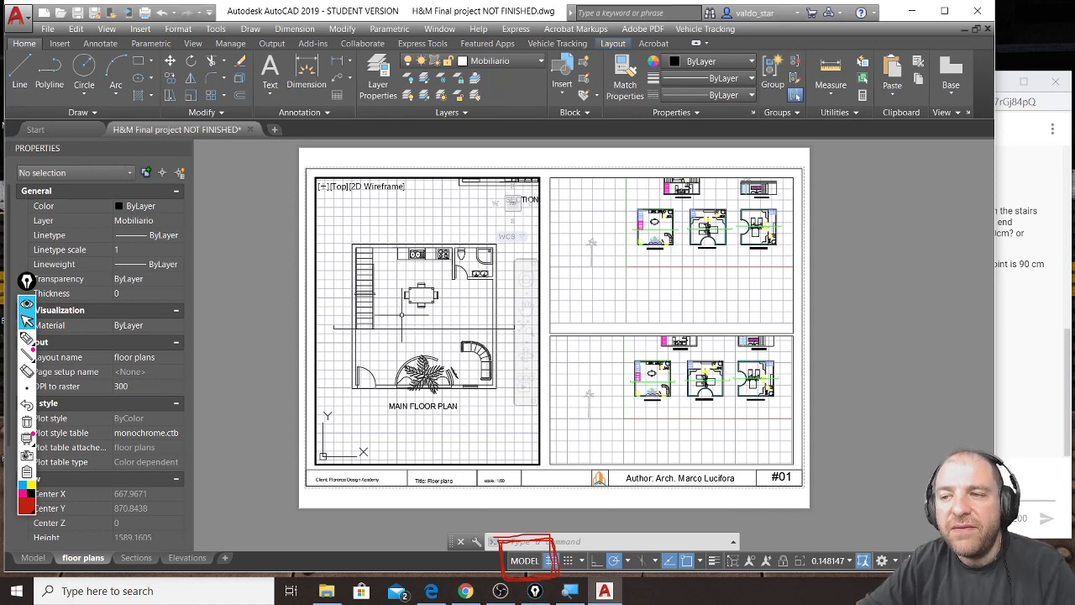
Erase the dining table and chairs through the tall left viewport and undo the deletion
left_click(401, 315)
left_click(445, 278)
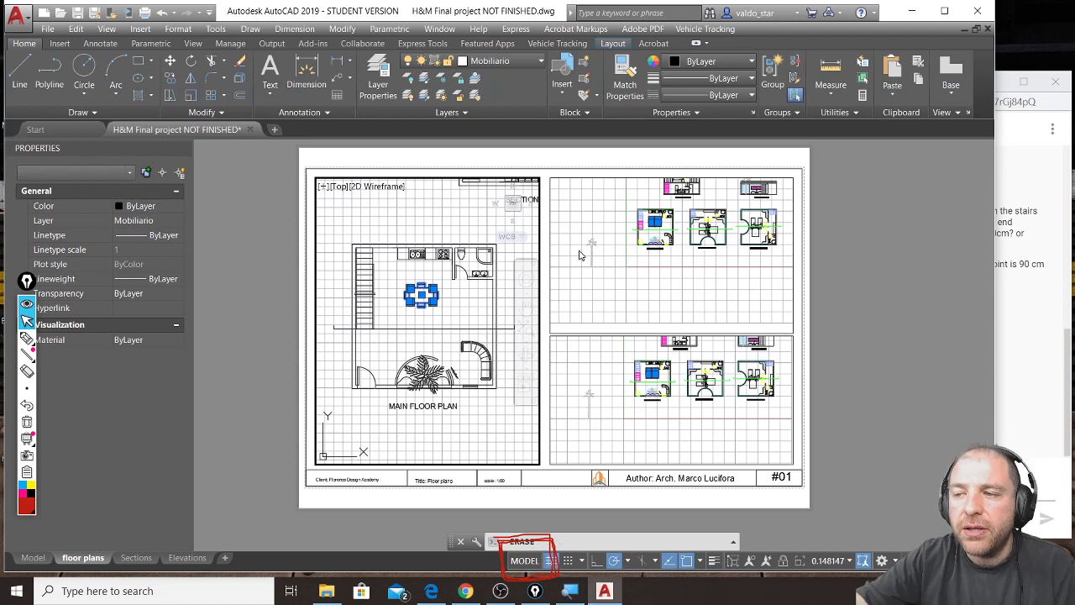
key("Delete")
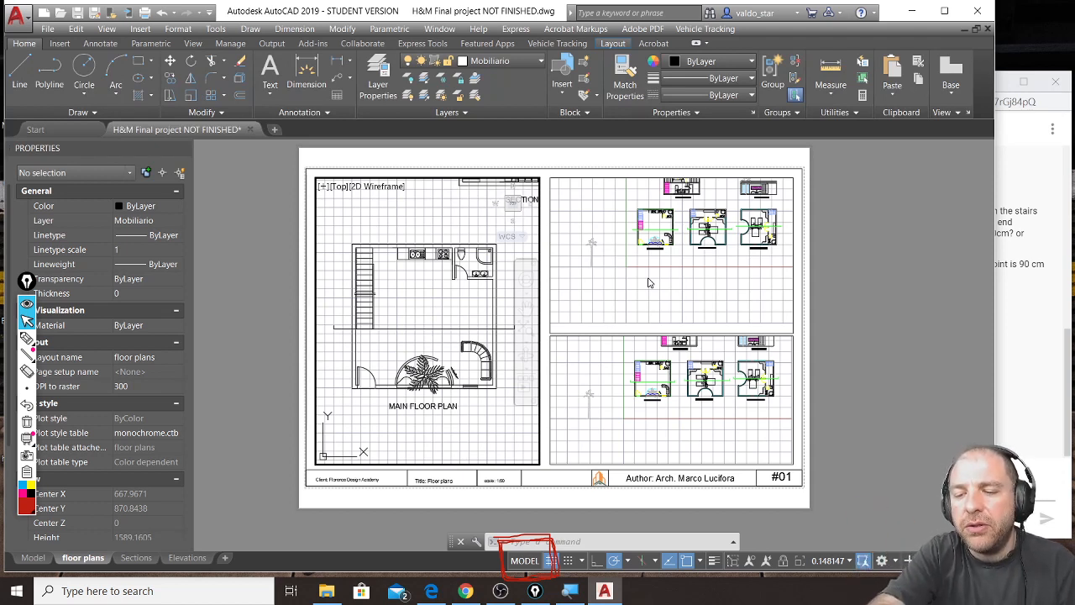
key("ctrl+z")
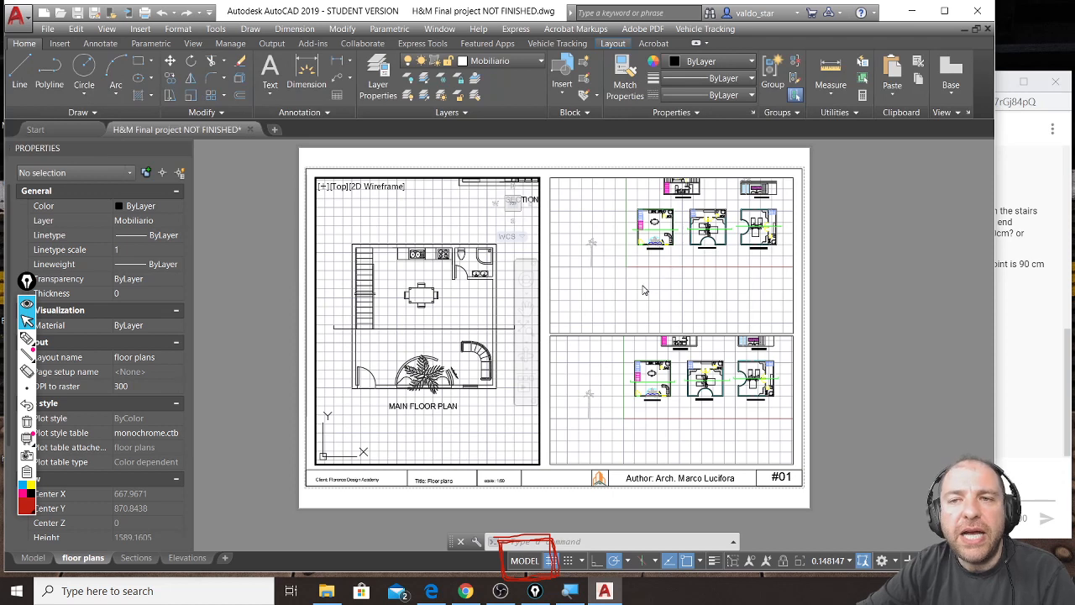
Shift the main floor plan upward in the tall viewport and enlarge the upper-right viewport's view to show the main and first floor plans
middle_click_drag(430, 263, 434, 251)
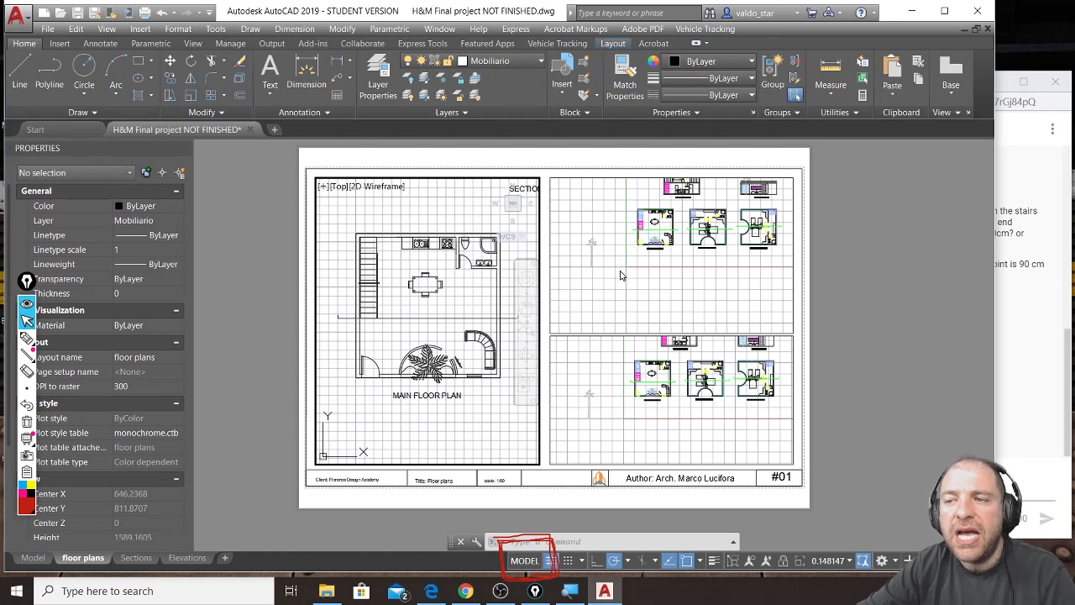
left_click(623, 268)
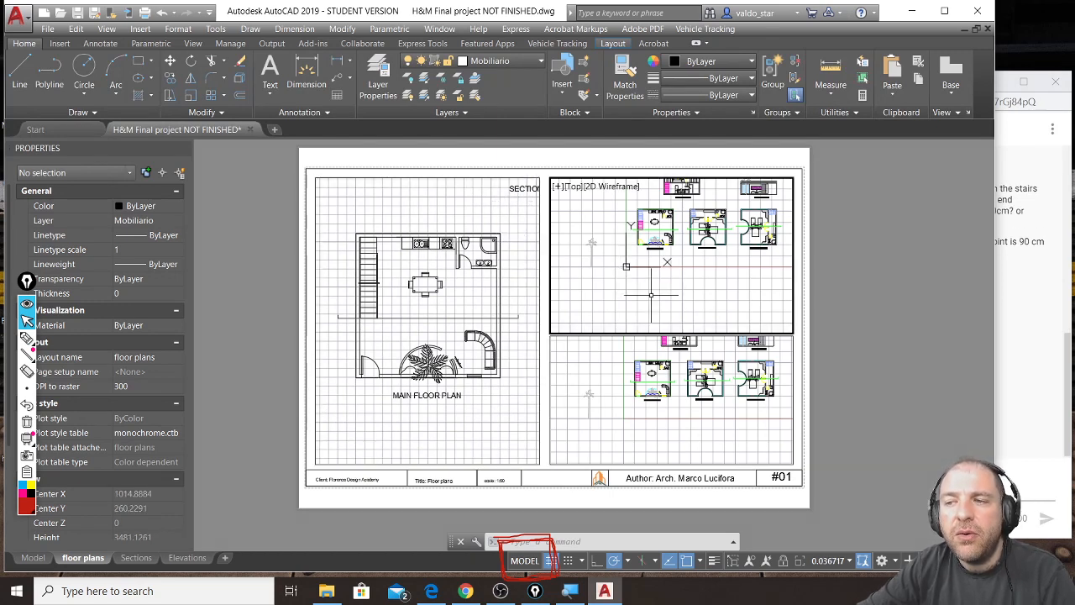
scroll(689, 238, "up", 4)
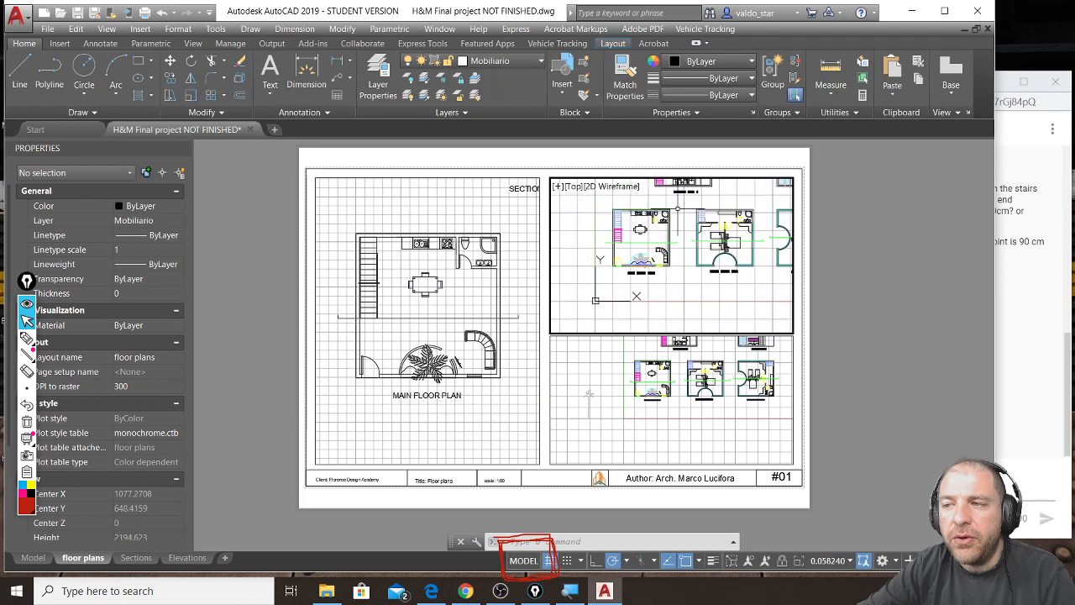
middle_click_drag(689, 238, 674, 236)
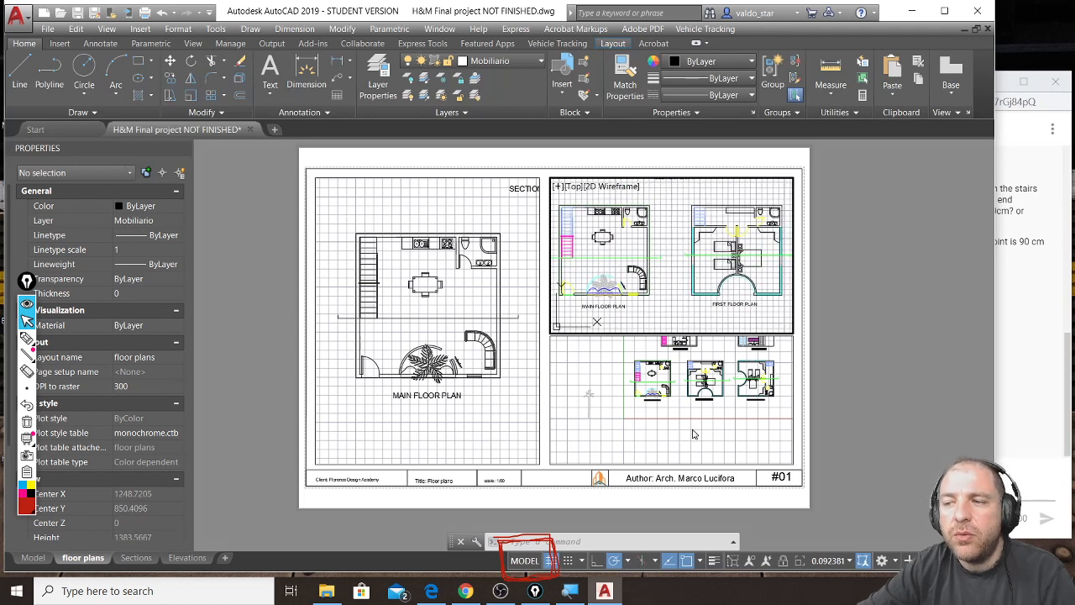
Activate the lower-right viewport and enlarge its view onto the upper part of the first floor plan
left_click(692, 434)
scroll(693, 433, "up", 4)
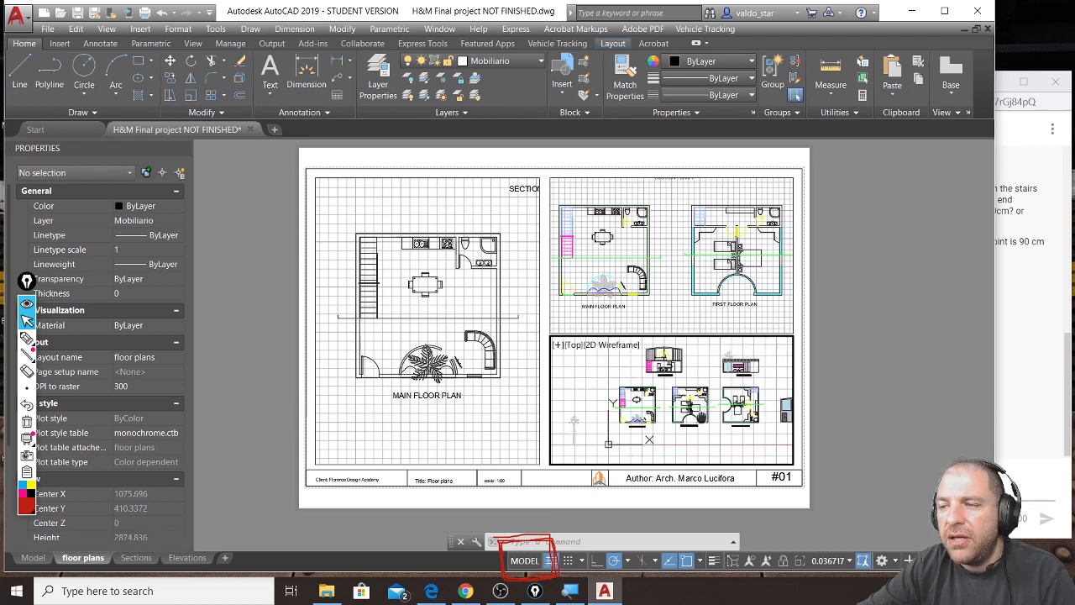
scroll(584, 444, "up", 3)
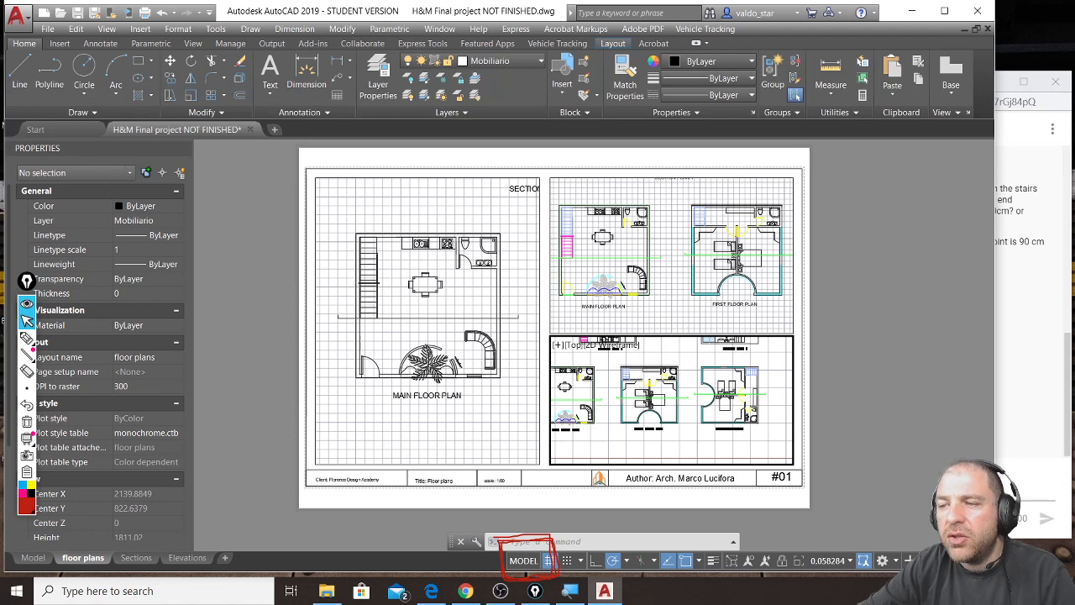
scroll(644, 372, "up", 2)
scroll(645, 372, "up", 2)
mouse_move(646, 371)
middle_mouse_down()
mouse_move(656, 374)
mouse_move(644, 372)
middle_mouse_up()
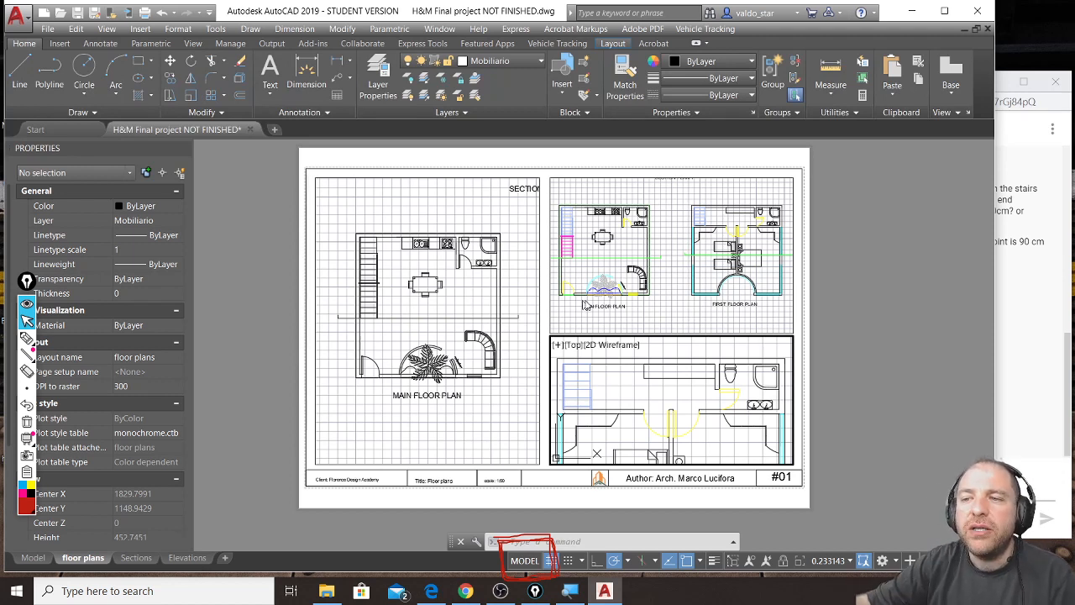
Return the layout to paper space and clear the red screen annotation
double_click(252, 319)
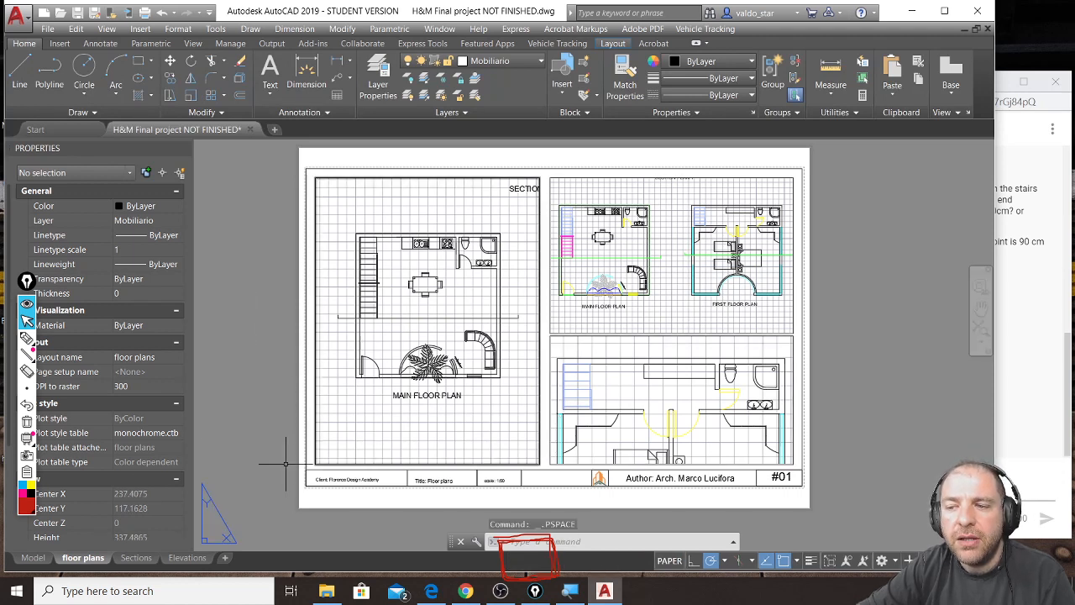
left_click(27, 423)
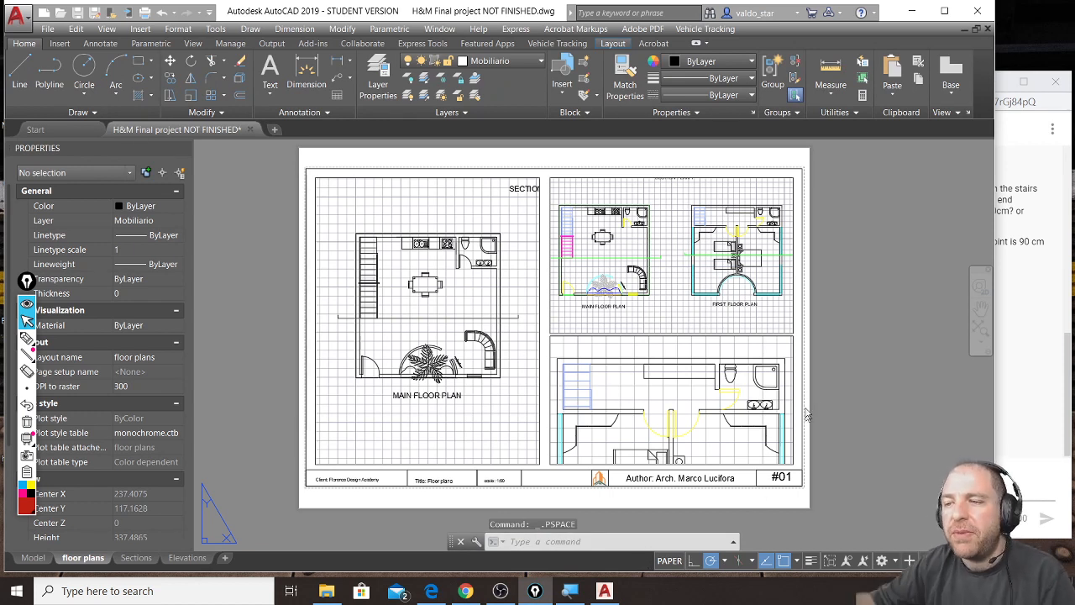
mouse_move(583, 347)
middle_mouse_down()
mouse_move(639, 348)
mouse_move(581, 347)
mouse_move(608, 353)
mouse_move(545, 379)
mouse_move(622, 359)
mouse_move(573, 373)
mouse_move(599, 361)
middle_mouse_up()
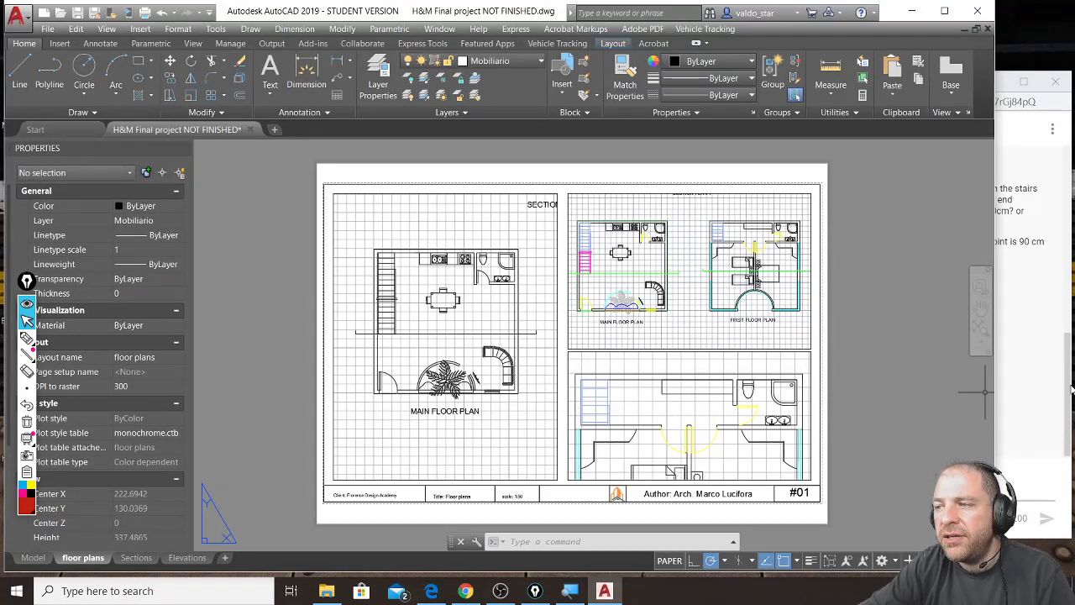
Switch to the YouTube live chat window to read the participants' replies, and return to AutoCAD
left_click(1071, 389)
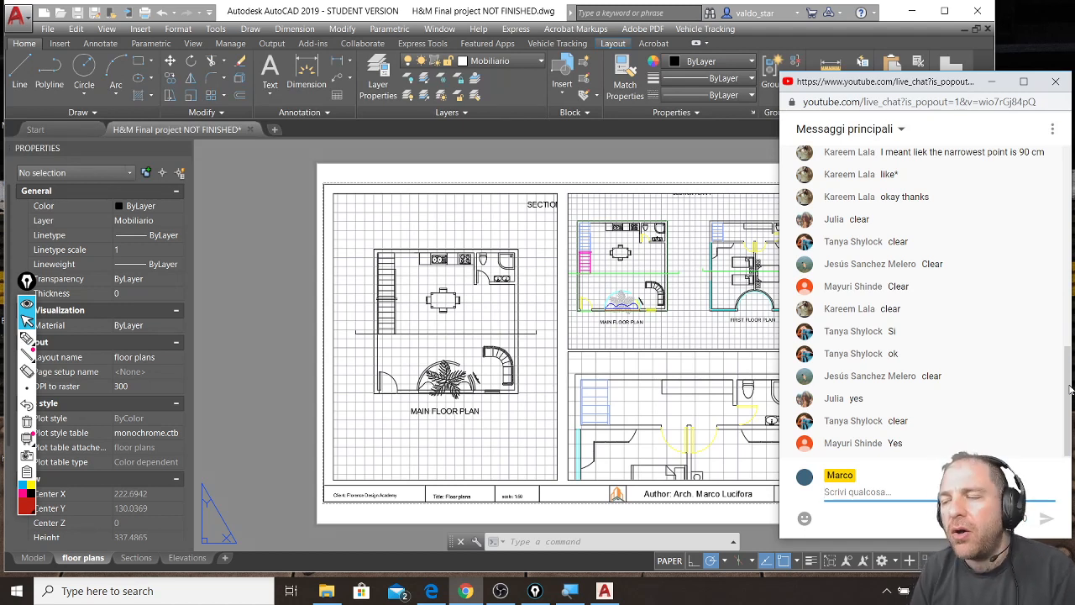
left_click(275, 263)
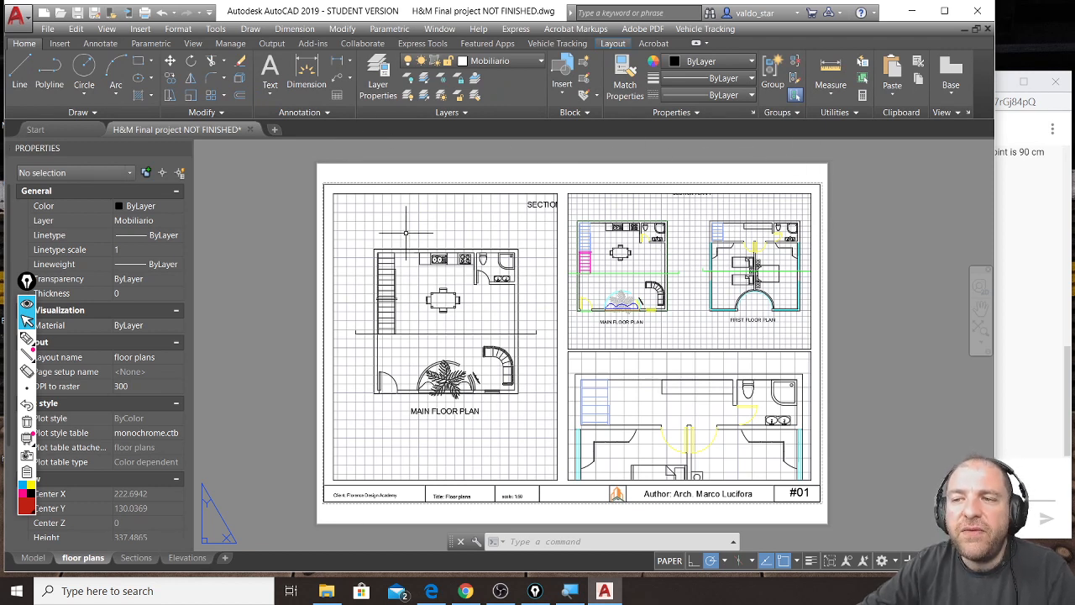
Reactivate the tall left viewport, collapse the annotation toolbar, and adjust the view to fit the whole main floor plan near the viewport's centre
double_click(406, 232)
scroll(433, 298, "up", 2)
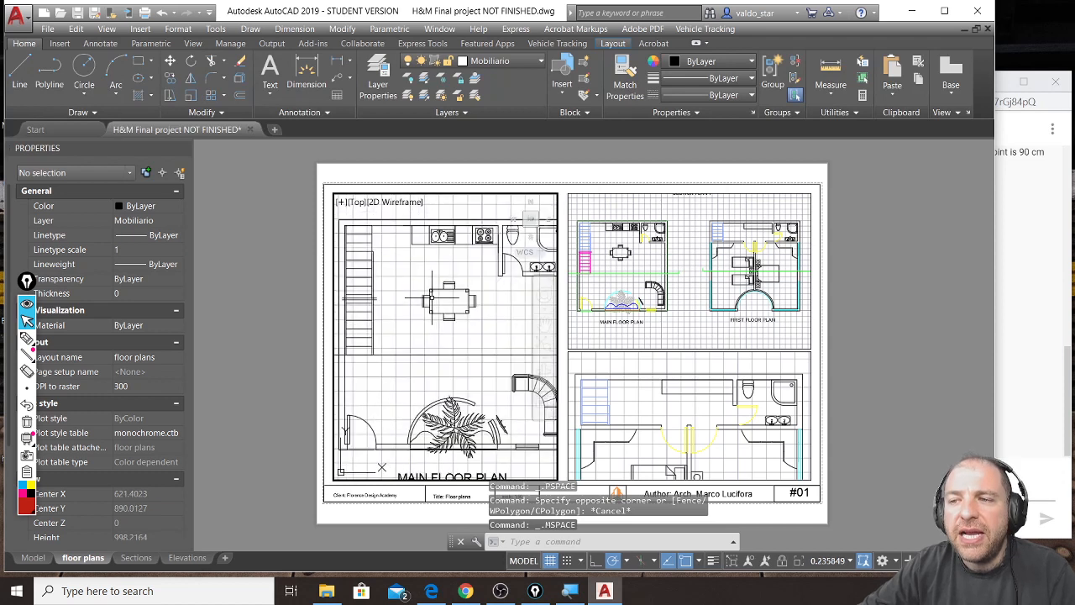
scroll(431, 298, "down", 2)
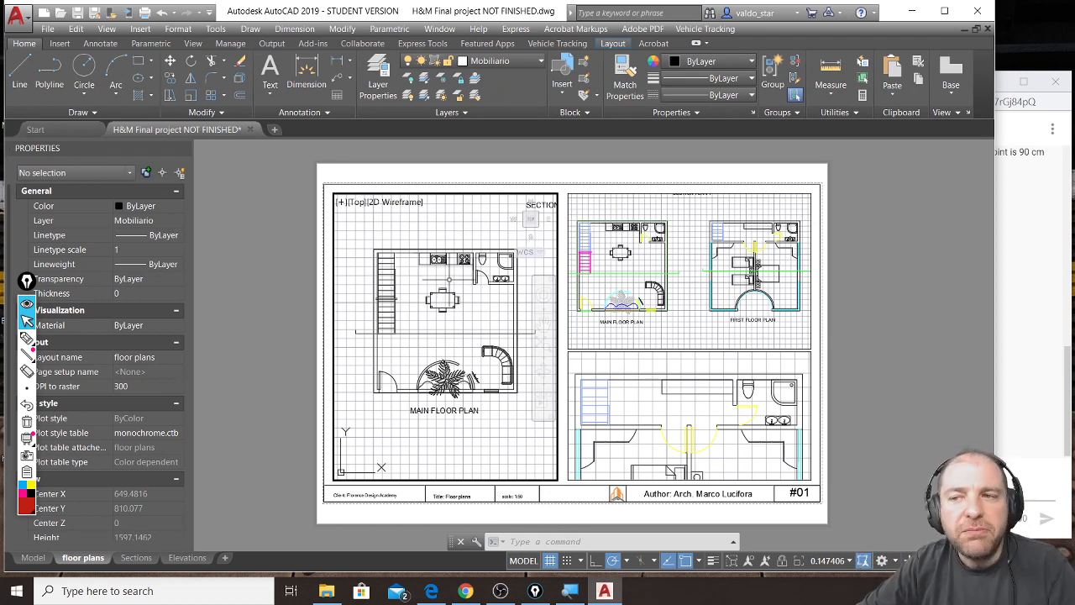
scroll(450, 279, "up", 2)
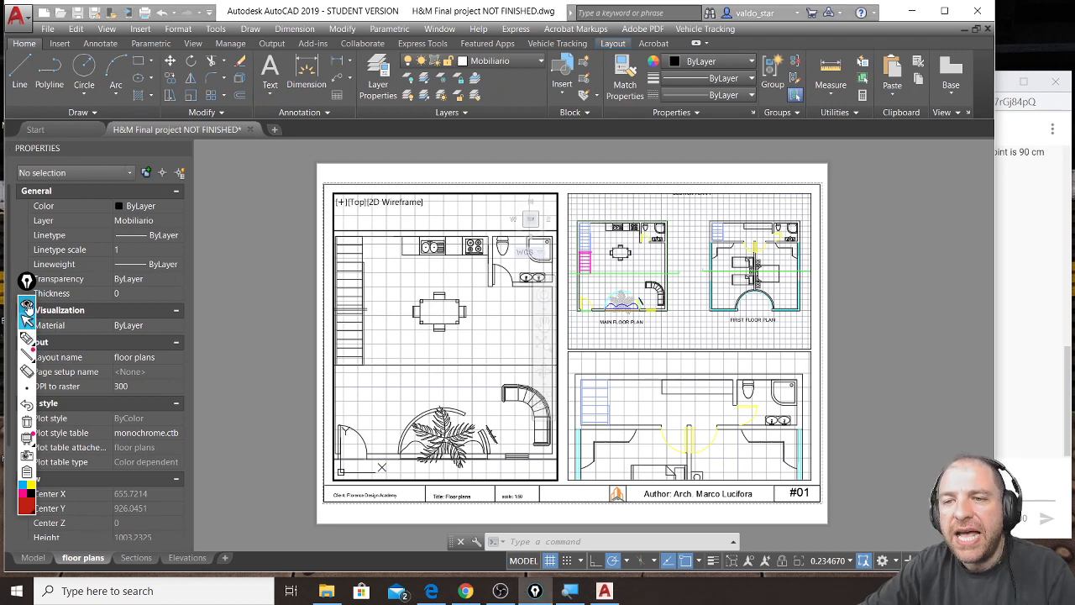
left_click(27, 321)
scroll(403, 284, "down", 1)
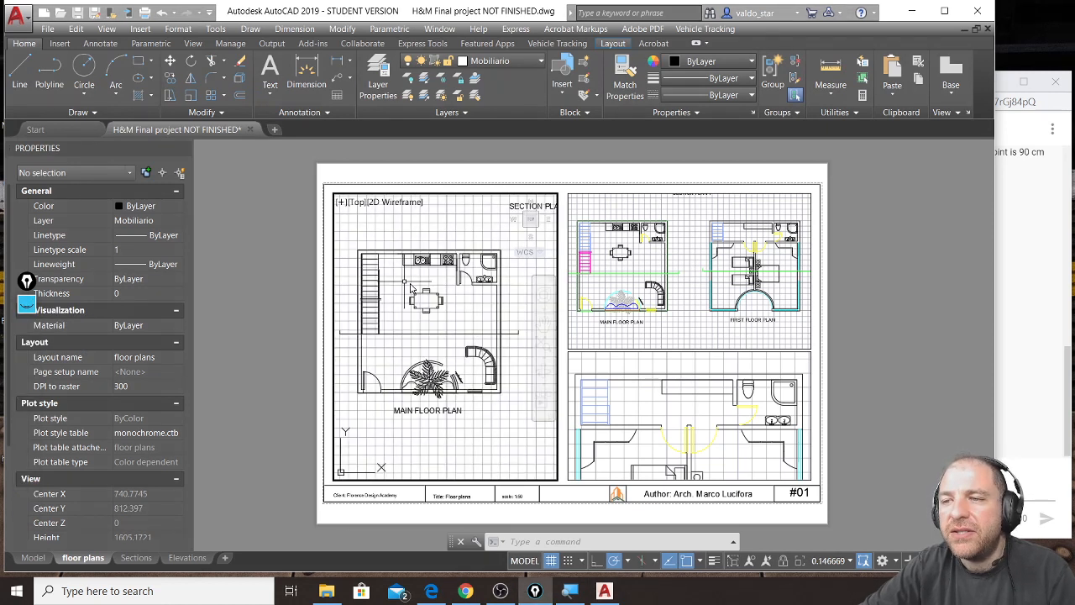
middle_click_drag(410, 283, 416, 296)
scroll(353, 285, "up", 1)
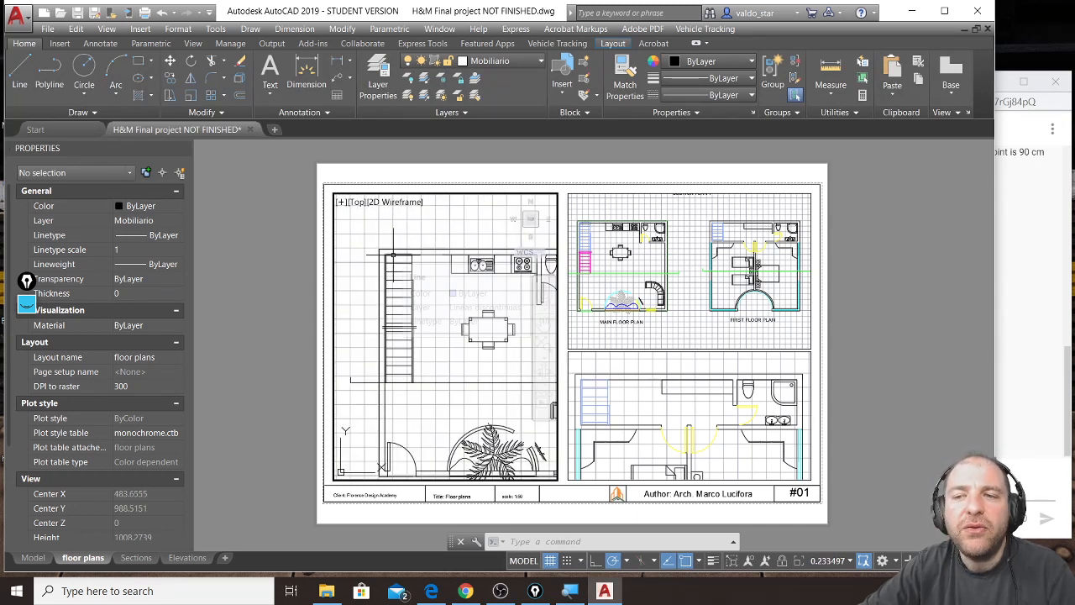
scroll(396, 260, "down", 1)
middle_click_drag(481, 317, 459, 316)
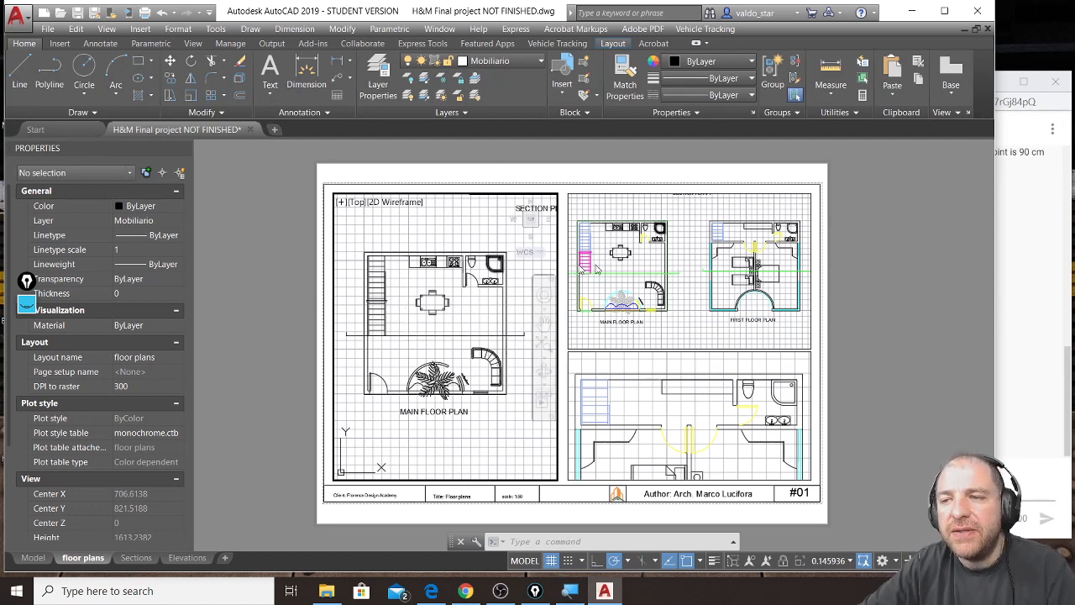
Activate the upper-right viewport and enlarge its view around the space between the main and first floor plans
left_click(668, 263)
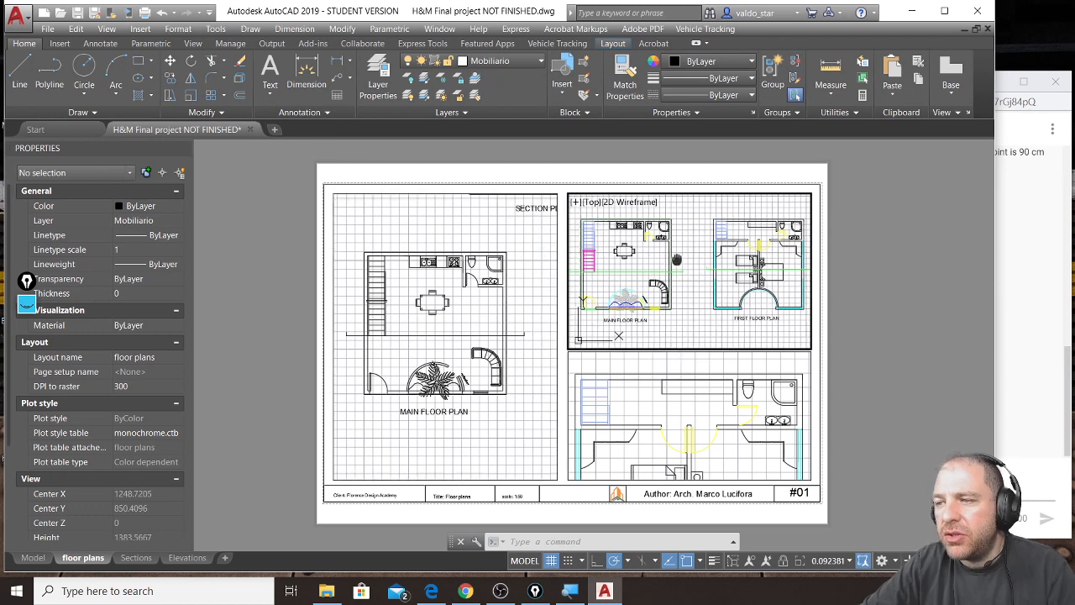
scroll(684, 302, "up", 2)
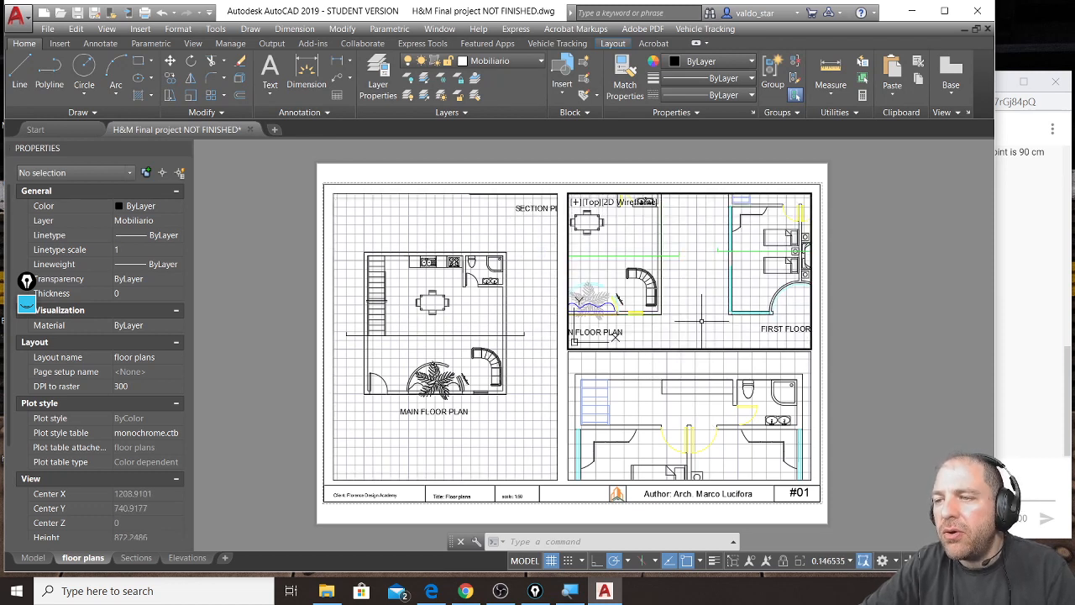
scroll(701, 320, "down", 2)
mouse_move(693, 285)
middle_mouse_down()
mouse_move(647, 305)
mouse_move(688, 275)
middle_mouse_up()
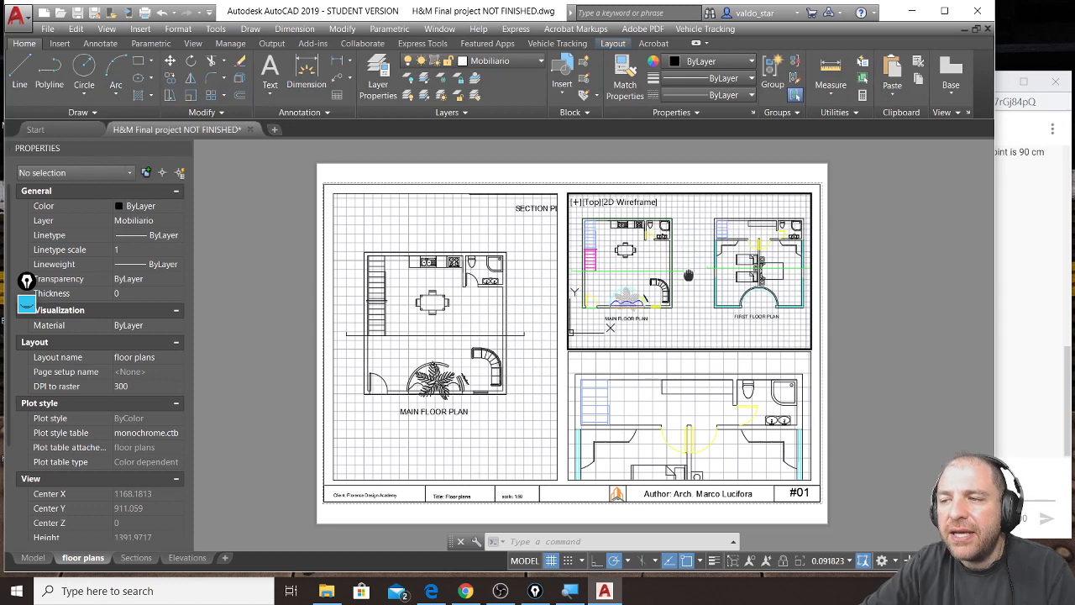
scroll(687, 274, "up", 6)
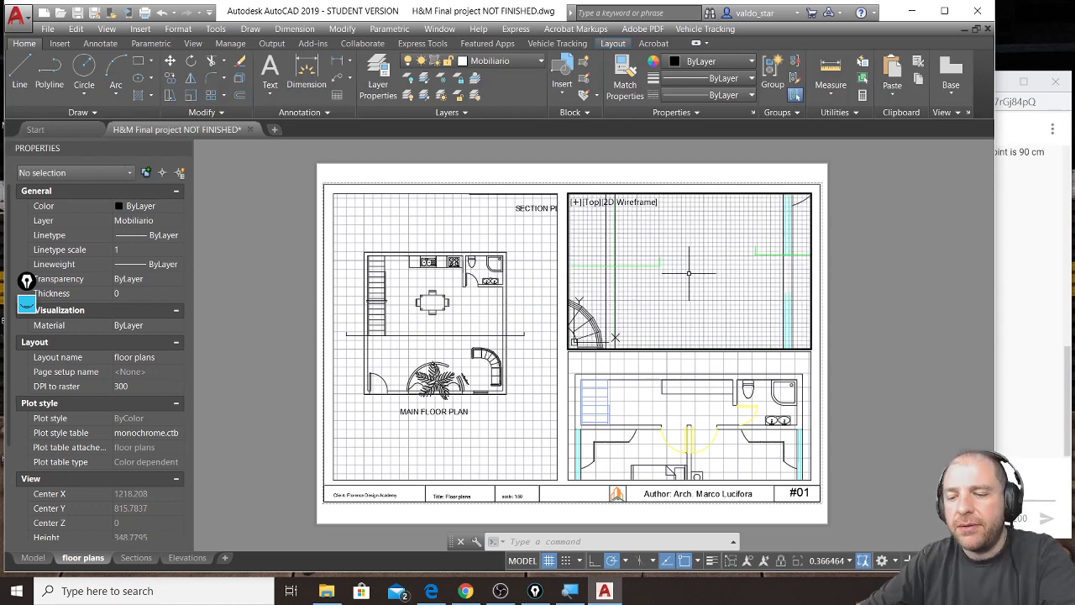
Zoom out the upper-right viewport to frame both floor plans, return to paper space and select the large main floor plan viewport
scroll(688, 272, "down", 6)
double_click(885, 300)
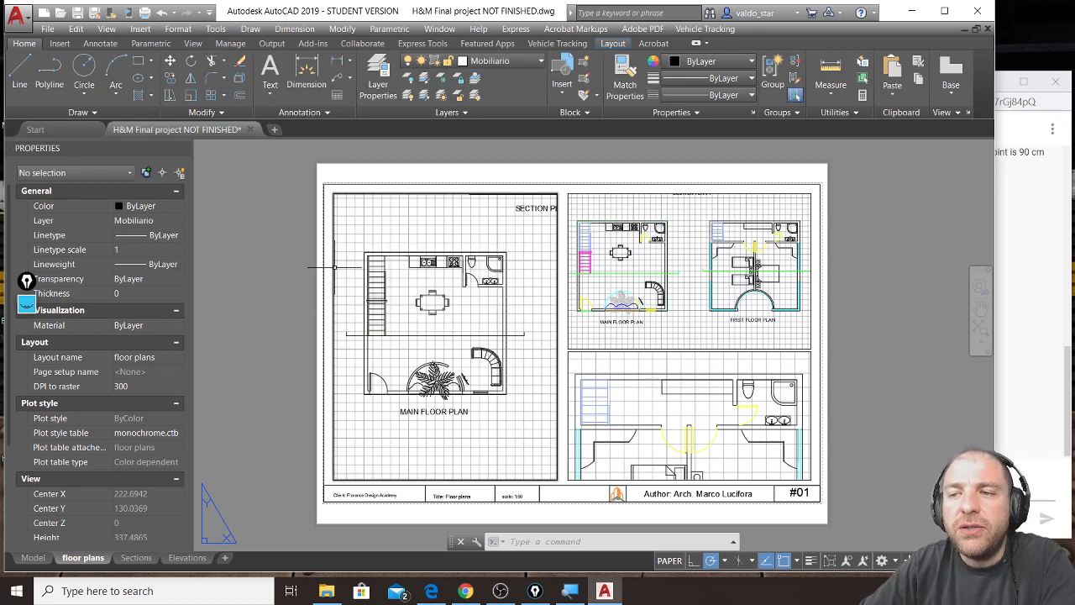
left_click(334, 267)
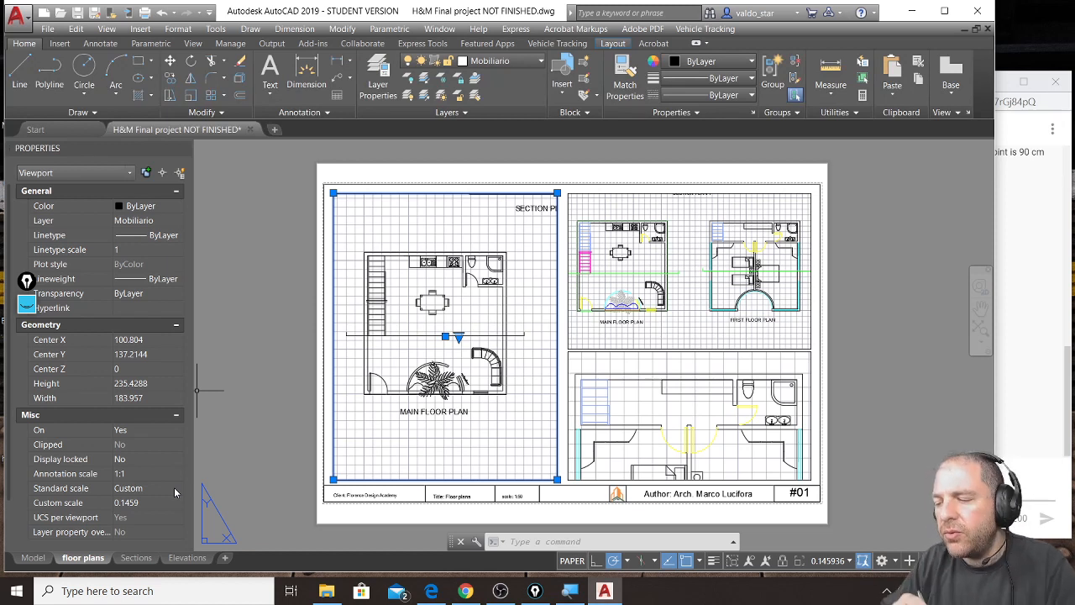
Handwrite the unit note "mm" in red ink on the empty area beside the sheet
left_click(28, 304)
mouse_move(28, 339)
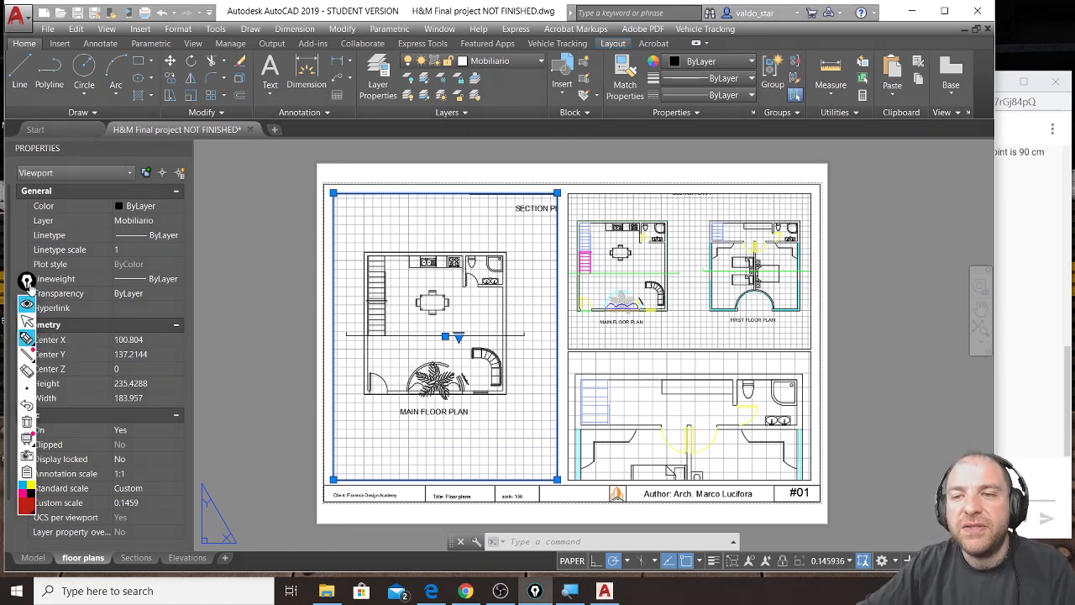
left_click(27, 280)
mouse_move(208, 236)
left_mouse_down()
mouse_move(210, 211)
mouse_move(216, 220)
mouse_move(228, 207)
mouse_move(232, 236)
mouse_move(243, 205)
mouse_move(263, 202)
mouse_move(266, 237)
left_mouse_up()
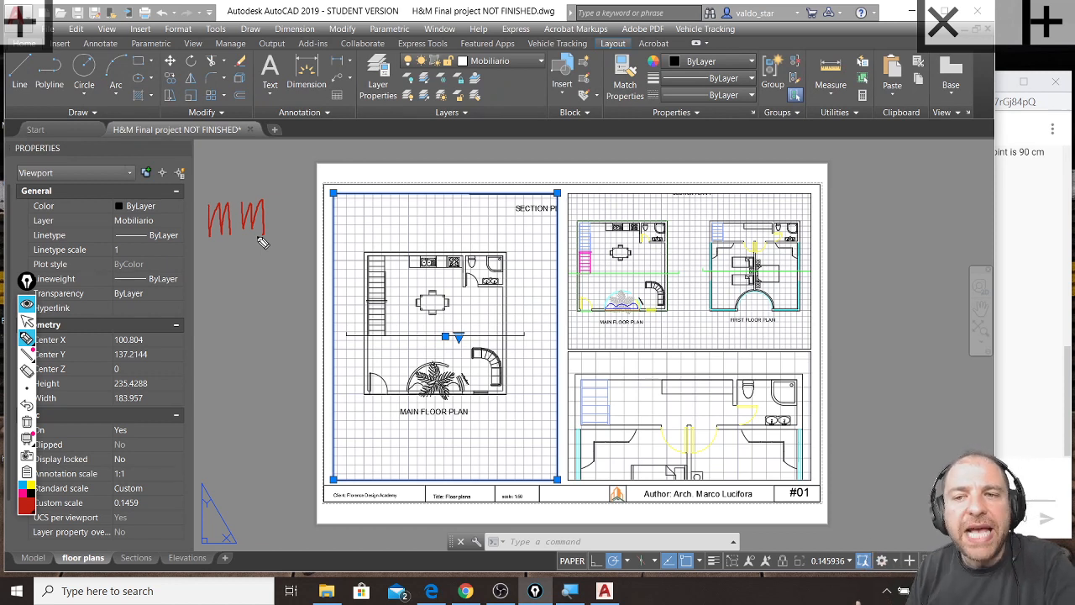
Set the main floor plan viewport's standard scale to 1:50
left_click(27, 320)
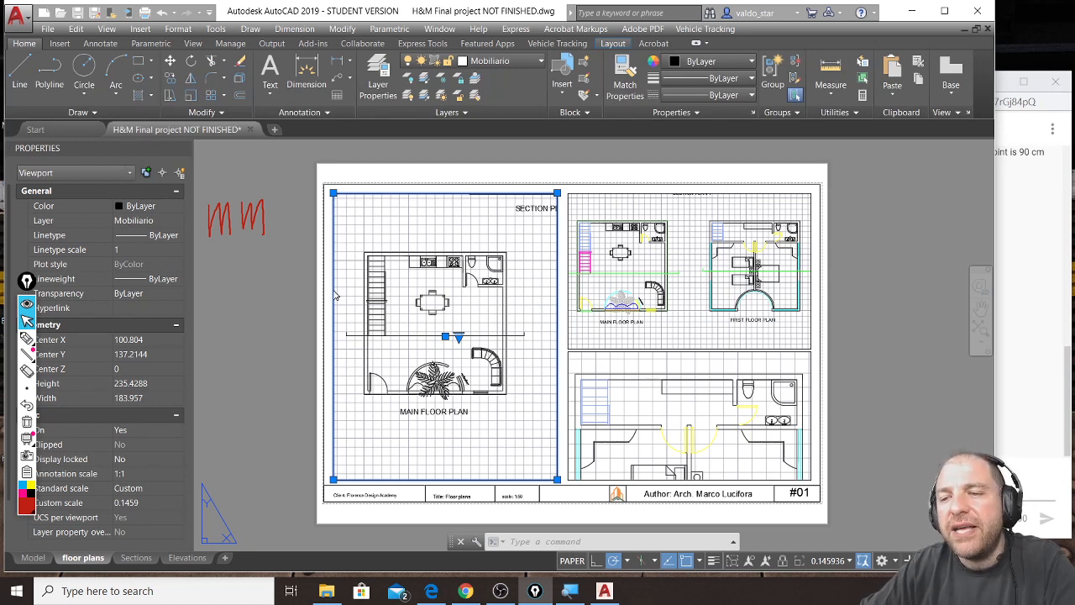
left_click(179, 491)
left_click(178, 489)
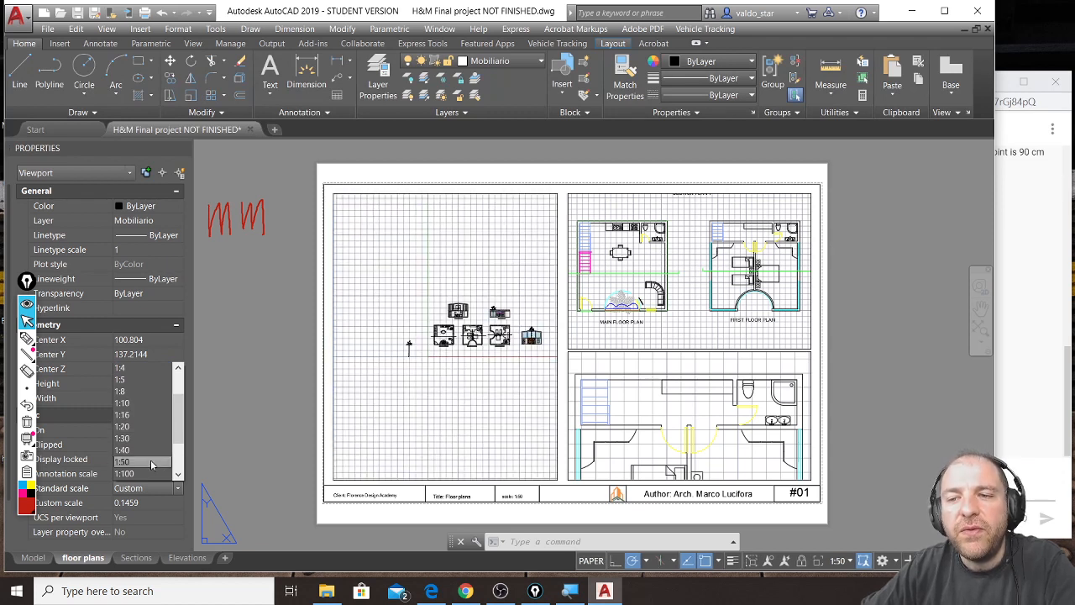
left_click(152, 462)
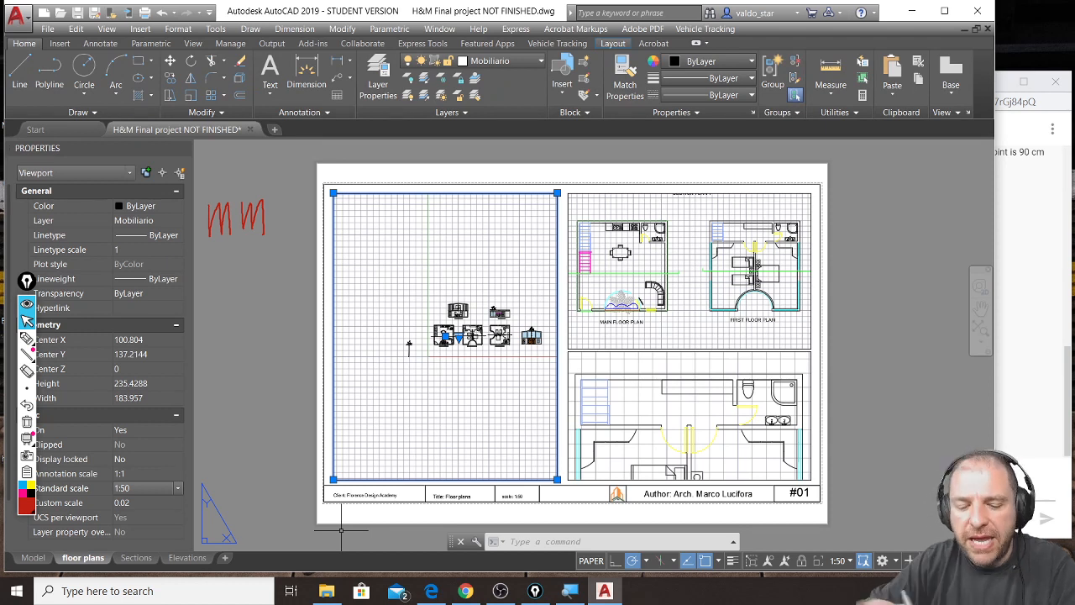
Handwrite "cm" beneath the "mm" note and add a circled "1:50" beside "mm"
key("ctrl+shift+3")
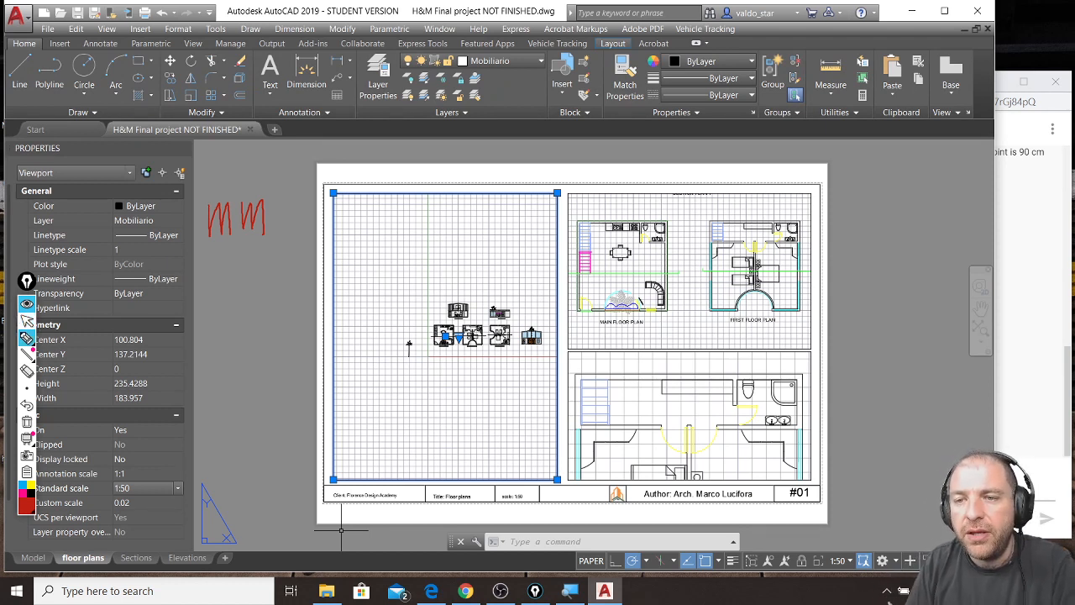
mouse_move(228, 270)
left_mouse_down()
mouse_move(227, 289)
mouse_move(252, 271)
mouse_move(267, 283)
left_mouse_up()
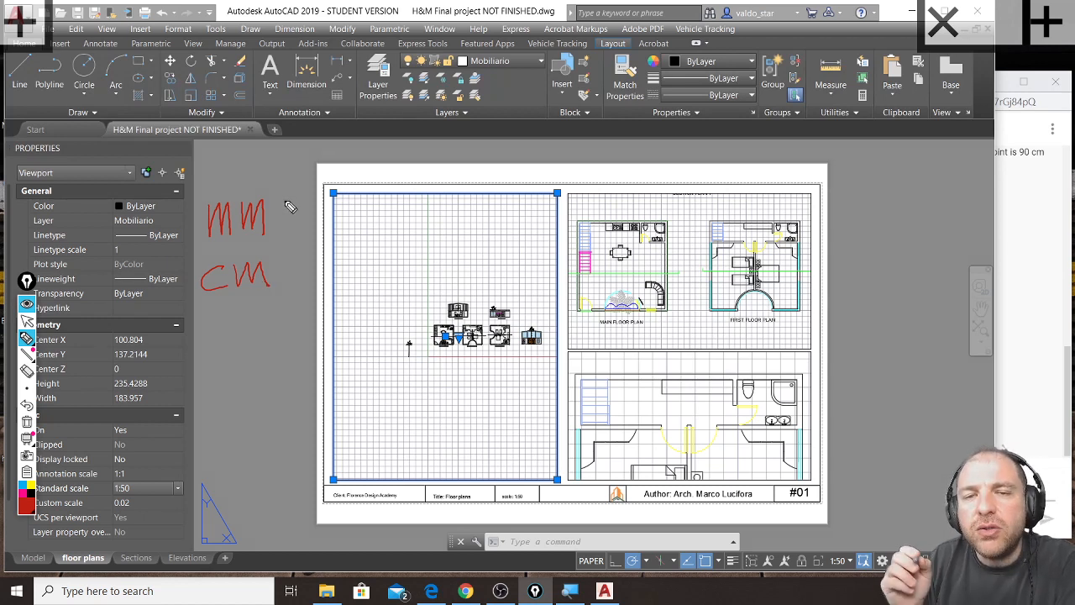
mouse_move(283, 199)
left_mouse_down()
mouse_move(284, 231)
mouse_move(300, 225)
mouse_move(308, 198)
left_mouse_up()
left_click(292, 206)
left_click(294, 225)
mouse_move(313, 201)
left_mouse_down()
mouse_move(313, 220)
mouse_move(313, 200)
left_mouse_up()
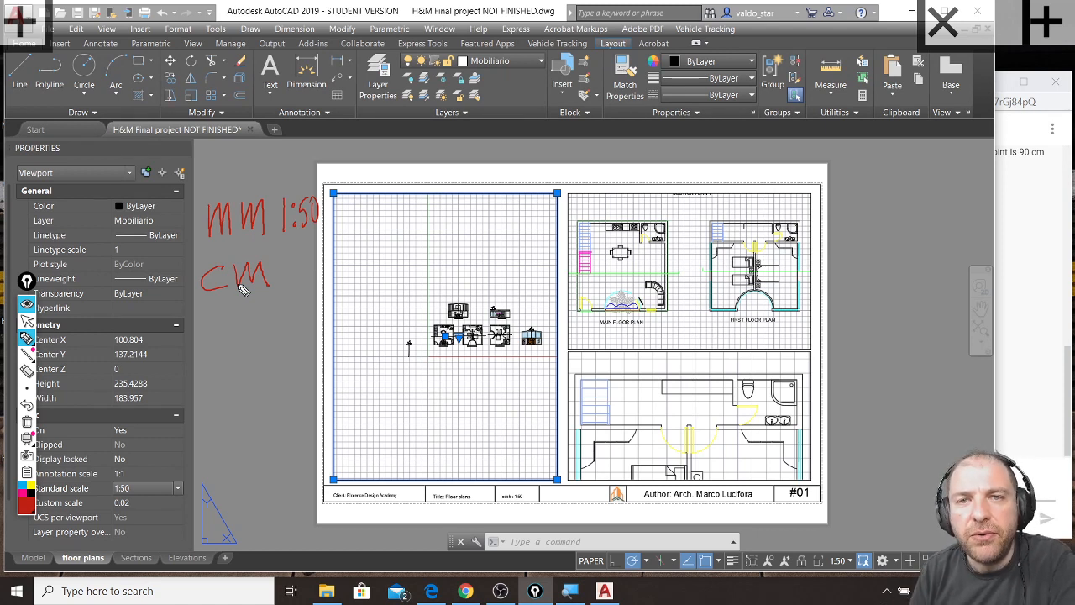
mouse_move(309, 186)
left_mouse_down()
mouse_move(282, 200)
mouse_move(312, 242)
mouse_move(318, 186)
left_mouse_up()
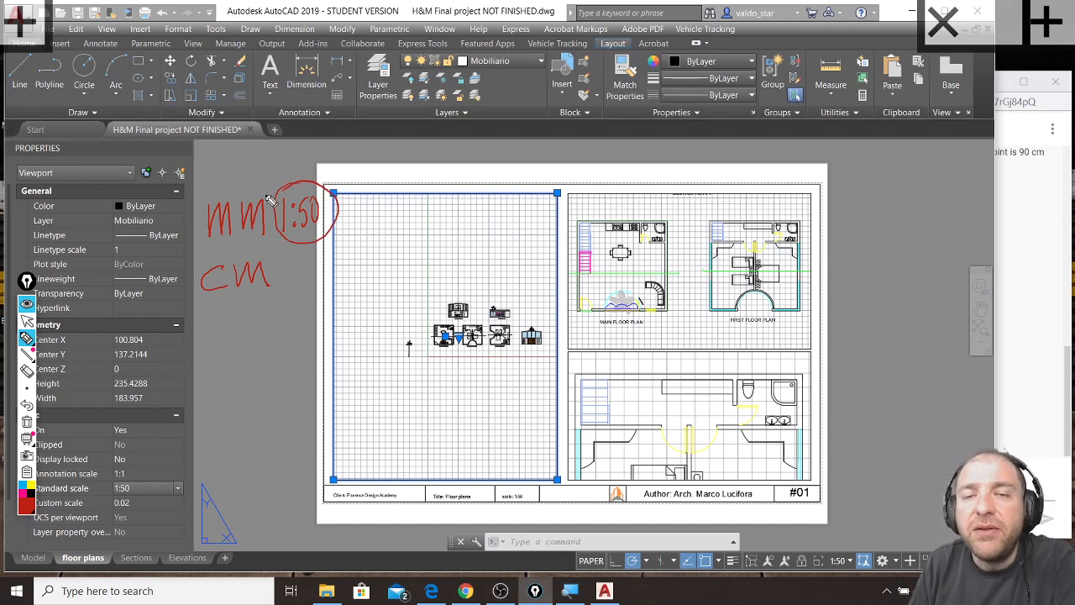
Handwrite the equivalent scale "1:5" beside the "cm" note
mouse_move(295, 258)
left_mouse_down()
mouse_move(290, 289)
mouse_move(317, 278)
mouse_move(319, 264)
left_mouse_up()
left_click(306, 265)
left_click(305, 279)
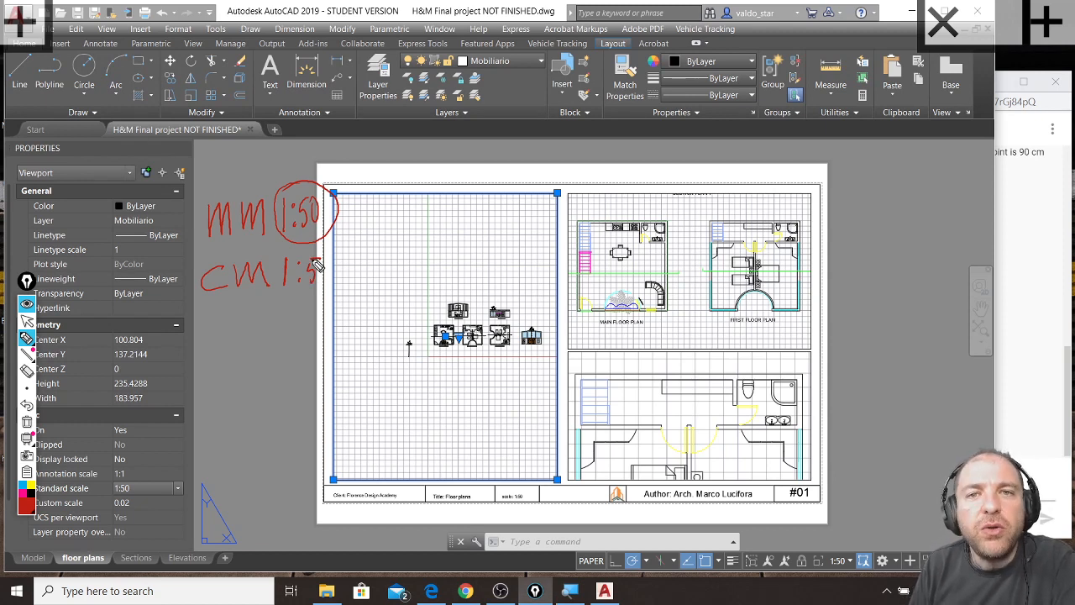
Handwrite a third note line reading "m 1:0.05" and clear all the red ink from the screen
mouse_move(217, 339)
left_mouse_down()
mouse_move(233, 329)
mouse_move(249, 343)
left_mouse_up()
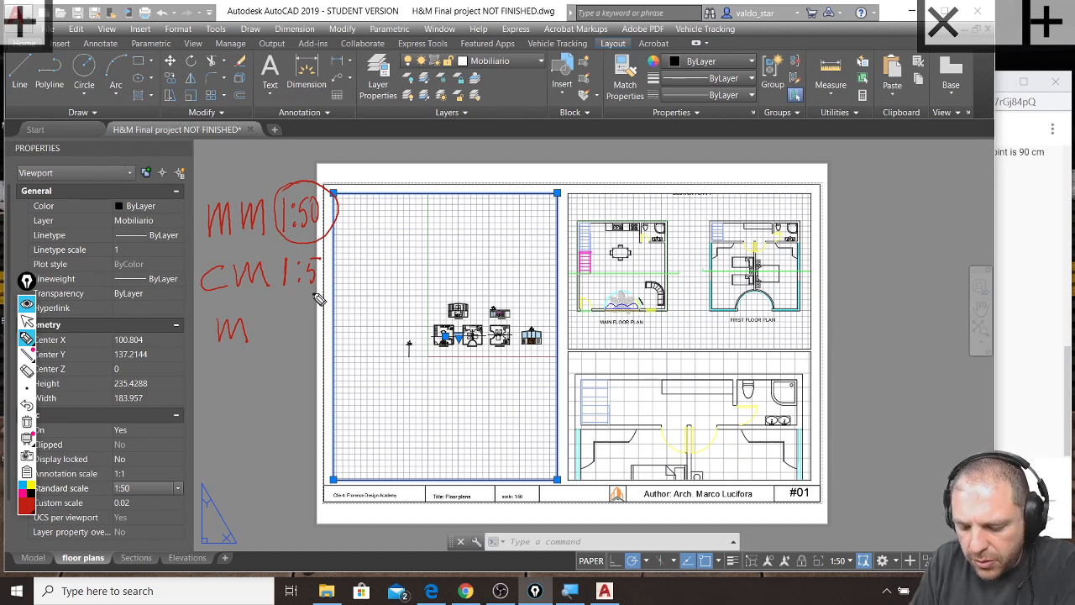
left_click_drag(281, 320, 281, 340)
left_click(294, 326)
left_click(294, 338)
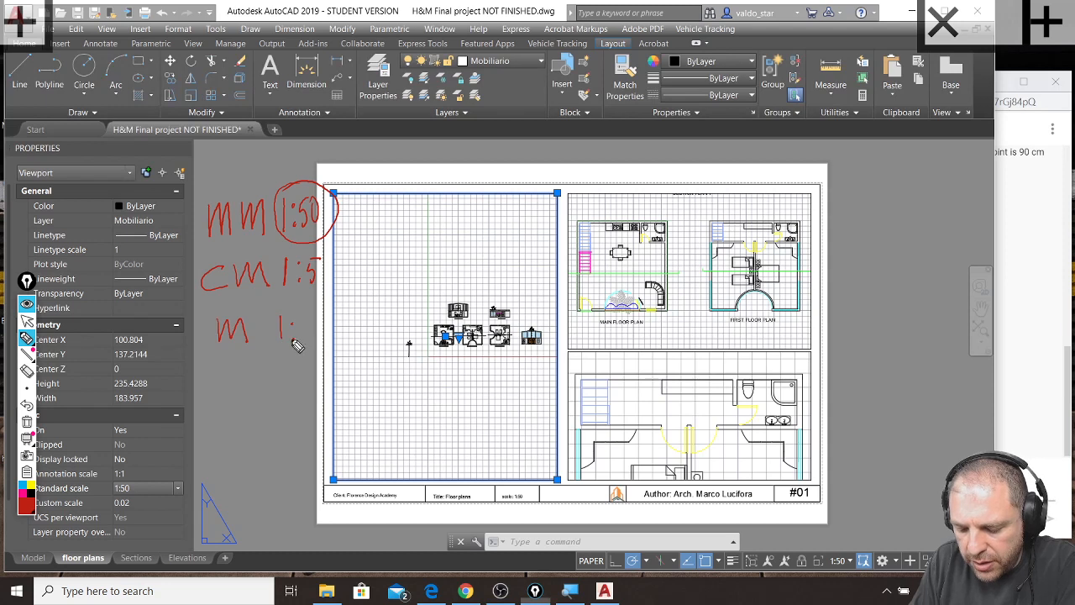
mouse_move(309, 323)
left_mouse_down()
mouse_move(307, 340)
mouse_move(309, 324)
mouse_move(318, 338)
mouse_move(329, 322)
left_mouse_up()
left_click_drag(341, 317, 339, 333)
left_click_drag(341, 316, 350, 313)
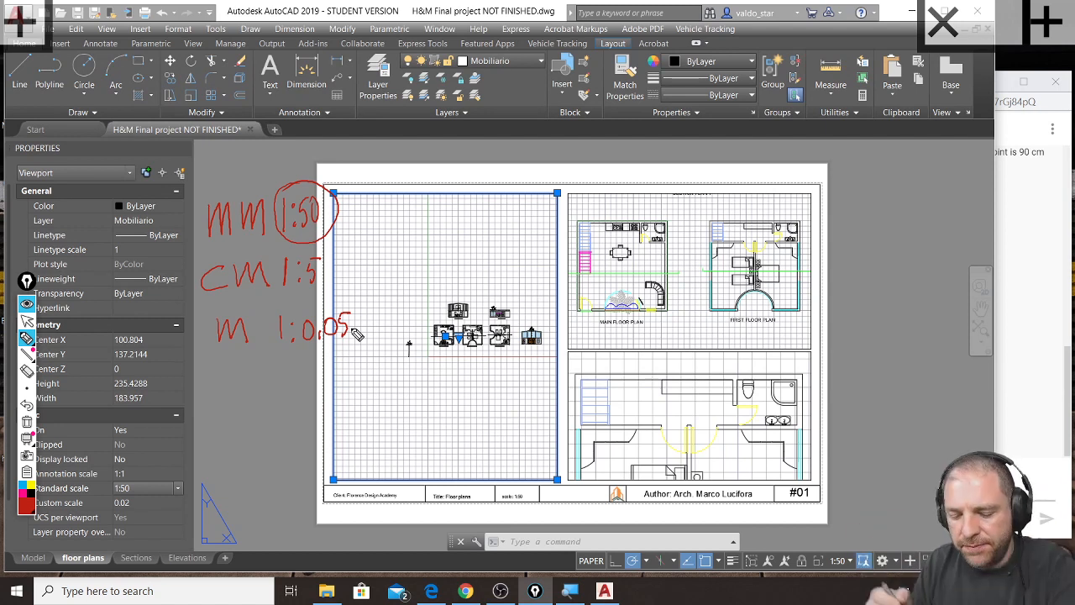
mouse_move(353, 323)
left_mouse_down()
mouse_move(303, 332)
mouse_move(305, 280)
mouse_move(311, 353)
mouse_move(319, 269)
mouse_move(333, 250)
mouse_move(318, 208)
mouse_move(233, 199)
mouse_move(310, 276)
left_mouse_up()
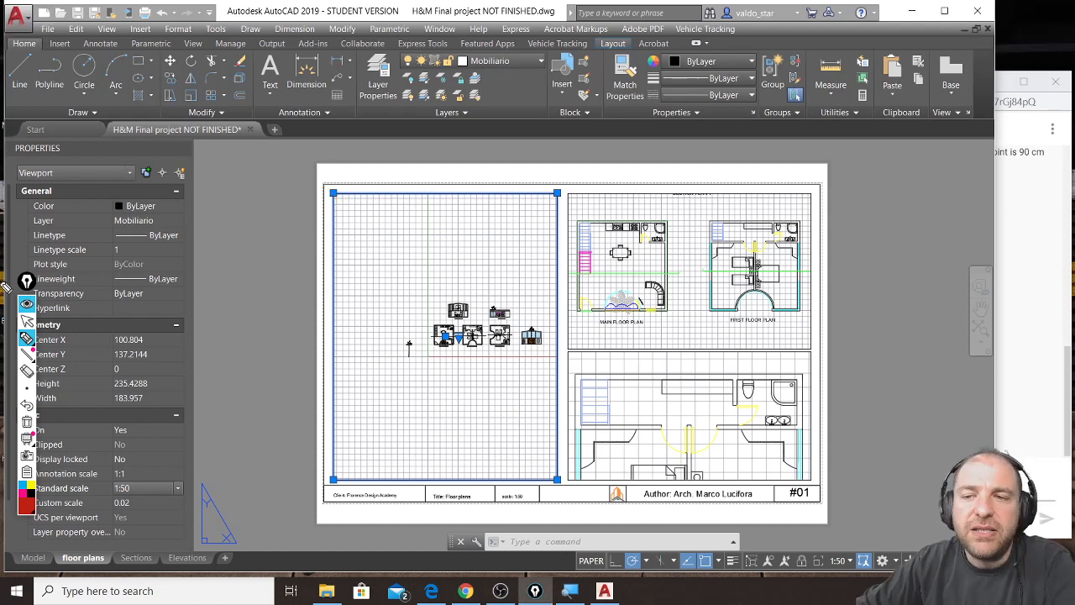
Leave ink mode and set the main floor plan viewport's standard scale to 1:5
left_click(27, 321)
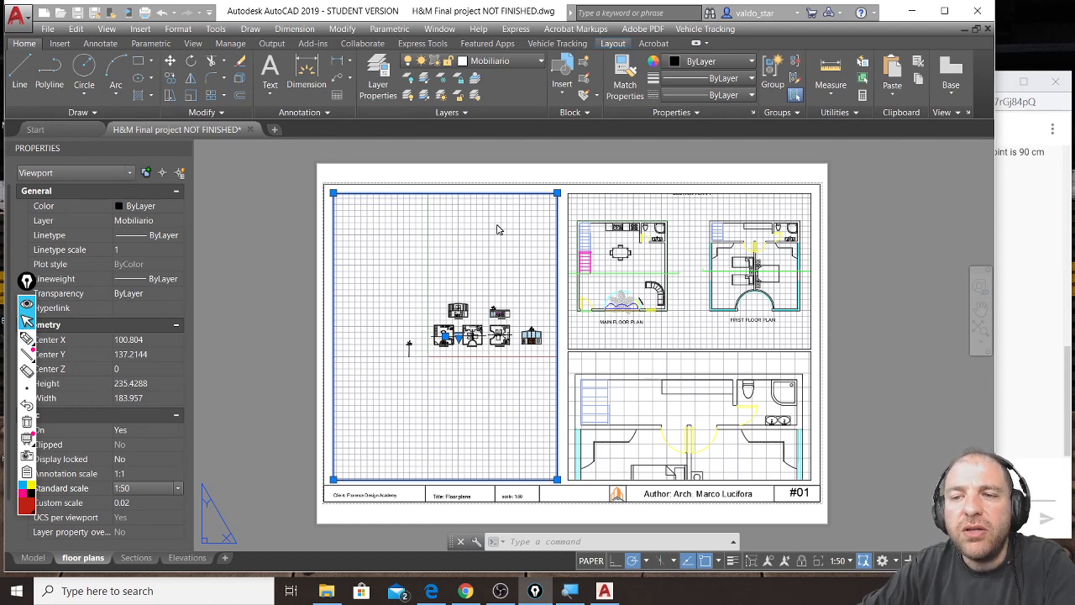
left_click(179, 488)
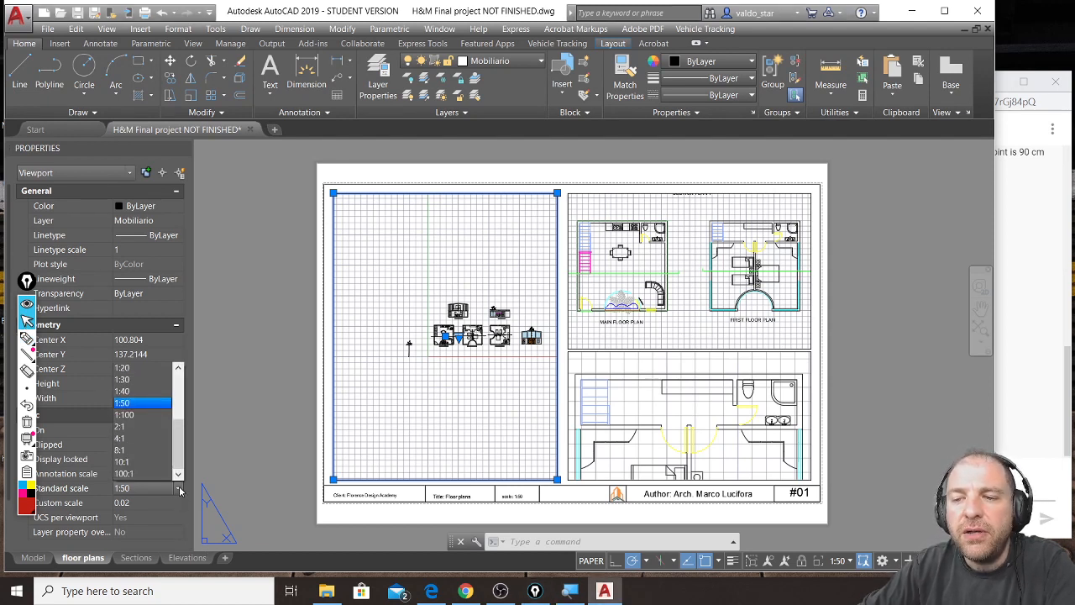
scroll(164, 440, "up", 1)
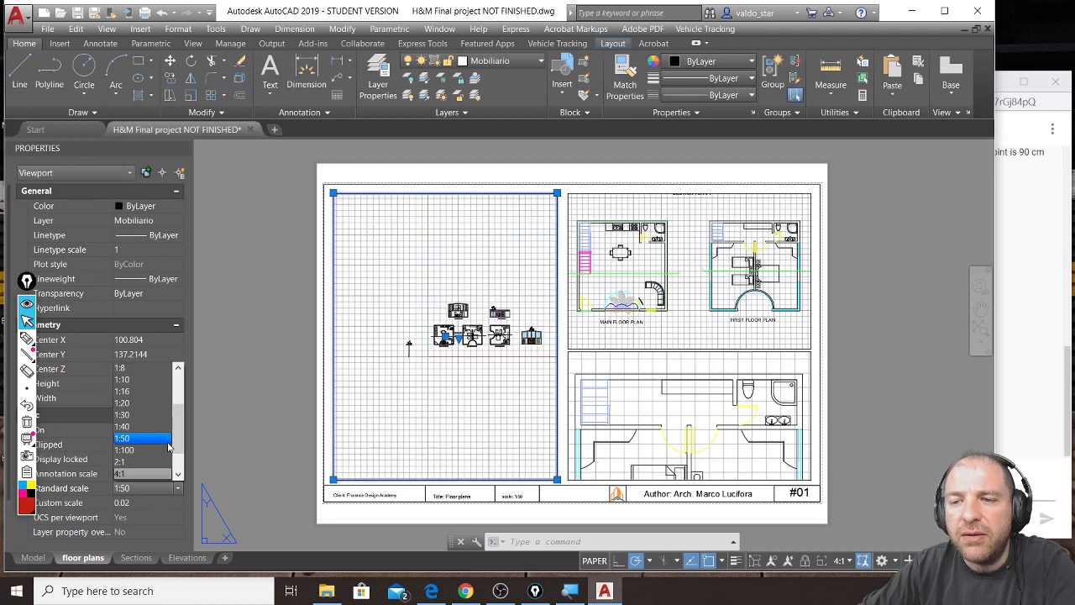
scroll(155, 412, "up", 3)
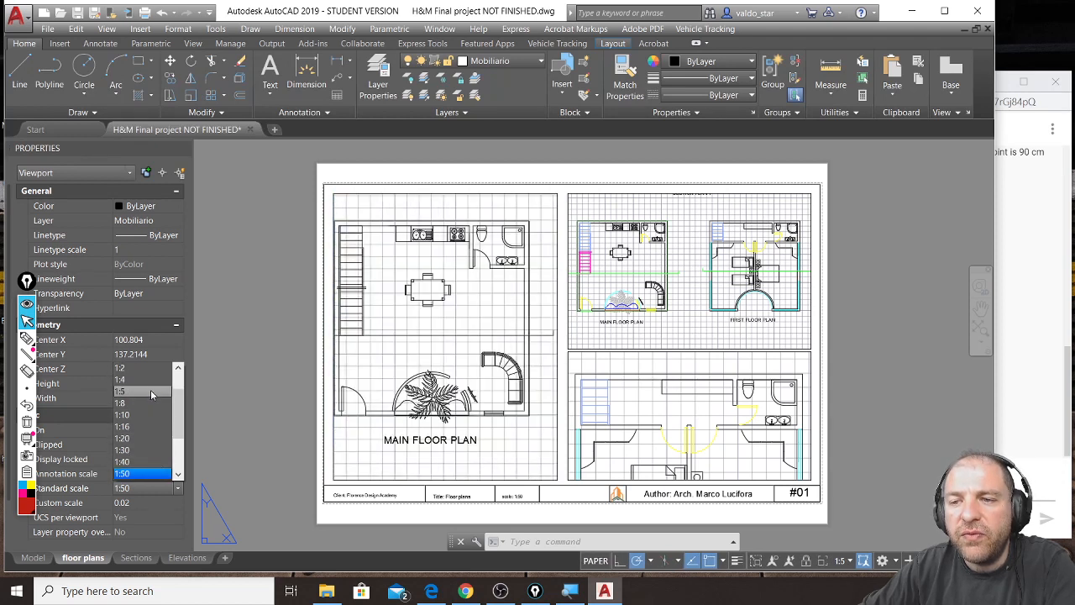
left_click(150, 390)
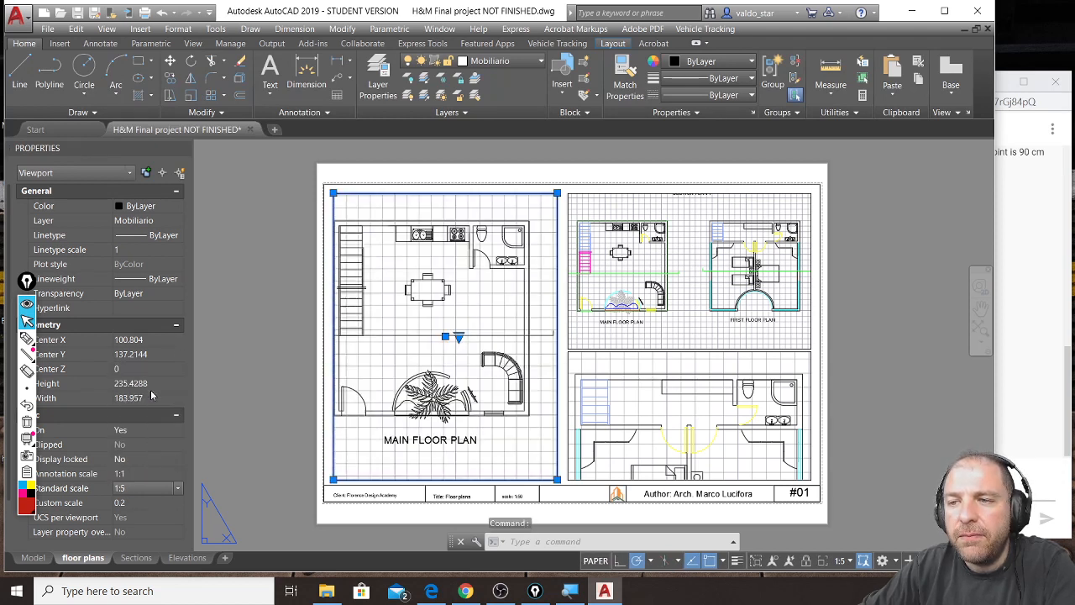
Center the main floor plan inside its viewport at the 1:5 scale, undoing the trial zoom, and return to paper space
double_click(415, 353)
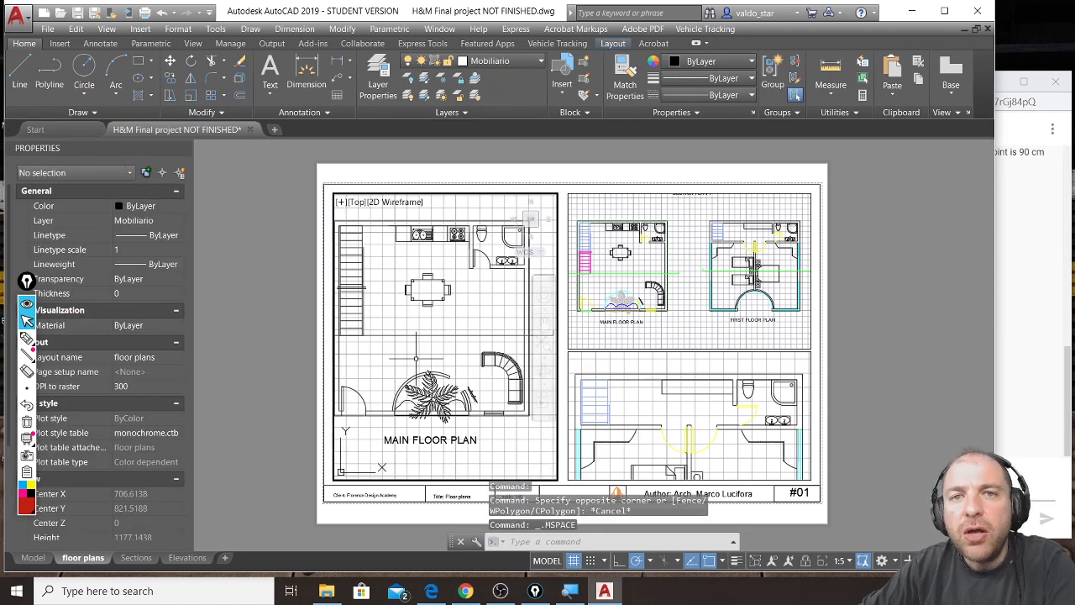
middle_click_drag(414, 358, 430, 365)
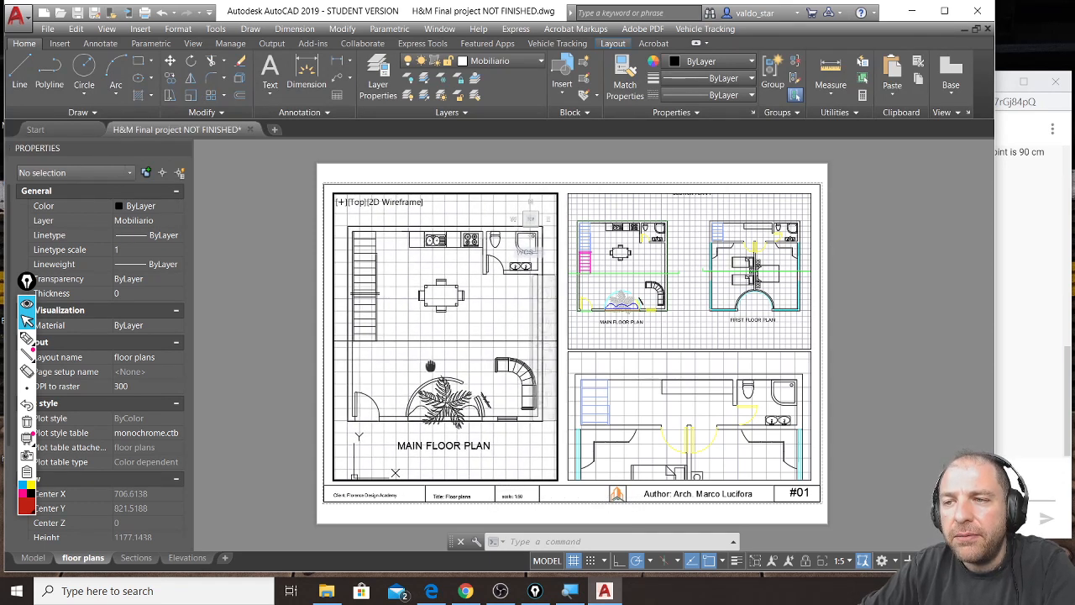
scroll(424, 369, "up", 2)
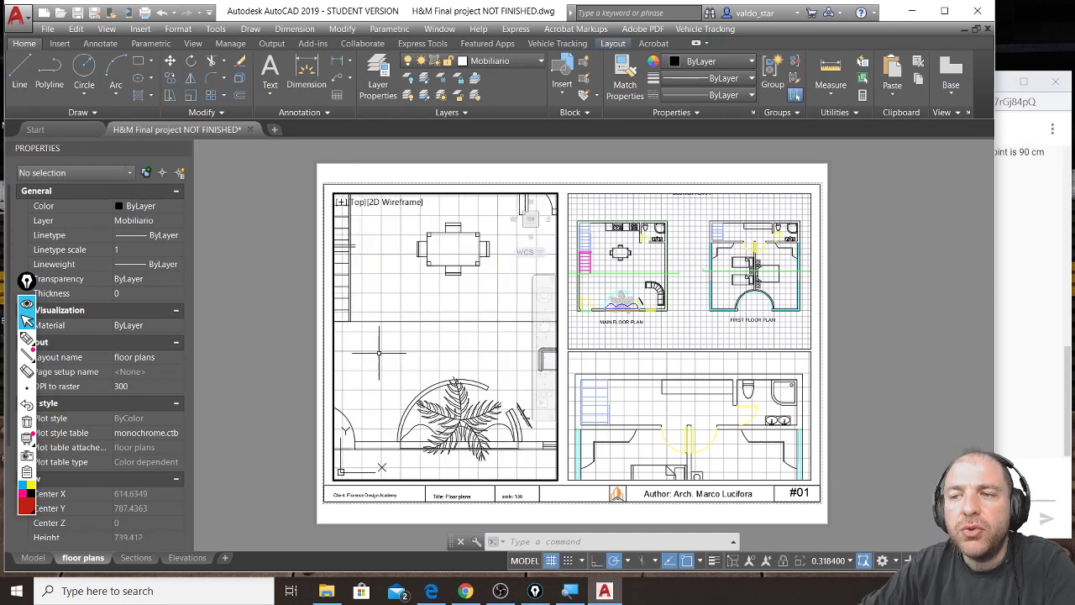
key("ctrl+z")
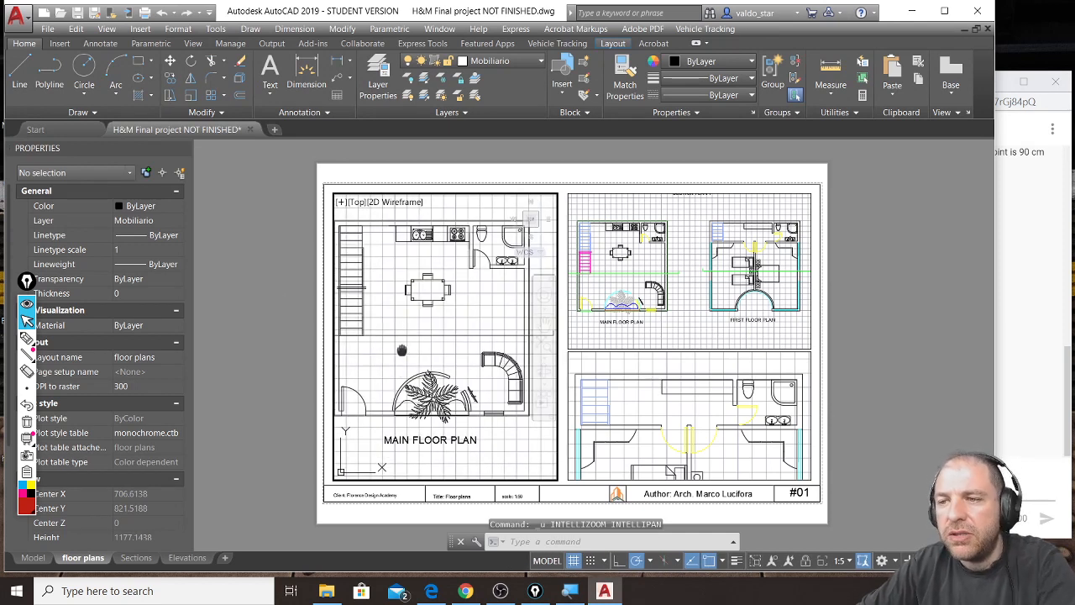
double_click(261, 323)
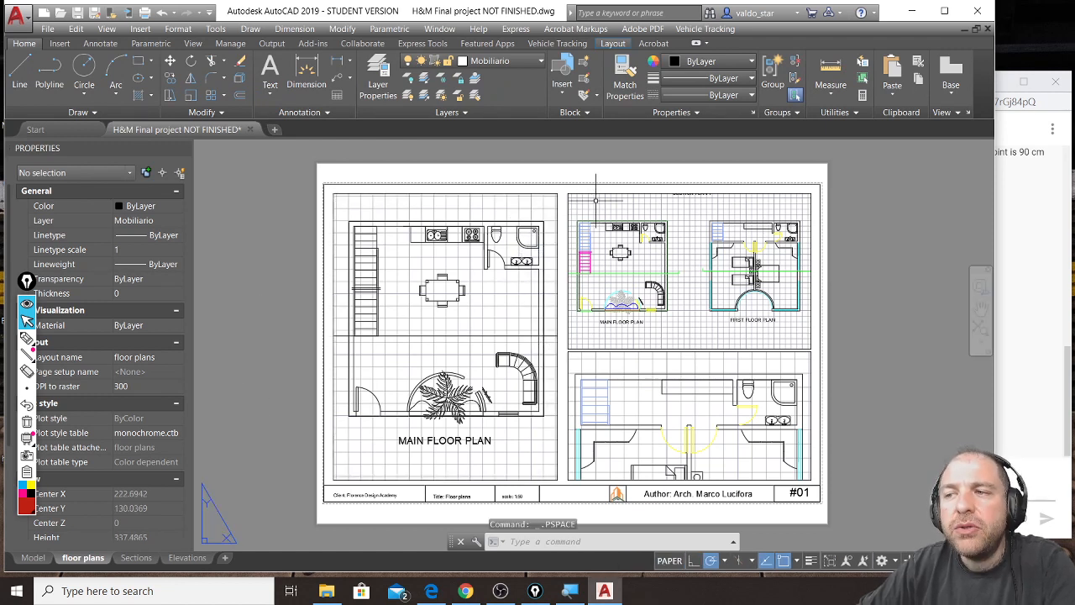
Set the standard scale of the upper-right viewport showing both floor plans to 1:10
left_click(602, 193)
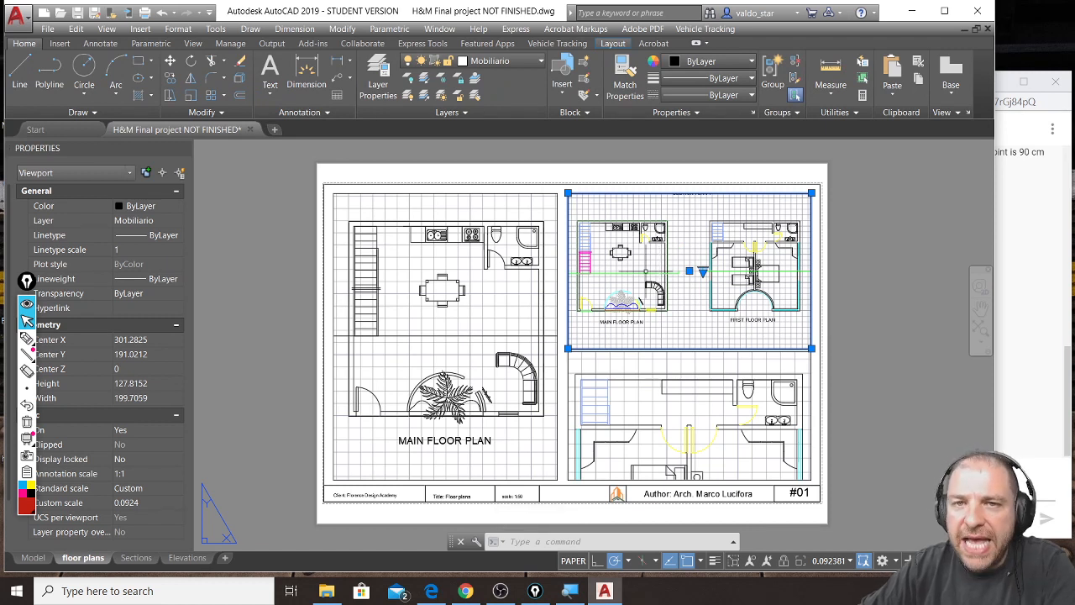
left_click(180, 493)
left_click(178, 488)
left_click(166, 428)
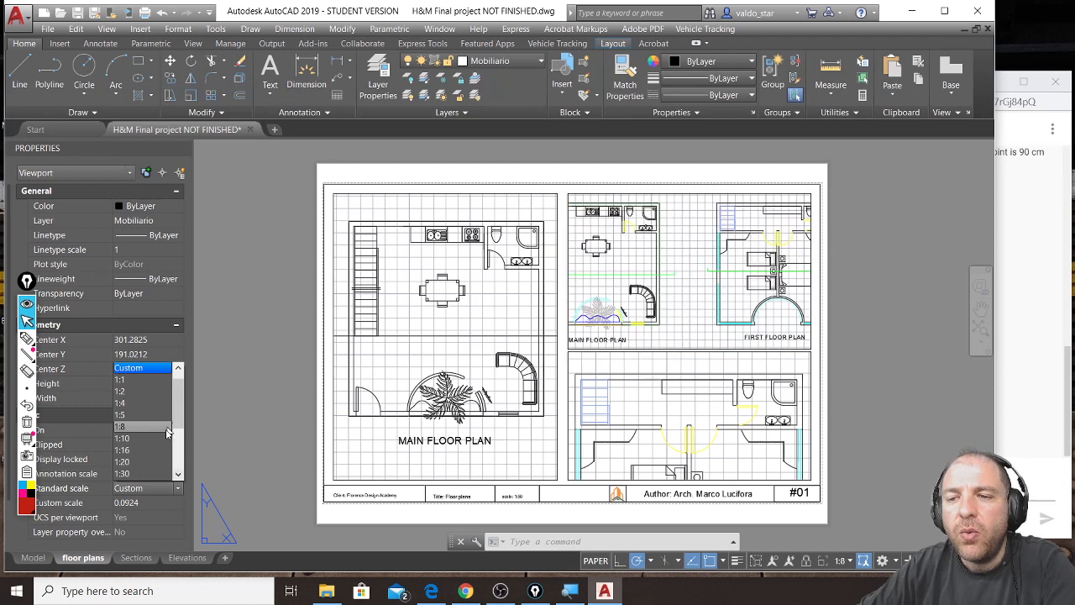
left_click(161, 436)
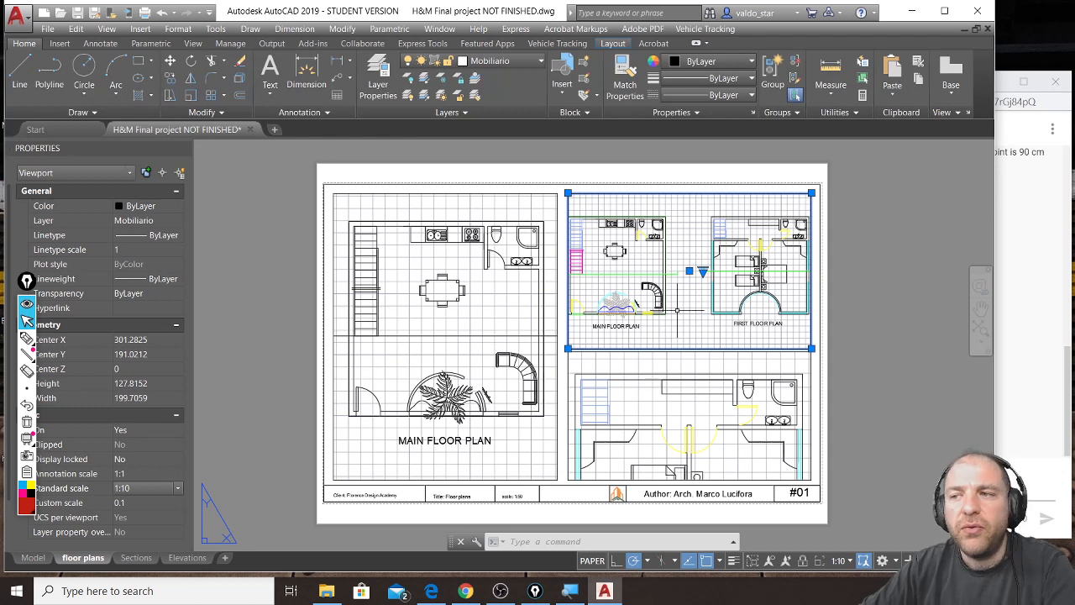
In model space, move the first floor plan next to the main floor plan horizontally closer to it, including its title and section line
left_click(32, 560)
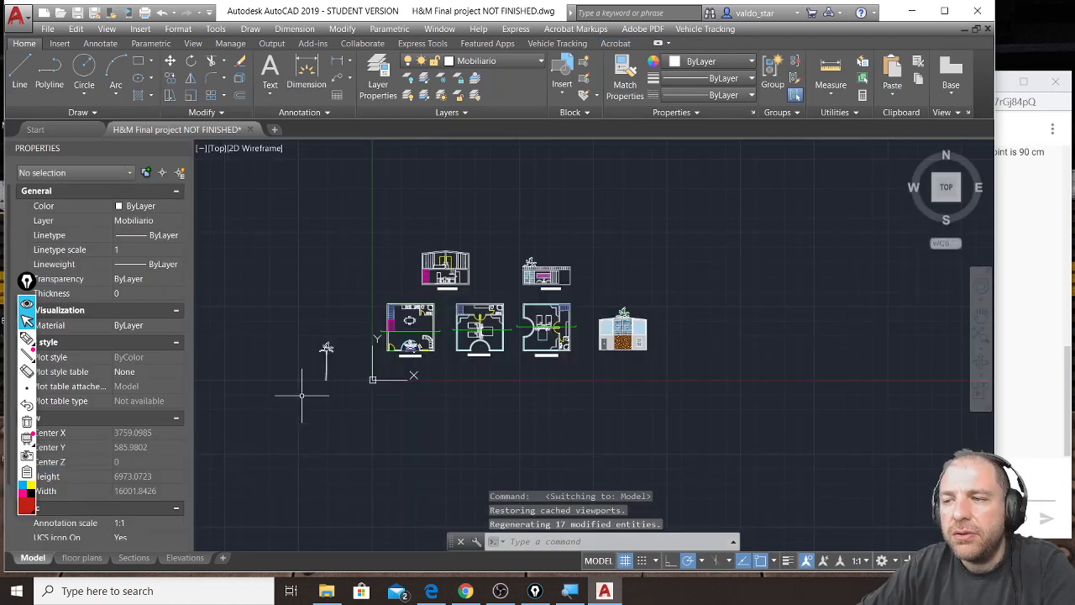
scroll(461, 315, "up", 4)
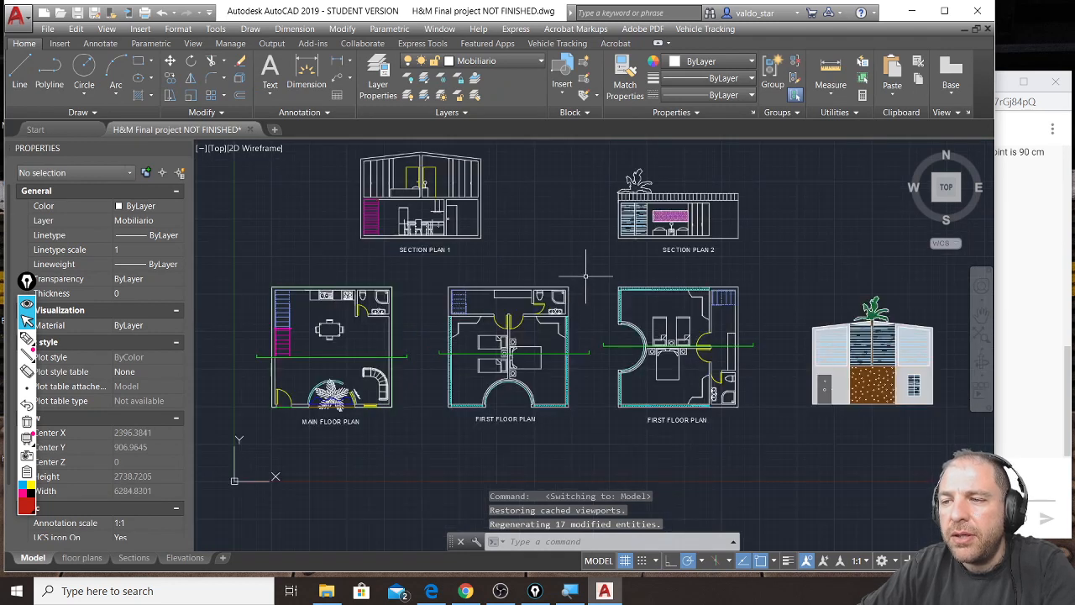
left_click(600, 268)
left_click(431, 420)
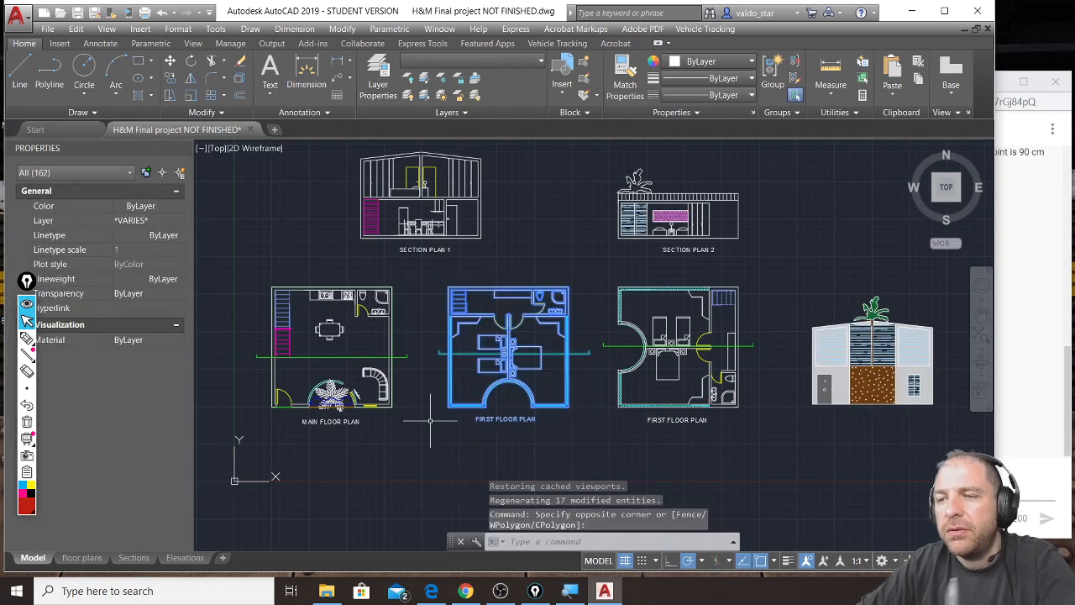
type("m")
key("Return")
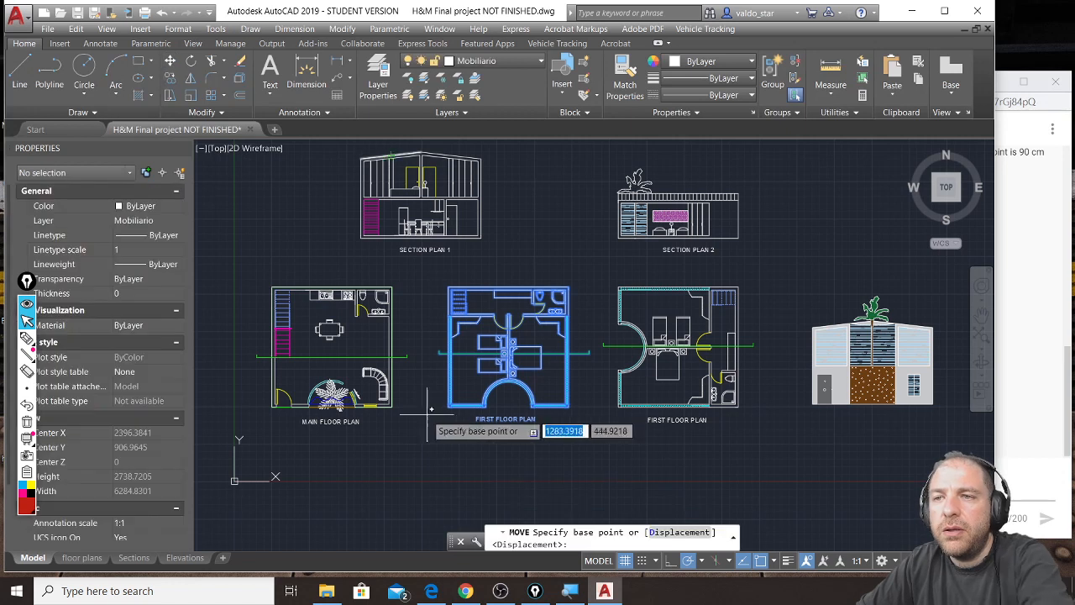
left_click(505, 442)
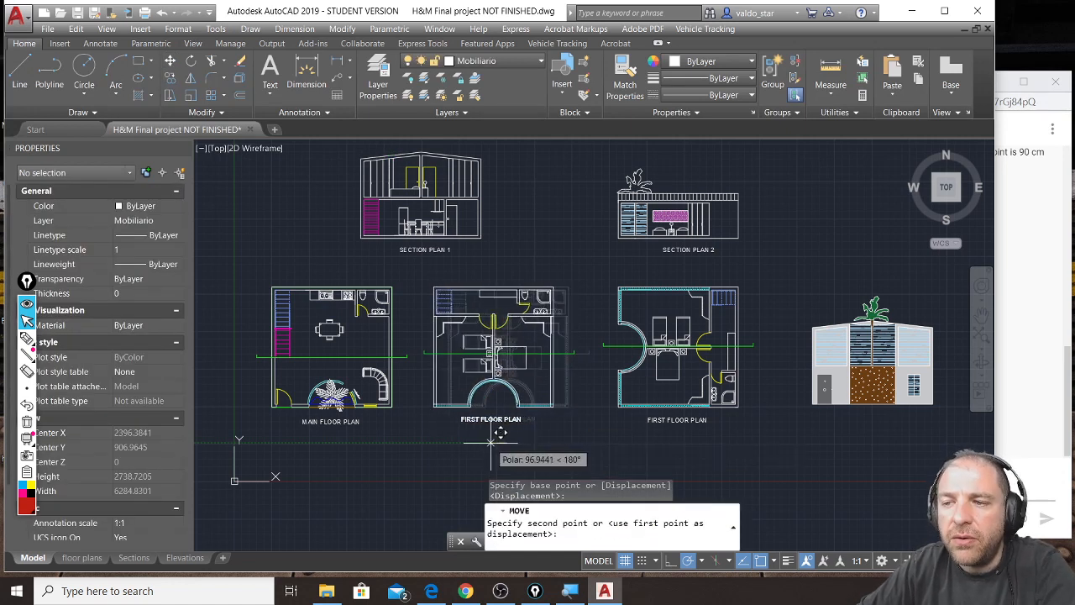
left_click(477, 443)
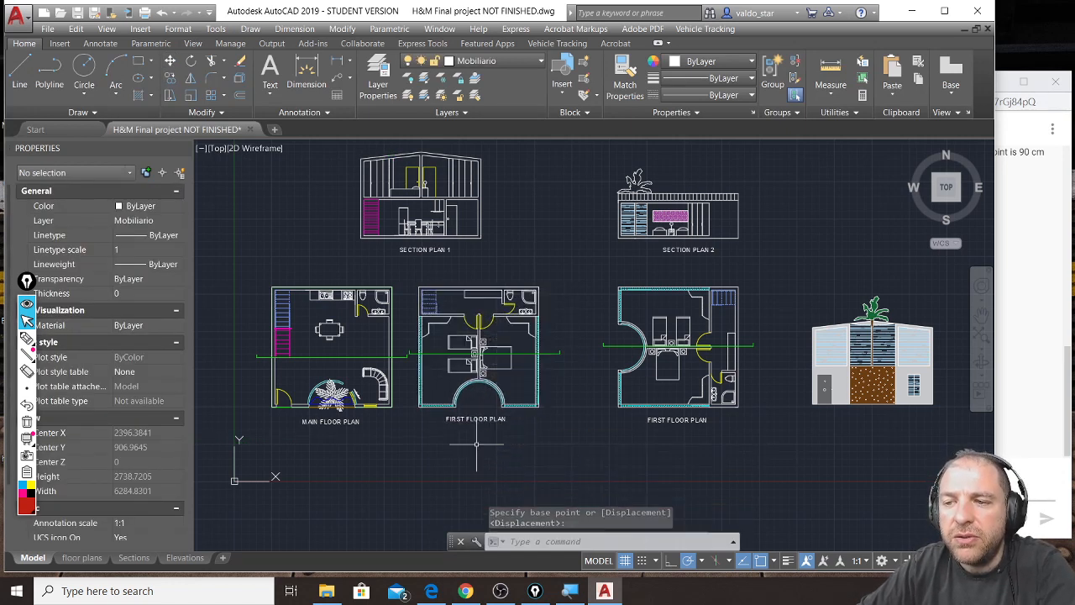
Return to the floor plans layout and center both floor plans inside the upper-right viewport, then go back to paper space
mouse_move(91, 560)
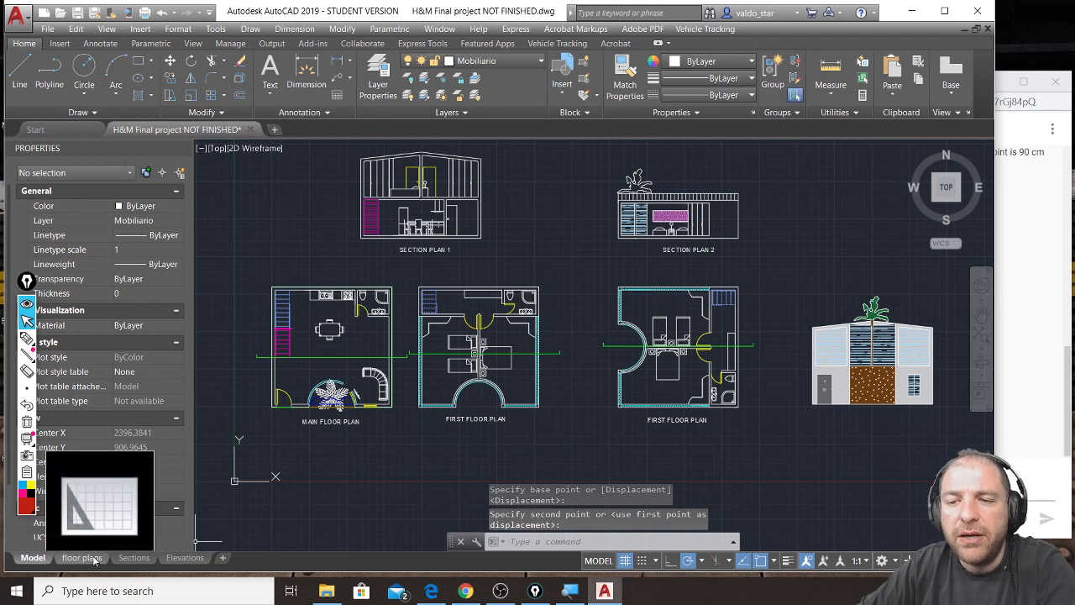
left_click(84, 557)
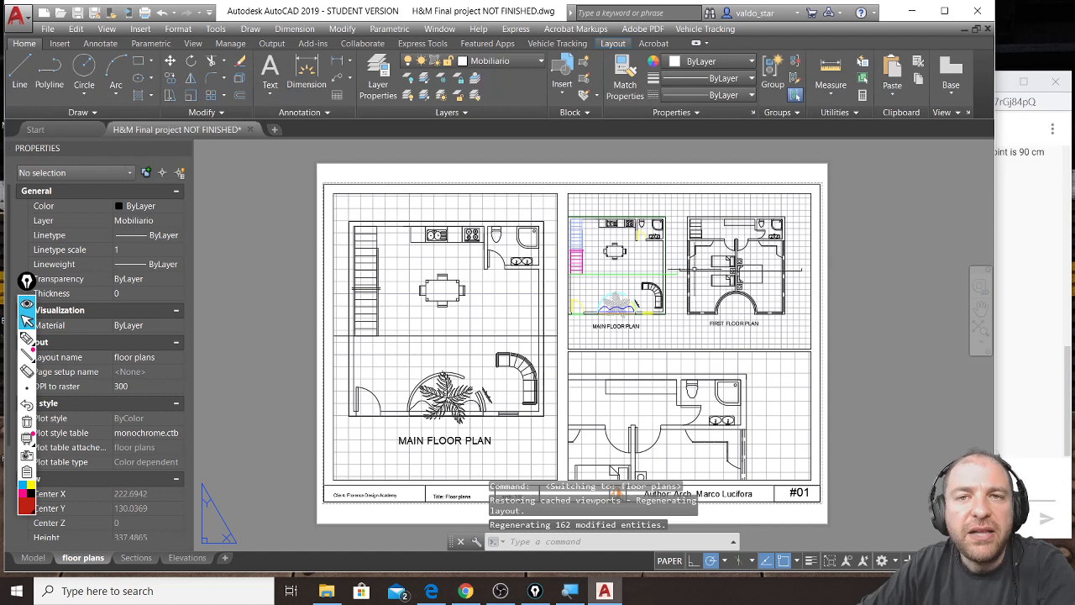
double_click(670, 270)
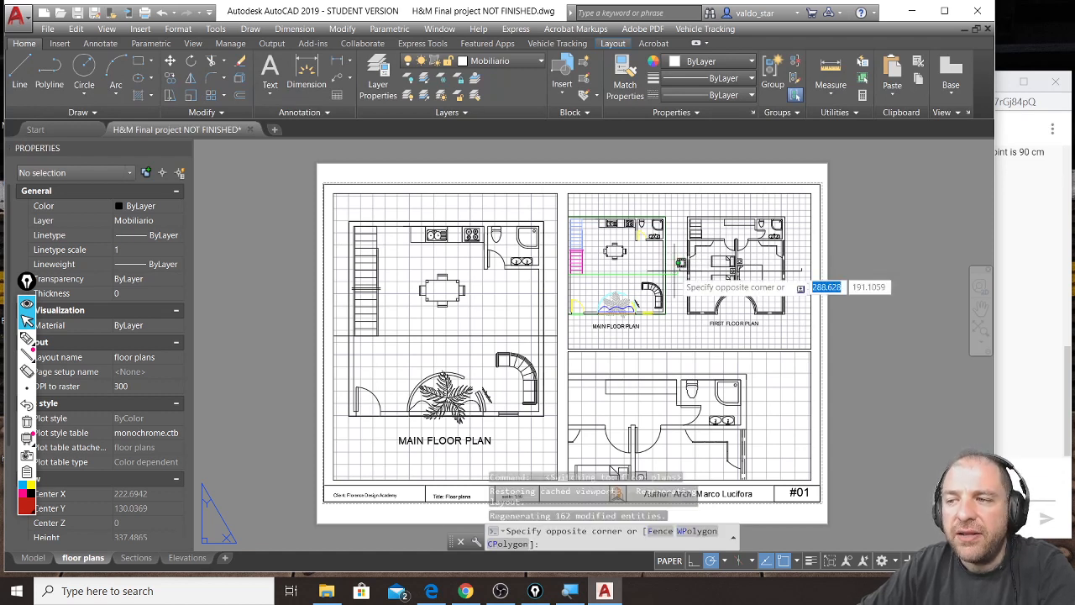
middle_click_drag(666, 275, 680, 273)
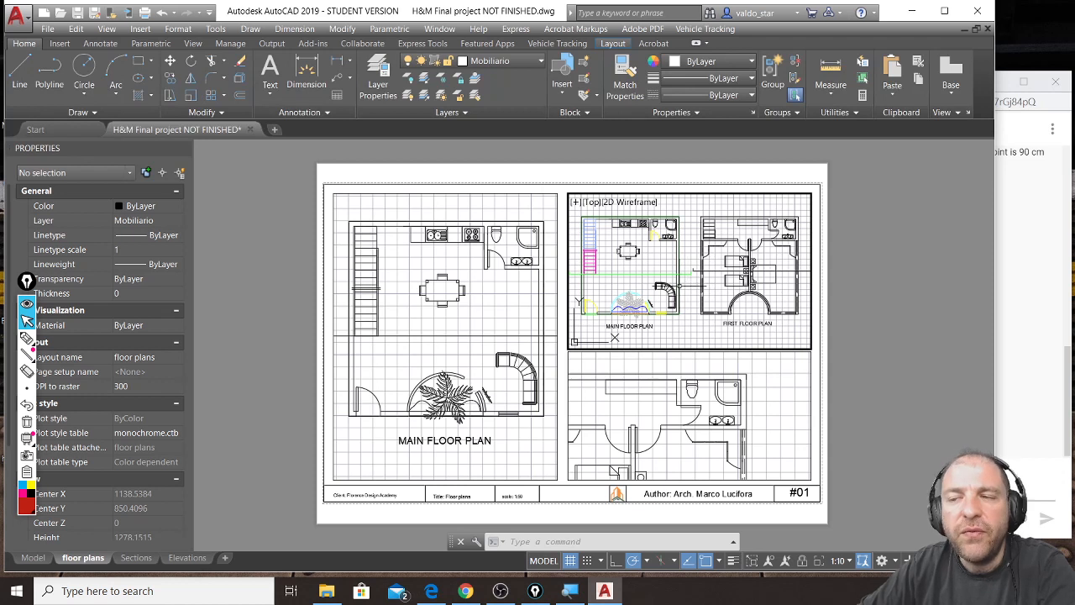
double_click(896, 326)
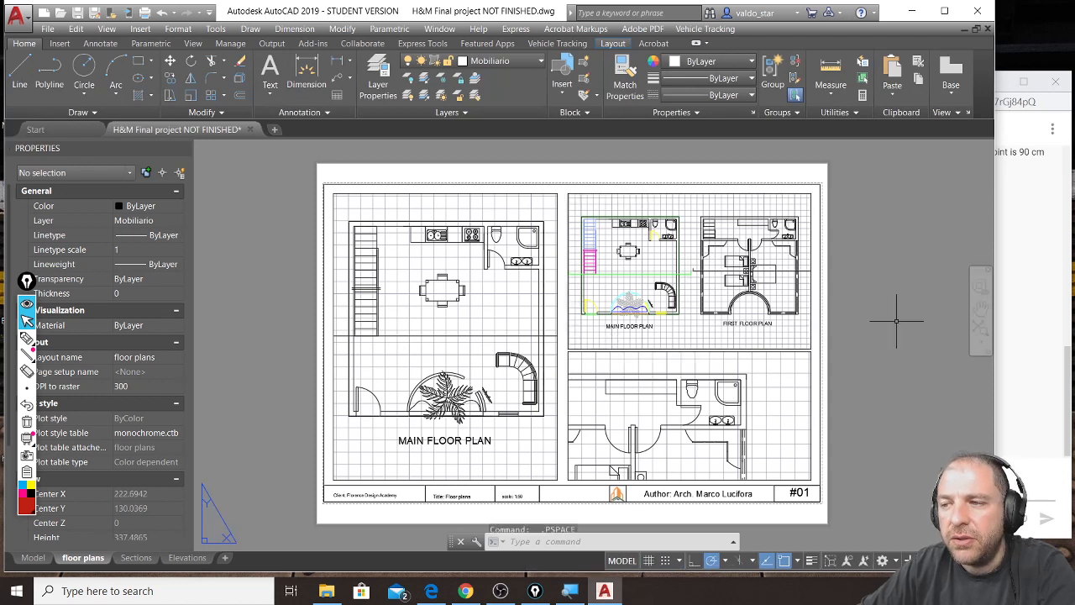
Set the standard scale of the lower-right viewport showing the bathroom area to 1:2
scroll(831, 487, "up", 2)
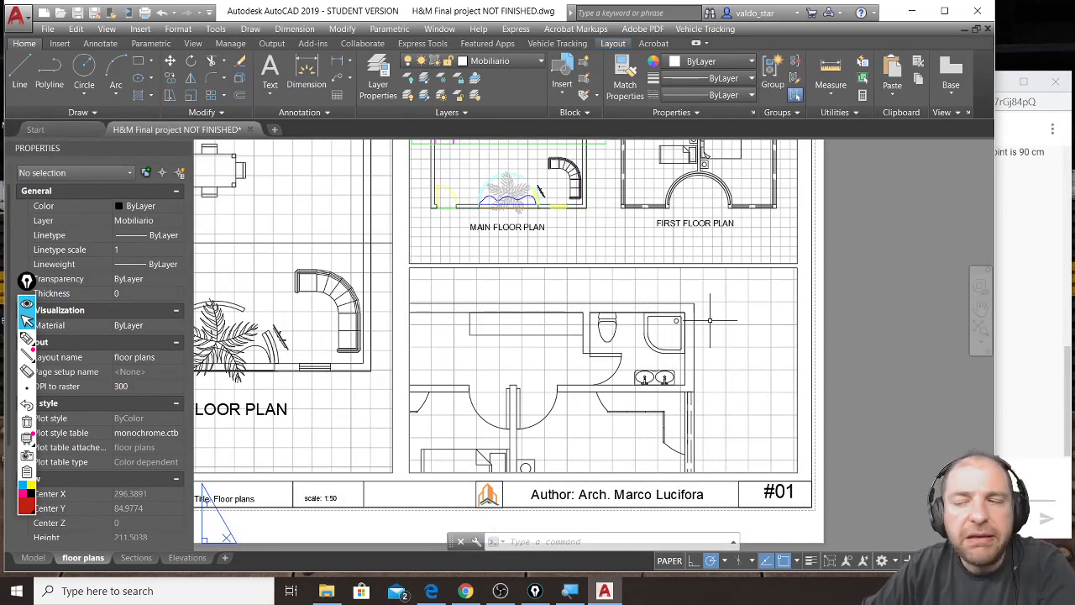
left_click(799, 319)
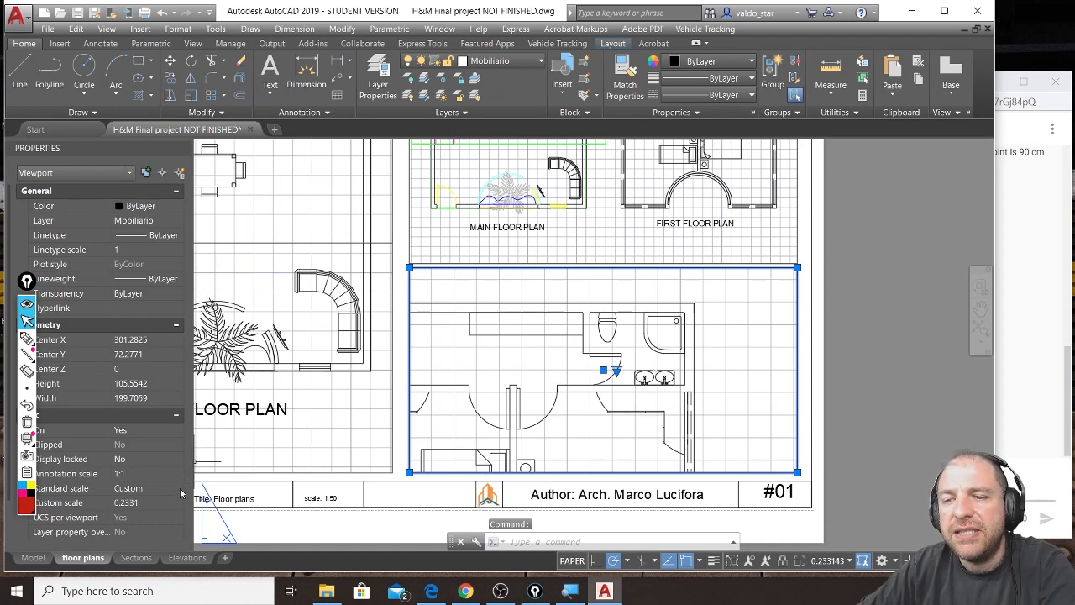
left_click(177, 488)
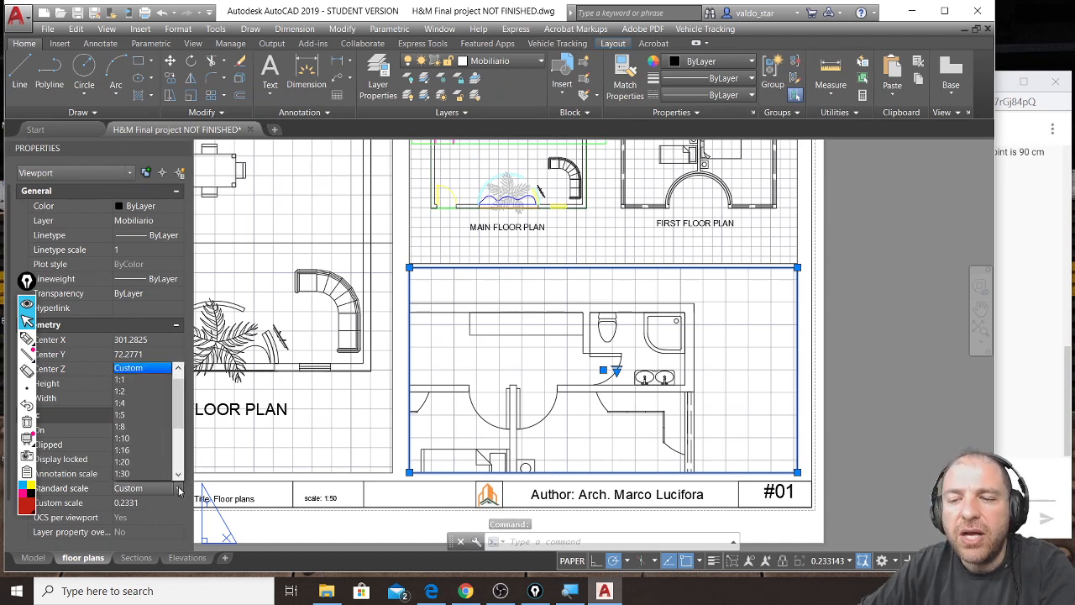
left_click(144, 391)
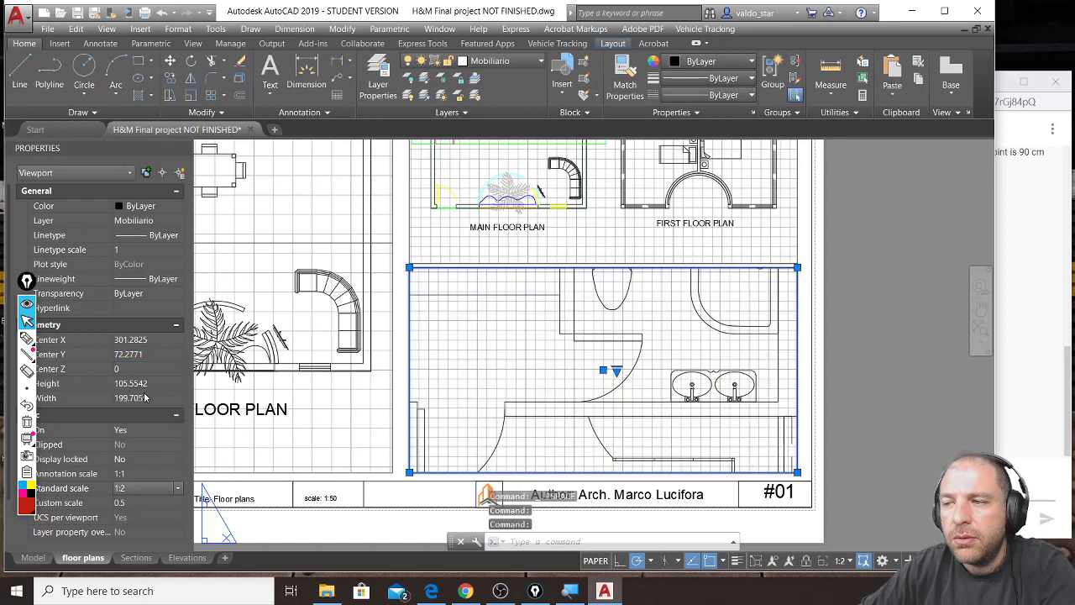
Reposition the bathroom inside the lower-right viewport so its fixtures fit the frame, and return to paper space
double_click(668, 352)
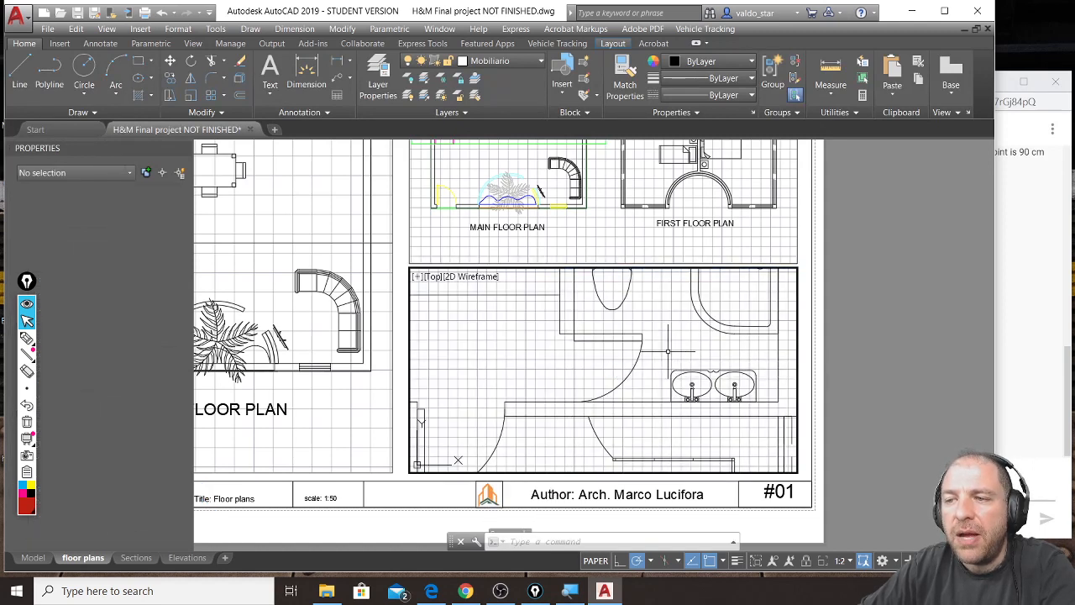
mouse_move(688, 326)
middle_mouse_down()
mouse_move(693, 366)
mouse_move(681, 379)
middle_mouse_up()
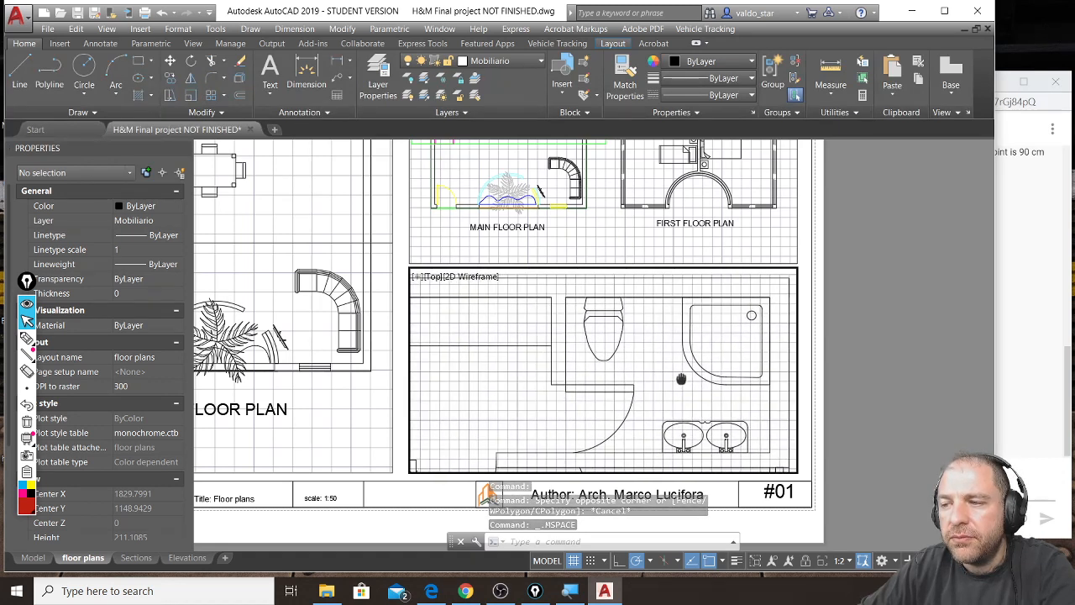
double_click(856, 379)
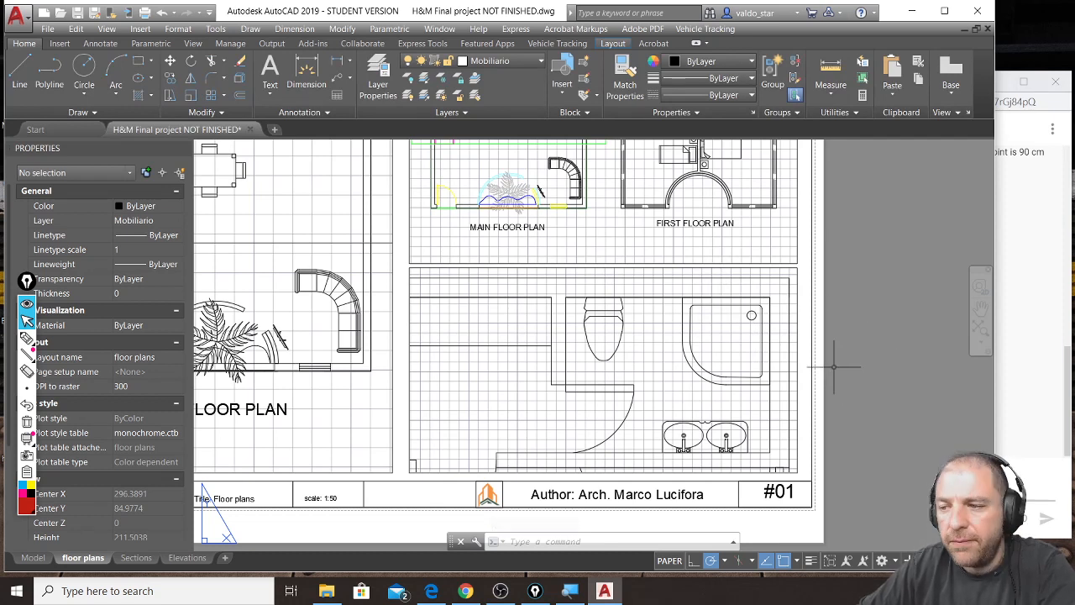
Check the live chat messages and examine the scaled viewports on the floor plans sheet
left_click(465, 590)
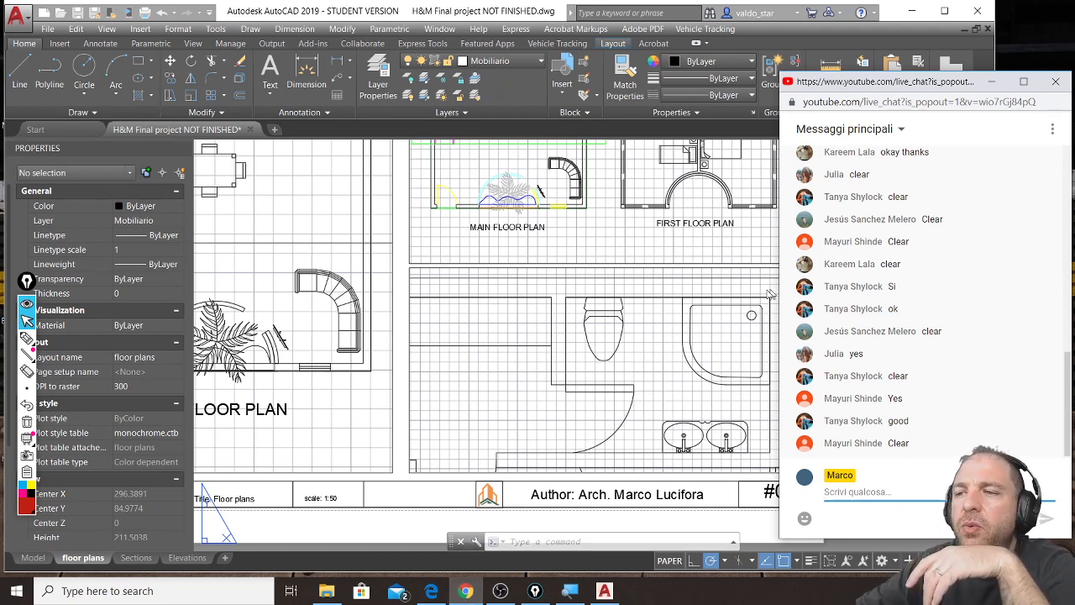
left_click(466, 592)
scroll(704, 458, "down", 4)
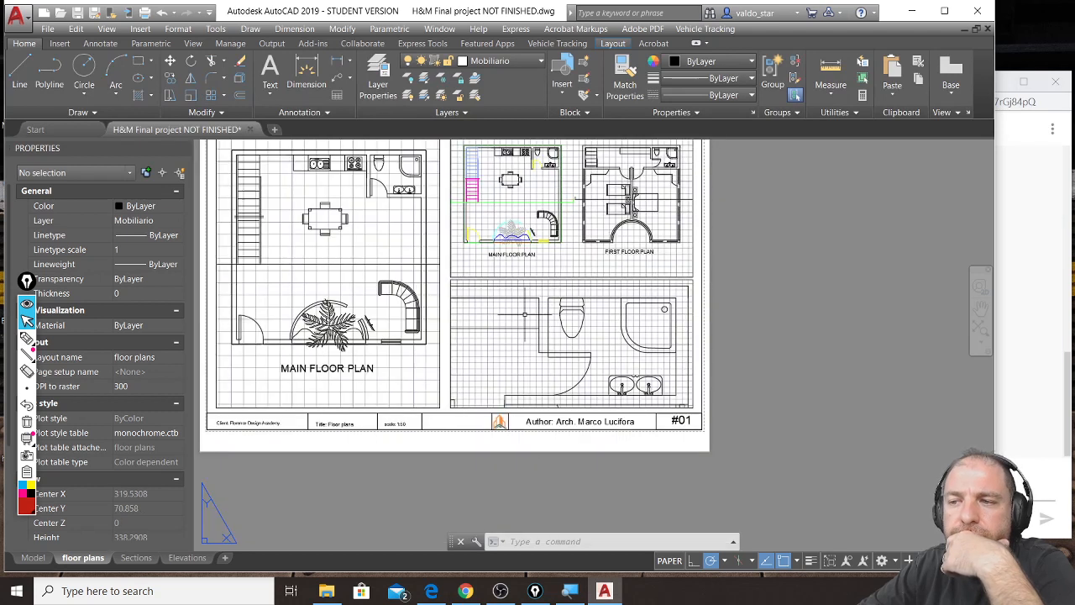
scroll(365, 214, "up", 2)
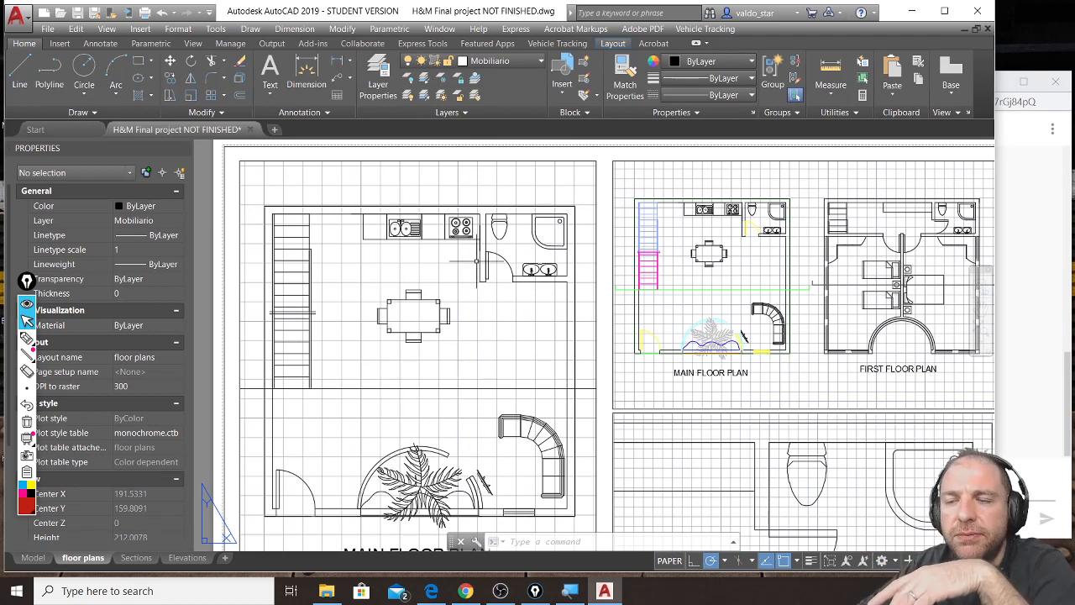
middle_click_drag(399, 318, 397, 297)
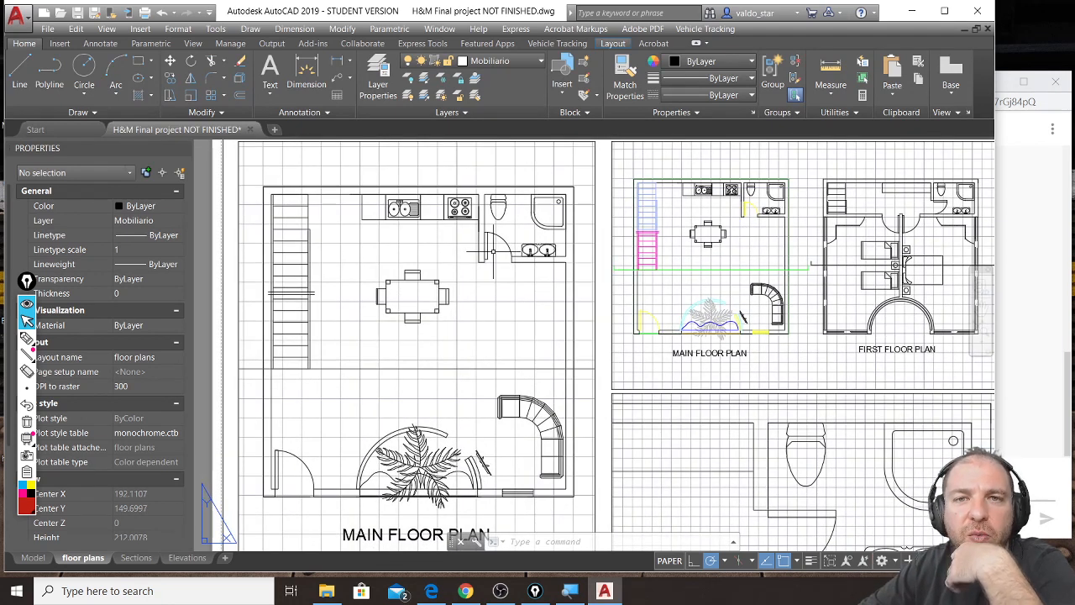
scroll(701, 356, "up", 5)
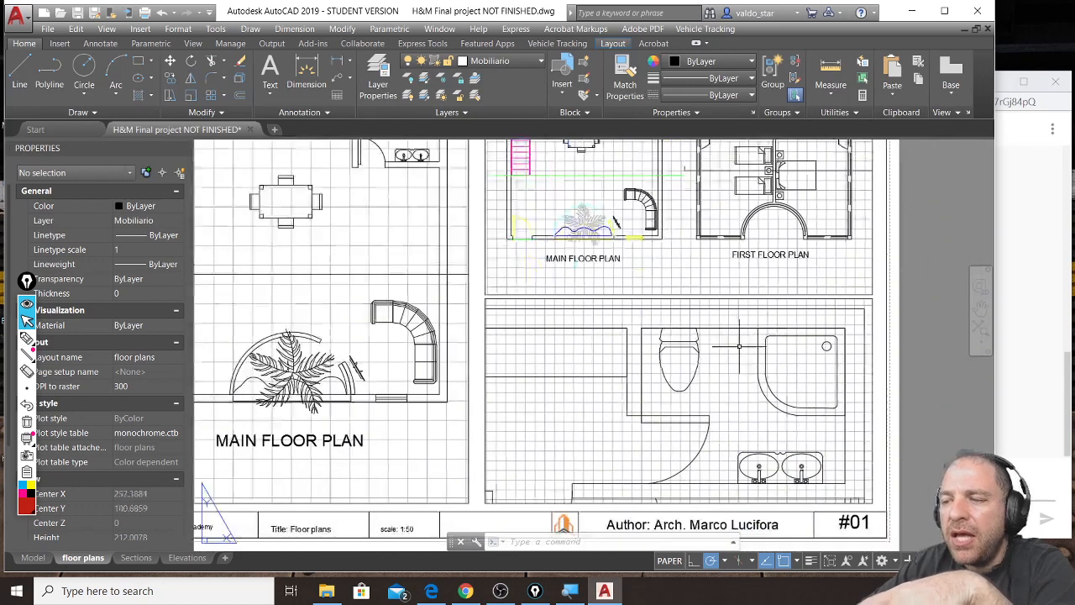
scroll(700, 355, "down", 2)
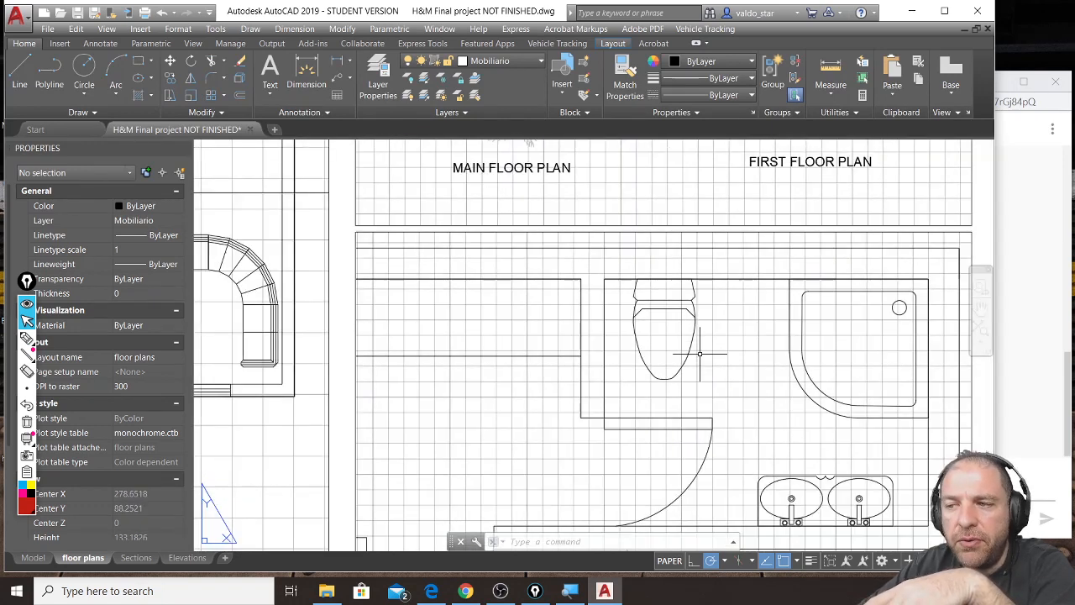
scroll(701, 354, "down", 3)
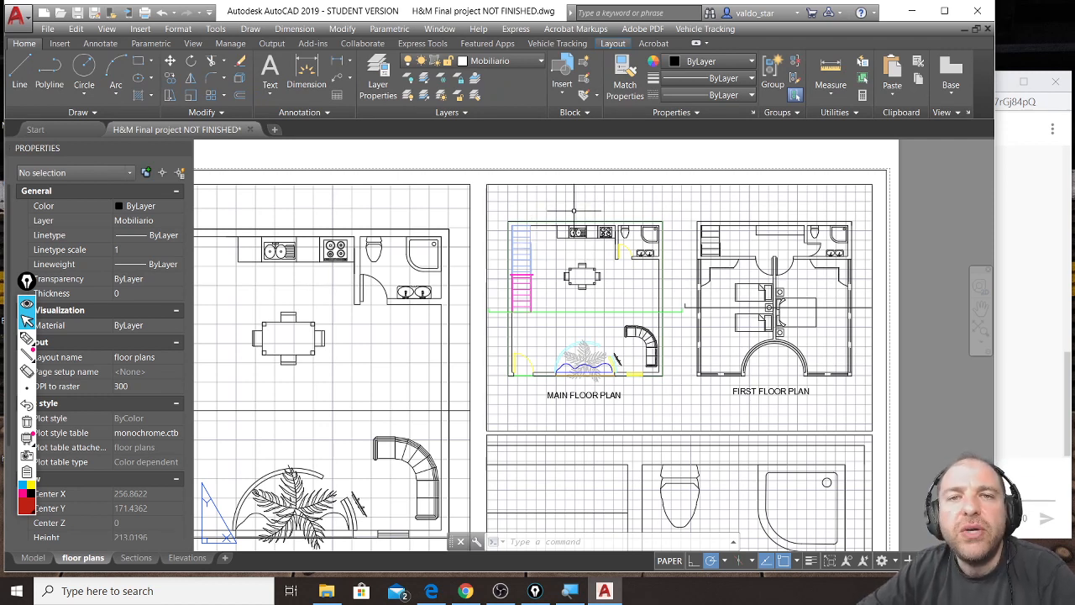
Regenerate the upper-right viewport showing both floor plans so its plot style display updates, and return to paper space
double_click(604, 293)
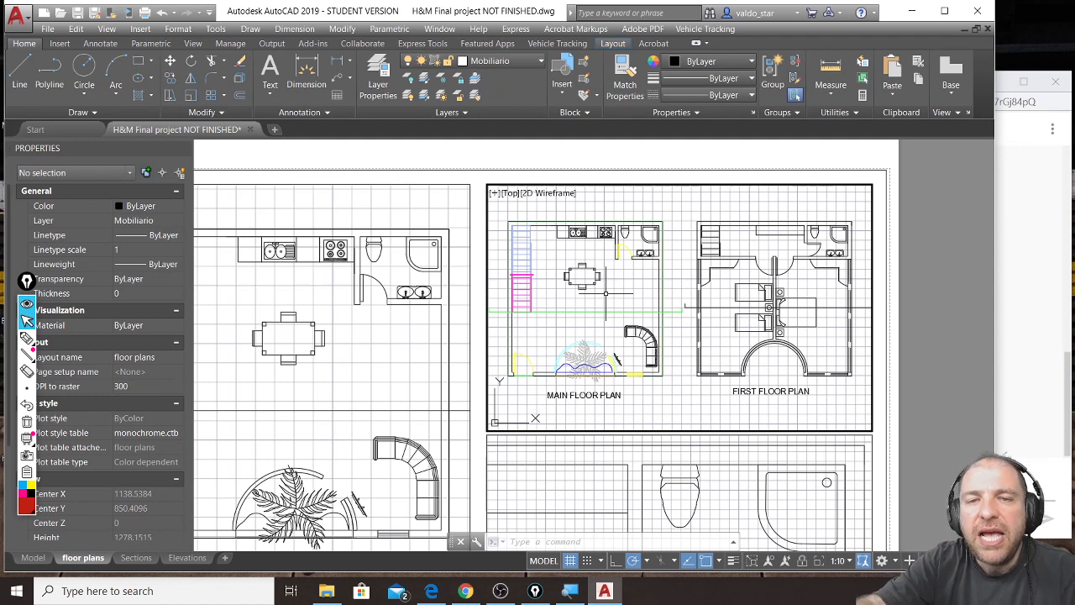
type("RE")
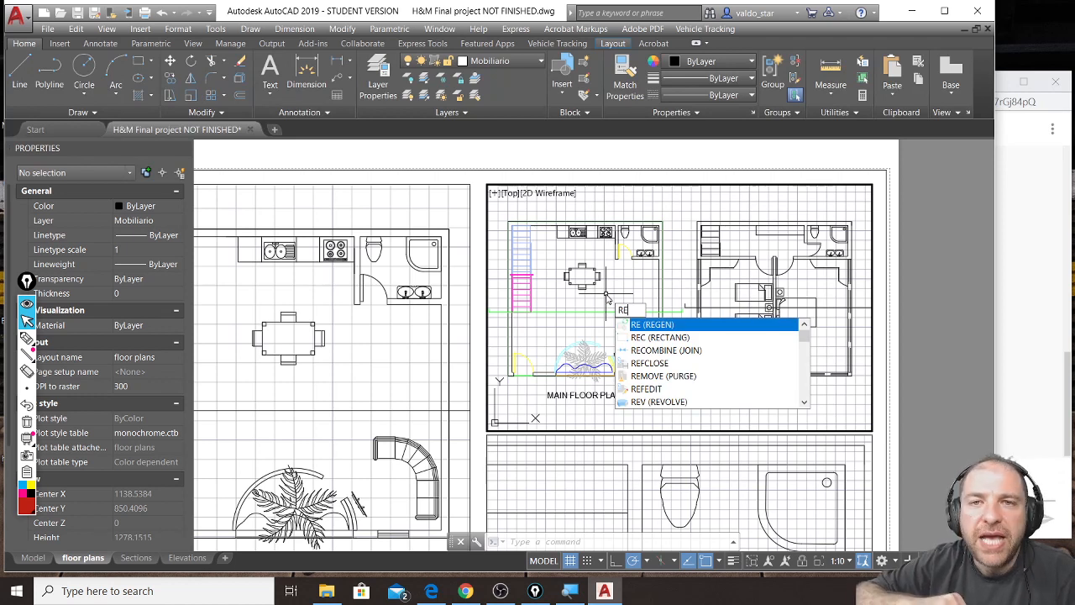
key("Return")
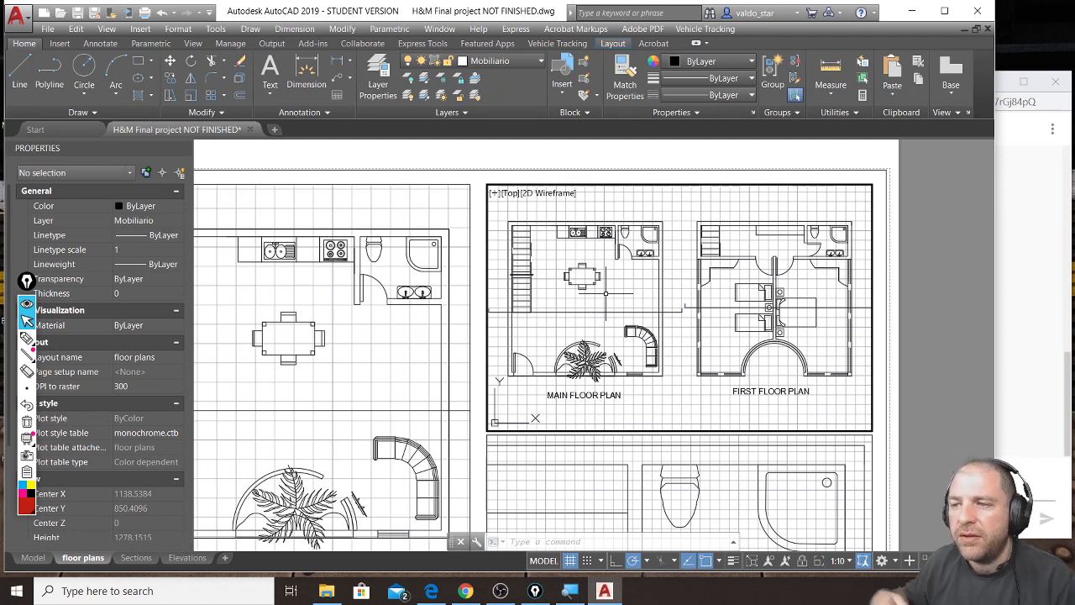
double_click(925, 371)
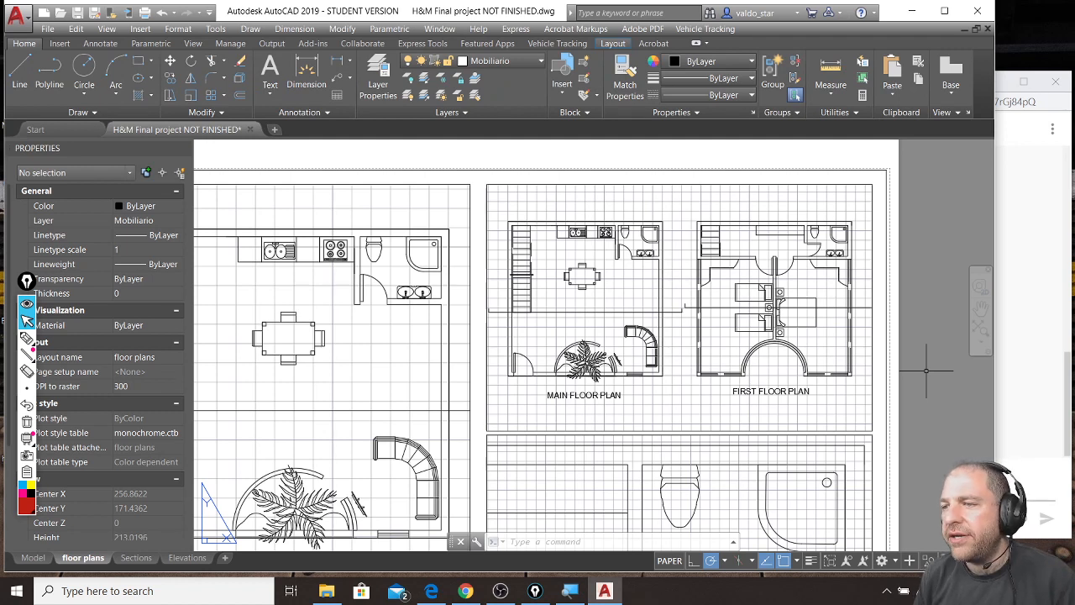
Review the complete floor plans sheet, inspecting the main floor plan, both-plans and bathroom detail viewports up close
scroll(620, 314, "up", 2)
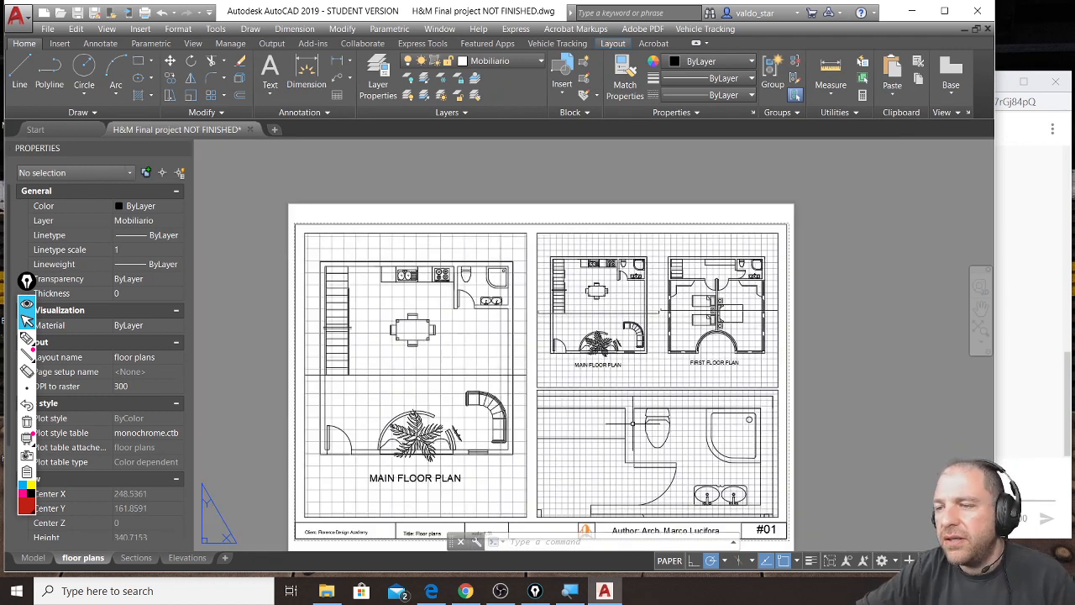
middle_click_drag(632, 424, 623, 333)
scroll(535, 301, "up", 2)
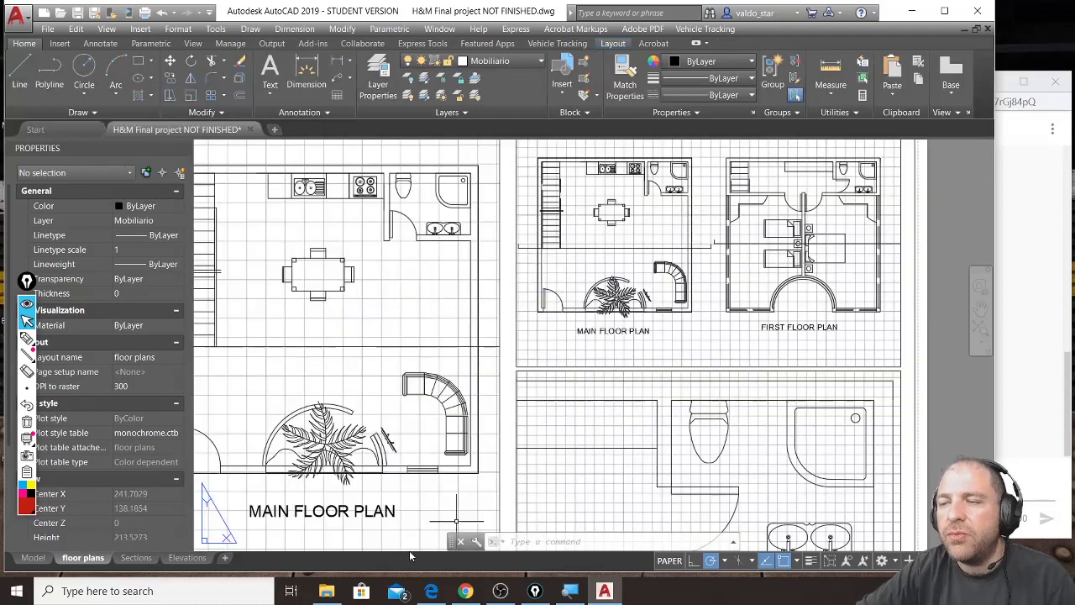
scroll(602, 303, "down", 2)
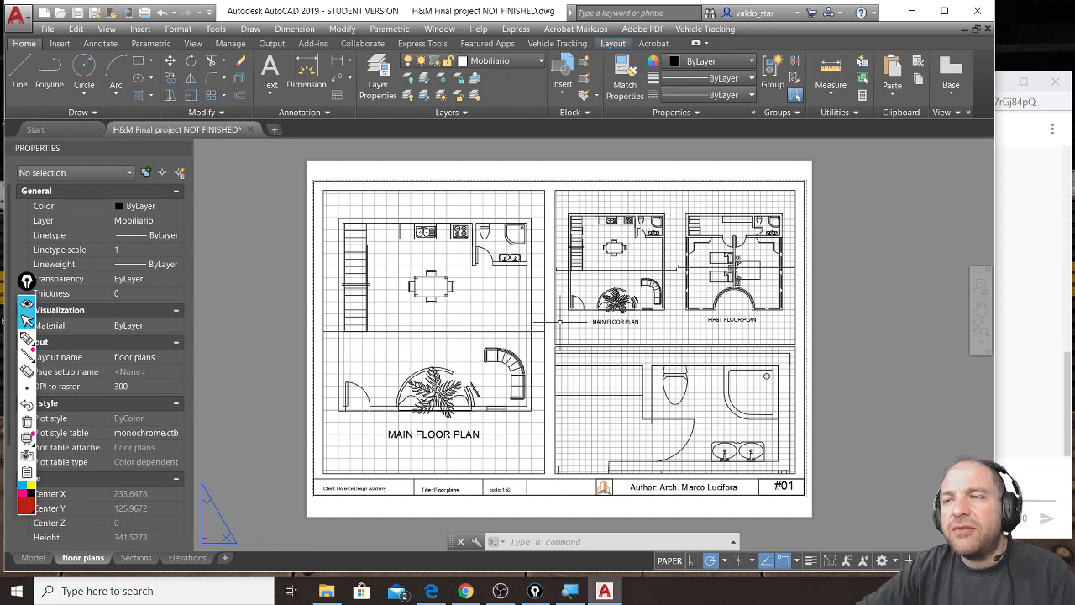
middle_click_drag(655, 329, 642, 336)
scroll(563, 320, "up", 2)
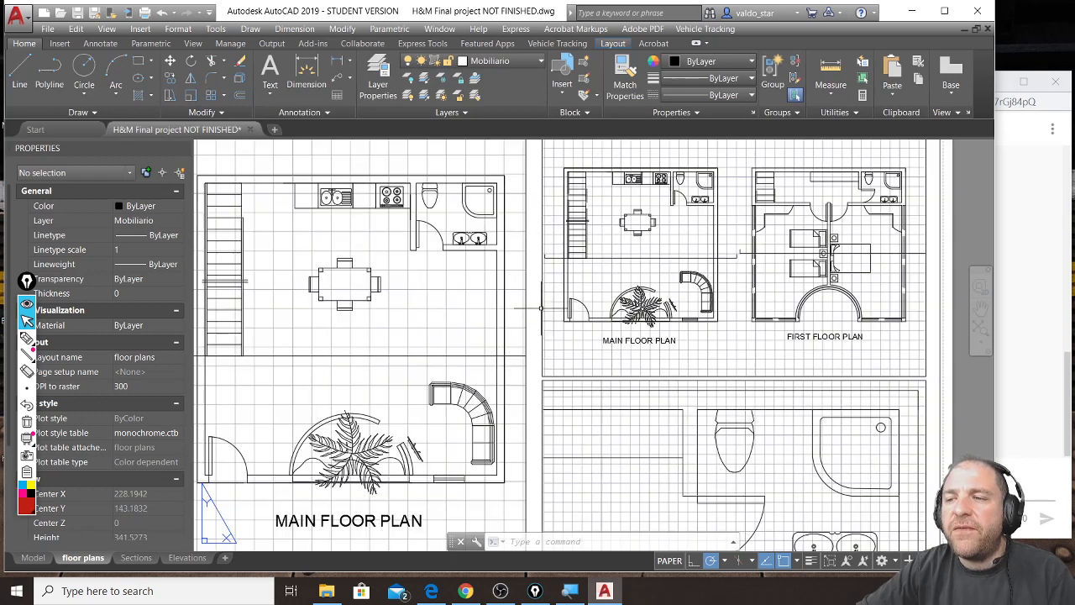
scroll(527, 321, "down", 2)
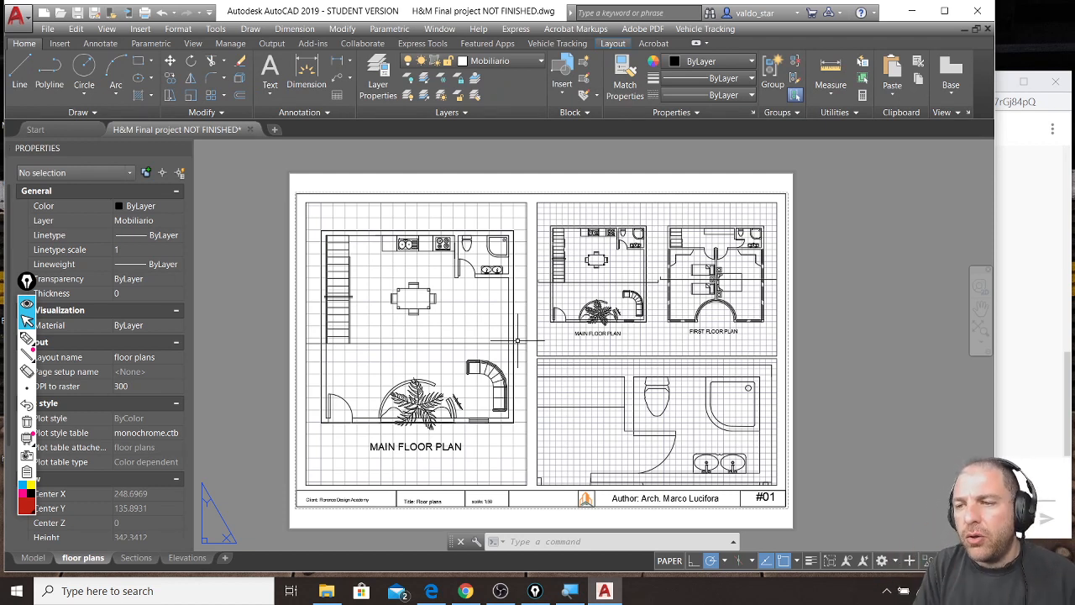
scroll(532, 204, "up", 5)
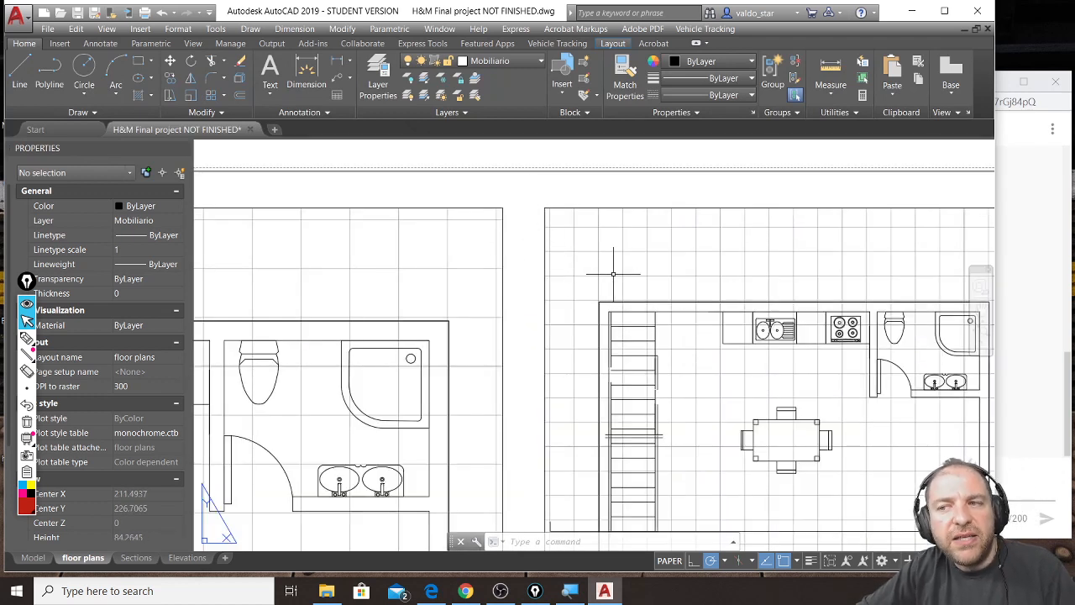
scroll(613, 274, "down", 4)
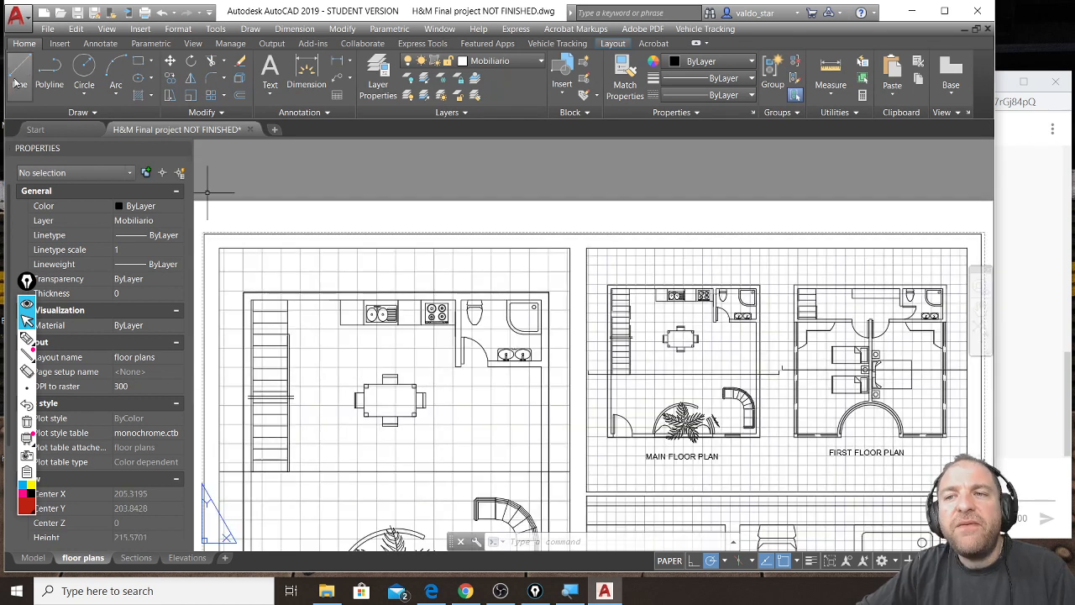
Plot the floor plans layout to PDF, saving it on the Desktop as H&M Final project NOT FINISHED-floor plans.pdf
left_click(44, 29)
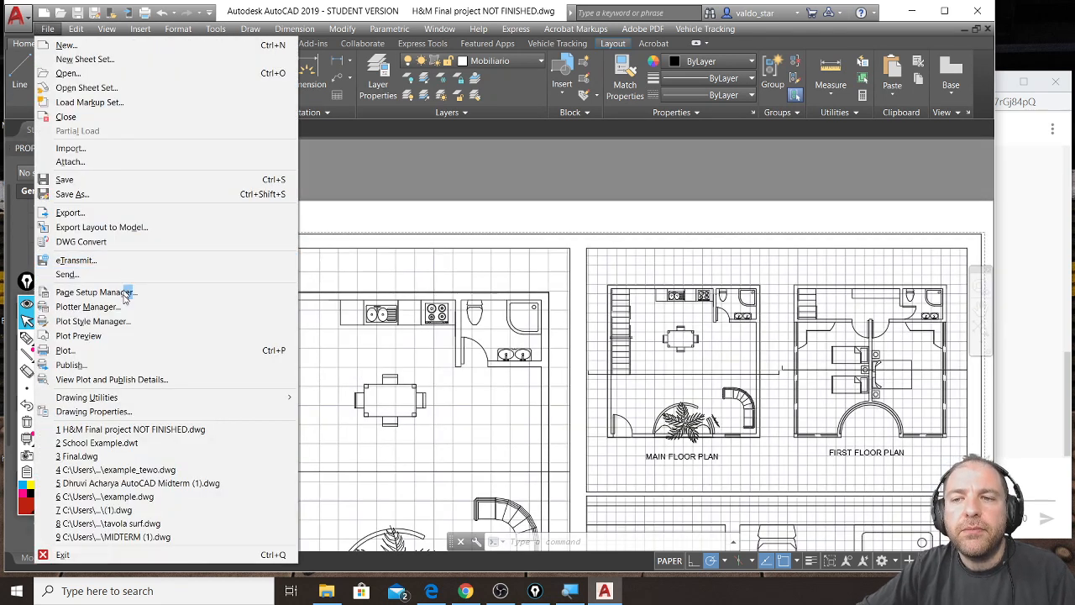
left_click(118, 352)
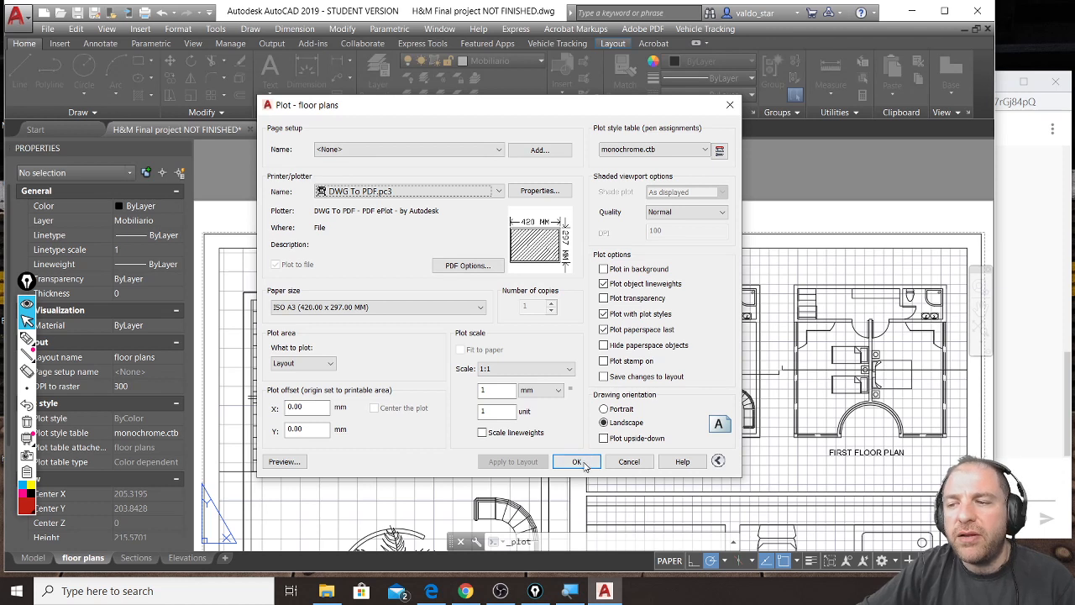
left_click(576, 462)
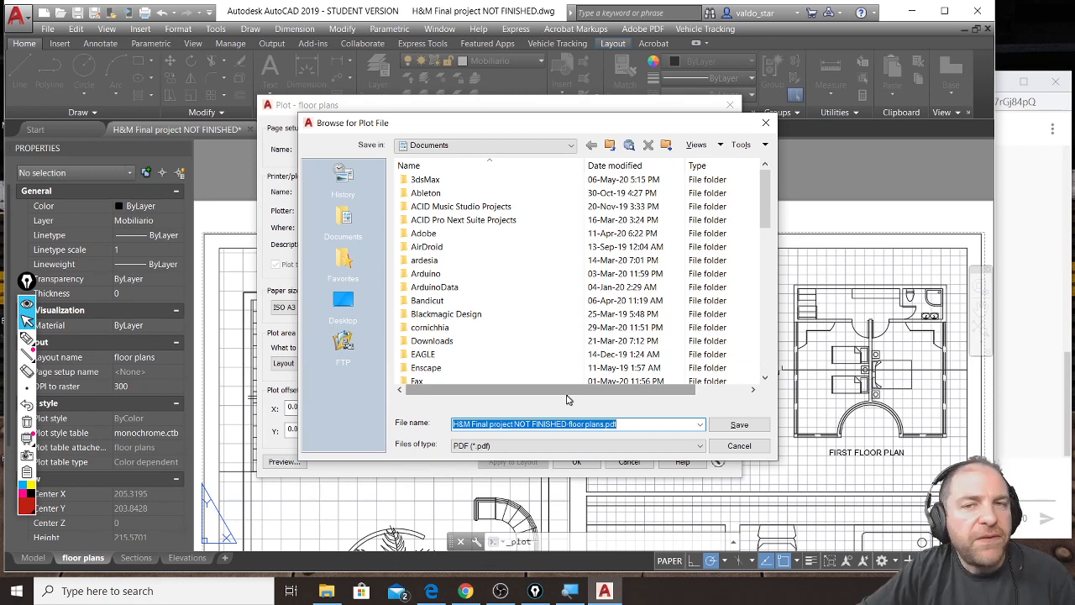
left_click(346, 304)
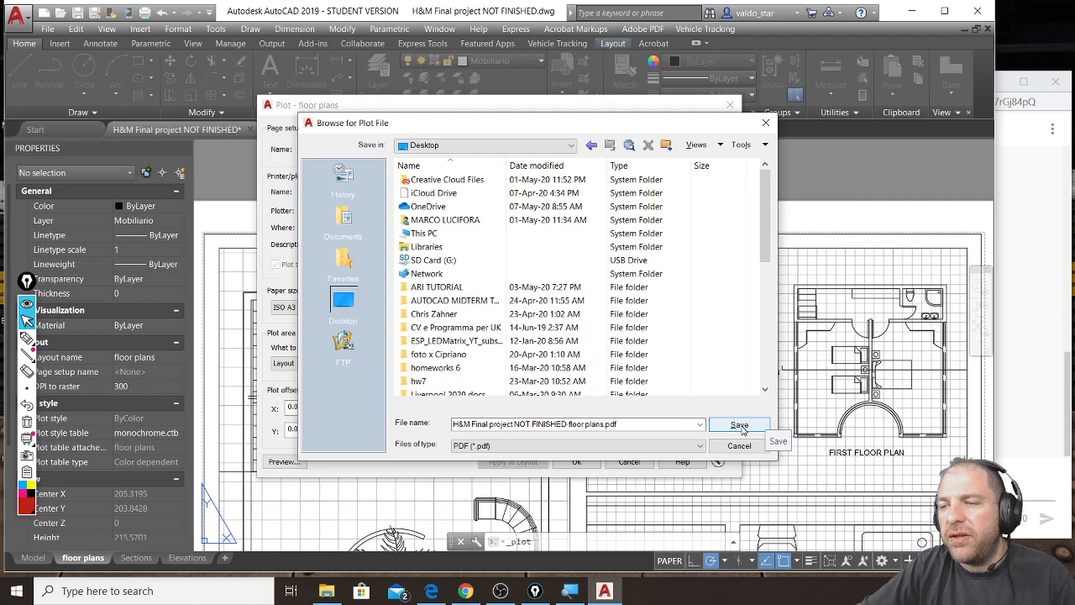
left_click(739, 425)
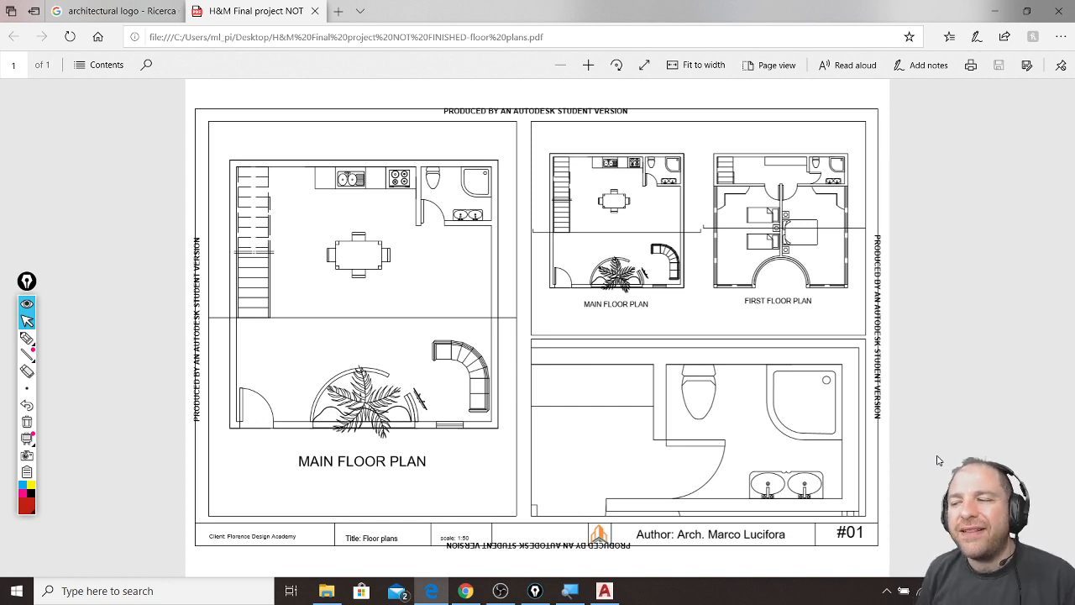
Open the live chat beside the plotted PDF and narrow its window to keep the sheet uncovered while reading the messages
left_click(467, 592)
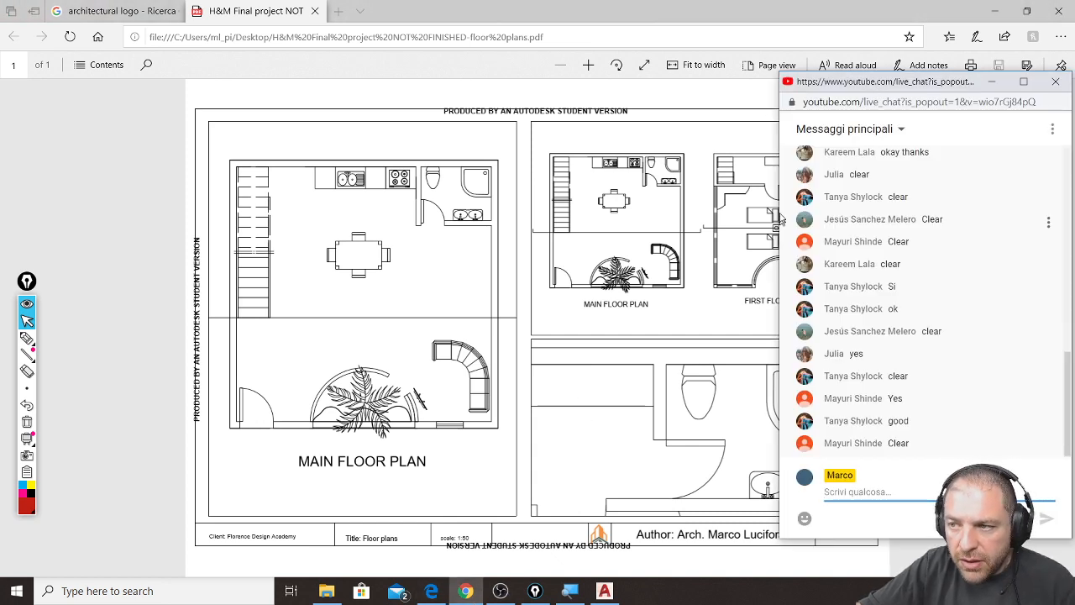
left_click_drag(780, 178, 864, 179)
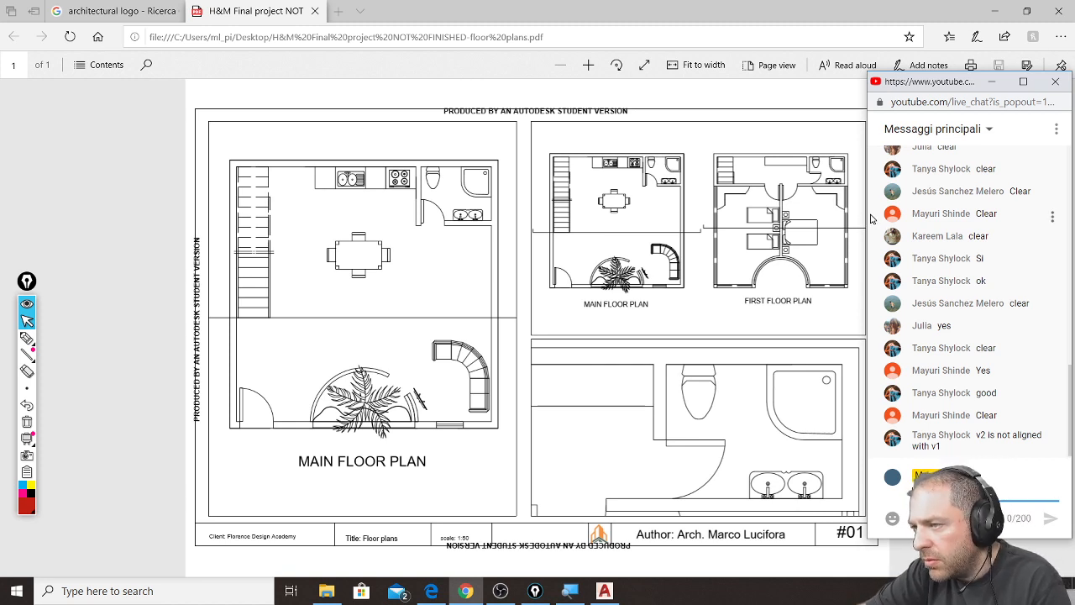
left_click_drag(868, 212, 881, 210)
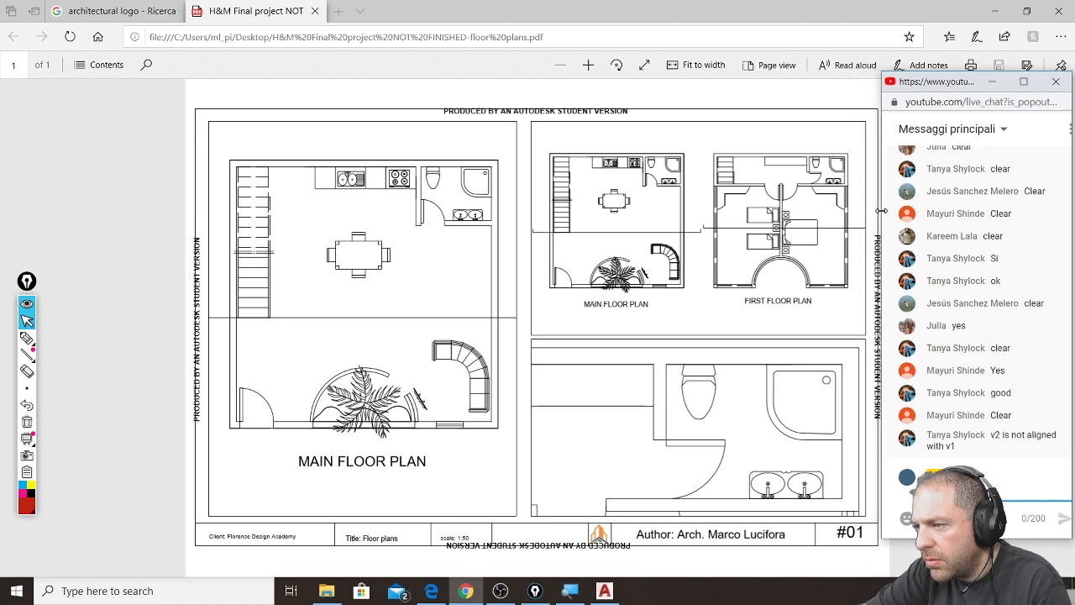
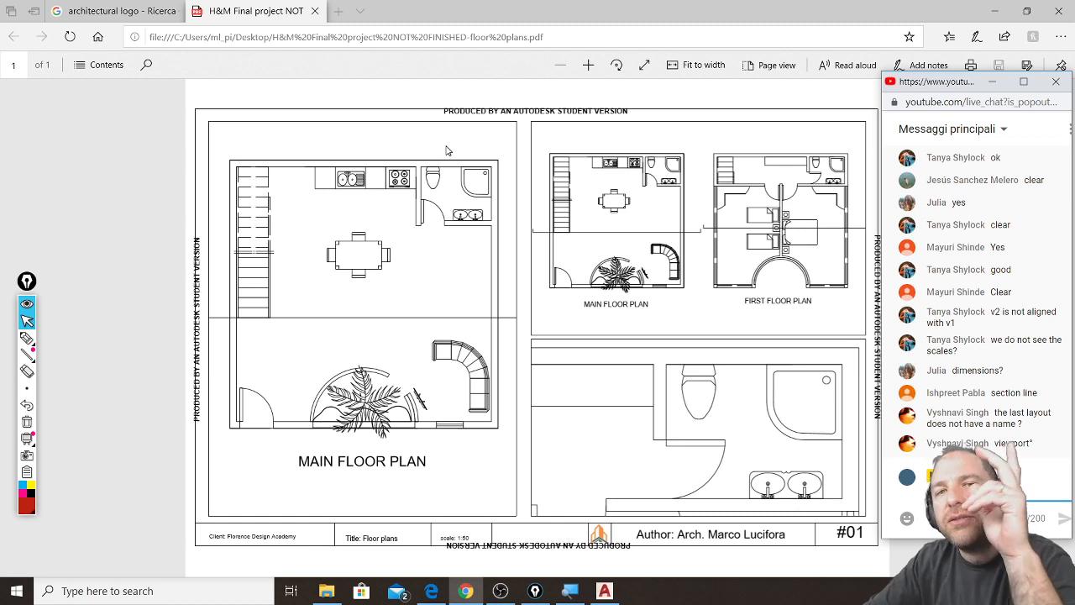
Examine the stairs, section line and line styles of the two main floor plan views up close in the PDF
left_click(30, 346)
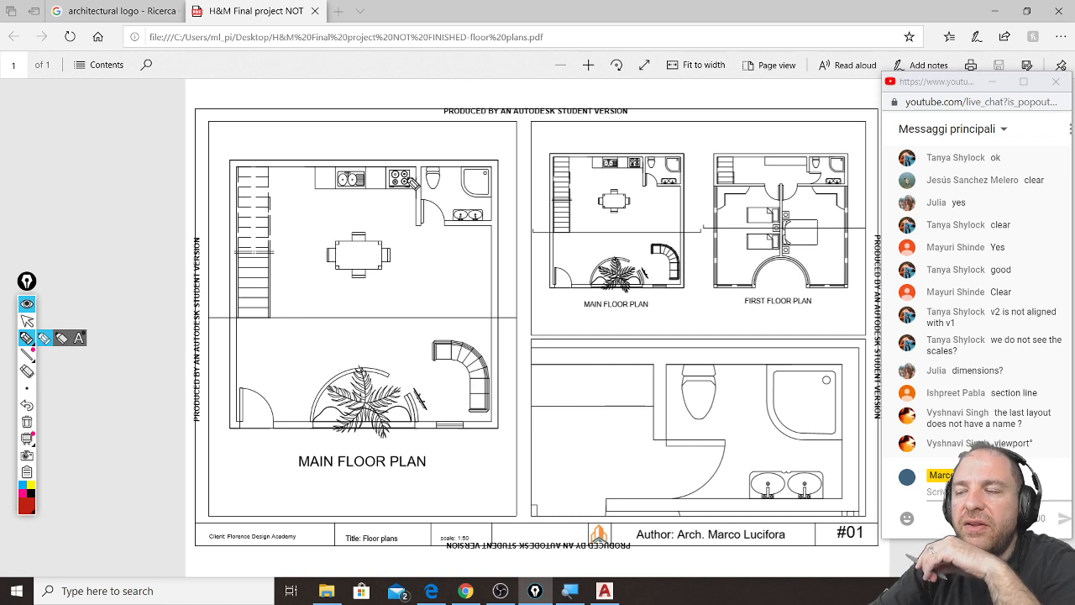
left_click(27, 320)
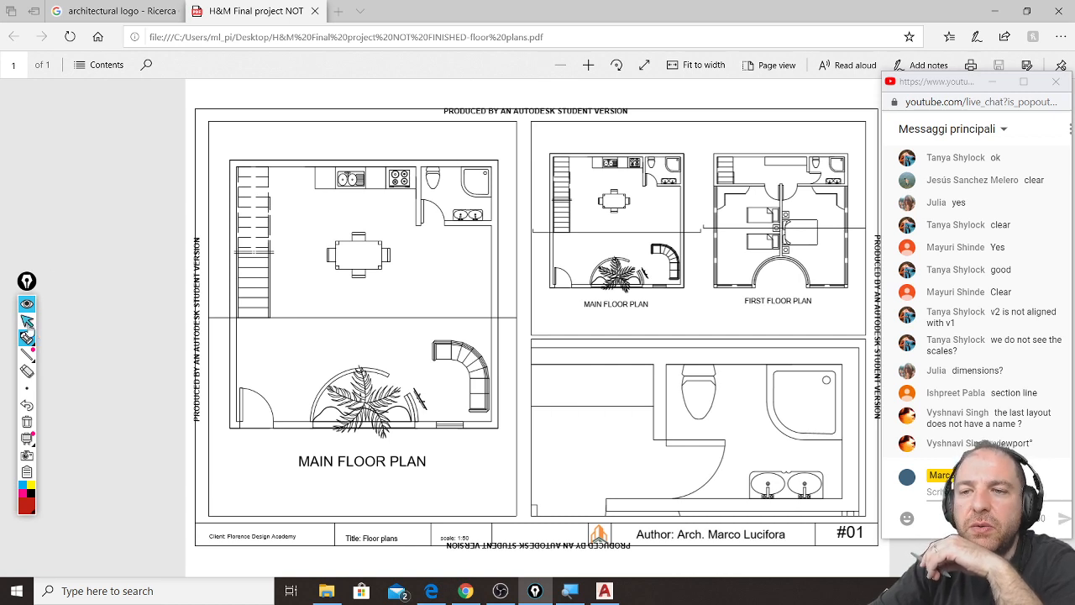
left_click(588, 64)
left_click(588, 64)
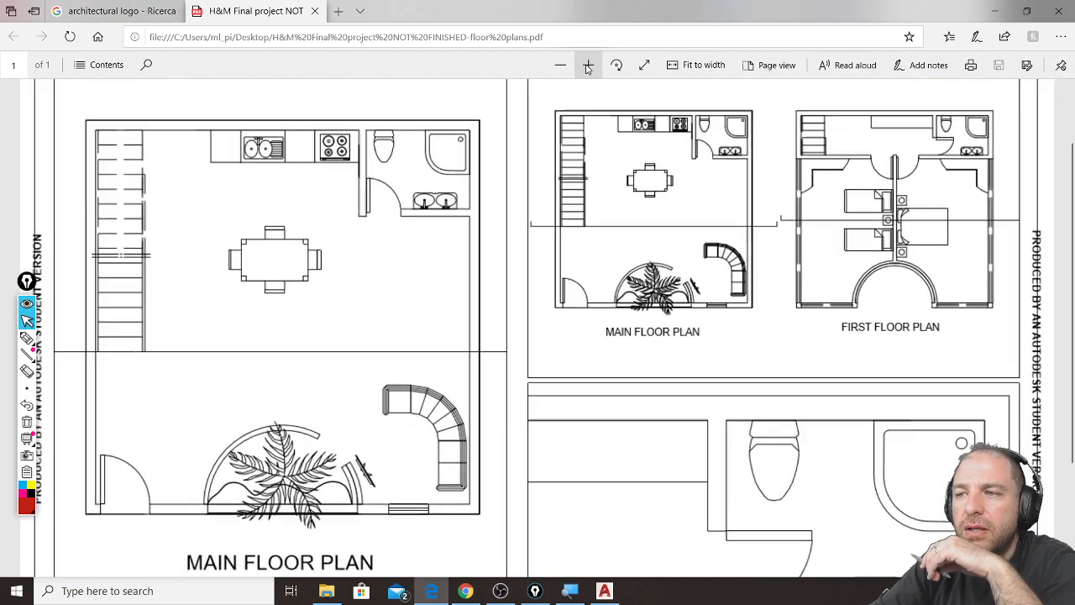
left_click(588, 64)
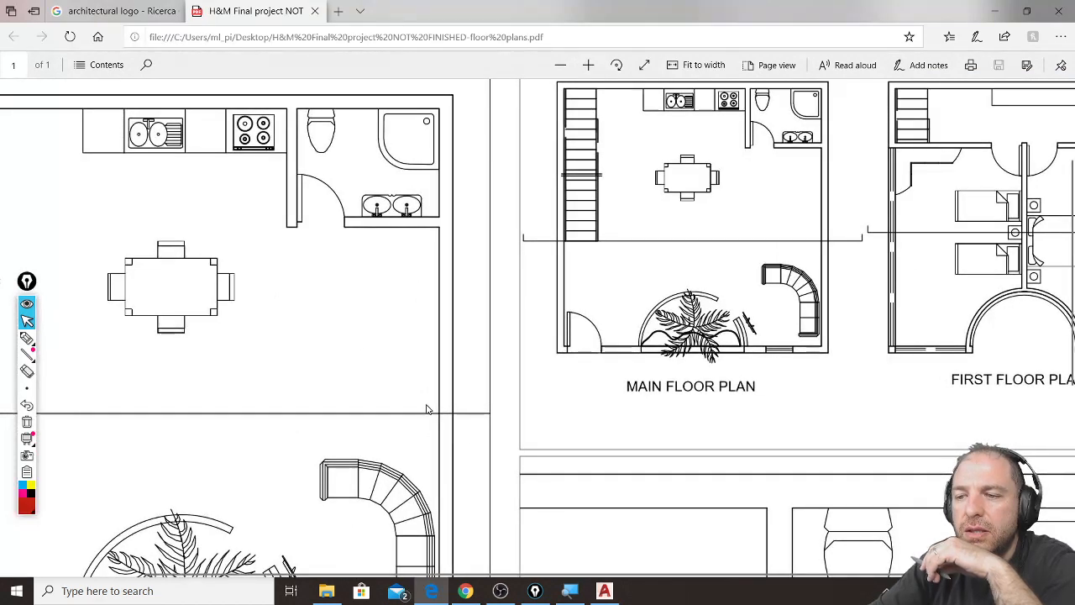
scroll(413, 370, "up", 1)
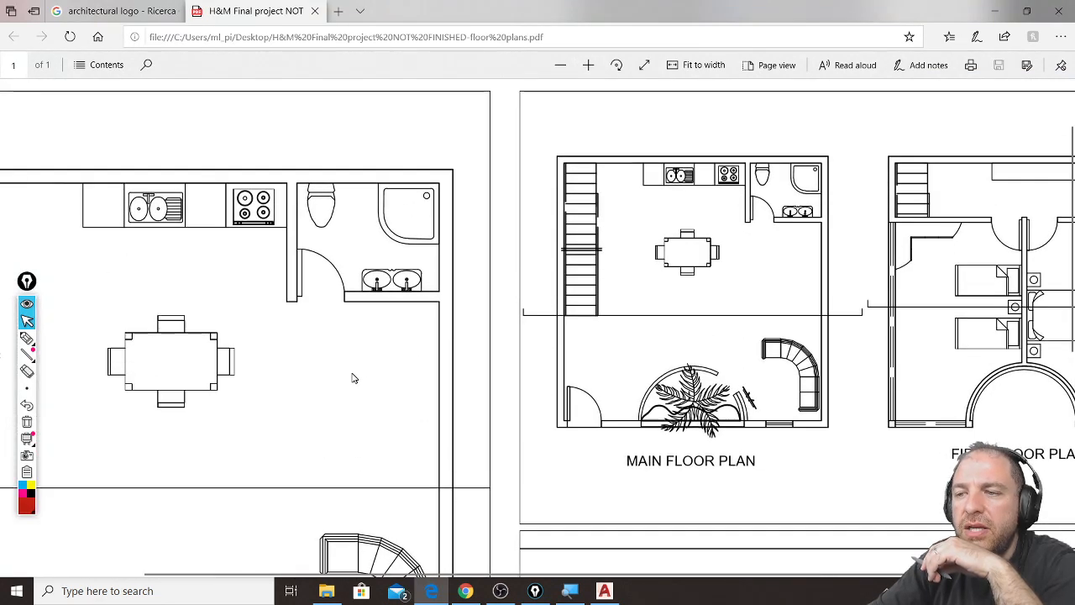
scroll(333, 359, "left", 2, "shift")
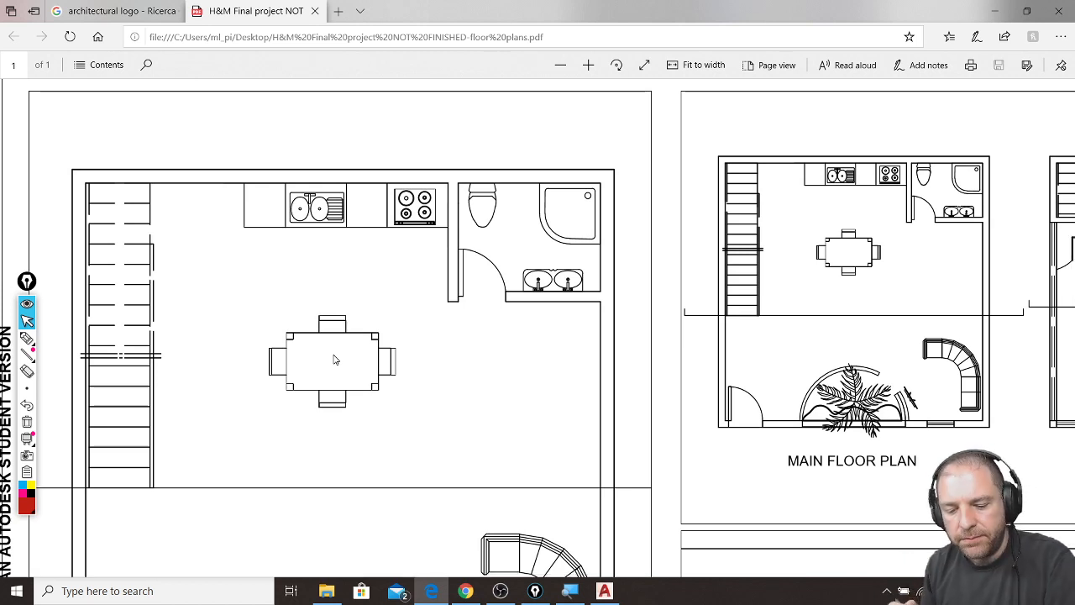
Mark the stair treads and section line in red on both main floor plan views, and clear the markings
key("ctrl+shift+3")
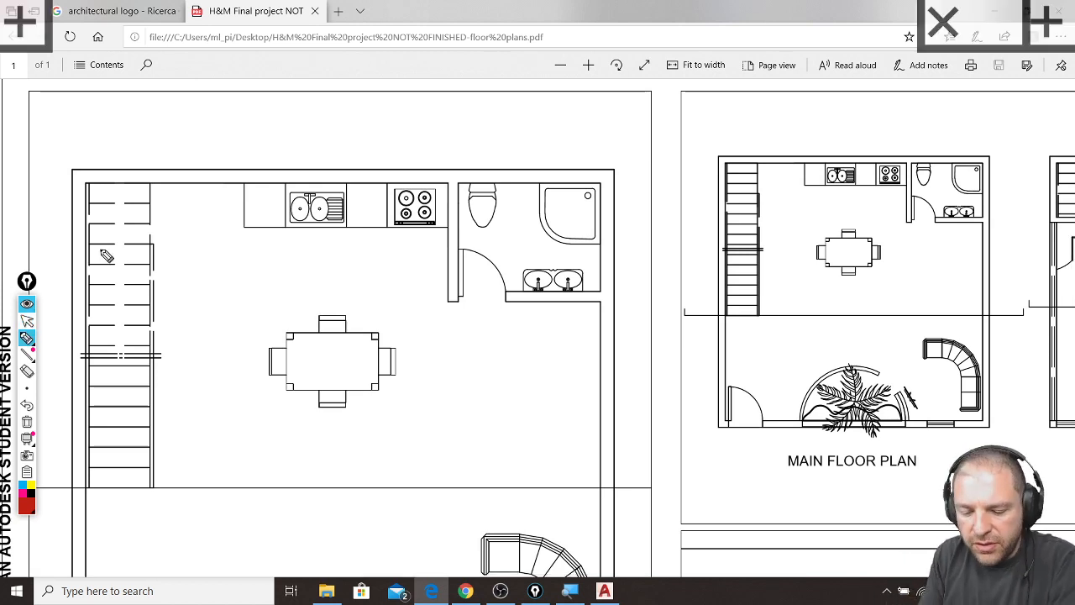
left_click_drag(90, 244, 141, 243)
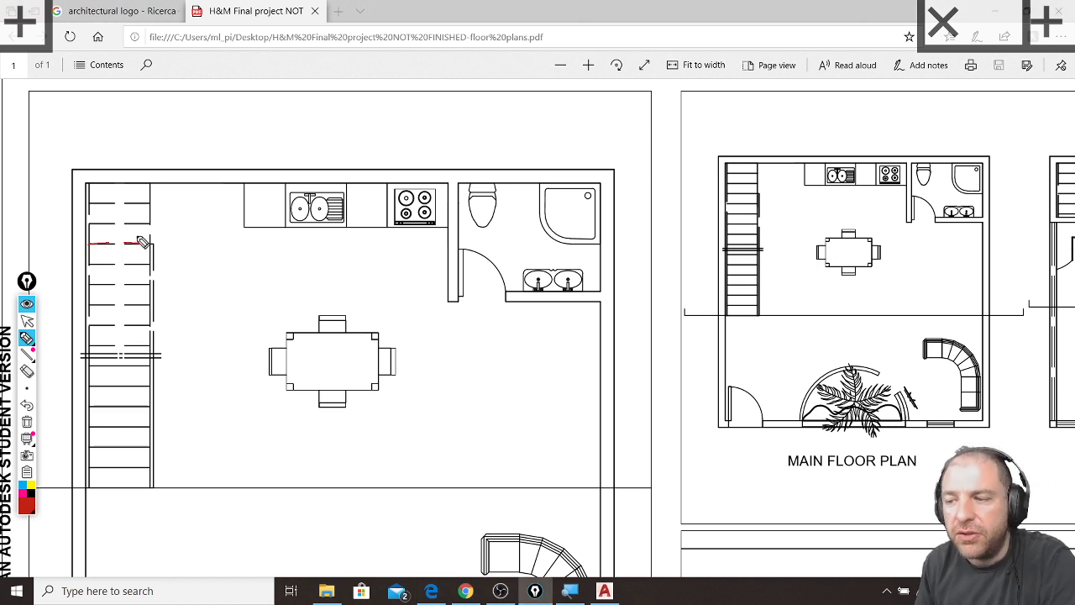
left_click_drag(727, 206, 755, 204)
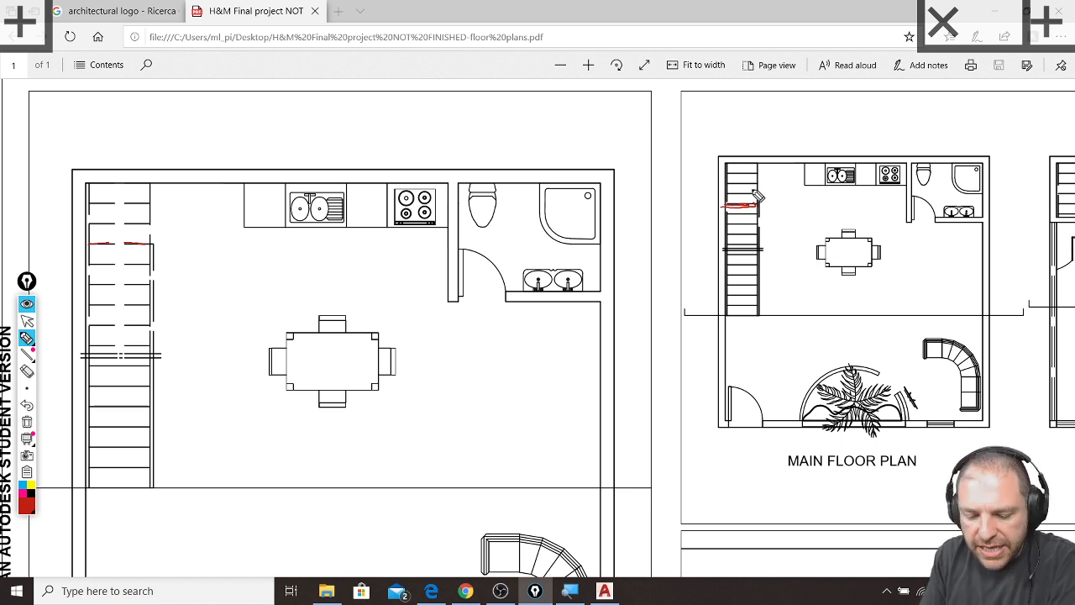
left_click_drag(263, 180, 287, 179)
mouse_move(155, 487)
left_mouse_down()
mouse_move(555, 485)
mouse_move(571, 496)
left_mouse_up()
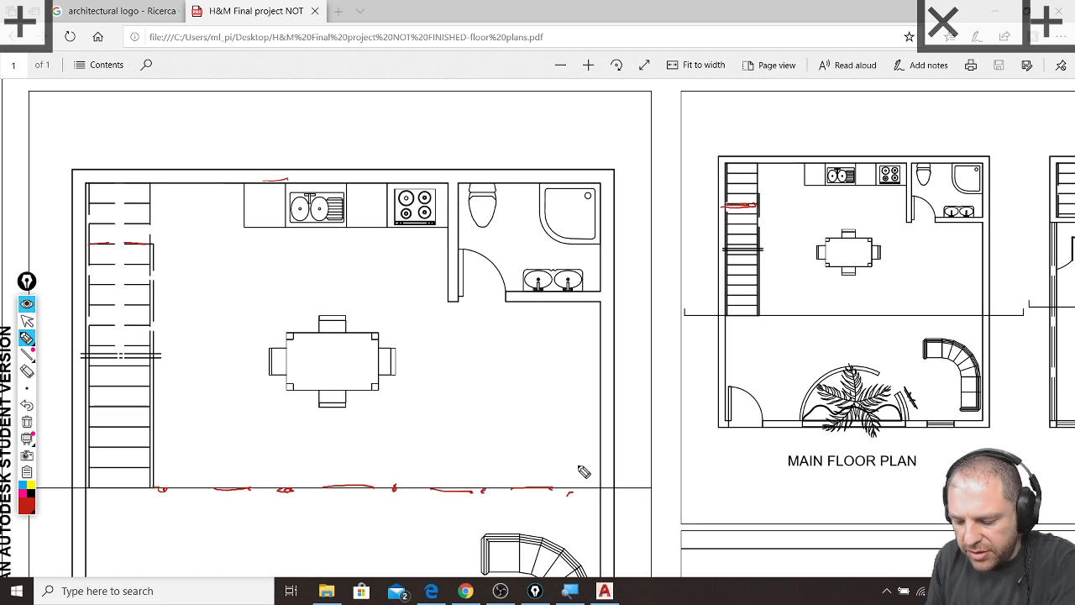
left_click_drag(692, 316, 1012, 317)
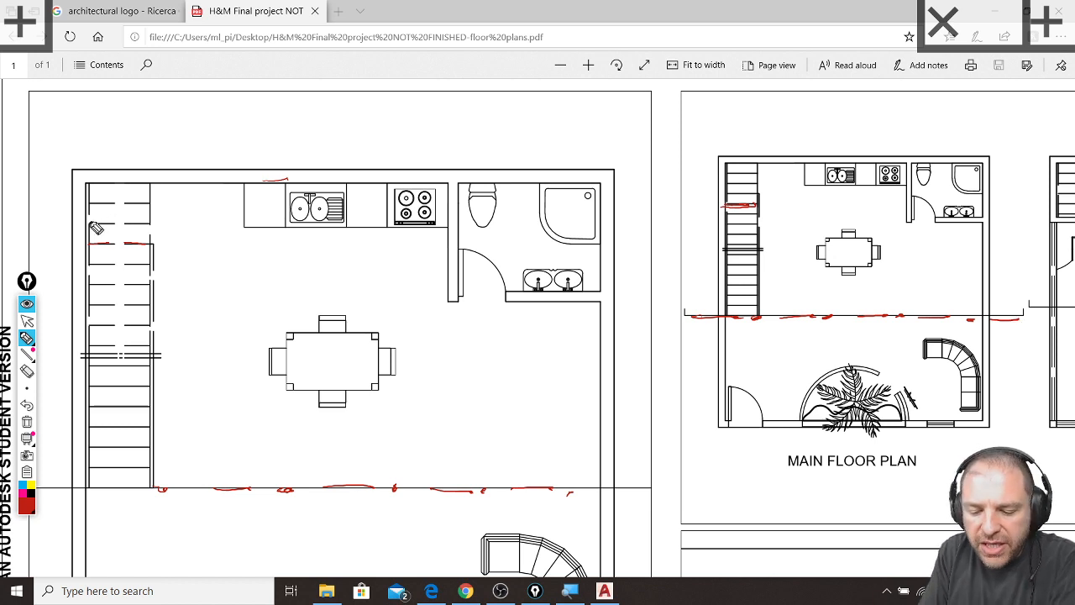
left_click_drag(90, 219, 151, 217)
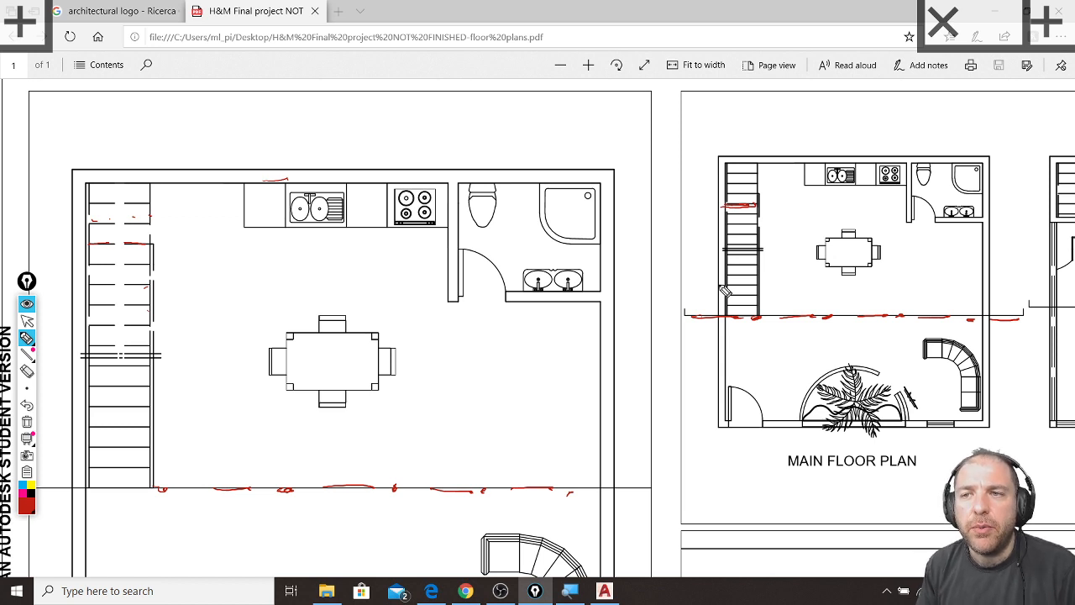
key("ctrl+shift+7")
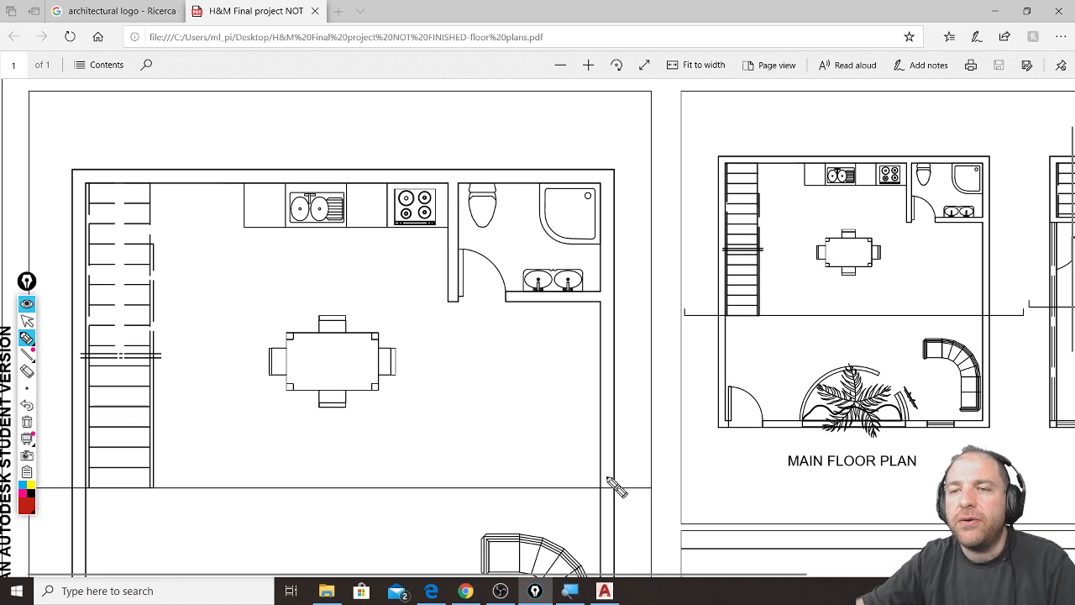
On the whole PDF sheet, outline both MAIN FLOOR PLAN titles in red and write 1:50 across the larger plan
left_click(26, 320)
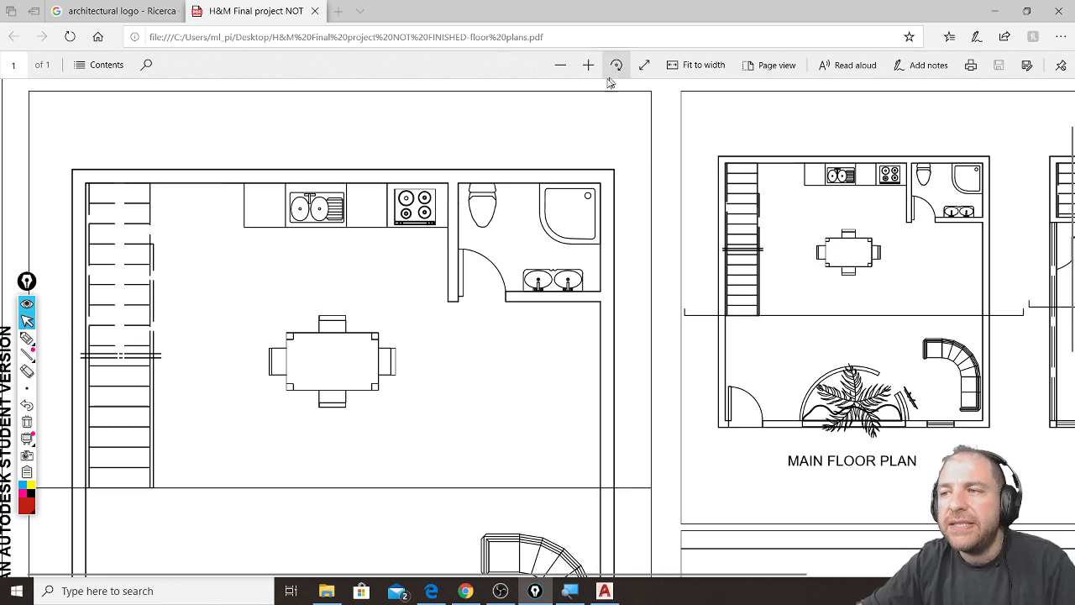
left_click(561, 66)
left_click(560, 66)
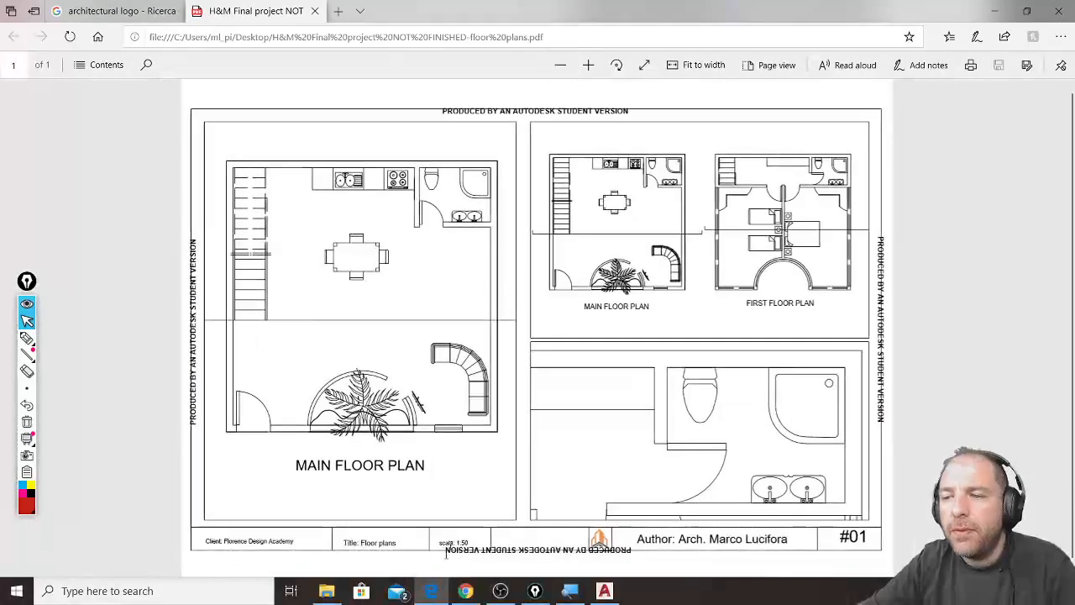
left_click(25, 337)
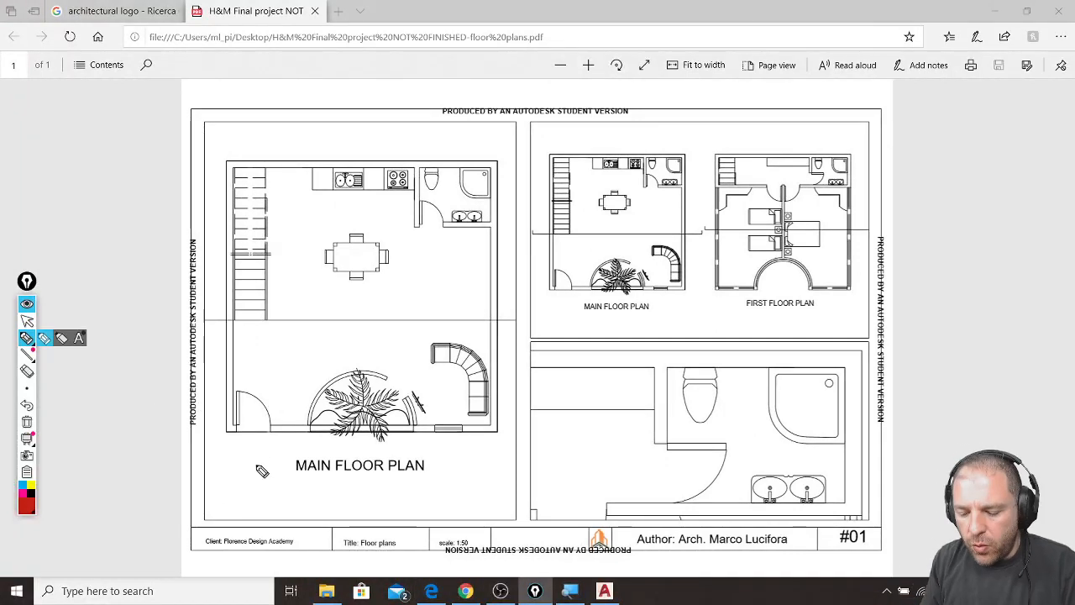
mouse_move(286, 449)
left_mouse_down()
mouse_move(301, 483)
mouse_move(443, 477)
mouse_move(439, 453)
mouse_move(294, 455)
left_mouse_up()
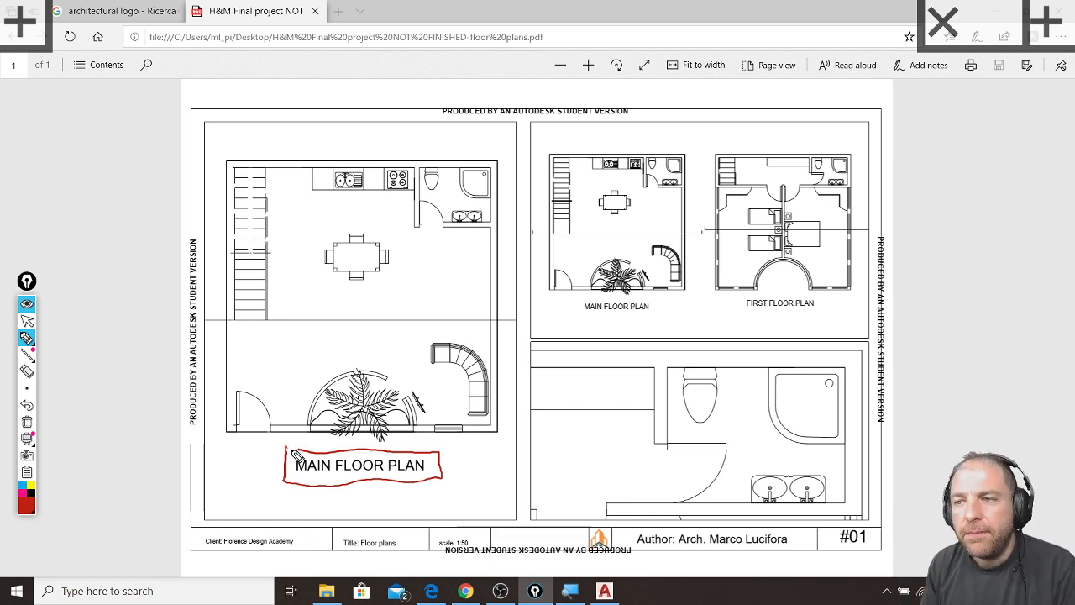
mouse_move(578, 297)
left_mouse_down()
mouse_move(592, 312)
mouse_move(664, 305)
mouse_move(655, 307)
left_mouse_up()
mouse_move(306, 338)
left_mouse_down()
mouse_move(339, 296)
mouse_move(336, 335)
left_mouse_up()
left_click(355, 300)
left_click(356, 330)
mouse_move(382, 297)
left_mouse_down()
mouse_move(369, 333)
mouse_move(405, 319)
left_mouse_up()
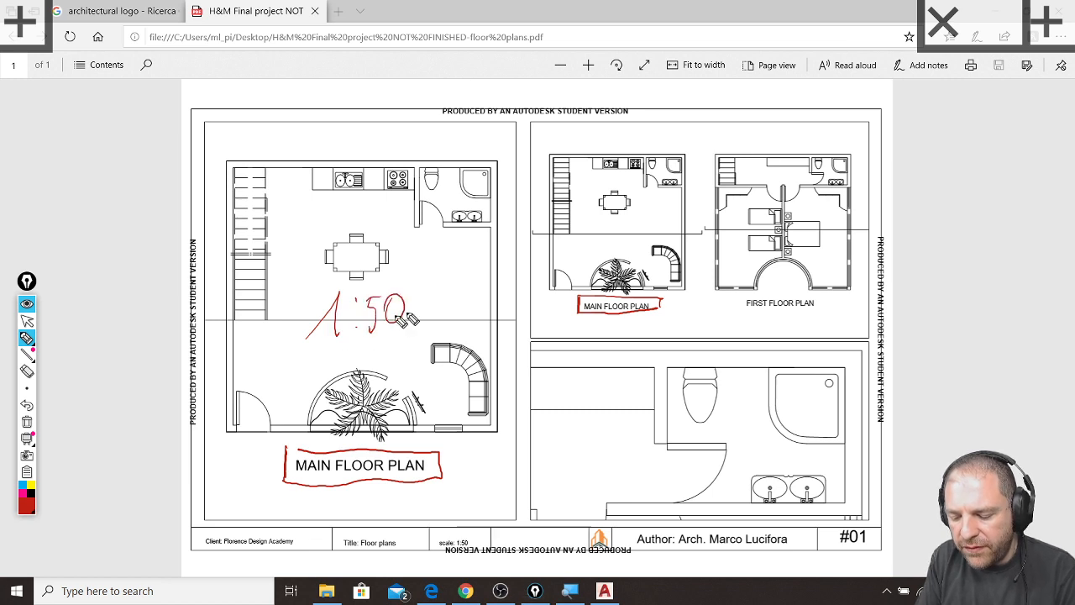
Write 1:100 in red beside the smaller main floor plan's title and circle that title
left_click_drag(682, 330, 702, 299)
mouse_move(702, 299)
left_mouse_down()
mouse_move(698, 329)
mouse_move(731, 328)
mouse_move(739, 305)
left_mouse_up()
left_click(718, 303)
left_click(719, 319)
mouse_move(749, 306)
left_mouse_down()
mouse_move(753, 324)
mouse_move(769, 314)
left_mouse_up()
mouse_move(664, 302)
left_mouse_down()
mouse_move(572, 313)
mouse_move(663, 295)
left_mouse_up()
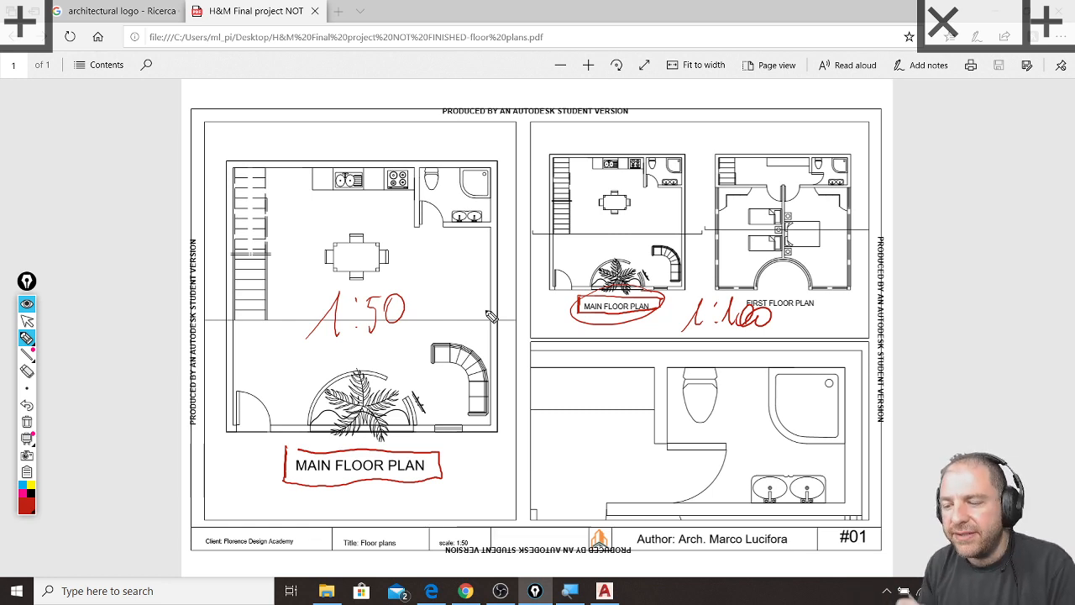
Draw a red cross and write TITLE over the bathroom detail to point out its missing title
left_click_drag(556, 435, 603, 476)
mouse_move(562, 472)
left_mouse_down()
mouse_move(621, 429)
mouse_move(664, 459)
left_mouse_up()
mouse_move(646, 461)
left_mouse_down()
mouse_move(649, 477)
mouse_move(709, 459)
left_mouse_up()
mouse_move(693, 460)
left_mouse_down()
mouse_move(694, 477)
mouse_move(736, 473)
left_mouse_up()
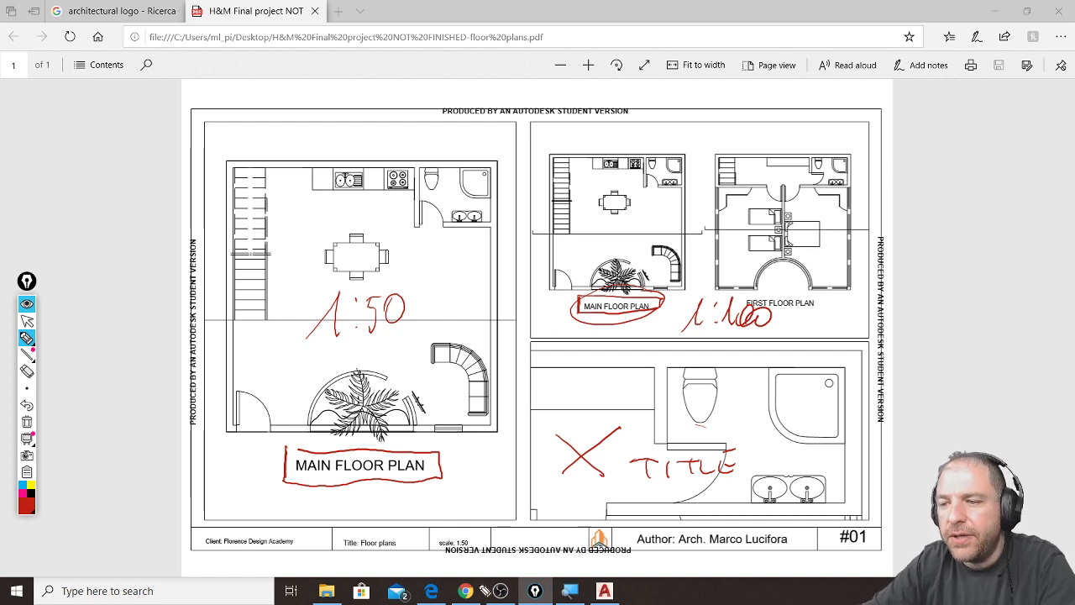
Check the live chat, and switch to the AutoCAD drawing with all red annotations cleared from the screen
left_click(466, 592)
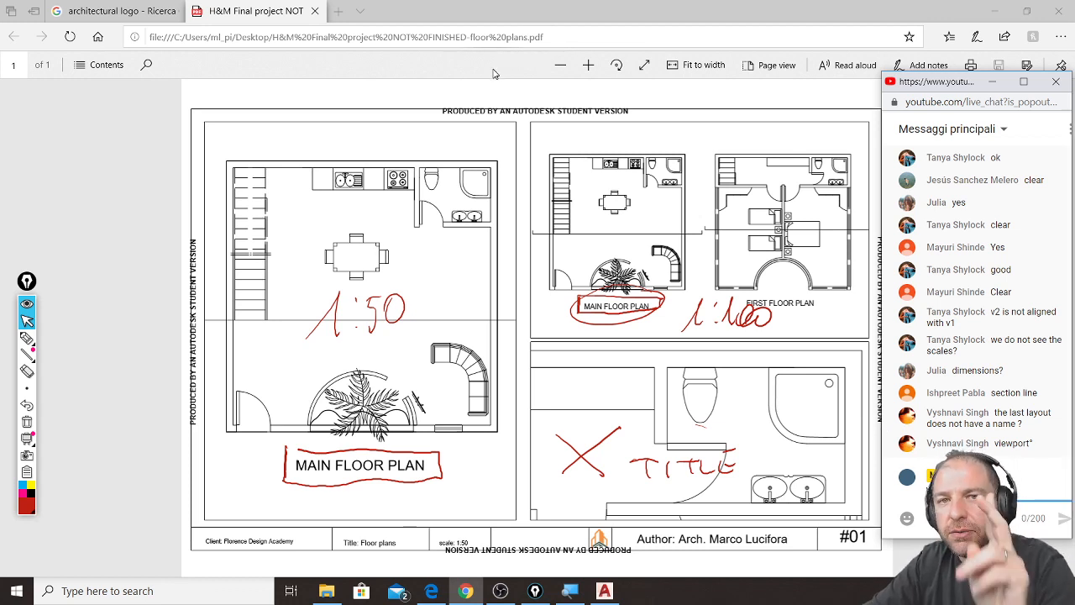
left_click(605, 592)
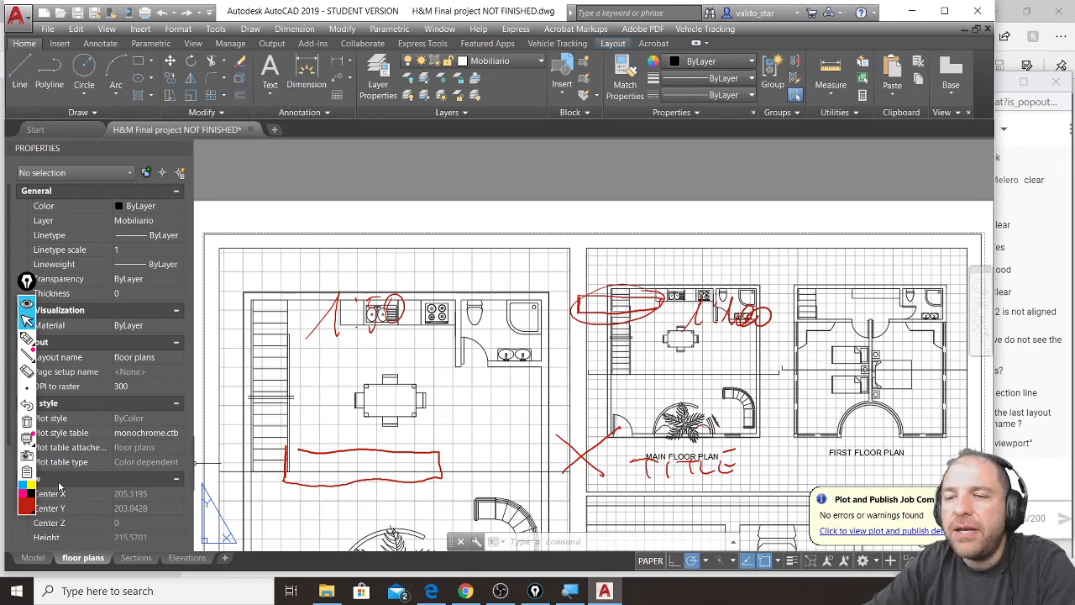
left_click(27, 423)
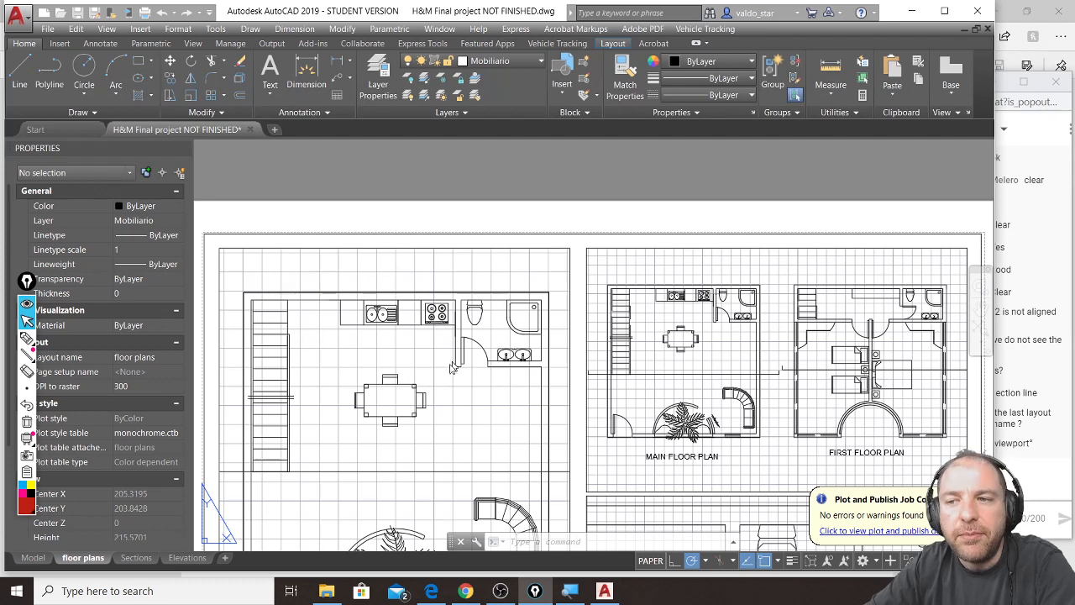
Regenerate the large main floor plan viewport to update its stair linetypes, and return to paper space
middle_click_drag(284, 335, 386, 302)
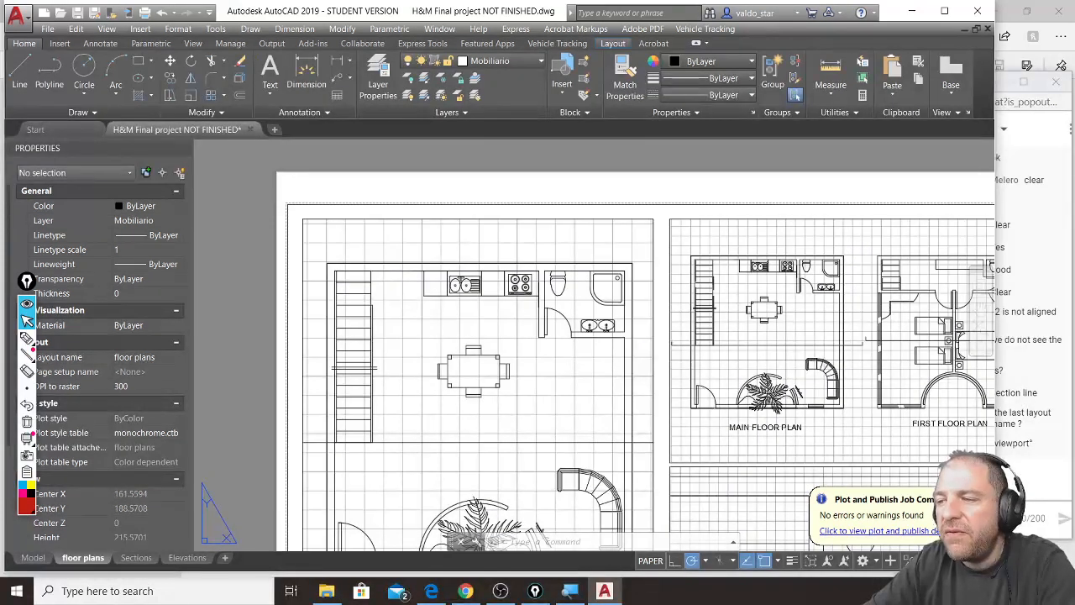
double_click(402, 310)
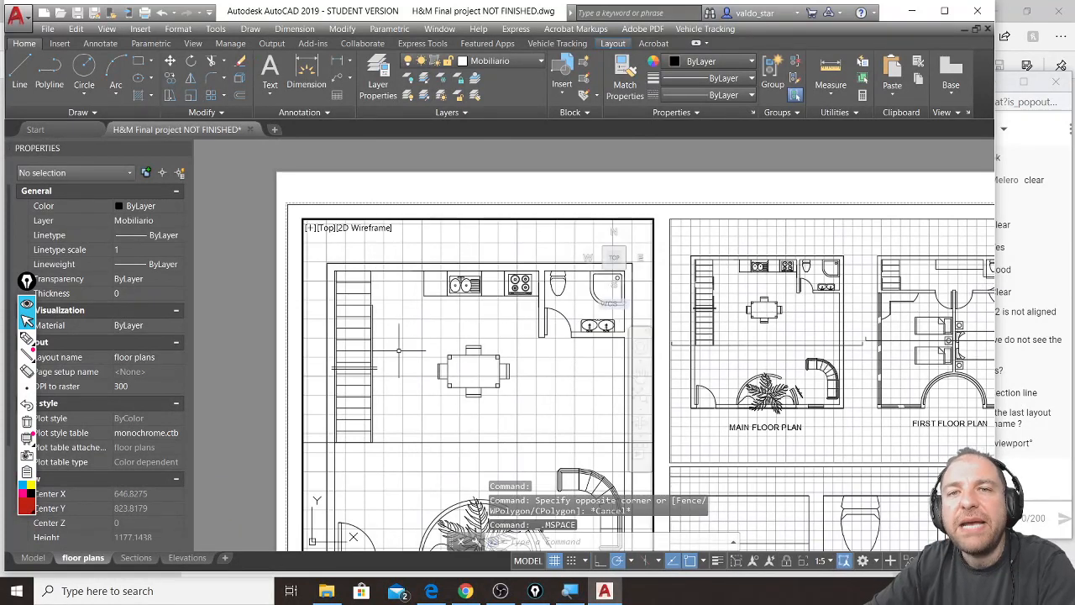
type("re")
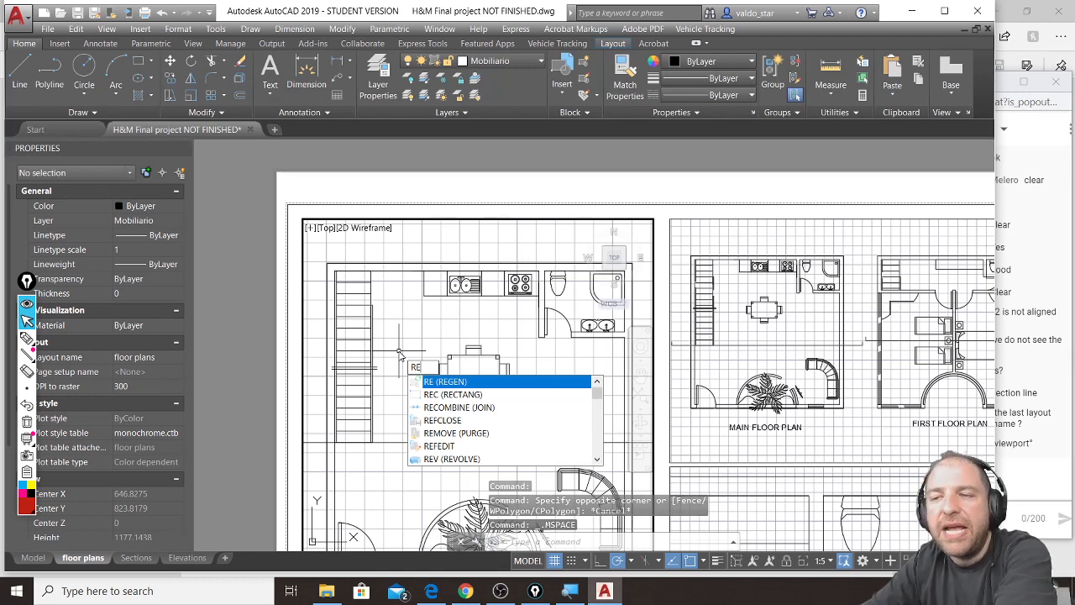
key("Return")
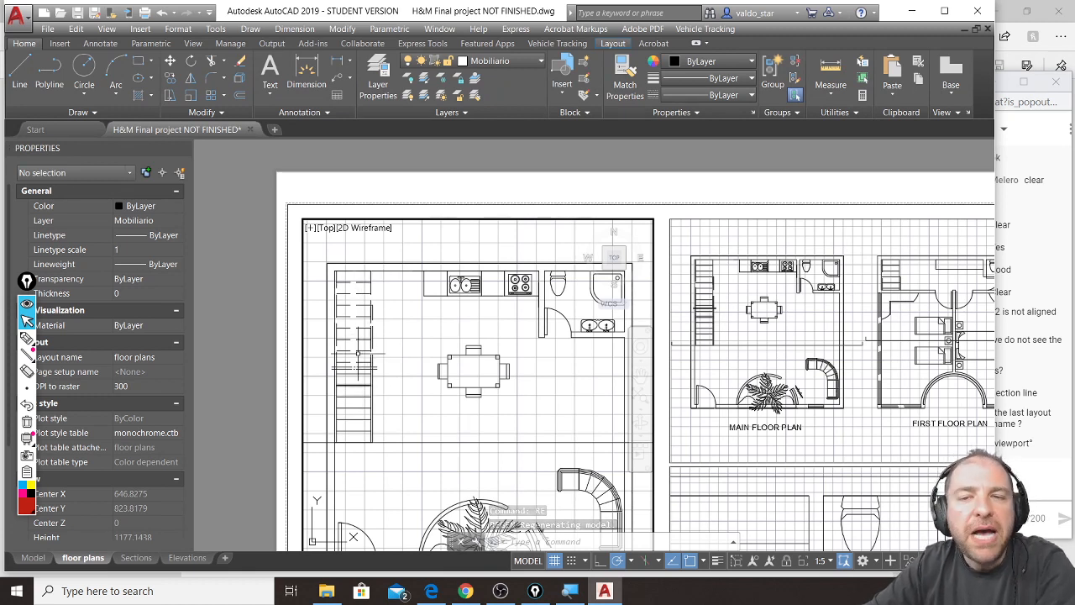
double_click(261, 383)
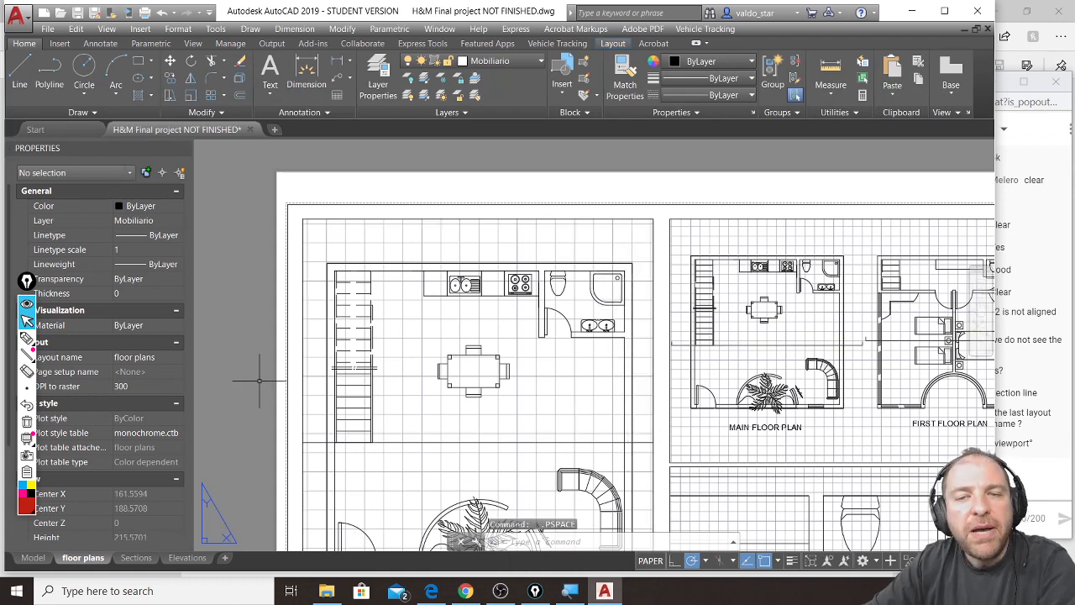
In model space, load the ACAD_ISO04W100 linetype through the linetype setting of the Limites layer
left_click(33, 557)
scroll(292, 368, "up", 8)
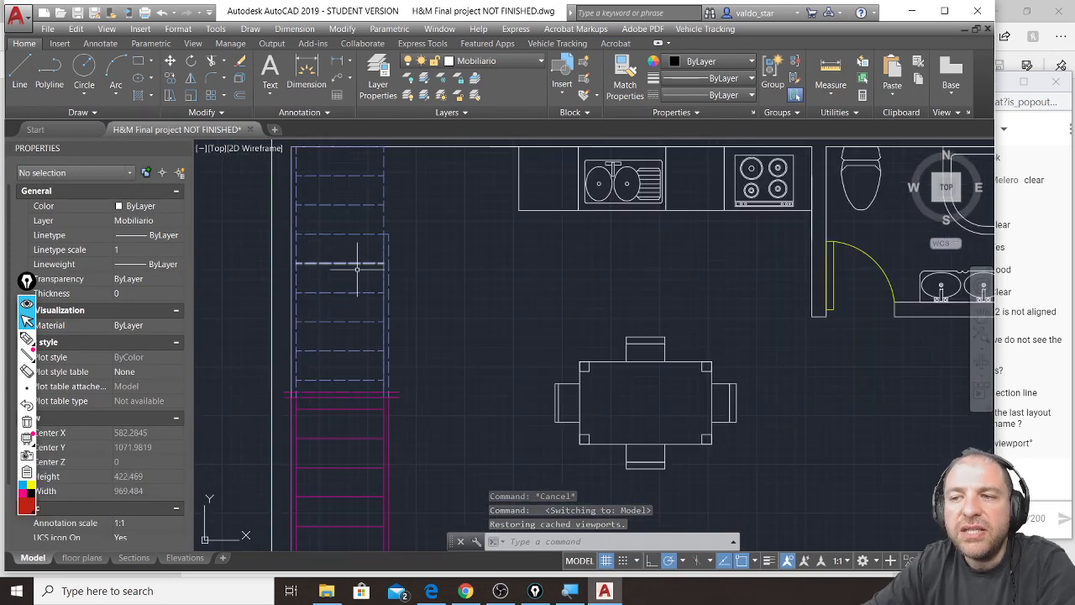
scroll(285, 281, "up", 5)
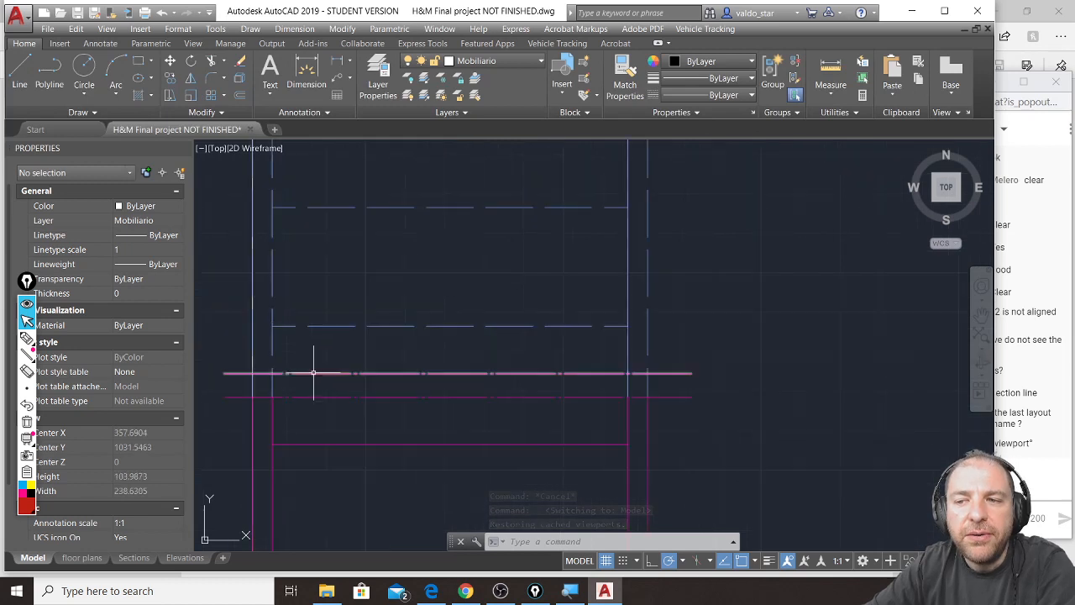
scroll(403, 219, "down", 4)
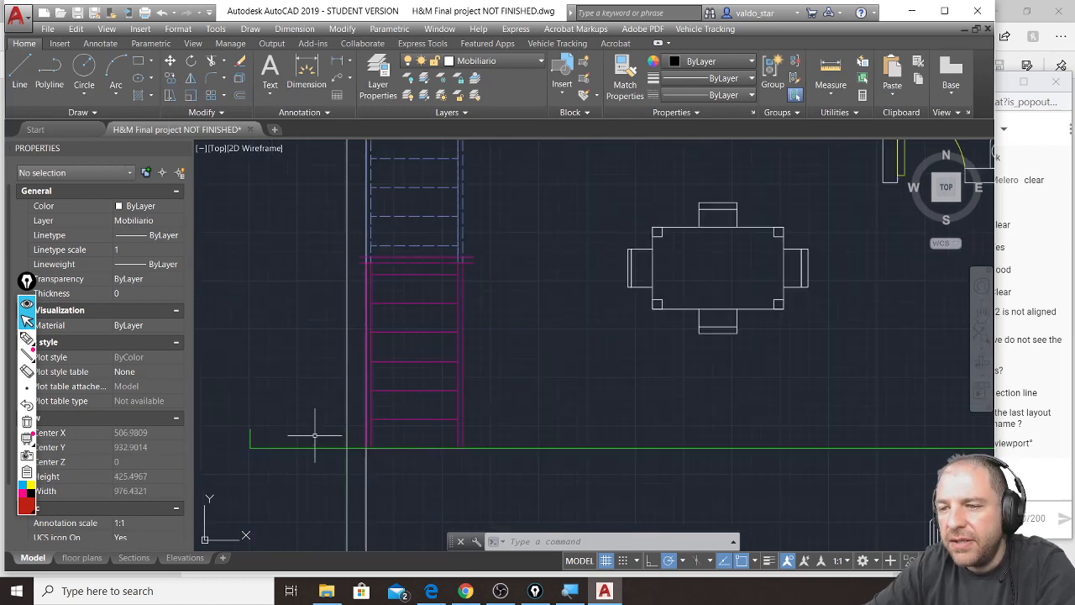
scroll(267, 441, "up", 4)
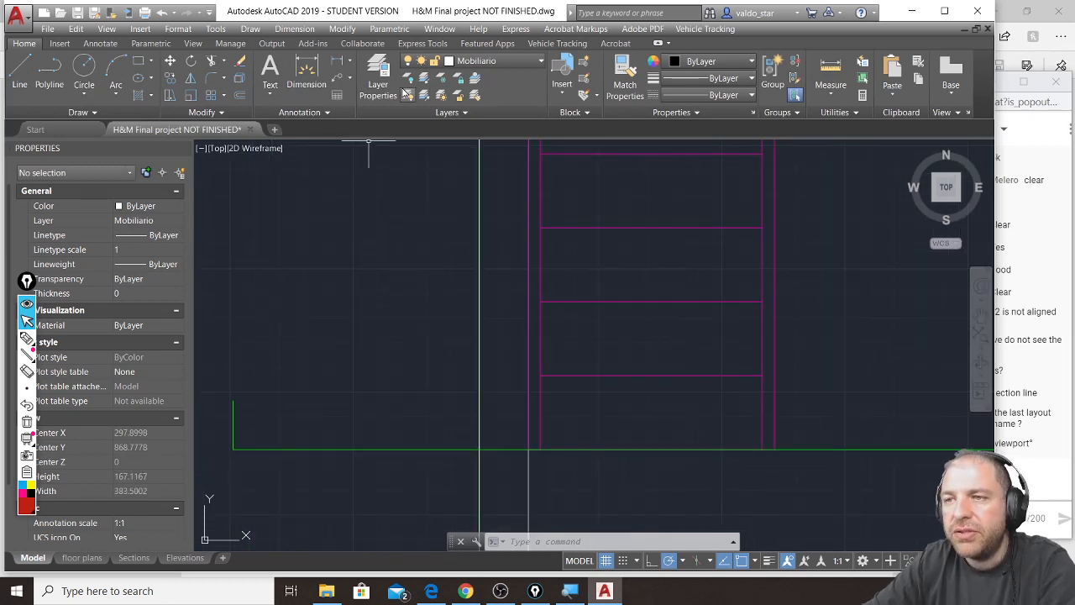
left_click(378, 74)
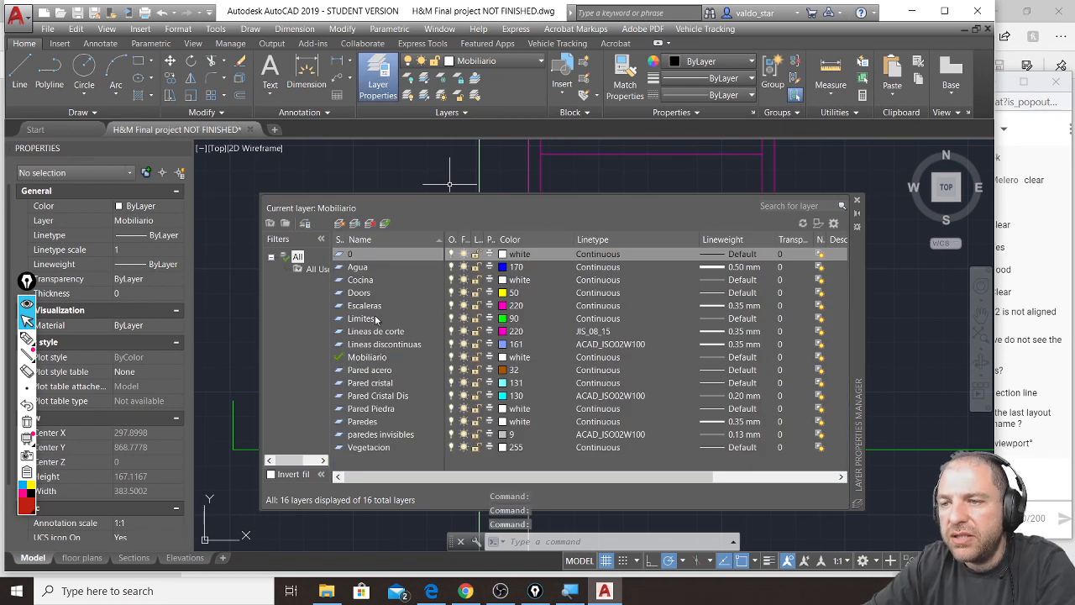
left_click(376, 319)
left_click(594, 320)
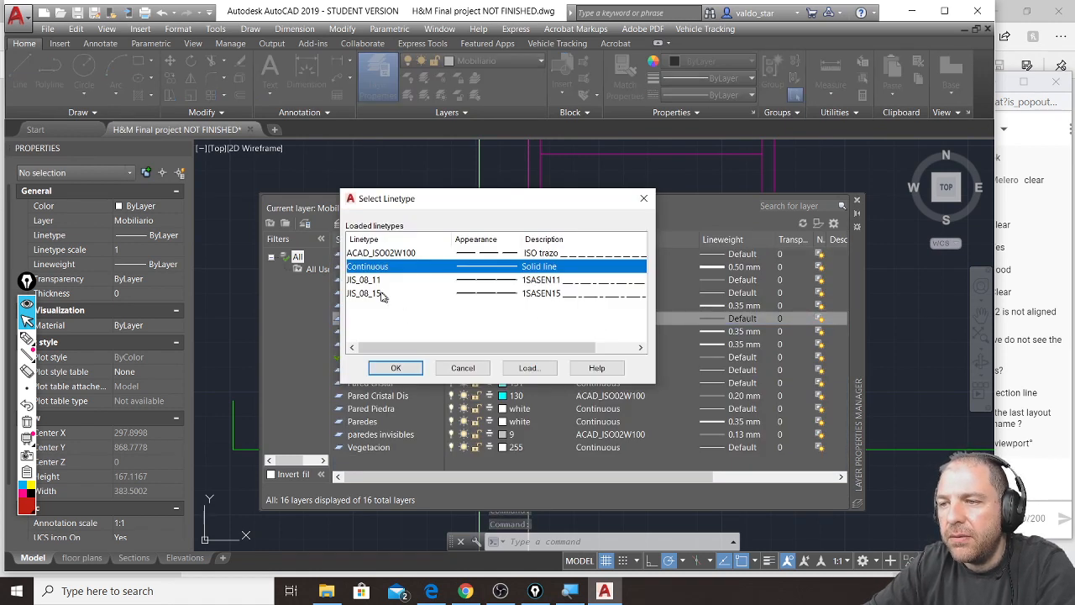
left_click(536, 370)
left_click(388, 294)
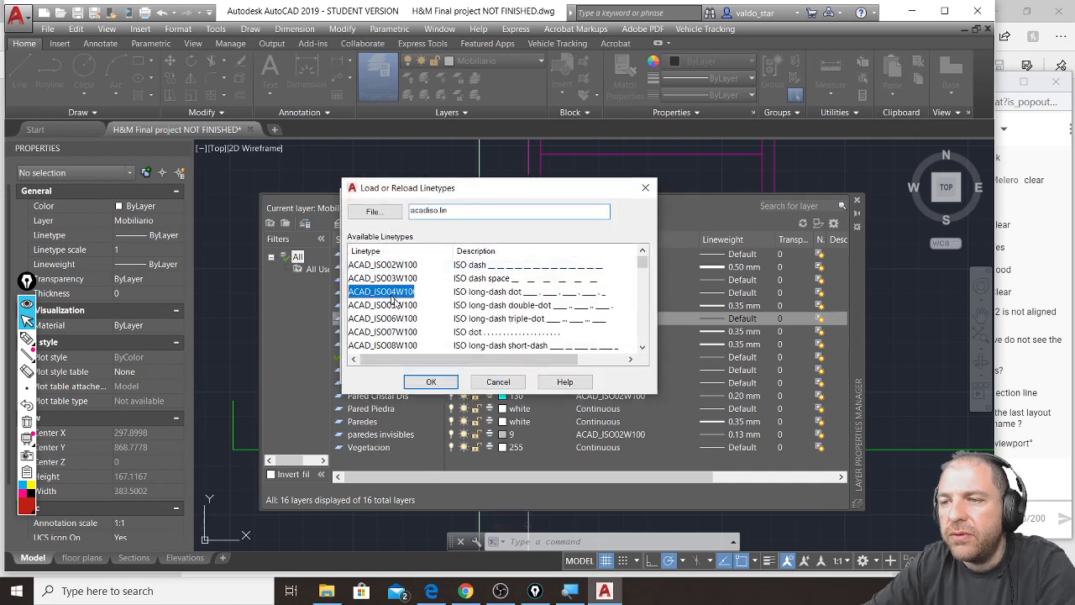
left_click(431, 382)
left_click(396, 364)
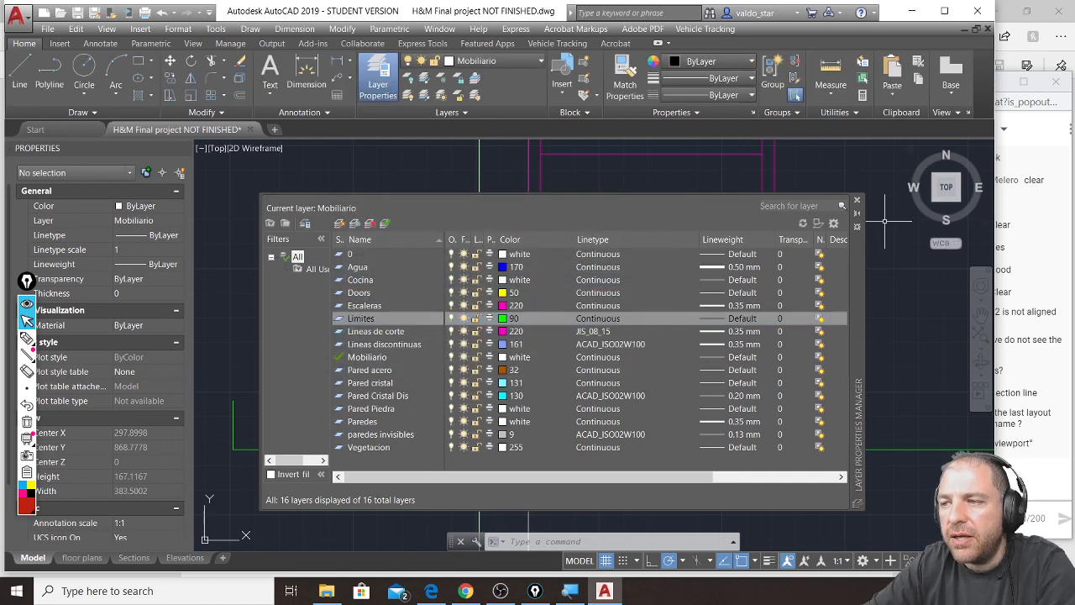
left_click(856, 200)
Check which layer the green section line below the stairs uses, and assign the ACAD_ISO04W100 linetype to the Limites layer
left_click(343, 375)
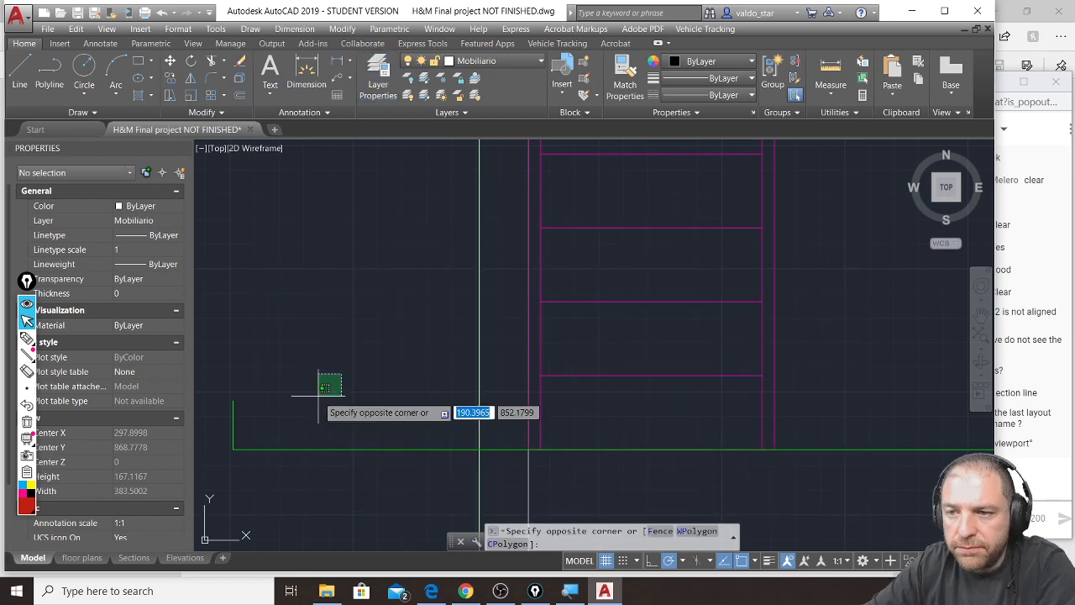
left_click(223, 460)
left_click(377, 81)
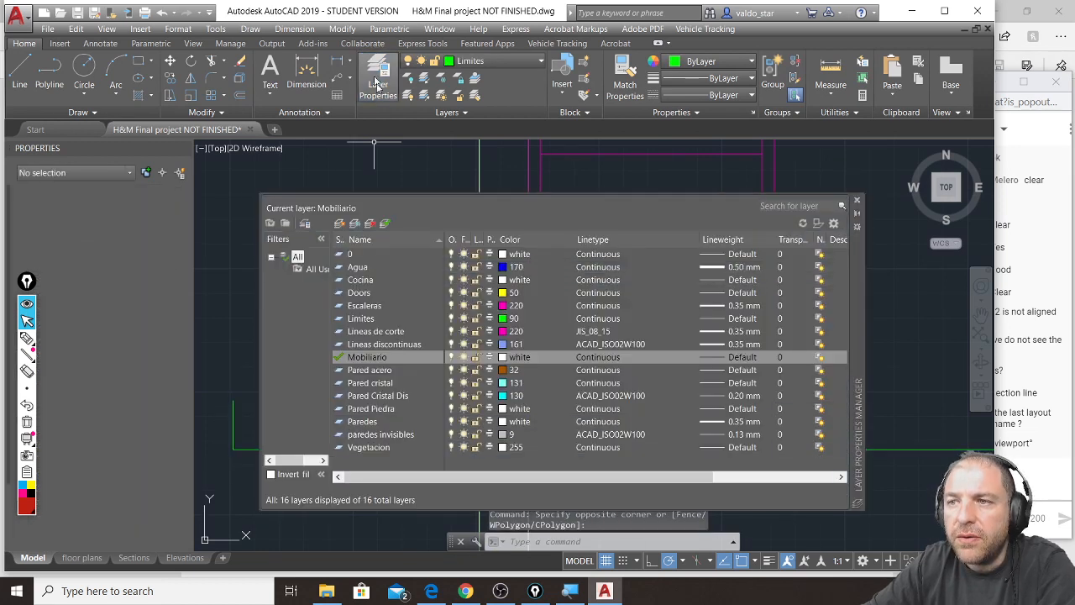
left_click(376, 318)
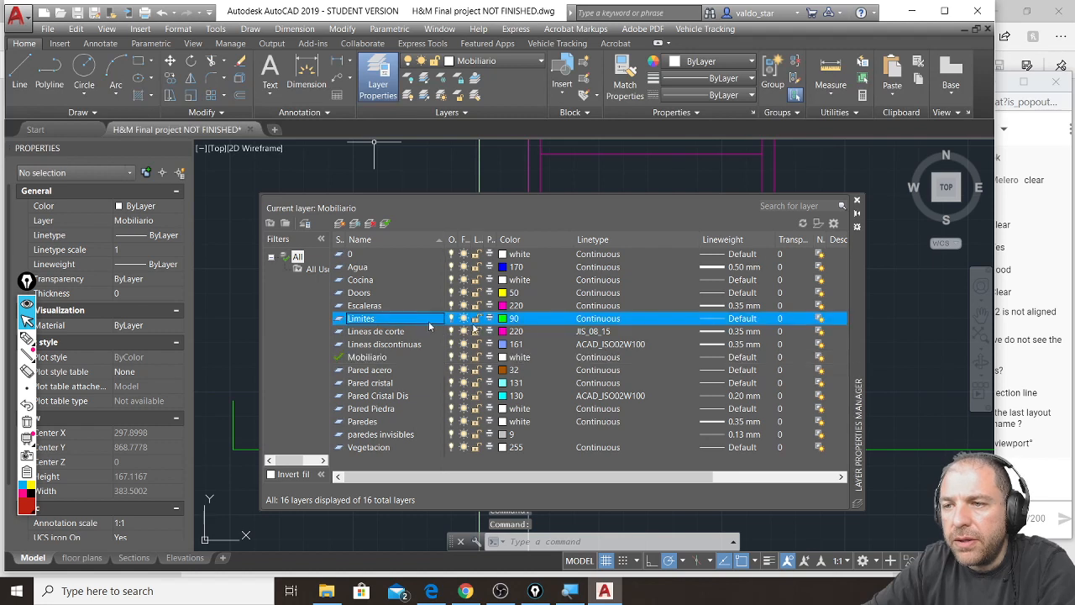
left_click(623, 319)
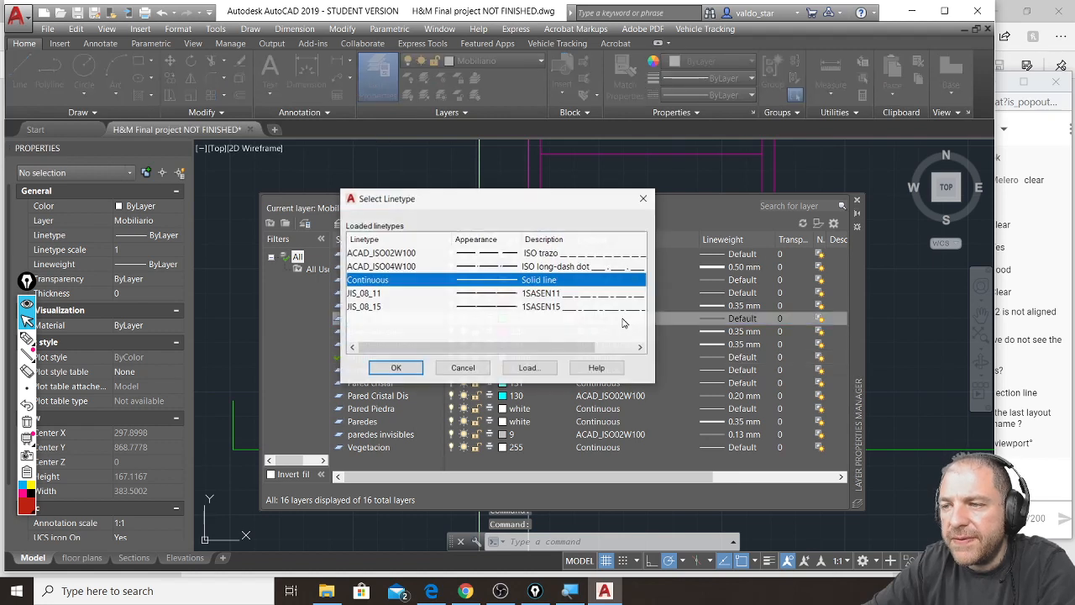
left_click(389, 267)
left_click(395, 368)
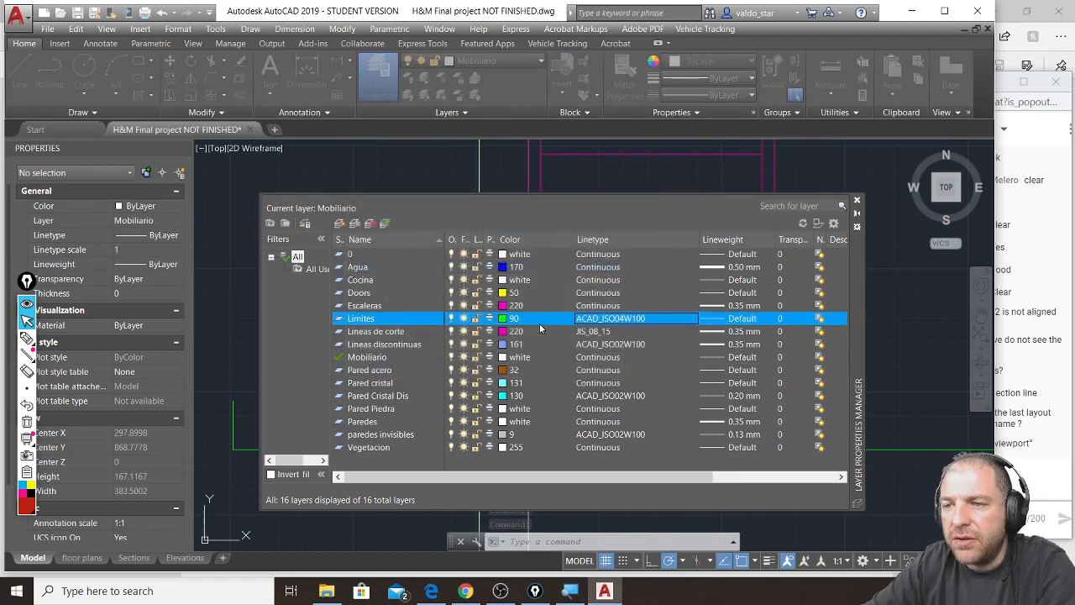
left_click(857, 200)
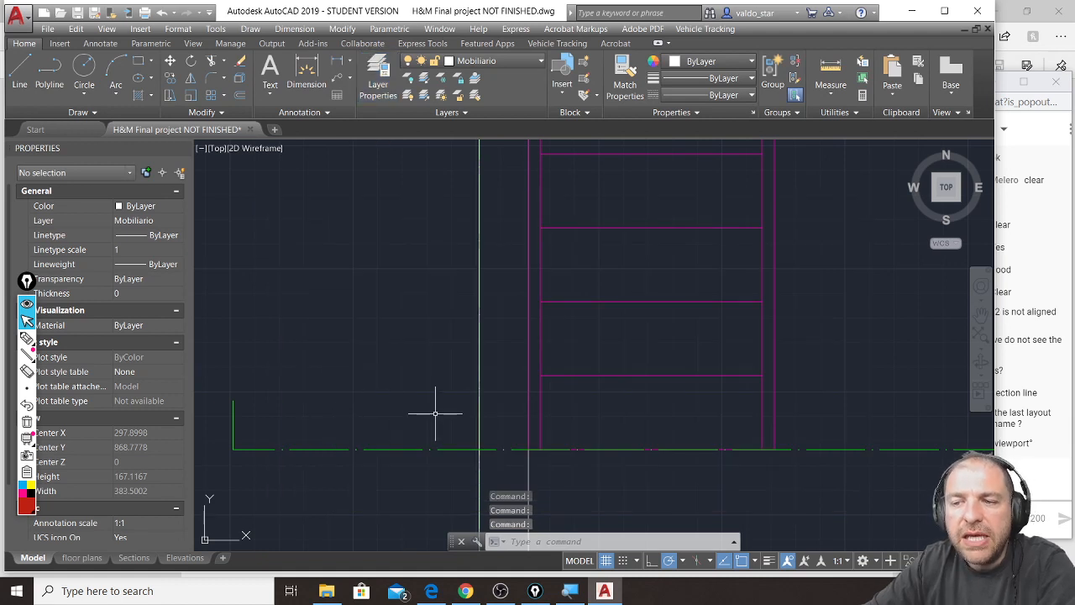
Return to the floor plans layout and check how the section line's linetype displays across the viewports
left_click(99, 558)
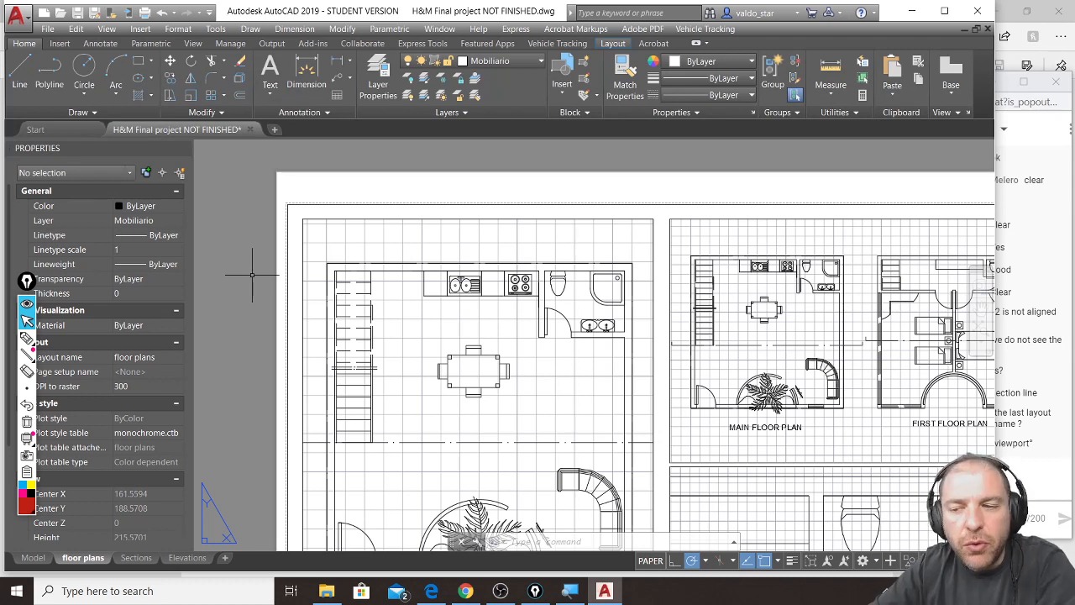
scroll(291, 243, "down", 2)
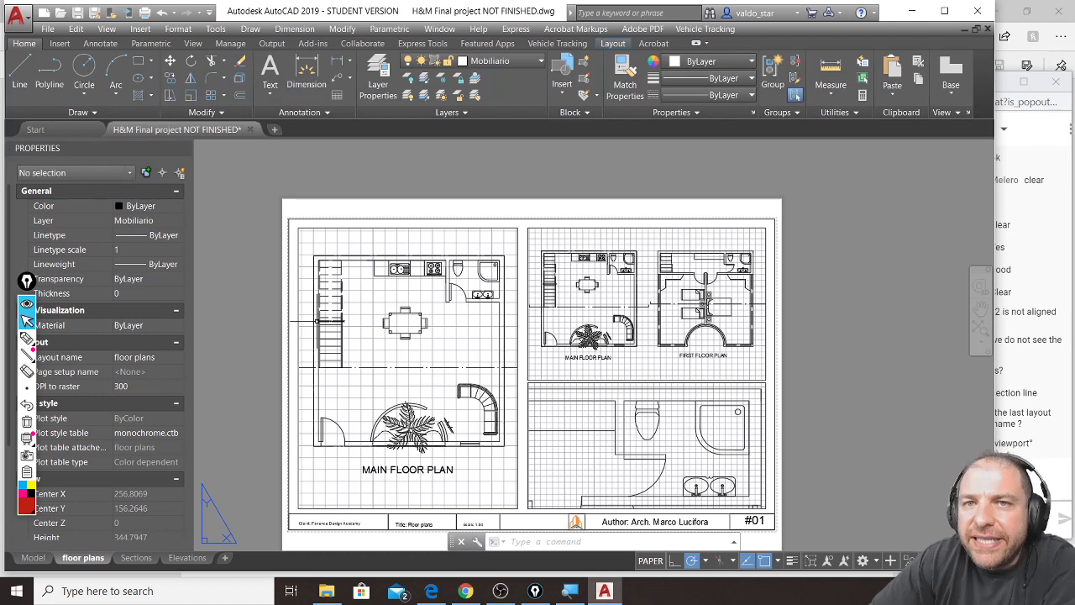
middle_click_drag(374, 311, 443, 310)
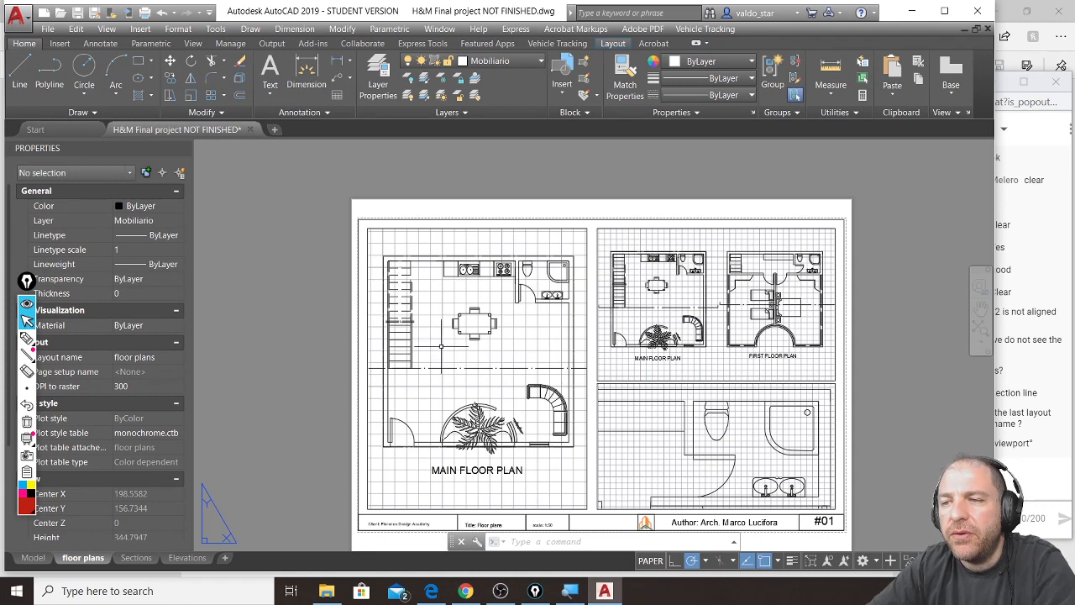
scroll(426, 316, "up", 3)
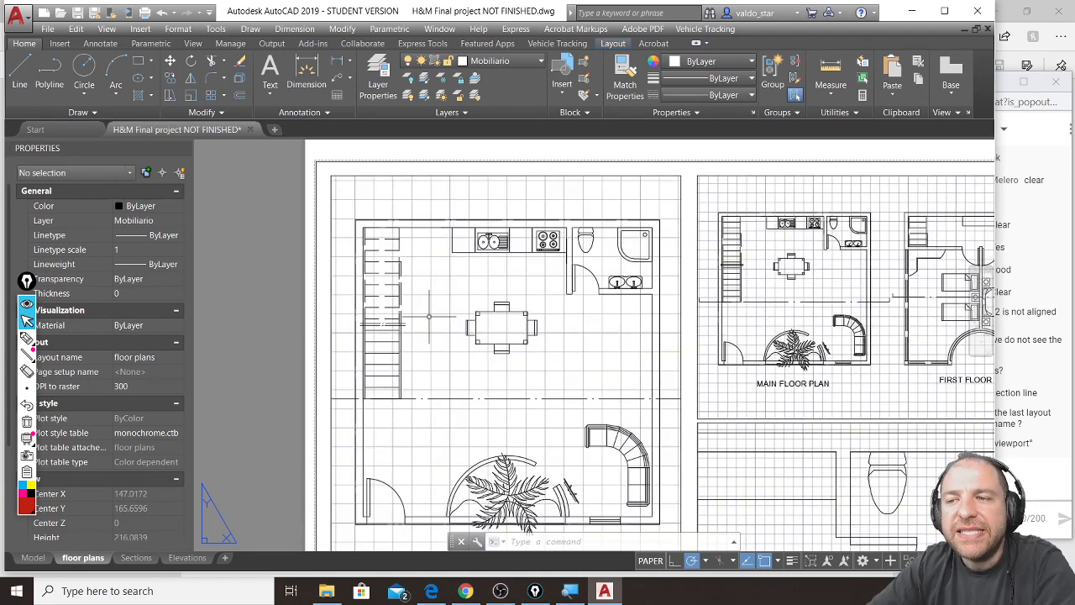
Set PSLTSCALE to 0 from within the large main floor plan viewport and regenerate that viewport
double_click(432, 339)
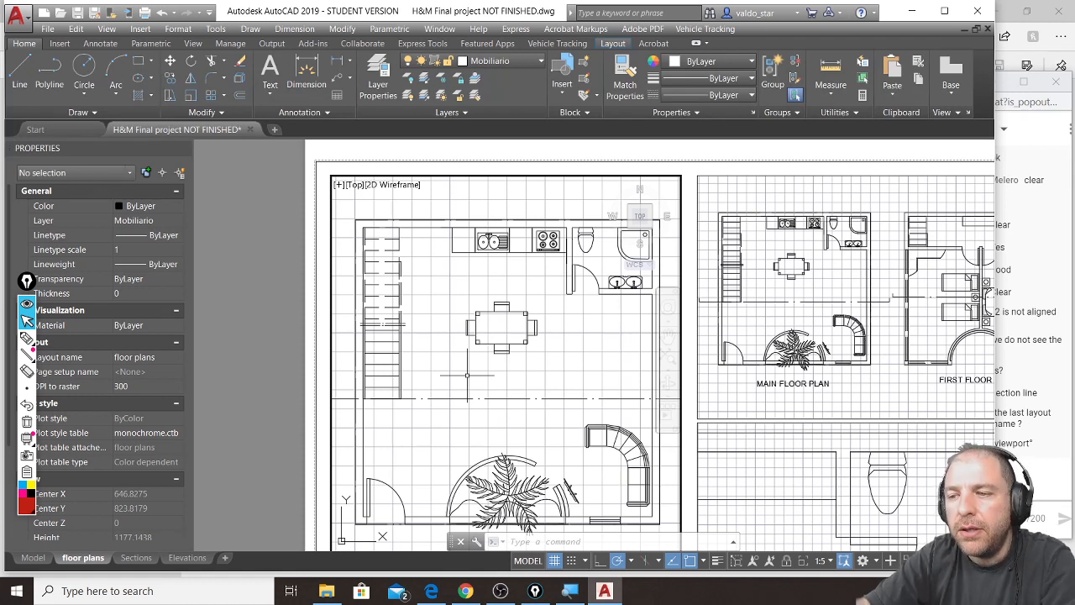
type("p")
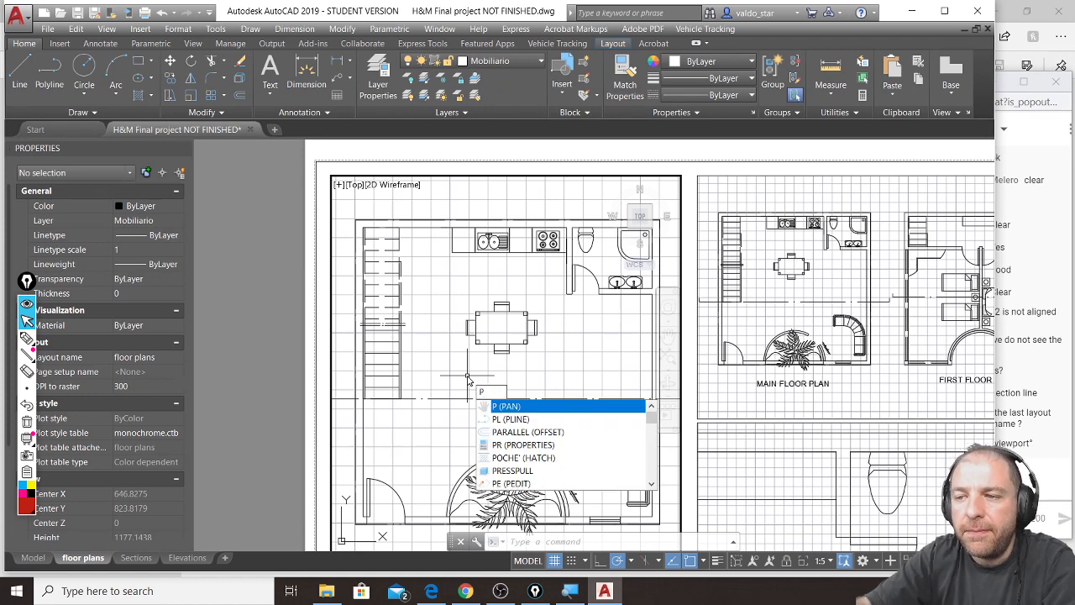
type("s")
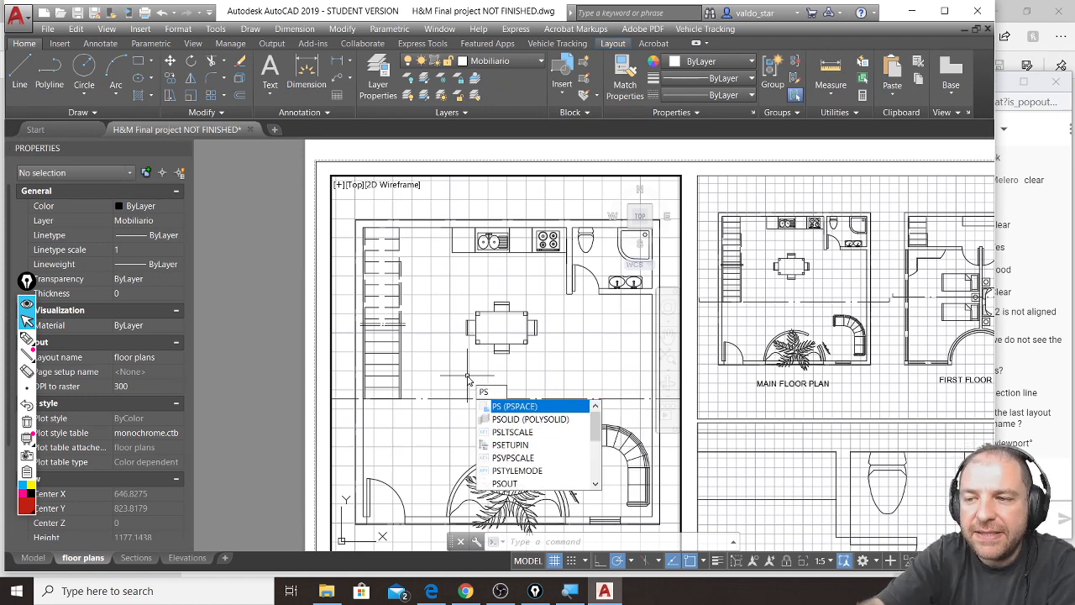
type("l")
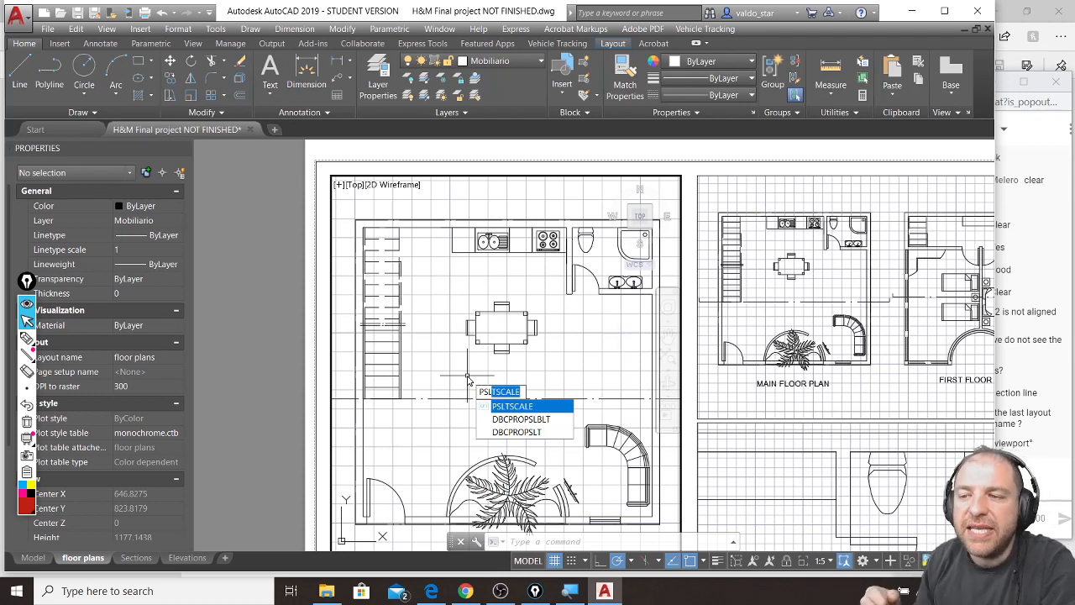
left_click(522, 408)
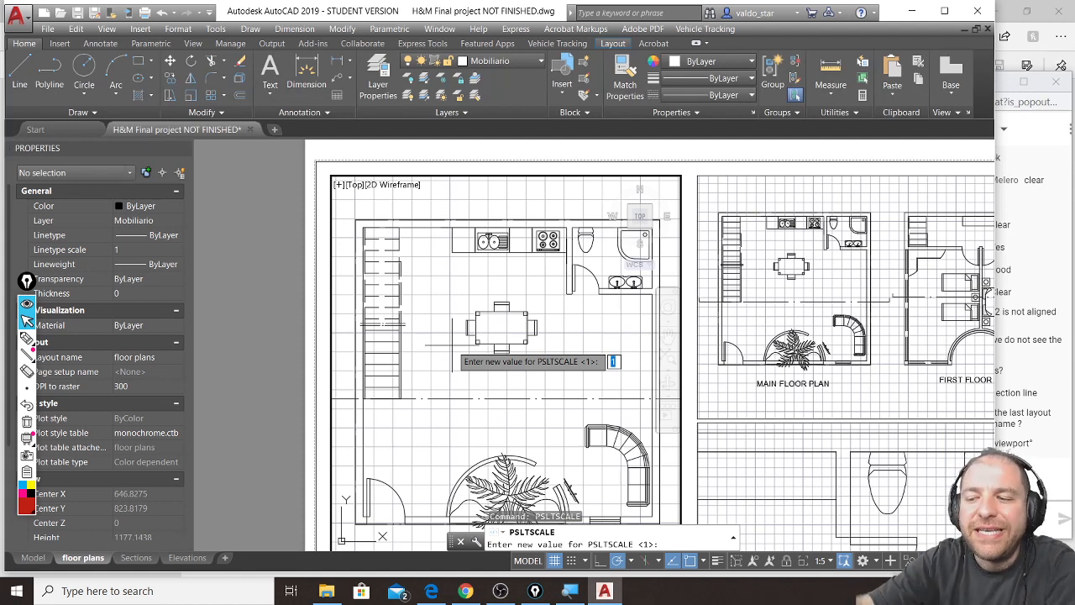
type("0")
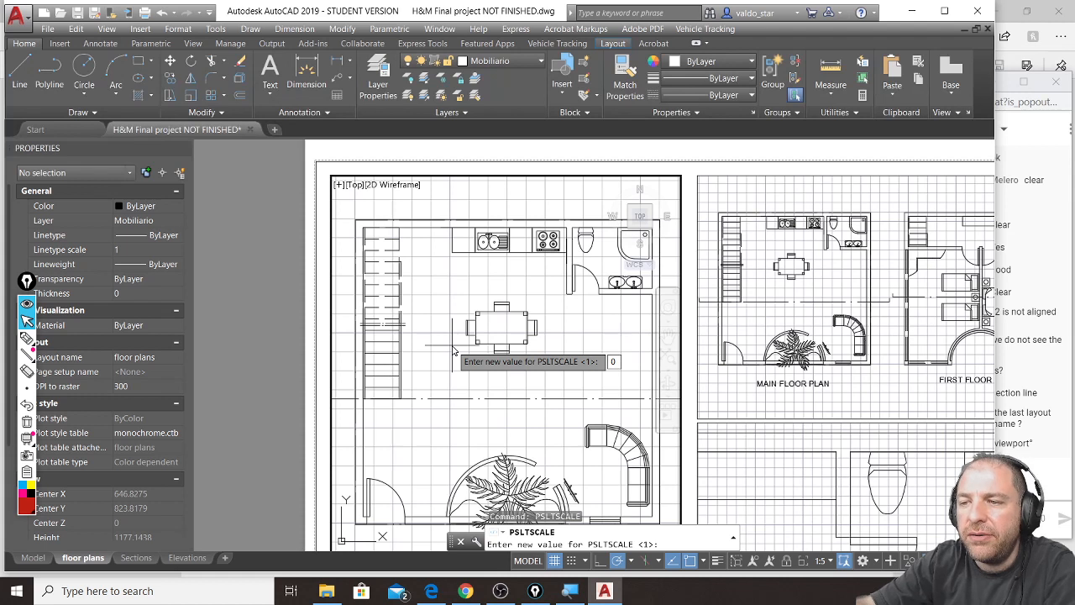
key("Return")
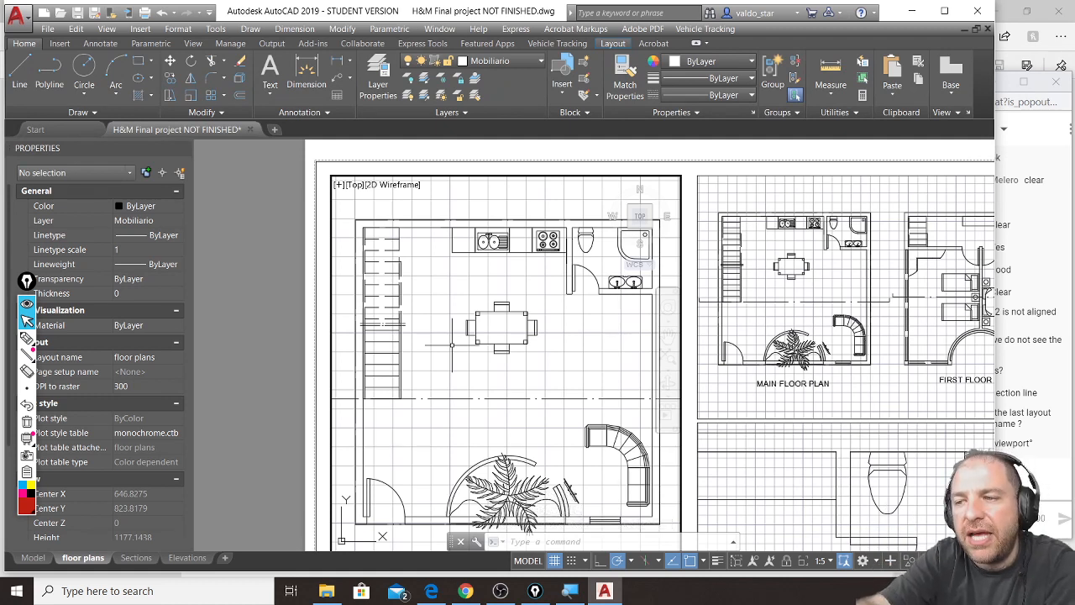
type("RE")
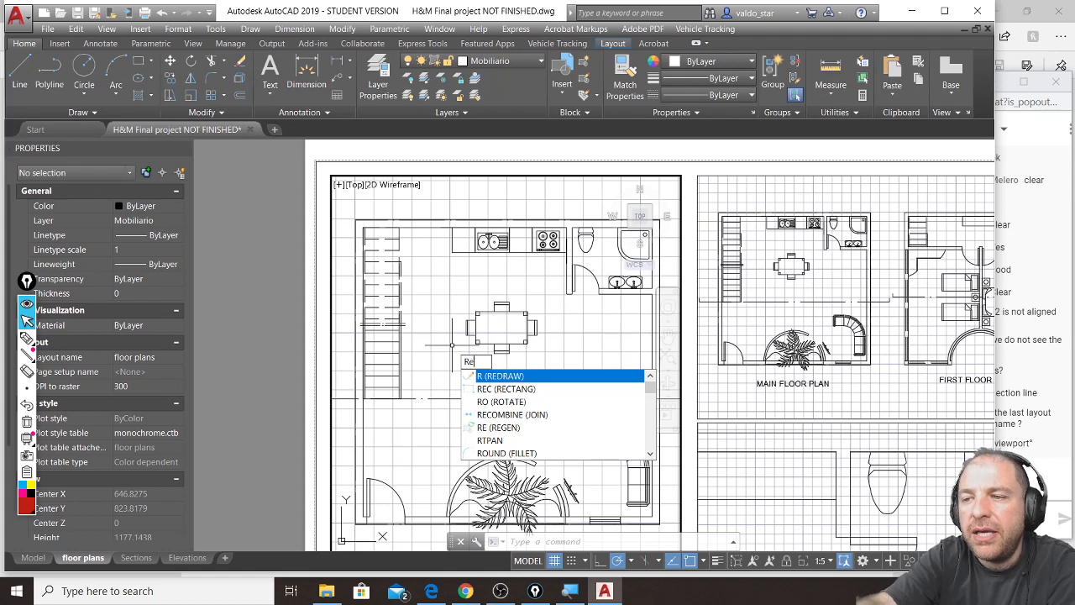
key("Return")
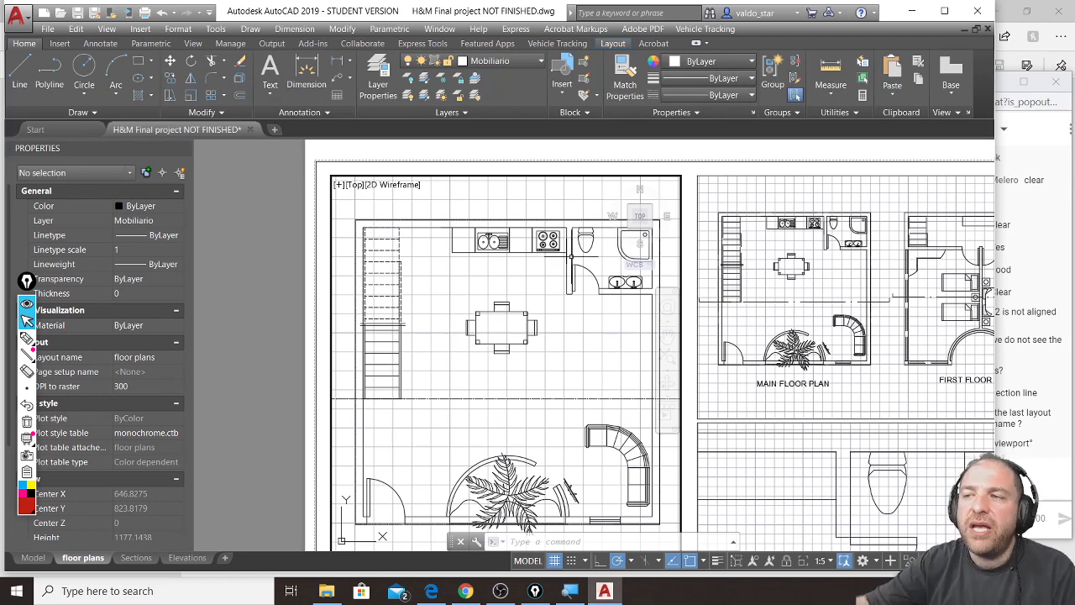
Accept PSLTSCALE 0 in the viewport with the two smaller floor plans, regenerate it, and return to paper space
left_click(746, 405)
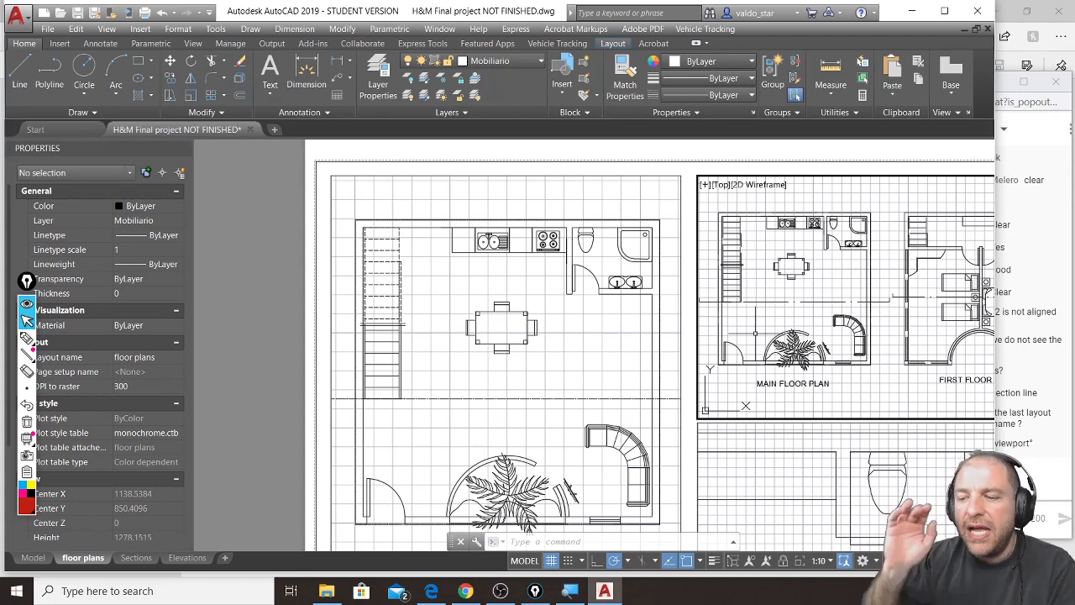
type("P")
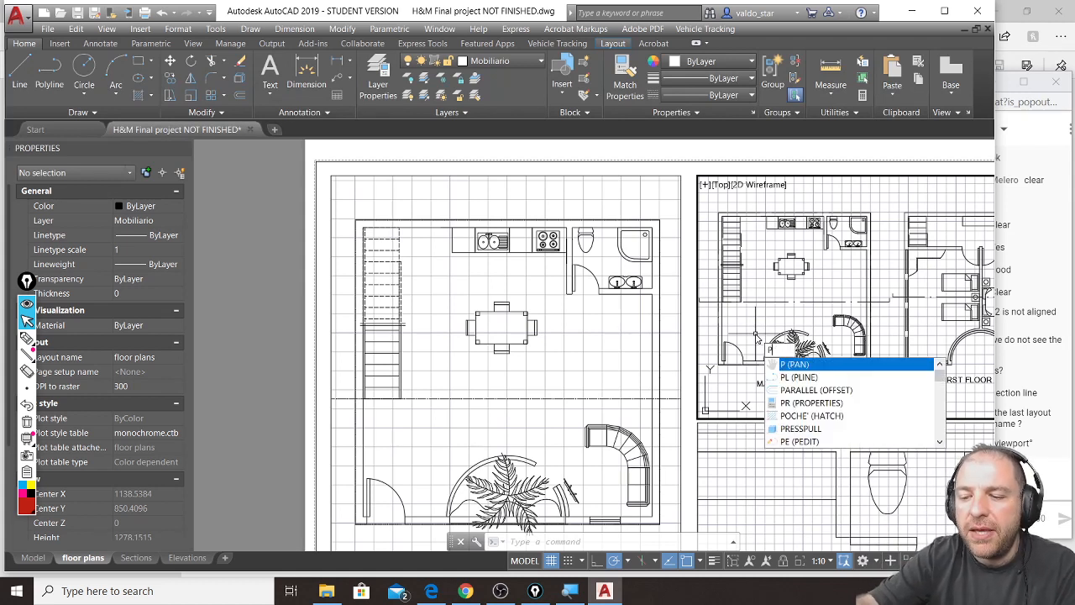
type("SLTSCALE")
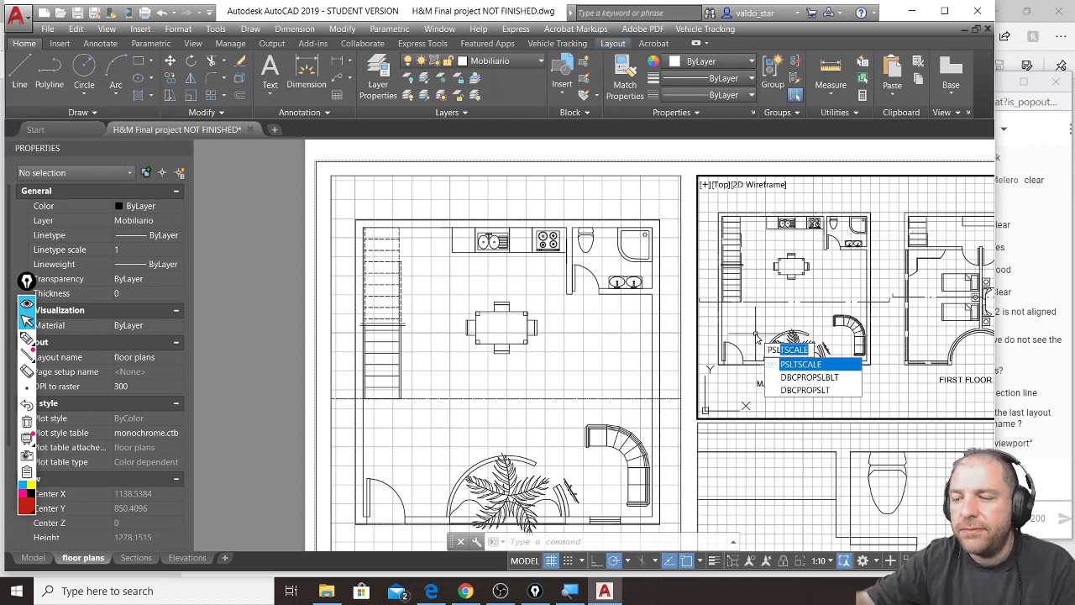
key("Return")
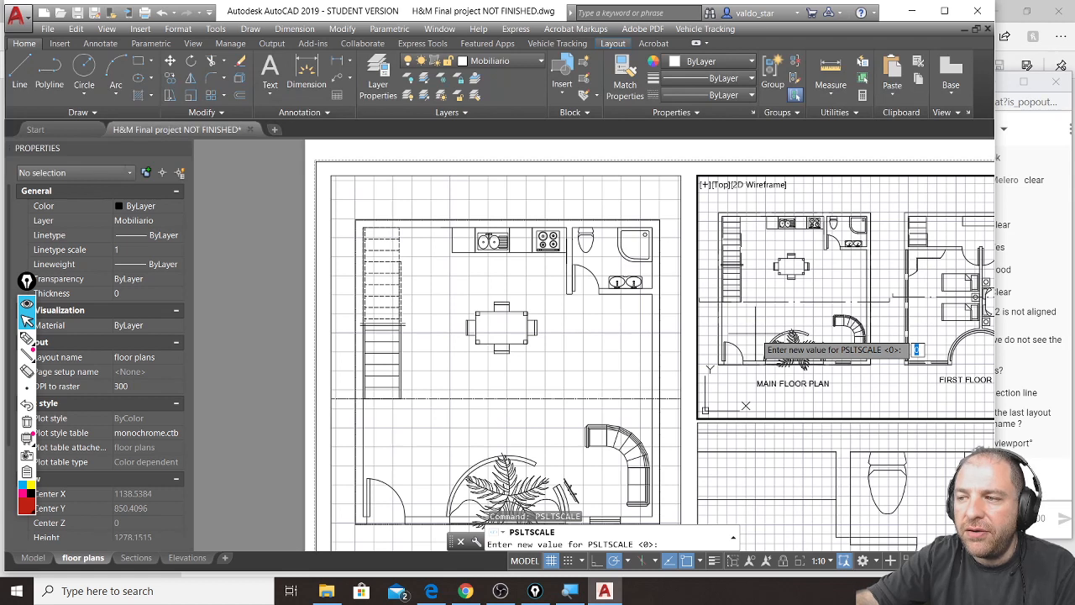
key("Return")
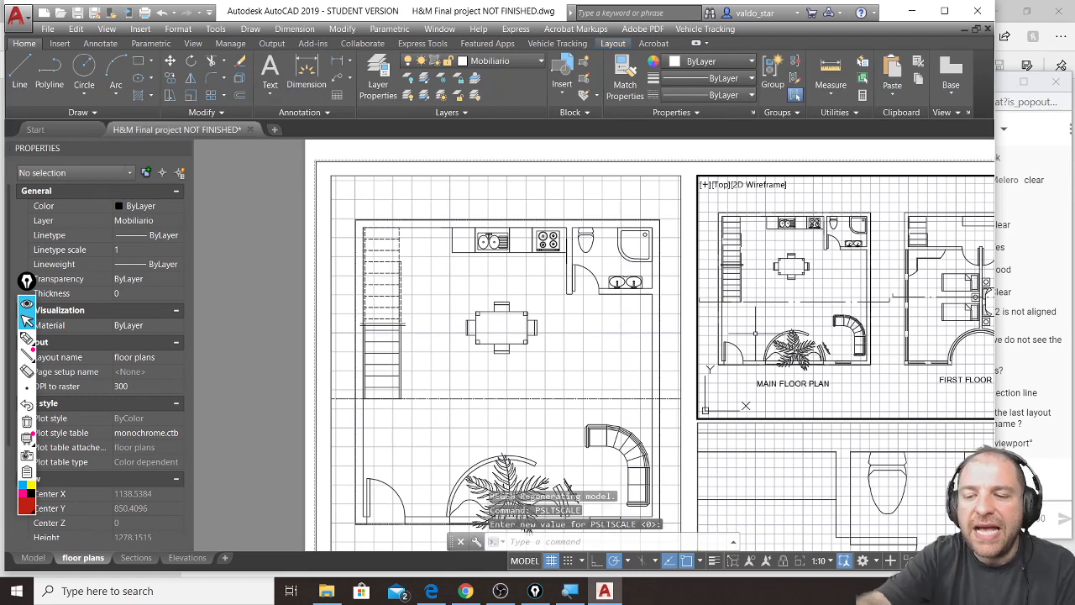
type("RE")
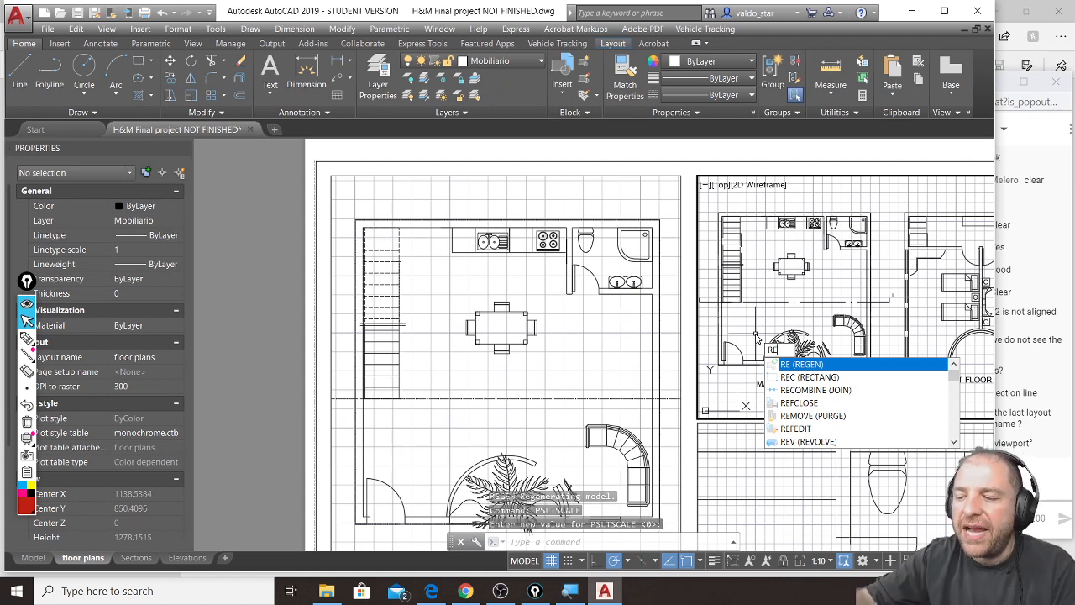
key("Return")
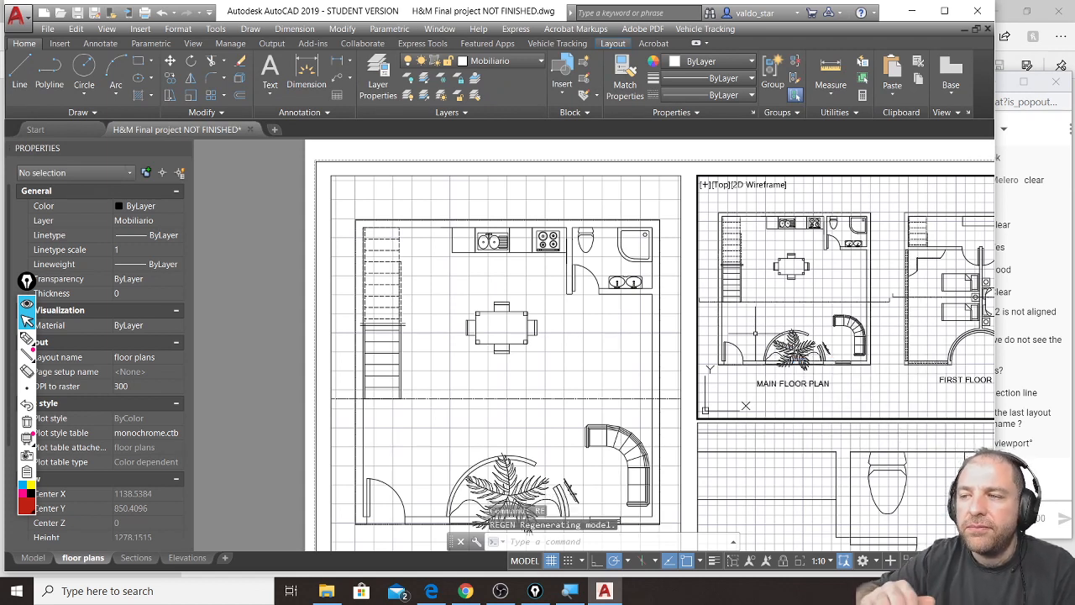
double_click(252, 279)
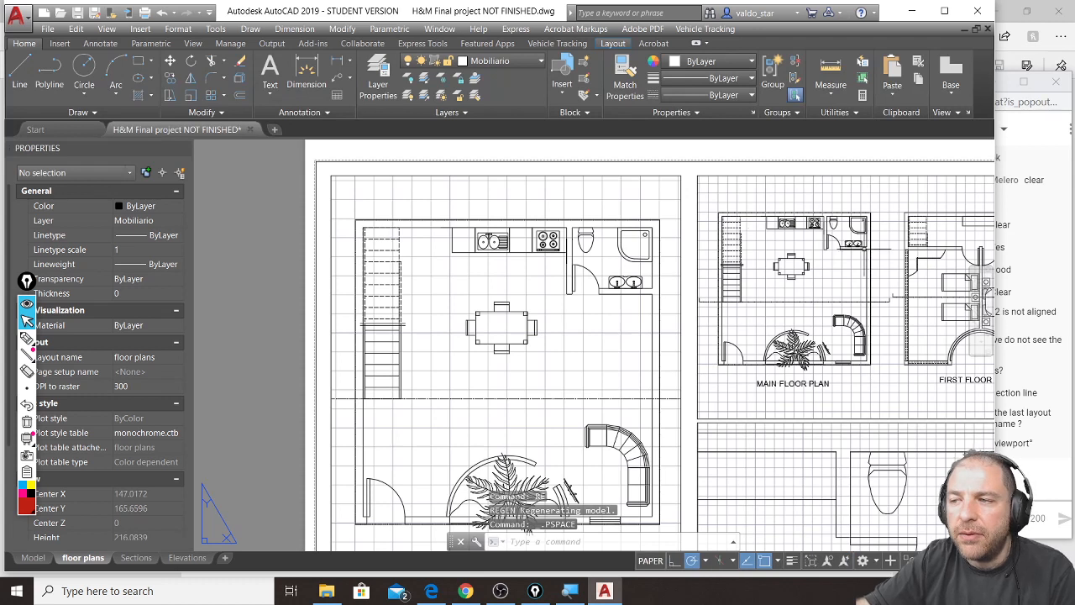
Inspect how the stair dashes and the section line's linetype display in the large main floor plan viewport
scroll(781, 261, "up", 4)
scroll(695, 299, "up", 4)
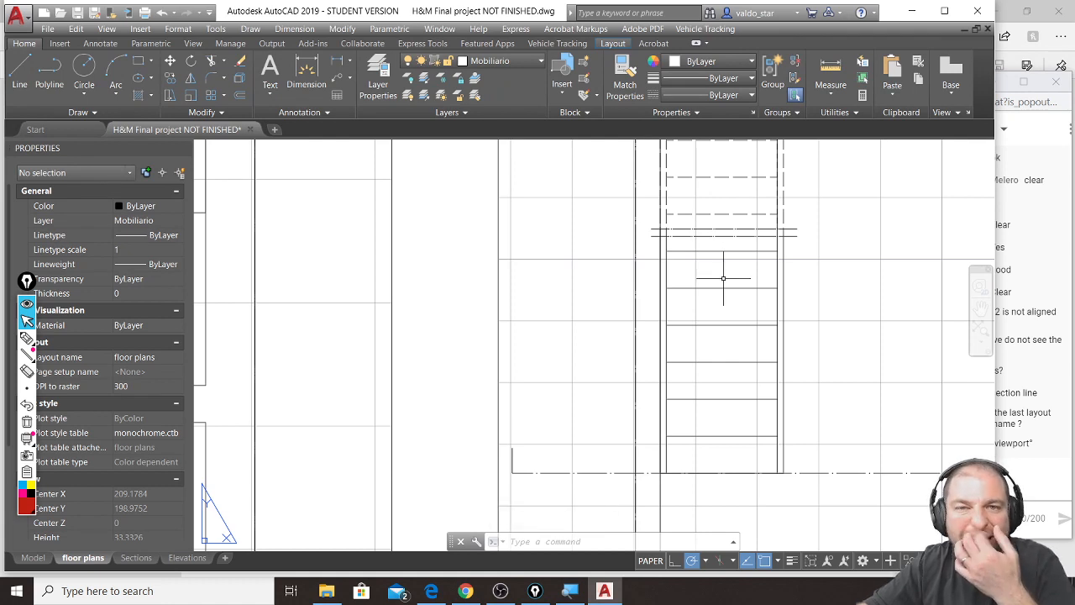
scroll(777, 432, "down", 5)
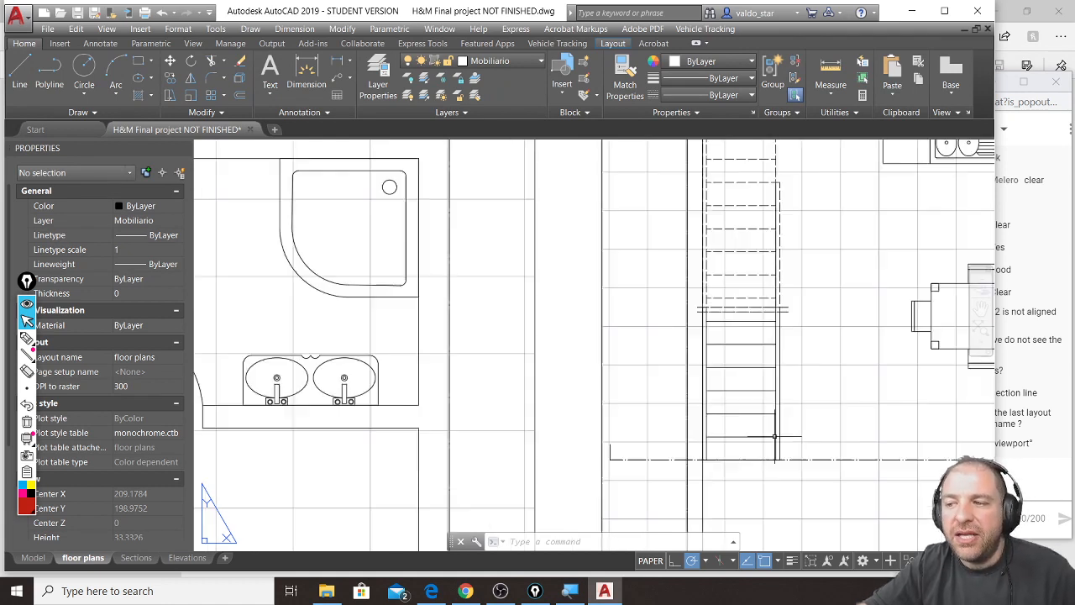
scroll(419, 408, "up", 6)
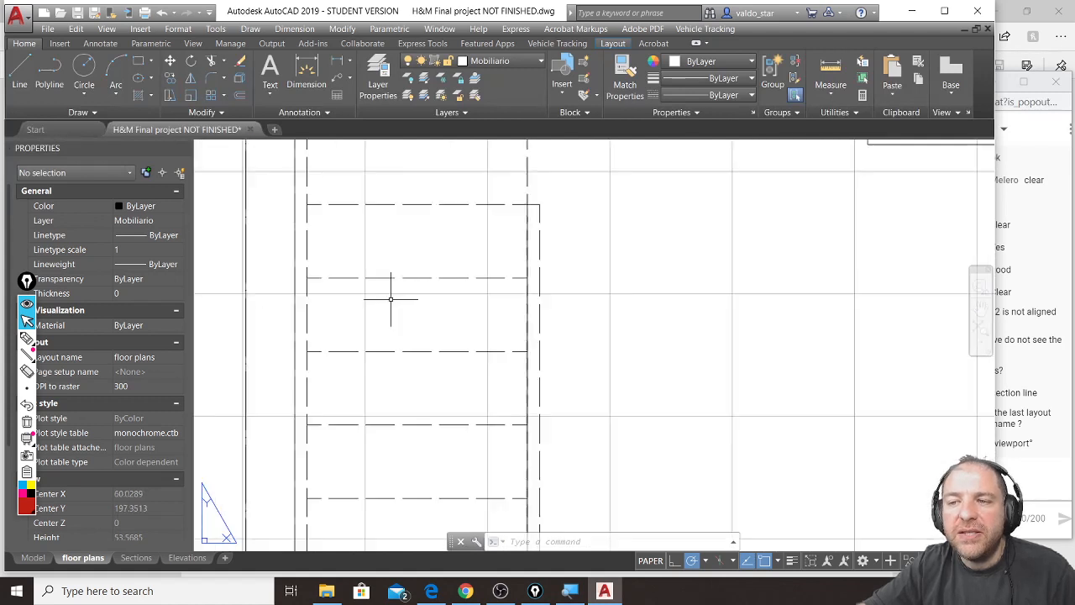
scroll(399, 291, "down", 6)
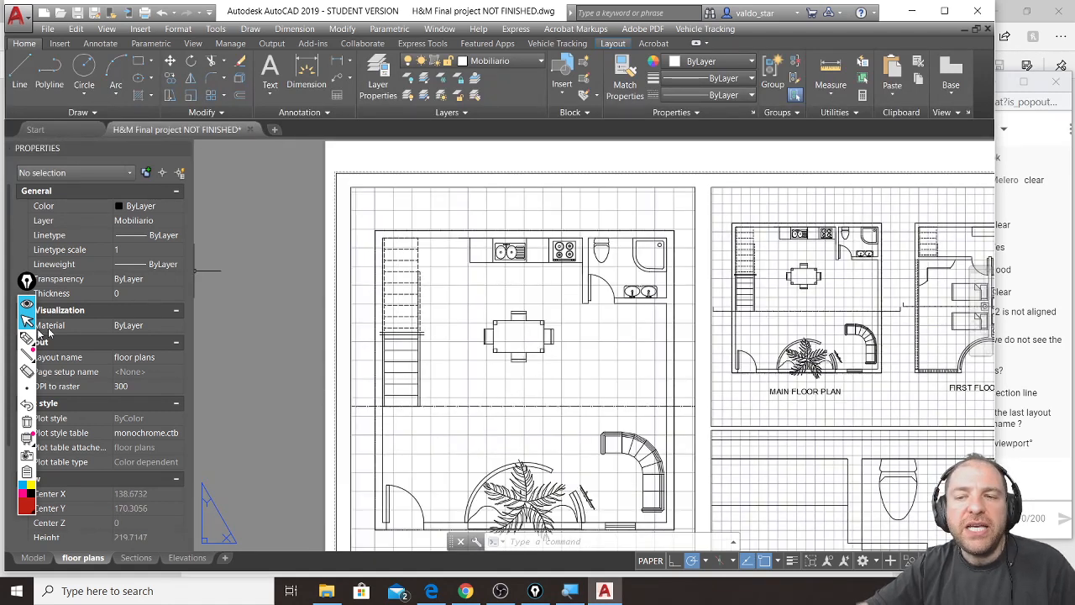
Handwrite the on-screen note "PSLTSCALE = 0" in pink over the floor plans layout with the annotation pen
left_click(25, 499)
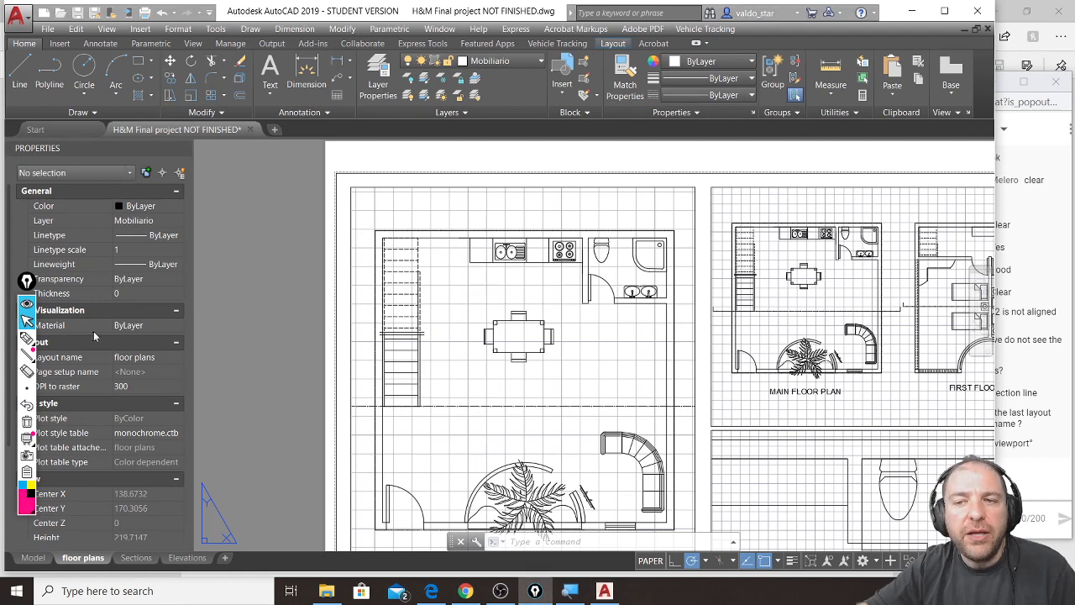
left_click(30, 338)
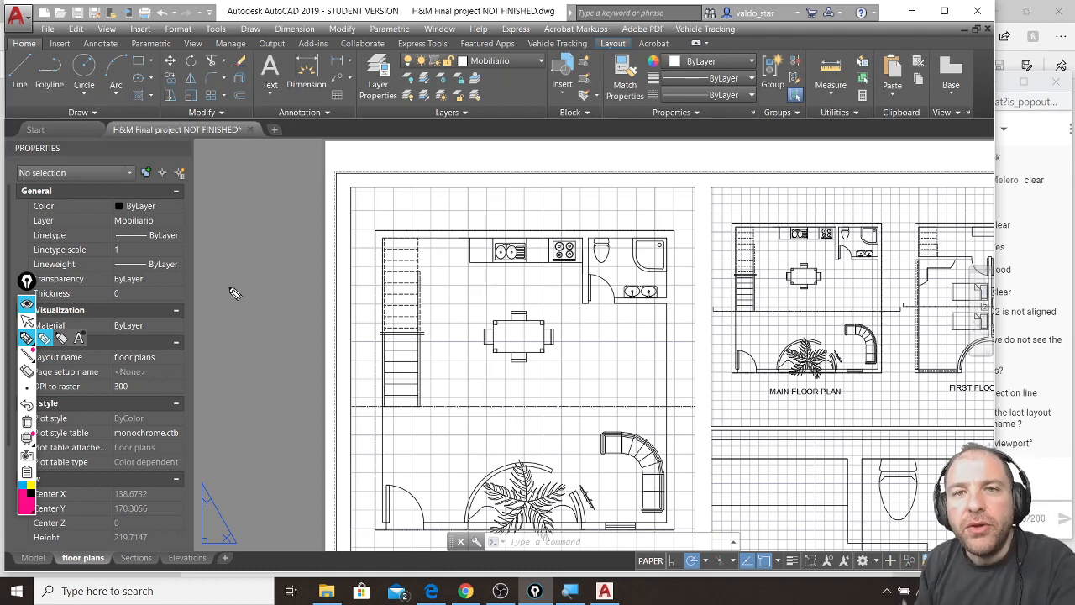
key("super+plus")
mouse_move(208, 190)
left_mouse_down()
mouse_move(208, 227)
mouse_move(210, 209)
mouse_move(233, 202)
mouse_move(226, 225)
left_mouse_up()
mouse_move(262, 186)
left_mouse_down()
mouse_move(263, 204)
mouse_move(288, 220)
mouse_move(304, 187)
mouse_move(296, 223)
left_mouse_up()
mouse_move(346, 180)
left_mouse_down()
mouse_move(321, 220)
mouse_move(371, 221)
left_mouse_up()
left_click_drag(379, 185, 373, 222)
left_click_drag(383, 178, 408, 219)
left_click_drag(408, 219, 428, 216)
left_click_drag(439, 178, 437, 217)
mouse_move(437, 217)
left_mouse_down()
mouse_move(458, 214)
mouse_move(453, 197)
left_mouse_up()
mouse_move(437, 178)
left_mouse_down()
mouse_move(514, 199)
mouse_move(509, 190)
left_mouse_up()
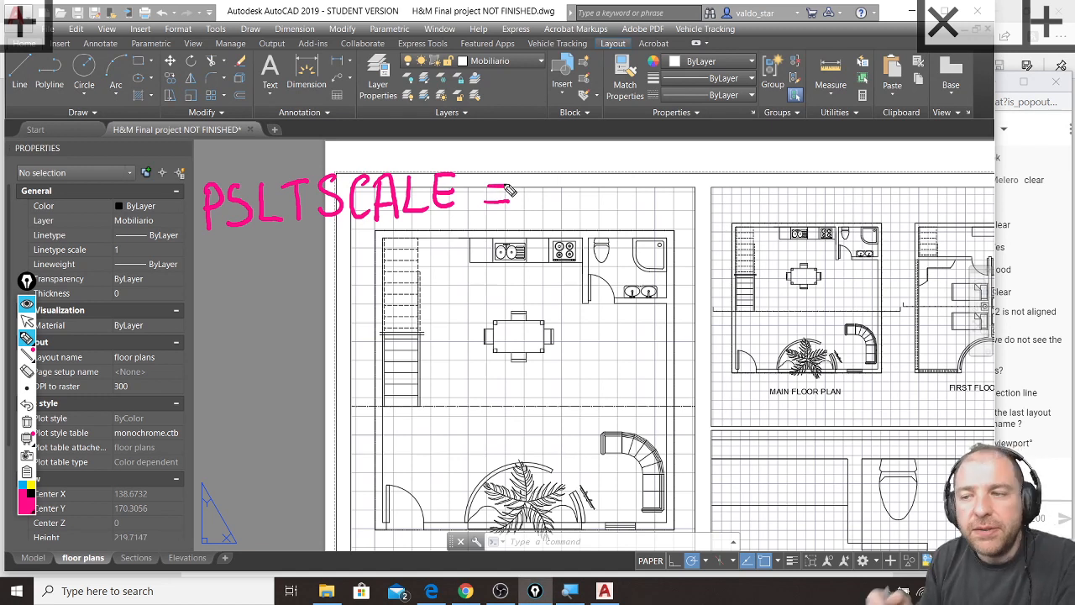
mouse_move(580, 158)
left_mouse_down()
mouse_move(556, 163)
mouse_move(584, 164)
mouse_move(554, 223)
mouse_move(539, 186)
mouse_move(584, 189)
left_mouse_up()
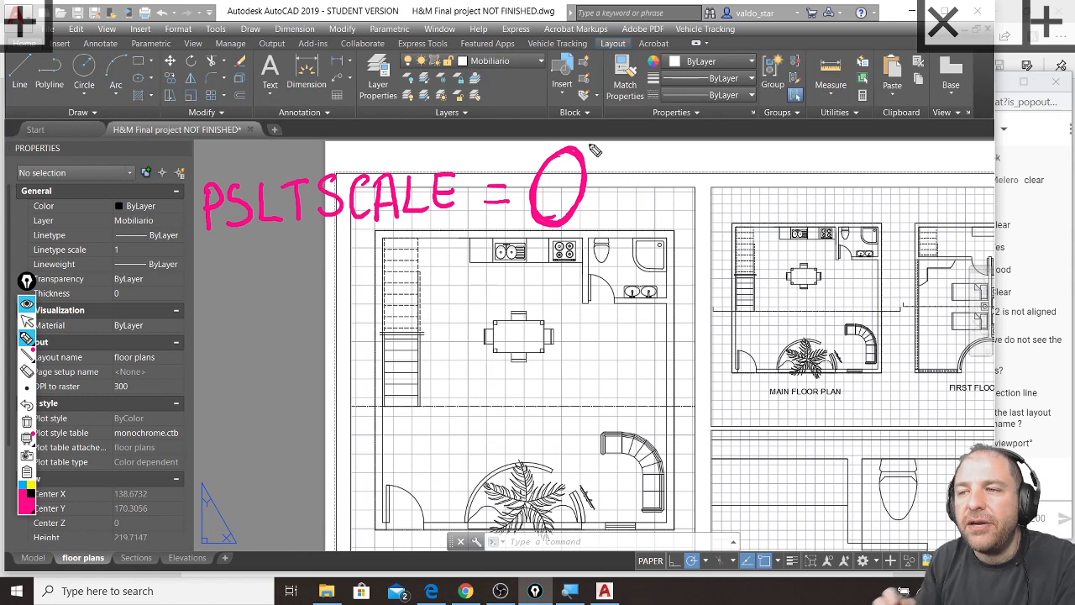
Handwrite "REGEN" below the note and underline PSLTSCALE, finishing by clearing all pen annotations
left_click_drag(217, 277, 212, 329)
left_click_drag(215, 279, 238, 321)
mouse_move(247, 293)
left_mouse_down()
mouse_move(246, 308)
mouse_move(291, 300)
mouse_move(319, 311)
mouse_move(343, 299)
mouse_move(366, 311)
left_mouse_up()
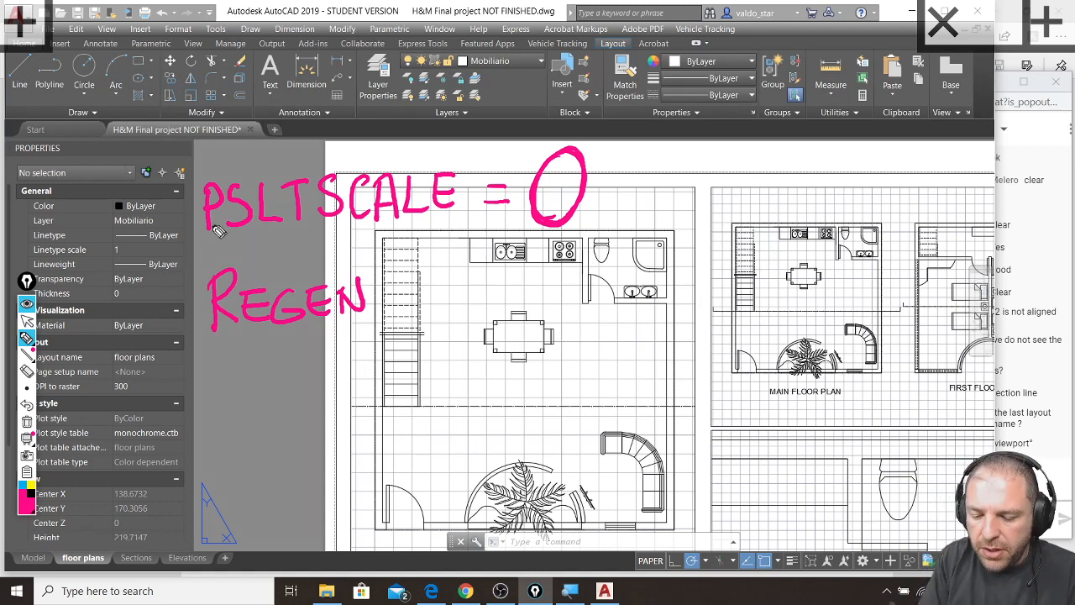
left_click_drag(203, 240, 456, 222)
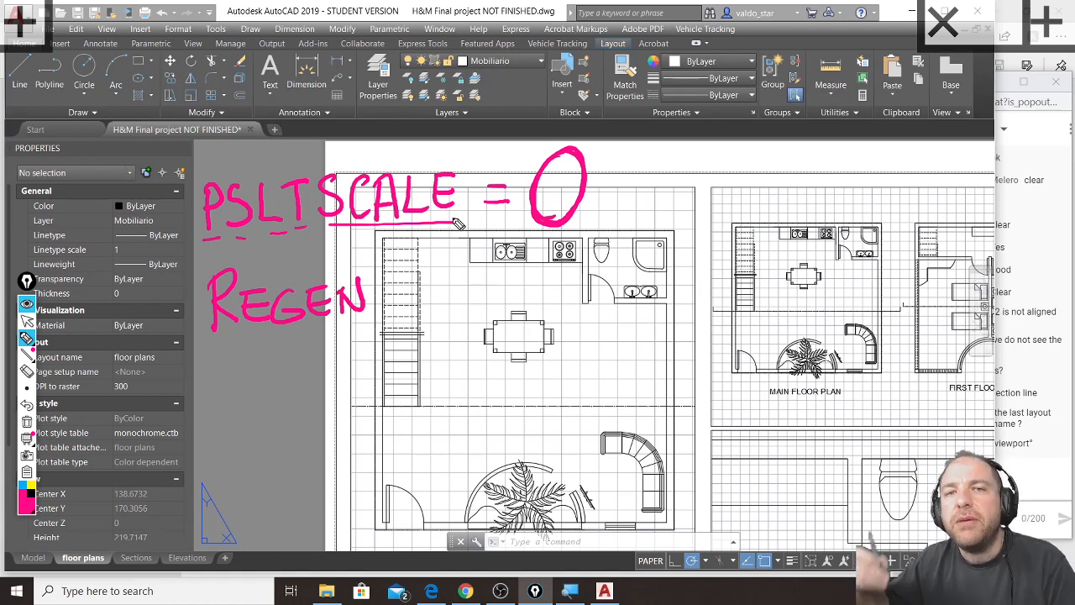
key("ctrl+shift+7")
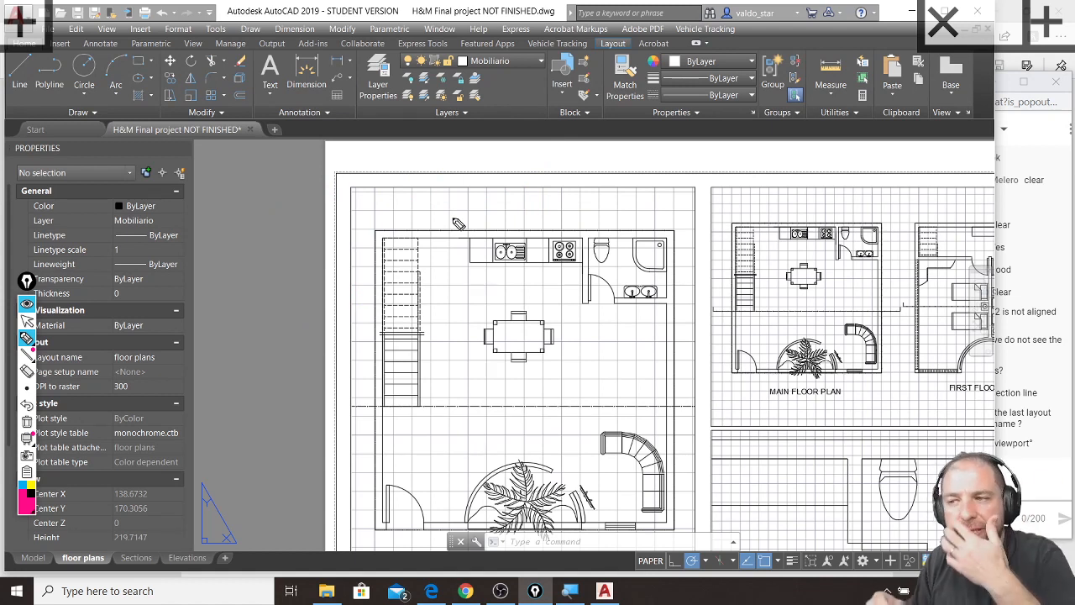
left_click(27, 320)
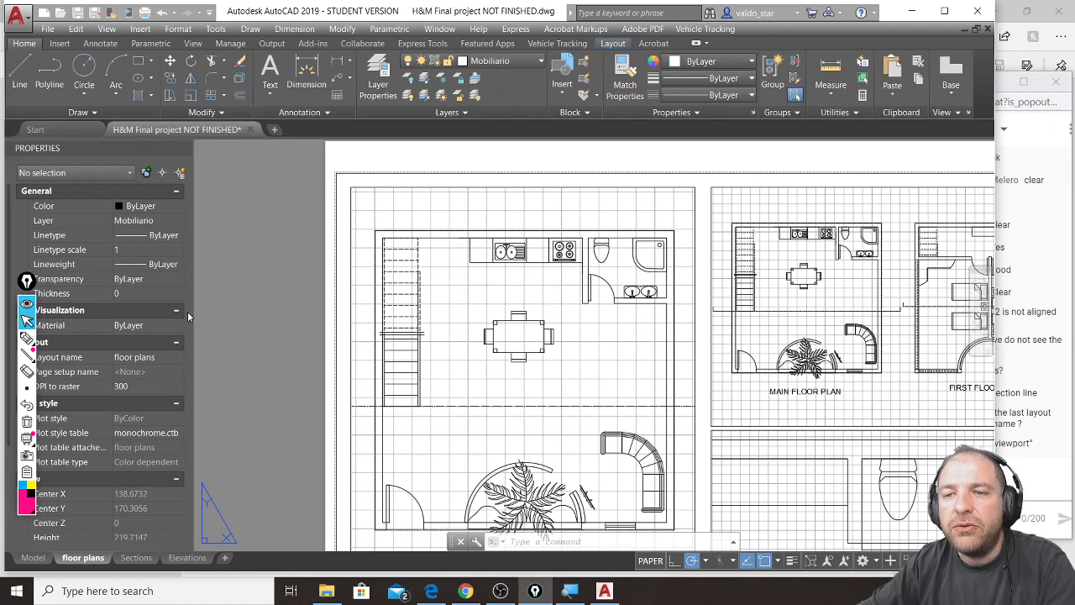
Delete the title texts below the two section plans, the main floor plan and both first floor plans in model space
scroll(467, 274, "down", 2)
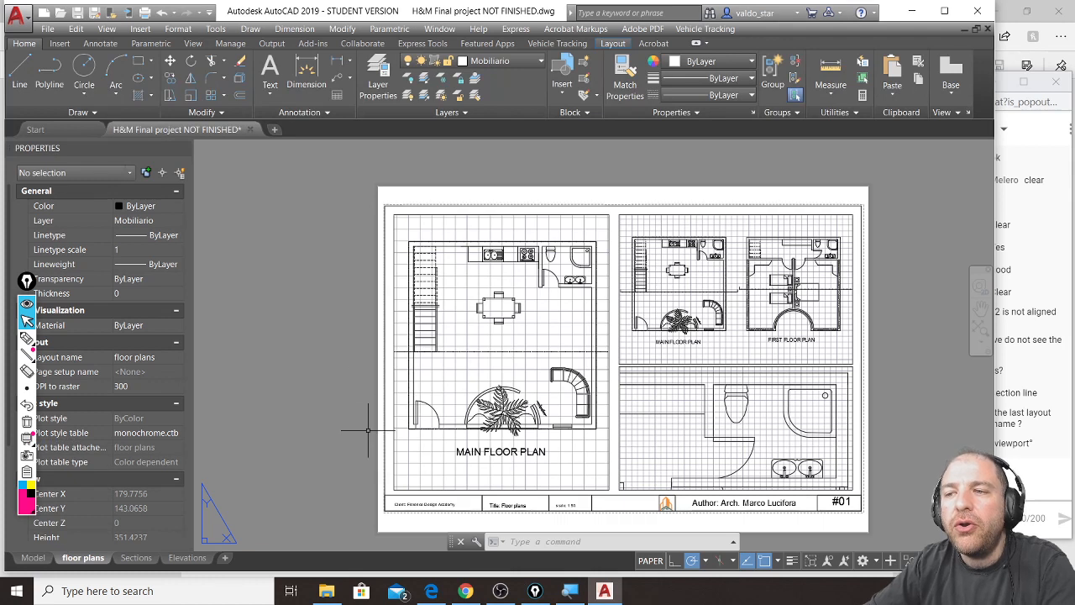
left_click(33, 557)
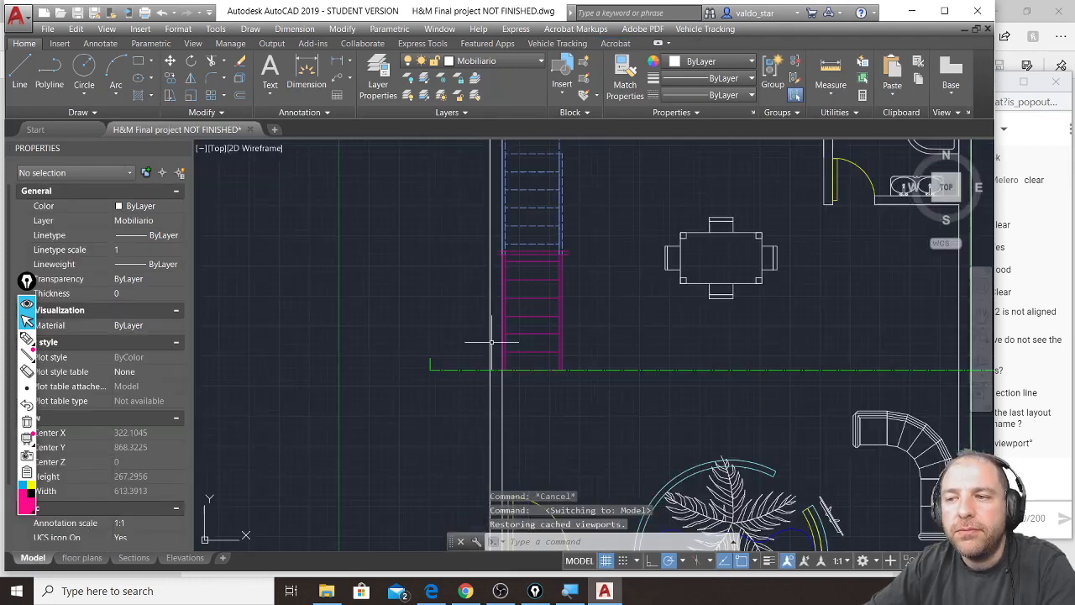
scroll(491, 341, "down", 10)
middle_click_drag(811, 285, 679, 313)
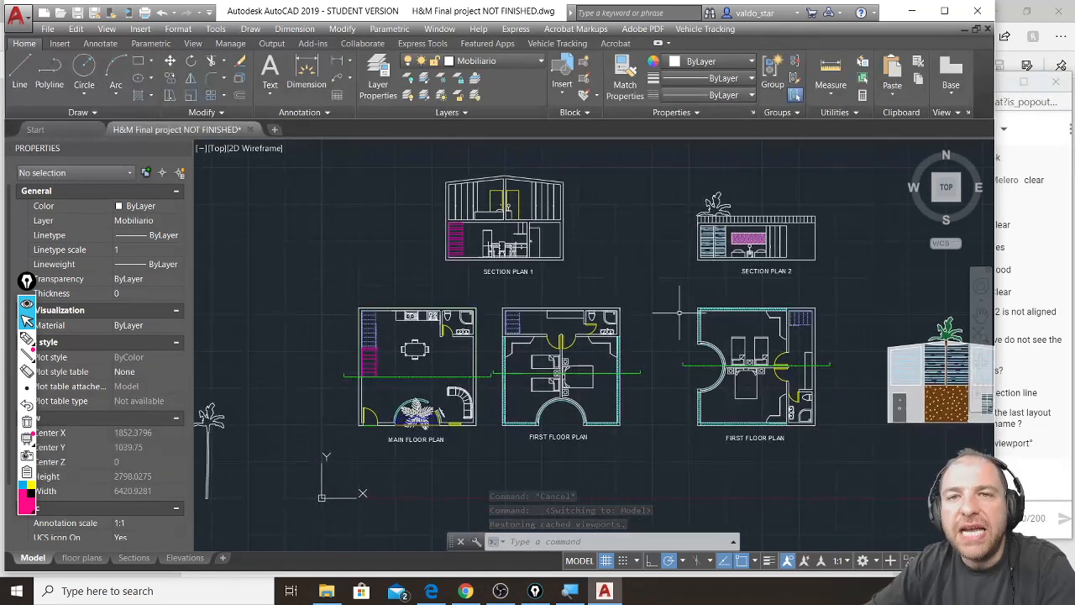
left_click(811, 279)
left_click(482, 259)
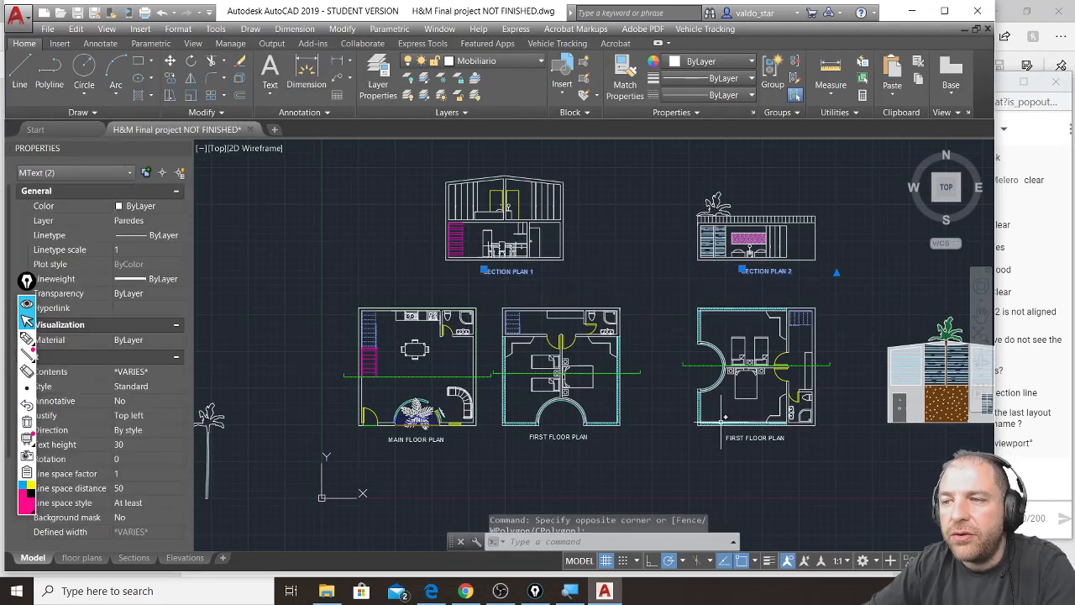
left_click(784, 464)
left_click(385, 427)
middle_click_drag(711, 412, 523, 411)
middle_click_drag(392, 360, 507, 363)
scroll(503, 378, "up", 2)
left_click(475, 473)
middle_click_drag(542, 409, 592, 367)
scroll(598, 373, "down", 2)
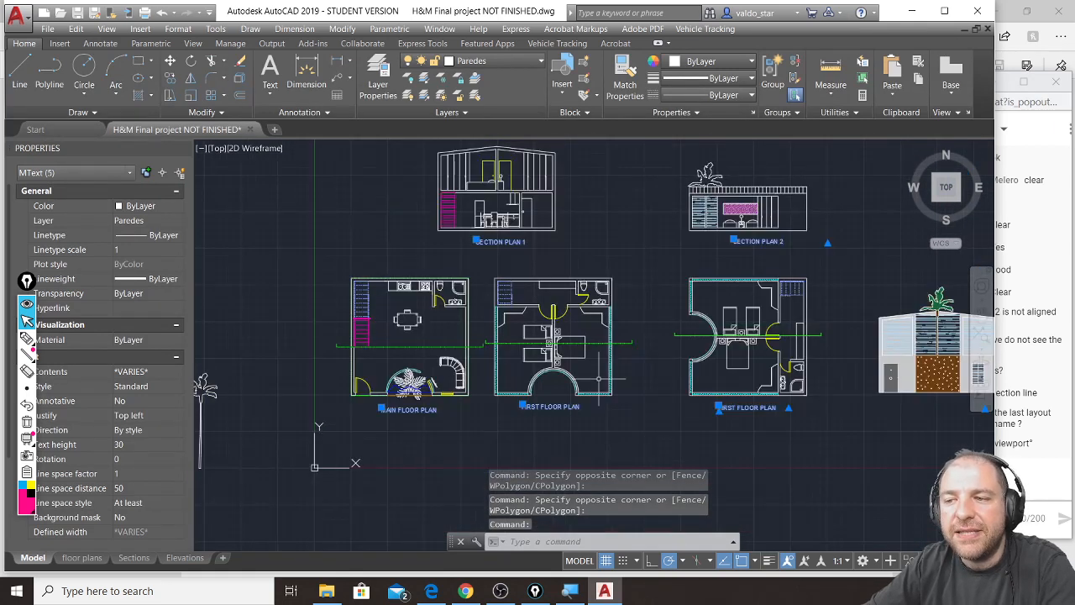
key("Delete")
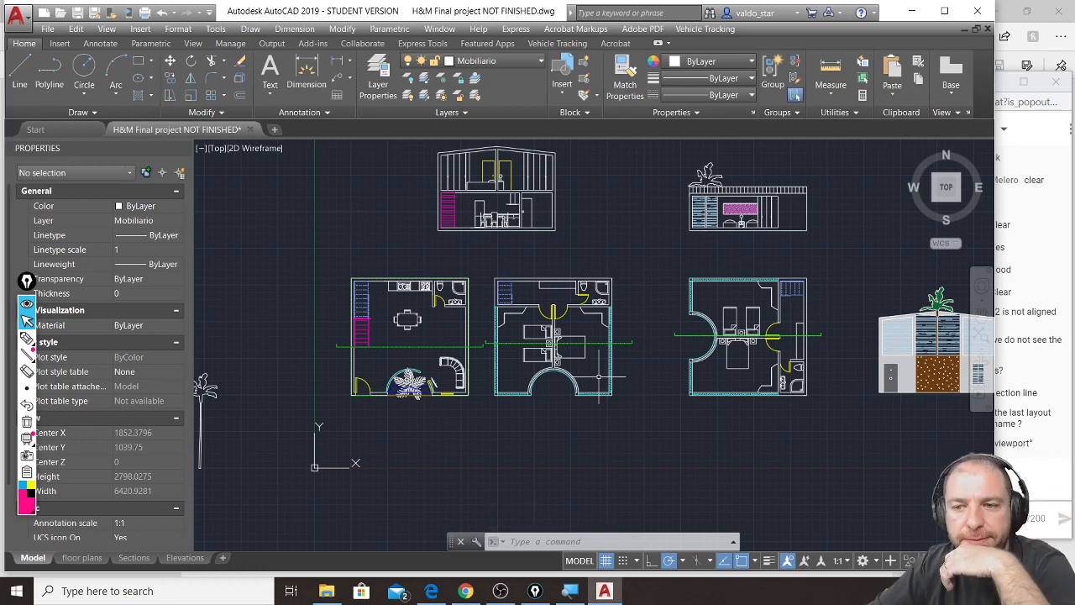
Add the multiline text "Ground Floor" in paper space on the floor plans layout, below the large main floor plan
left_click(81, 558)
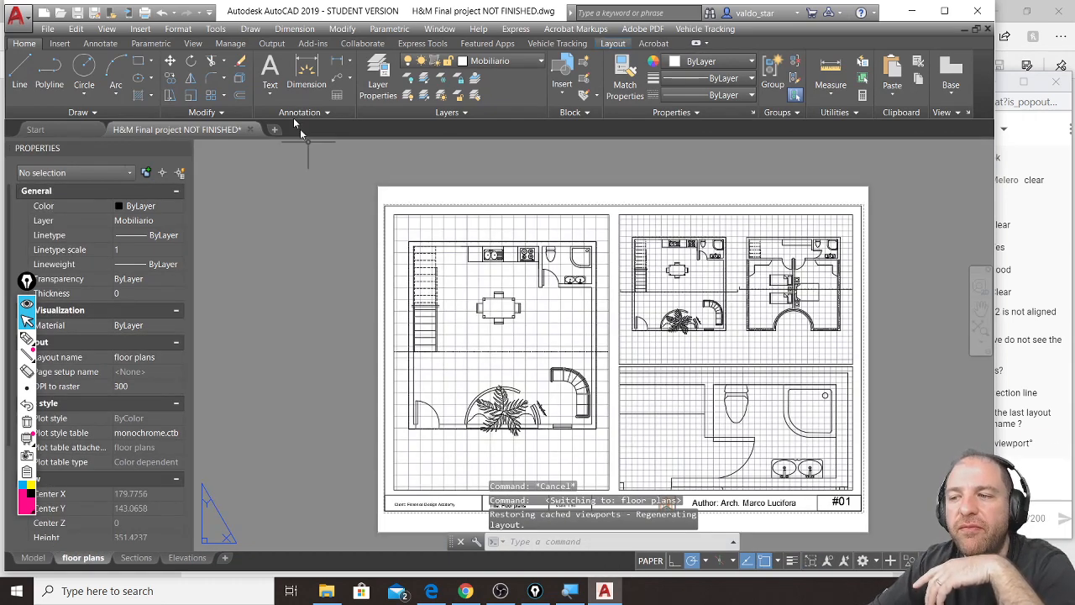
middle_click_drag(580, 425, 532, 384)
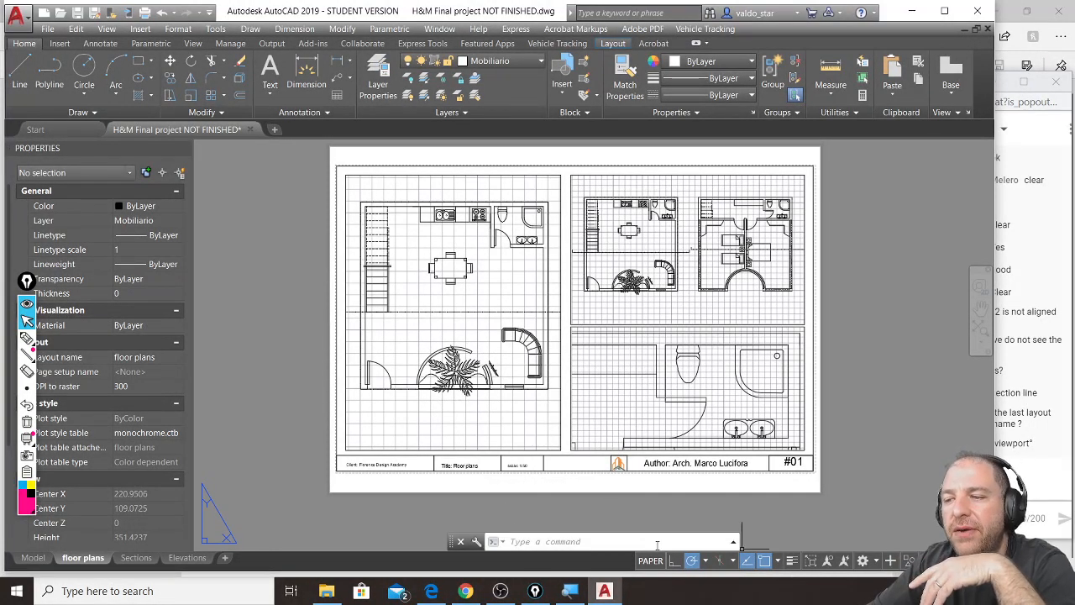
left_click(274, 73)
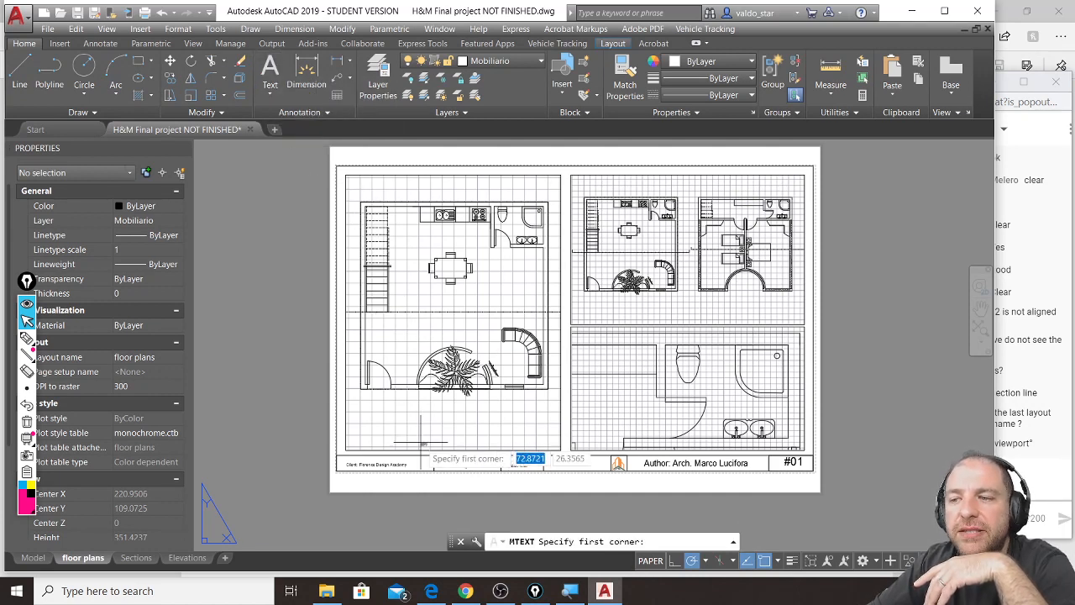
scroll(424, 437, "up", 2)
left_click(391, 401)
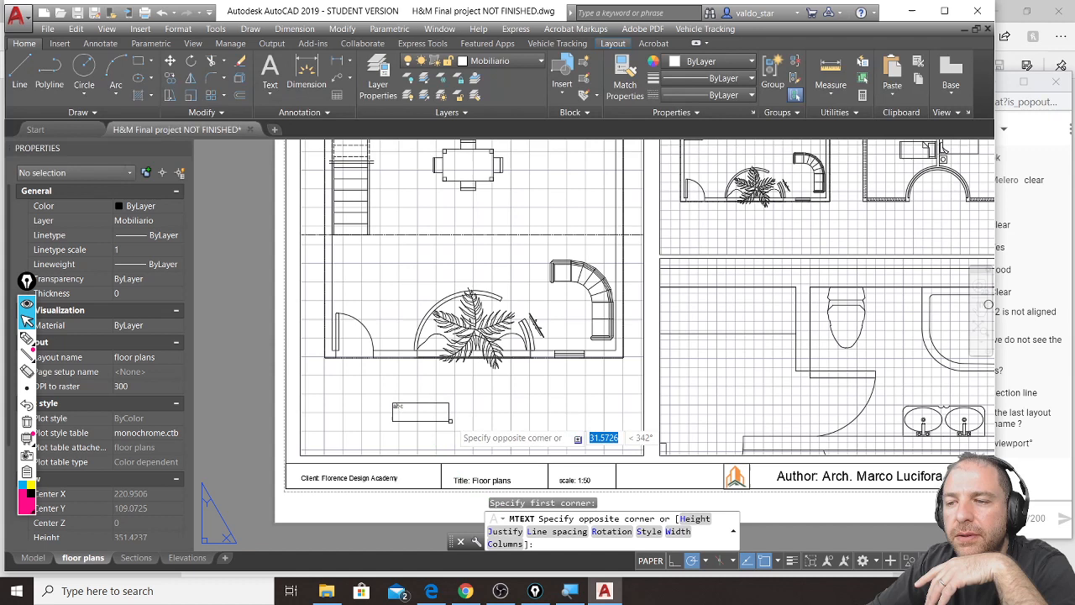
left_click(513, 427)
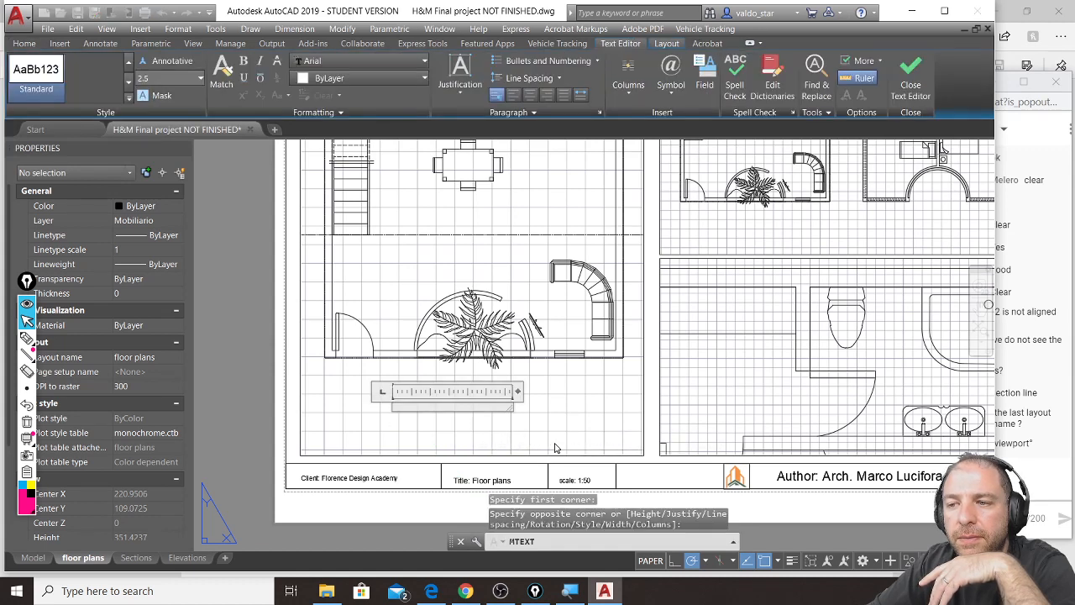
type("Gr")
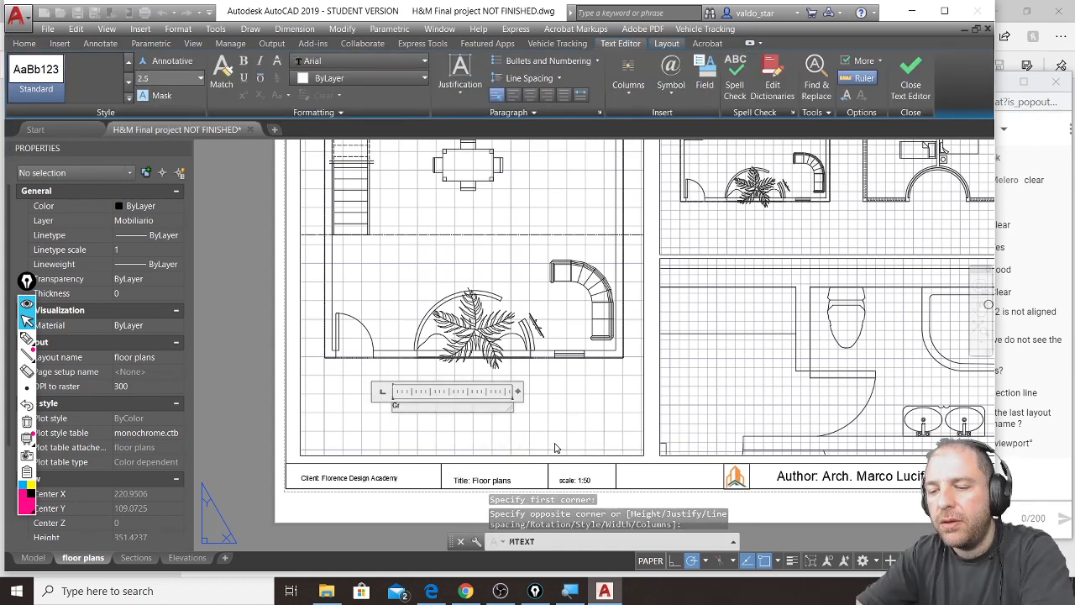
type("ound Floor")
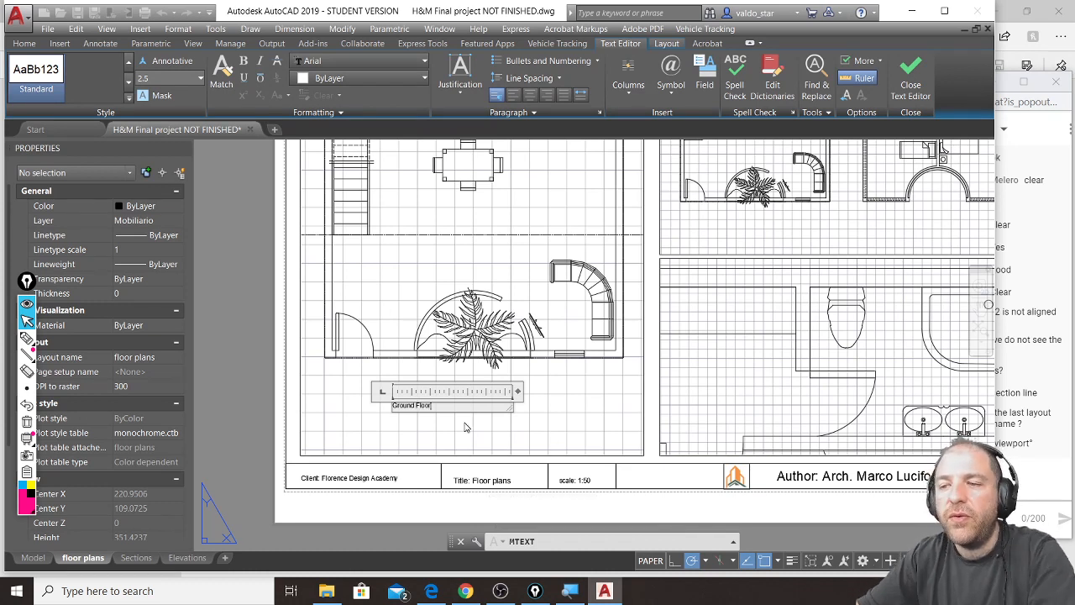
left_click(395, 437)
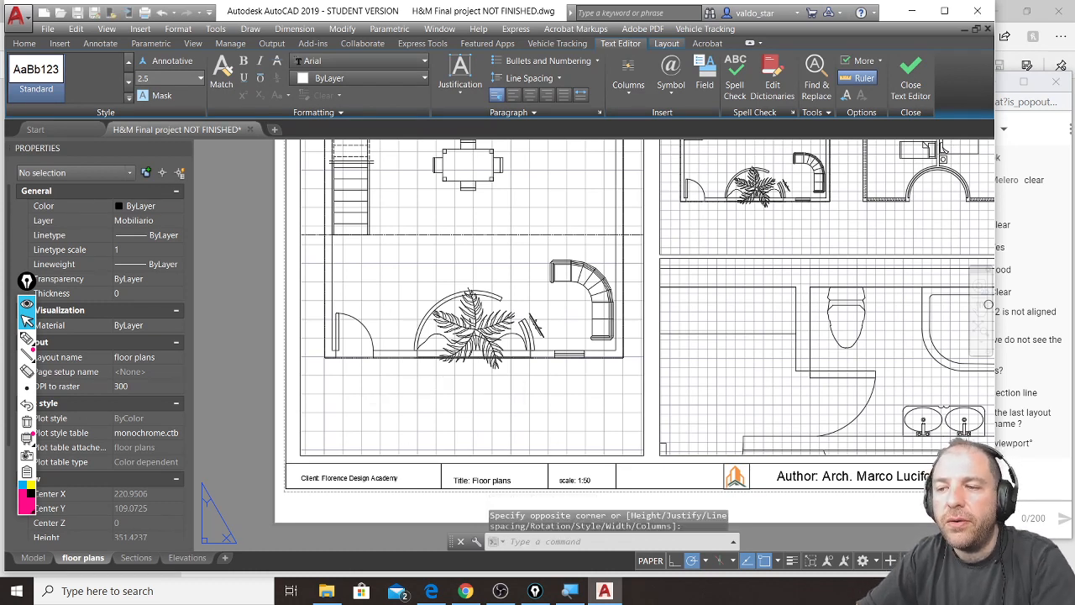
Try a text height of 10 for the Ground Floor title and settle on 7
left_click(411, 405)
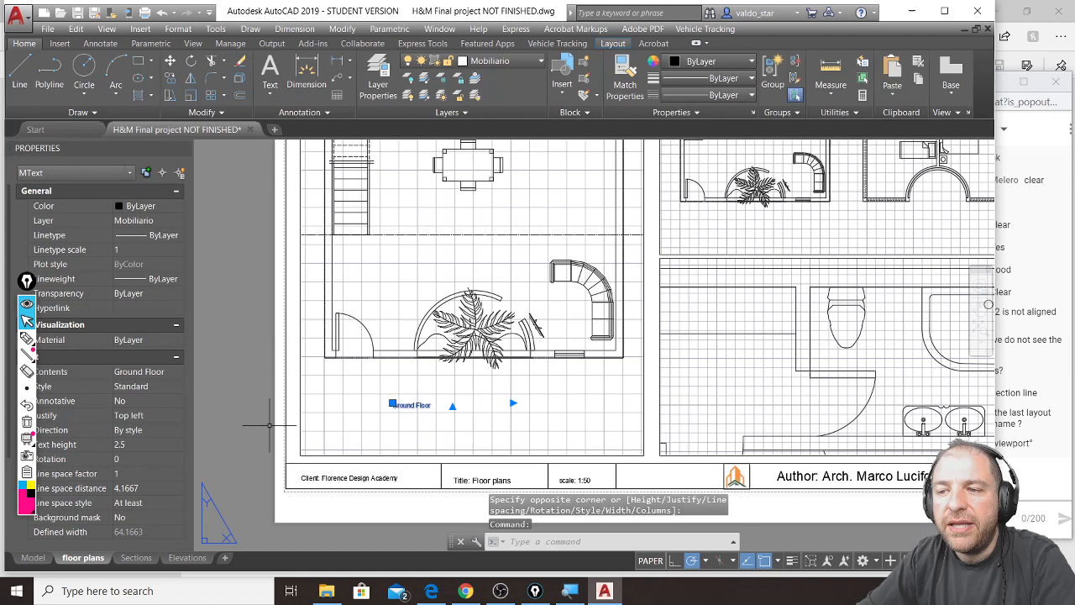
left_click(146, 444)
type("10")
left_click(221, 418)
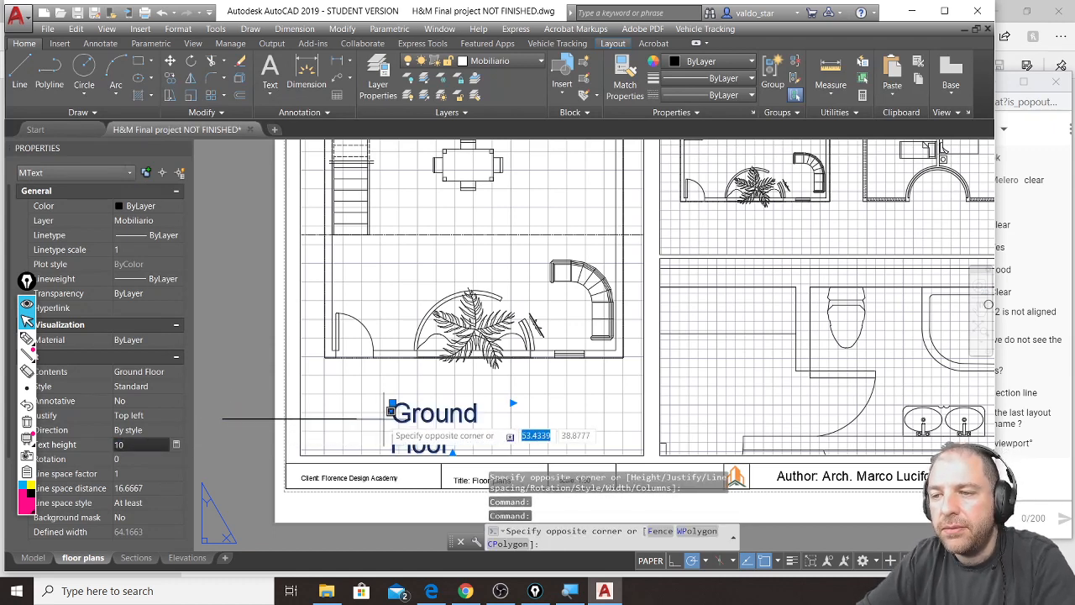
left_click(201, 434)
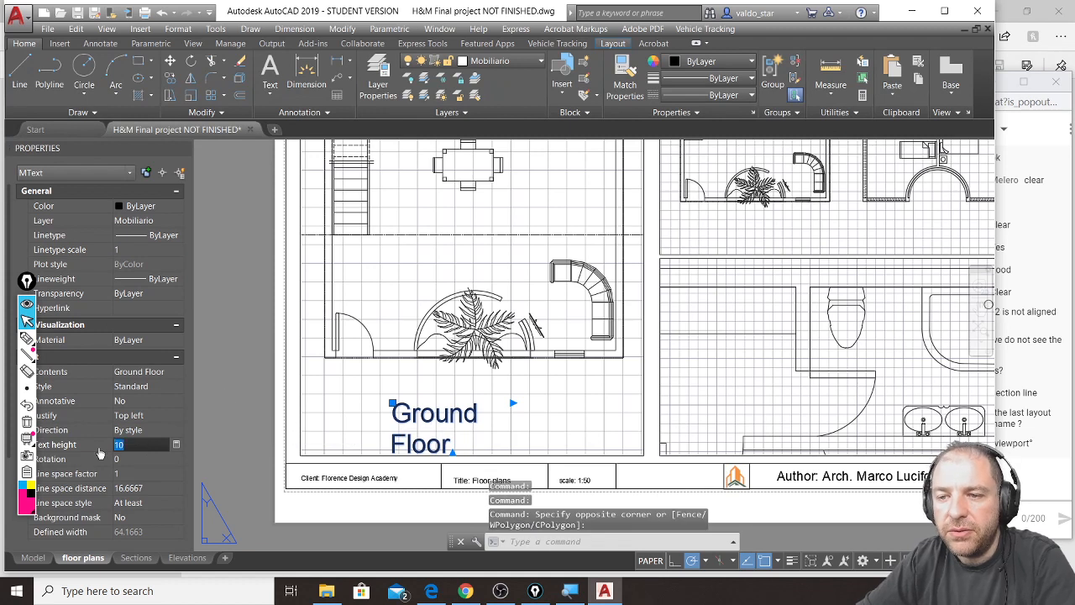
left_click(228, 434)
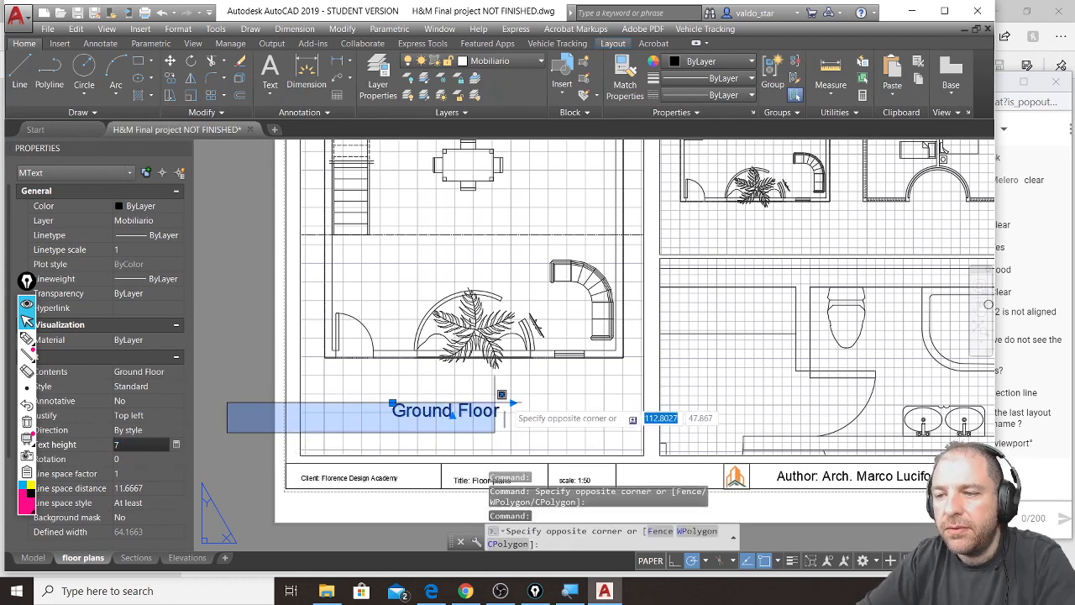
key("Escape")
key("Escape")
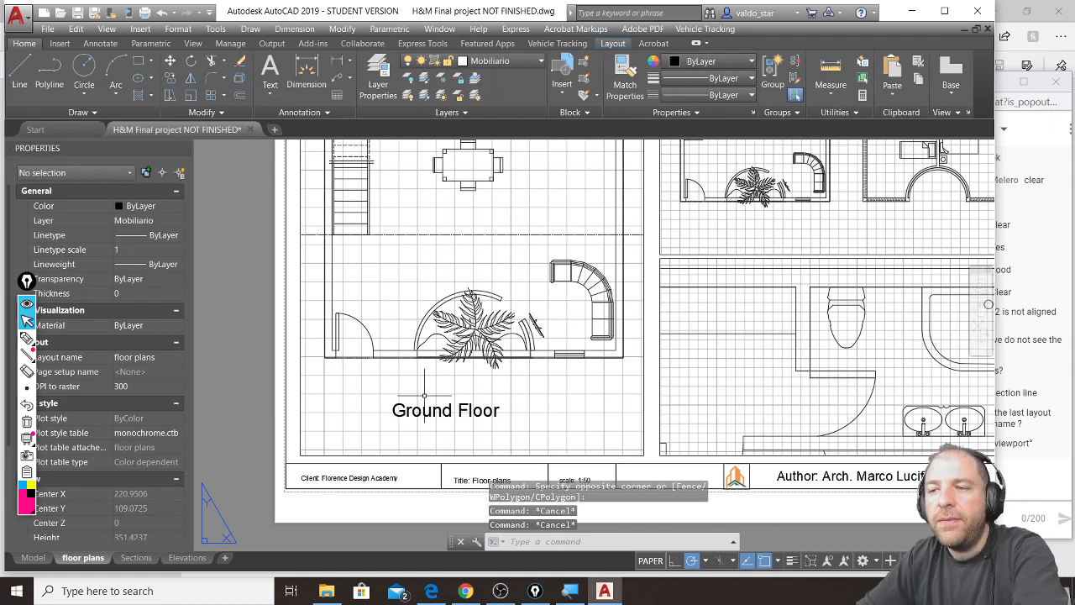
Move the Ground Floor title into the lower-left corner of the large floor plan viewport
left_click(443, 407)
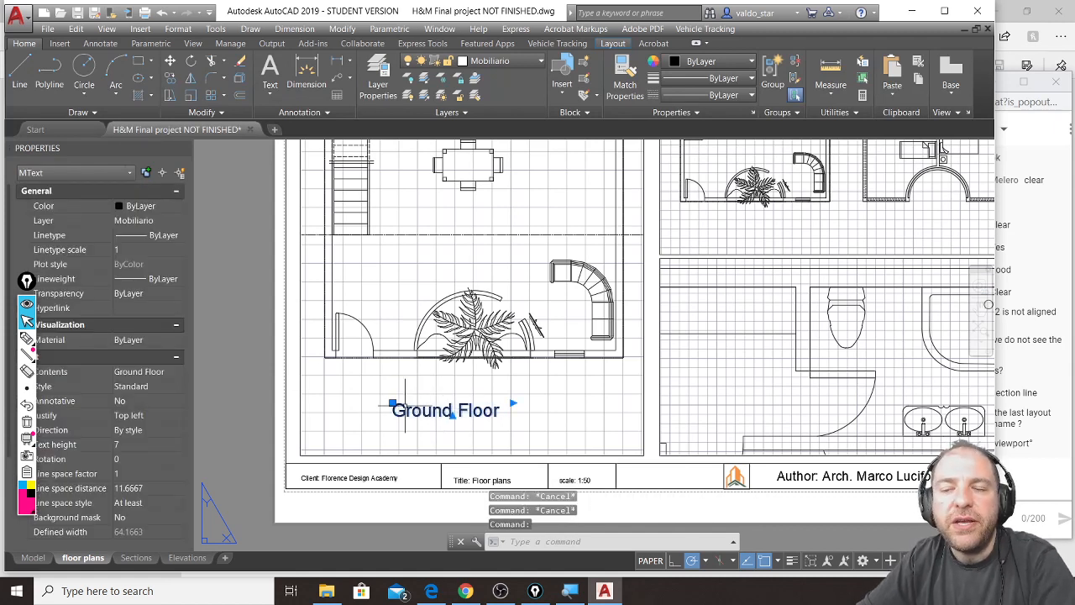
scroll(485, 411, "down", 1)
middle_click_drag(530, 403, 503, 402)
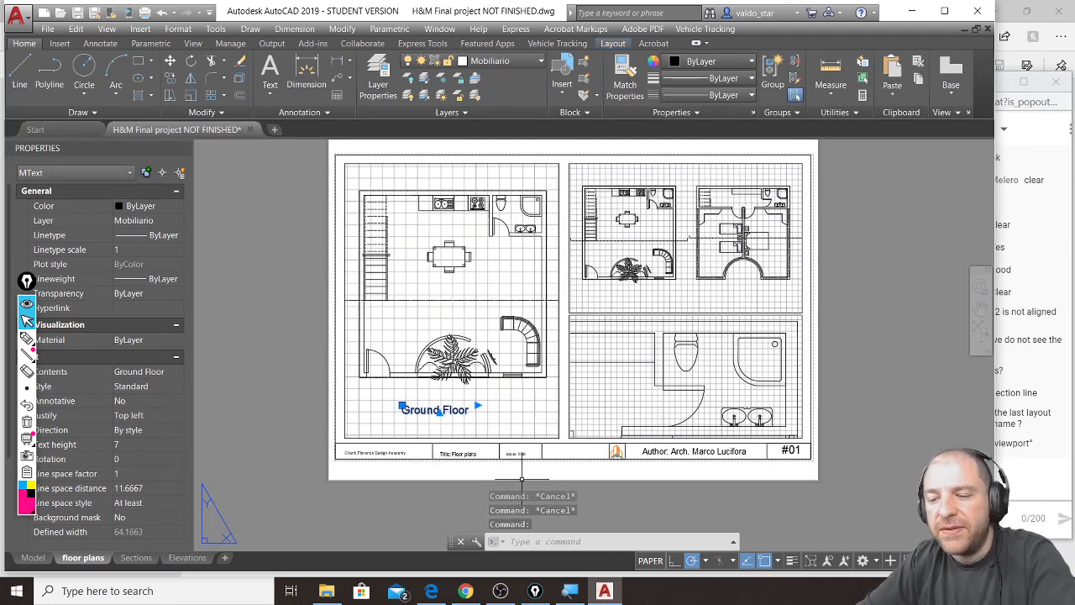
type("m")
key("Return")
left_click(296, 342)
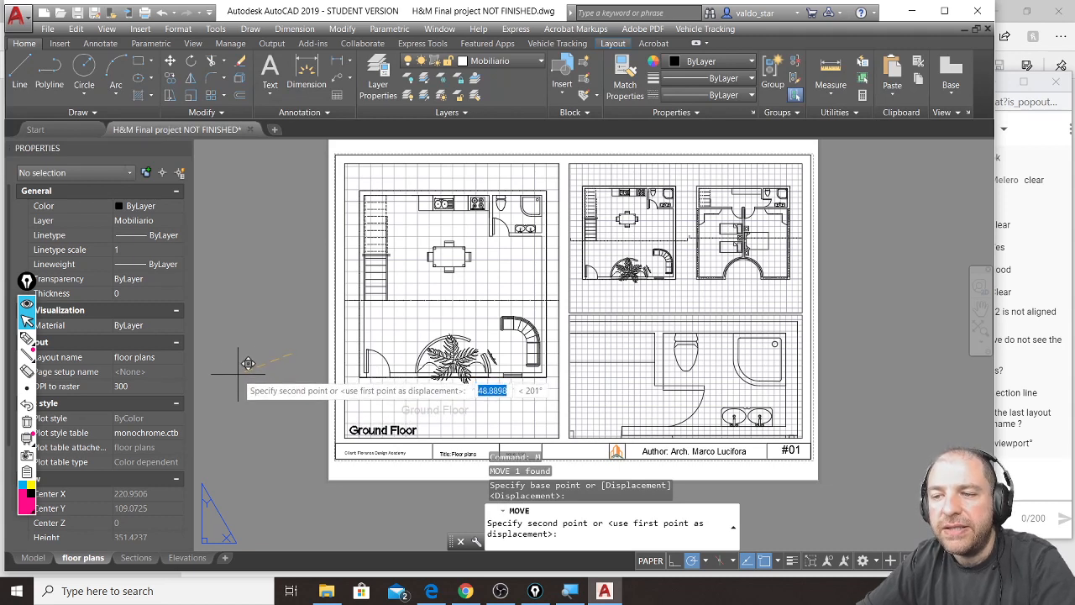
left_click(245, 364)
left_click(391, 428)
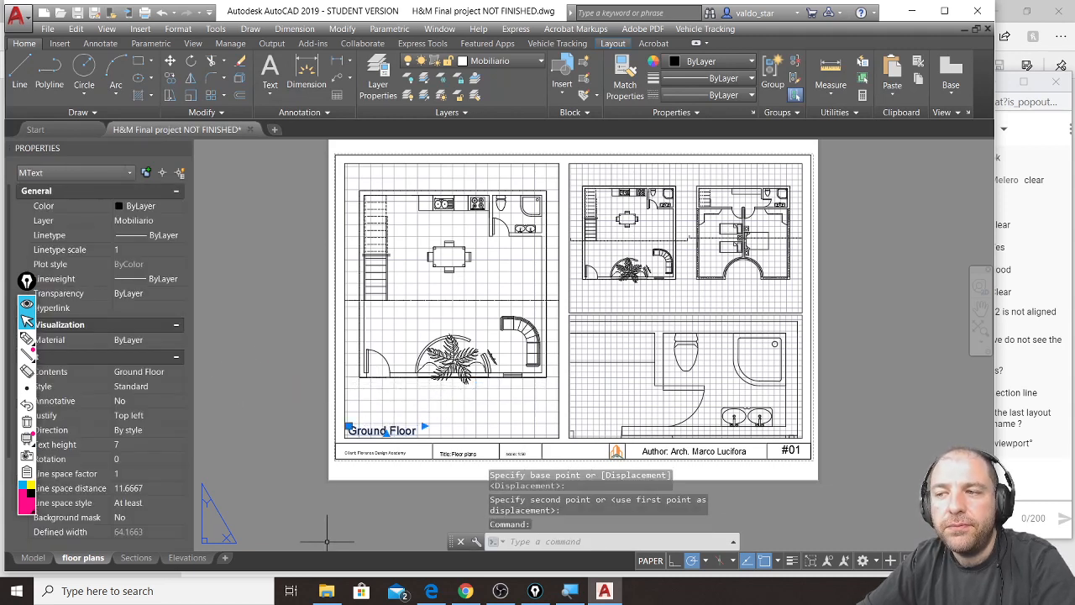
Copy the Ground Floor title into the lower-left corners of the two-plan viewport and the bathroom viewport
left_click(170, 78)
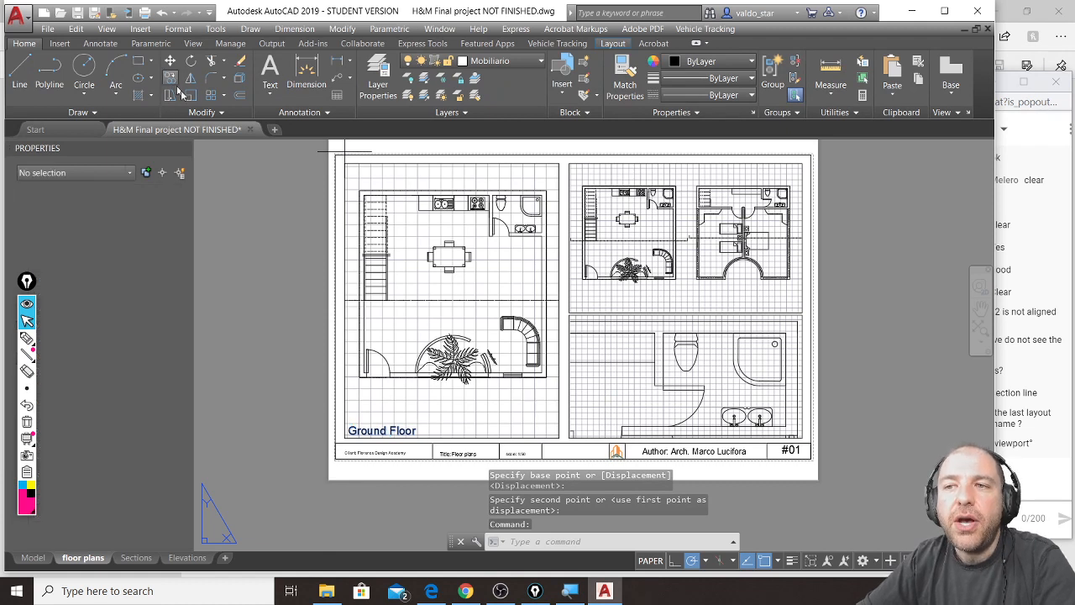
left_click(346, 424)
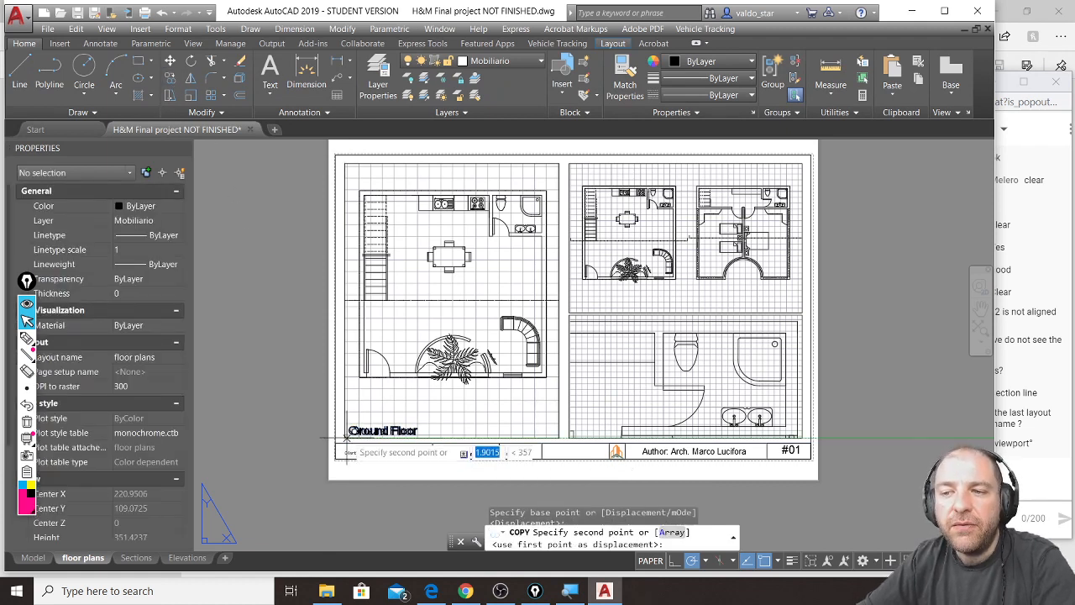
scroll(527, 323, "up", 4)
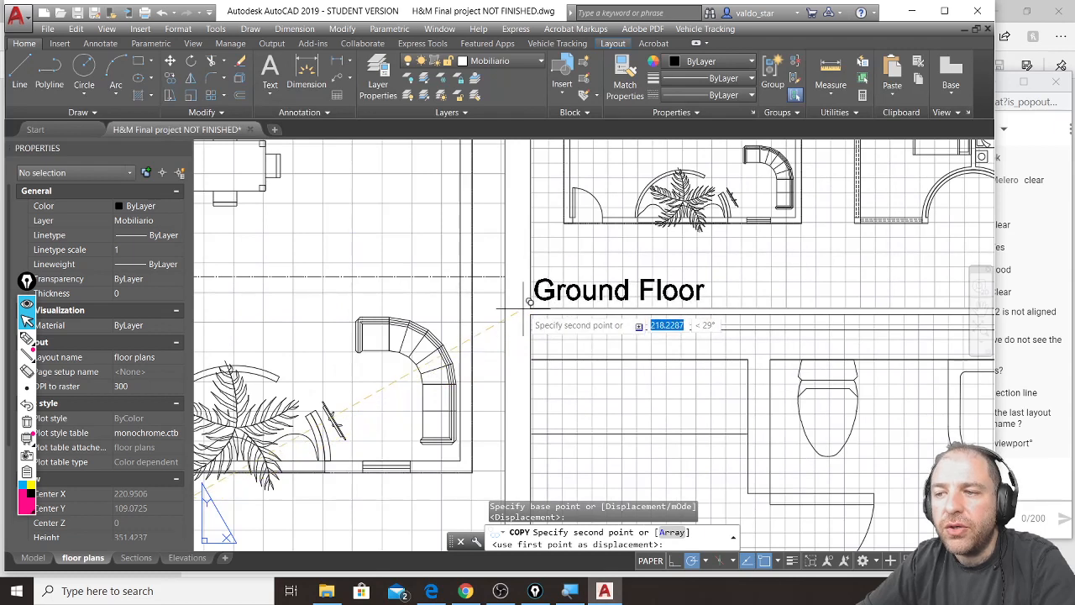
left_click(531, 308)
scroll(531, 308, "down", 5)
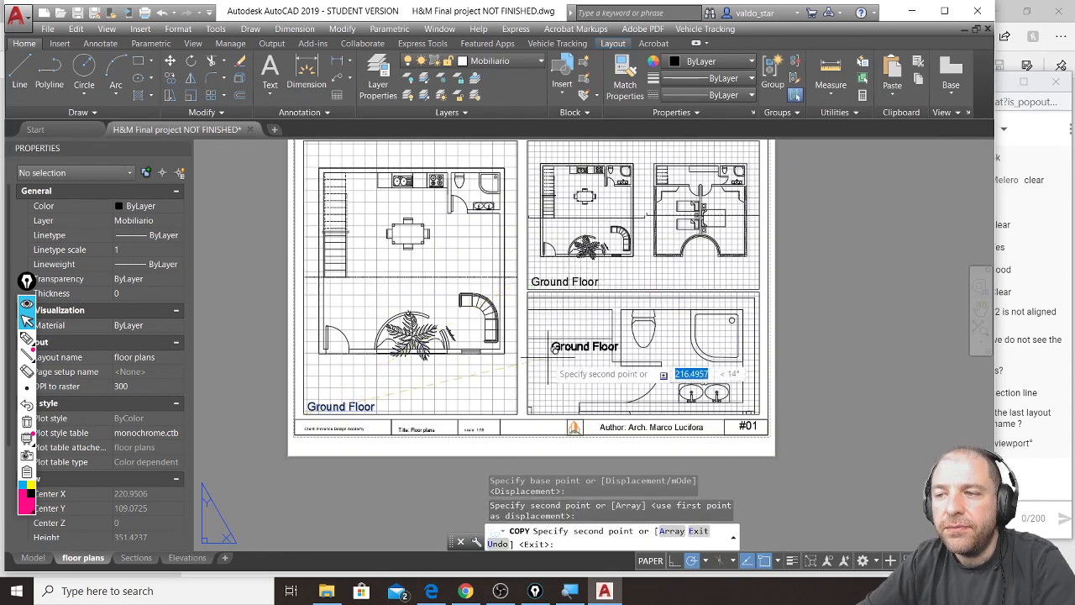
scroll(518, 430, "up", 5)
left_click(518, 430)
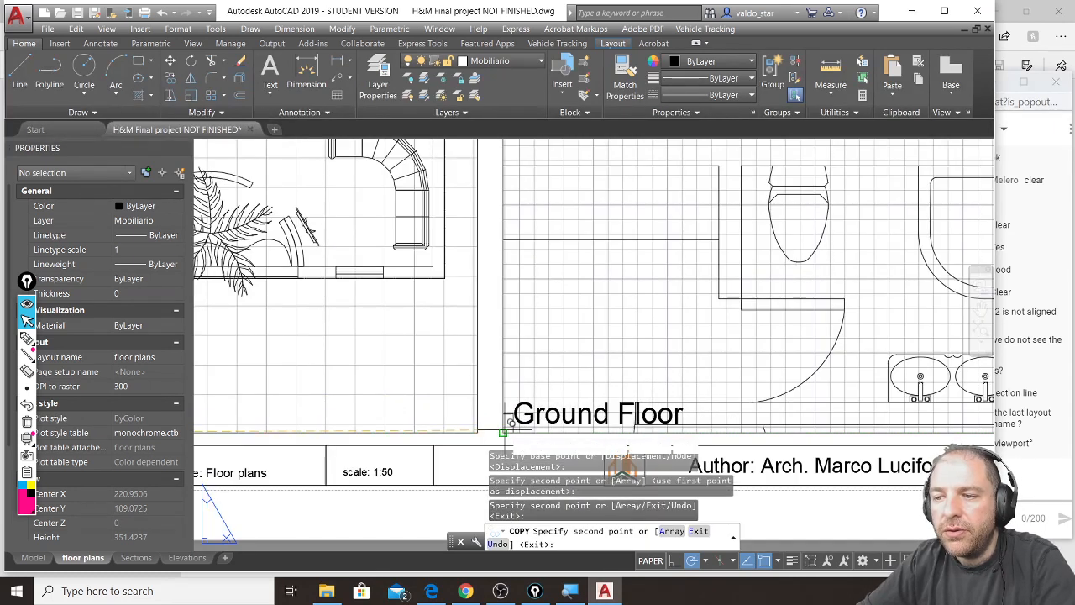
scroll(514, 340, "down", 4)
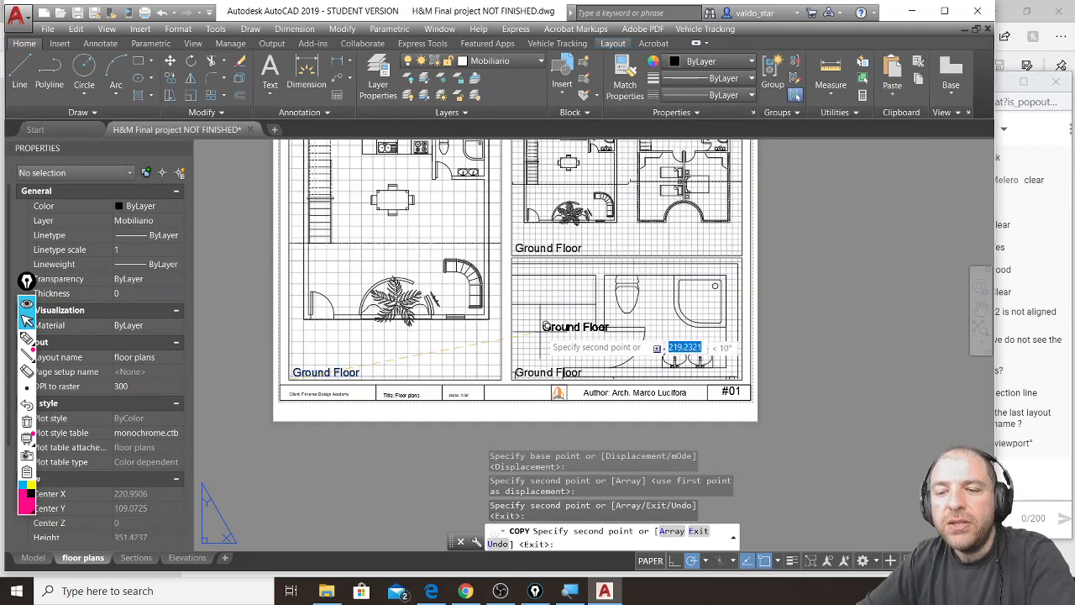
key("Escape")
key("Escape")
key("Escape")
Change the title in the two-plan viewport to "Both Floors - scale 1:100" and widen its text frame to fit one line
scroll(559, 248, "up", 2)
double_click(561, 251)
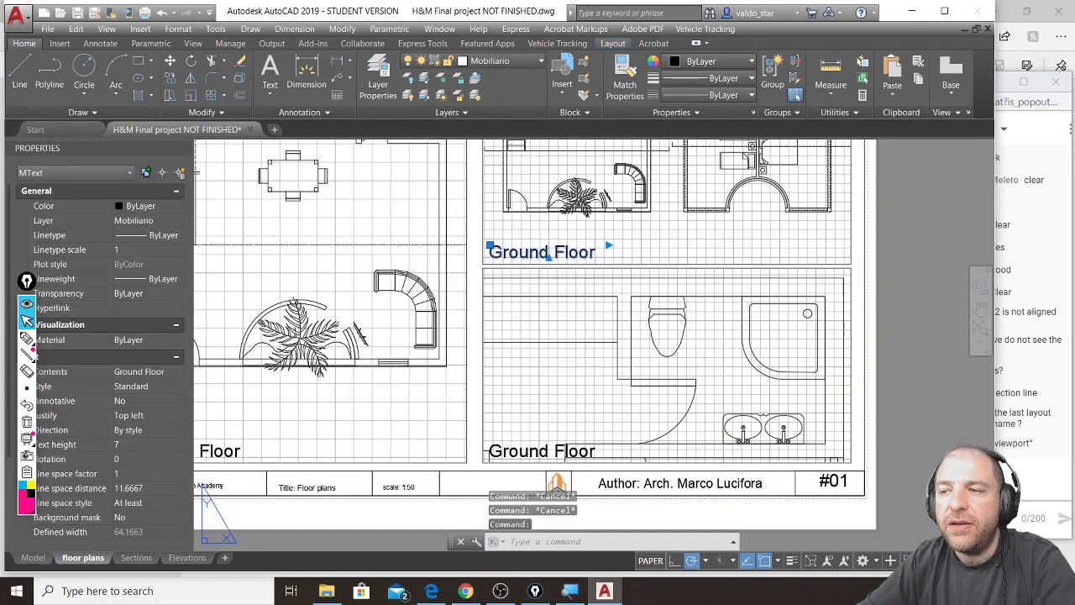
left_click_drag(549, 252, 503, 252)
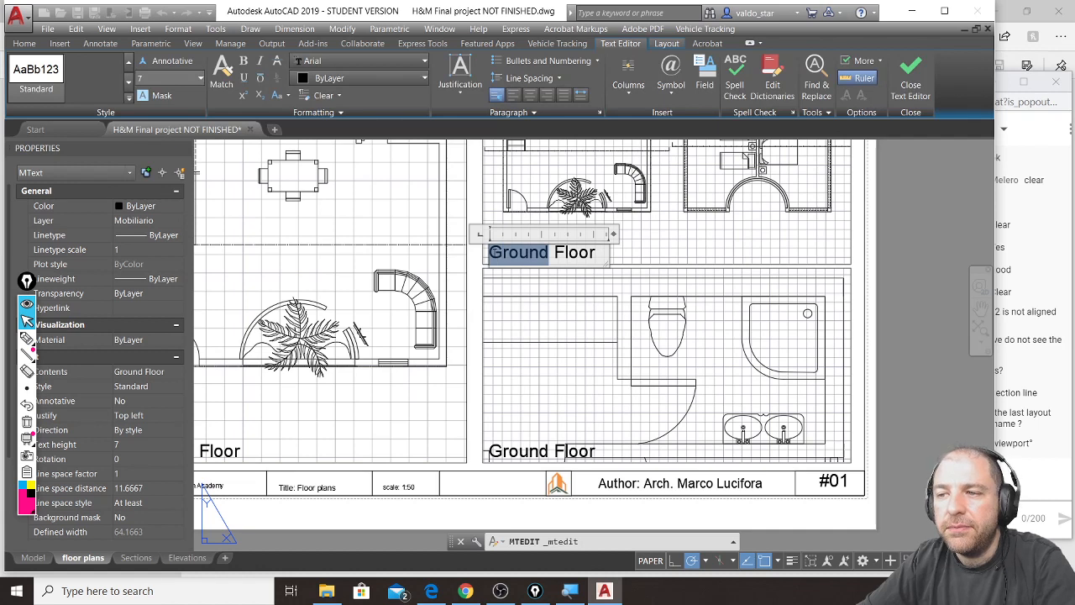
type("Roth")
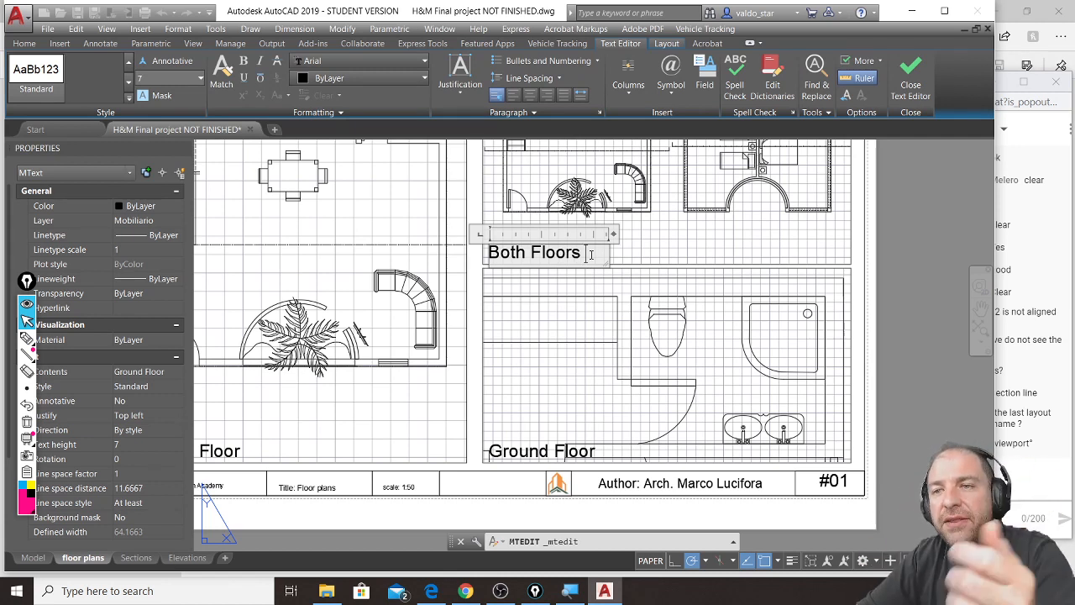
type("sca")
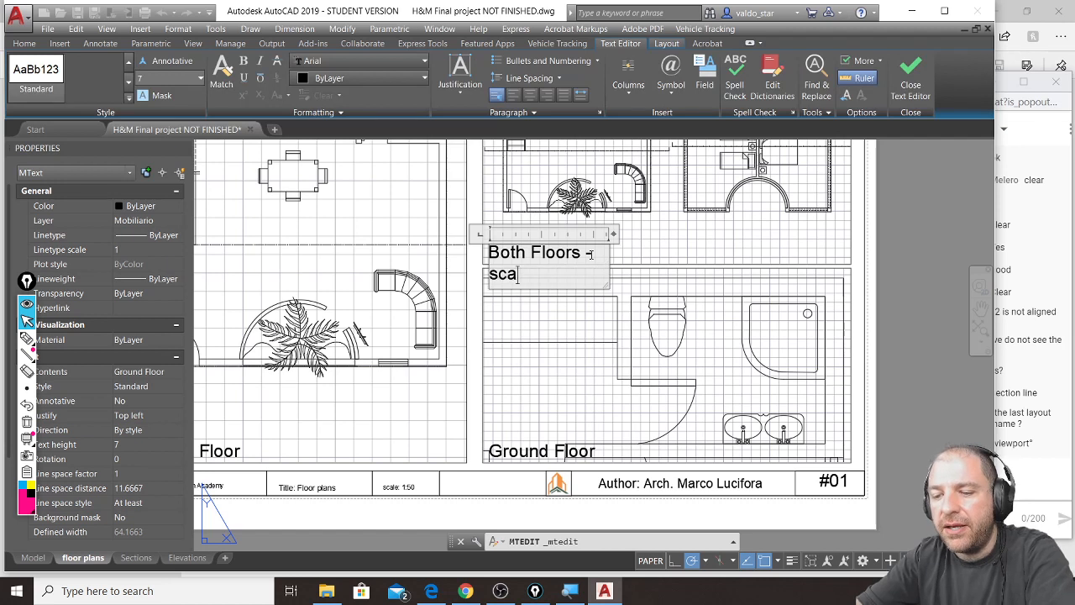
type("le 1:100")
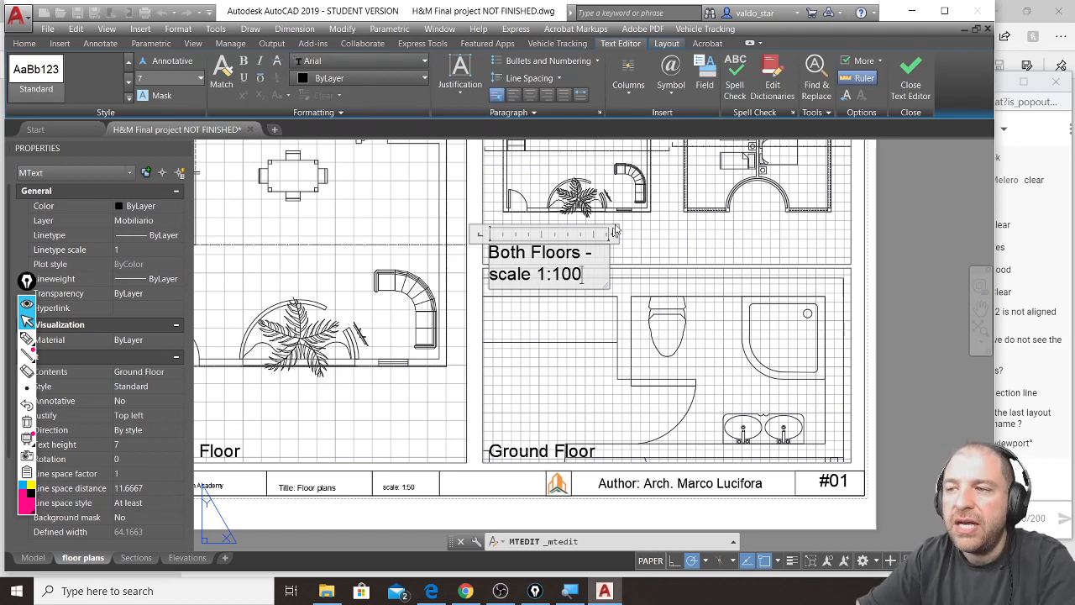
left_click_drag(616, 234, 730, 234)
left_click(915, 315)
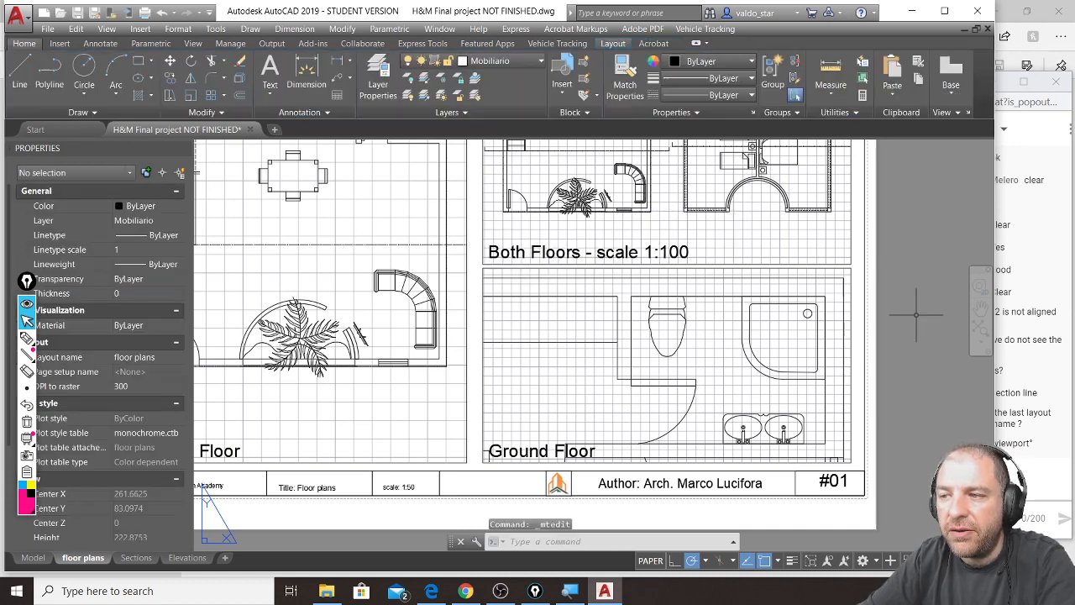
Change the title in the bathroom viewport to "Bathroom - scale 1:20" and widen its text frame to fit one line
left_click(542, 451)
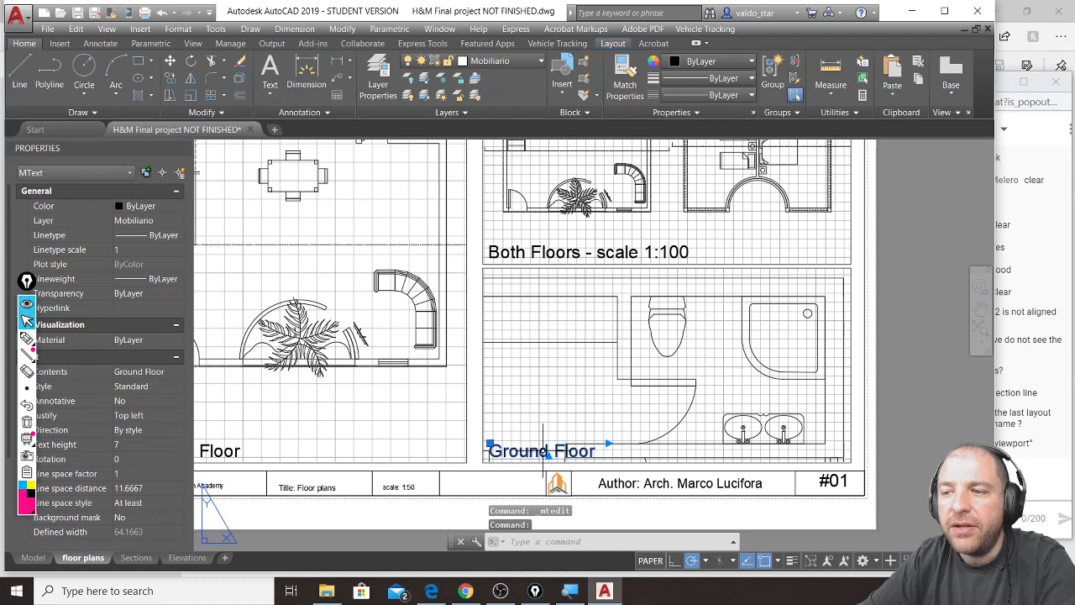
double_click(600, 451)
left_click_drag(598, 450, 484, 456)
type("Bathr")
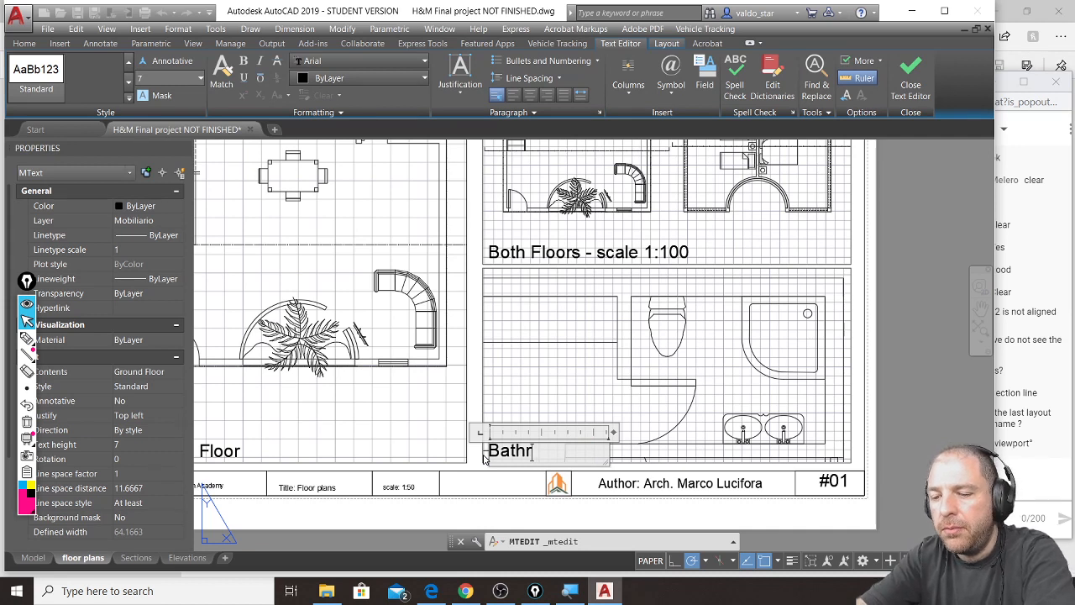
type("oom - scale 1:20")
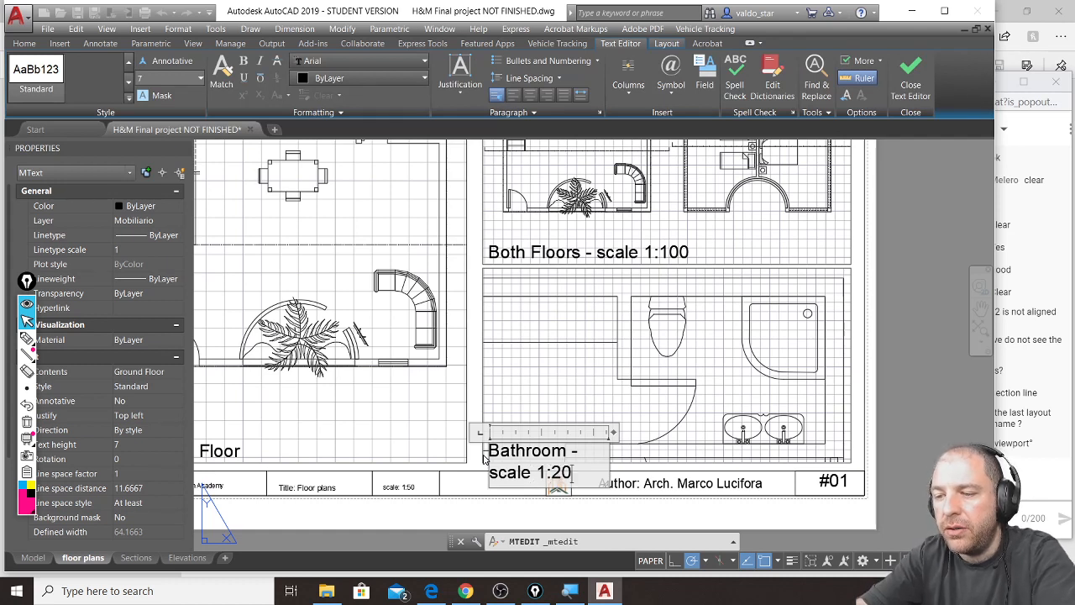
left_click_drag(617, 433, 713, 432)
left_click(901, 448)
Extend the title in the large floor plan viewport to read "Ground Floor - scale 1:50"
middle_click_drag(430, 450, 574, 405)
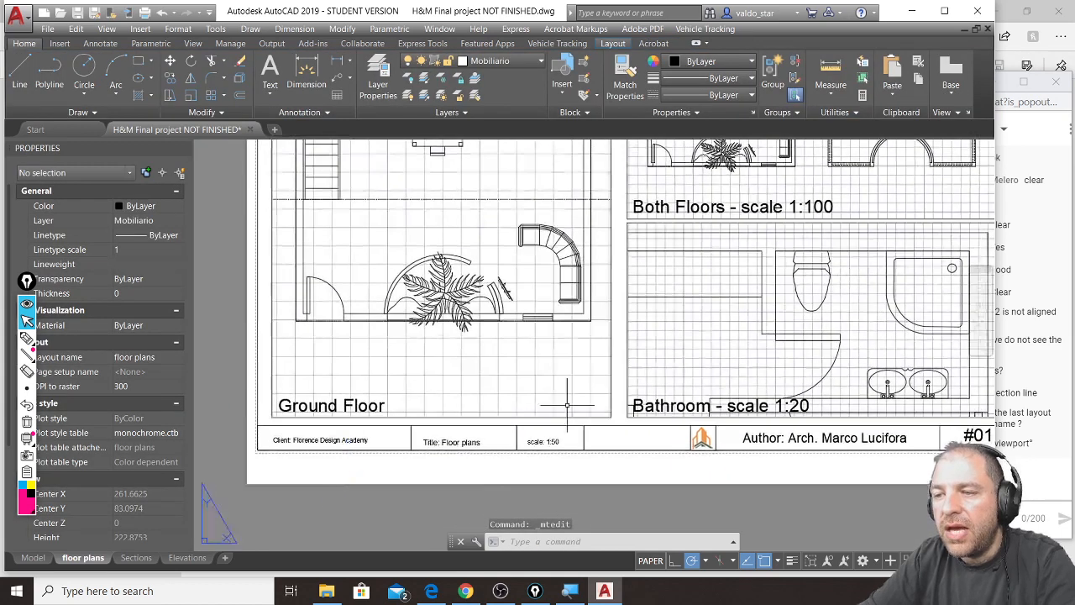
double_click(382, 406)
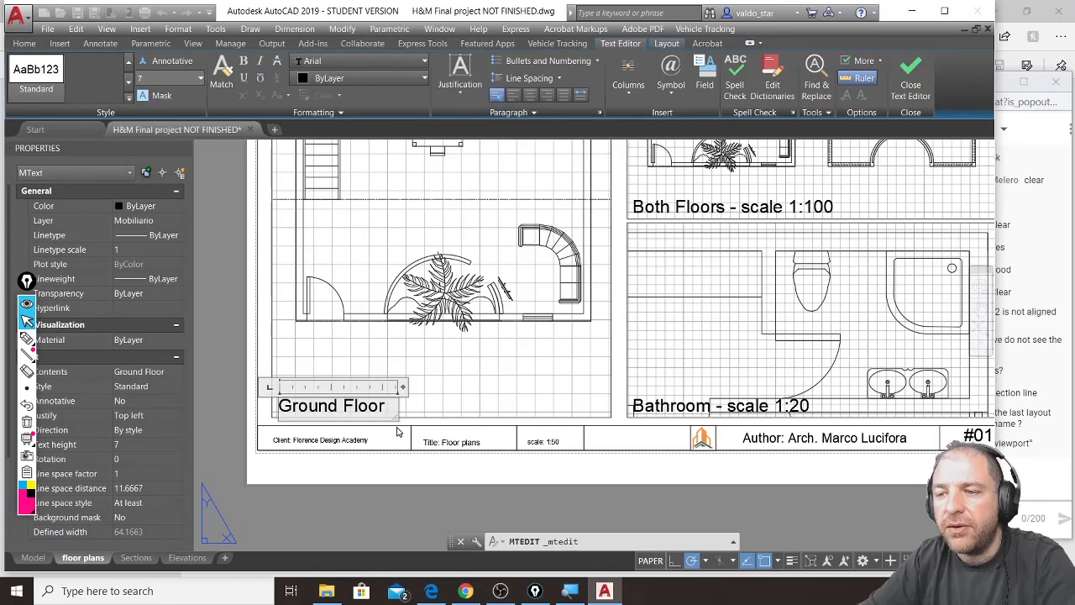
type("- scale")
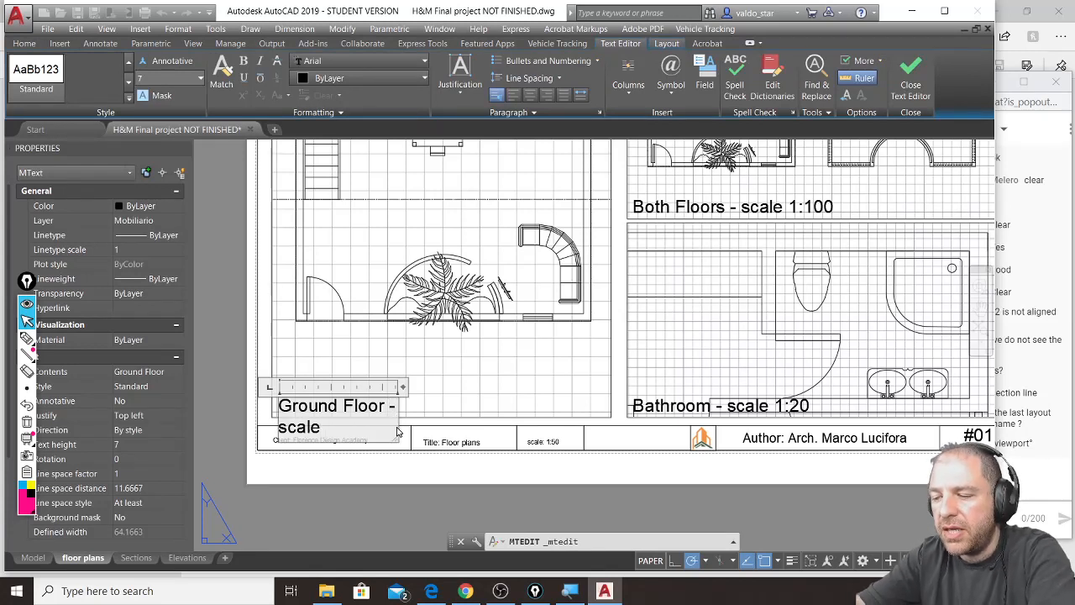
type(" 1:50")
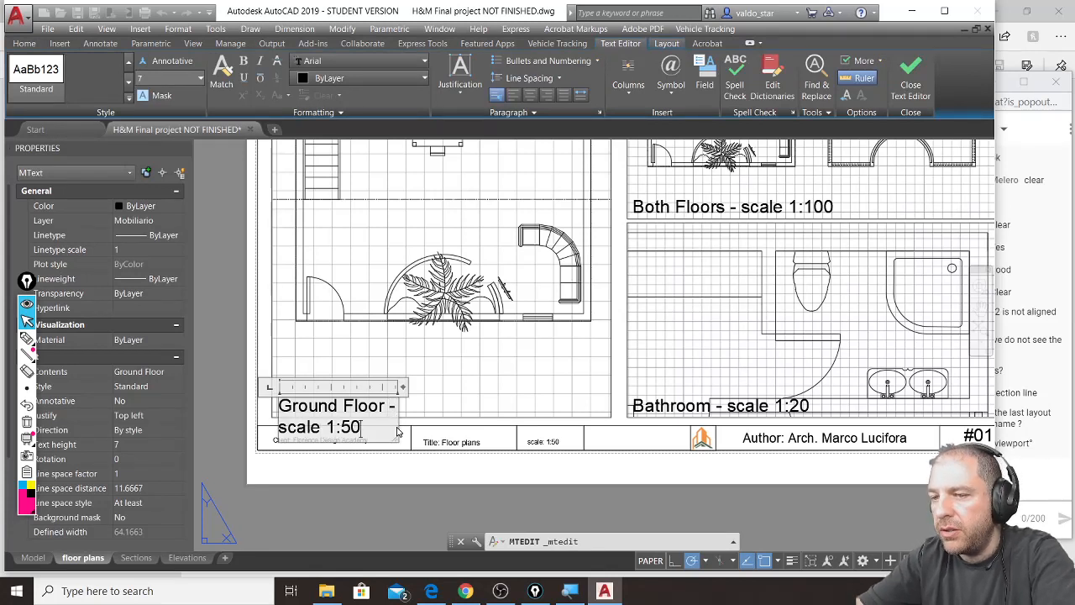
left_click(355, 504)
Stretch the width of the "Ground Floor - scale 1:50" title so it fits on a single line
left_click(349, 405)
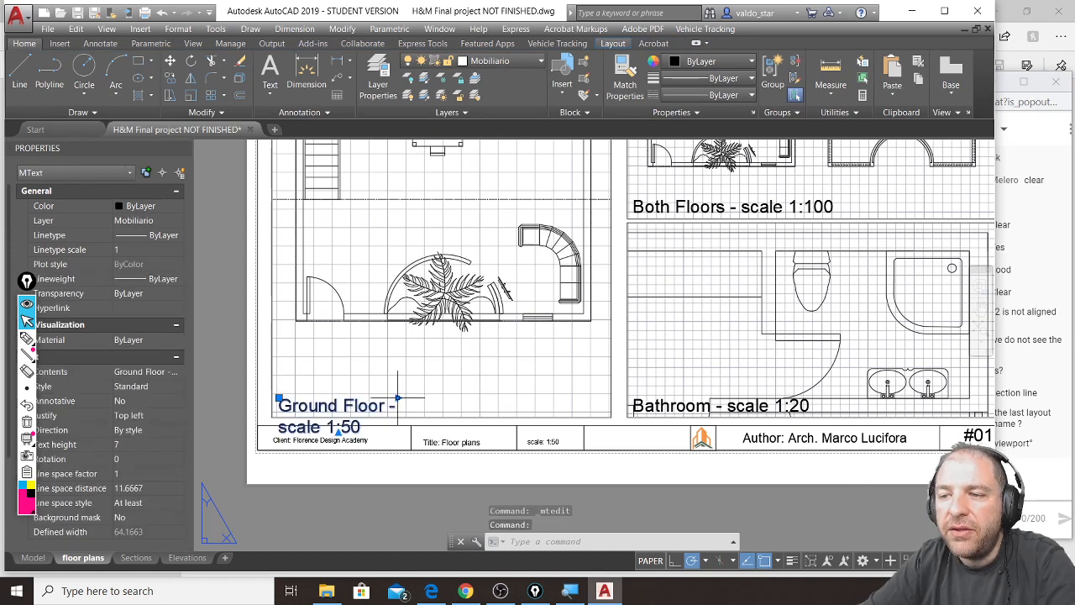
left_click(397, 398)
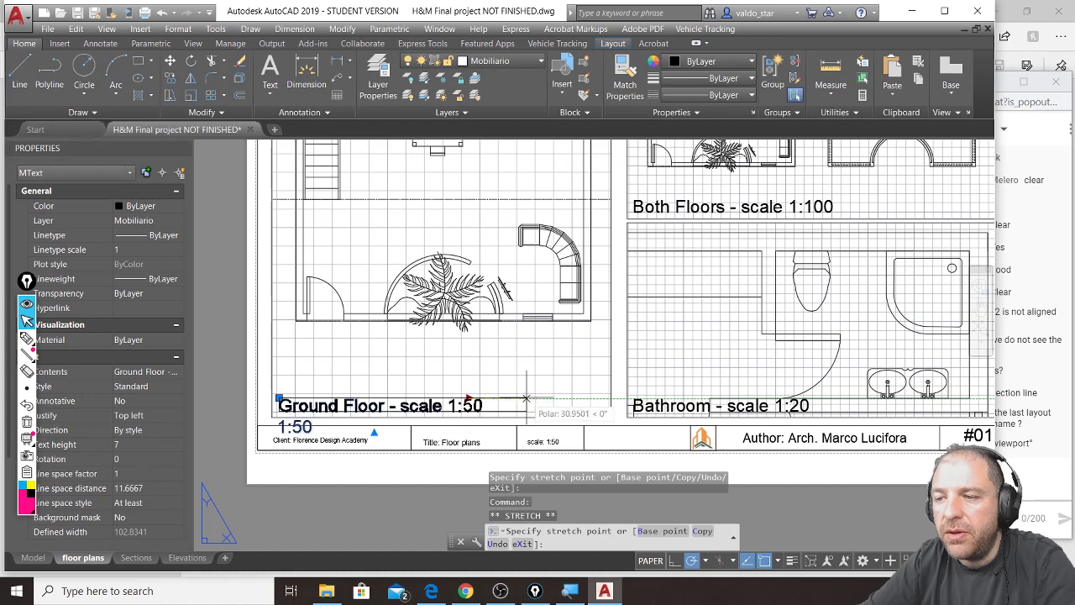
left_click(526, 398)
scroll(397, 474, "down", 2)
key("Escape")
key("Escape")
key("Escape")
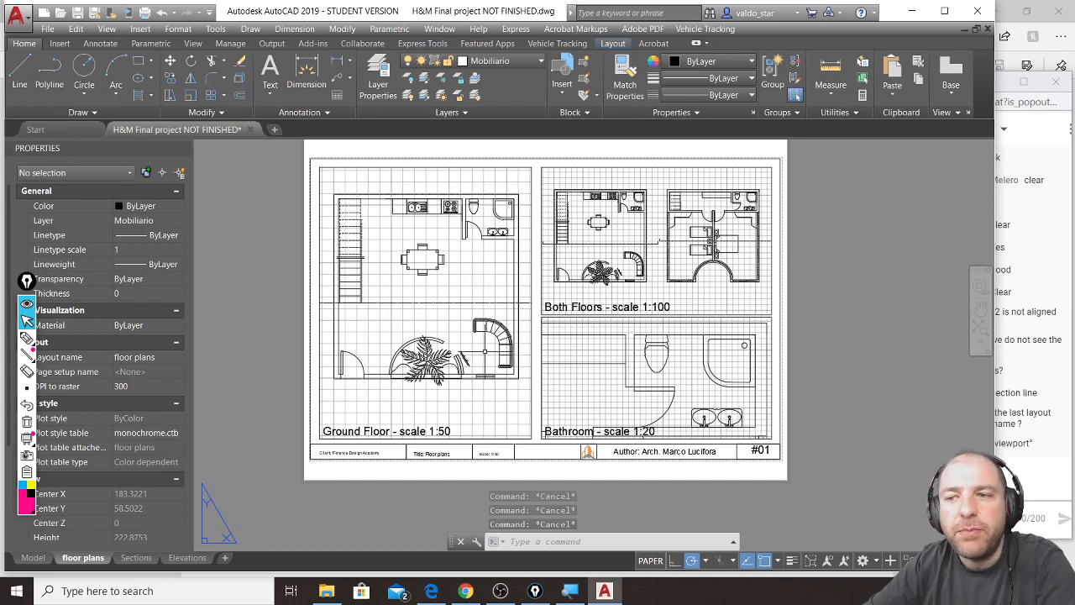
Shift the model inside the large viewport to center the first floor plan, and return to paper space
middle_click_drag(369, 369, 405, 370)
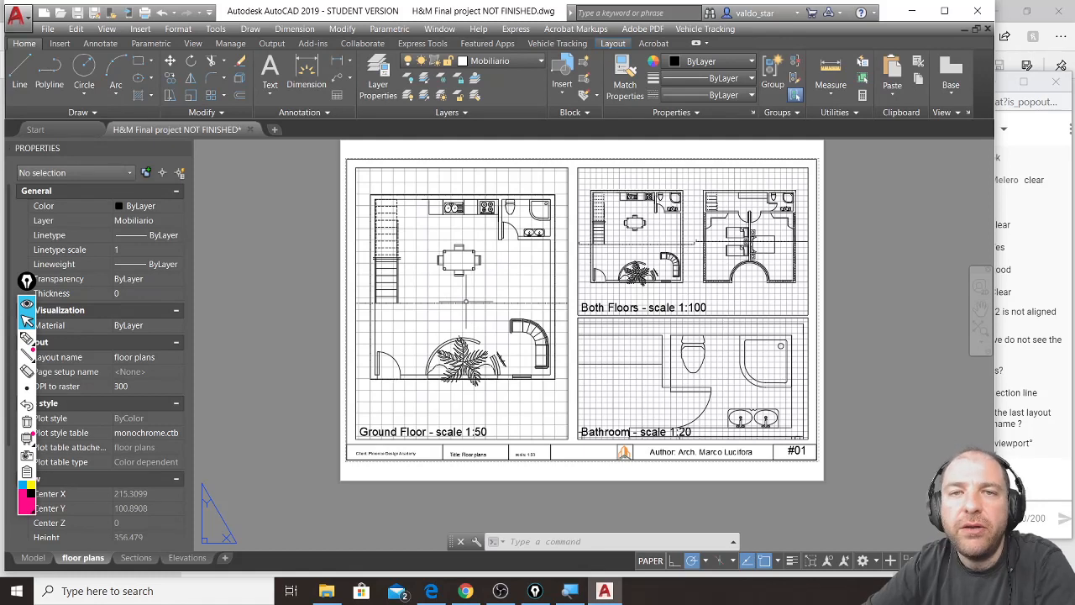
double_click(459, 300)
middle_click_drag(467, 294, 233, 310)
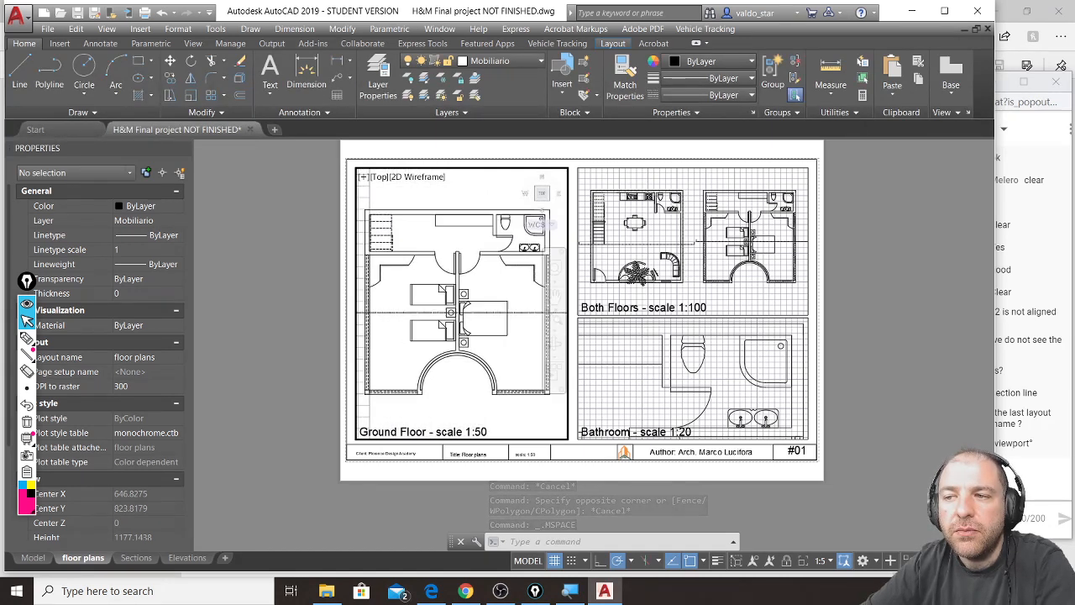
mouse_move(458, 311)
middle_mouse_down()
mouse_move(460, 329)
mouse_move(461, 305)
middle_mouse_up()
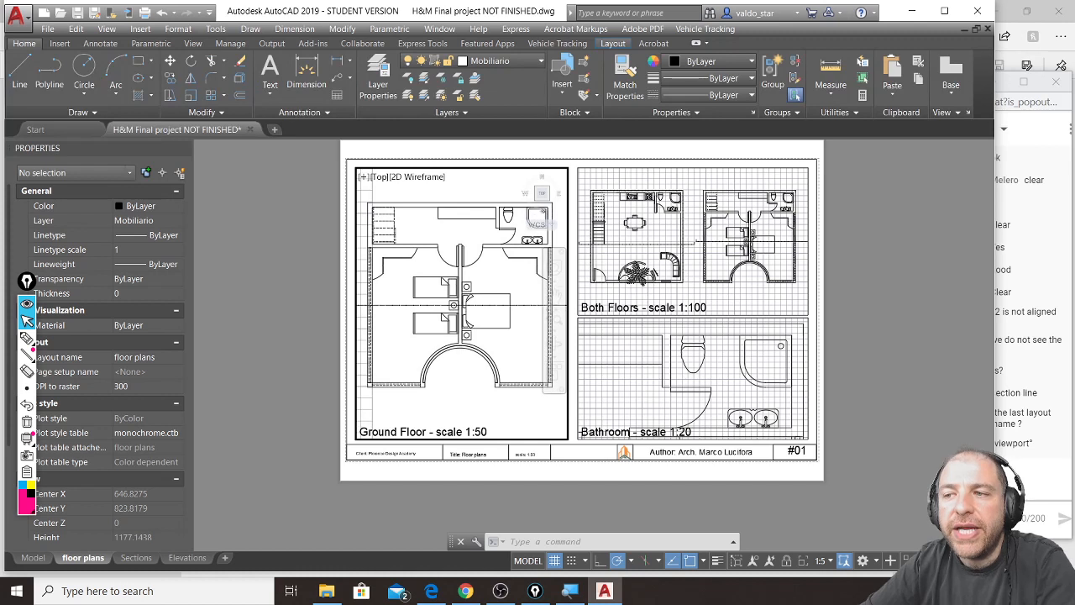
double_click(252, 339)
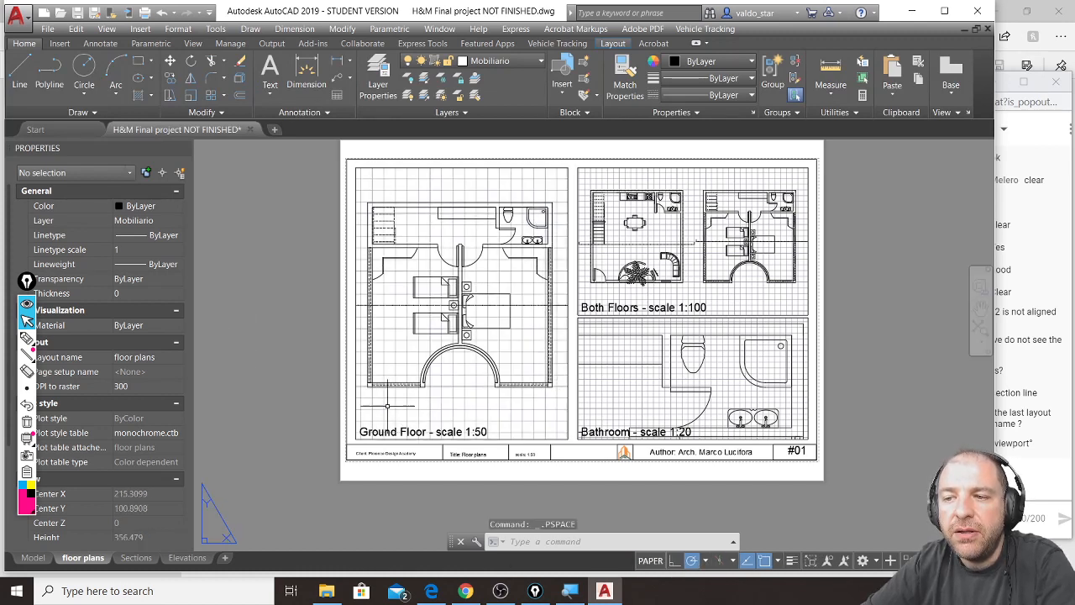
Change the title of the large viewport to "First Floor - scale 1:50"
double_click(382, 431)
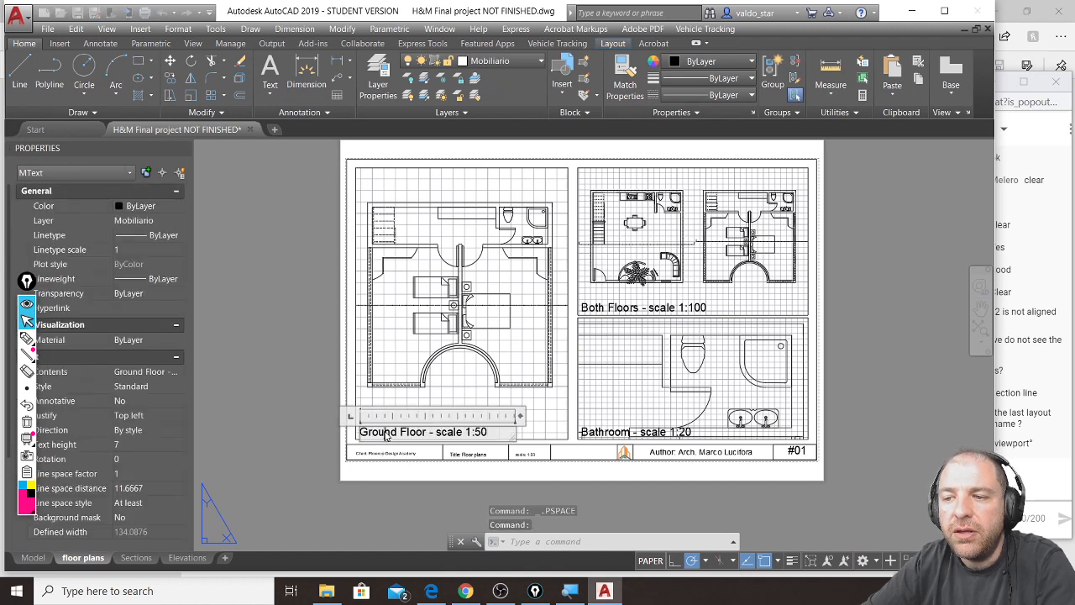
left_click_drag(397, 432, 351, 432)
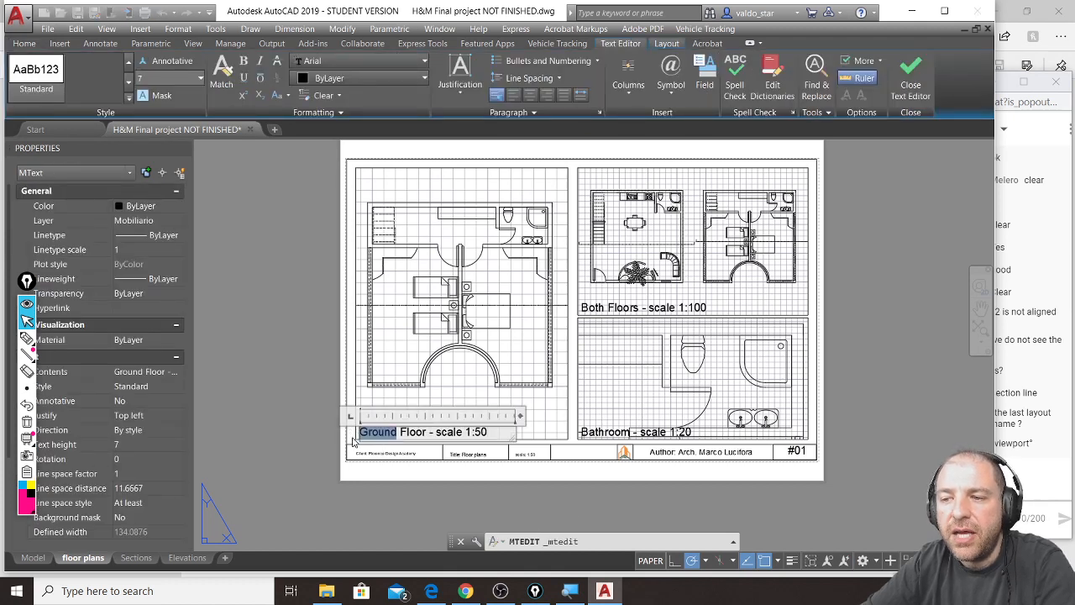
type("First")
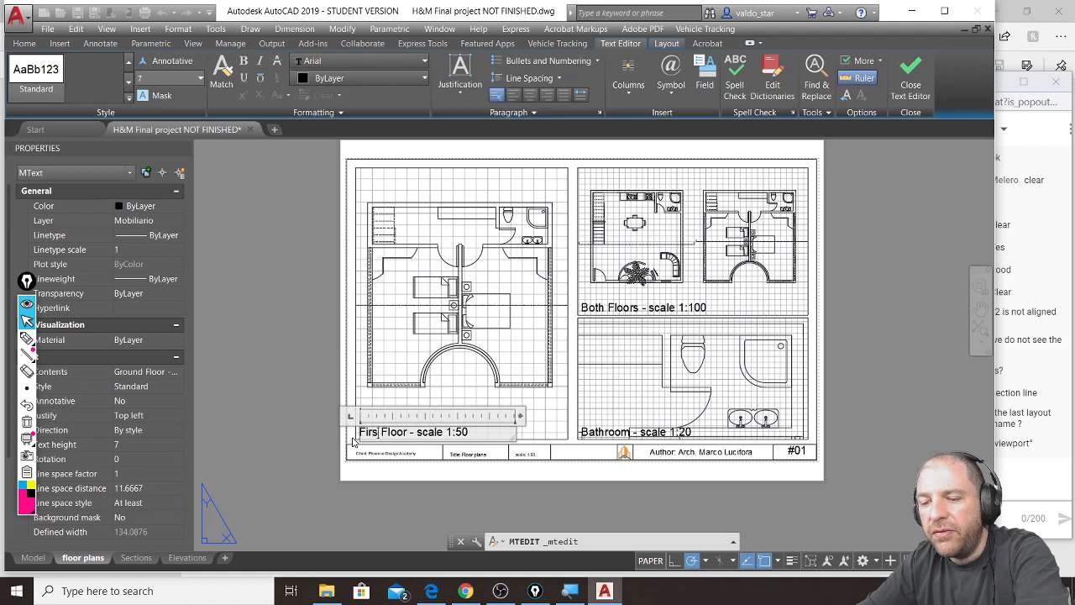
left_click(305, 414)
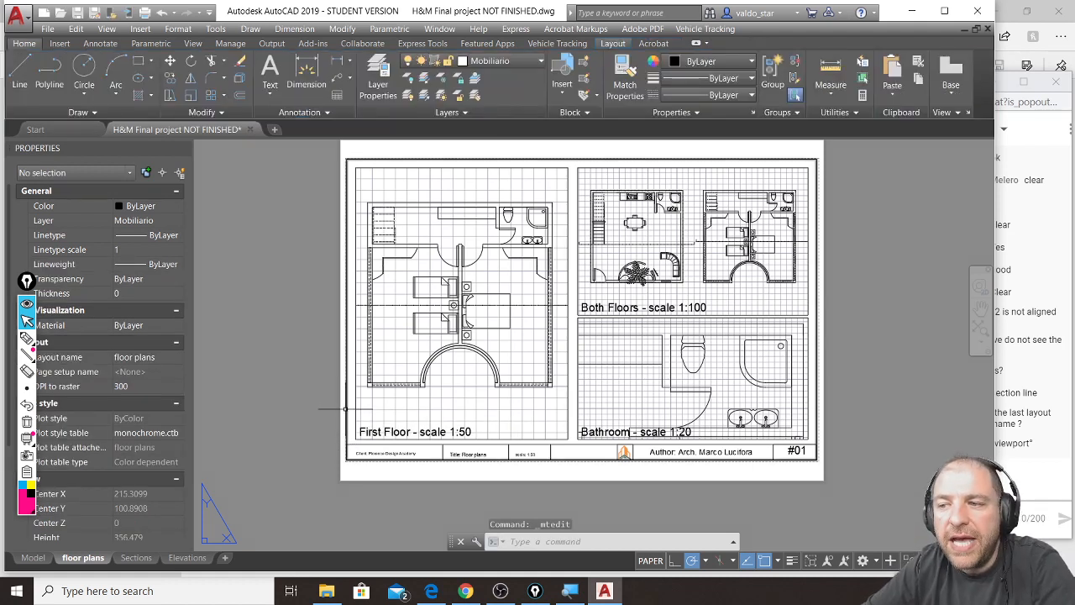
left_click(638, 308)
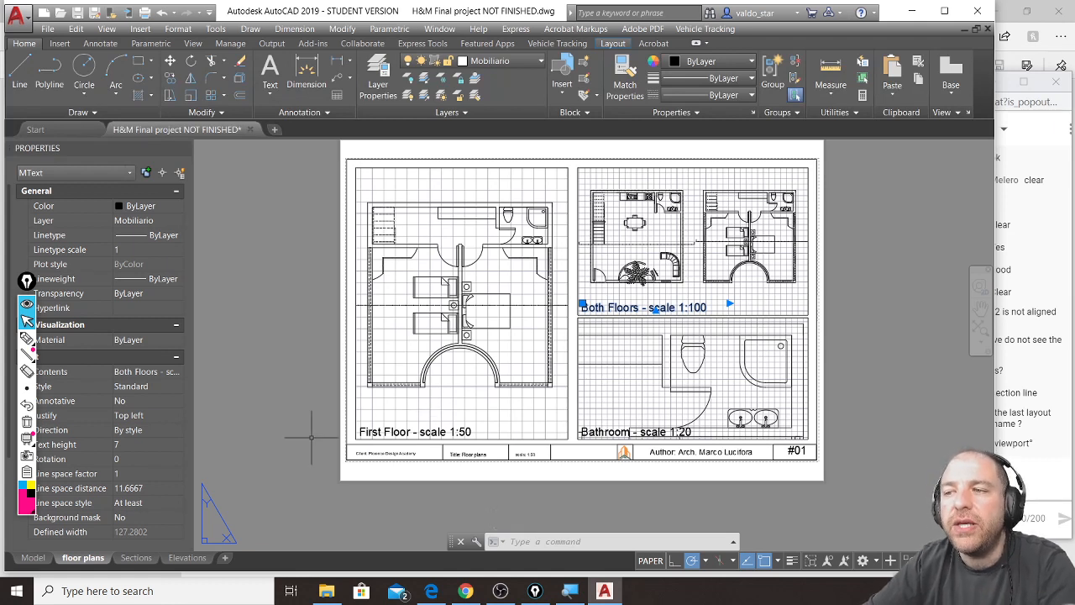
left_click(310, 410)
key("Escape")
key("Escape")
key("Escape")
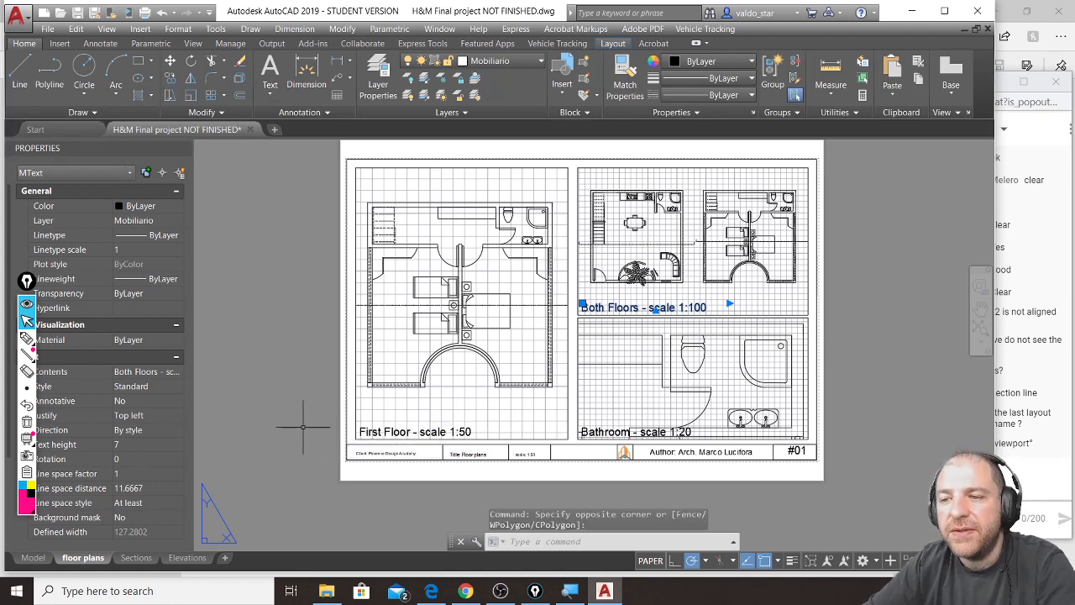
Preview the plot of the floor plans layout and examine the stair and section linetypes in the first floor plan
type("pre")
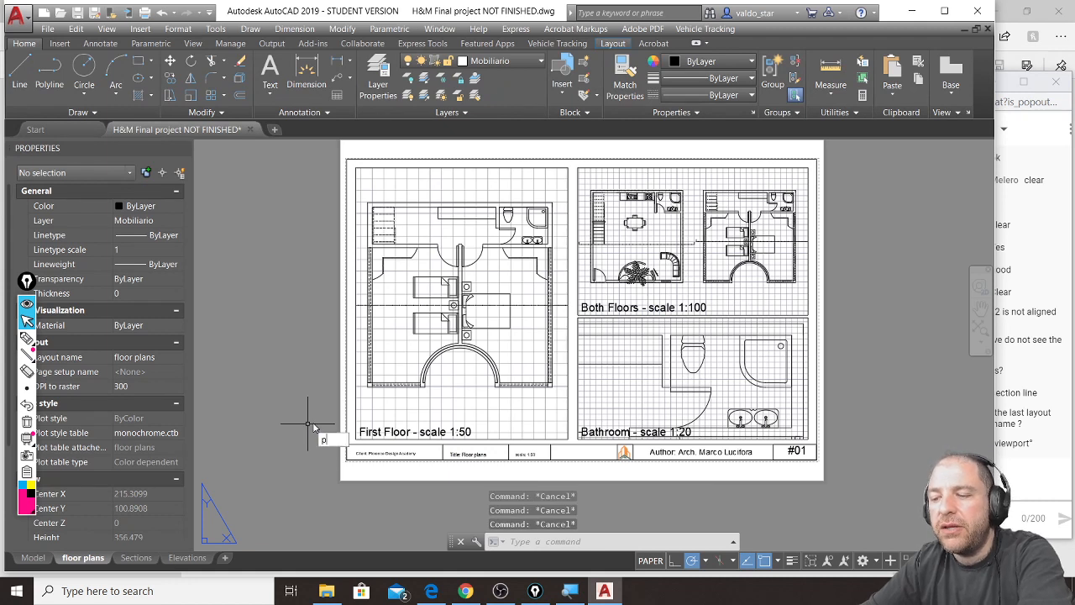
key("Return")
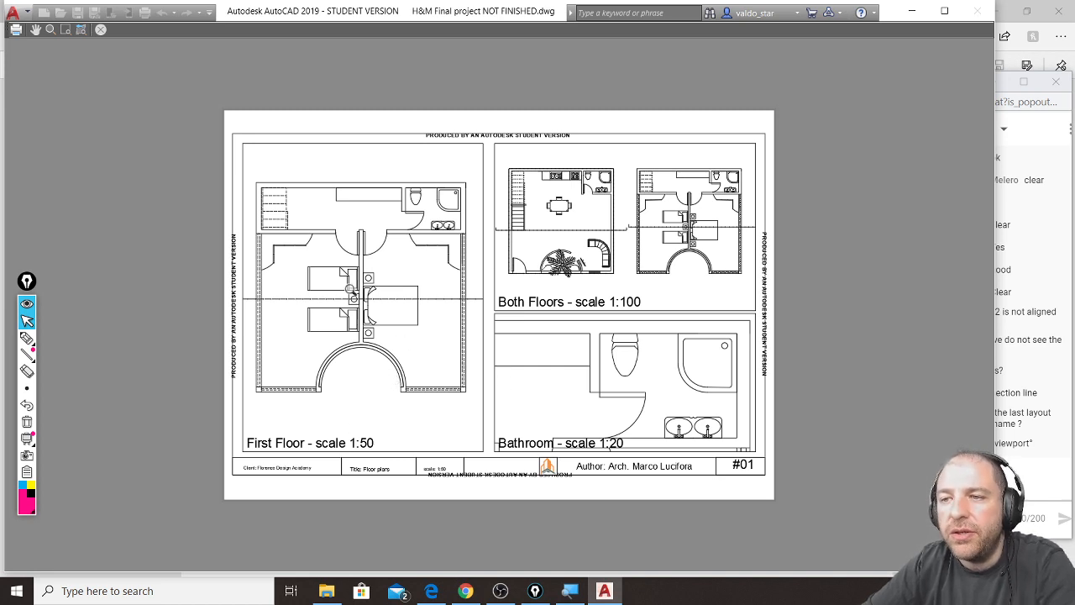
scroll(290, 224, "up", 5)
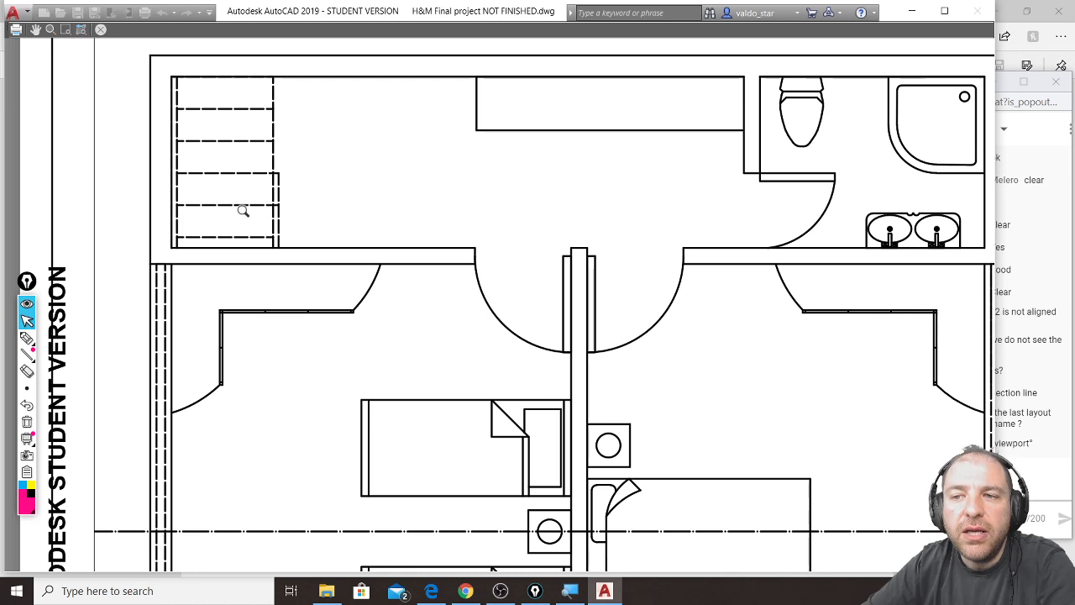
Examine the stair and section linetypes across the floor plan viewports in the plot preview, and close the preview
scroll(243, 211, "down", 5)
scroll(643, 211, "up", 6)
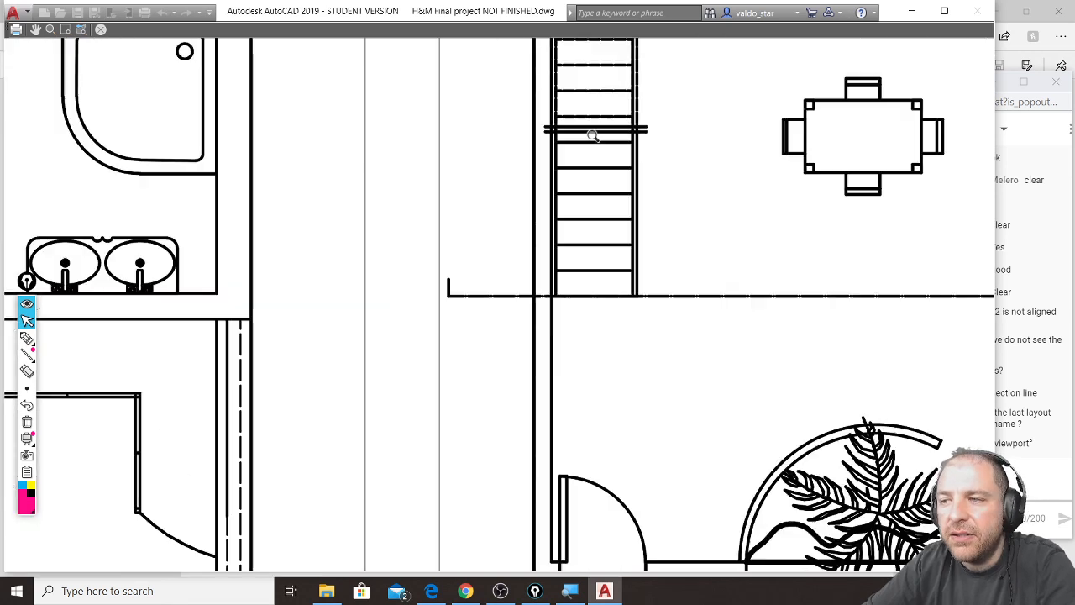
scroll(586, 118, "down", 6)
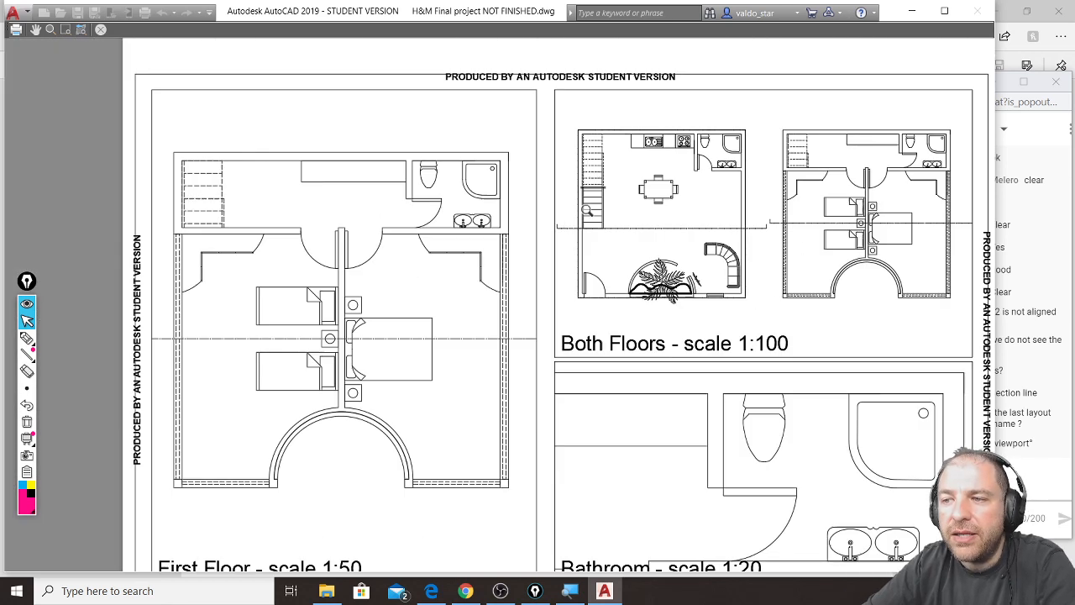
scroll(167, 354, "up", 4)
scroll(185, 310, "down", 2)
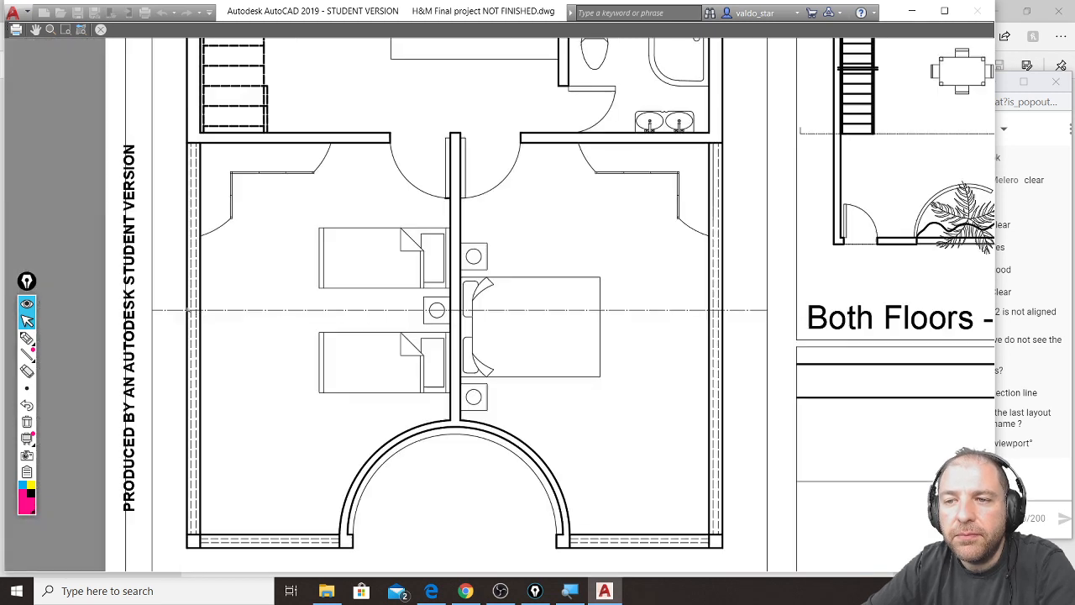
scroll(190, 311, "down", 5)
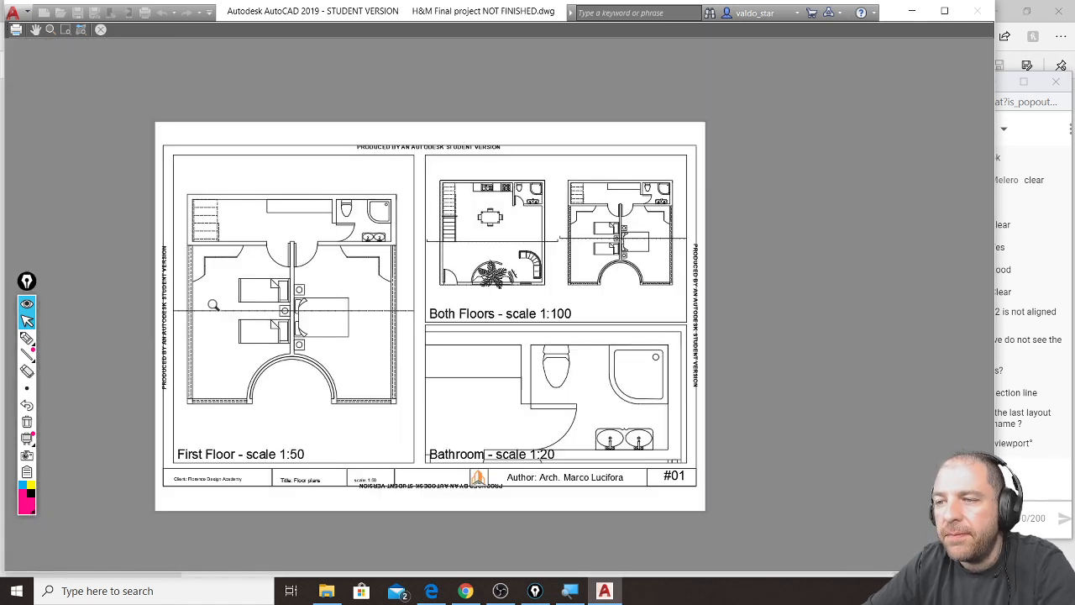
key("Escape")
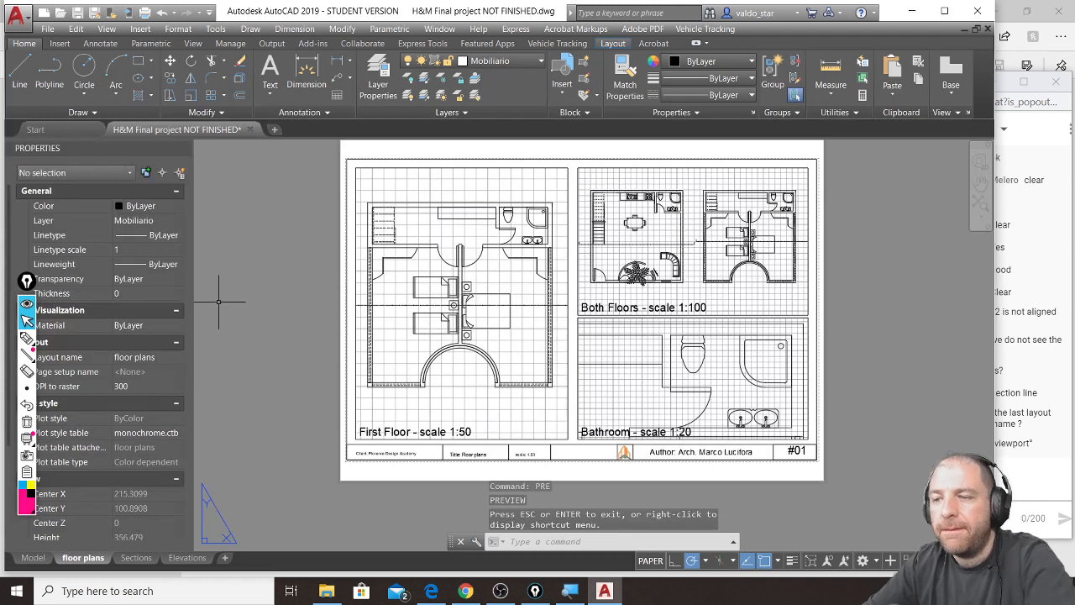
Switch to model space and create a new layer named "dimensions"
left_click(1033, 459)
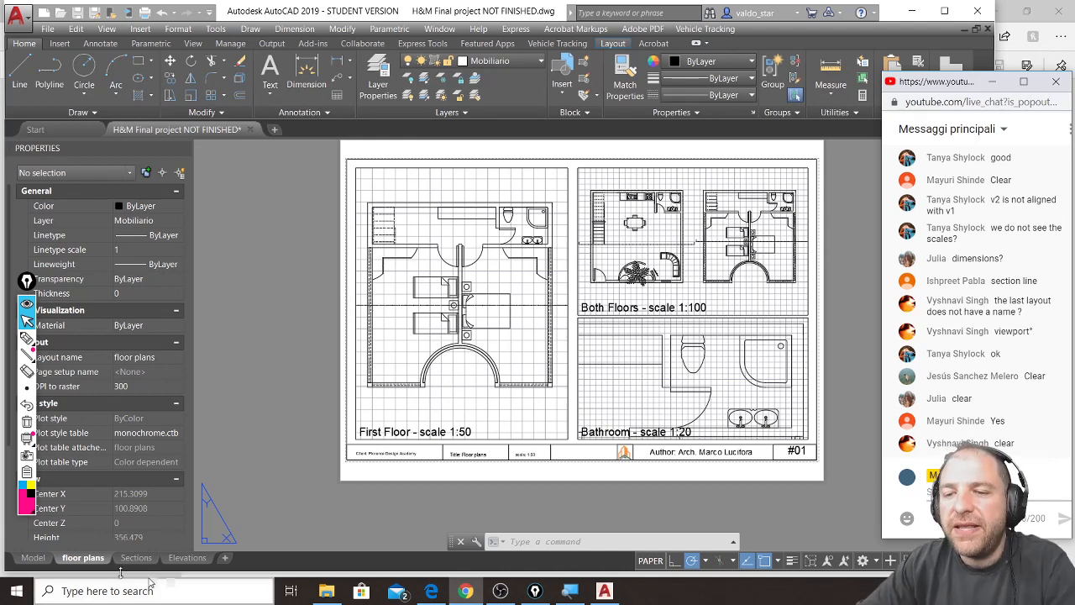
left_click(30, 558)
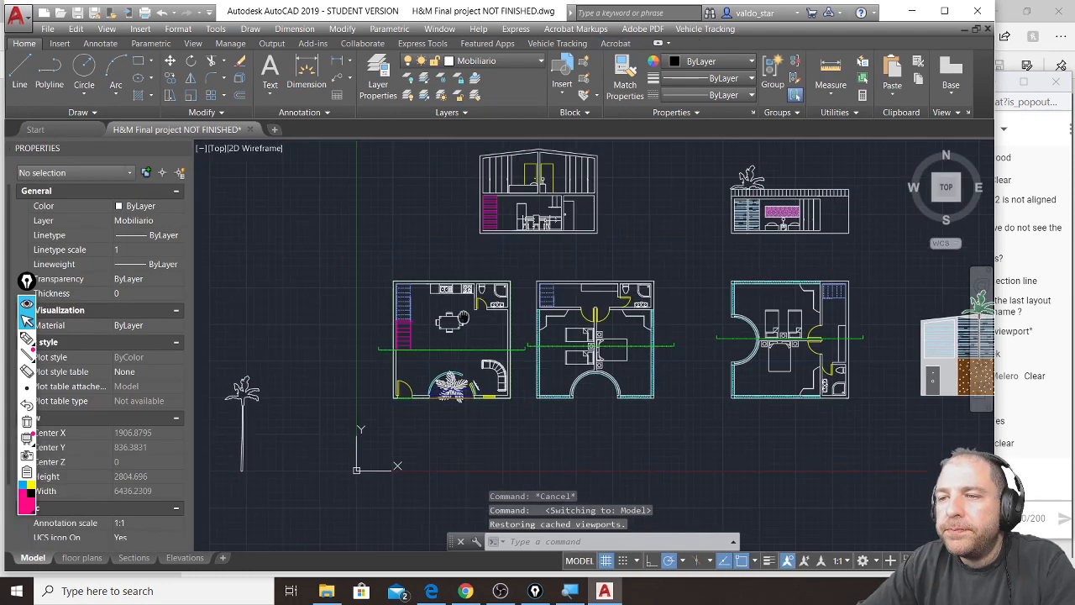
left_click(532, 62)
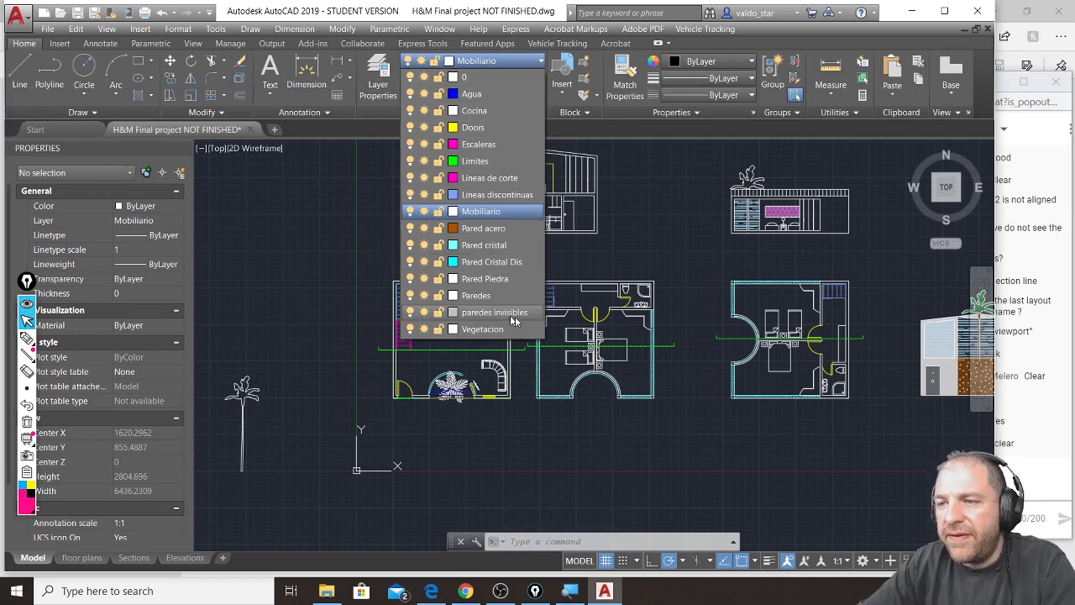
left_click(265, 196)
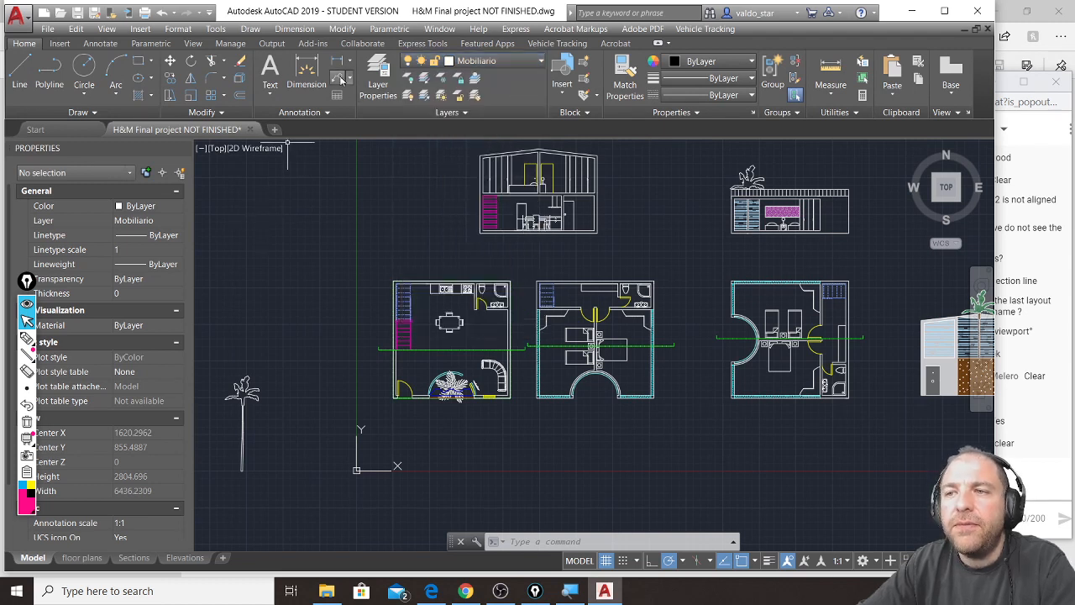
left_click(378, 75)
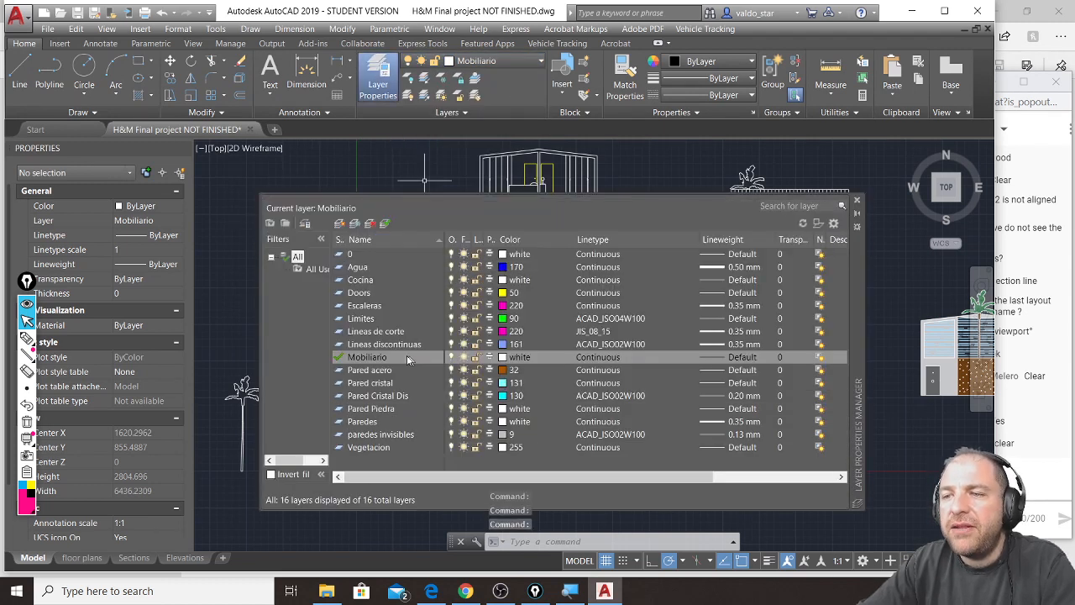
left_click(339, 224)
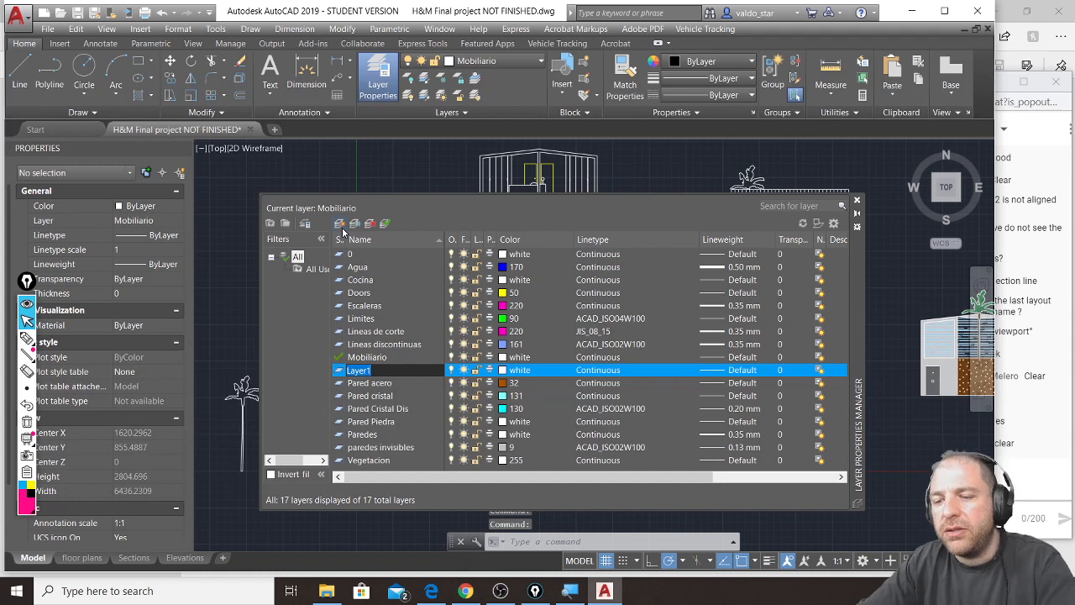
type("dime")
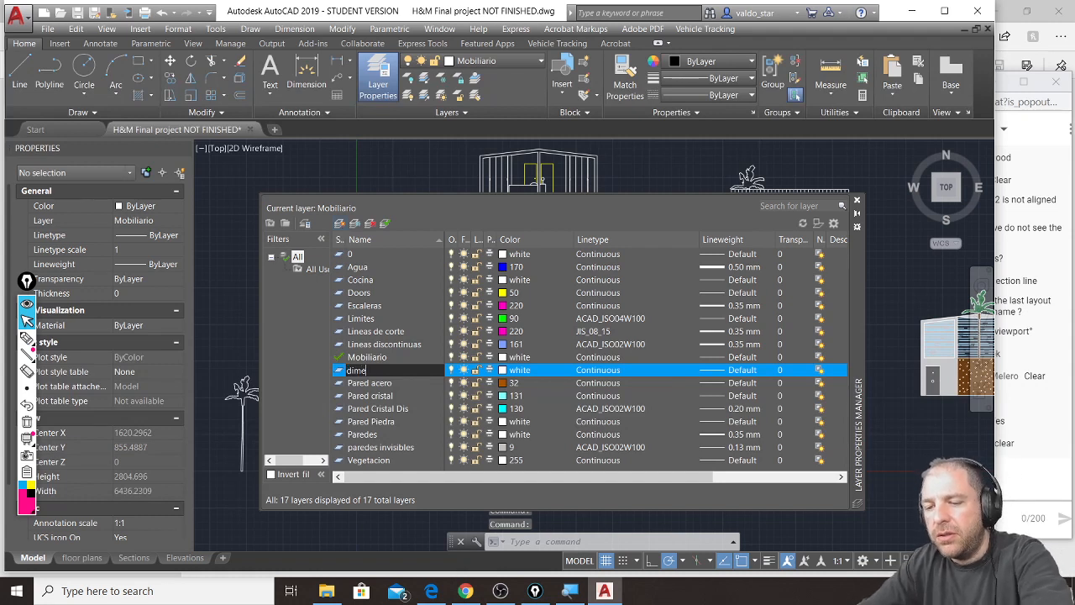
type("nsions")
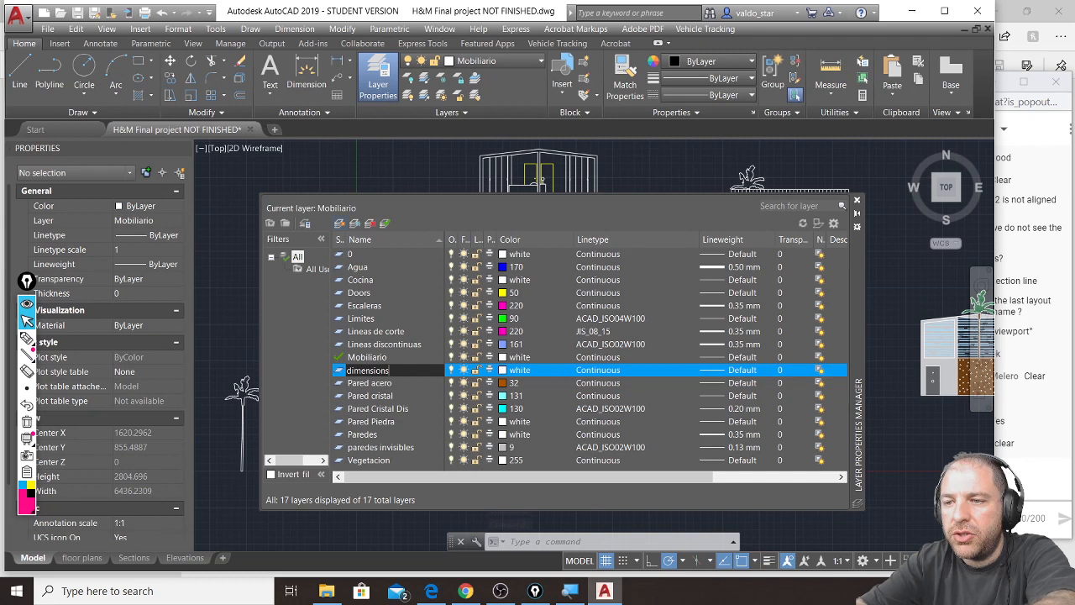
Set the color of the dimensions layer to red and close the layer manager
left_click(505, 370)
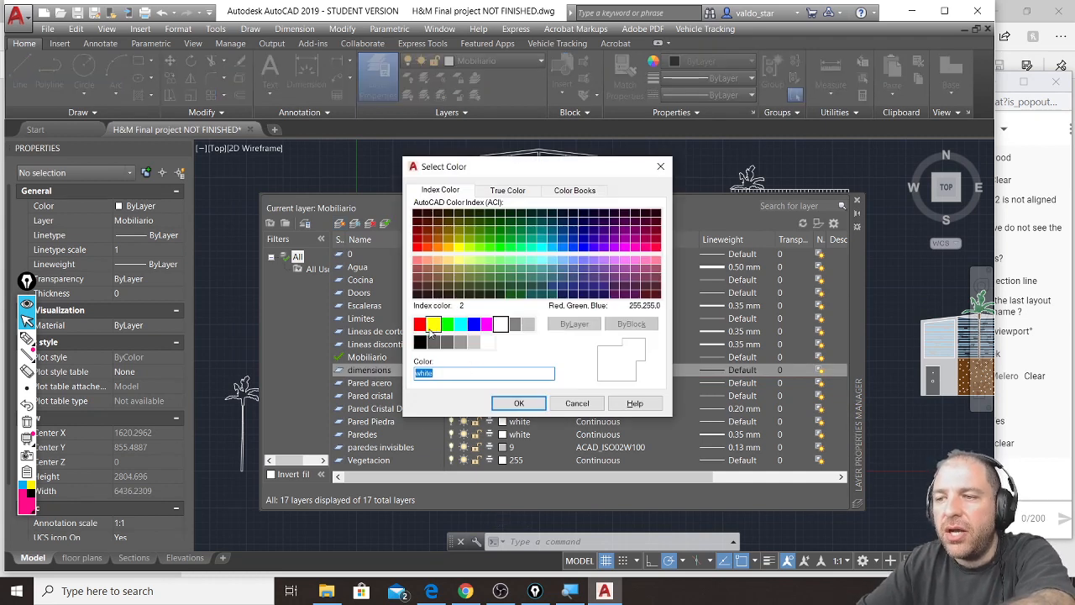
left_click(420, 327)
left_click(519, 403)
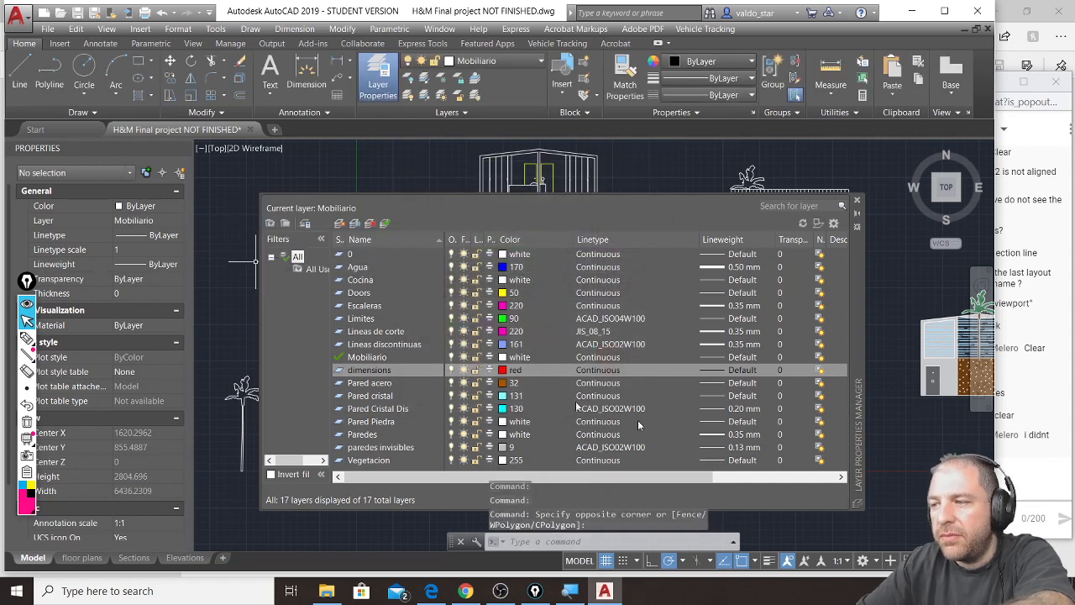
left_click(1036, 457)
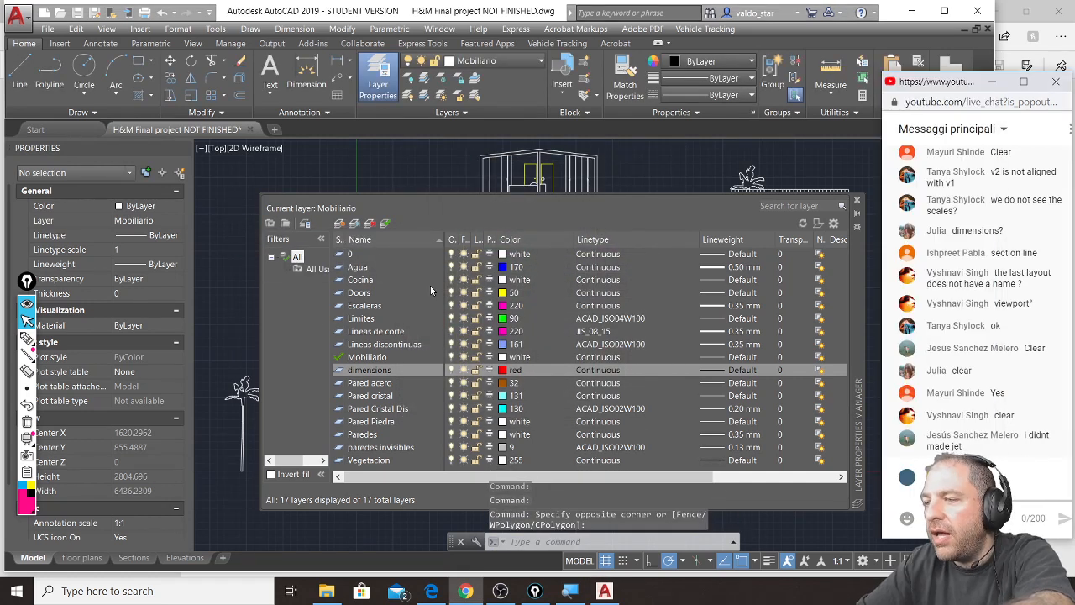
left_click(857, 204)
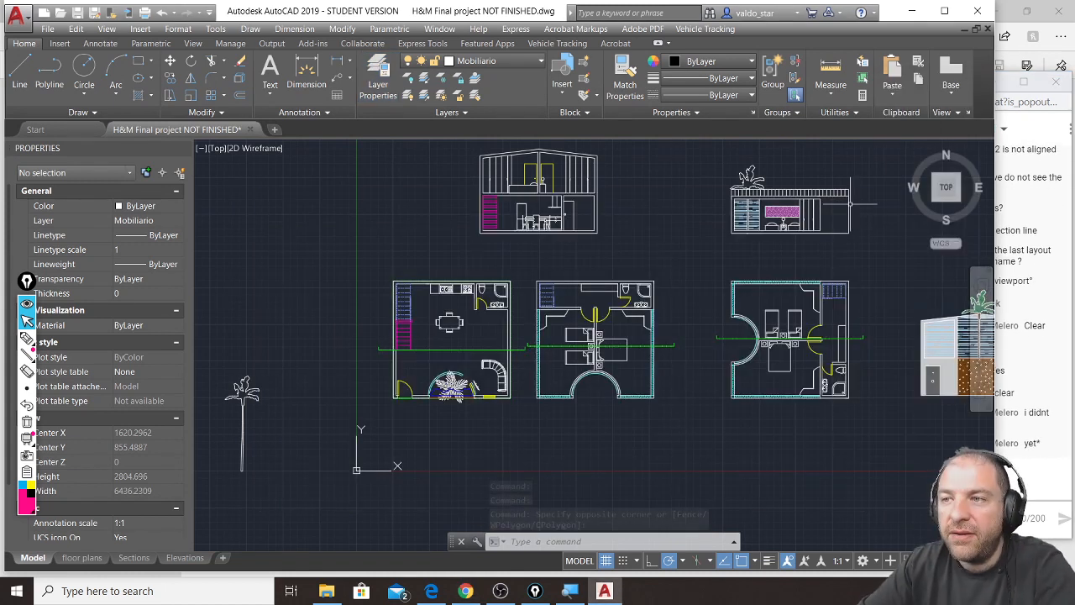
left_click(1039, 482)
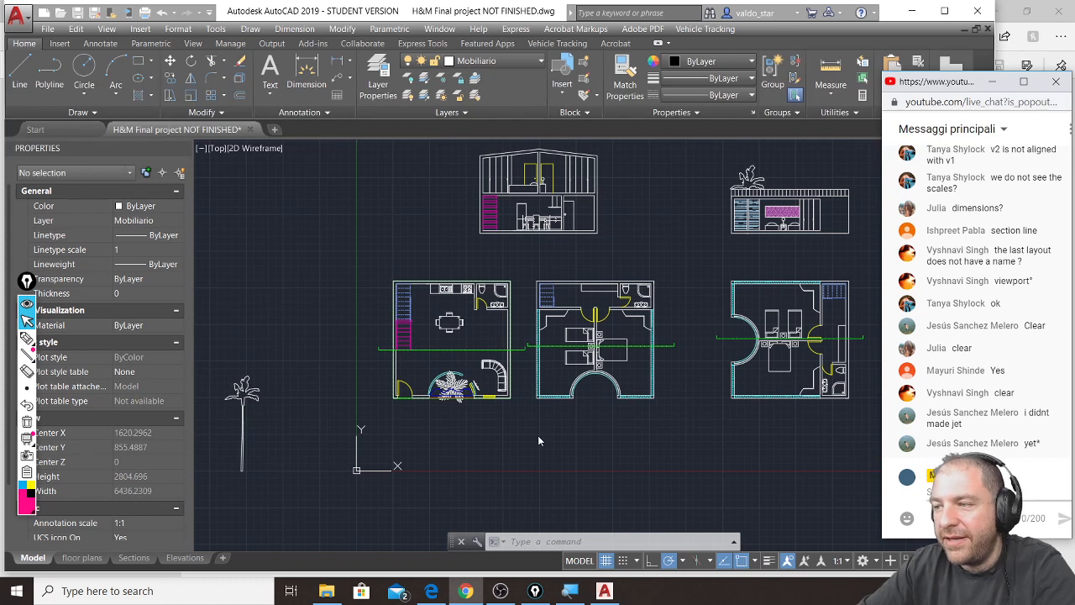
Add a linear dimension for the ground floor kitchen's interior width, from the stair-side wall to the bathroom partition
left_click(340, 71)
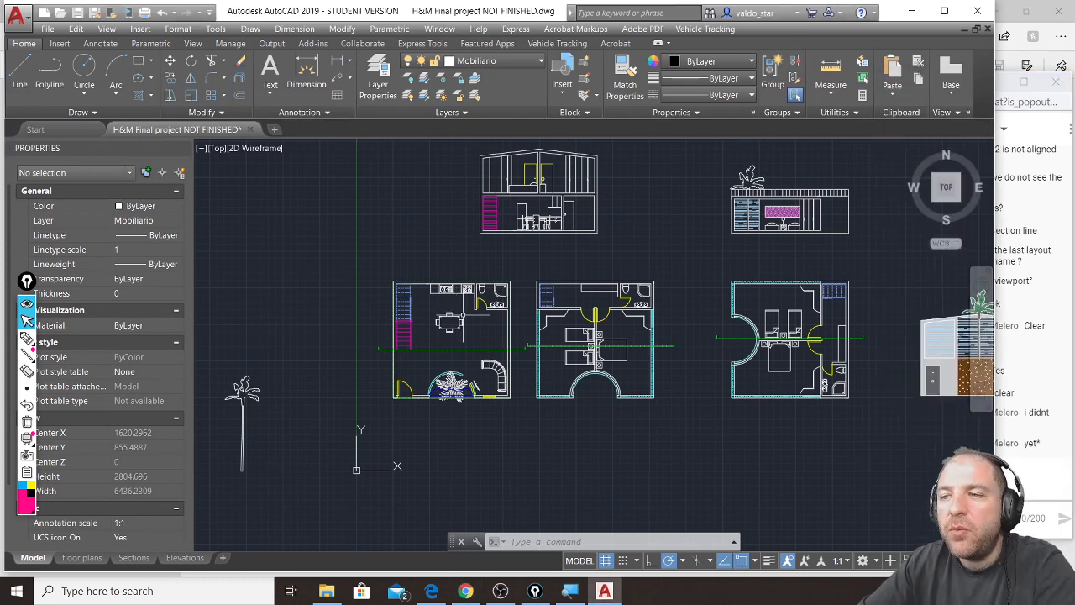
left_click(340, 60)
scroll(483, 310, "up", 4)
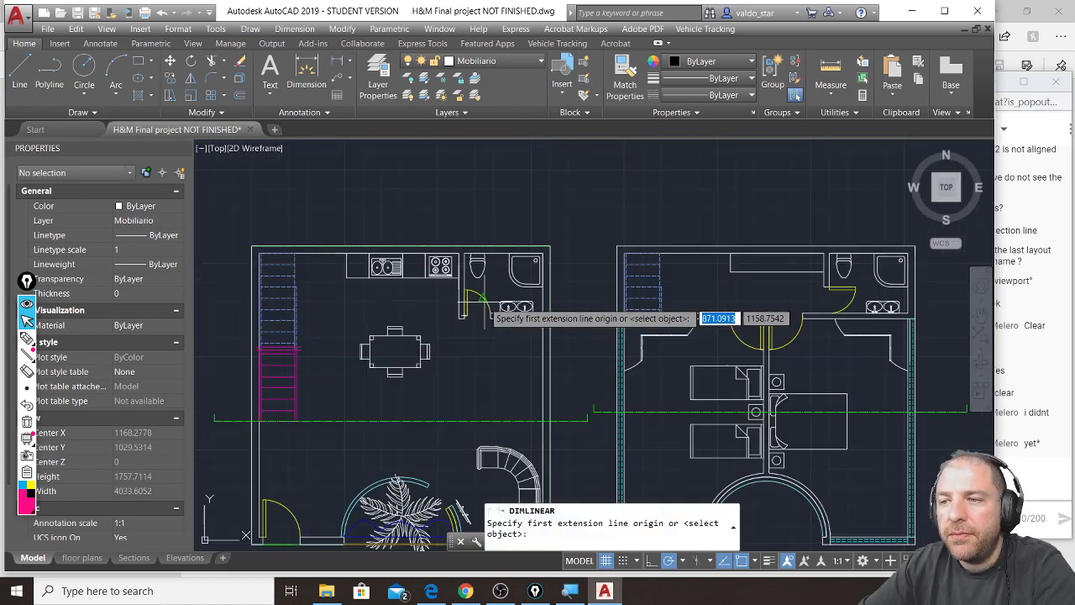
scroll(485, 312, "up", 1)
scroll(407, 281, "down", 1)
left_click(277, 239)
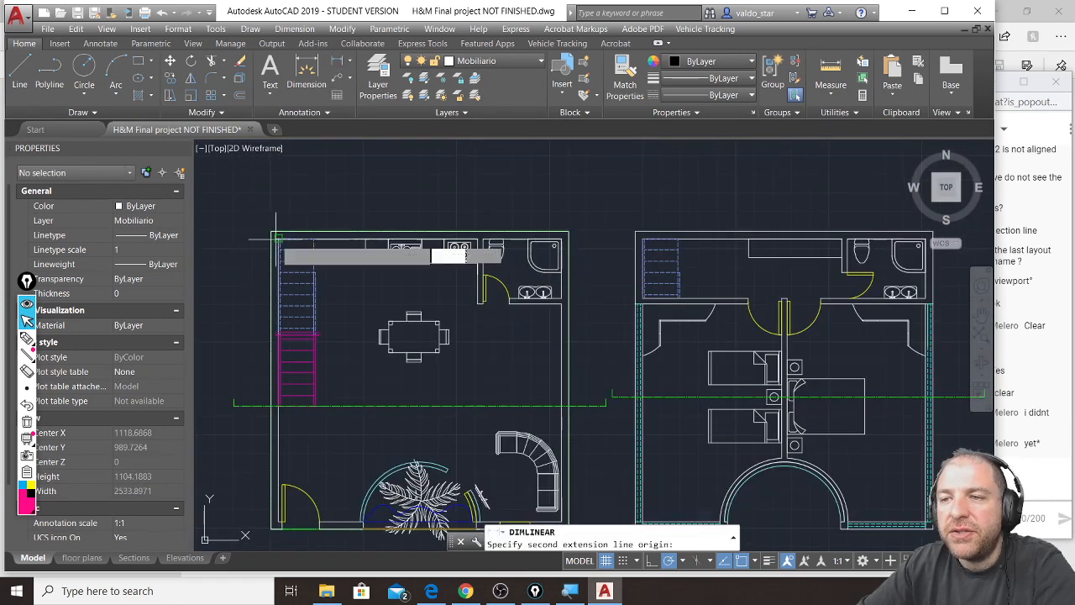
left_click(477, 236)
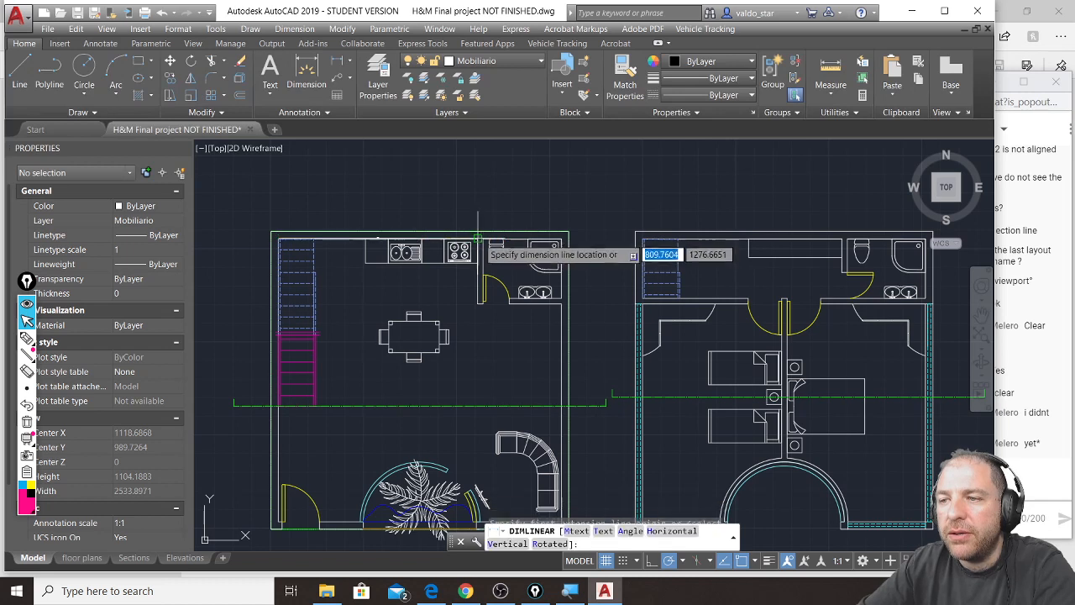
left_click(460, 275)
Add linear dimensions for the interior width and depth of the ground floor bathroom
scroll(388, 273, "up", 4)
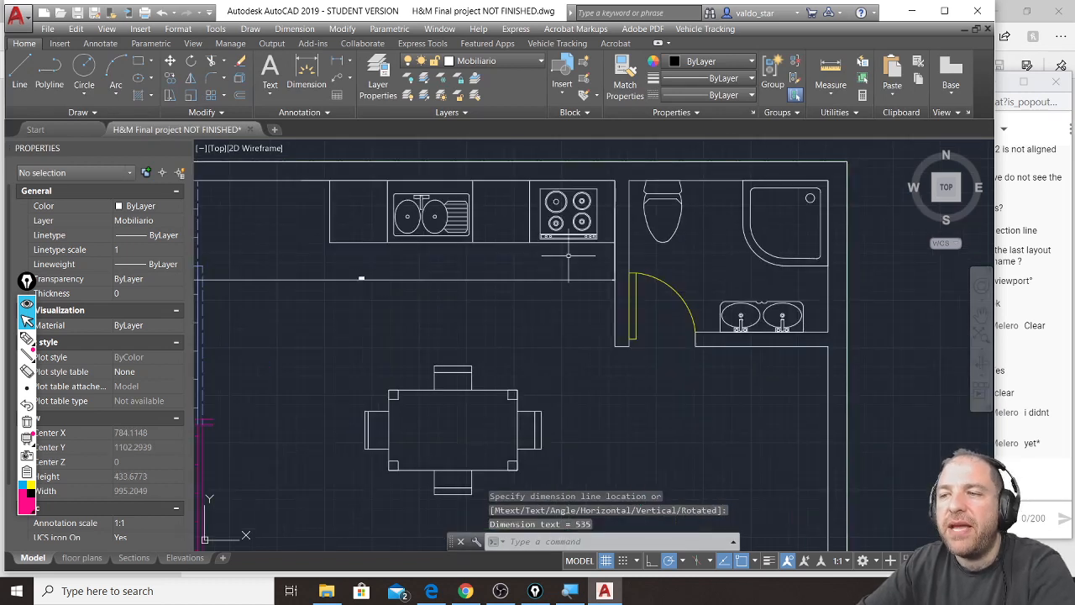
key("space")
left_click(630, 182)
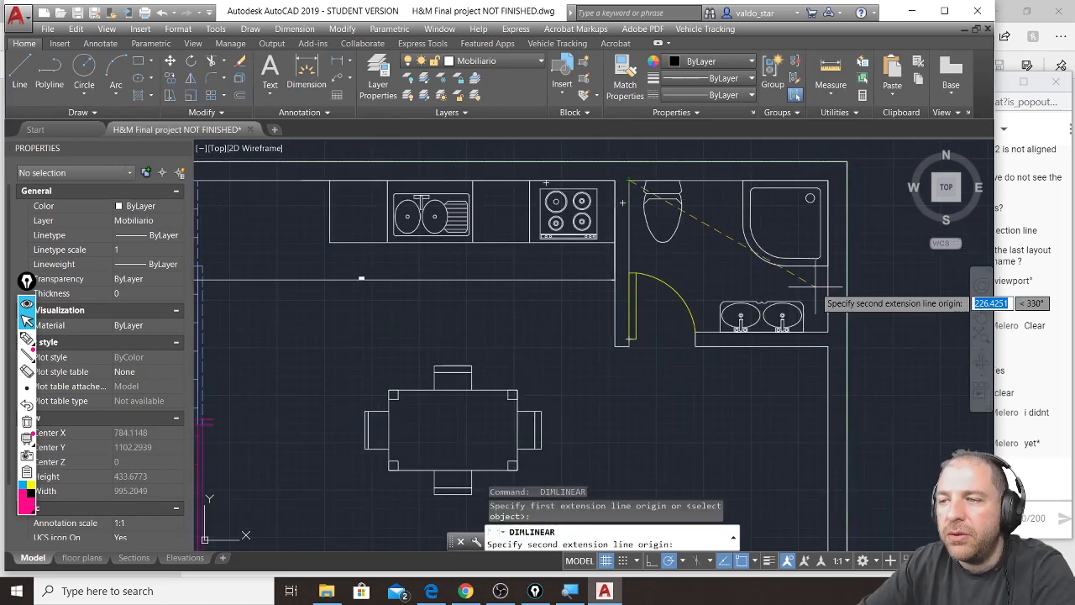
left_click(827, 181)
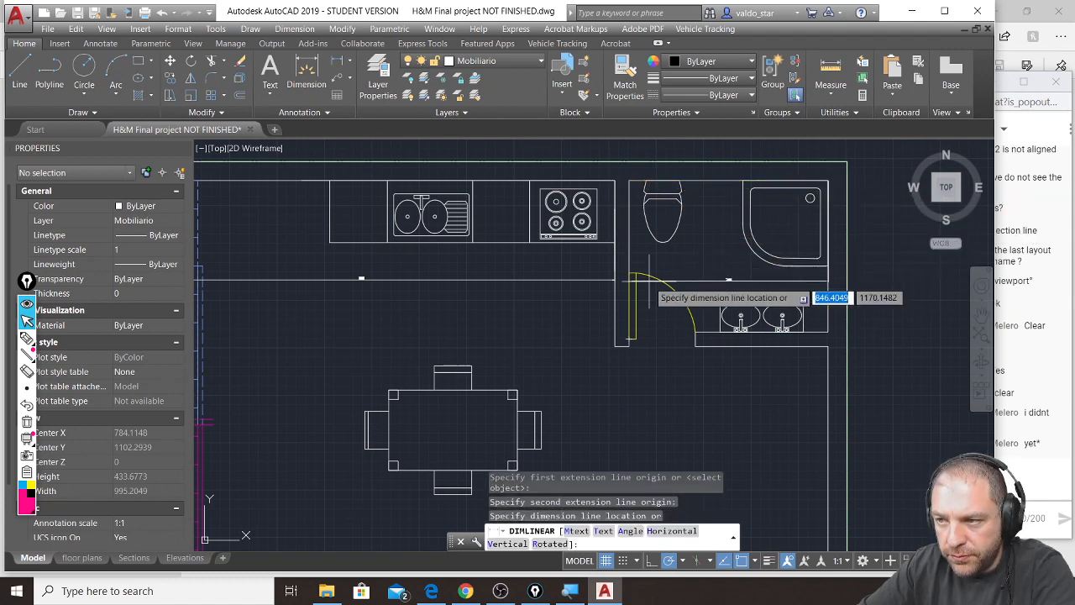
key("Escape")
key("space")
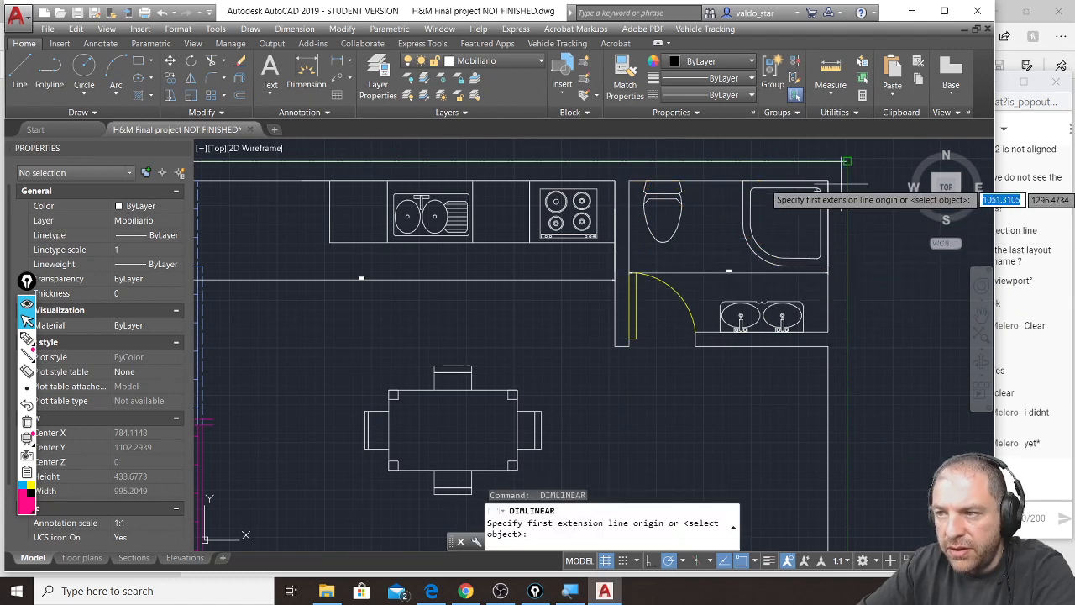
left_click(846, 161)
left_click(696, 332)
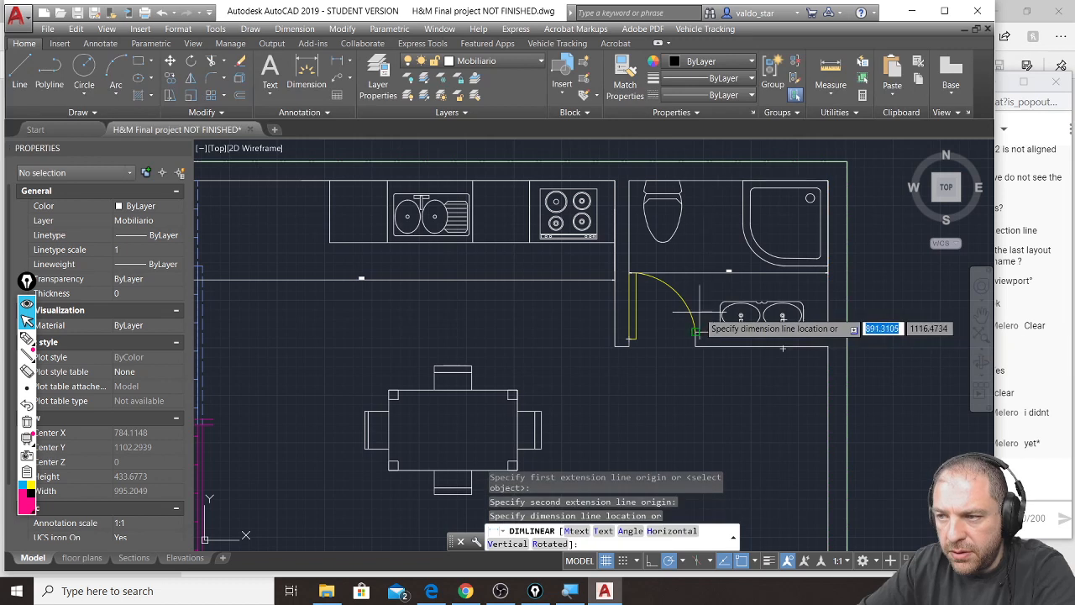
left_click(781, 347)
Dimension the ground floor's full interior width between the side walls, placing the dimension line just above the section line
scroll(648, 235, "down", 2)
key("space")
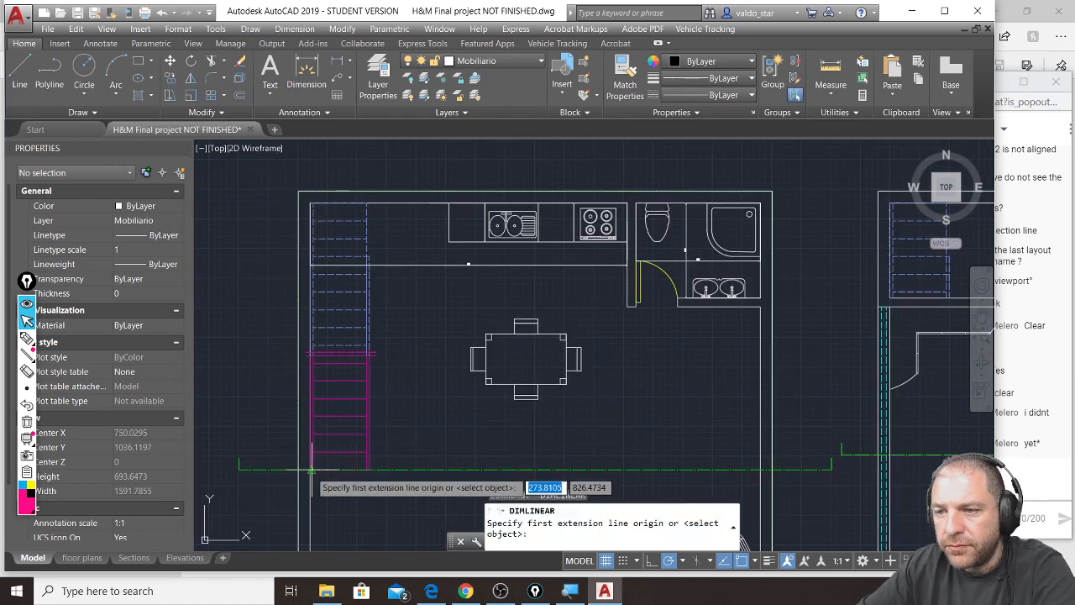
left_click(311, 470)
left_click(760, 468)
left_click(748, 424)
key("space")
left_click(486, 335)
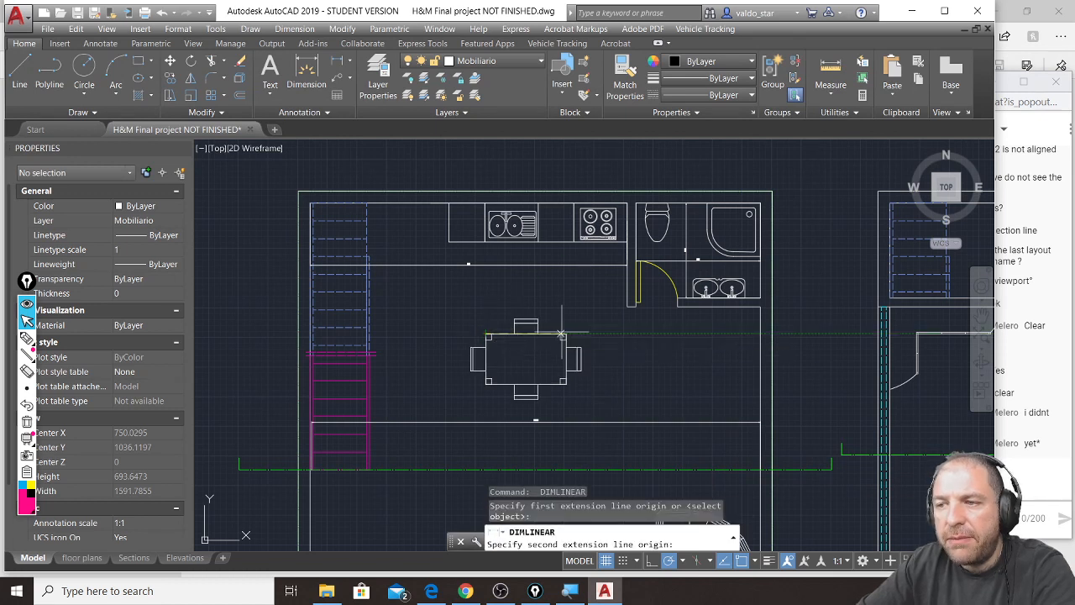
scroll(493, 291, "down", 4)
key("Escape")
Dimension the ground floor's full interior depth with a vertical dimension line passing between the dining table and the sofa
key("space")
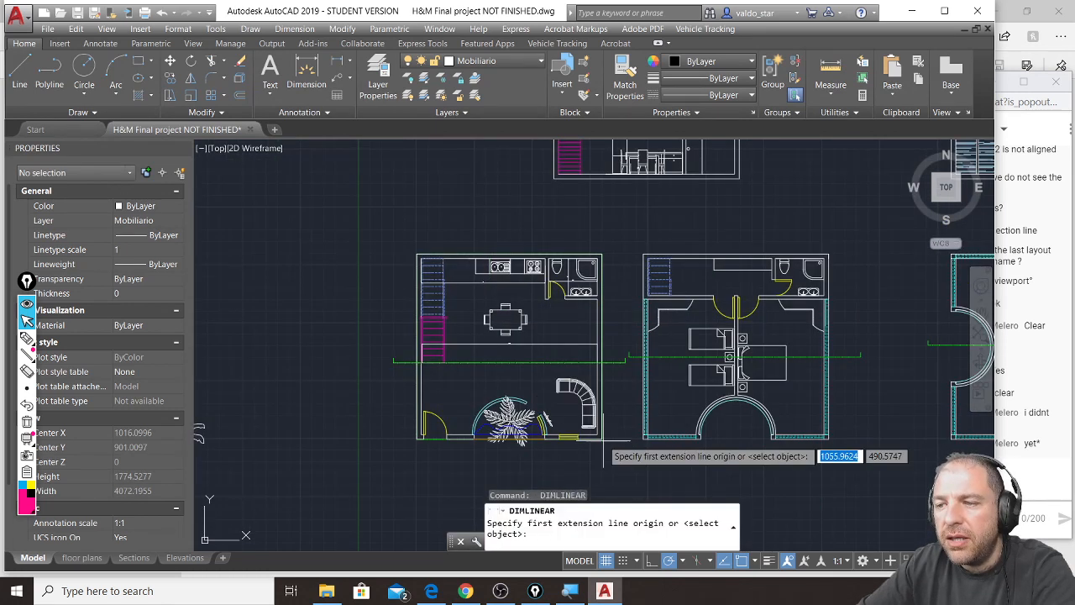
left_click(601, 438)
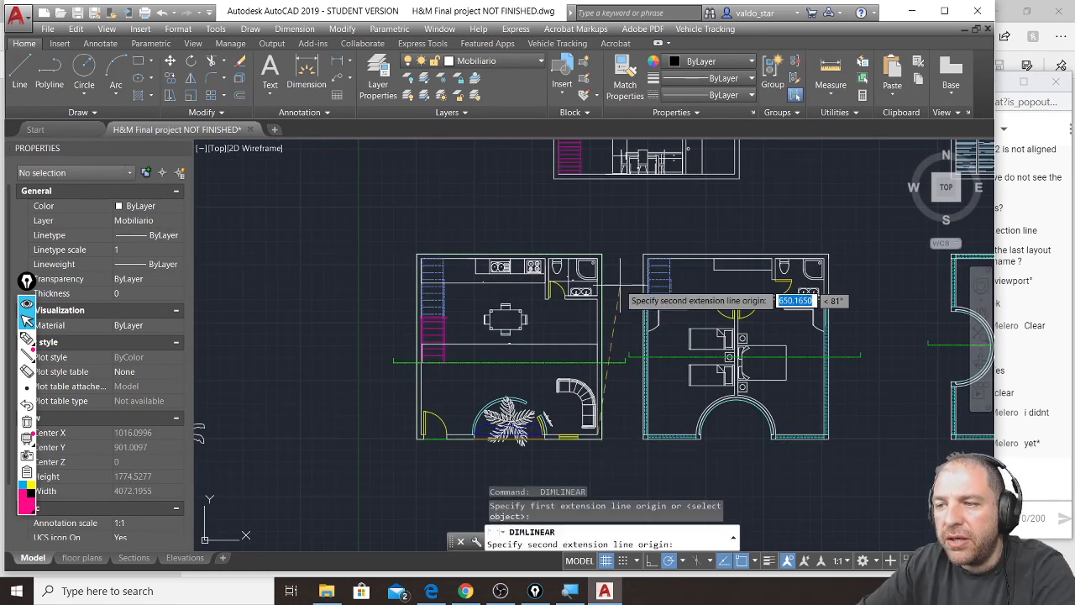
left_click(545, 258)
left_click(536, 317)
Add a linear dimension for the width of the ground floor staircase, placed just below its first step
key("space")
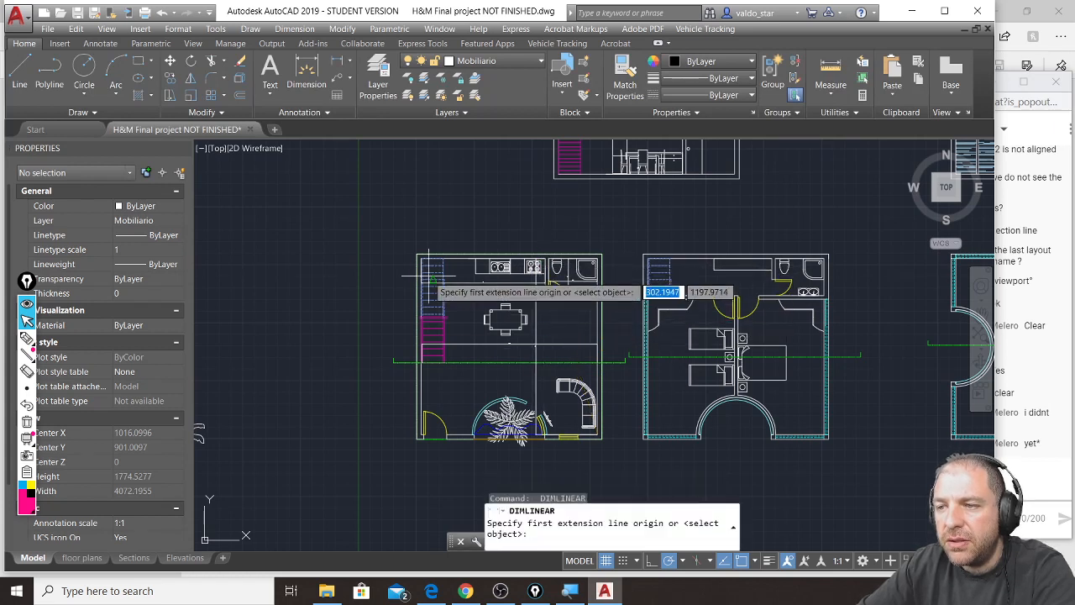
scroll(424, 361, "up", 6)
left_click(422, 374)
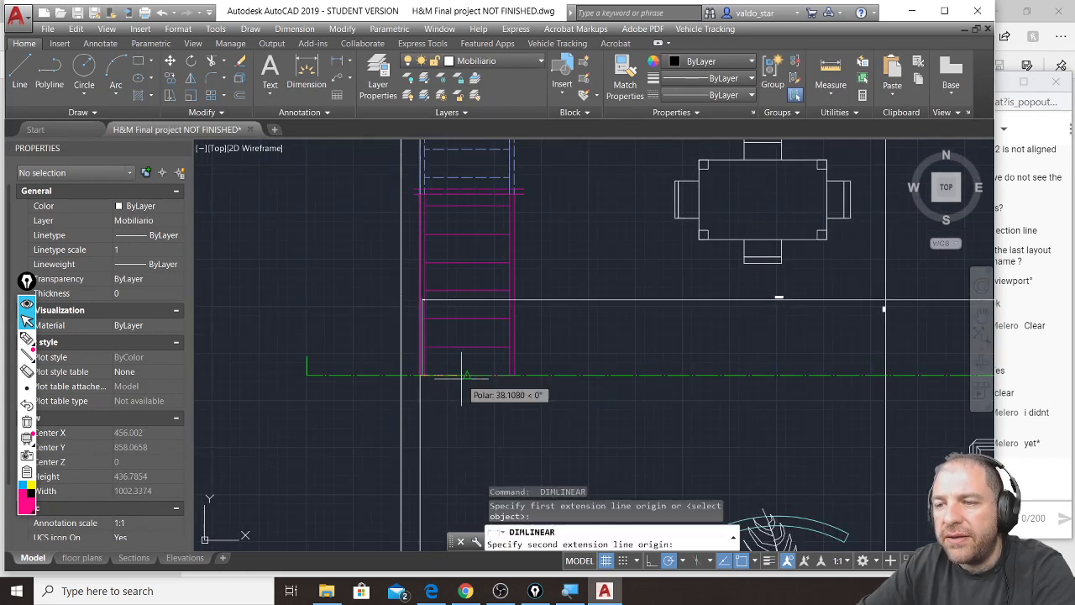
left_click(513, 374)
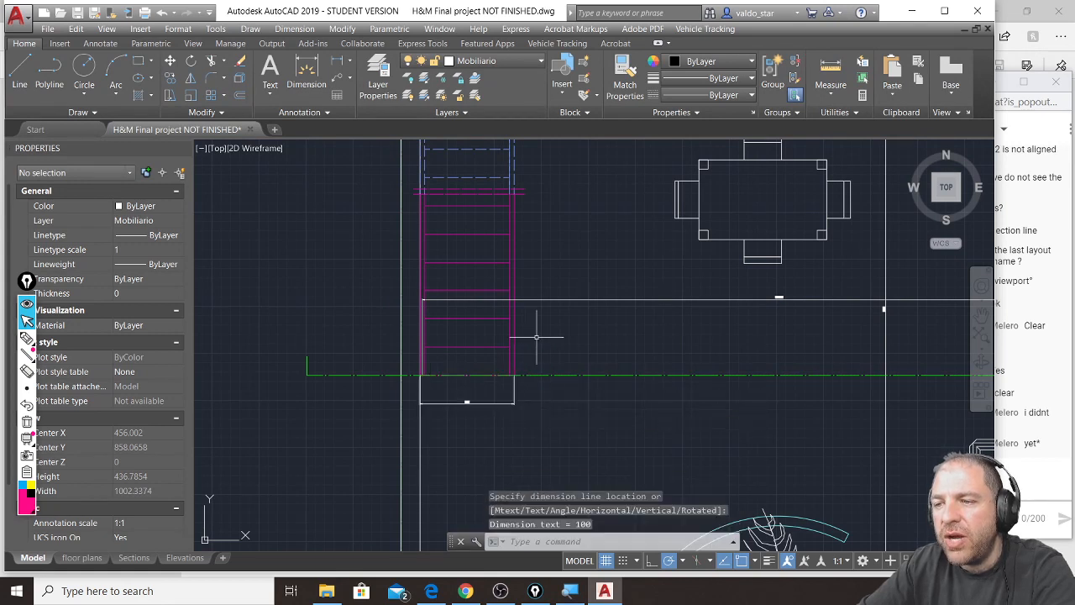
Dimension the ground floor's front wall from the interior corner beside the entrance door to the edge of the curved glass opening
scroll(537, 337, "down", 2)
key("space")
left_click(492, 464)
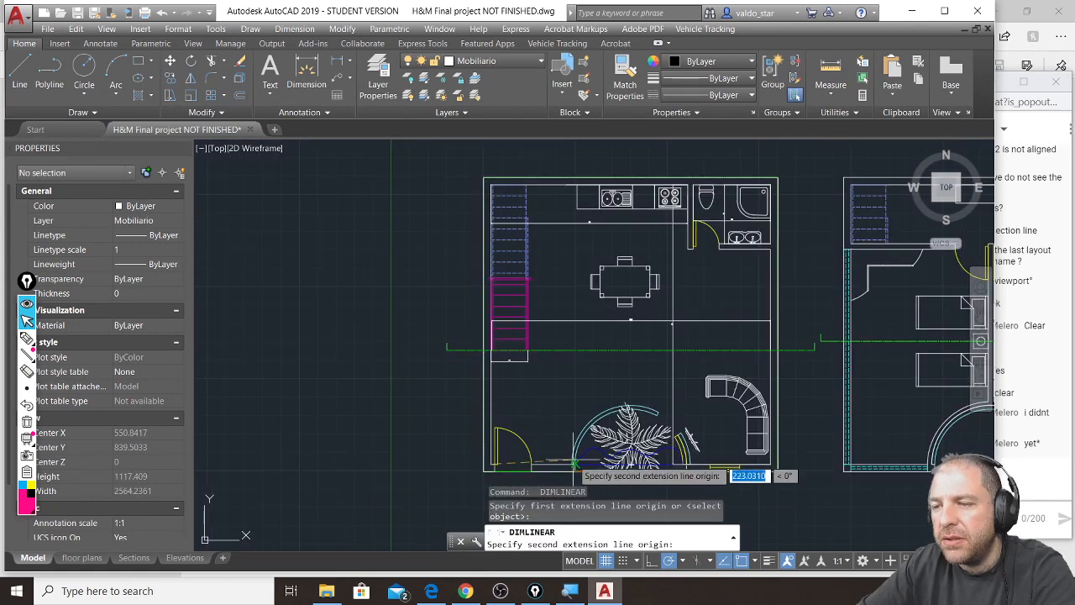
key("Escape")
Add a vertical linear dimension from the front wall's outer edge to the crown of the curved glass wall, running through the plant
key("space")
scroll(606, 413, "up", 4)
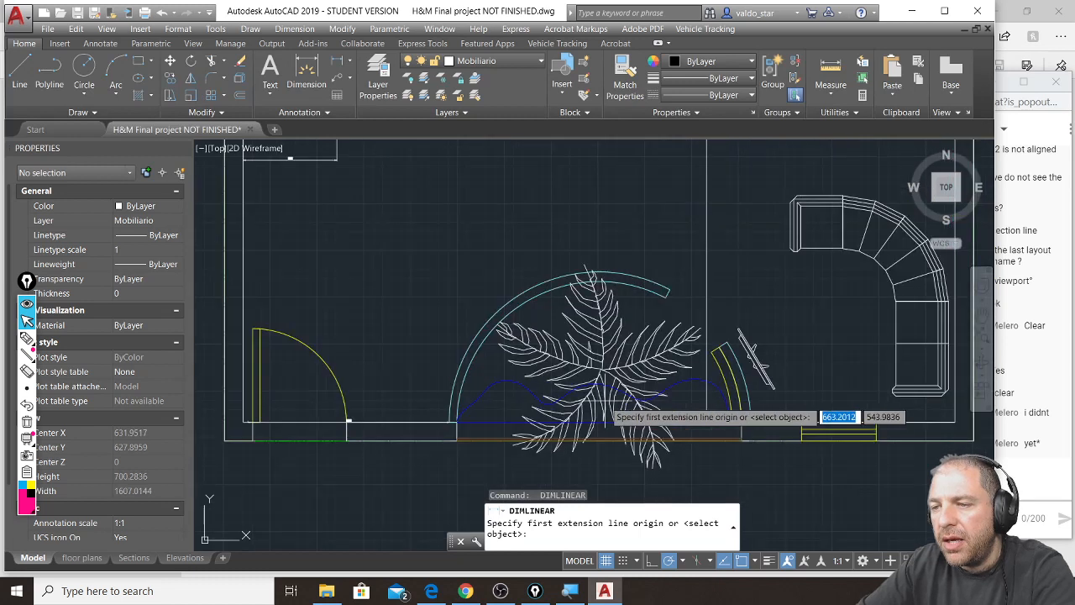
key("space")
key("Escape")
key("space")
left_click(457, 440)
left_click(592, 277)
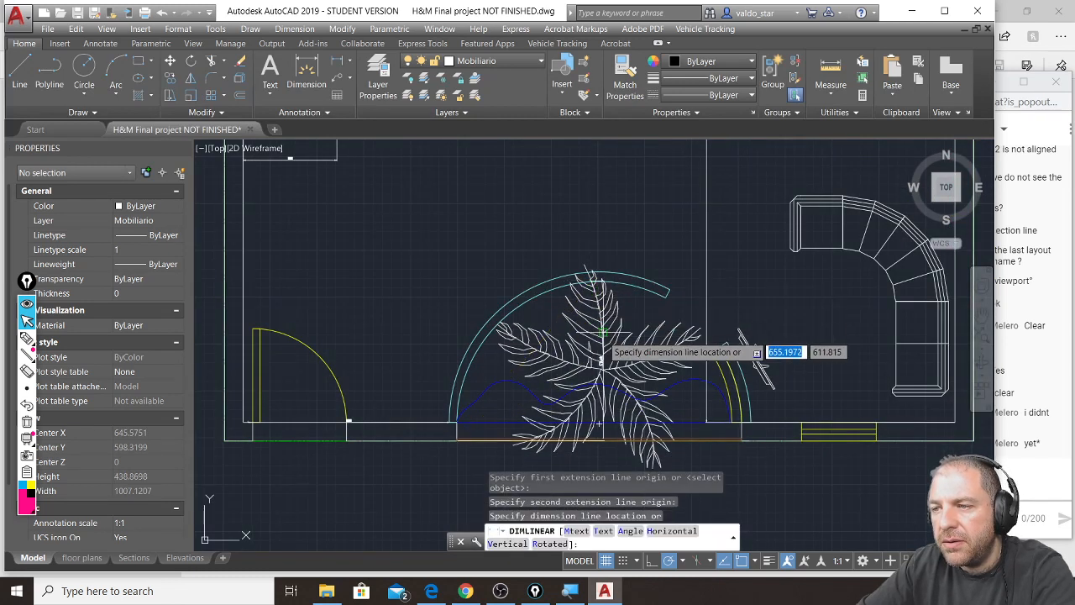
left_click(600, 335)
Dimension the width of the front opening behind the plant, placing the horizontal dimension line across the plant's leaves
scroll(526, 388, "up", 2)
key("space")
left_click(414, 443)
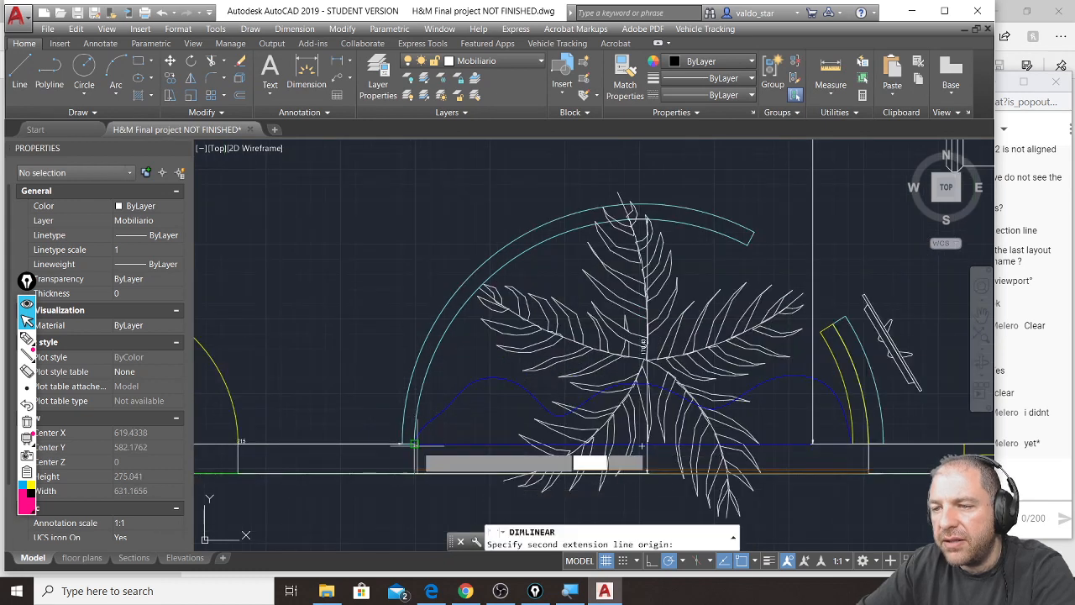
left_click(812, 442)
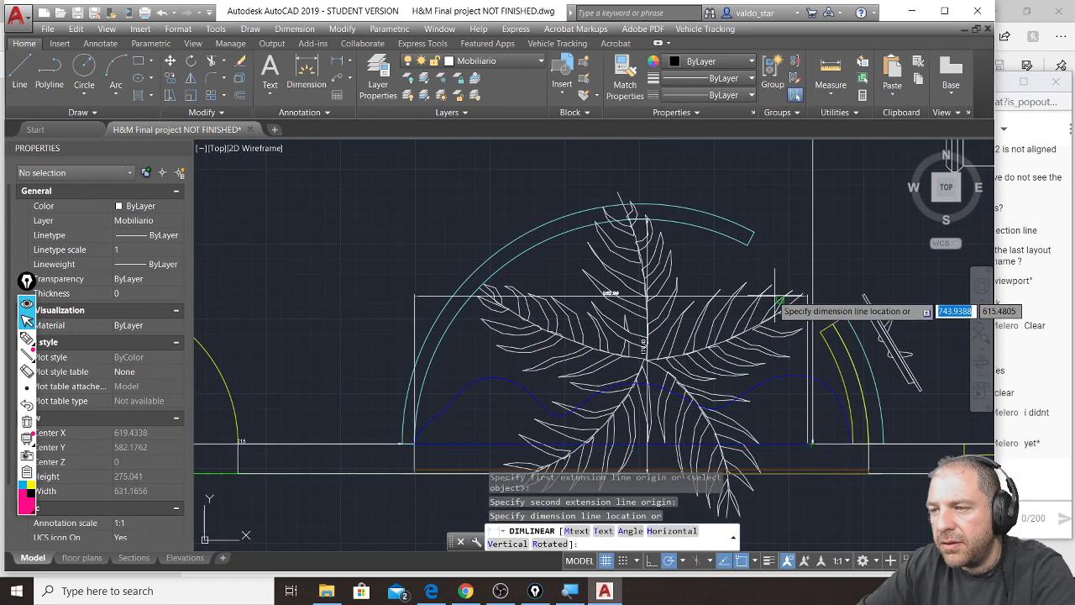
left_click(733, 334)
scroll(573, 365, "down", 3)
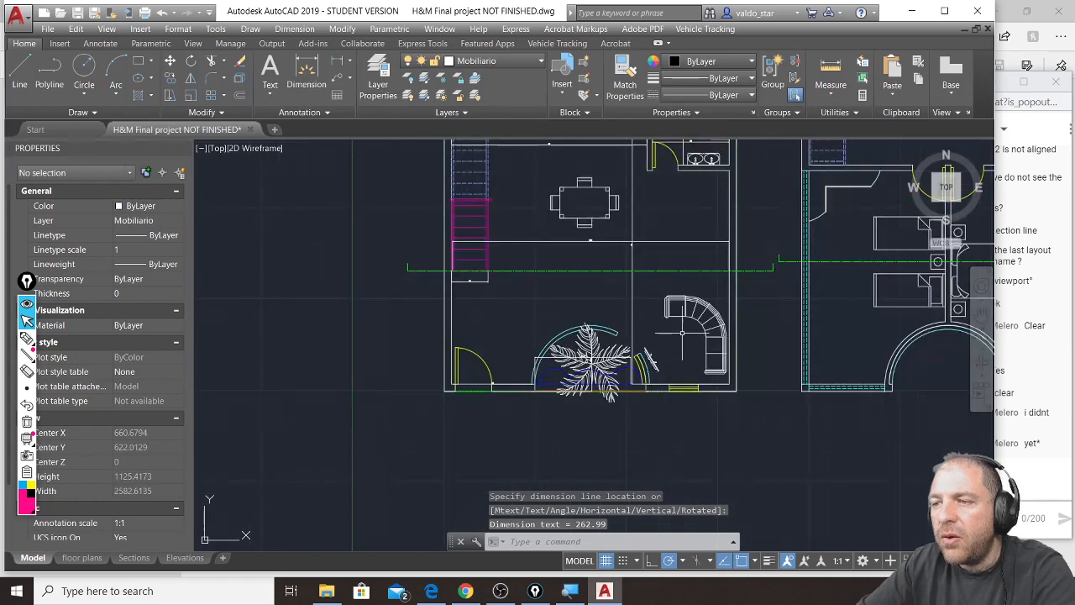
Dimension the front wall's inner face from the corner beside the sofa to the near end of the curved glass opening
scroll(682, 334, "up", 2)
key("space")
key("space")
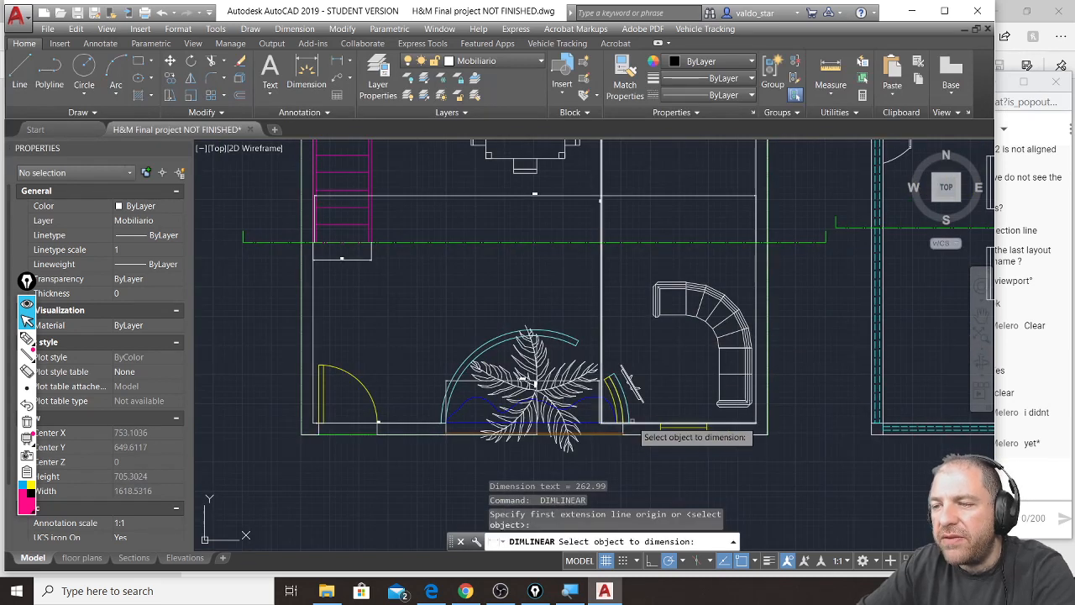
key("Escape")
key("space")
left_click(755, 424)
left_click(600, 424)
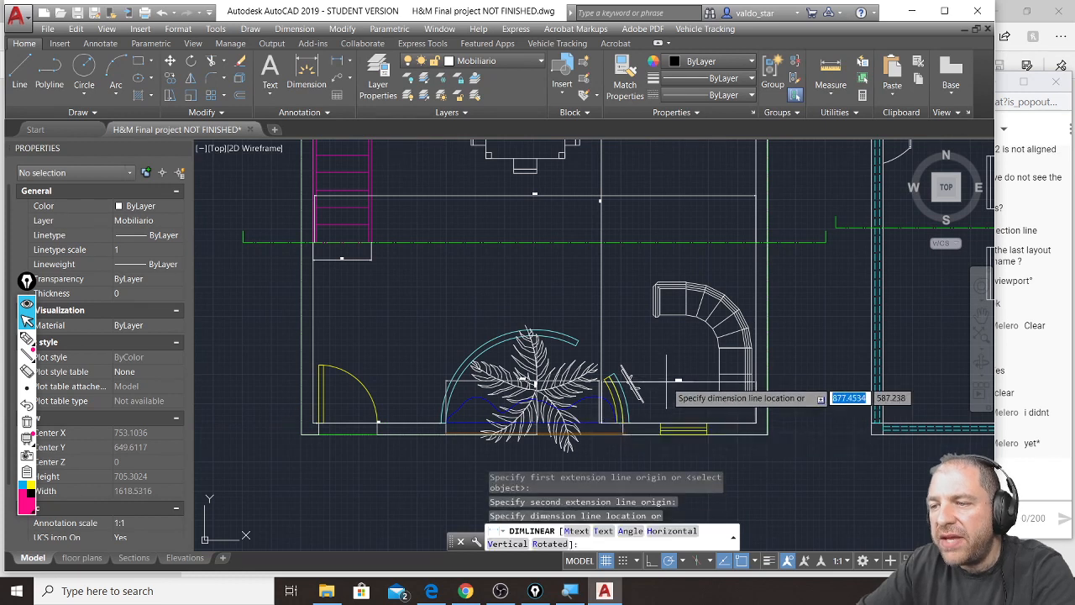
left_click(667, 385)
Dimension the living area's depth from the bathroom wall to the front wall, running the vertical dimension line through the sofa
scroll(672, 319, "down", 4)
scroll(687, 253, "up", 2)
key("space")
left_click(687, 254)
left_click(685, 469)
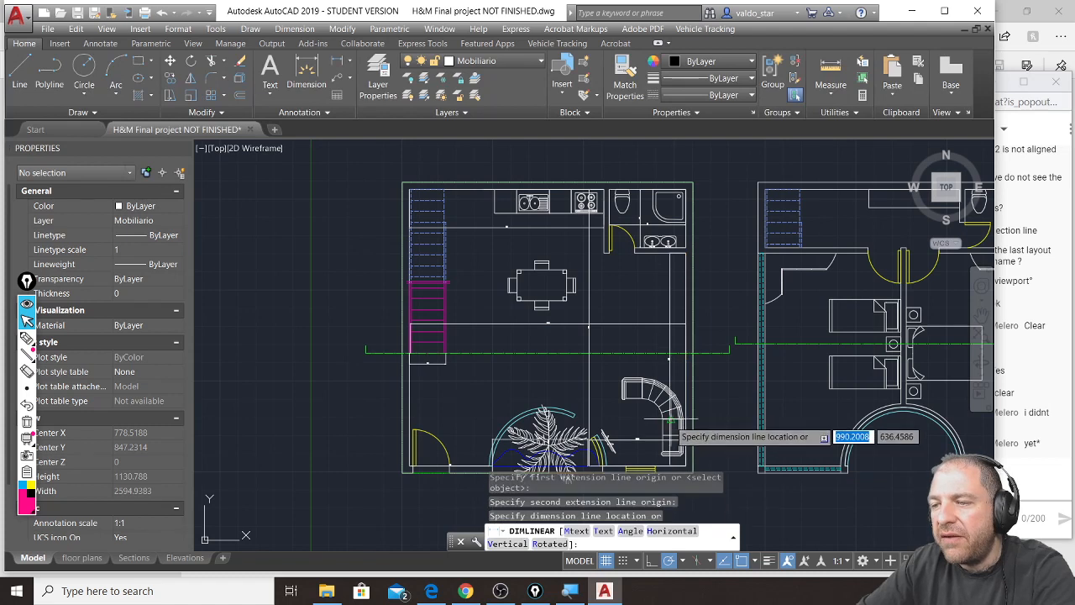
left_click(669, 419)
Dimension the first floor bathroom's interior width from its back wall, placing the line across the toilet and shower
scroll(657, 362, "up", 2)
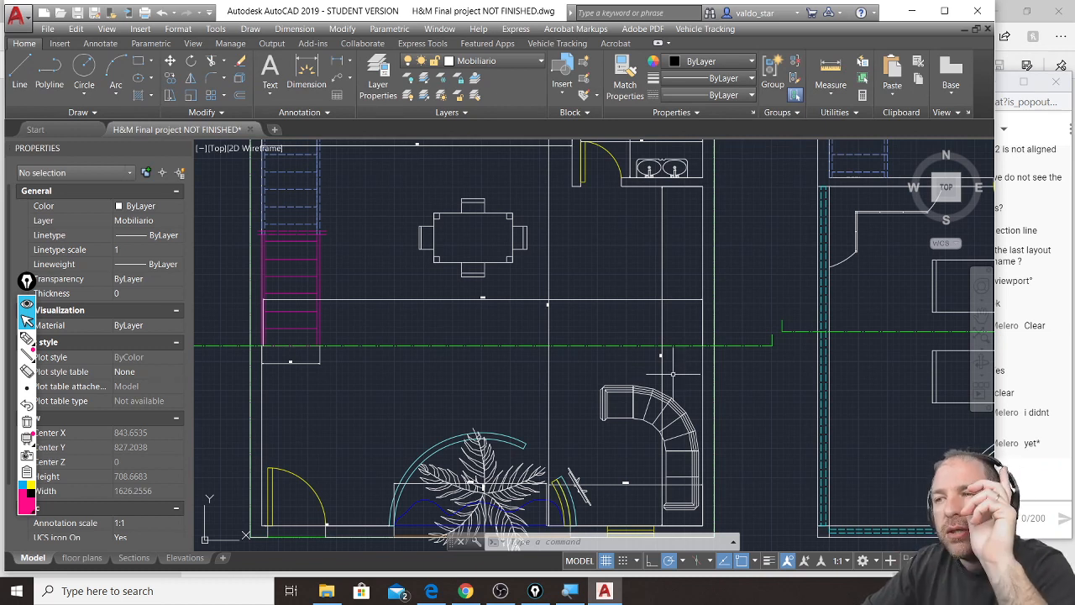
scroll(468, 384, "down", 2)
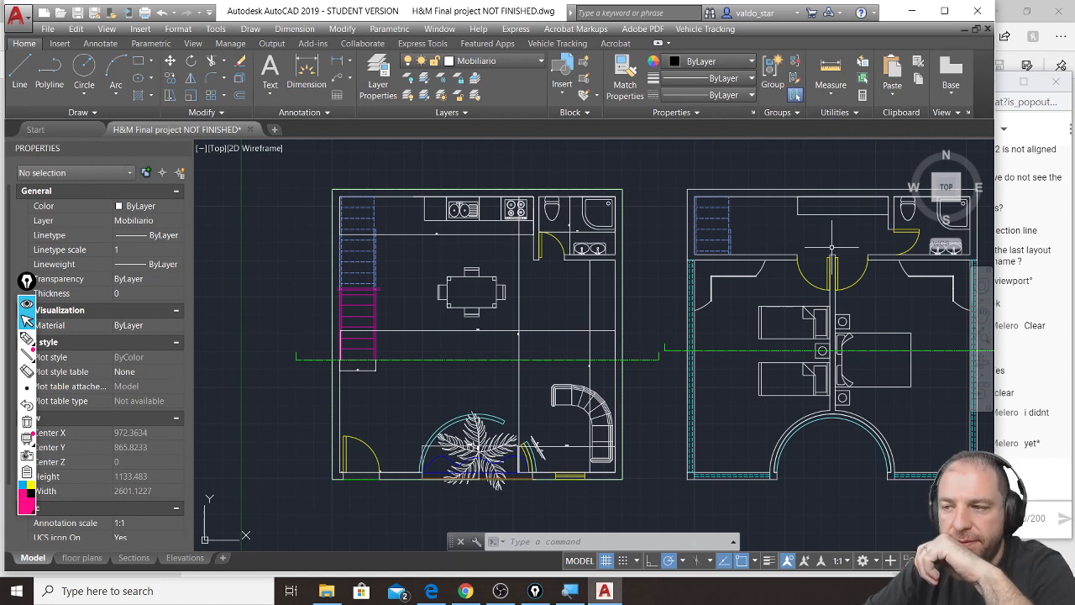
middle_click_drag(780, 348, 680, 357)
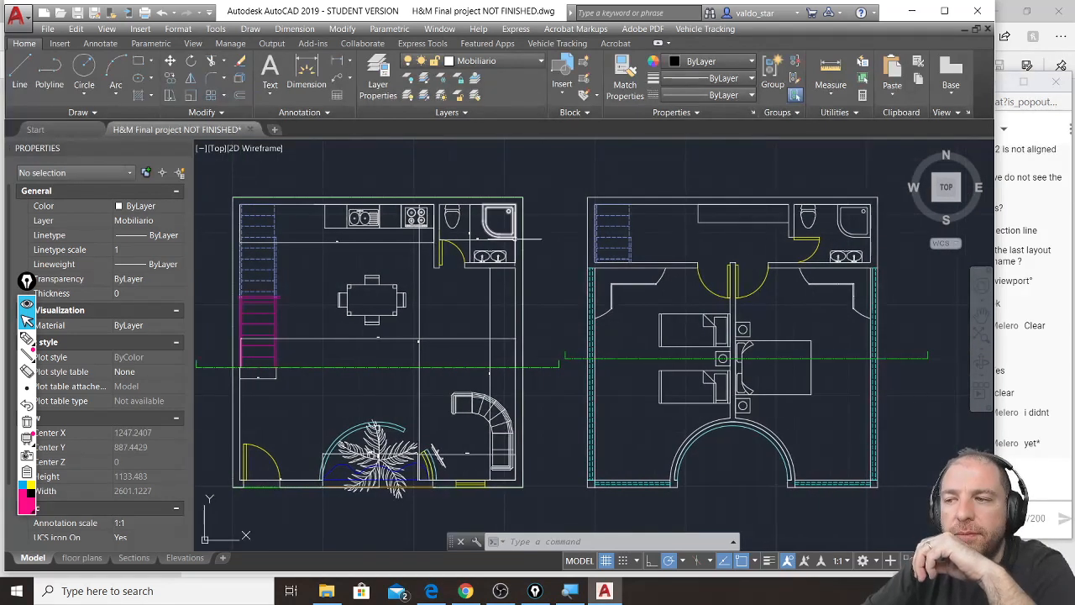
scroll(688, 250, "up", 6)
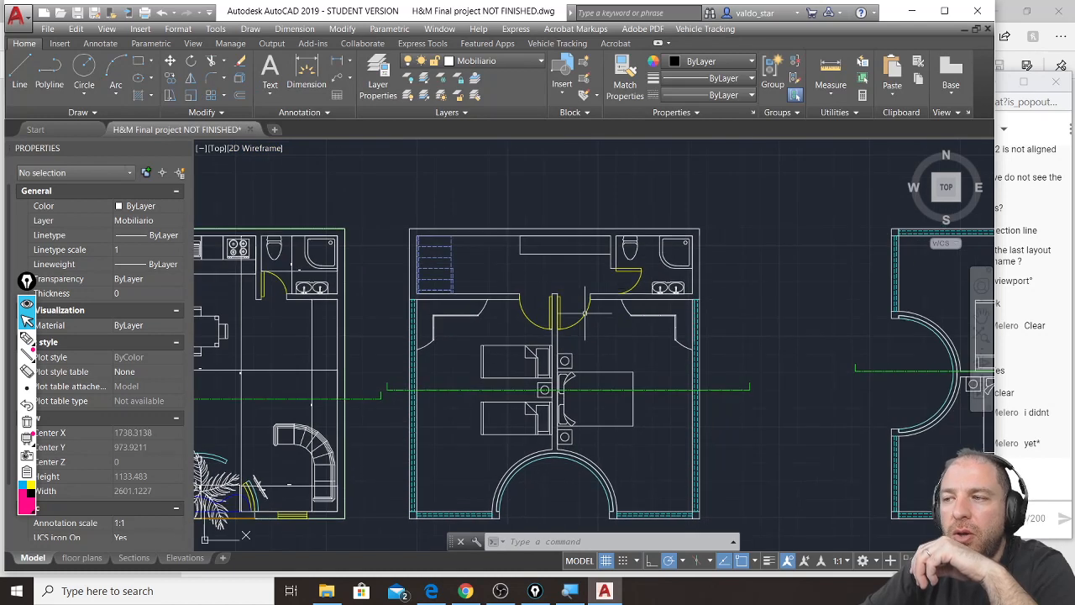
left_click(337, 61)
left_click(287, 197)
left_click(290, 198)
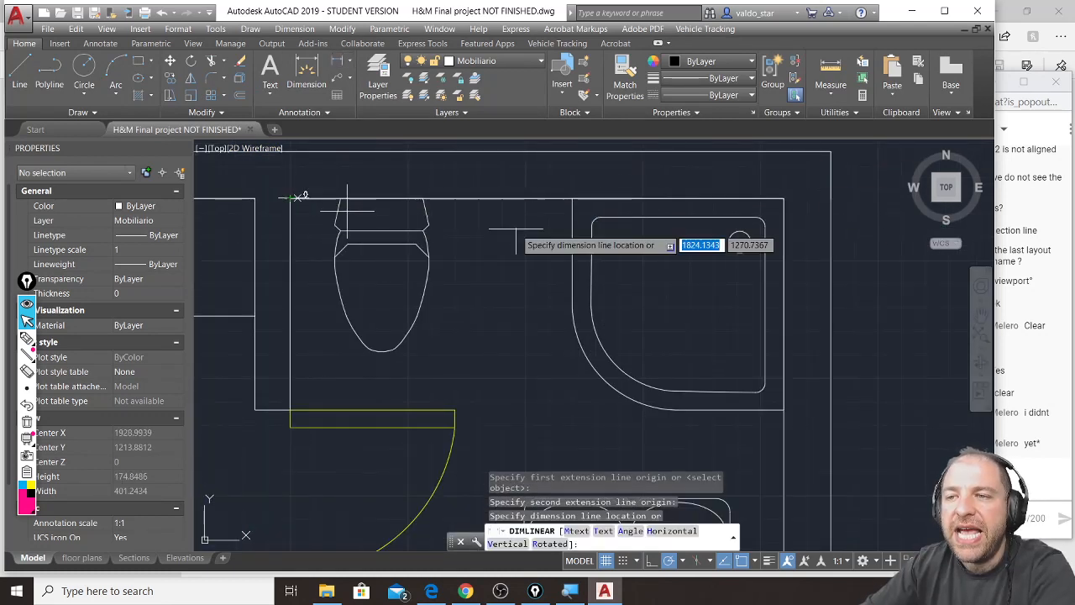
left_click(783, 198)
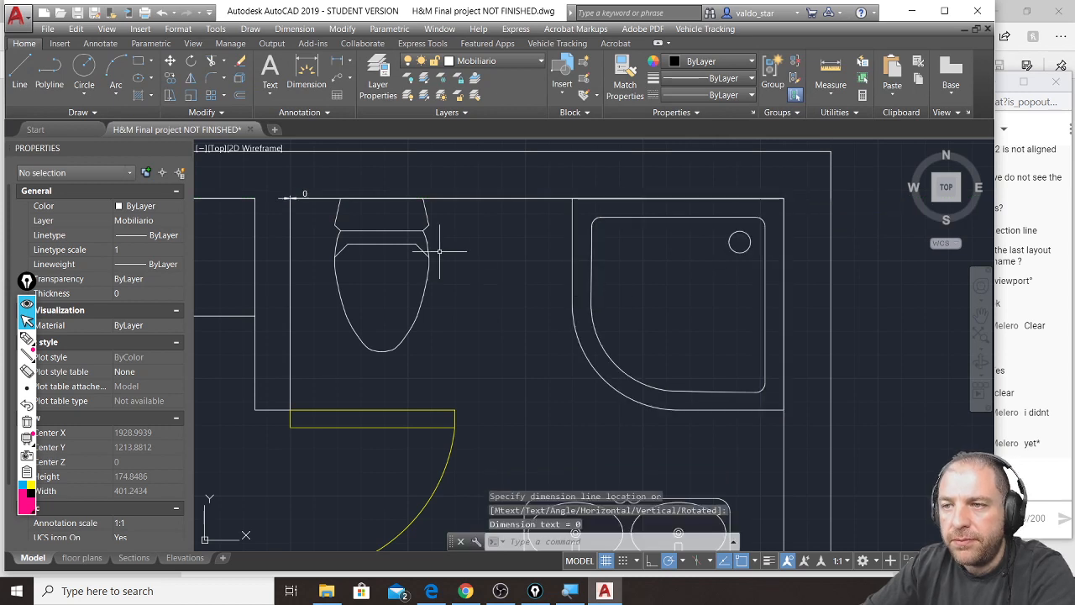
key("Return")
key("Return")
left_click(476, 198)
left_click(487, 300)
Add vertical dimensions for the first floor bathroom's wall beside the toilet and for the door opening below it
key("Return")
key("Return")
left_click(287, 340)
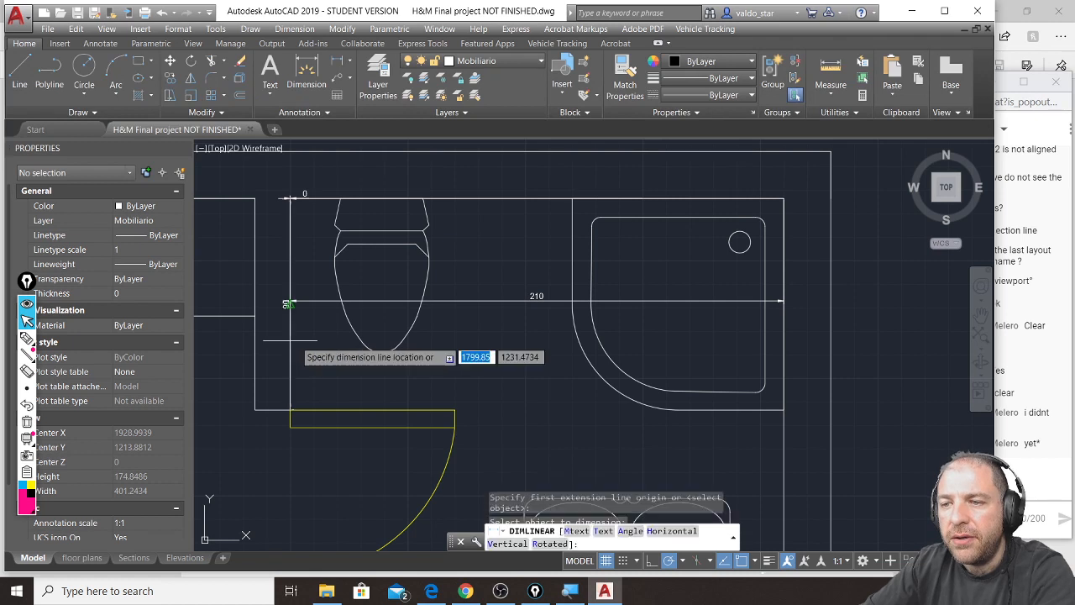
left_click(382, 286)
scroll(492, 300, "down", 3)
key("Return")
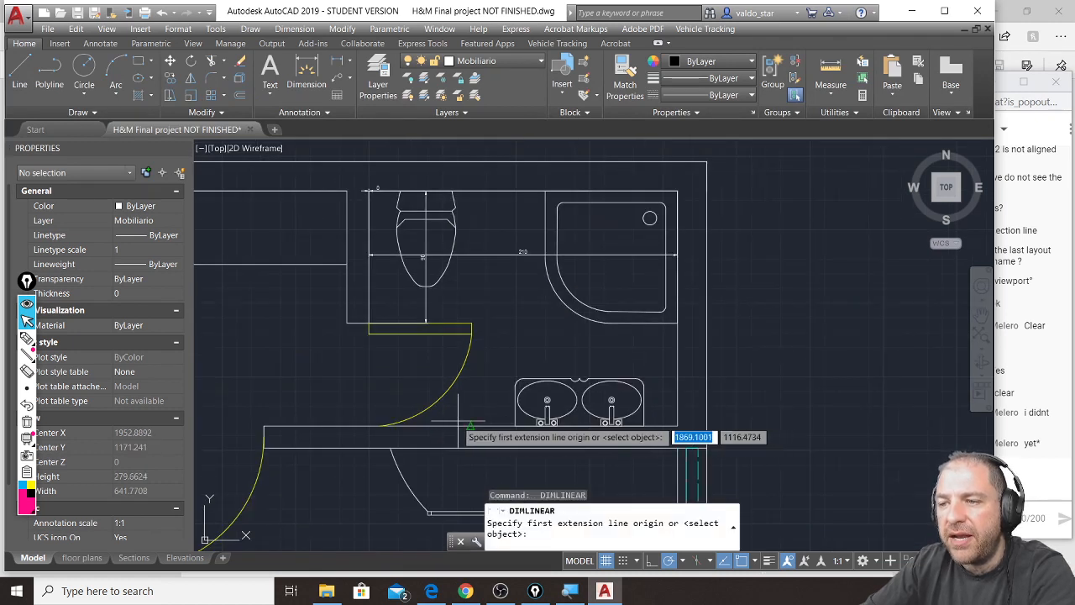
left_click(369, 322)
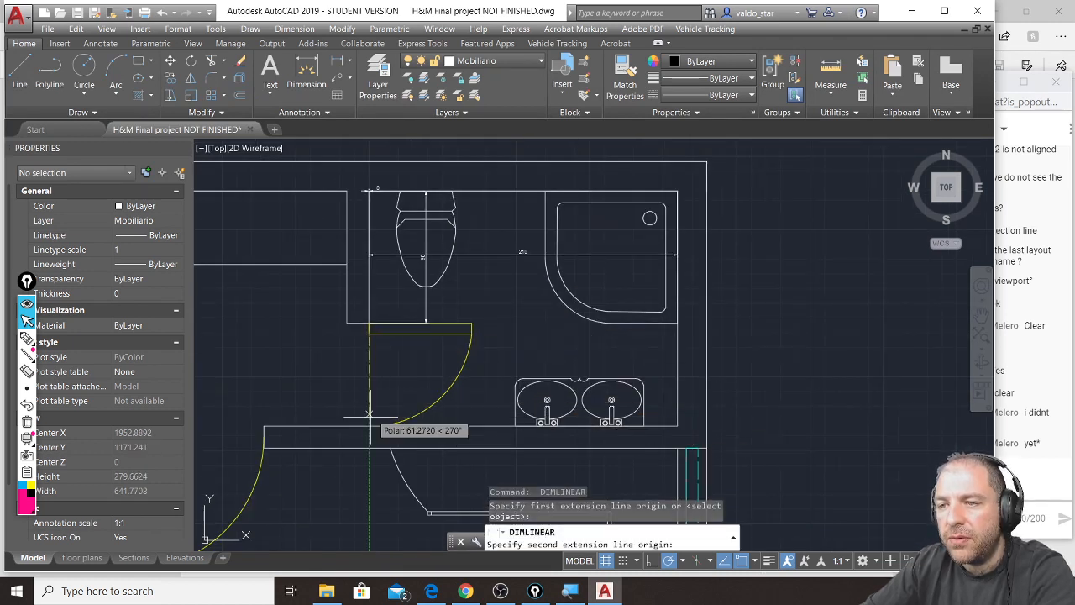
left_click(370, 426)
left_click(491, 374)
Dimension the first floor bathroom's full interior depth, running the vertical dimension line through the shower and washbasin
key("Return")
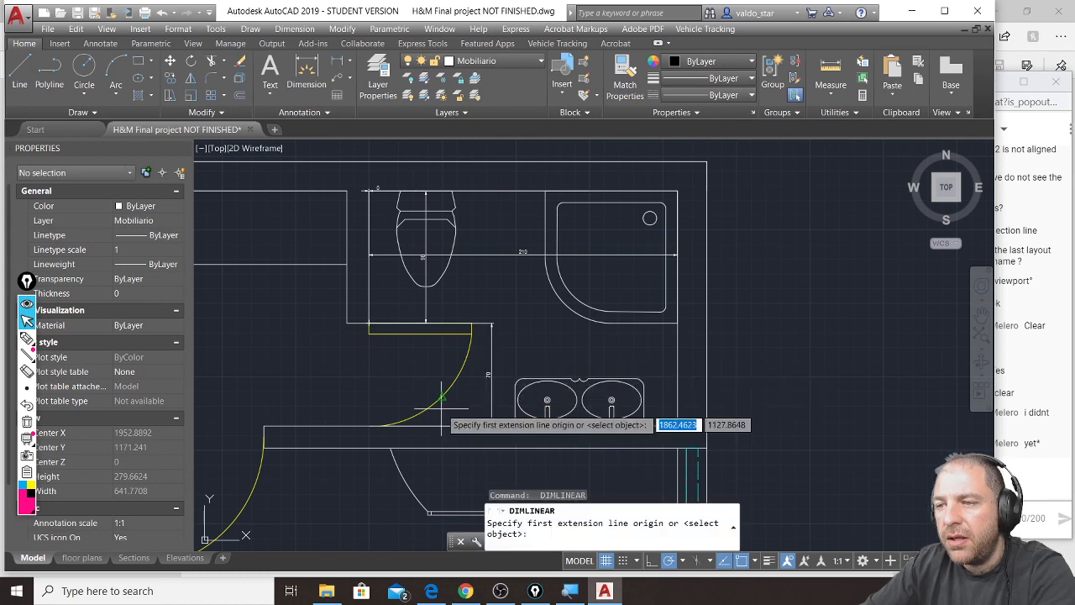
left_click(671, 192)
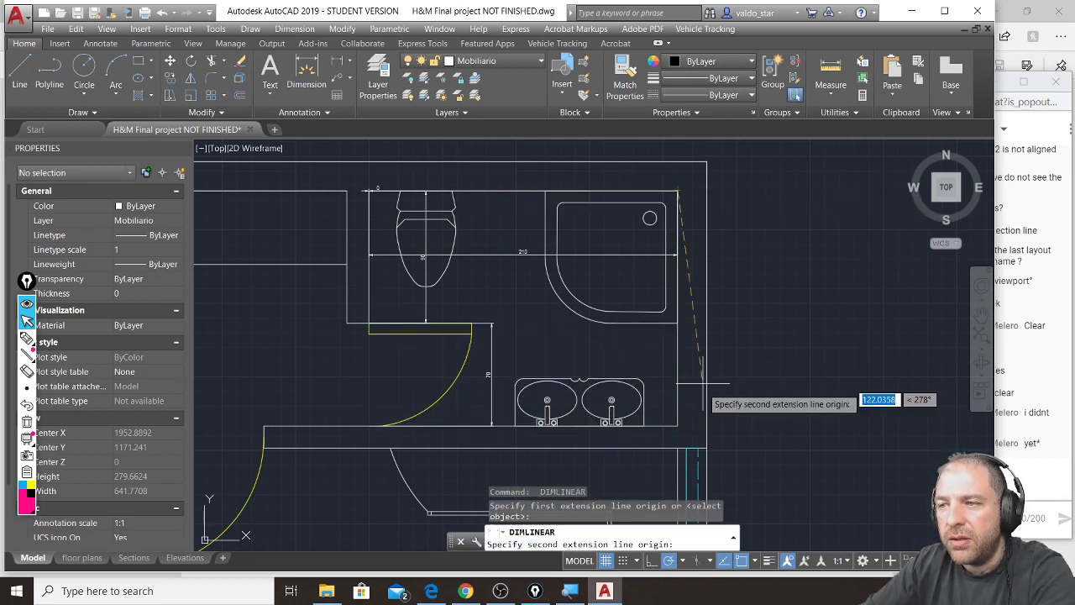
left_click(672, 426)
left_click(611, 359)
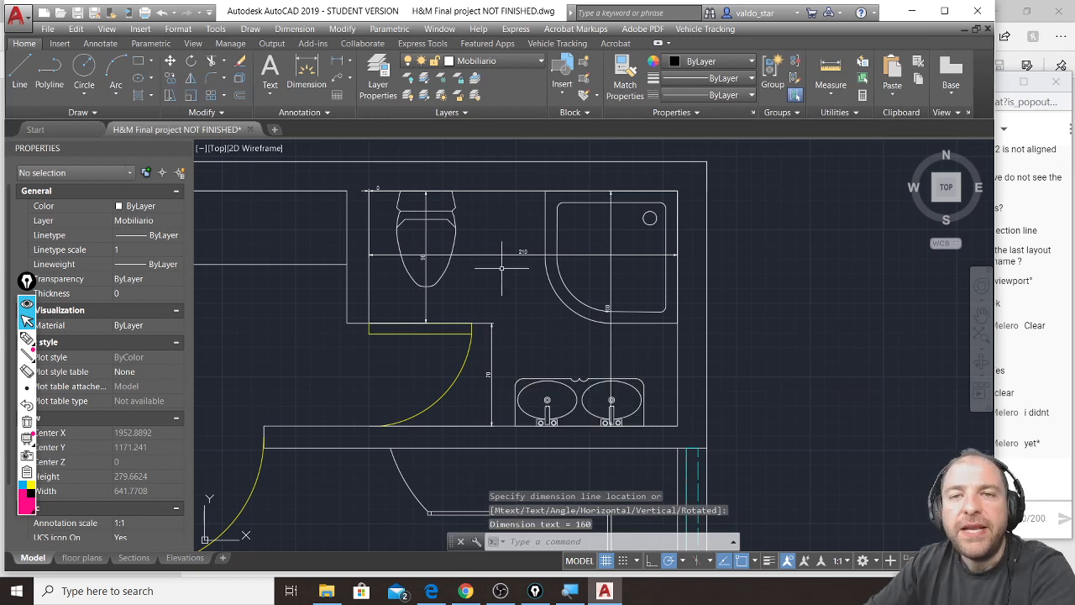
On the floor plans layout, shift the view inside the 1:50 viewport to the ground floor plan and return to paper space
left_click(82, 557)
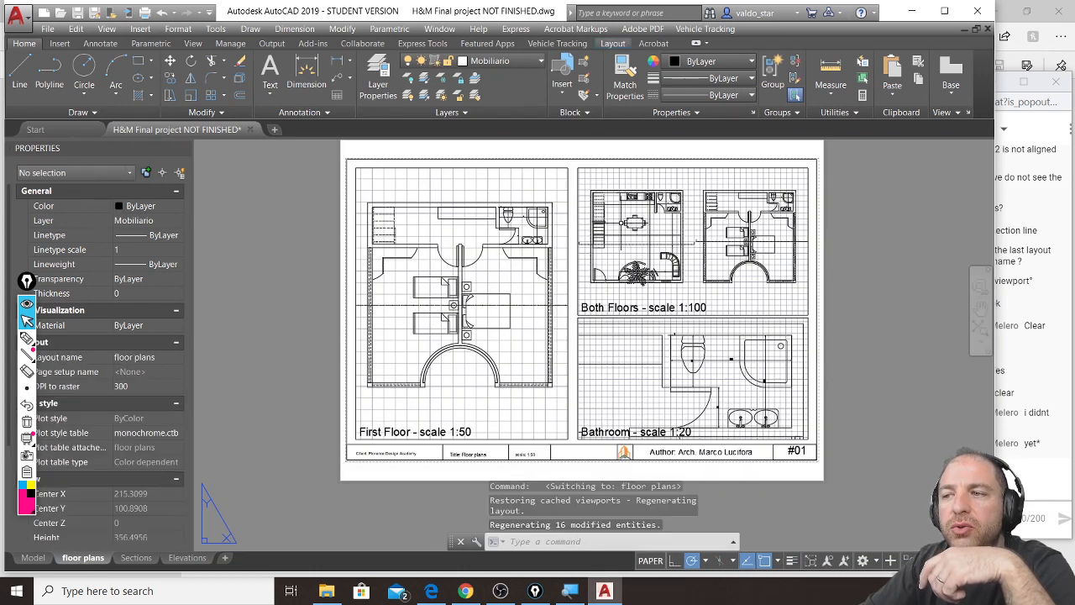
double_click(451, 285)
middle_click_drag(388, 297, 613, 304)
key("F7")
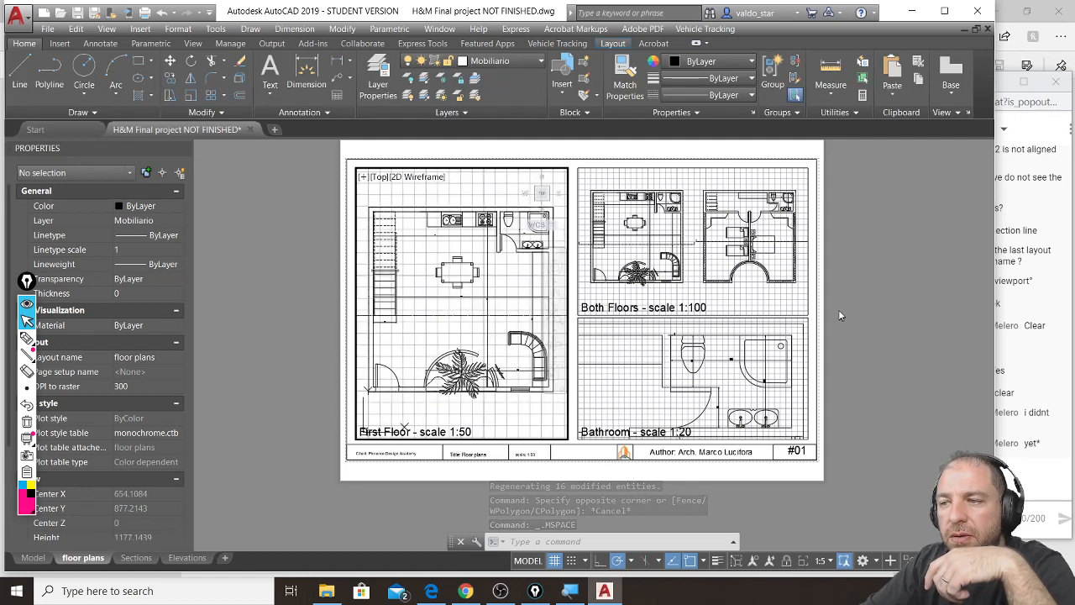
double_click(841, 311)
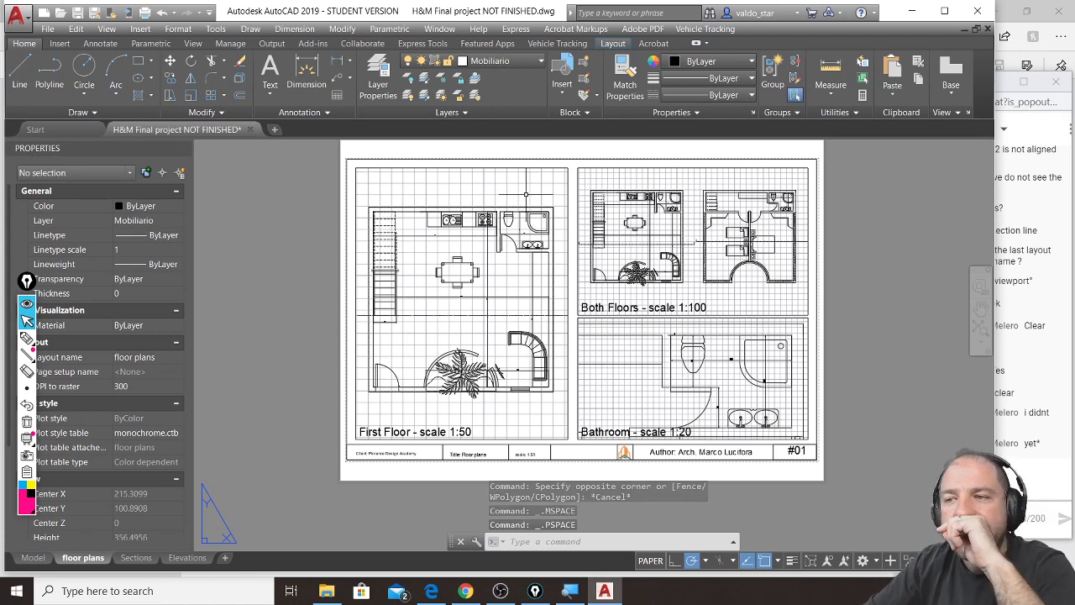
Freeze the dimensions layer in the layout's 1:50 viewport only, and return to paper space
middle_click_drag(491, 191, 492, 204)
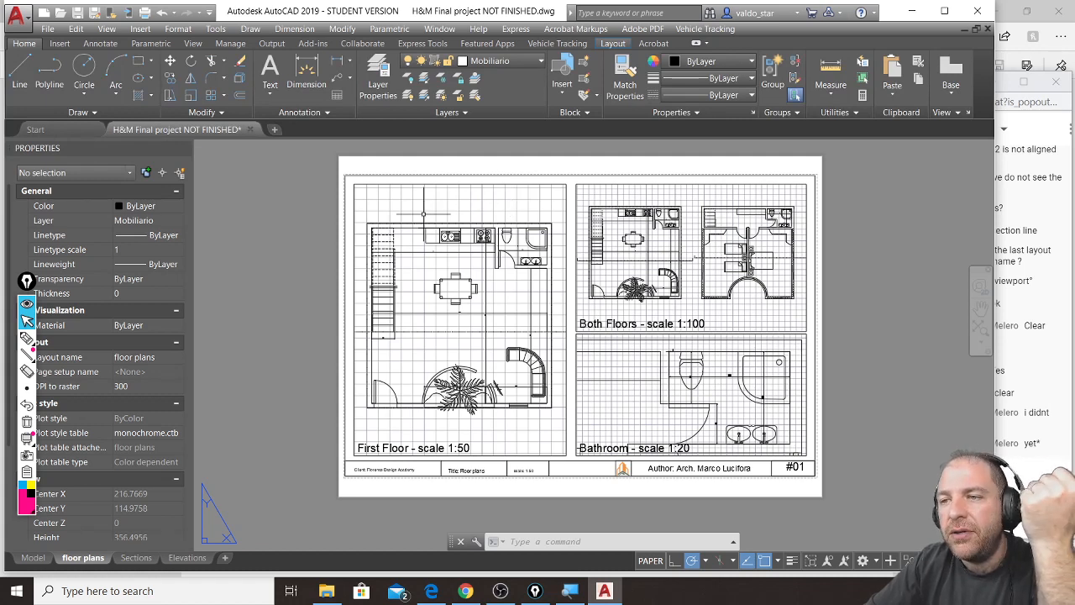
scroll(424, 205, "up", 2)
scroll(547, 228, "up", 2)
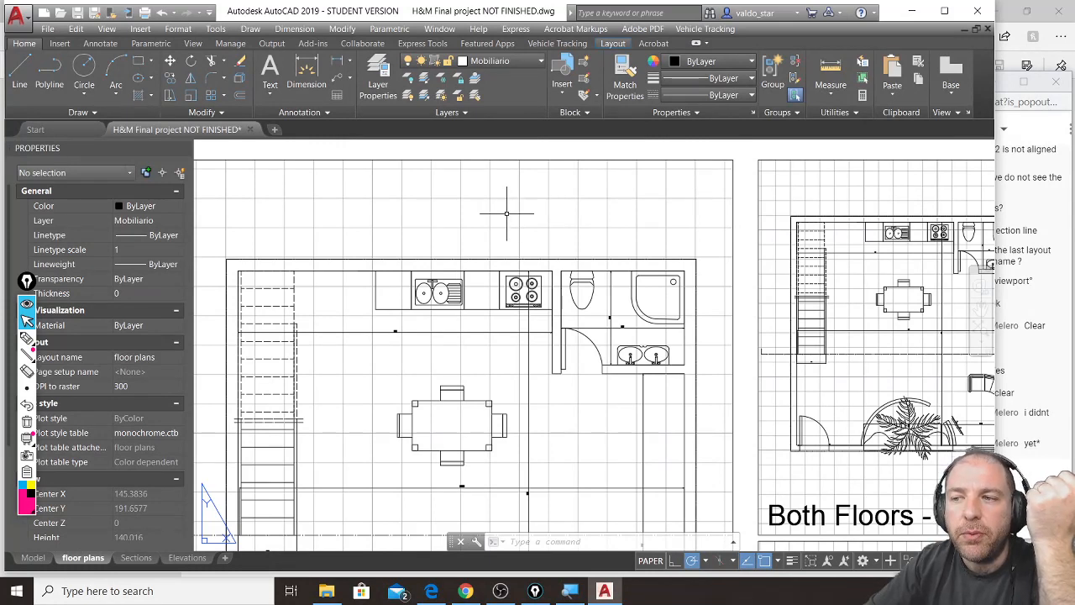
double_click(506, 214)
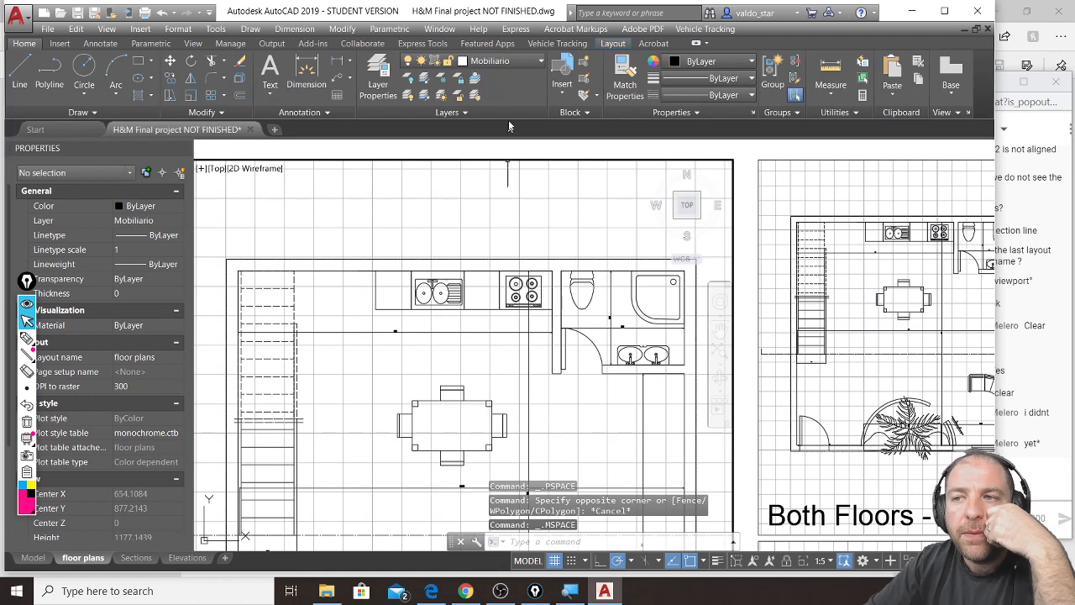
left_click(535, 64)
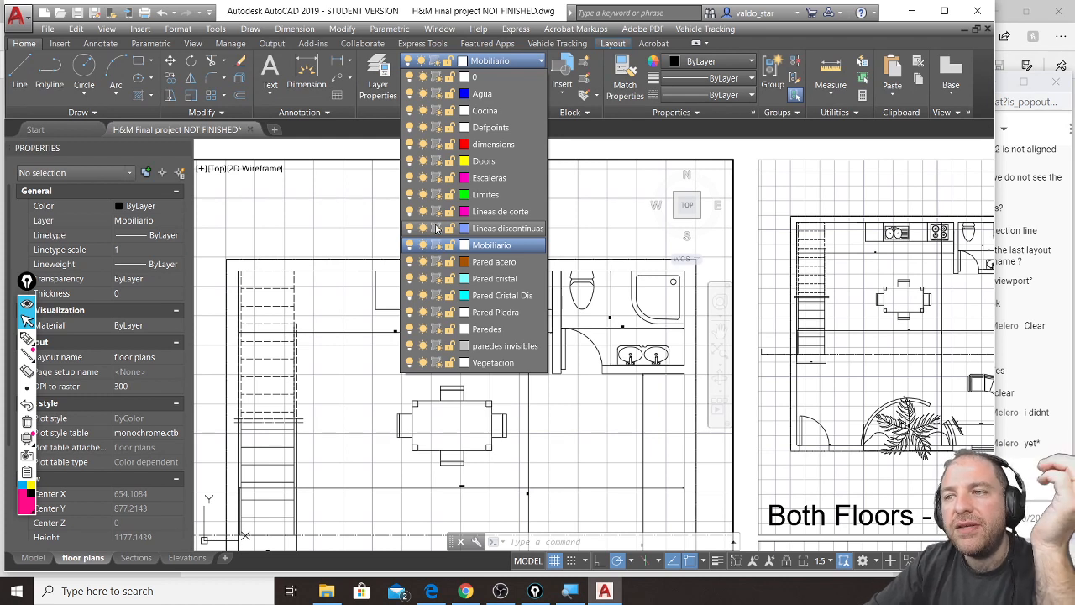
left_click(437, 146)
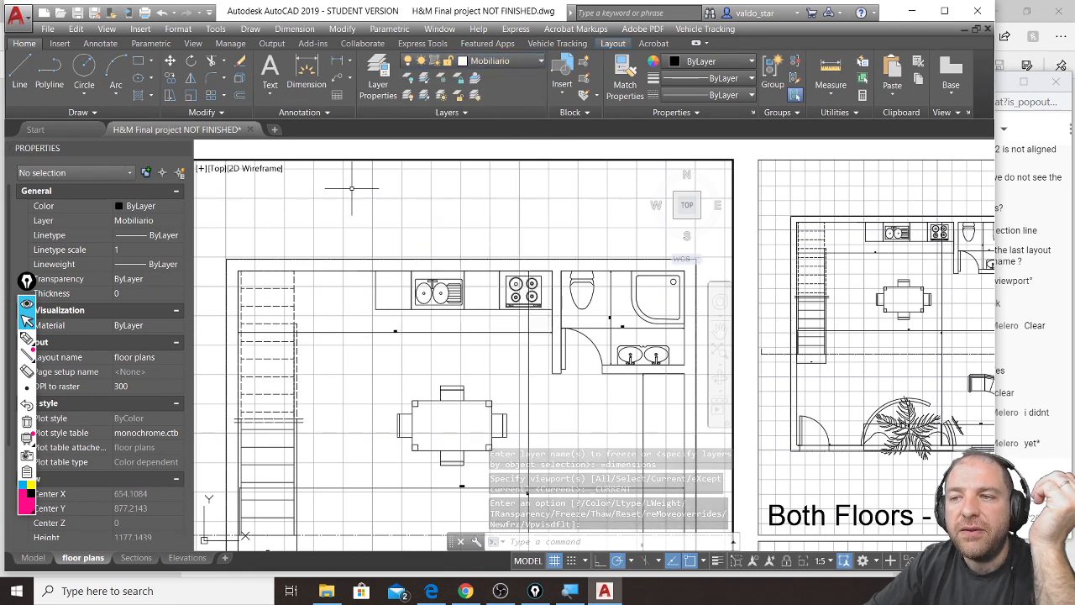
double_click(378, 149)
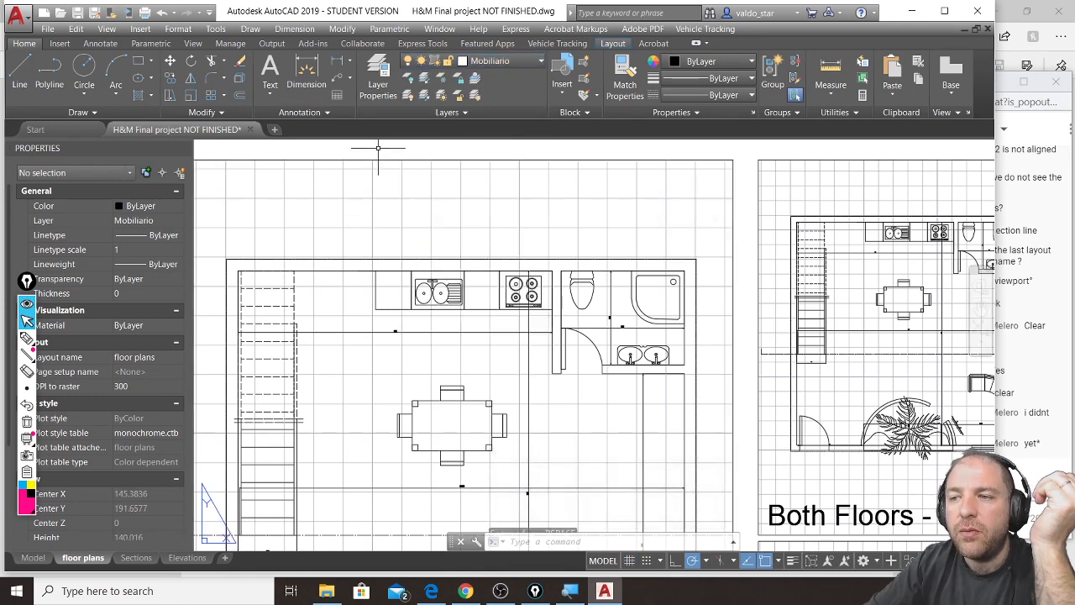
Return to model space and select the dimensions in the first floor bathroom
left_click(33, 558)
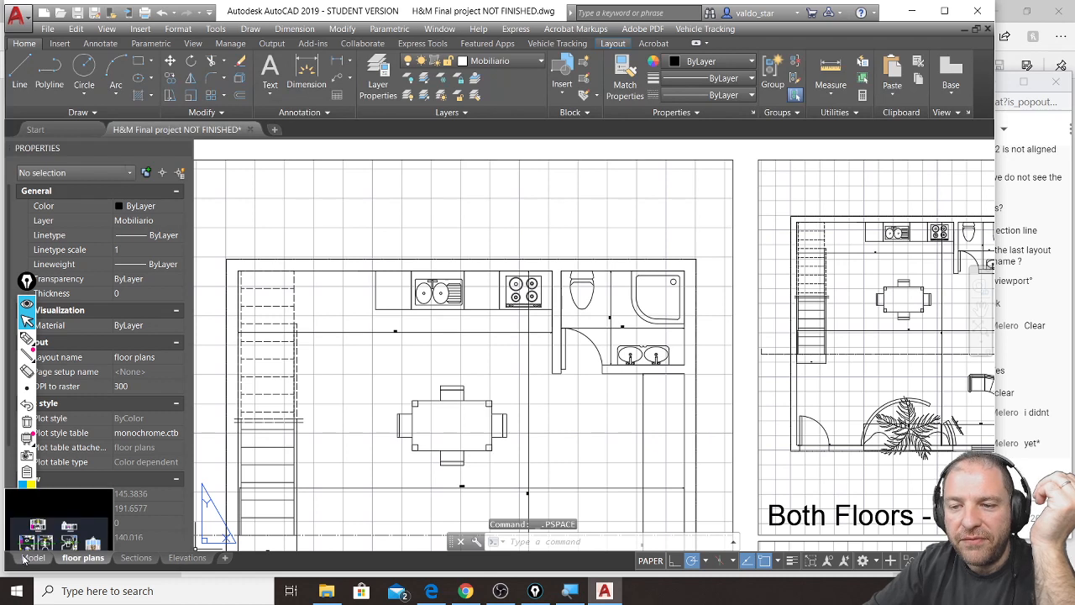
left_click(617, 245)
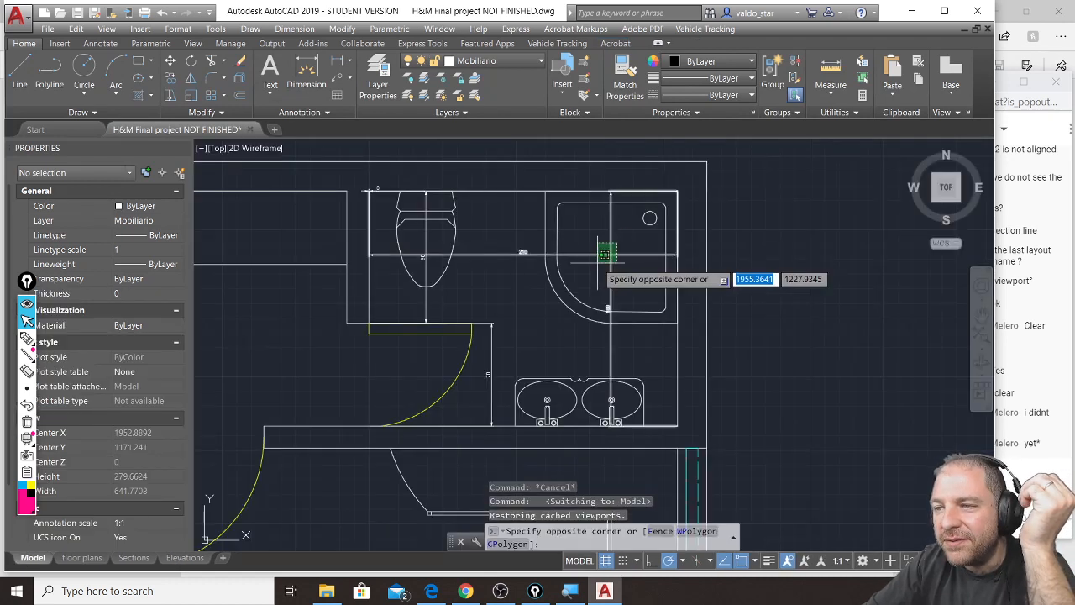
left_click(597, 261)
left_click(494, 317)
left_click(489, 330)
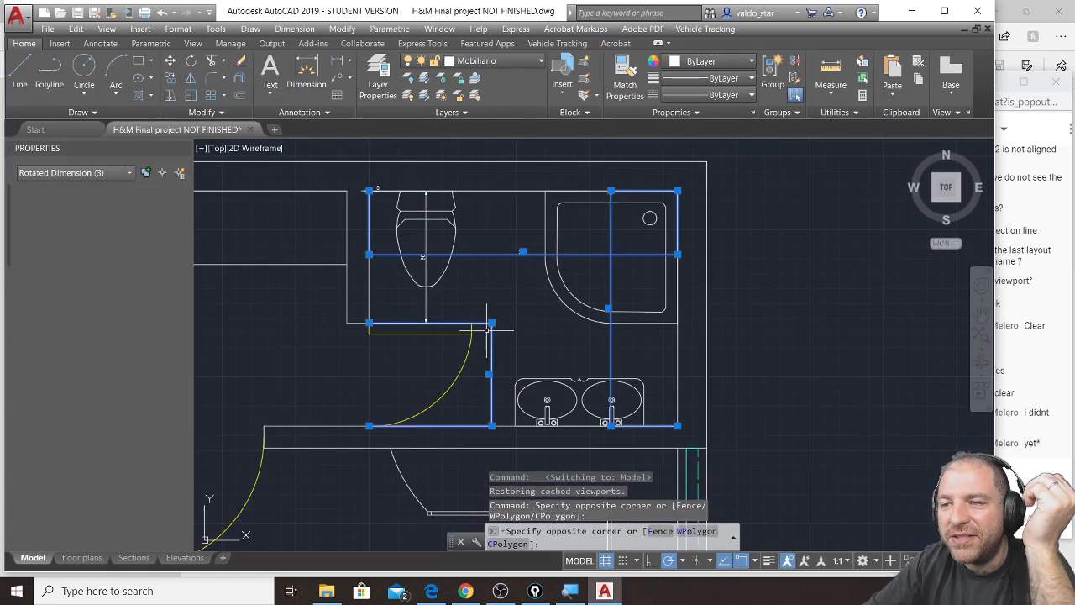
left_click(380, 184)
Add the ground floor bathroom's dimensions to the selection
middle_click_drag(341, 242, 646, 245)
scroll(643, 243, "down", 2)
mouse_move(466, 284)
middle_mouse_down()
mouse_move(522, 266)
mouse_move(587, 195)
middle_mouse_up()
middle_click_drag(410, 267, 630, 334)
scroll(480, 256, "up", 5)
left_click(498, 242)
left_click(480, 260)
scroll(569, 235, "down", 5)
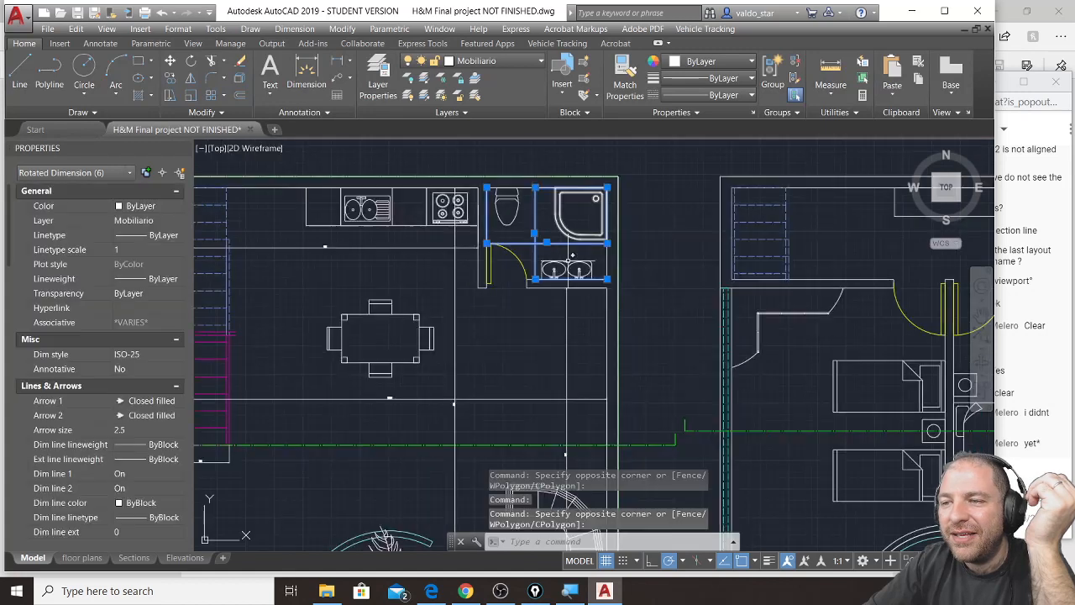
Add the ground floor's kitchen and living area dimensions, including the short horizontal one beside the sofa, to the selection
left_click(577, 365)
left_click(447, 397)
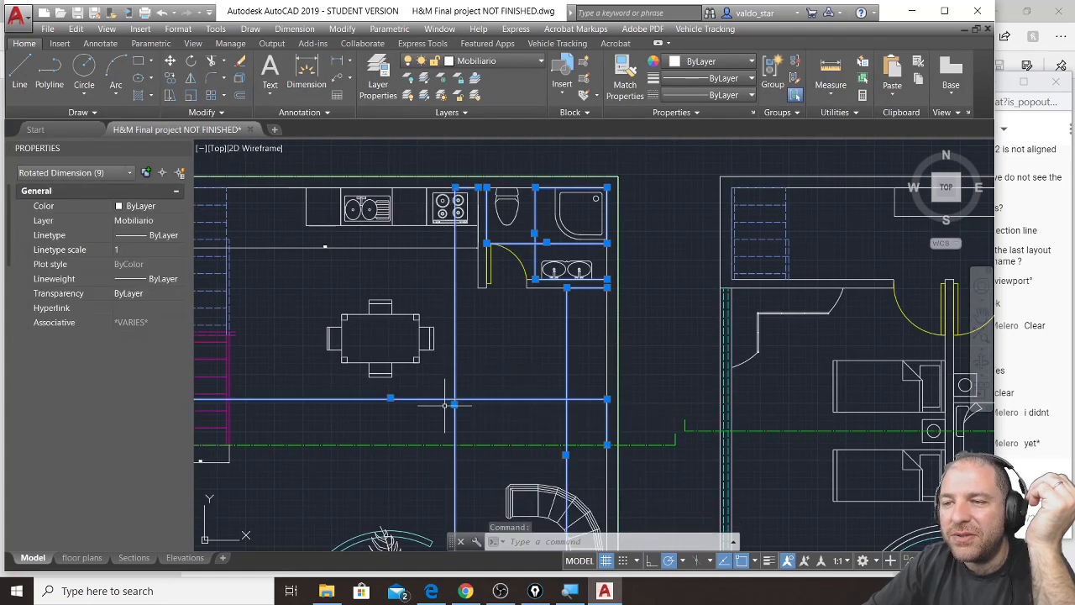
left_click(331, 240)
left_click(316, 254)
middle_click_drag(408, 359, 459, 166)
left_click(592, 377)
left_click(569, 397)
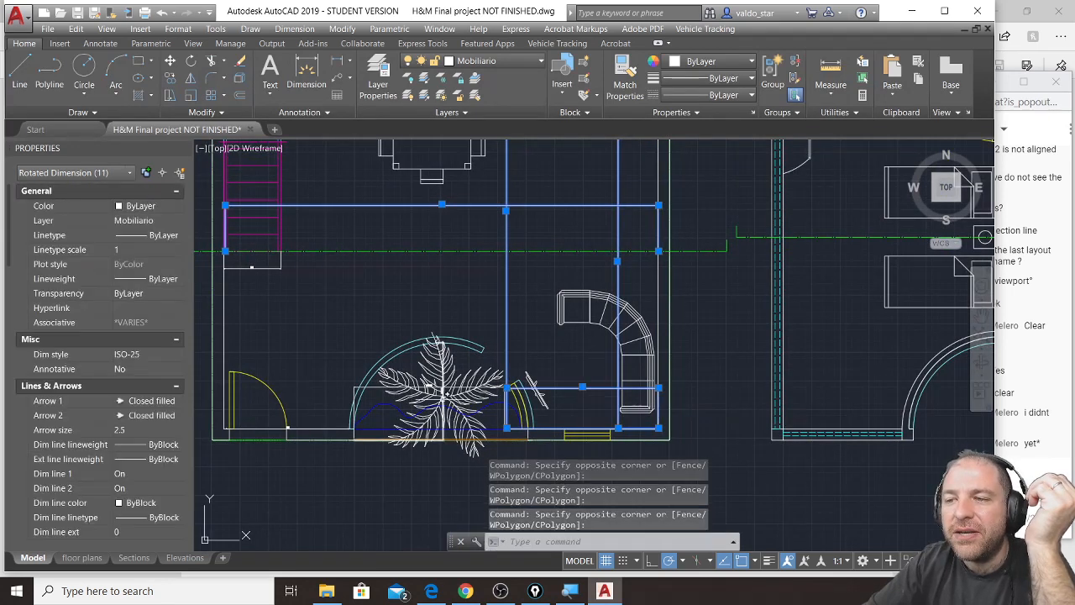
Add the two dimensions crossing the plant to the selection, move all selected dimensions to the dimensions layer, and clear the selection
scroll(435, 393, "up", 5)
left_click(403, 359)
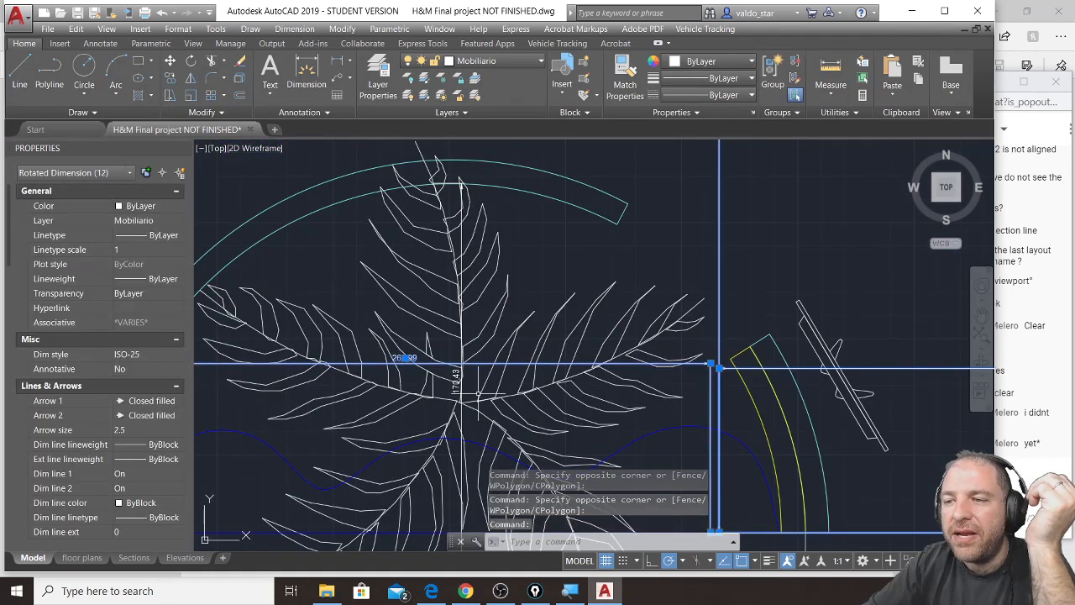
left_click(459, 389)
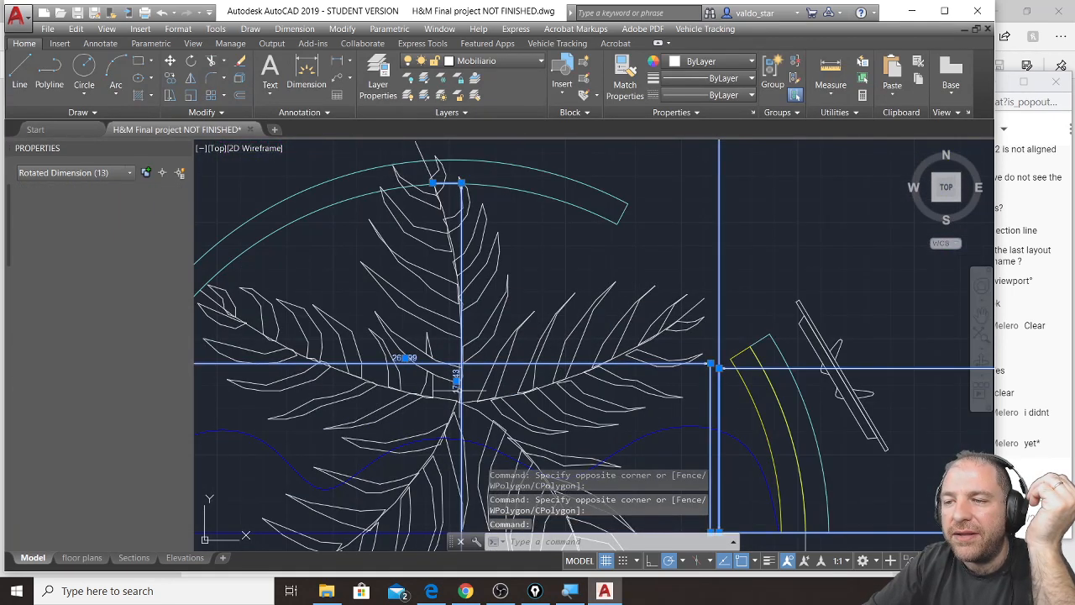
left_click(495, 60)
left_click(482, 144)
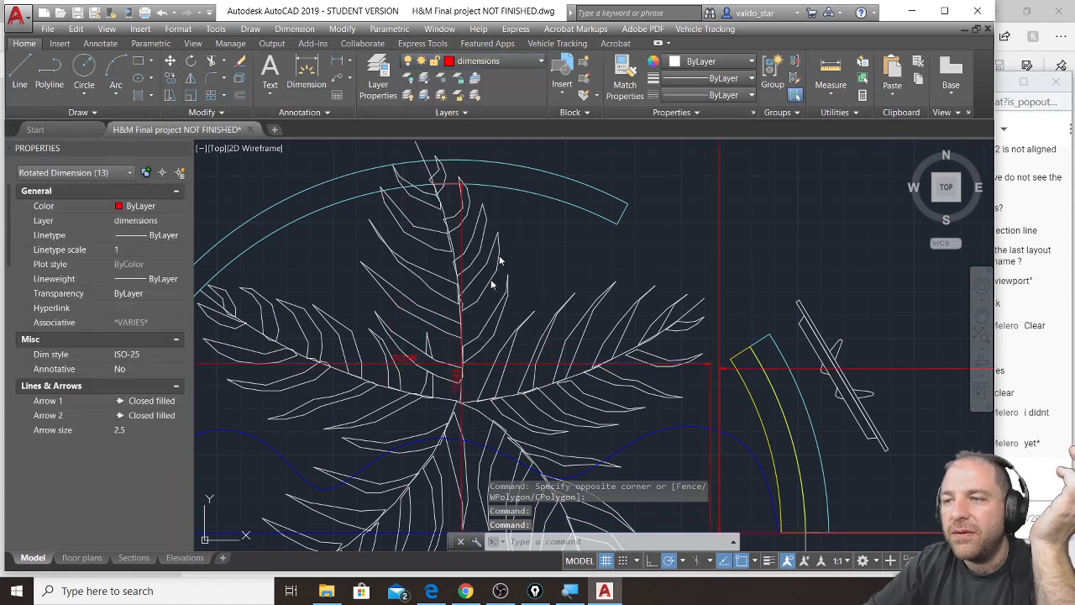
scroll(460, 362, "down", 6)
key("Escape")
key("Escape")
key("Escape")
middle_click_drag(498, 226, 486, 361)
scroll(486, 360, "up", 2)
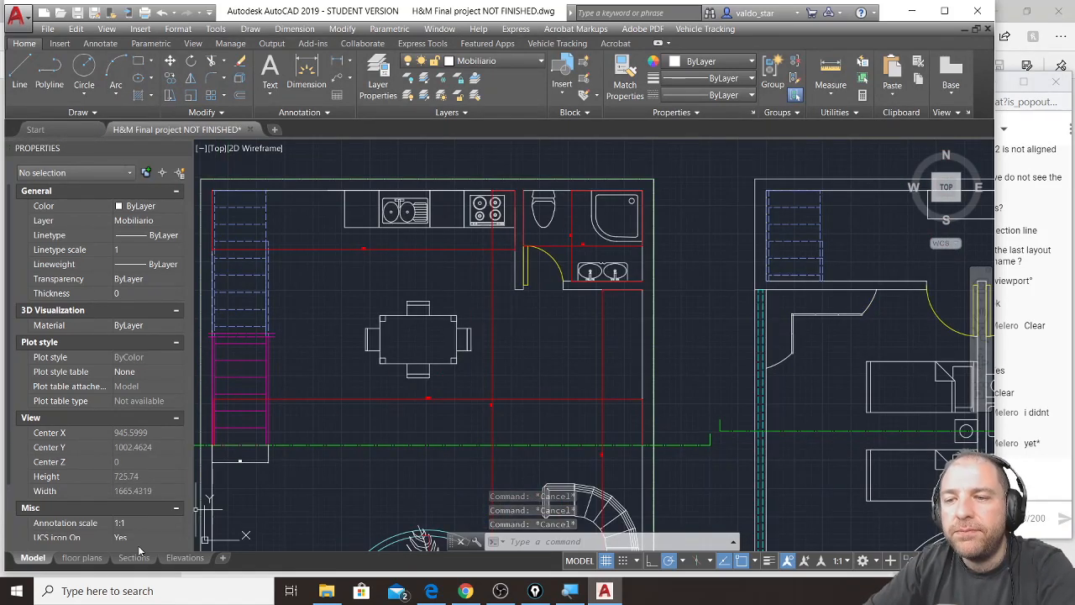
On the floor plans layout, freeze the Mobiliario layer only in the Both Floors viewport at scale 1:100
left_click(84, 559)
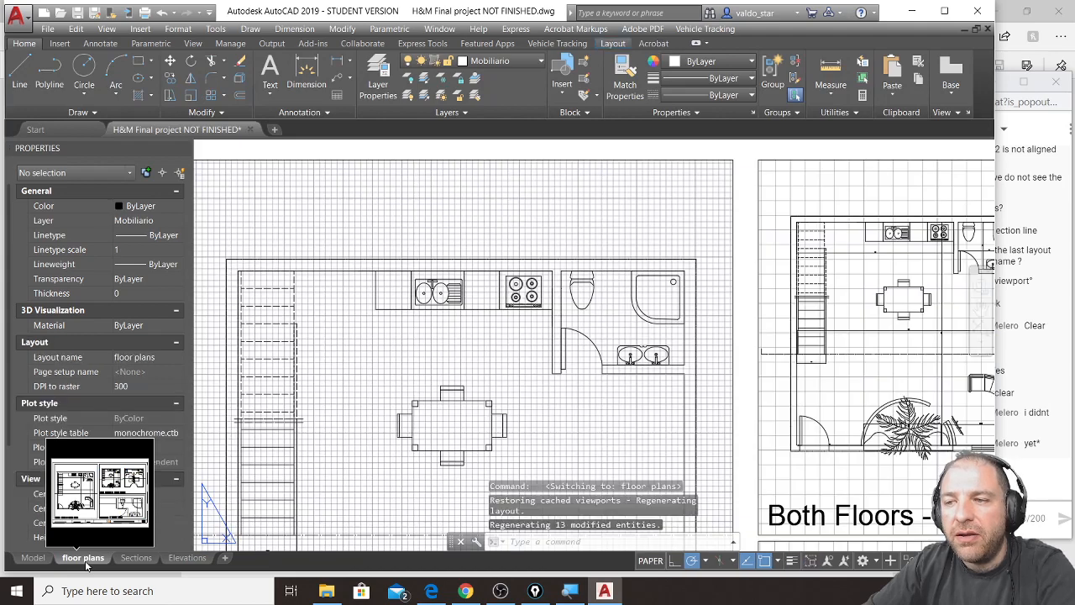
scroll(400, 271, "down", 3)
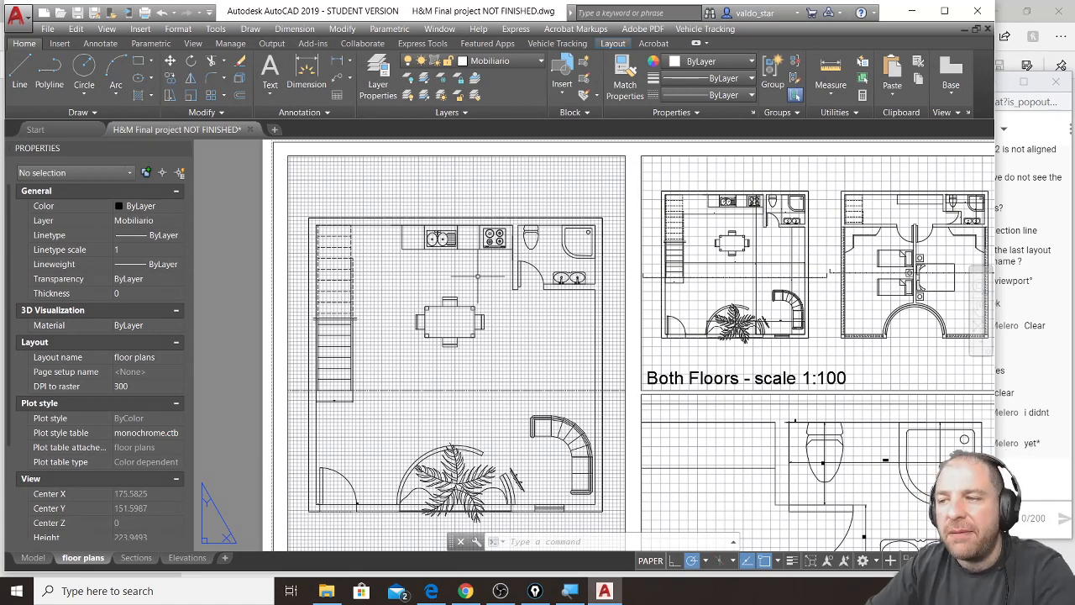
scroll(586, 284, "up", 3)
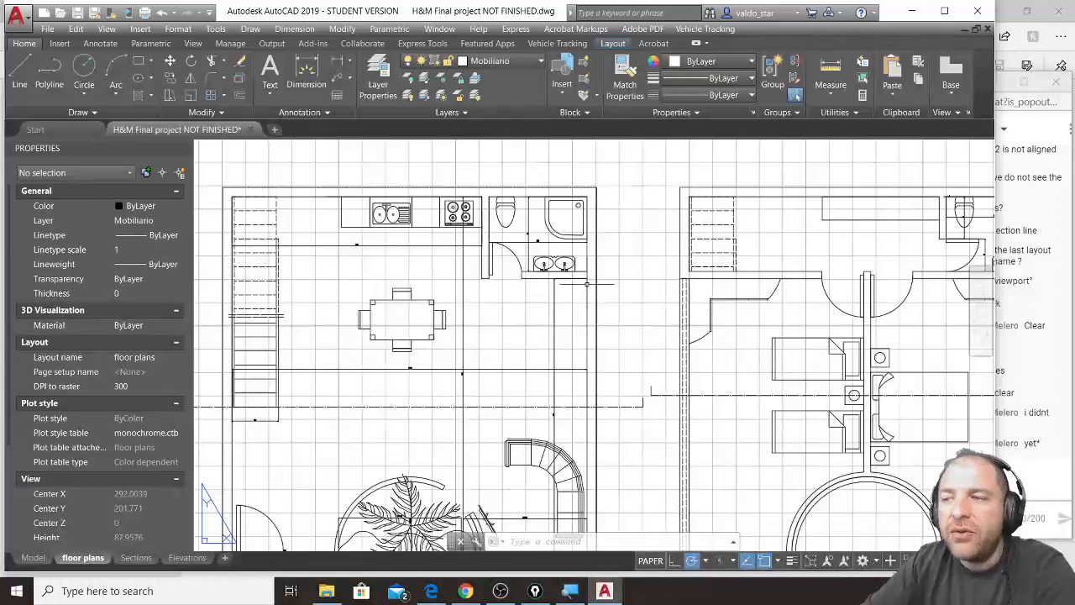
scroll(550, 269, "down", 3)
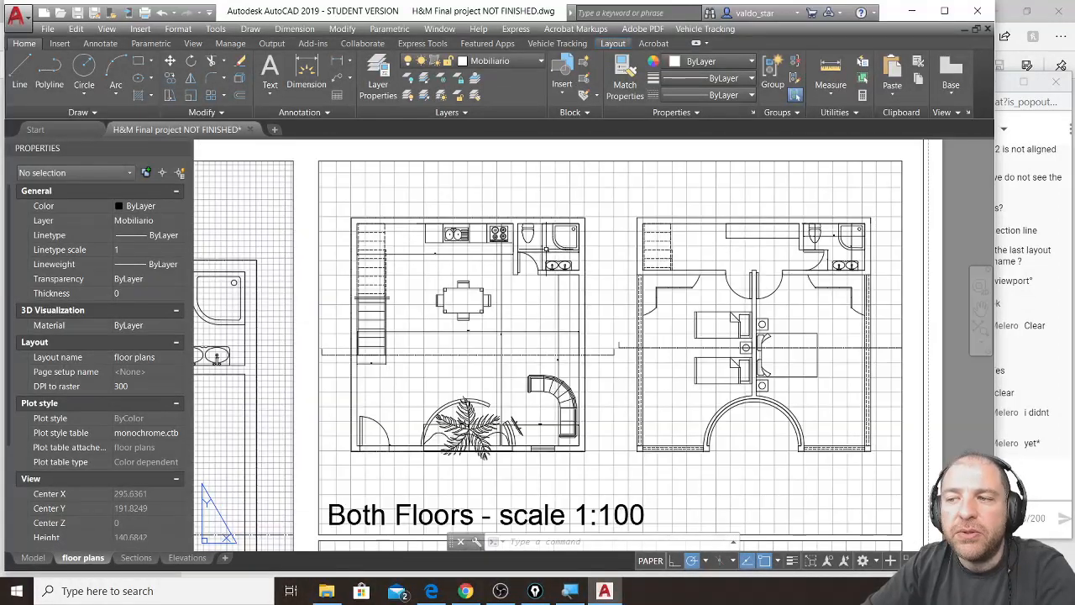
double_click(611, 192)
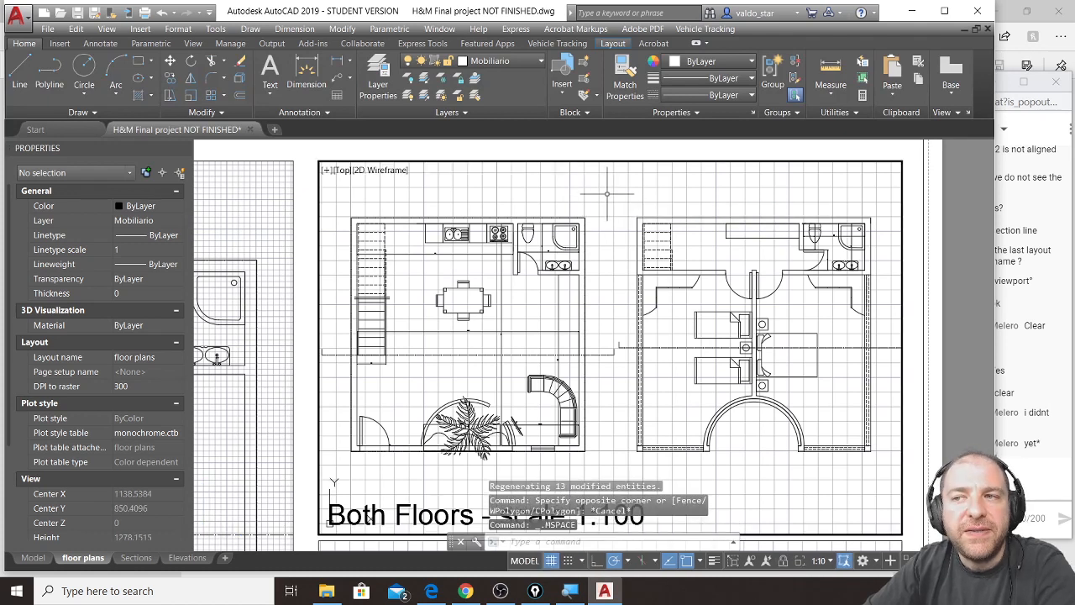
left_click(541, 61)
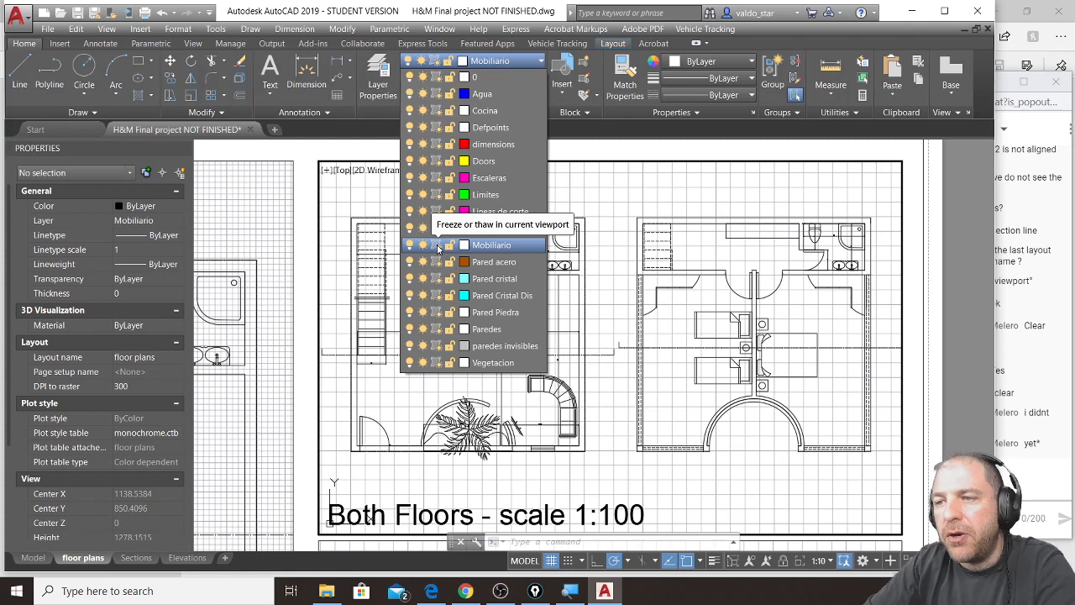
left_click(436, 245)
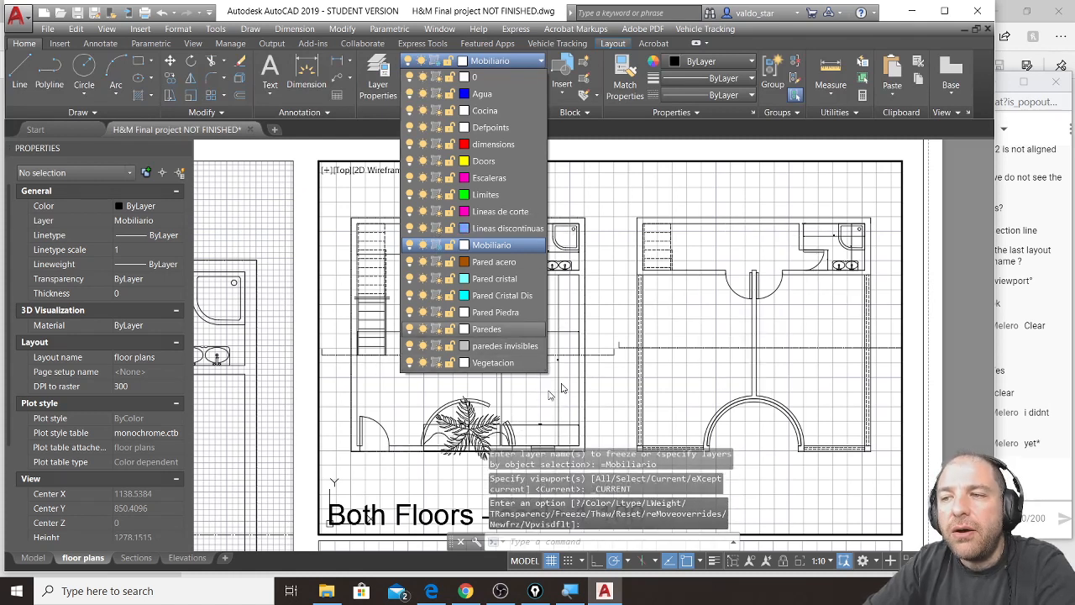
Freeze the Vegetacion layer in the same 1:100 viewport and return to paper space
left_click(436, 363)
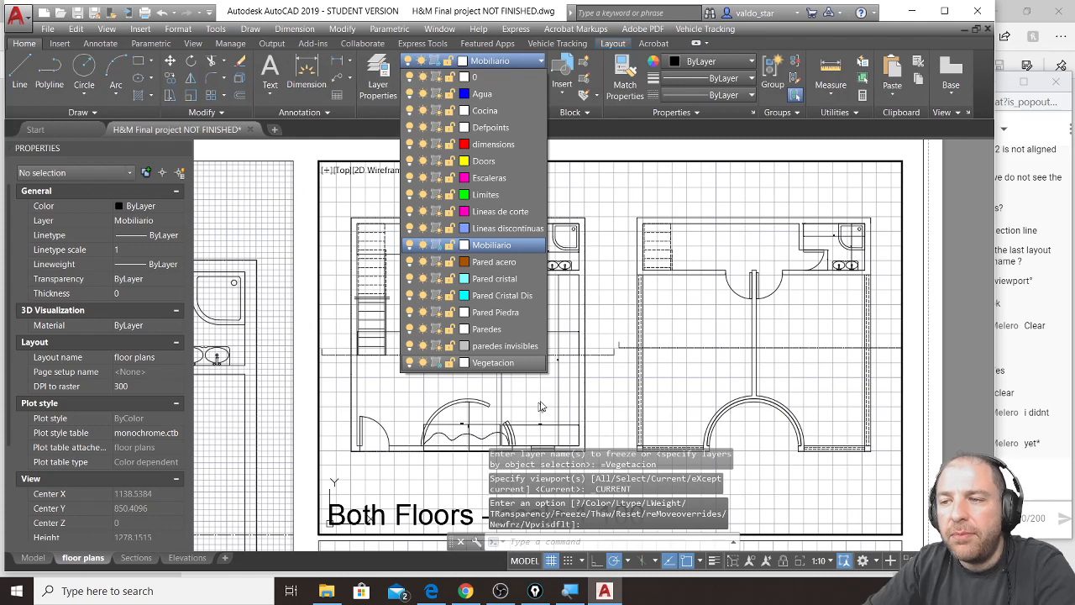
left_click(595, 202)
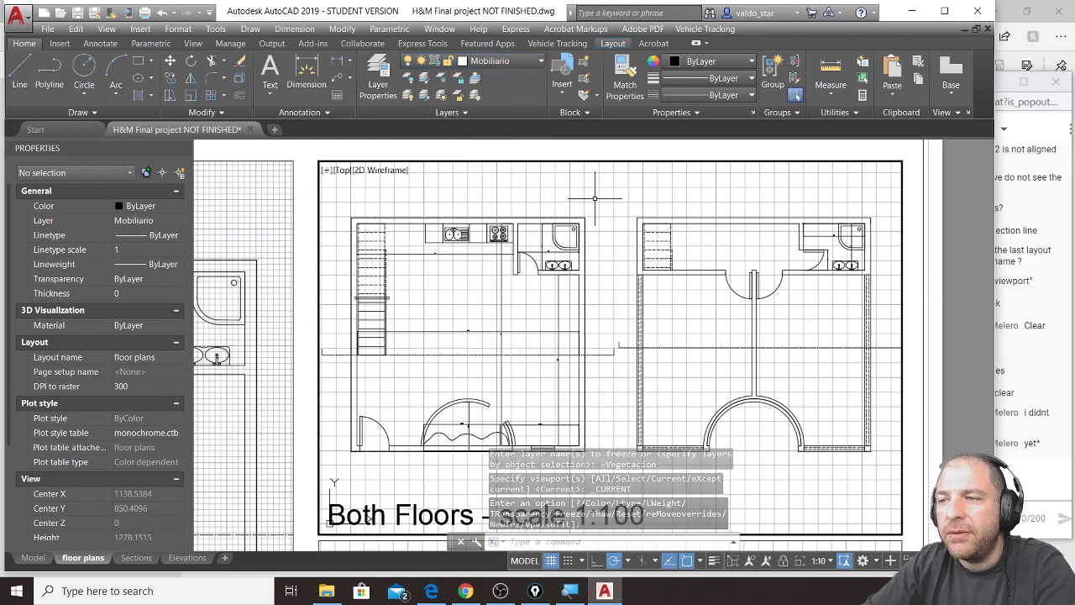
double_click(590, 153)
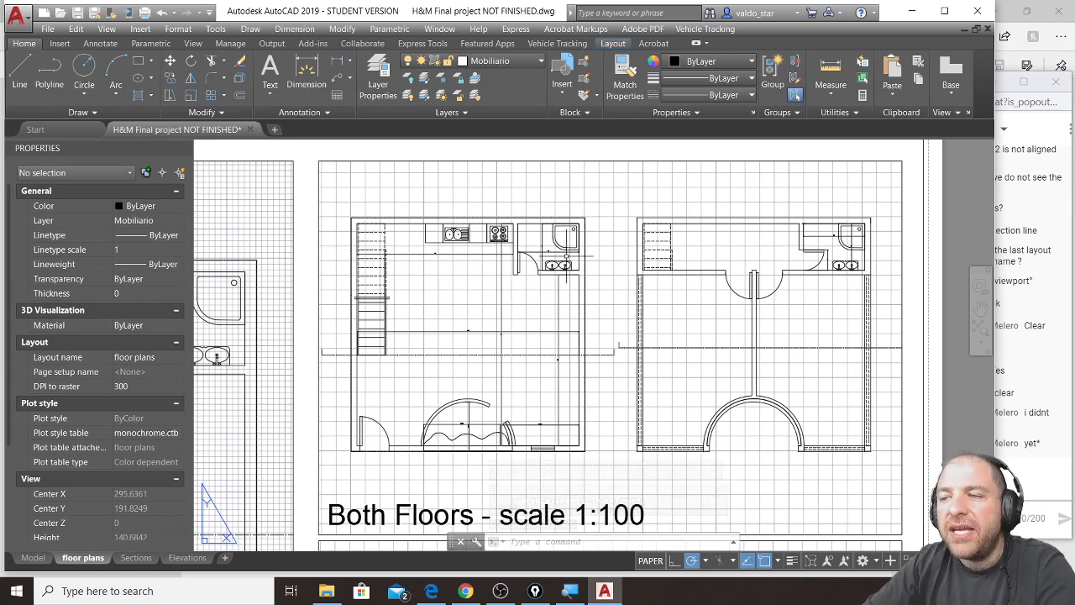
Compare the 1:100 Both Floors viewport with the ground floor viewport, examining layer visibility and the legibility of the dimensions
scroll(520, 283, "down", 2)
middle_click_drag(489, 309, 619, 248)
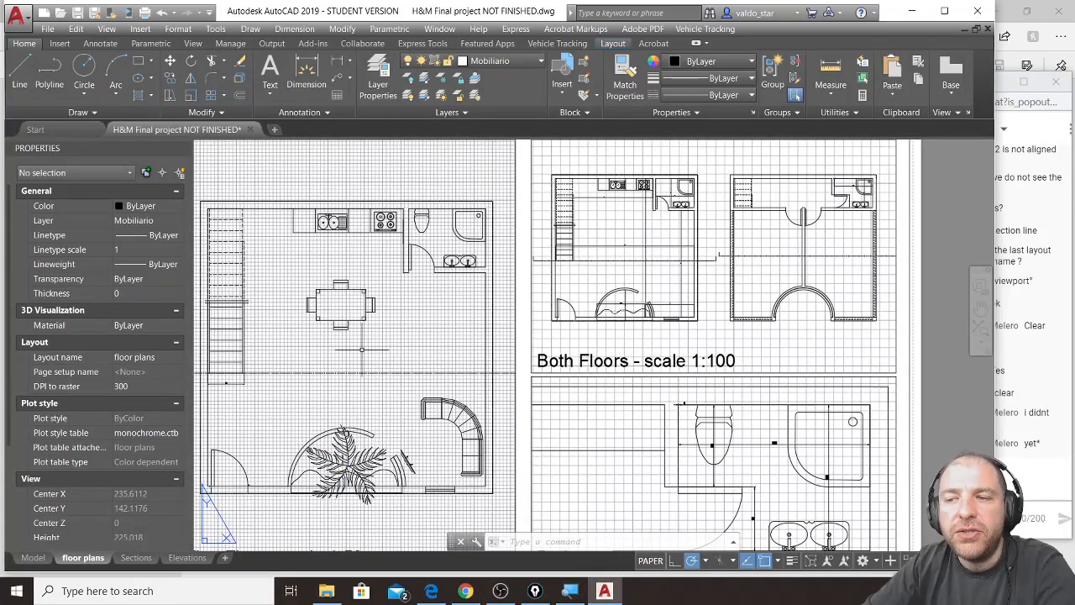
scroll(595, 305, "up", 4)
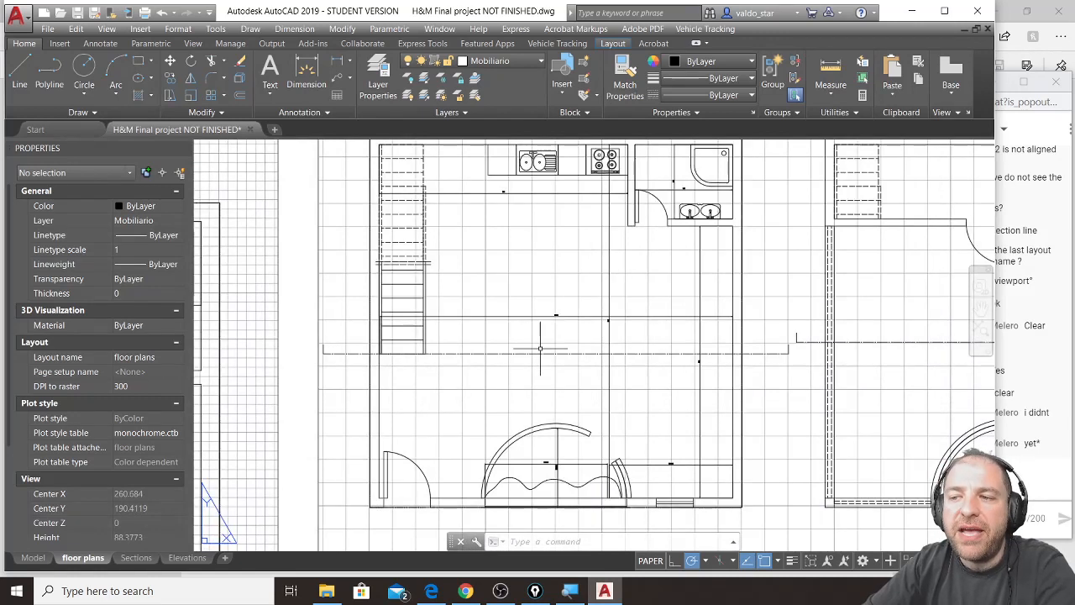
scroll(560, 210, "up", 4)
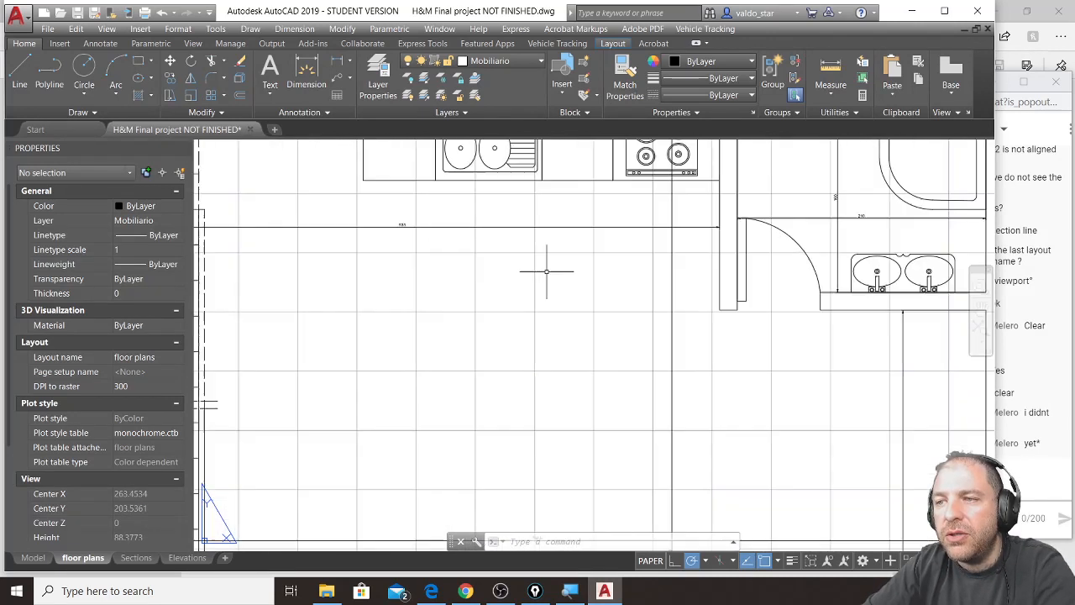
scroll(547, 271, "up", 2)
scroll(537, 316, "down", 2)
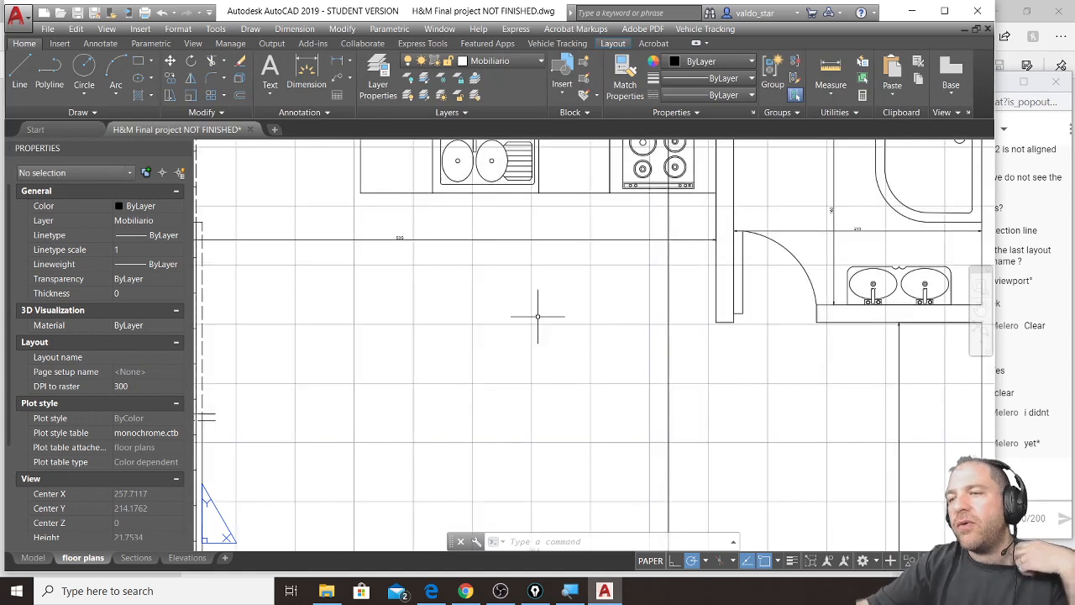
scroll(537, 316, "down", 6)
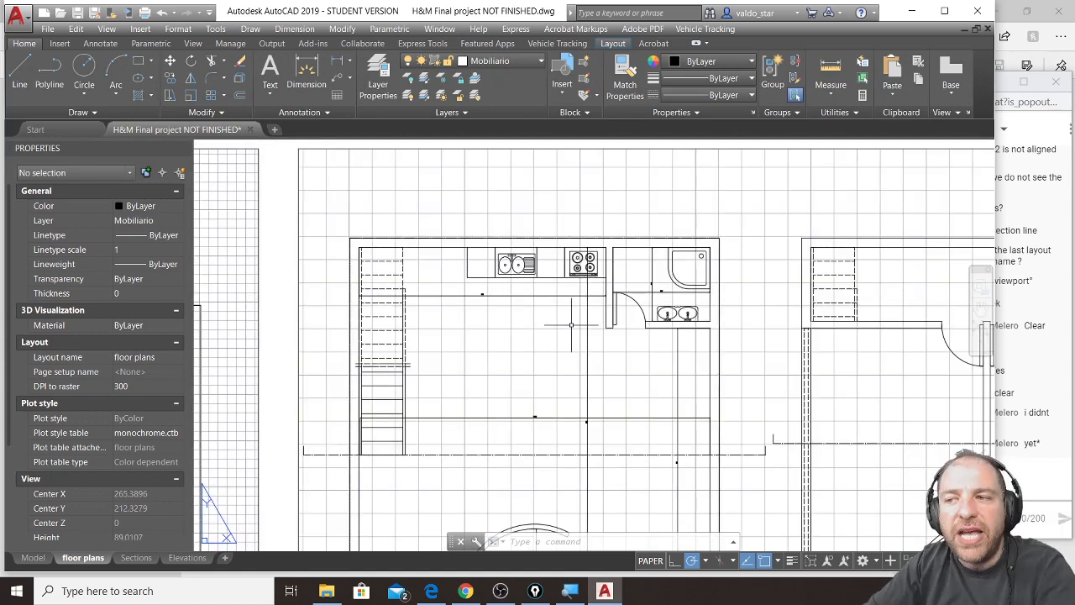
scroll(571, 324, "down", 2)
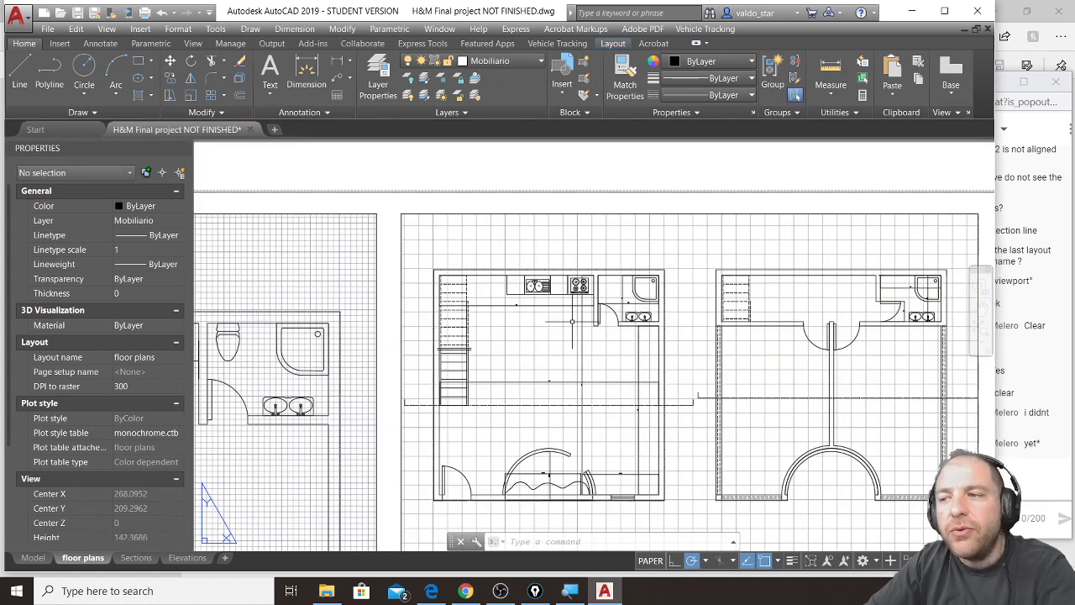
scroll(571, 321, "down", 2)
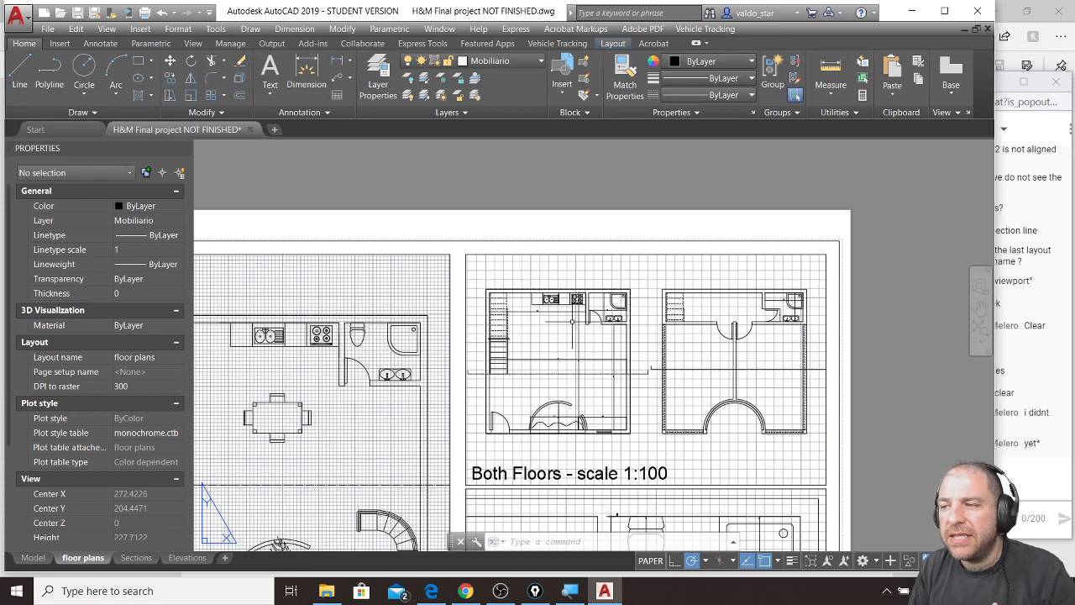
Bring the live chat window forward and switch to OBS
left_click(1026, 478)
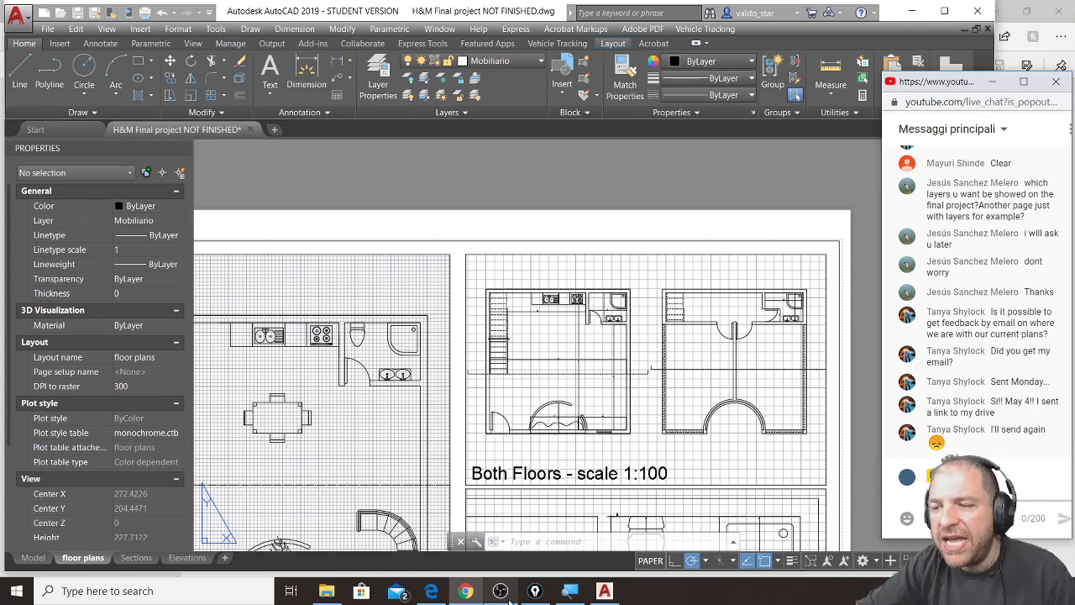
mouse_move(511, 598)
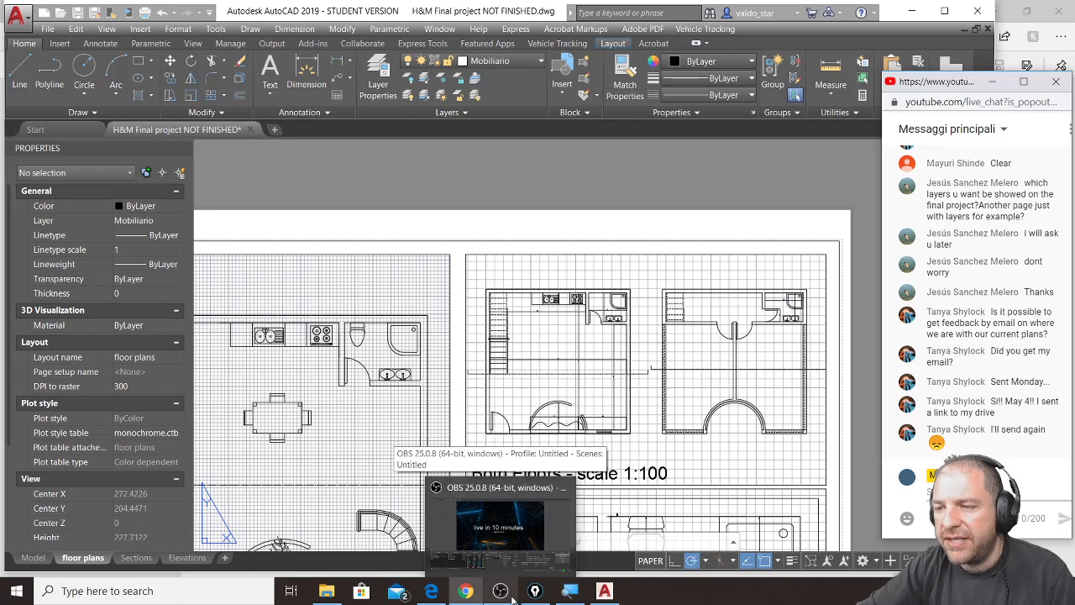
left_click(513, 597)
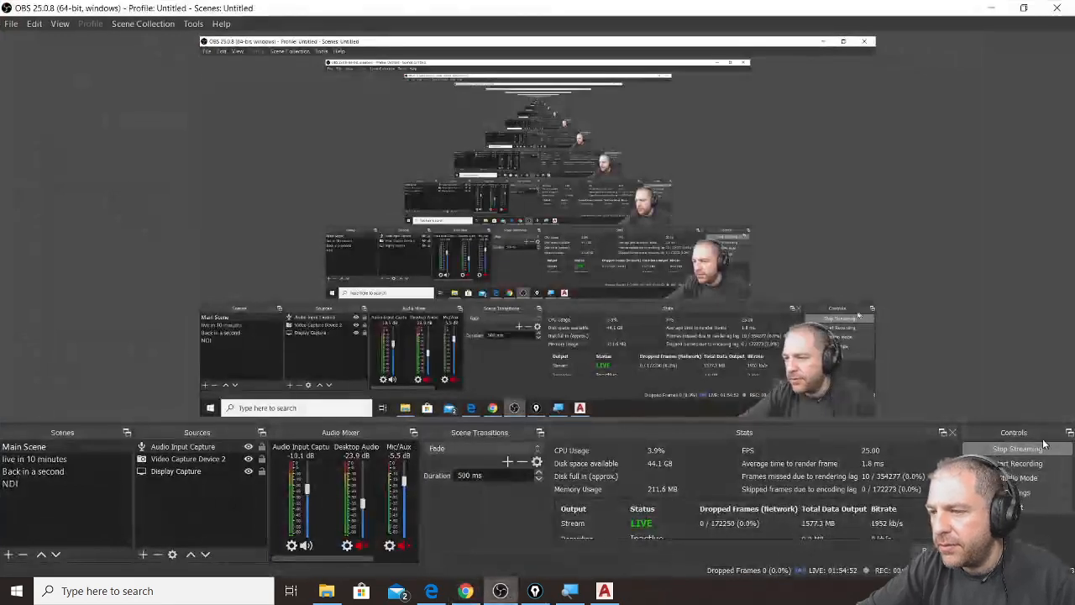